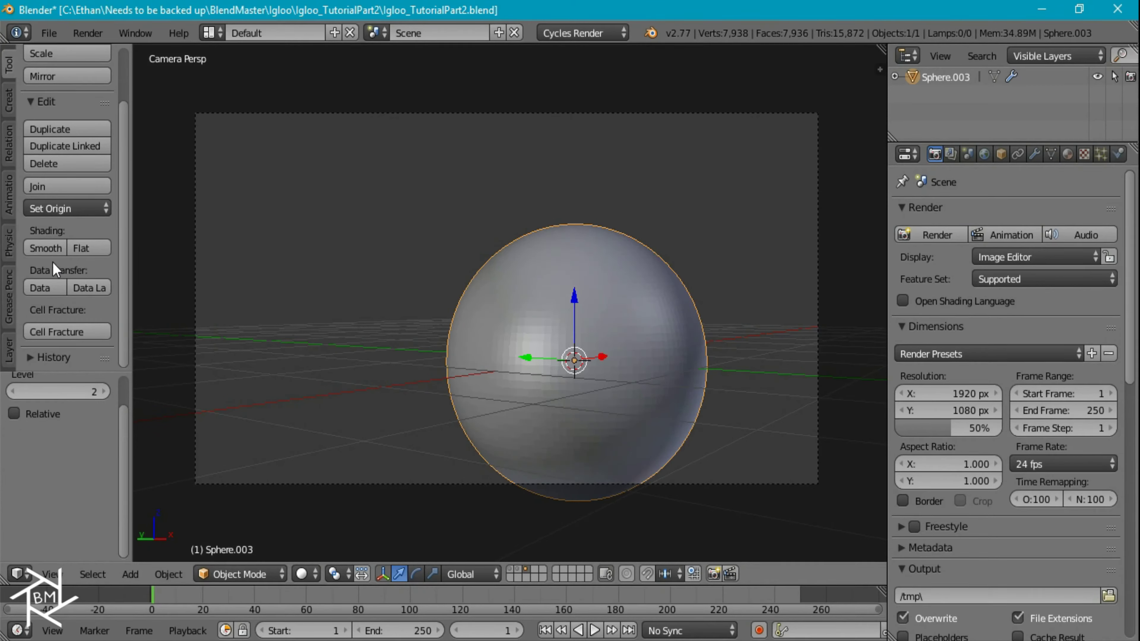
- Shade the sphere smooth and scale it down to about 0.58 of its size
click(44, 248)
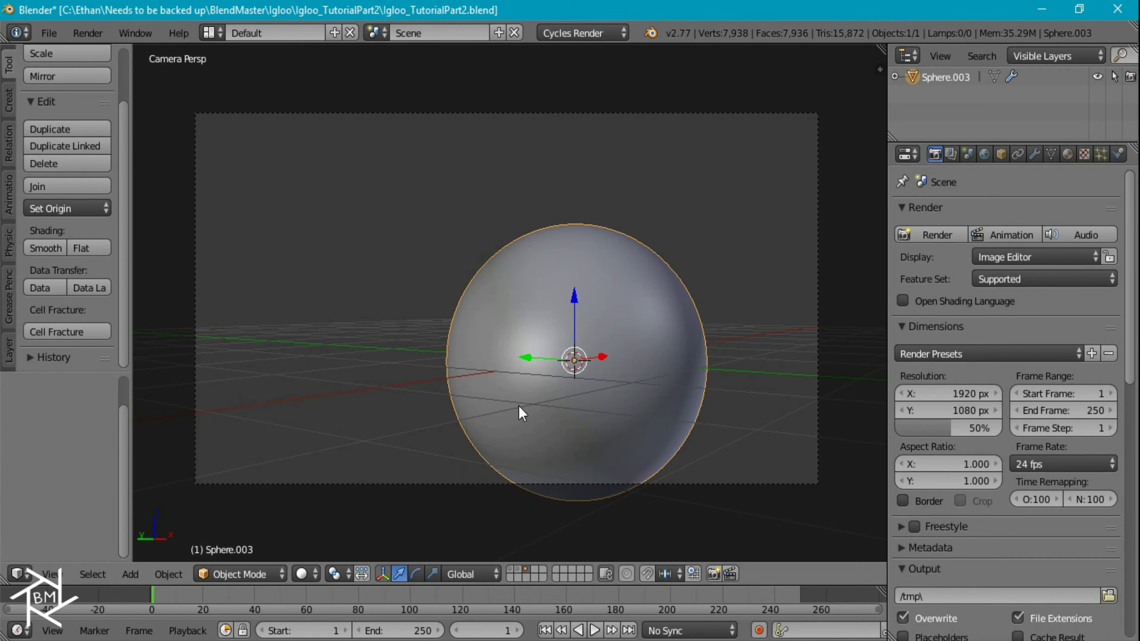
key(s)
click(680, 424)
- Place the sphere in the upper-left part of the camera frame and shrink it further to moon size
key(g)
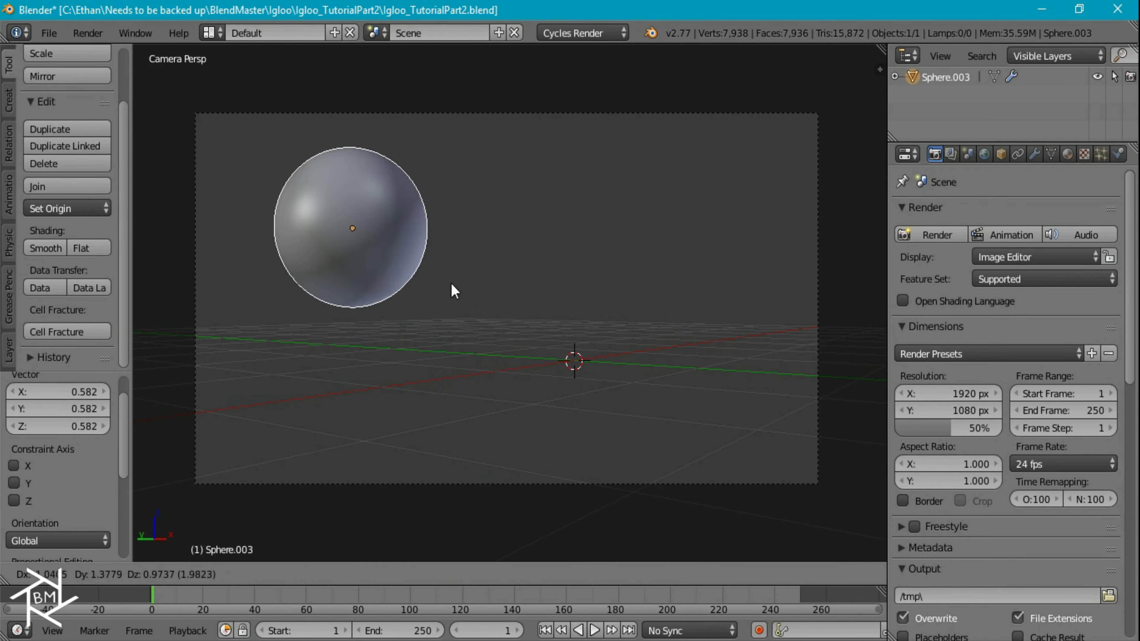
click(405, 270)
key(s)
click(416, 275)
key(g)
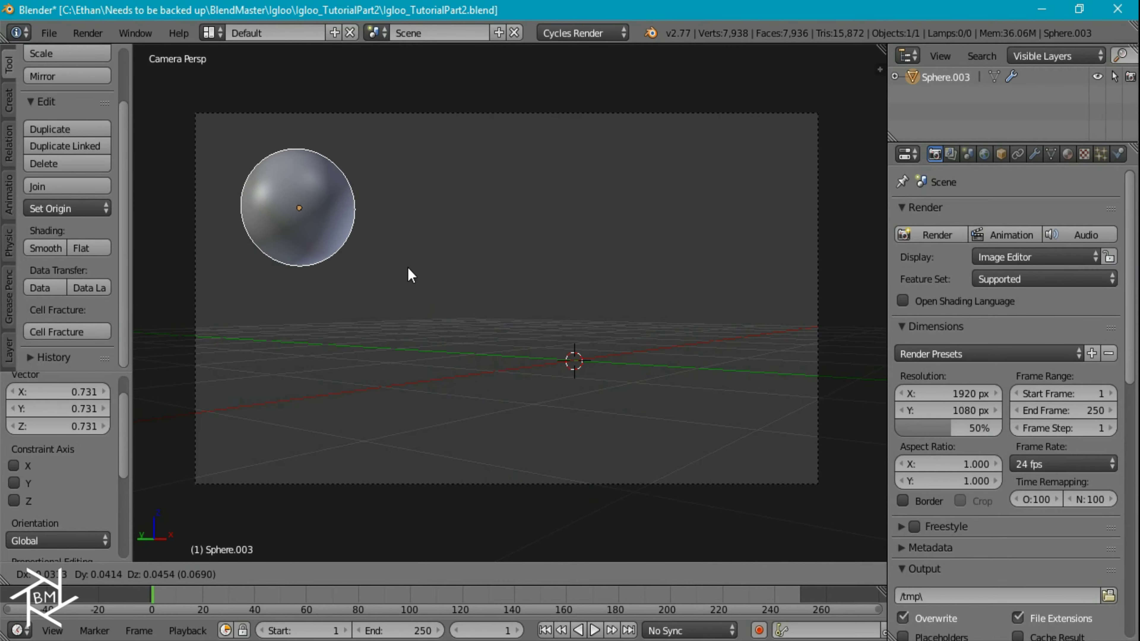
click(402, 264)
key(s)
click(281, 329)
- Split the 3D viewport into two side-by-side areas and turn the left one into a Node Editor
drag(3, 578, 537, 575)
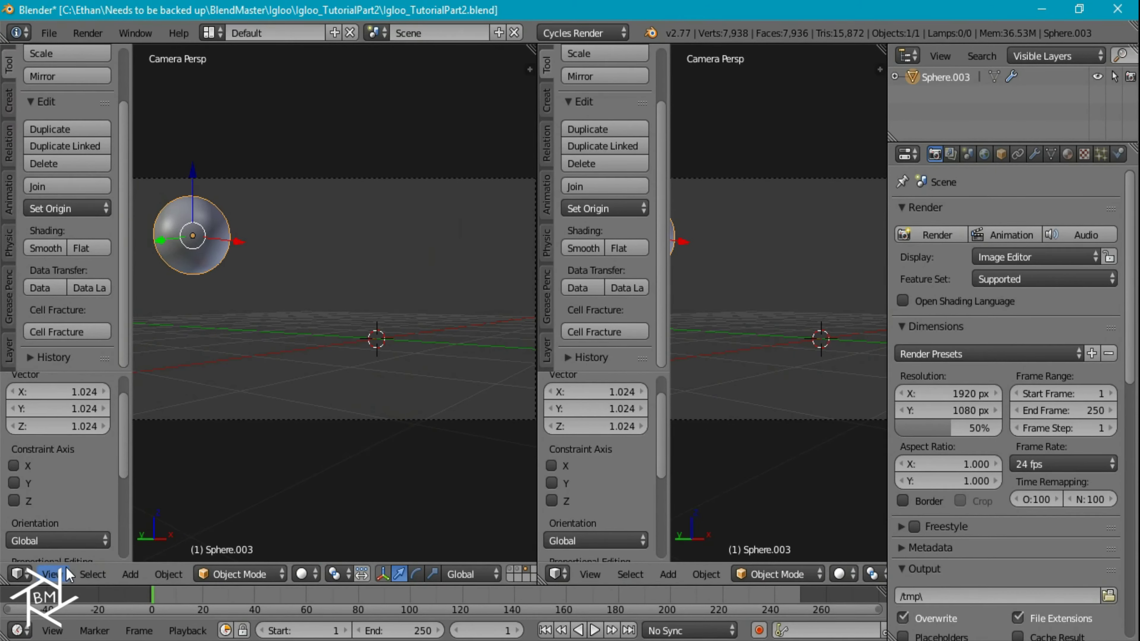
click(16, 574)
click(54, 362)
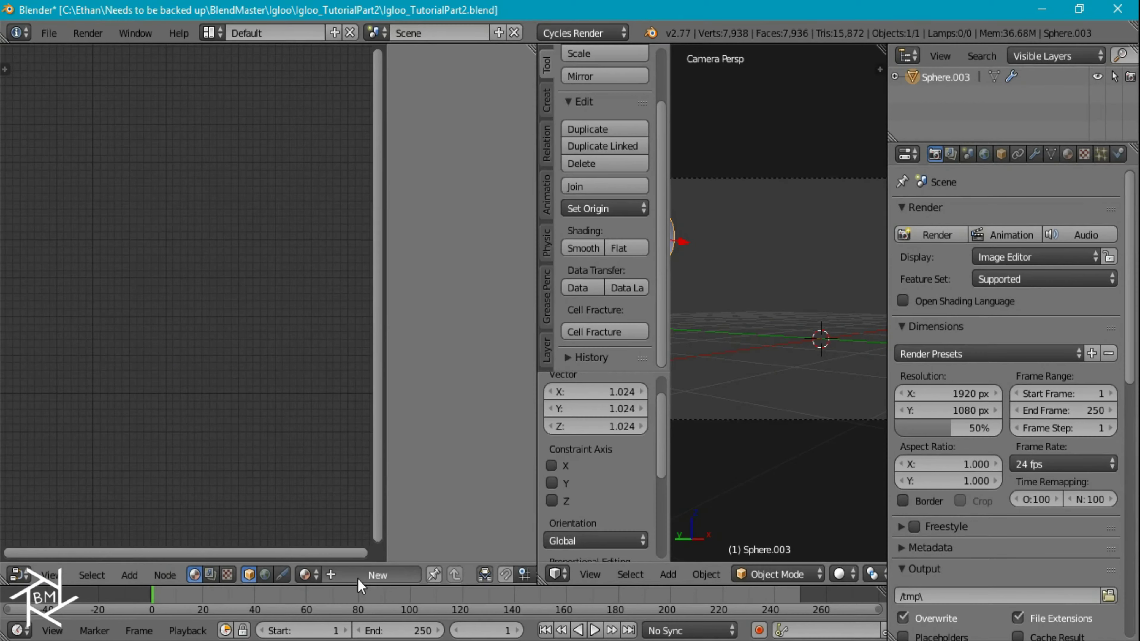
- Create a new material for the sphere named Moon and hide the Node Editor's properties region
click(358, 579)
click(370, 575)
text(Moon)
key(Return)
key(n)
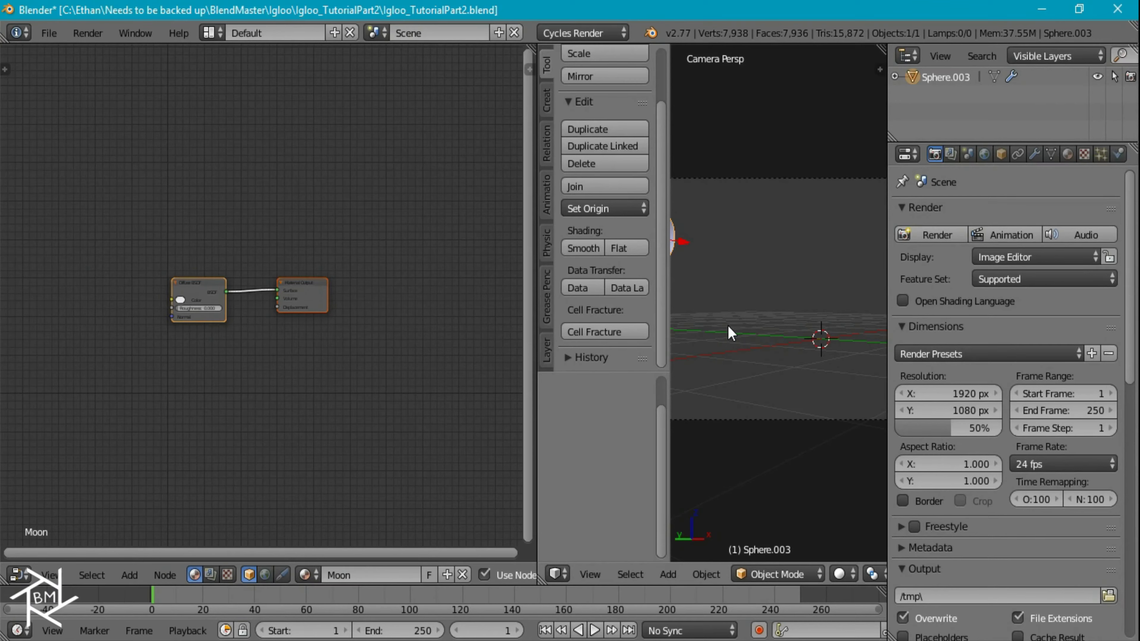
- Frame the sphere closely in the 3D viewport and switch it to rendered shading
shift+middle_drag(728, 326, 820, 353)
scroll(796, 328, up, 3)
shift+middle_drag(750, 311, 840, 396)
scroll(808, 384, up, 2)
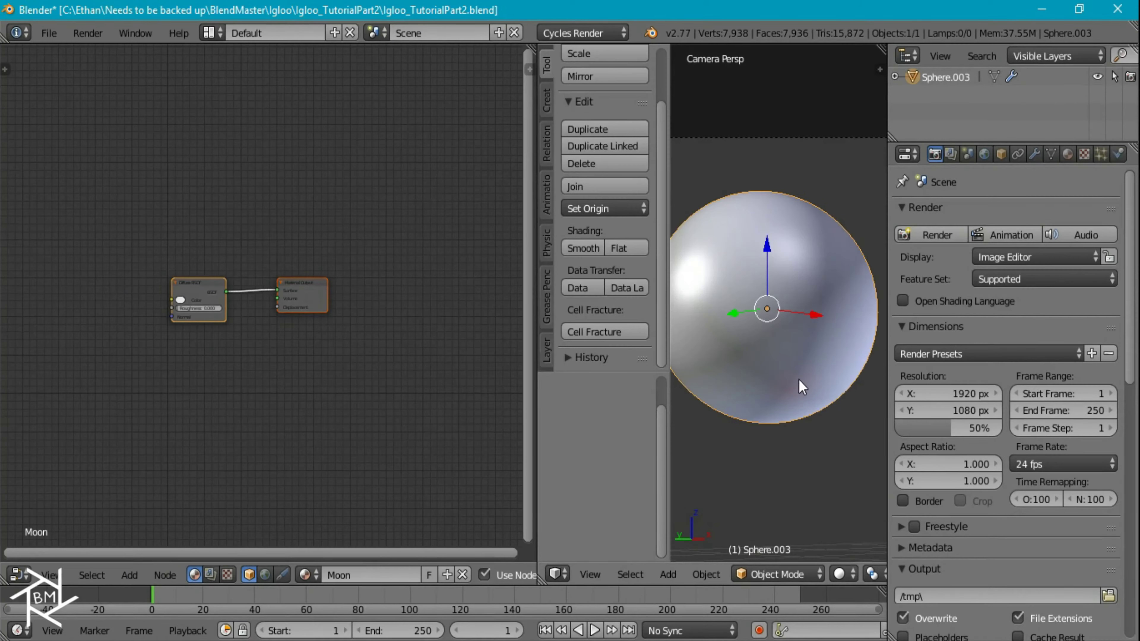
key(shift+z)
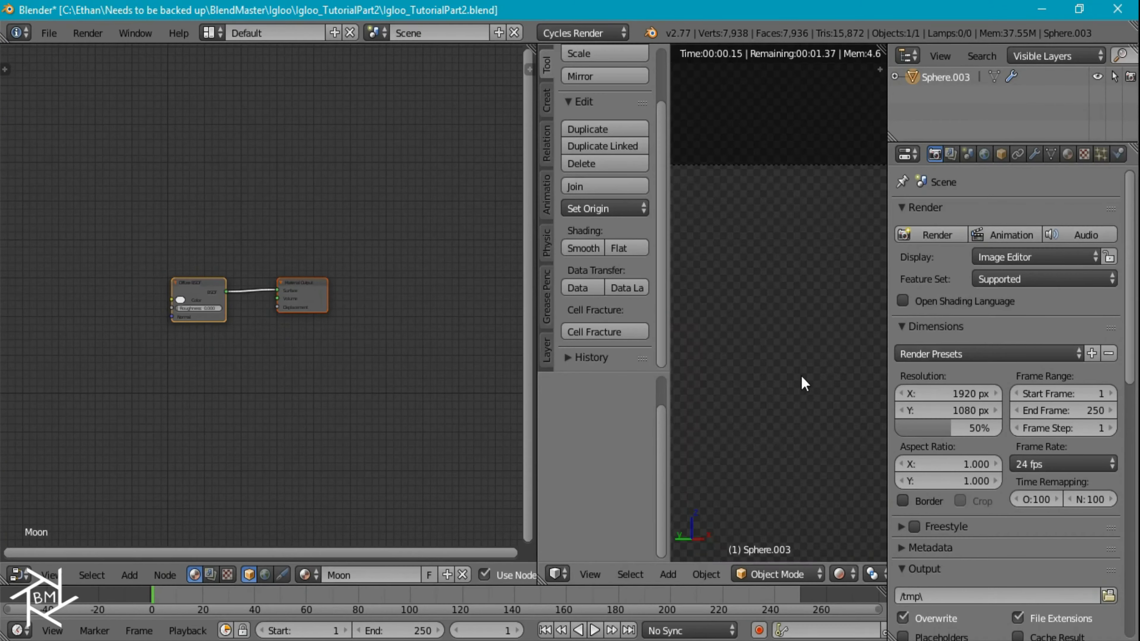
- Replace the Diffuse BSDF with an Emission shader connected to the Material Output's Surface
click(203, 282)
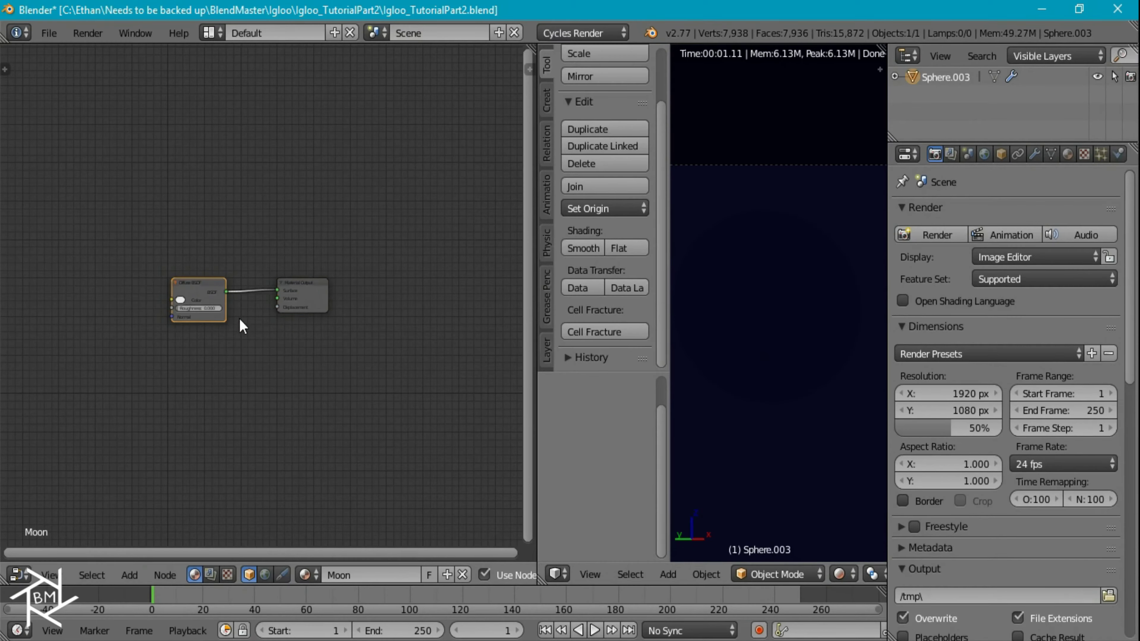
middle_drag(238, 320, 319, 378)
scroll(305, 376, up, 4)
key(x)
key(shift+a)
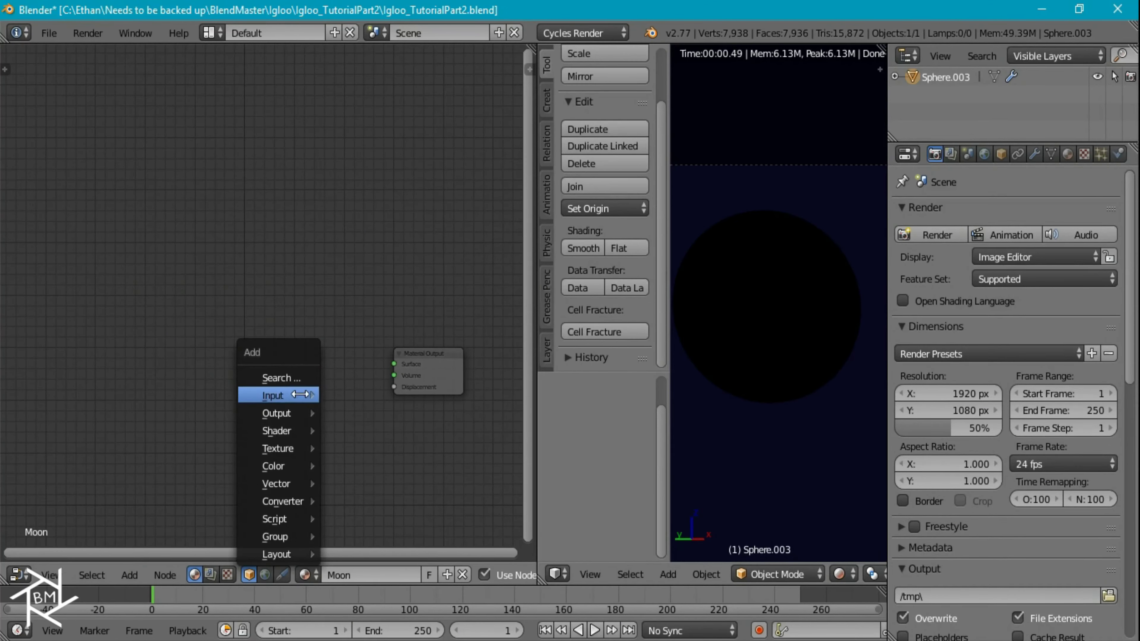
mouse_move(296, 430)
click(398, 333)
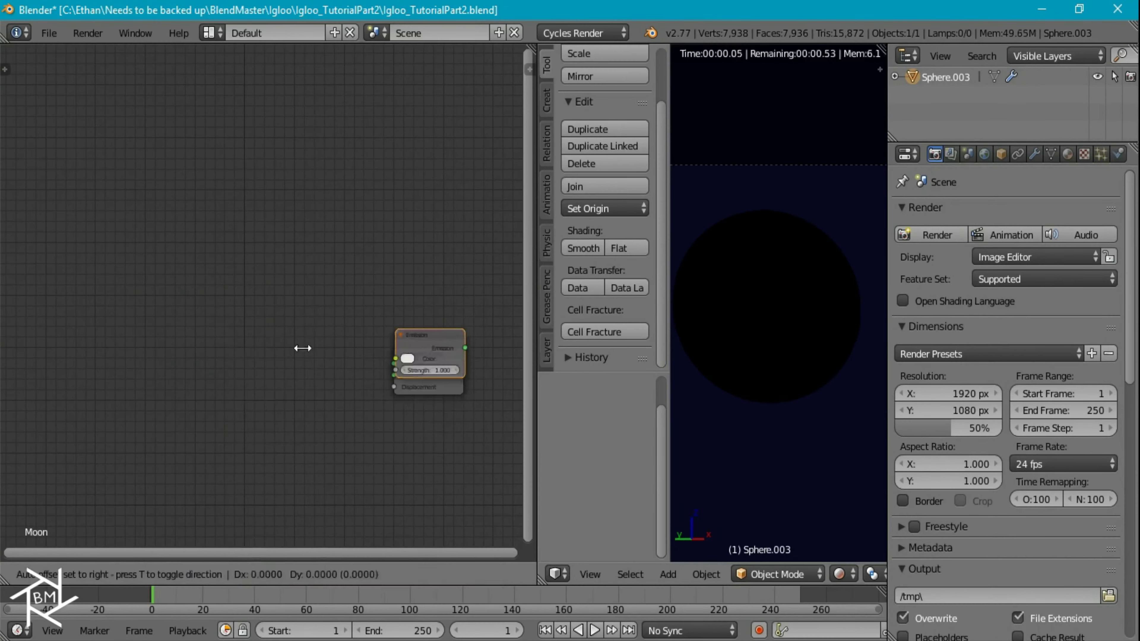
drag(313, 381, 393, 365)
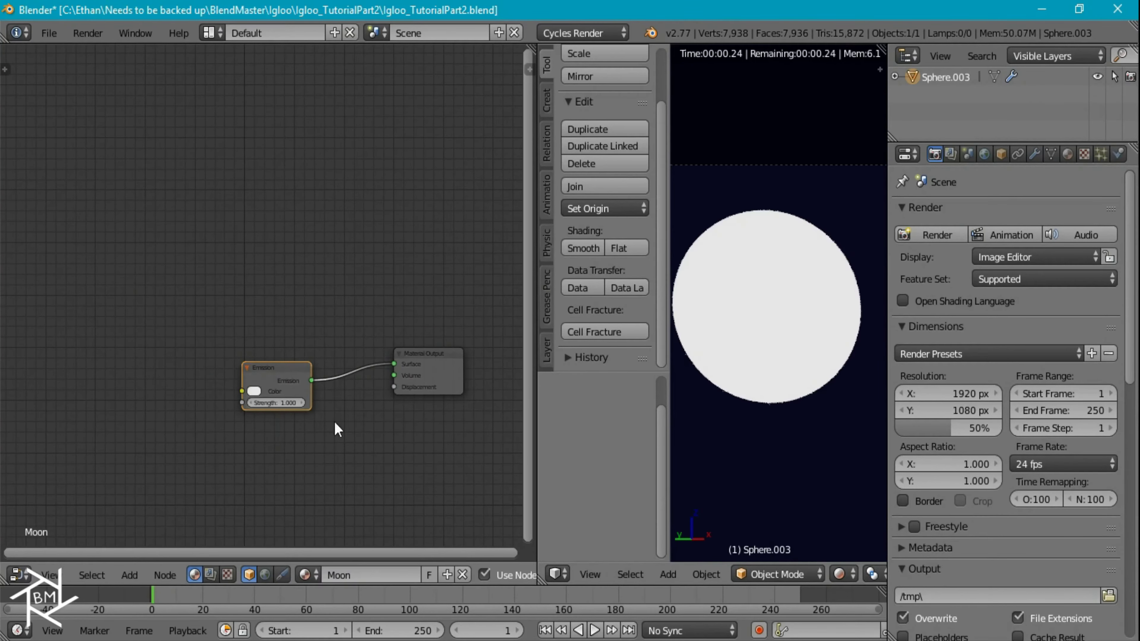
- Add a Noise Texture node in the empty space before the Emission shader
scroll(329, 429, down, 4)
middle_drag(268, 379, 289, 381)
ctrl+scroll(294, 385, left, 5)
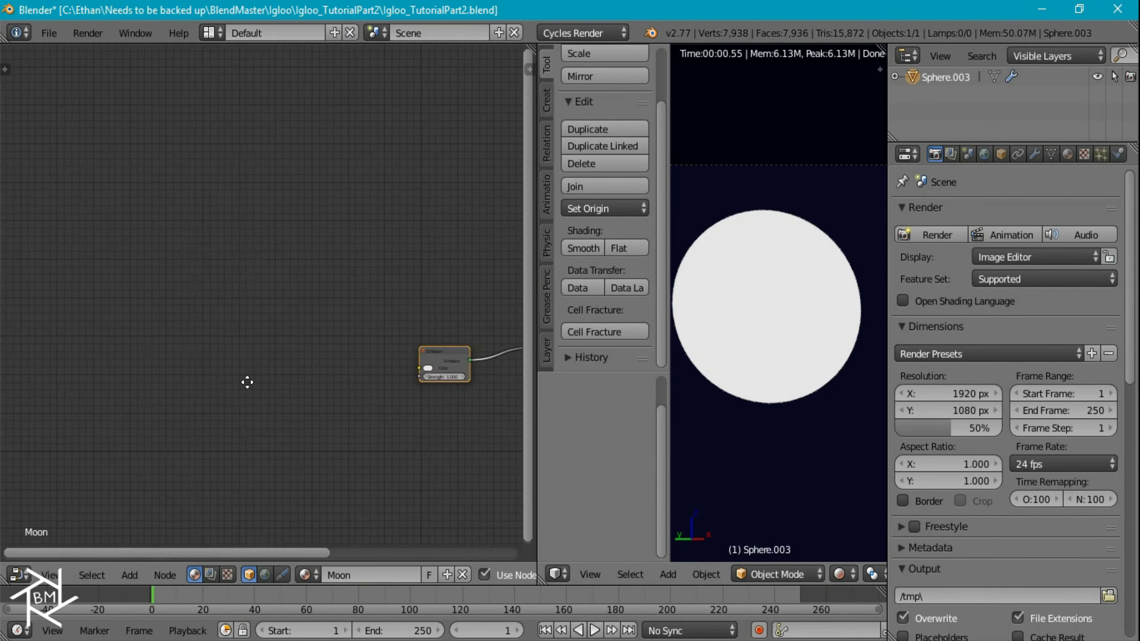
key(shift+a)
mouse_move(245, 368)
mouse_move(236, 387)
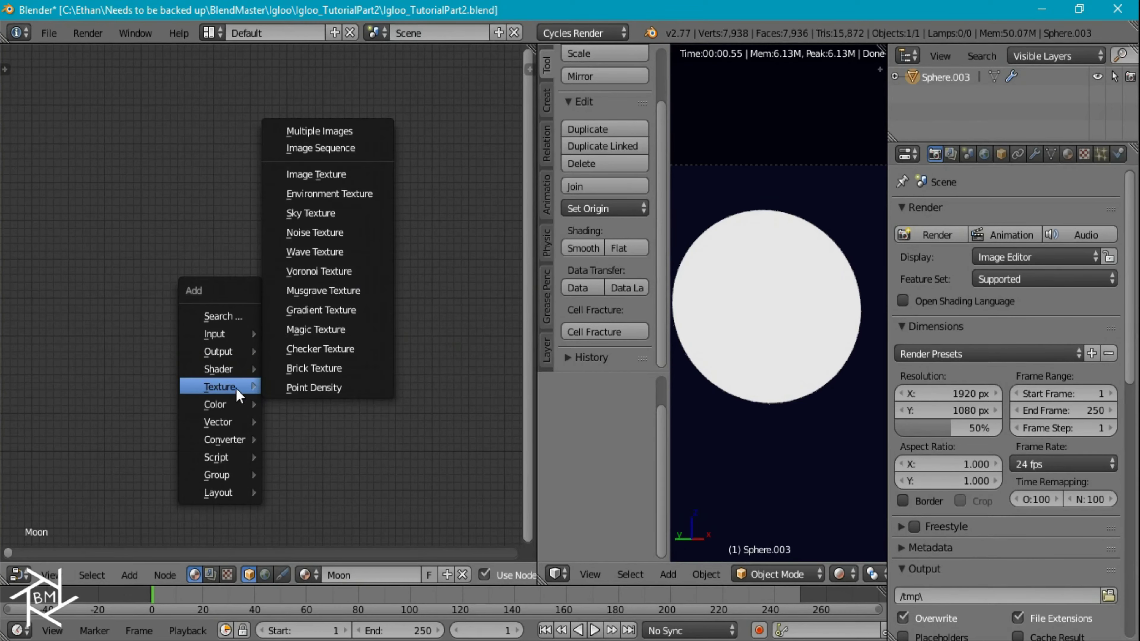
click(314, 232)
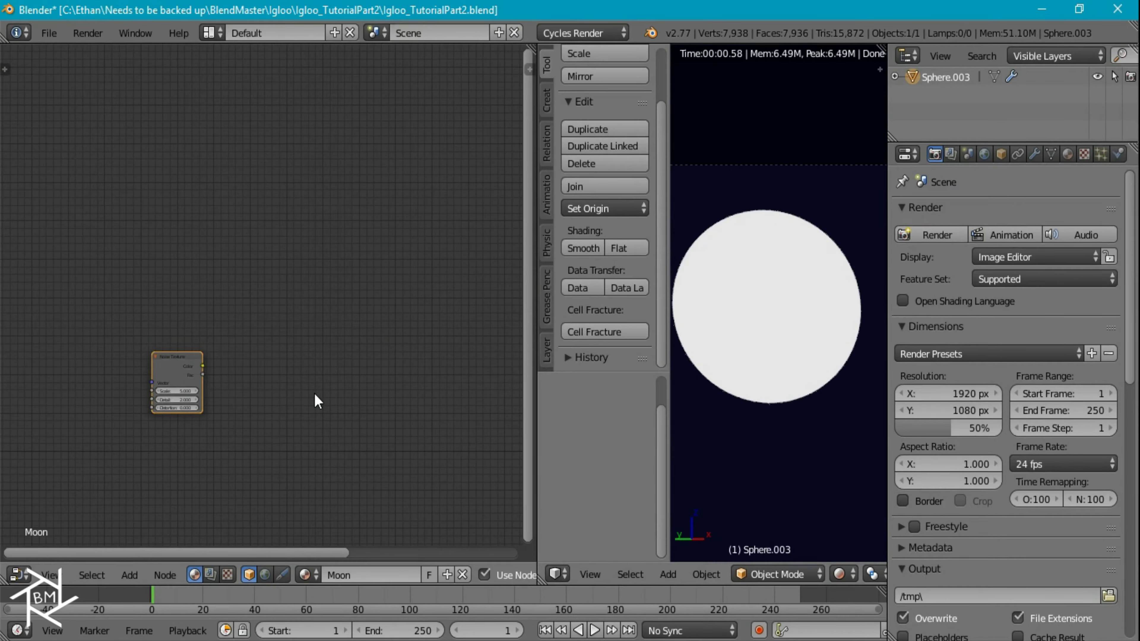
- Add Texture Coordinate and Mapping nodes to the Noise Texture, feeding the Mapping from the Object coordinates
key(ctrl+t)
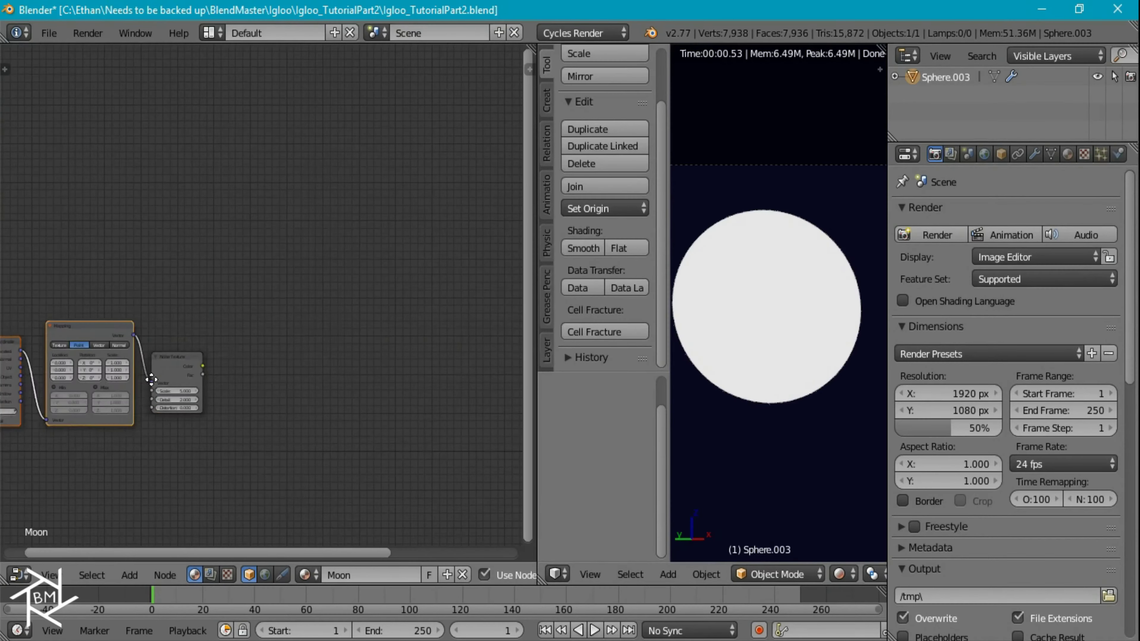
middle_drag(150, 379, 256, 406)
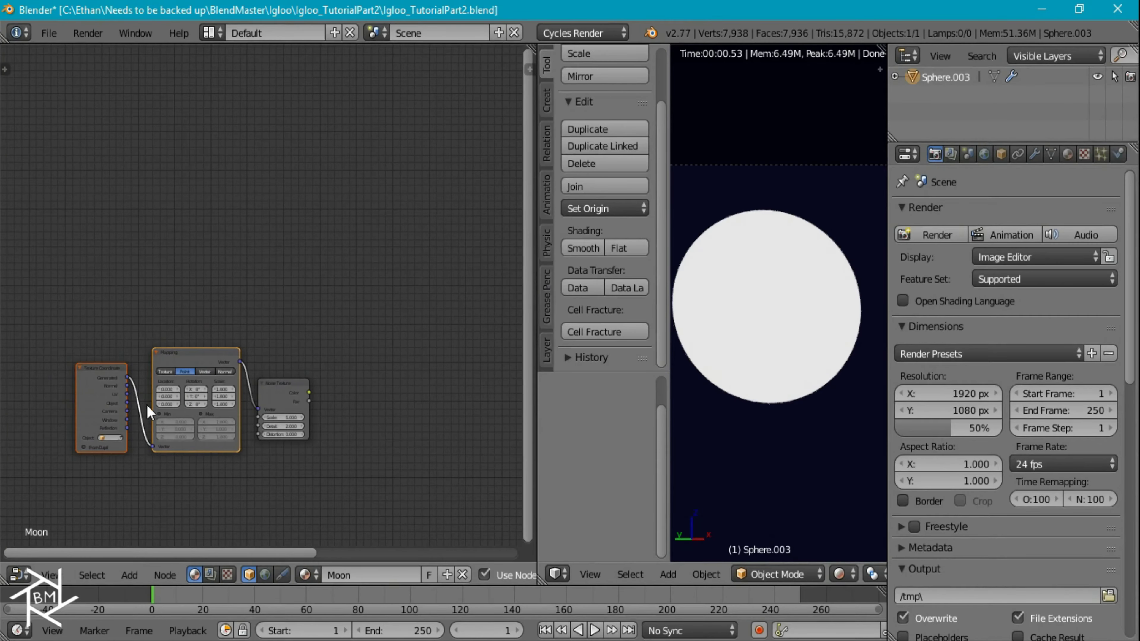
drag(126, 403, 152, 447)
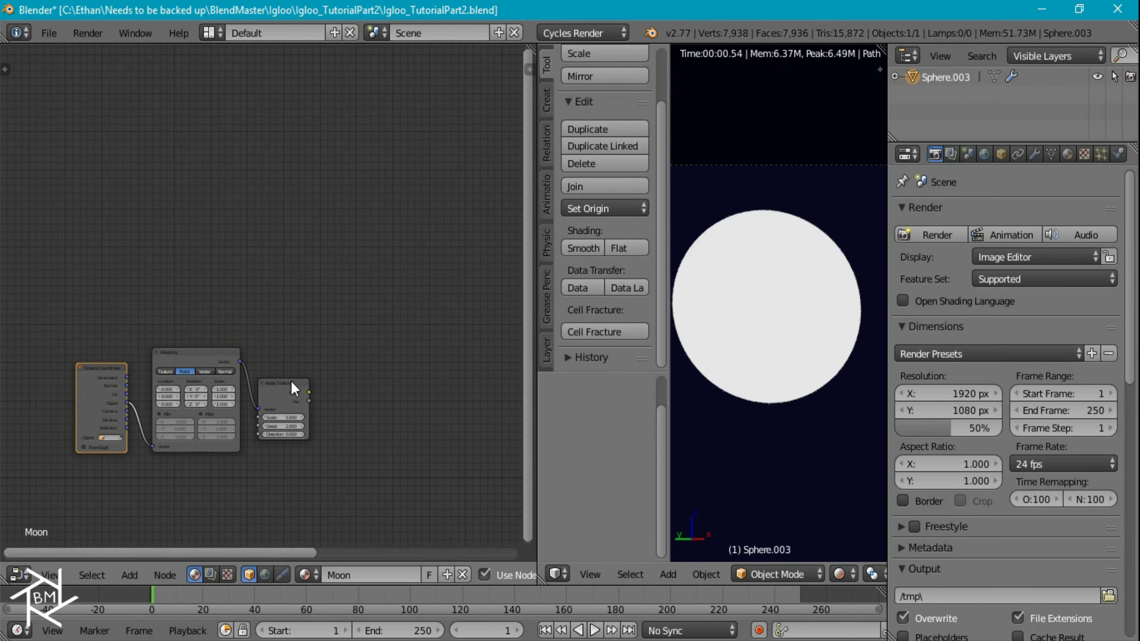
- Move the Noise Texture node above the Mapping node and set its Scale to 100 and Detail to 5
click(295, 388)
scroll(312, 436, up, 4)
key(g)
click(323, 235)
middle_drag(320, 291, 306, 403)
scroll(306, 404, up, 2)
double_click(295, 363)
key(Return)
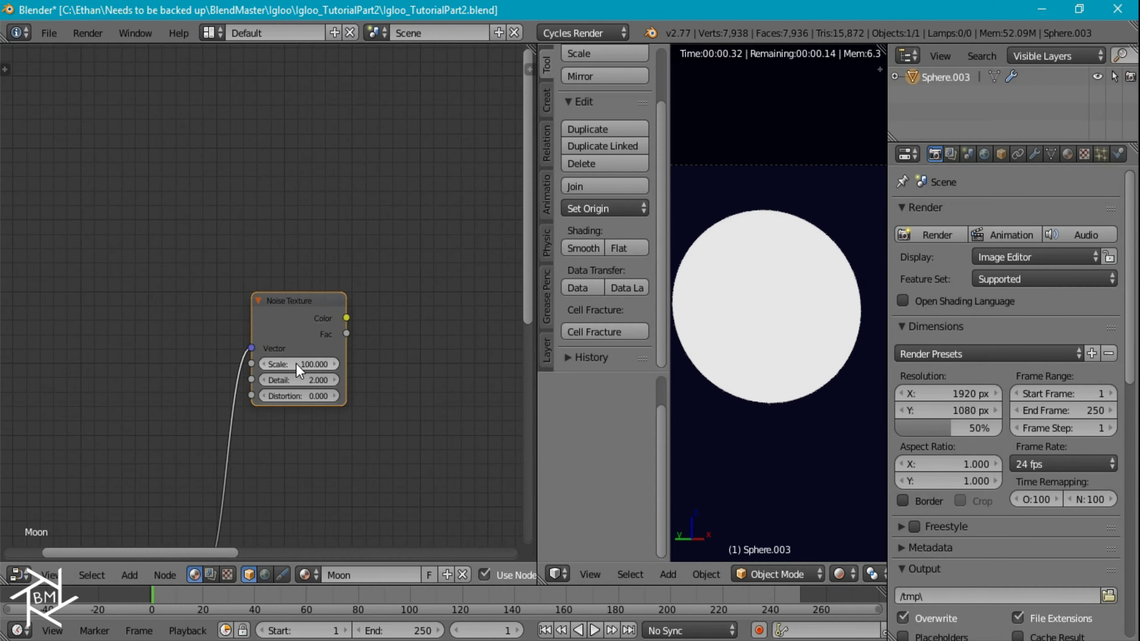
double_click(302, 379)
key(Return)
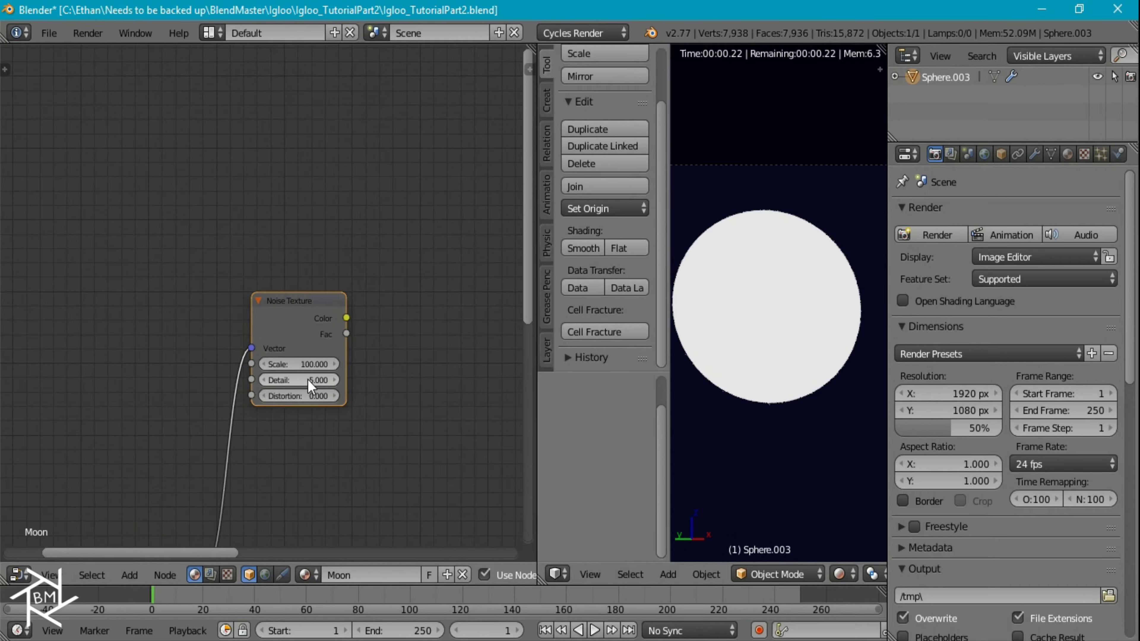
- Add a ColorRamp driven by the Noise Texture's Color output and preview it on the sphere
ctrl+scroll(292, 369, right, 3)
key(shift+a)
mouse_move(310, 413)
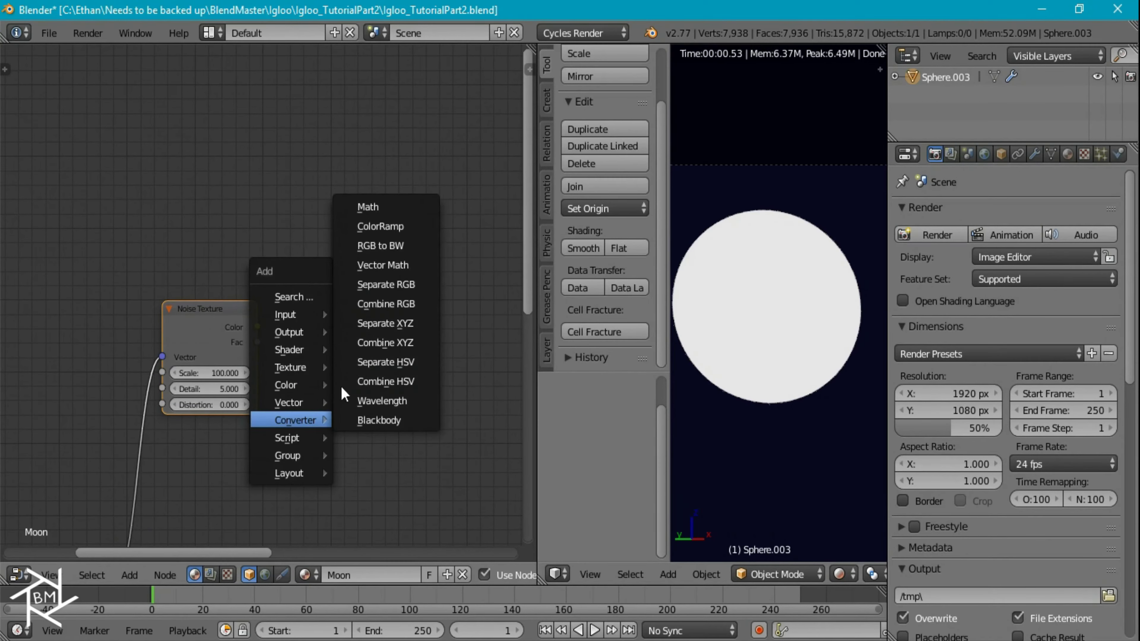
click(381, 232)
drag(257, 327, 305, 399)
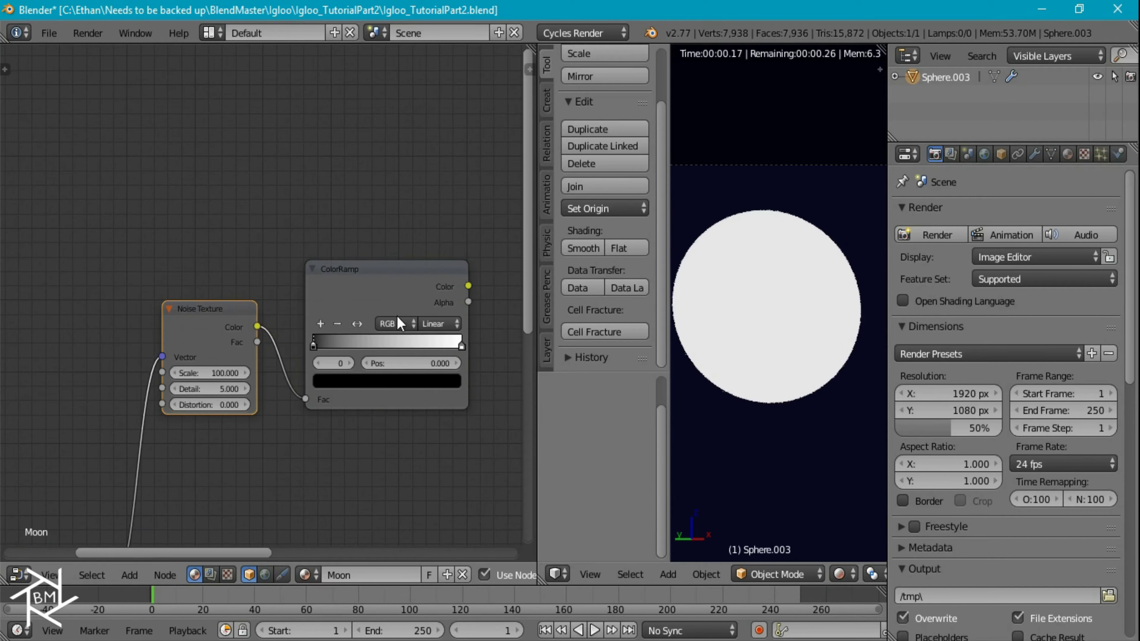
ctrl+shift+click(433, 272)
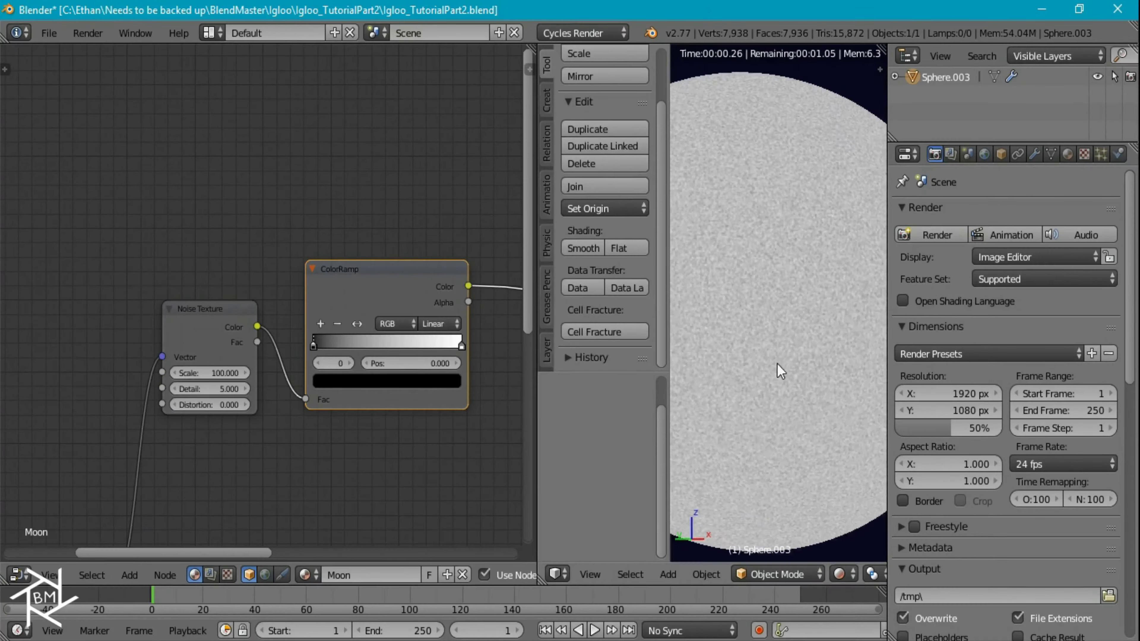
- Narrow the ColorRamp to sparse white specks, with the white stop at 0.718 and the black stop just before it
drag(314, 345, 404, 353)
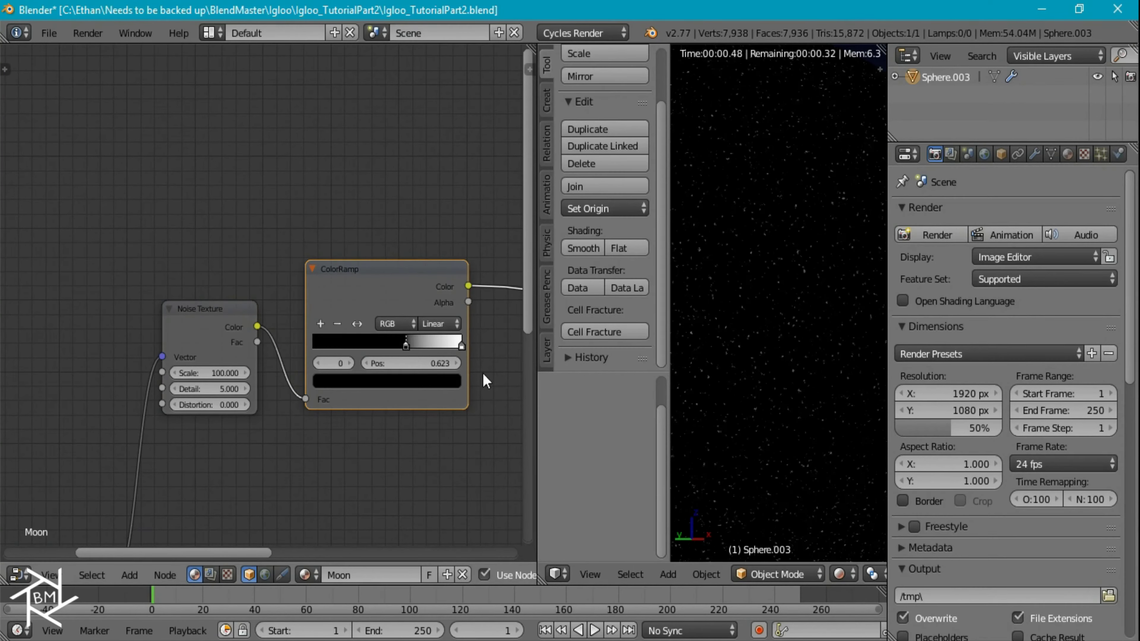
scroll(441, 360, up, 3)
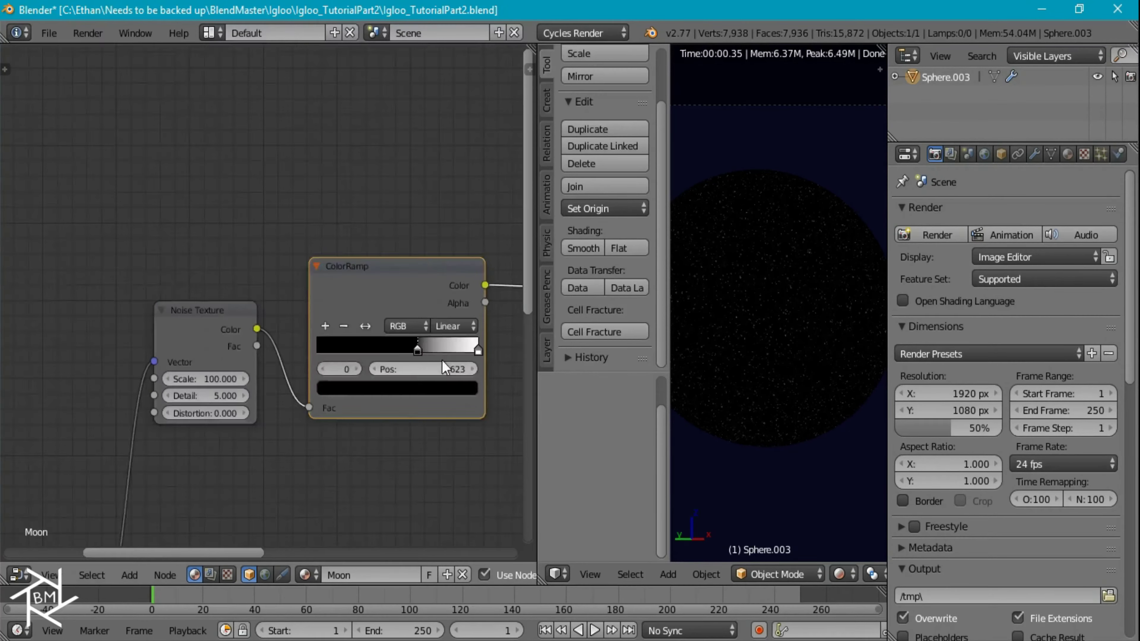
scroll(755, 379, up, 2)
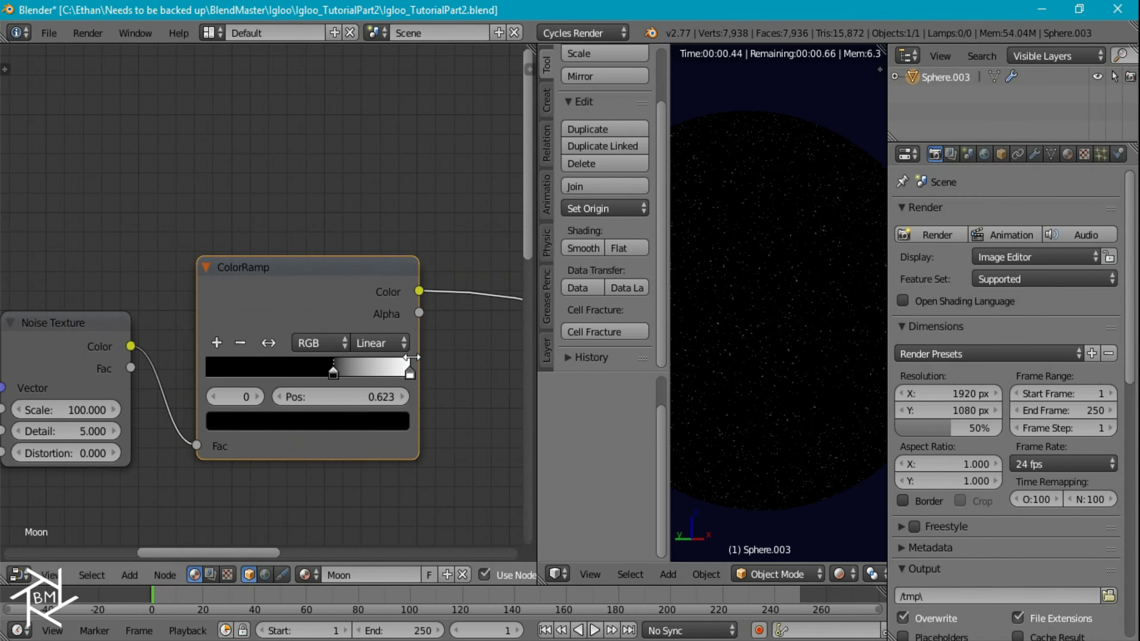
mouse_move(335, 377)
mouse_down()
mouse_move(392, 373)
mouse_move(351, 371)
mouse_up()
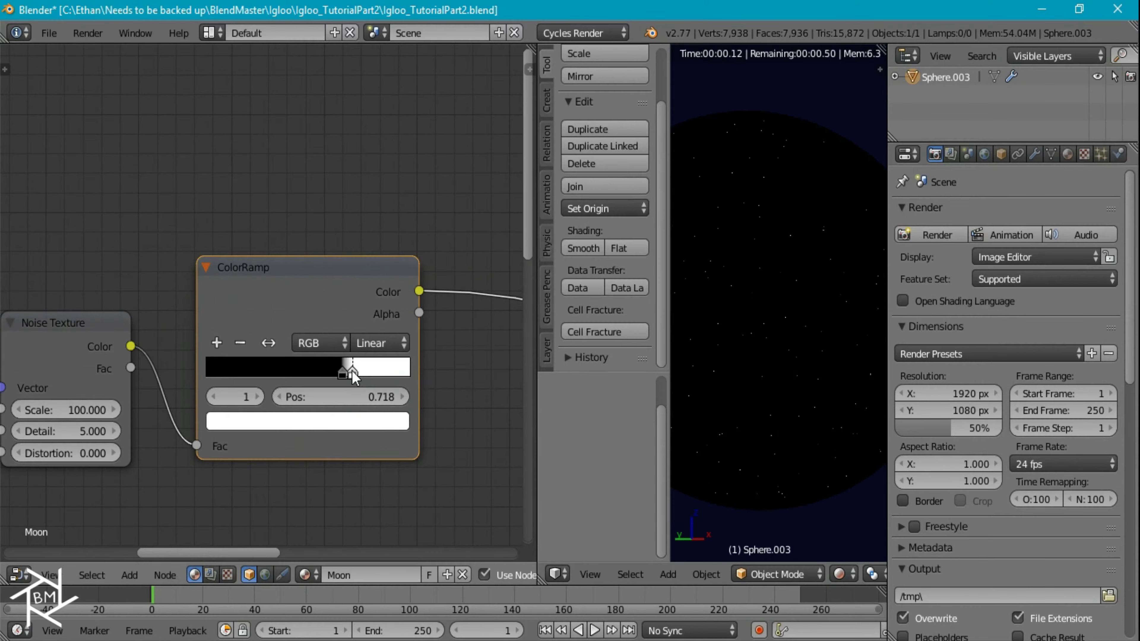
- Duplicate the Noise Texture and ColorRamp pair below the original and connect the Mapping vector to the copied noise
scroll(301, 462, down, 2)
scroll(303, 462, down, 2)
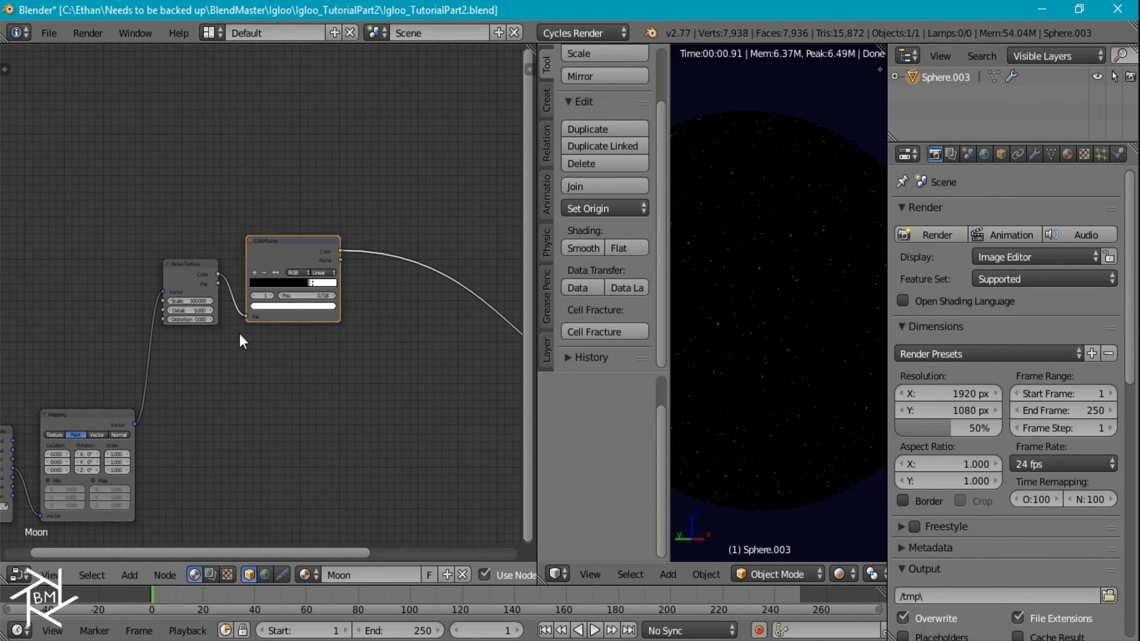
shift+click(184, 265)
key(shift+d)
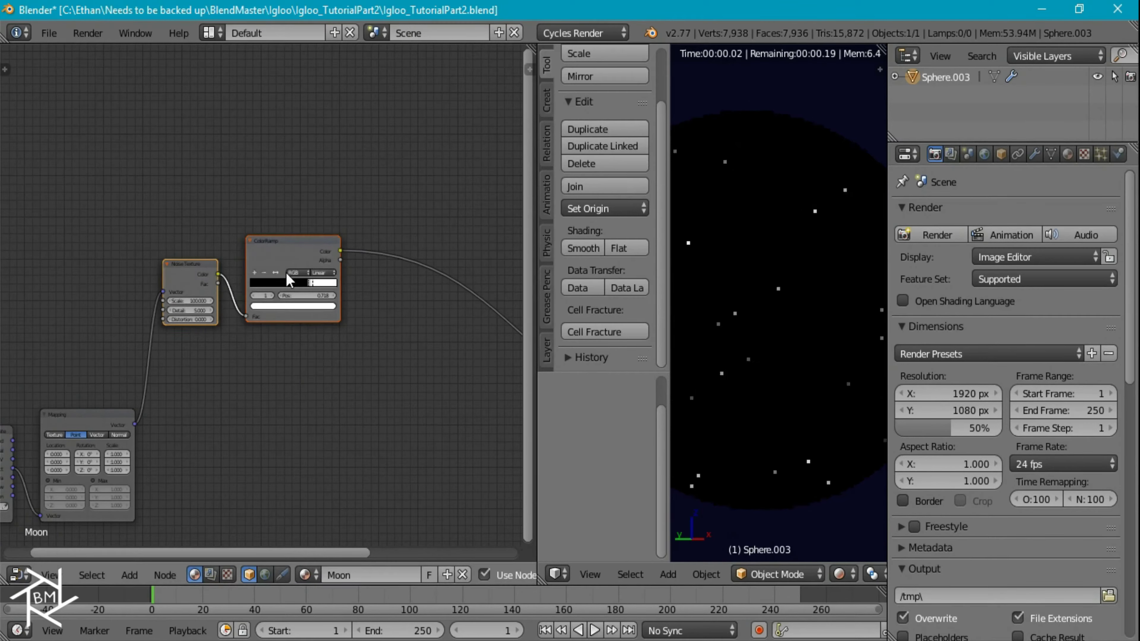
key(y)
click(254, 384)
drag(134, 424, 163, 402)
- Set the duplicated Noise Texture's Scale to 15
click(187, 410)
text(15)
key(Return)
- Preview the second ColorRamp and soften it, with the white stop at the far end and the black stop at 0.514
ctrl+shift+click(287, 357)
drag(318, 393, 384, 395)
mouse_move(309, 399)
mouse_down()
mouse_move(267, 396)
mouse_move(293, 405)
mouse_up()
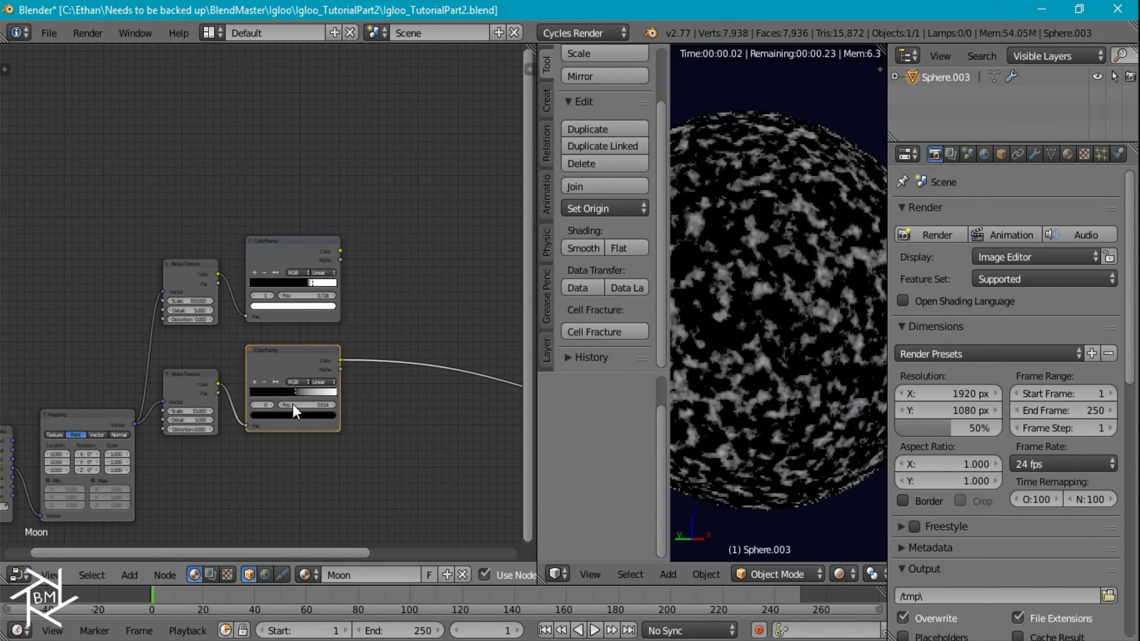
- Duplicate the second Noise Texture and ColorRamp pair below it and connect the Mapping vector to the new noise
click(193, 387)
shift+click(289, 361)
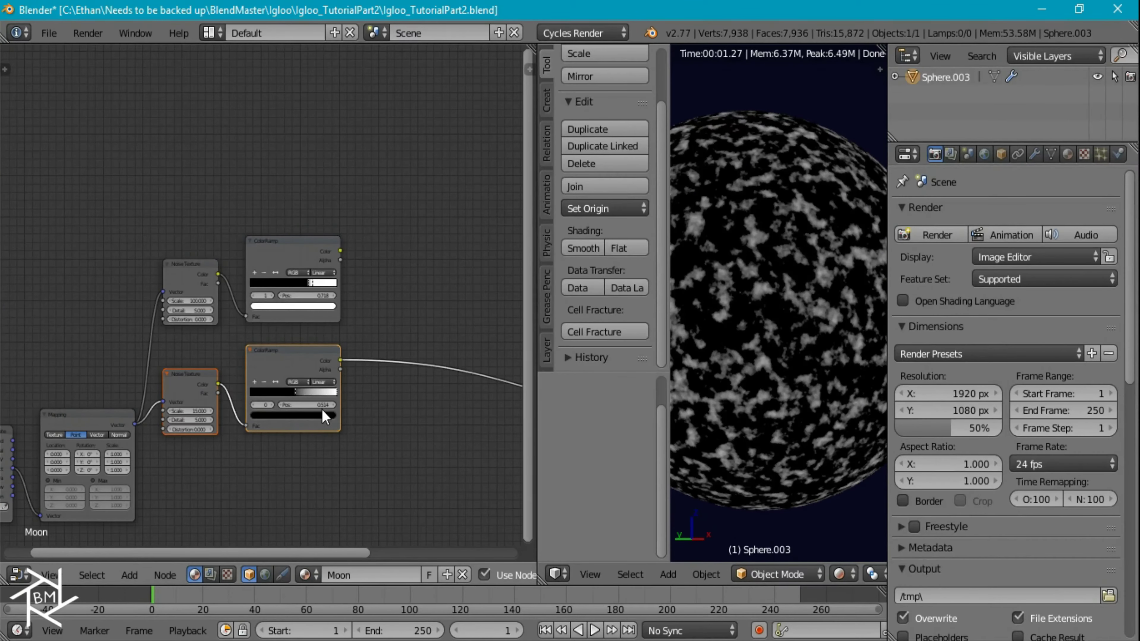
key(shift+d)
click(318, 497)
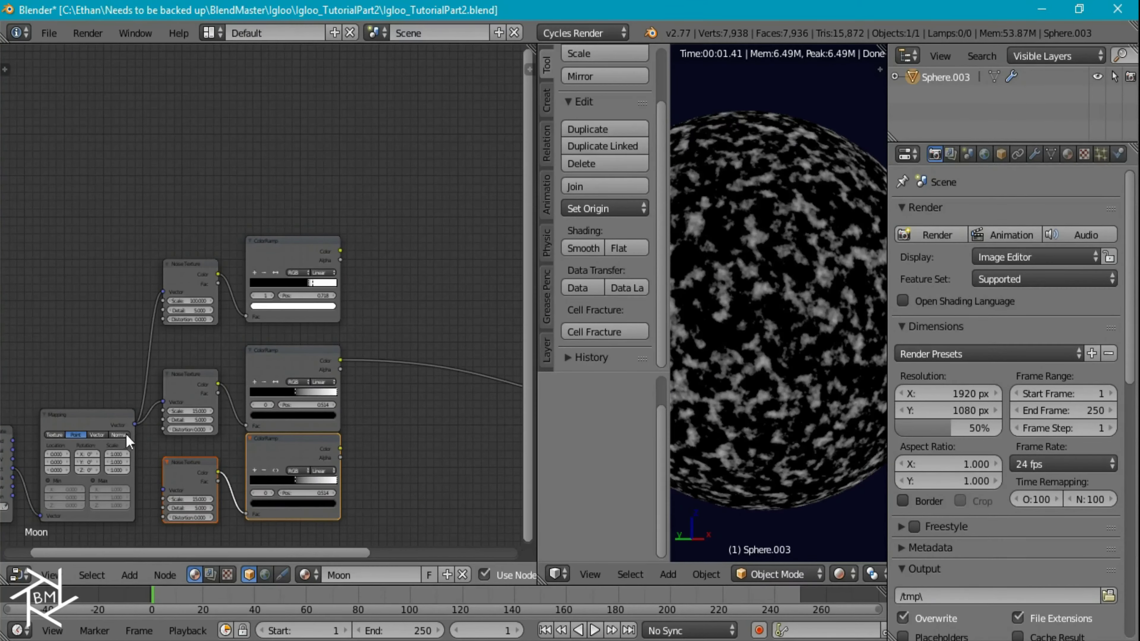
drag(134, 424, 188, 498)
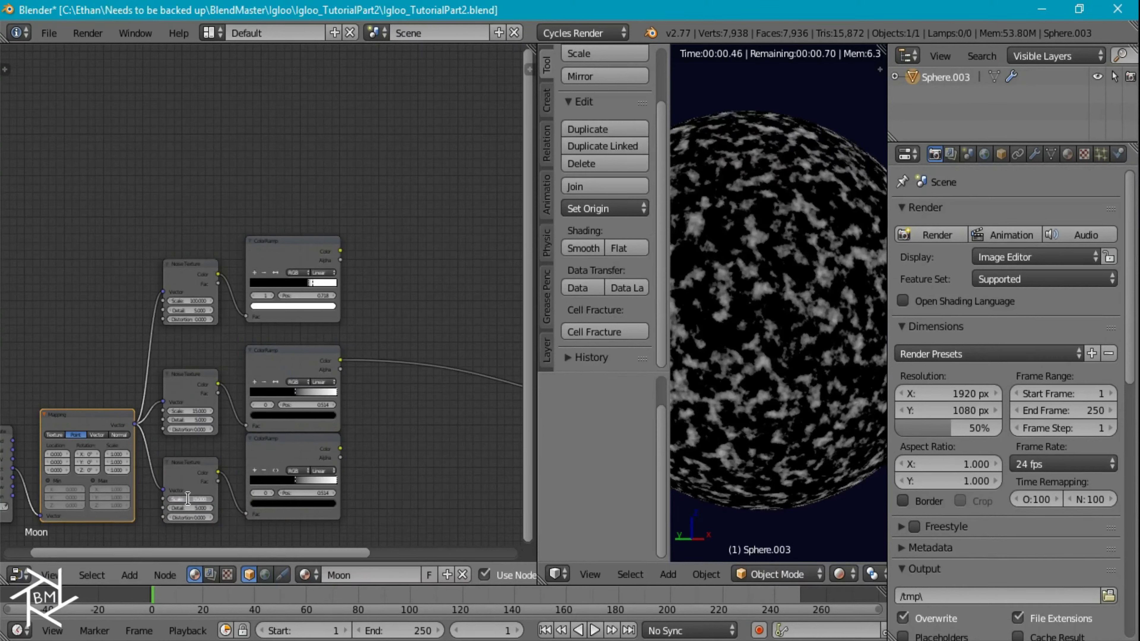
- Set the third Noise Texture's Scale to 5, preview its ColorRamp and move the black stop to about 0.18
text(5)
ctrl+shift+click(301, 477)
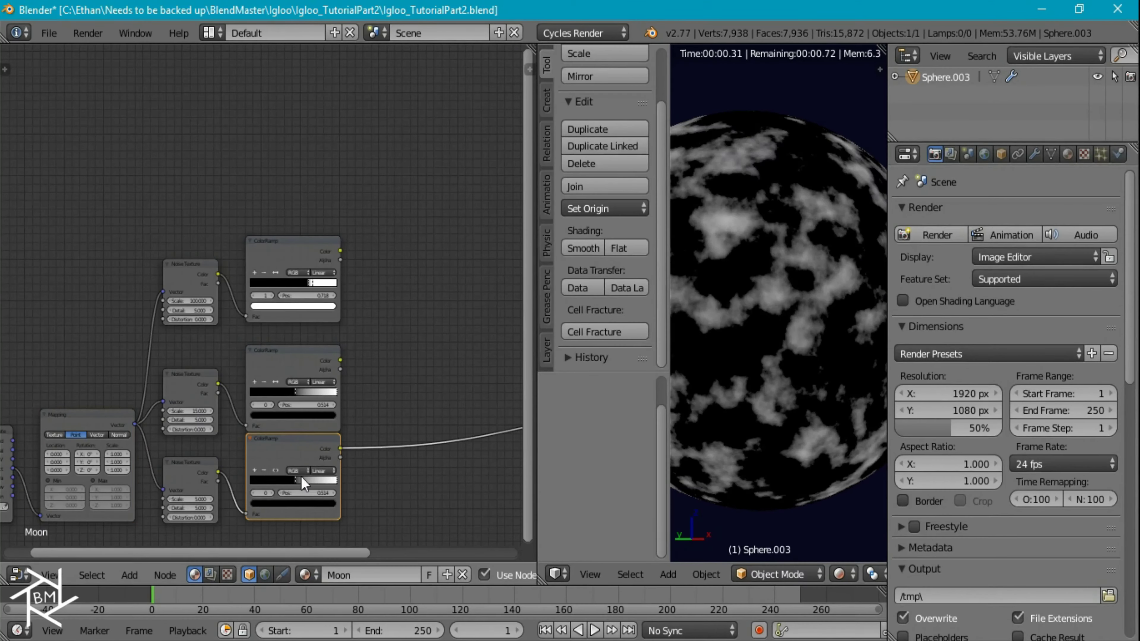
drag(293, 479, 265, 478)
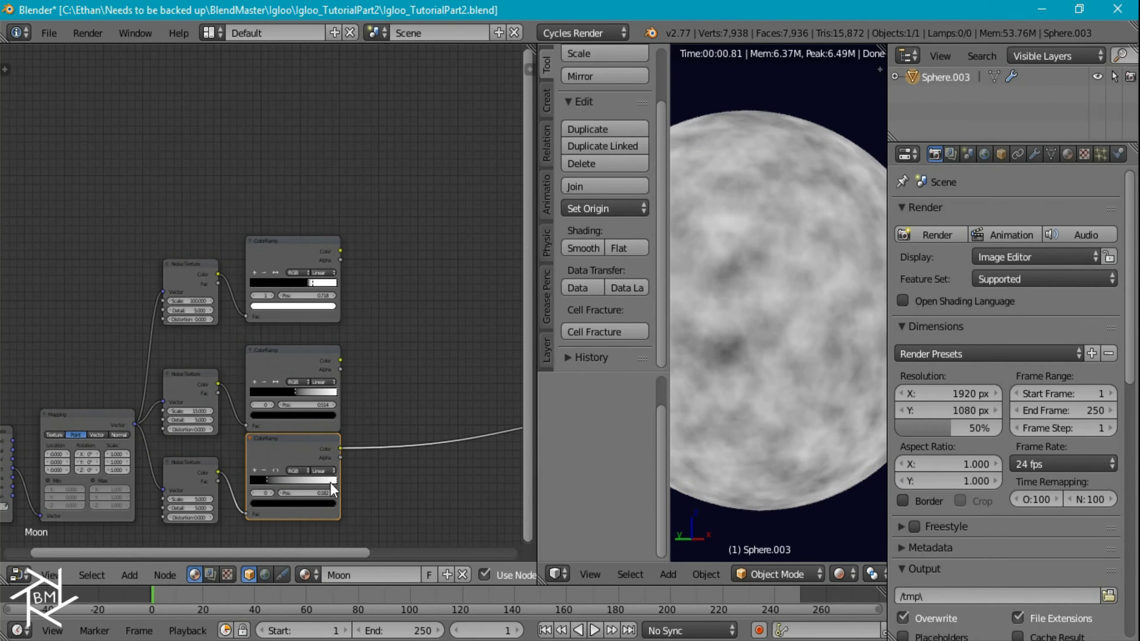
- Move the third ColorRamp's white stop to 0.791 and duplicate its Noise Texture and ColorRamp pair straight below
drag(334, 482, 316, 482)
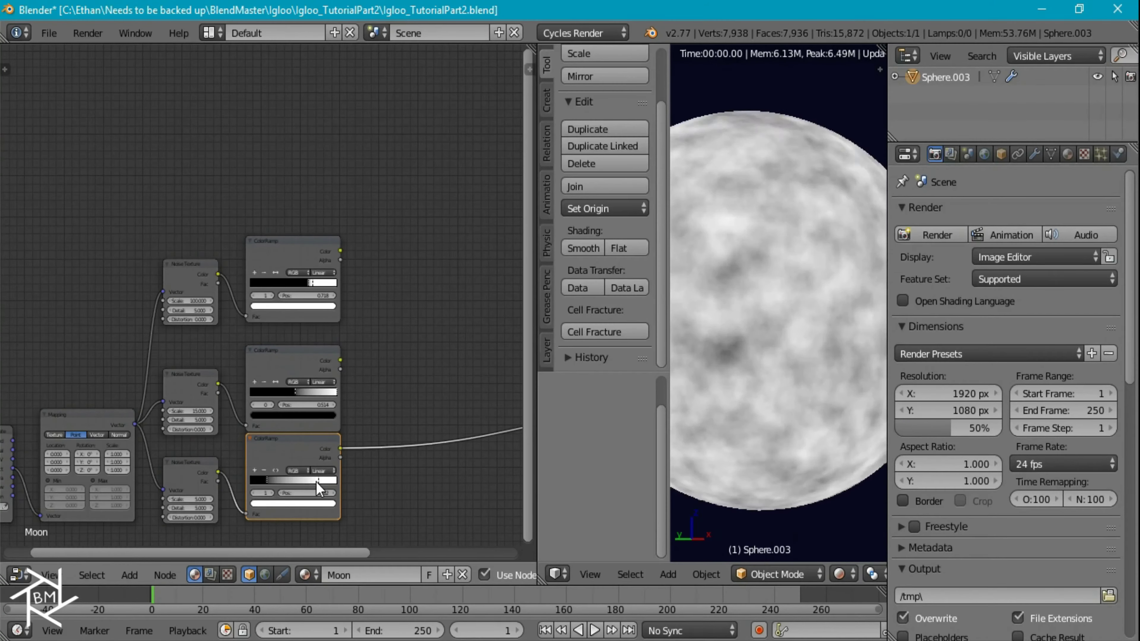
shift+click(204, 470)
middle_drag(381, 458, 395, 415)
key(g)
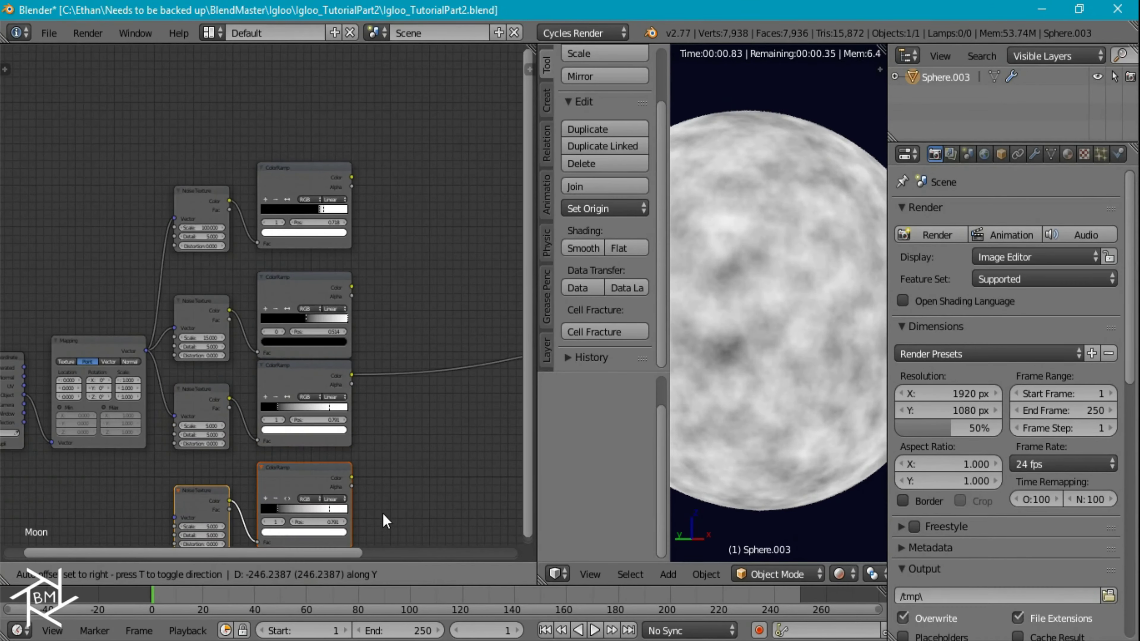
click(394, 507)
middle_drag(274, 441, 300, 383)
- Connect the Mapping vector to the fourth Noise Texture and set its Scale to 1
drag(172, 295, 206, 451)
text(1)
key(Return)
- Duplicate the fourth Noise Texture and ColorRamp pair and place the copy straight below it
shift+click(346, 414)
shift+click(240, 427)
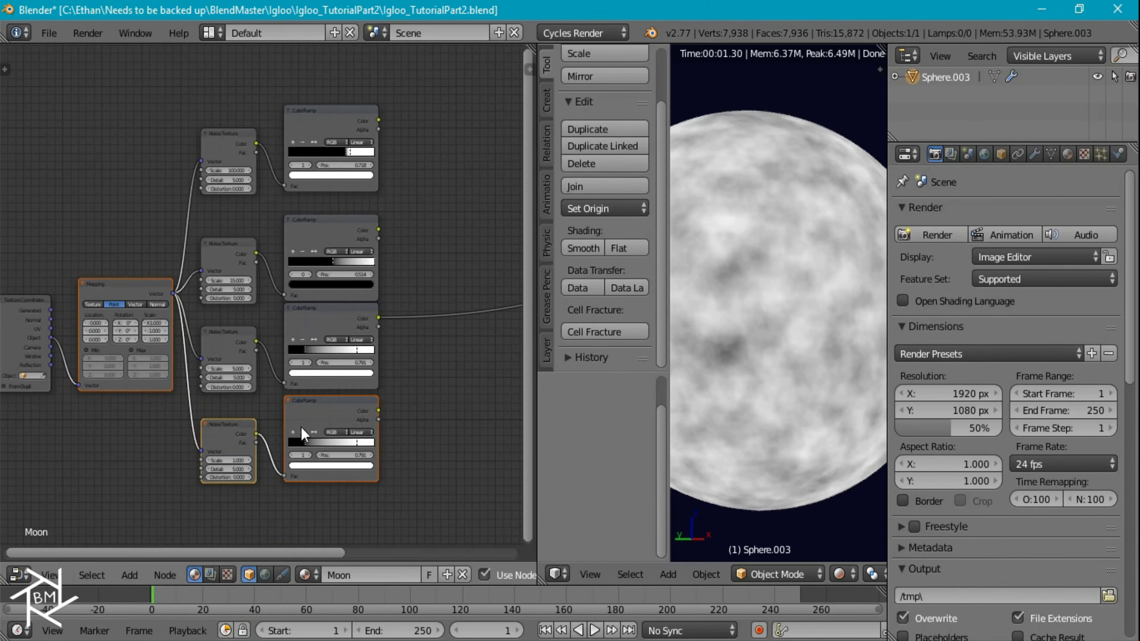
shift+click(133, 281)
shift+click(134, 281)
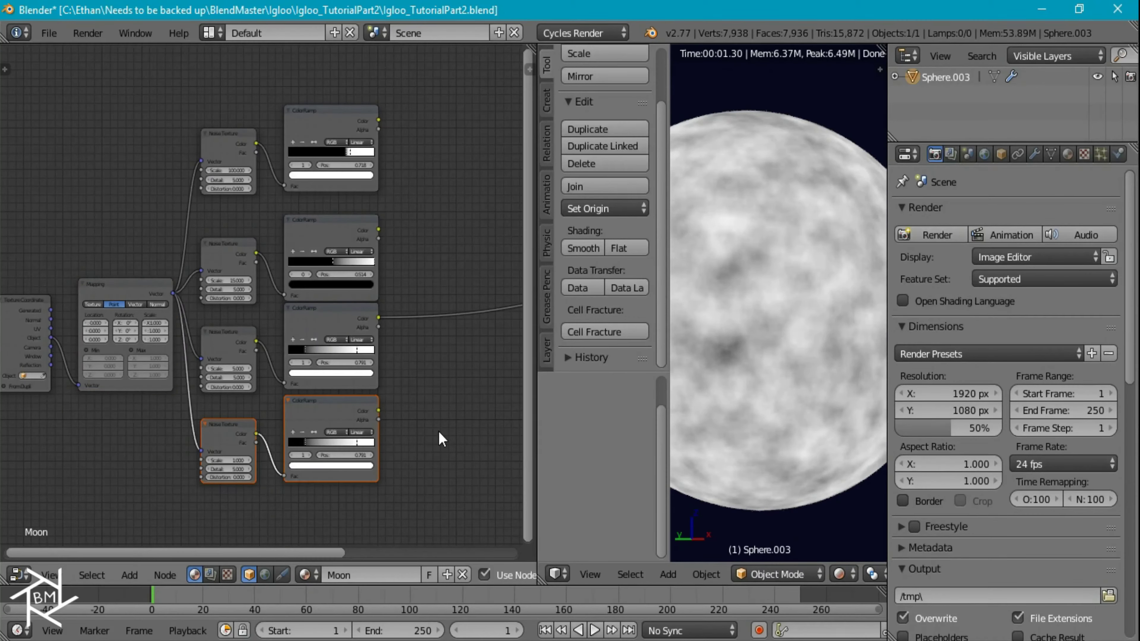
key(shift+d)
key(y)
click(417, 519)
- Connect the Mapping vector to the fifth Noise Texture and set its Scale to 0.5
middle_drag(205, 357, 259, 256)
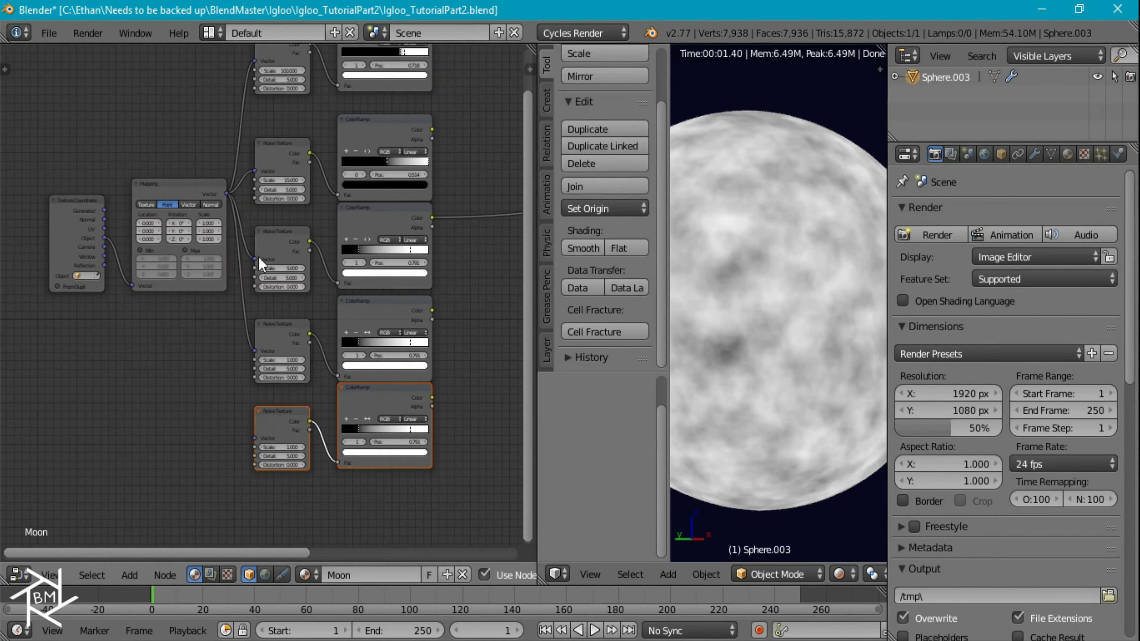
drag(226, 194, 254, 438)
click(278, 448)
text(0.5)
key(Return)
- Set the Detail of the fourth and fifth Noise Textures to 2
scroll(314, 485, up, 4)
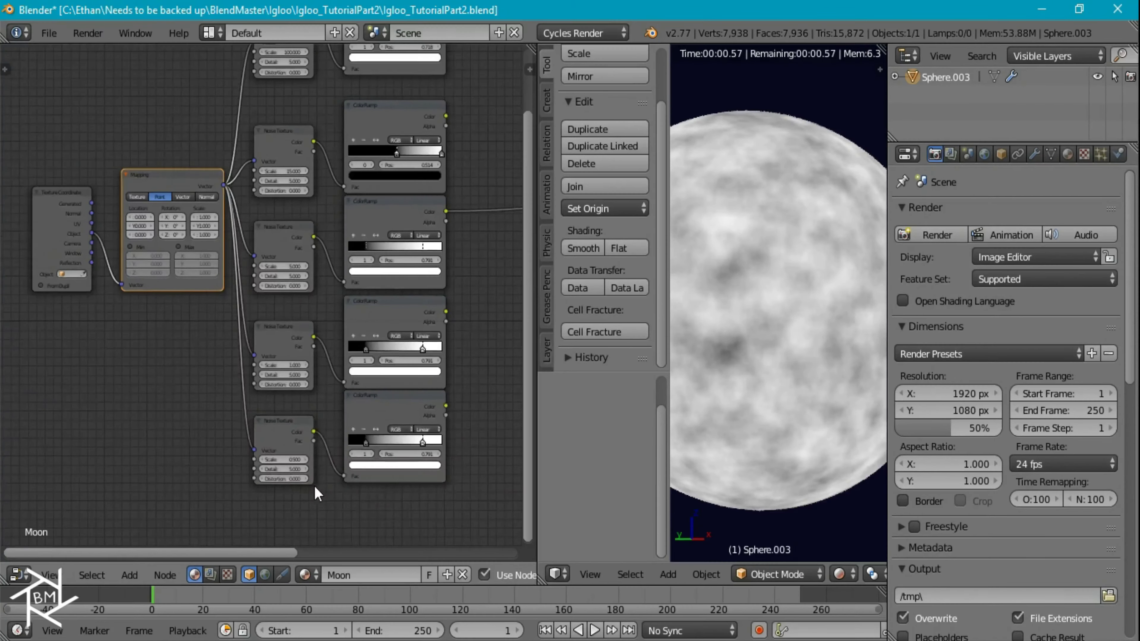
key(Return)
middle_drag(286, 547, 289, 414)
key(Return)
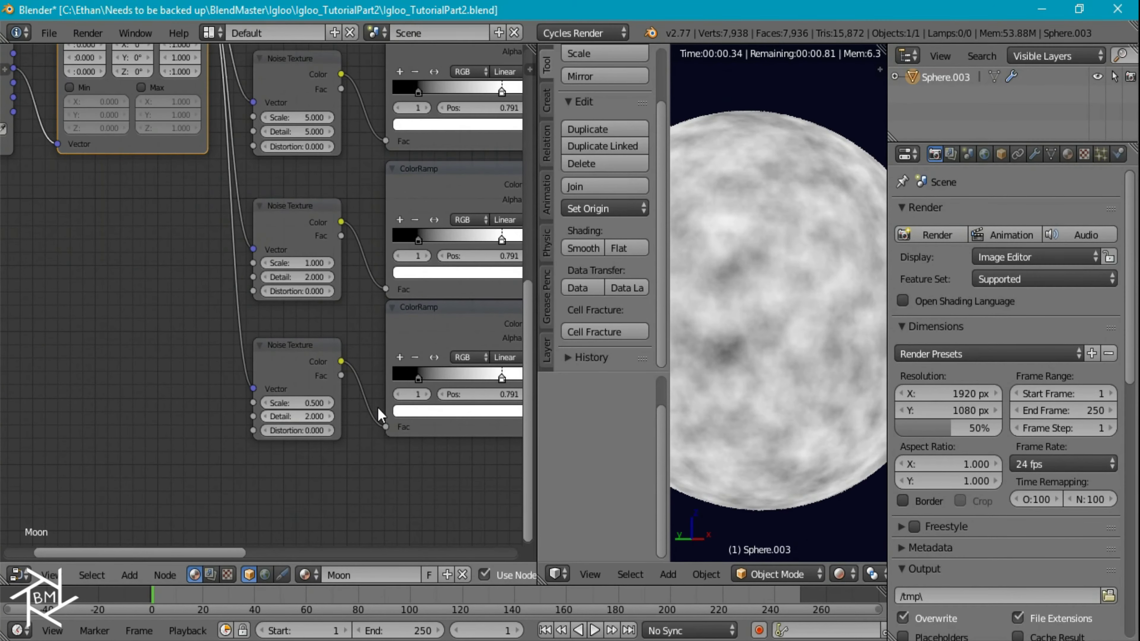
- Move the fifth ColorRamp's white stop to 1.000 and preview that ramp on the moon
middle_drag(413, 374, 361, 436)
drag(374, 447, 458, 454)
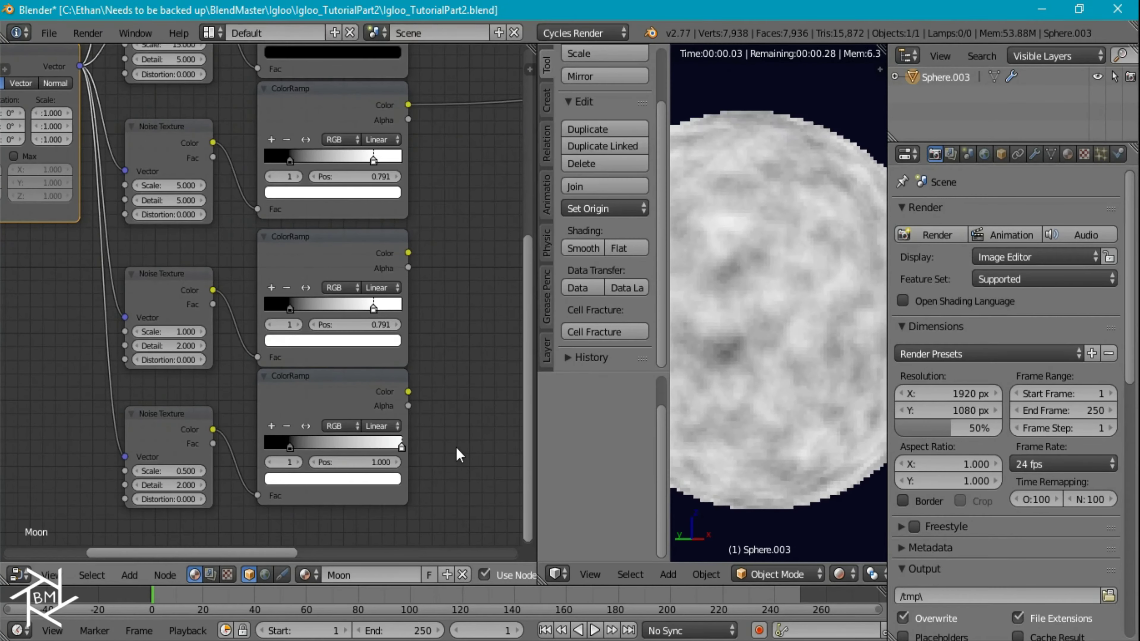
click(345, 404)
scroll(310, 472, up, 1)
click(295, 472)
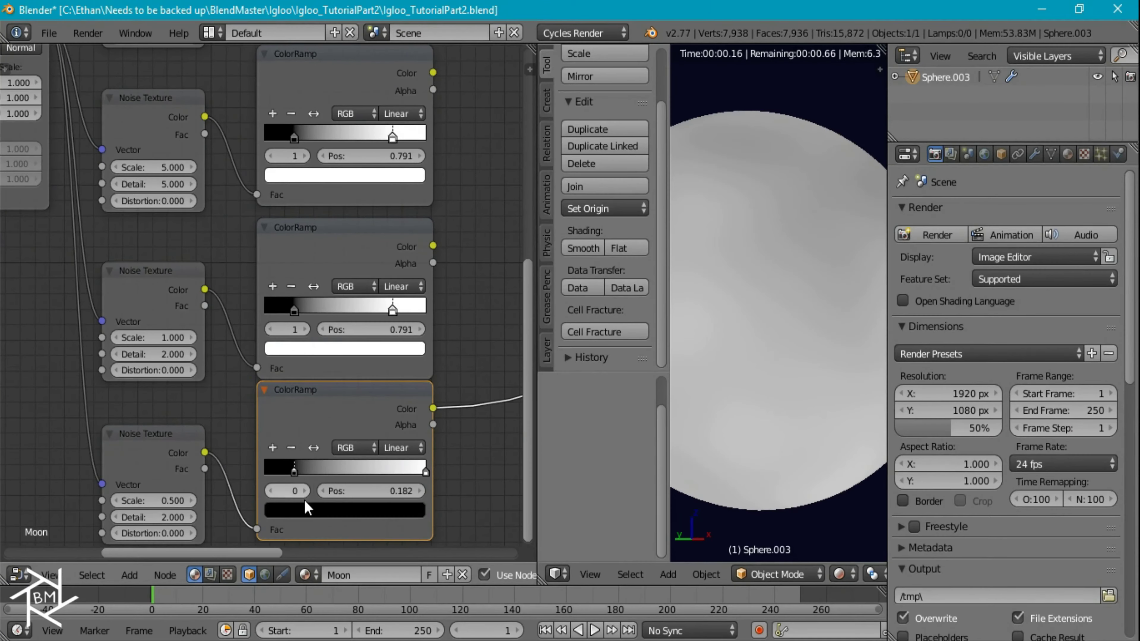
- Lighten the fifth ColorRamp's black stop to dark gray and move it to 0.336
click(341, 510)
drag(392, 395, 394, 380)
drag(296, 471, 330, 470)
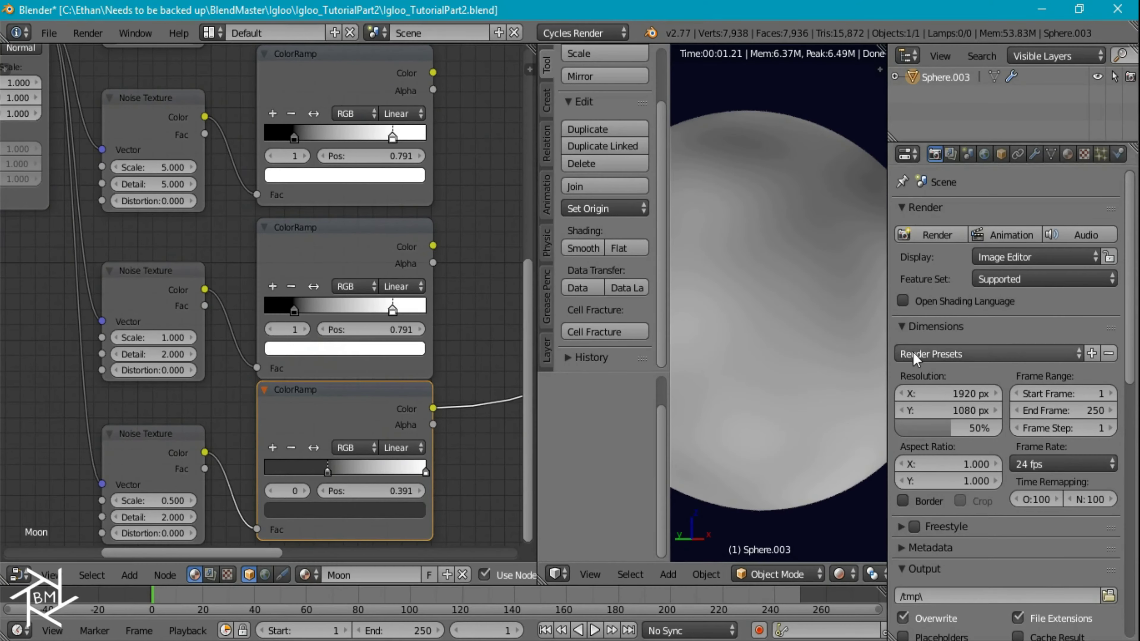
scroll(912, 352, down, 5)
scroll(823, 366, down, 5)
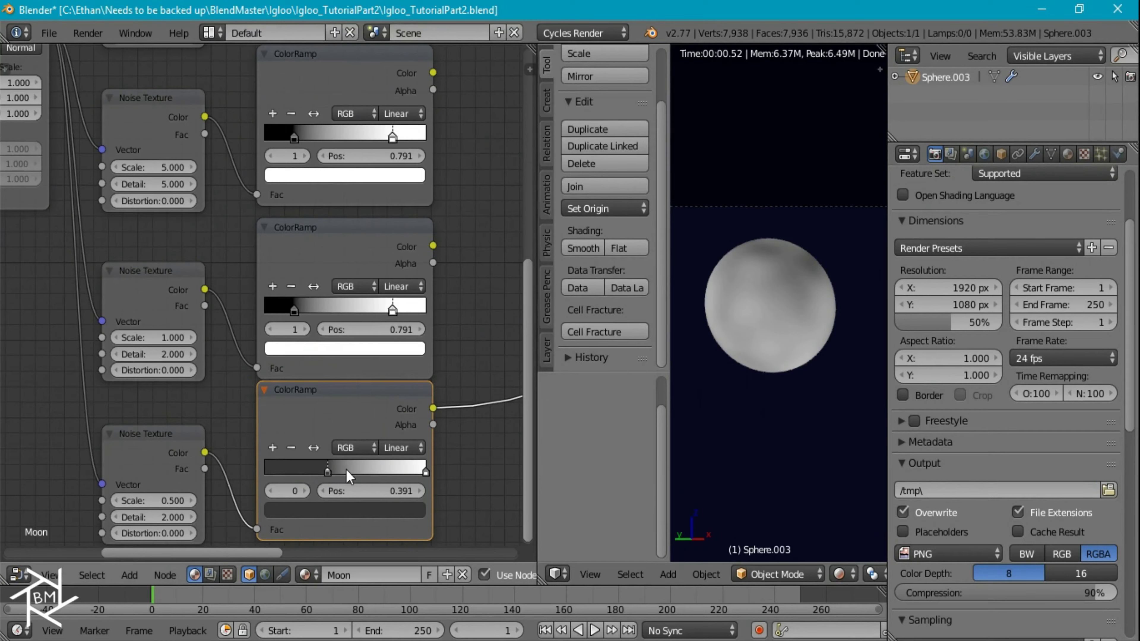
drag(327, 473, 319, 473)
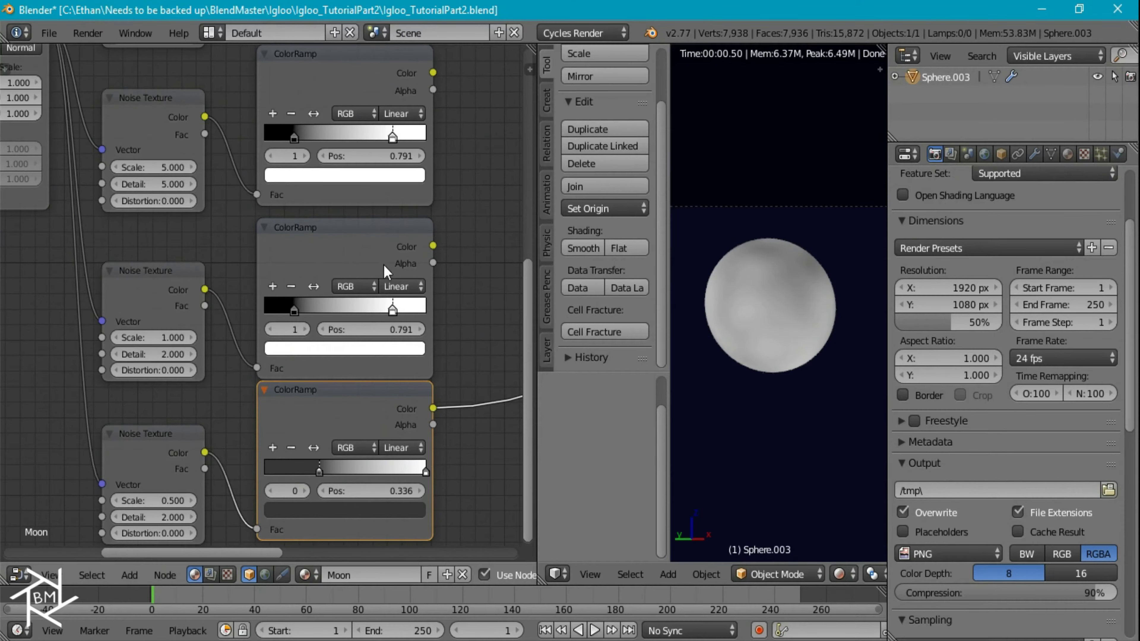
- Preview the fourth ColorRamp, turn its black stop light gray at 0.400 and bring the white stop in to about 0.54
scroll(314, 317, up, 2)
click(307, 314)
click(328, 365)
drag(440, 111, 440, 130)
drag(310, 315, 340, 315)
click(439, 314)
drag(409, 314, 354, 314)
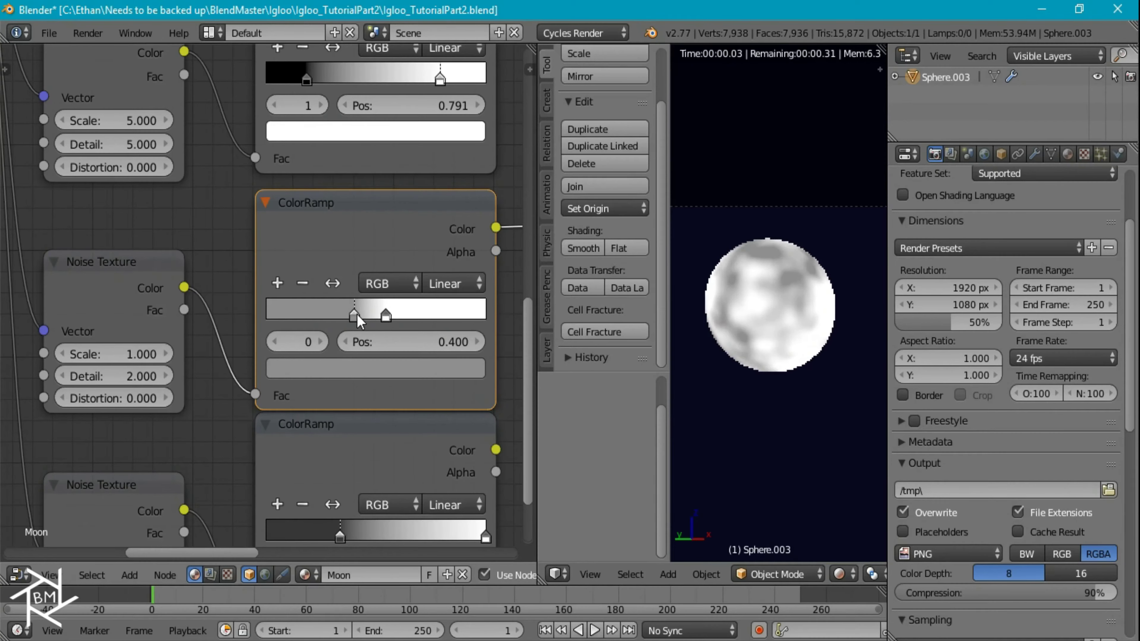
click(372, 366)
click(441, 98)
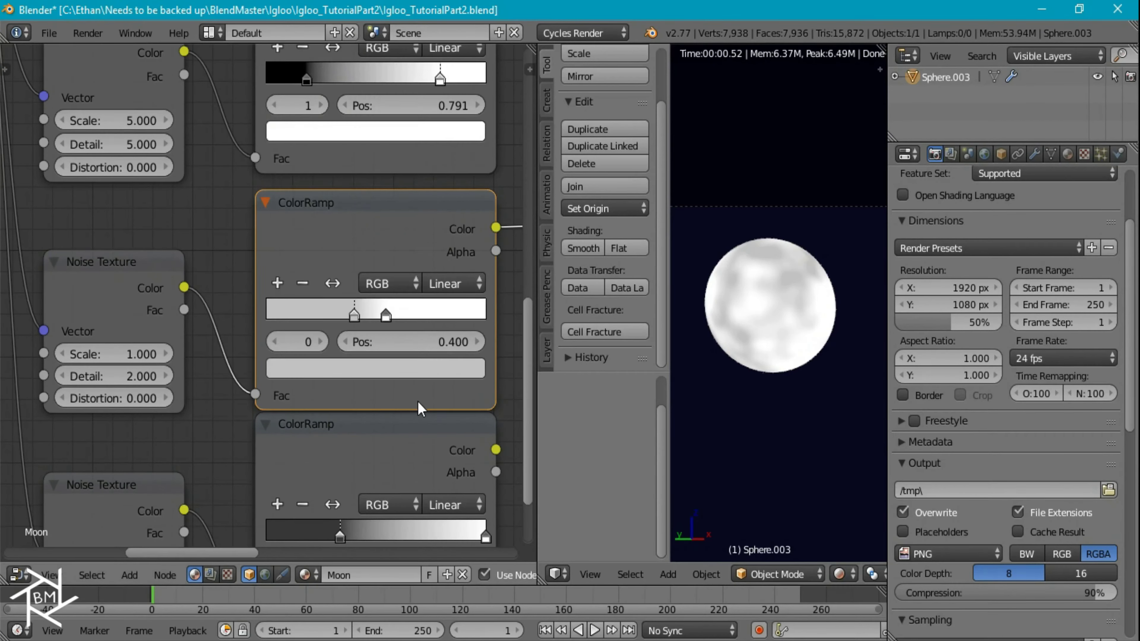
- Add a MixRGB node set to Multiply that combines the fourth ColorRamp as Color1 with the fifth as Color2
scroll(420, 402, down, 4)
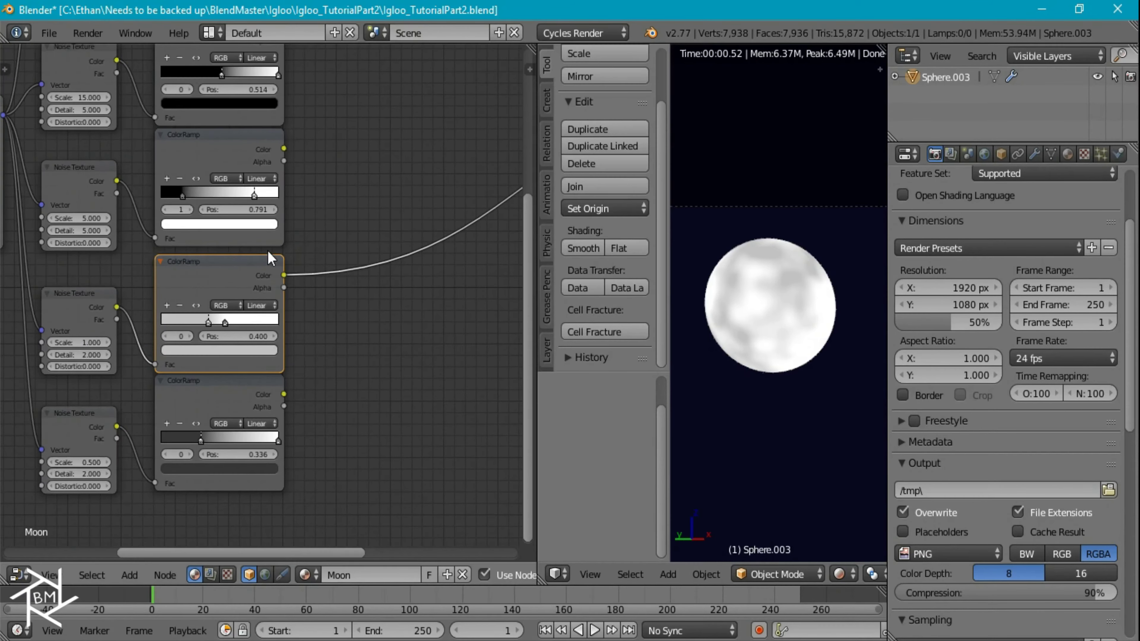
key(shift+a)
mouse_move(341, 238)
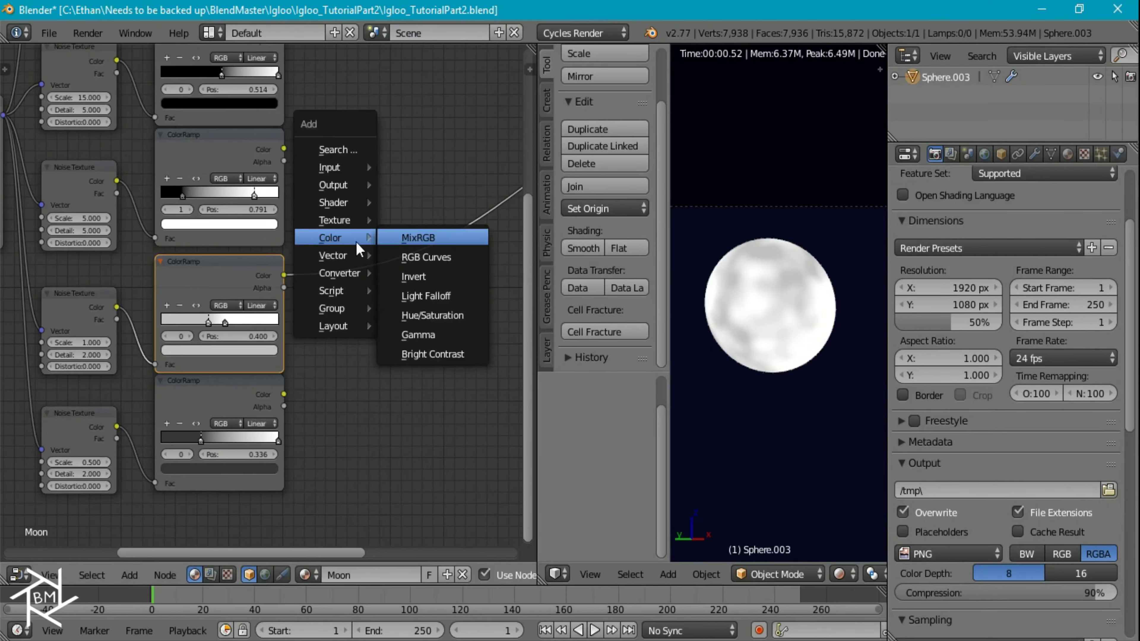
click(418, 237)
click(354, 256)
drag(283, 394, 417, 310)
click(382, 286)
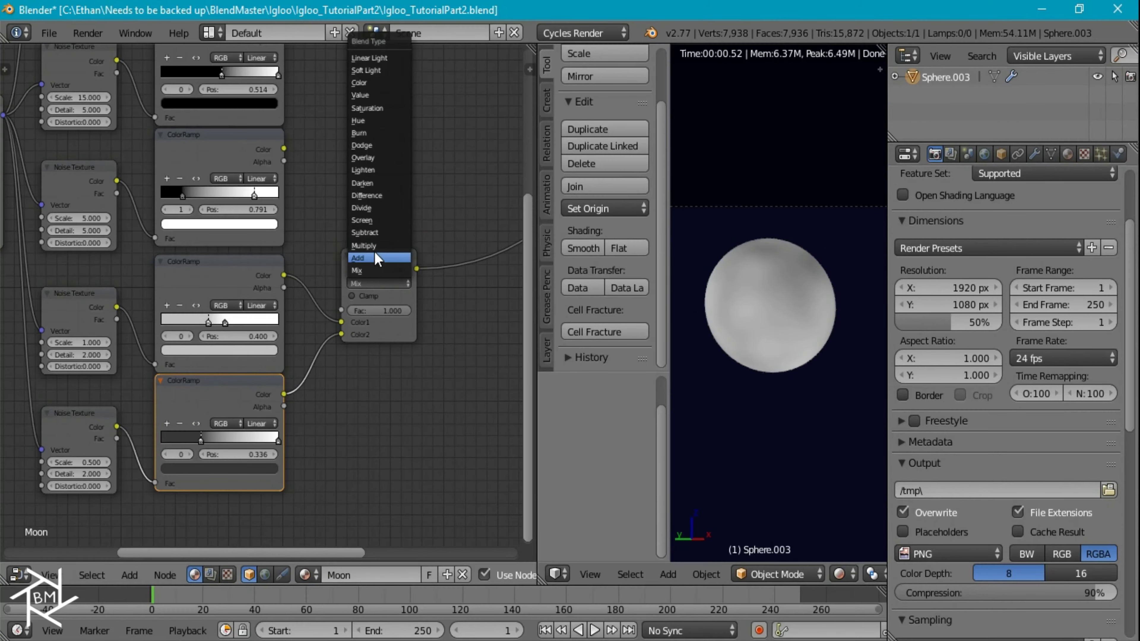
click(364, 245)
- Duplicate the Multiply node onto its output link and feed the third ColorRamp's color into Color1 of the copy
middle_drag(363, 321, 362, 361)
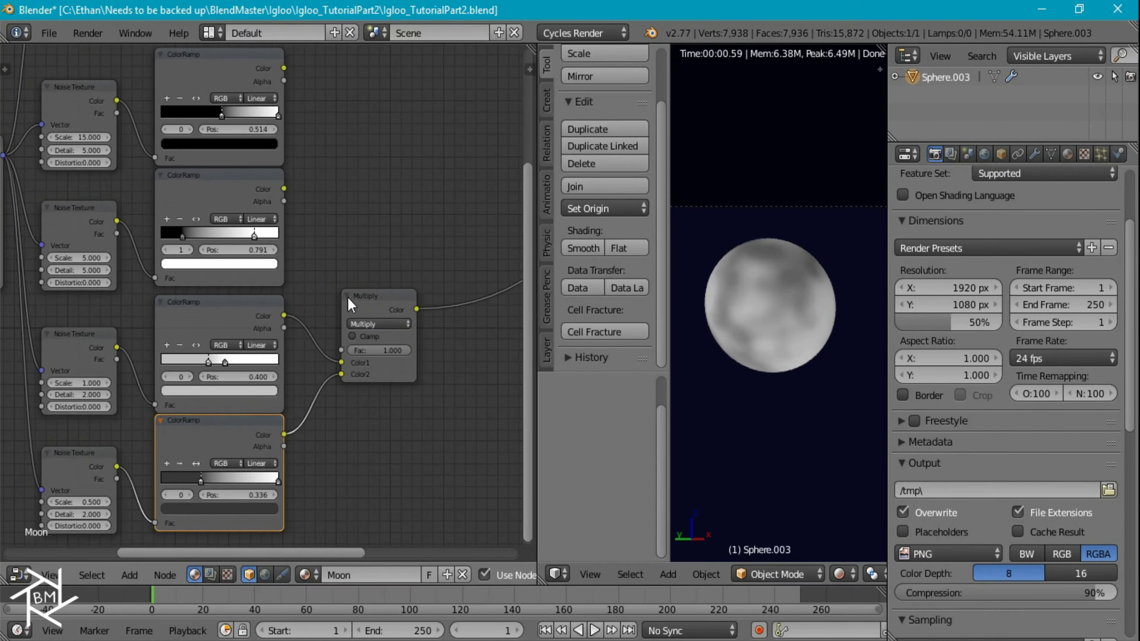
click(388, 312)
key(shift+d)
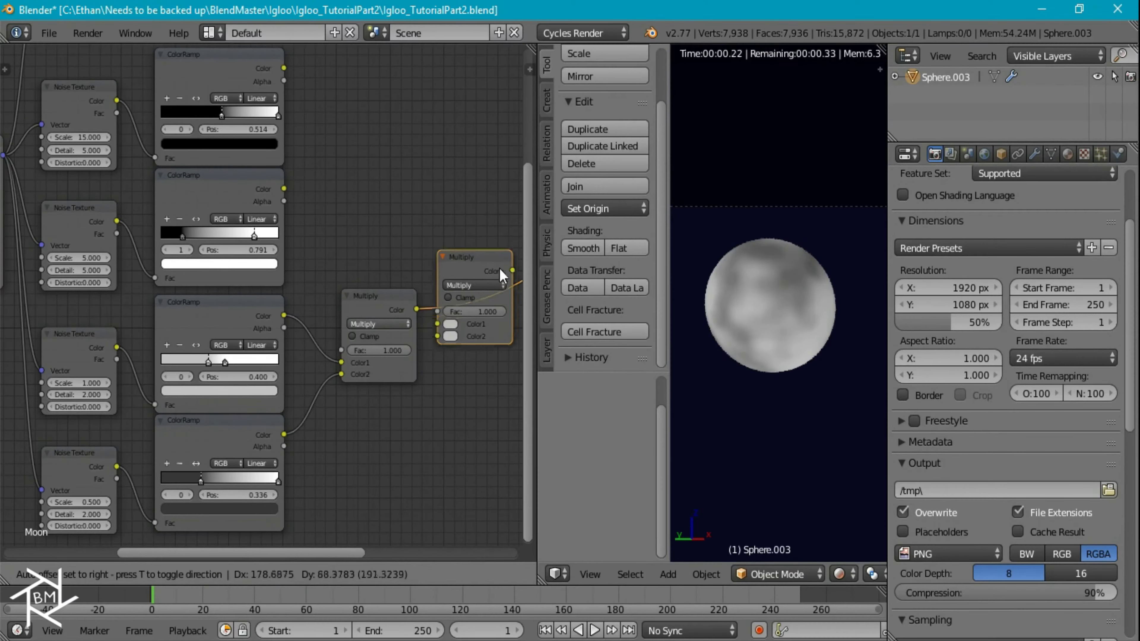
click(507, 261)
drag(284, 187, 459, 311)
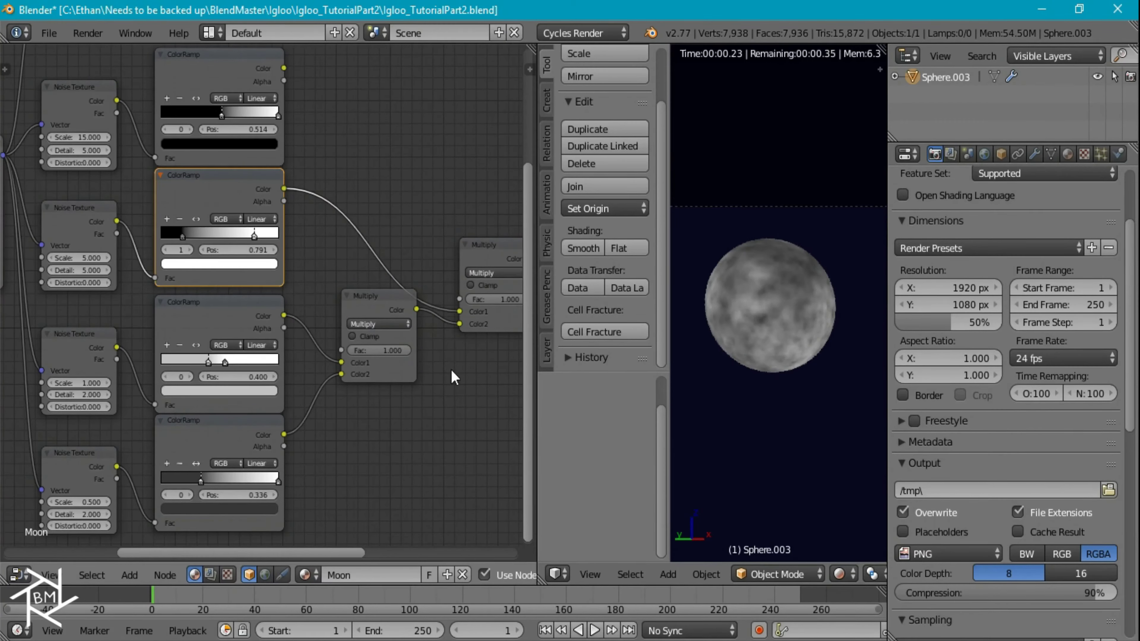
middle_drag(420, 390, 323, 440)
scroll(381, 409, up, 3)
middle_drag(424, 428, 338, 443)
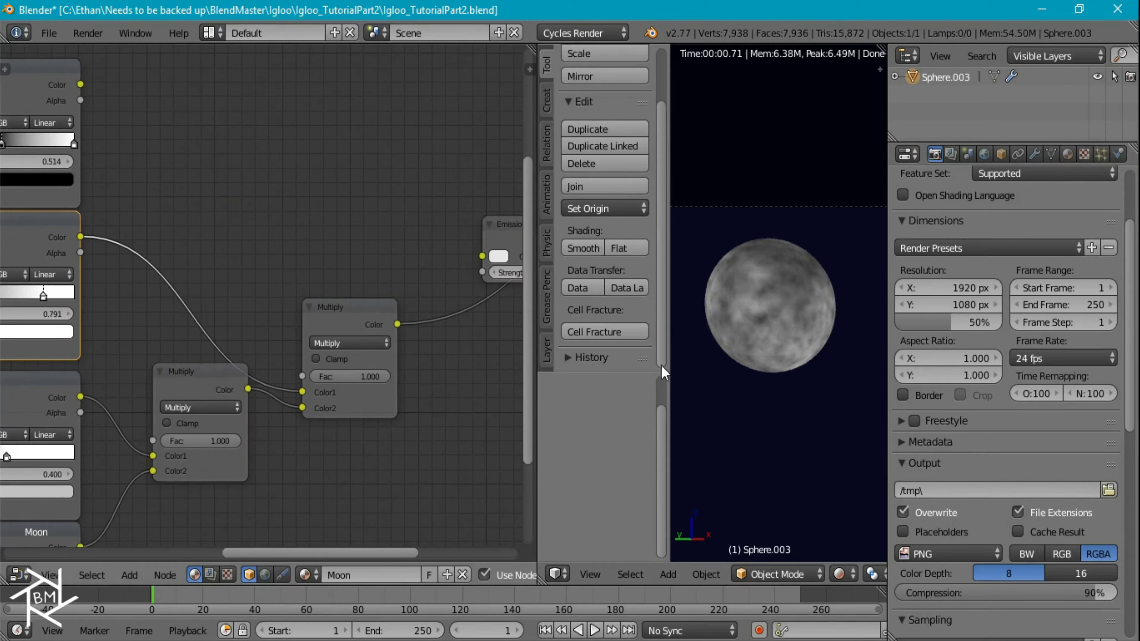
- Move the third ColorRamp's black stop to 0.205
scroll(813, 355, up, 3)
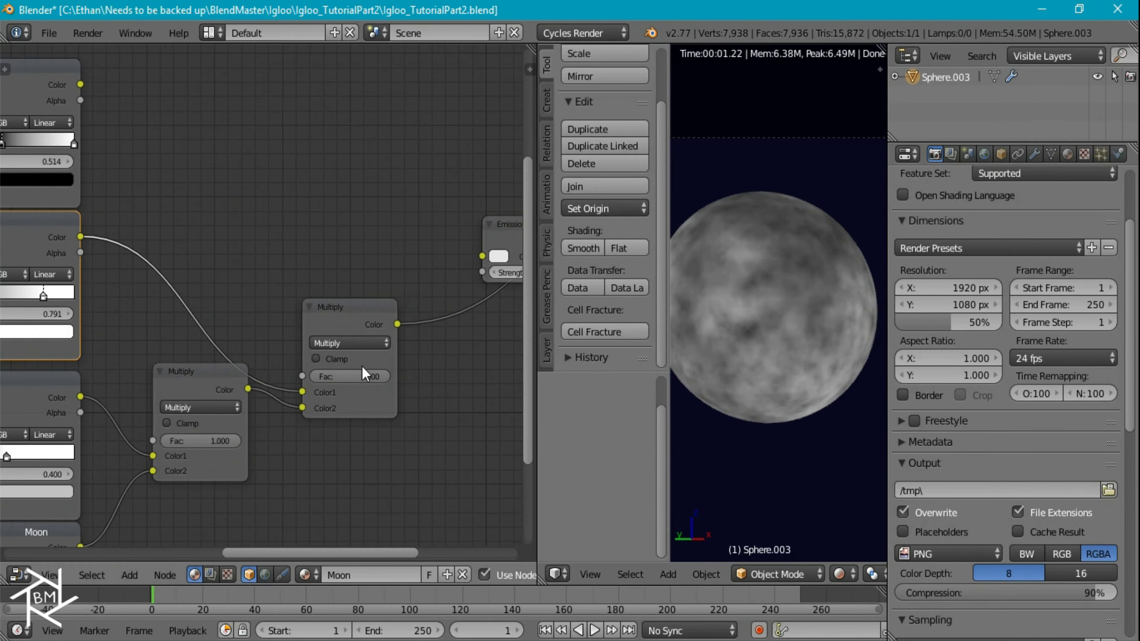
middle_drag(288, 353, 384, 394)
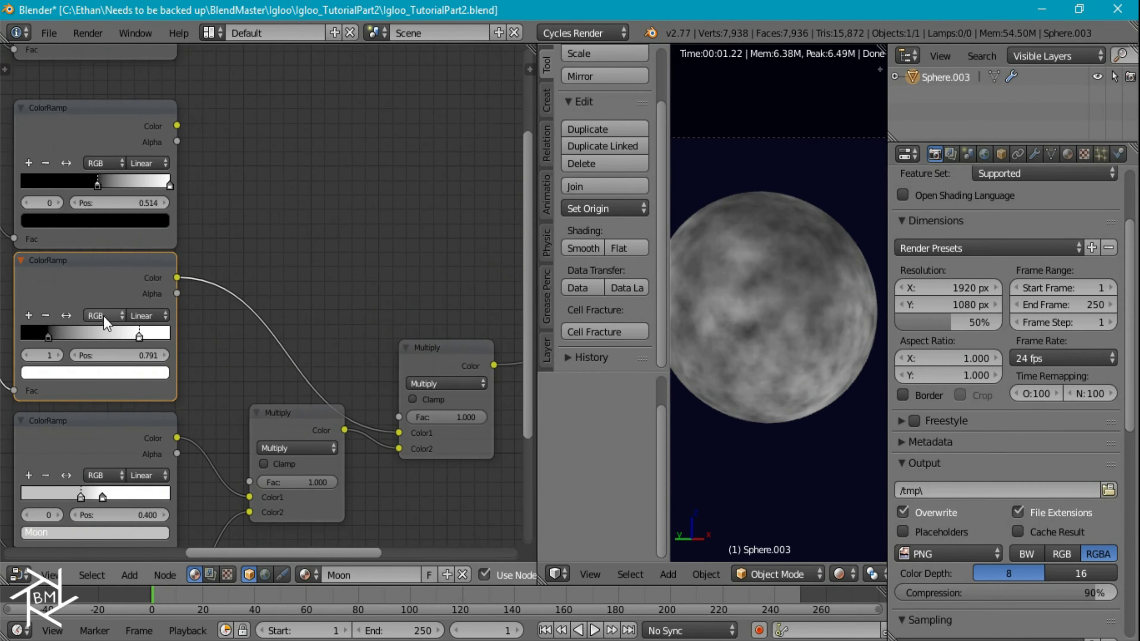
click(54, 336)
mouse_move(55, 338)
mouse_down()
mouse_move(62, 349)
mouse_move(54, 341)
mouse_up()
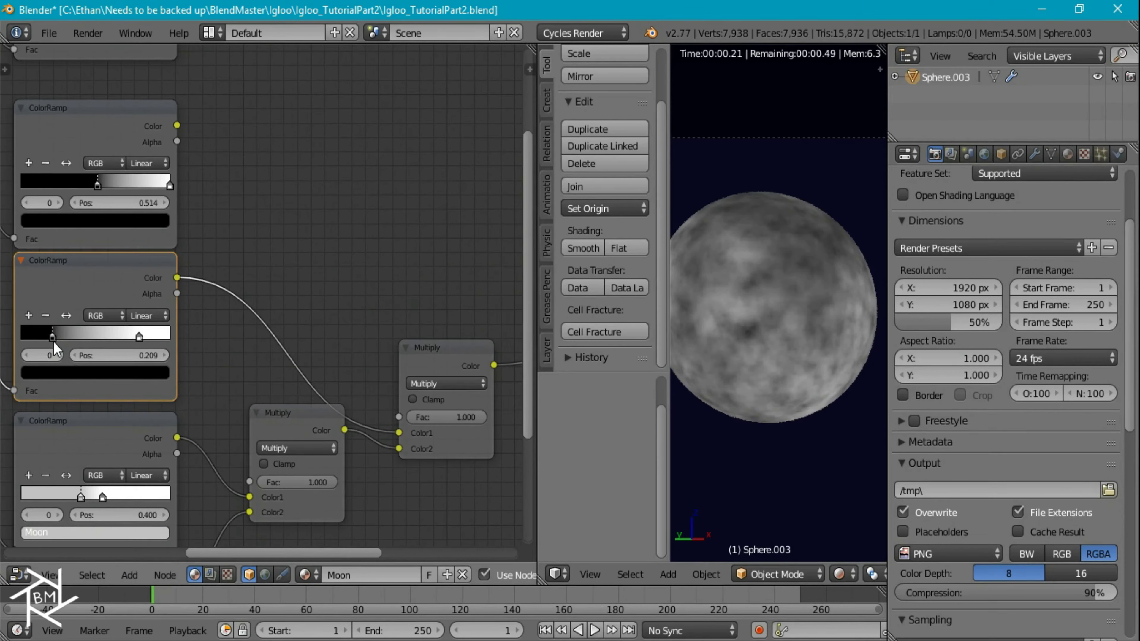
- Connect the last Multiply node to the Emission Color and insert a duplicate of it between them
scroll(364, 362, down, 2)
middle_drag(363, 362, 251, 426)
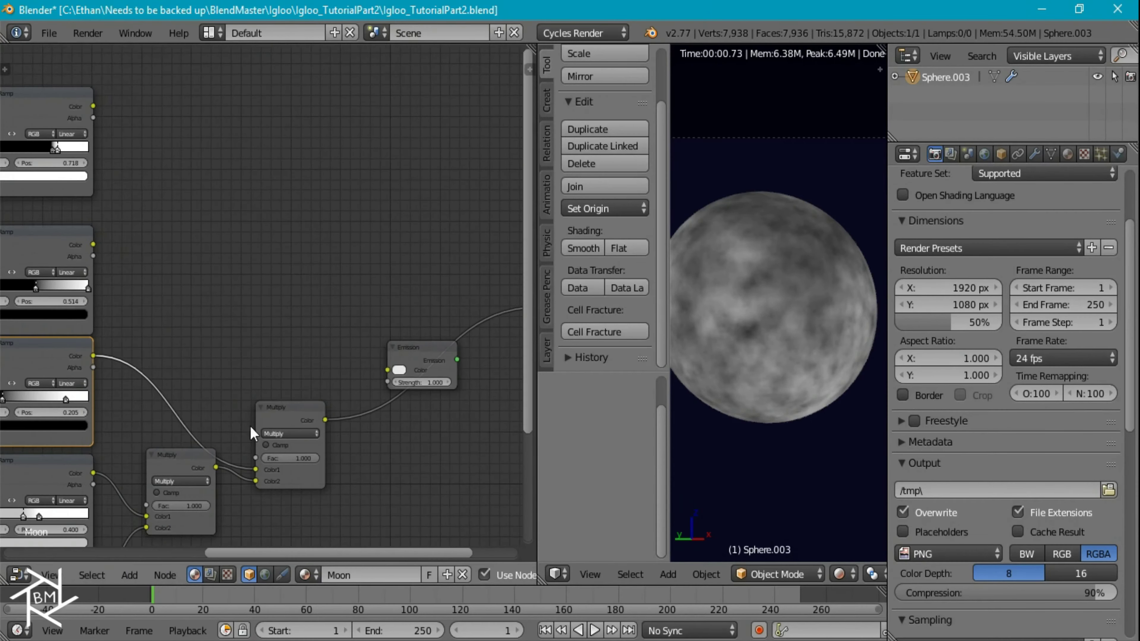
drag(430, 355, 311, 407)
key(shift+d)
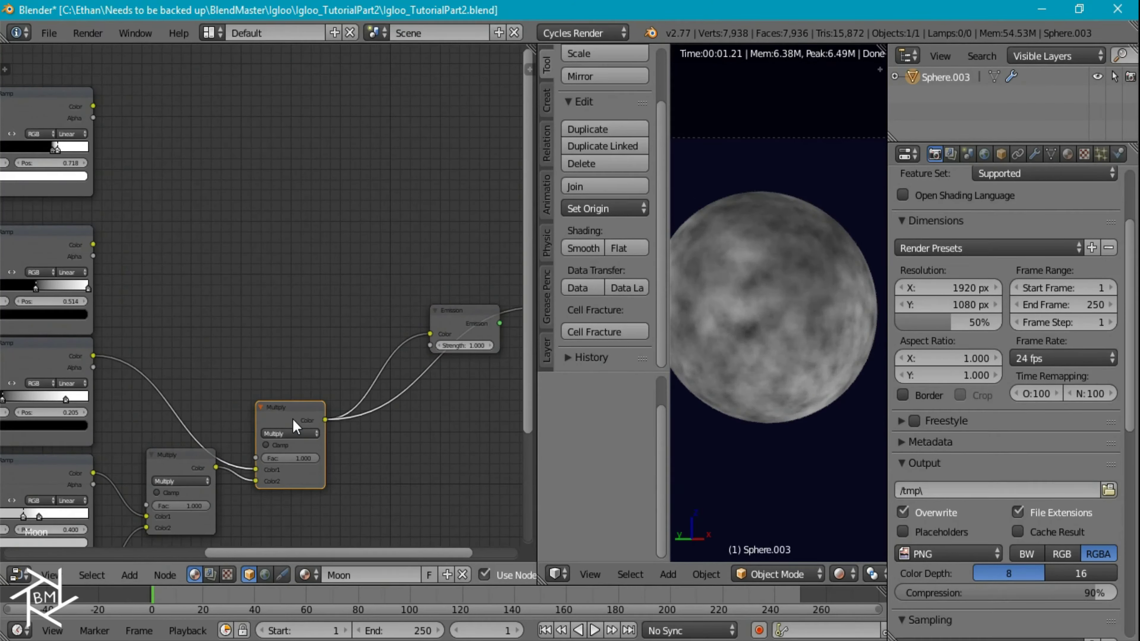
click(397, 403)
click(396, 408)
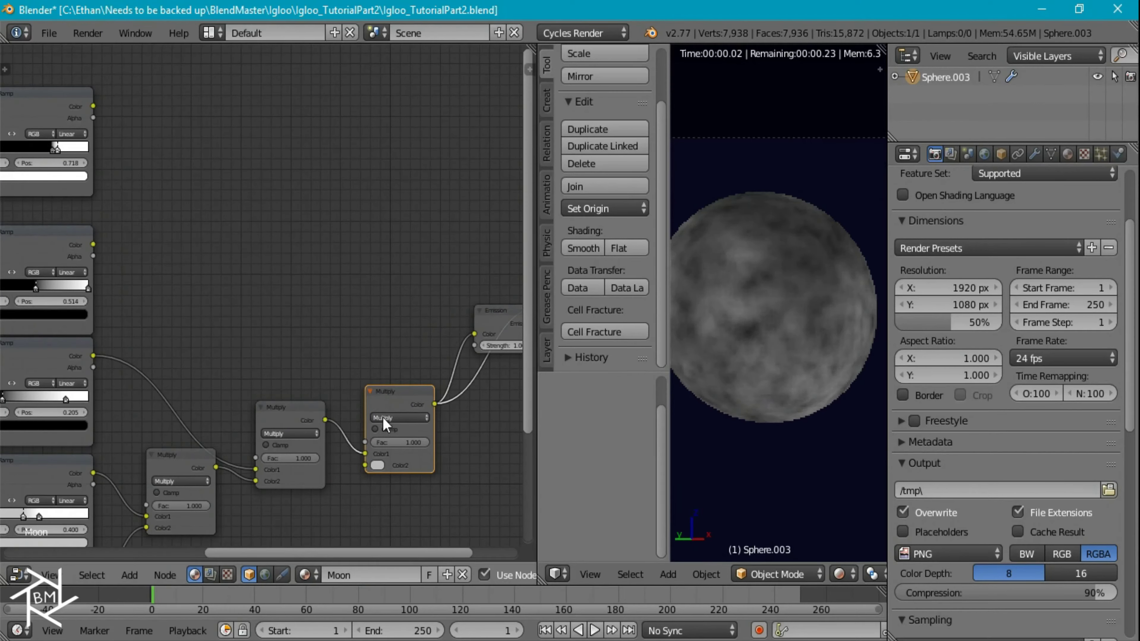
- Connect the second ColorRamp to Color2 of the new mix node and set its blend type to Add
drag(93, 245, 365, 466)
click(386, 412)
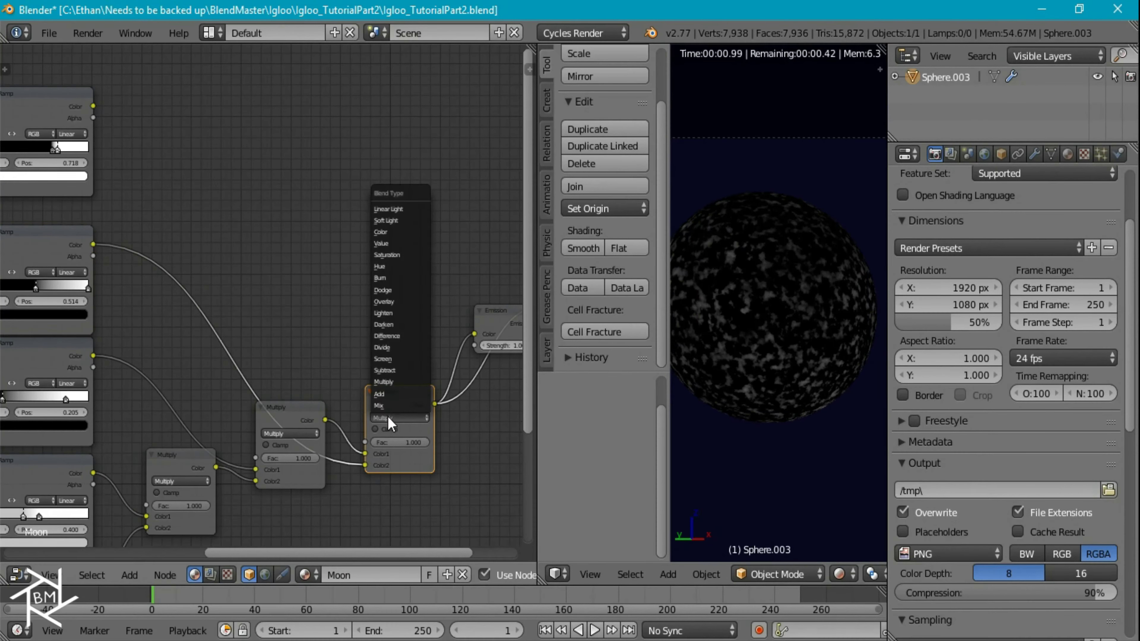
click(380, 396)
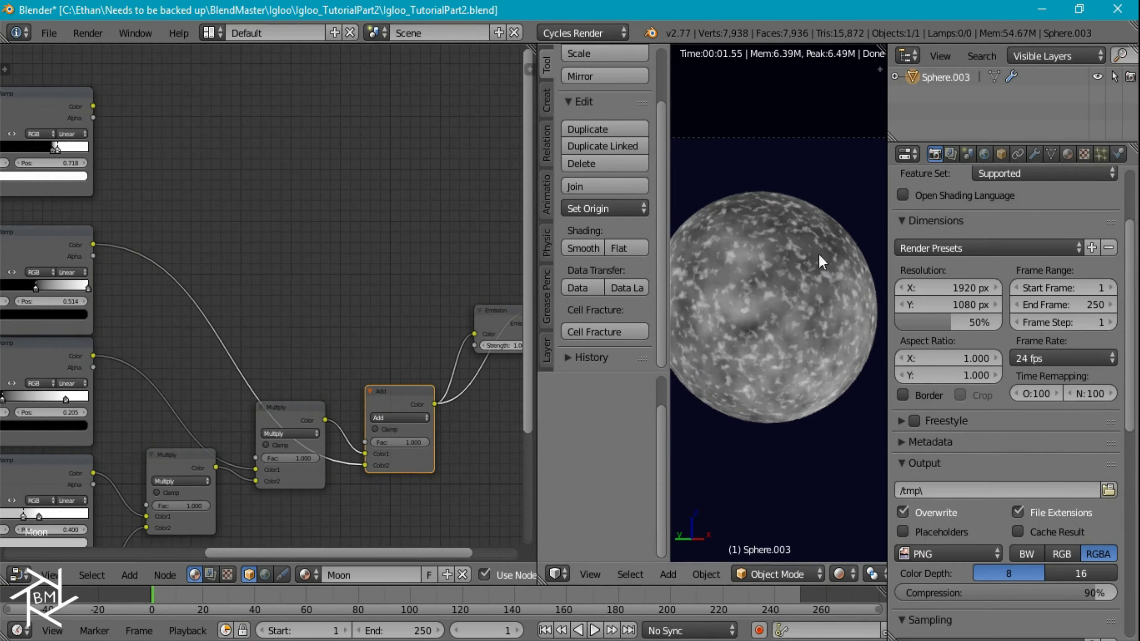
- Preview the third ColorRamp and insert a Bright/Contrast node right after it on the preview link
ctrl+shift+click(82, 358)
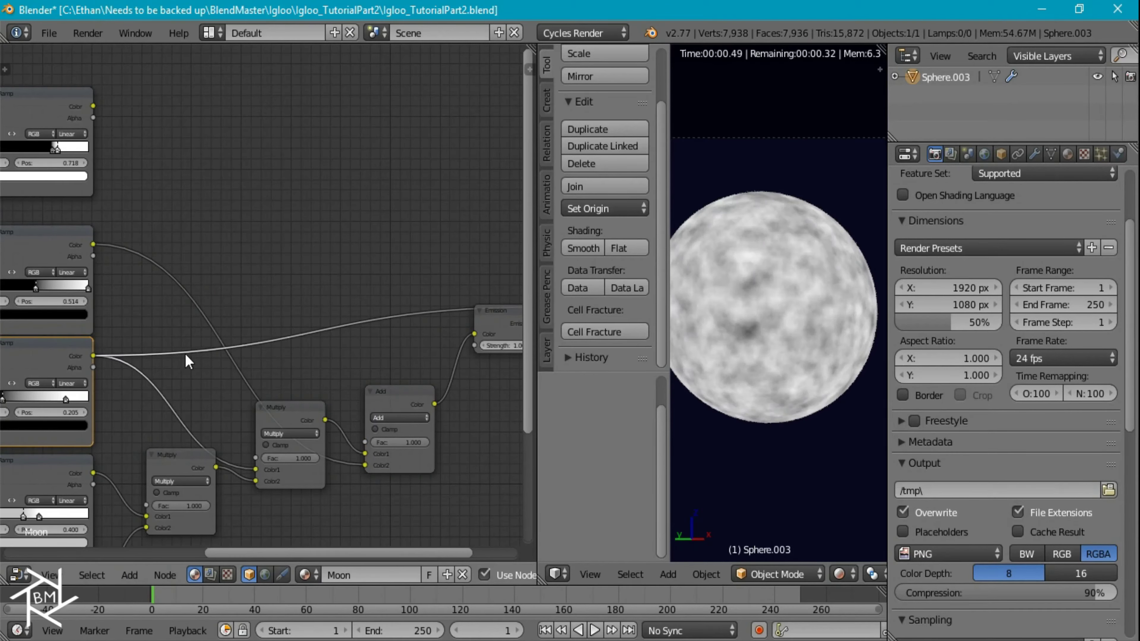
key(shift+a)
mouse_move(196, 362)
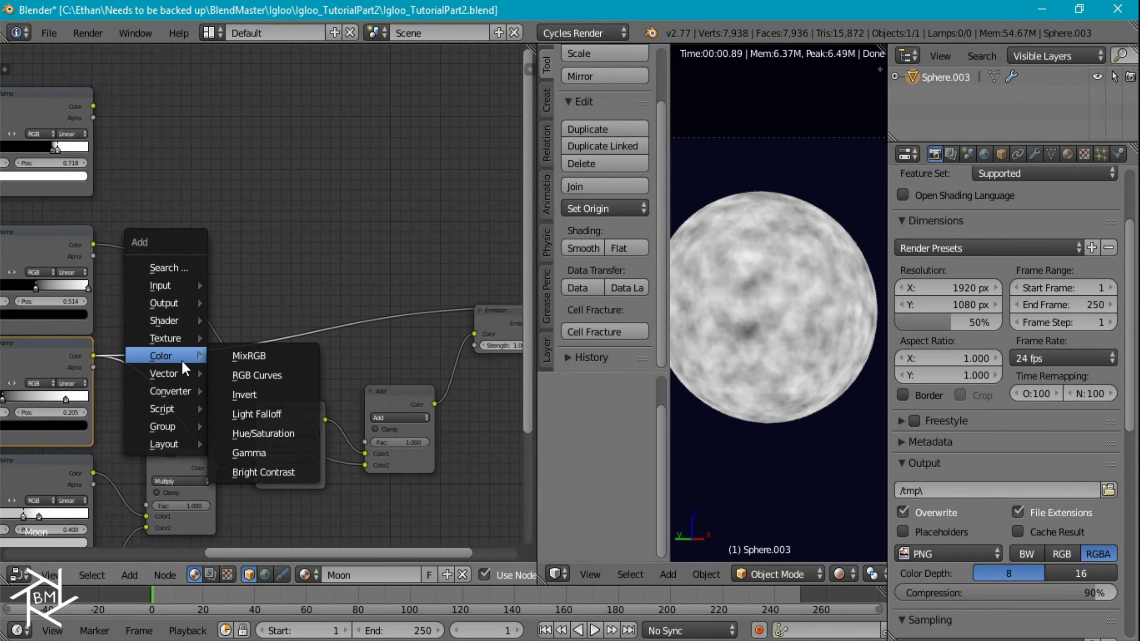
click(258, 467)
click(153, 318)
middle_drag(137, 338, 243, 392)
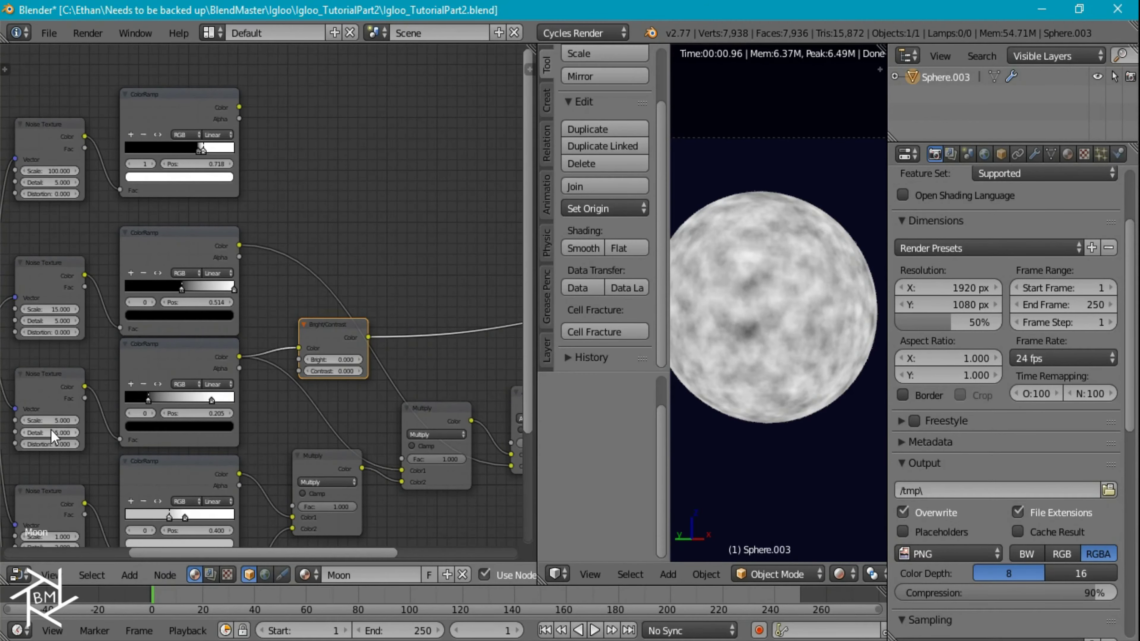
drag(329, 337, 305, 351)
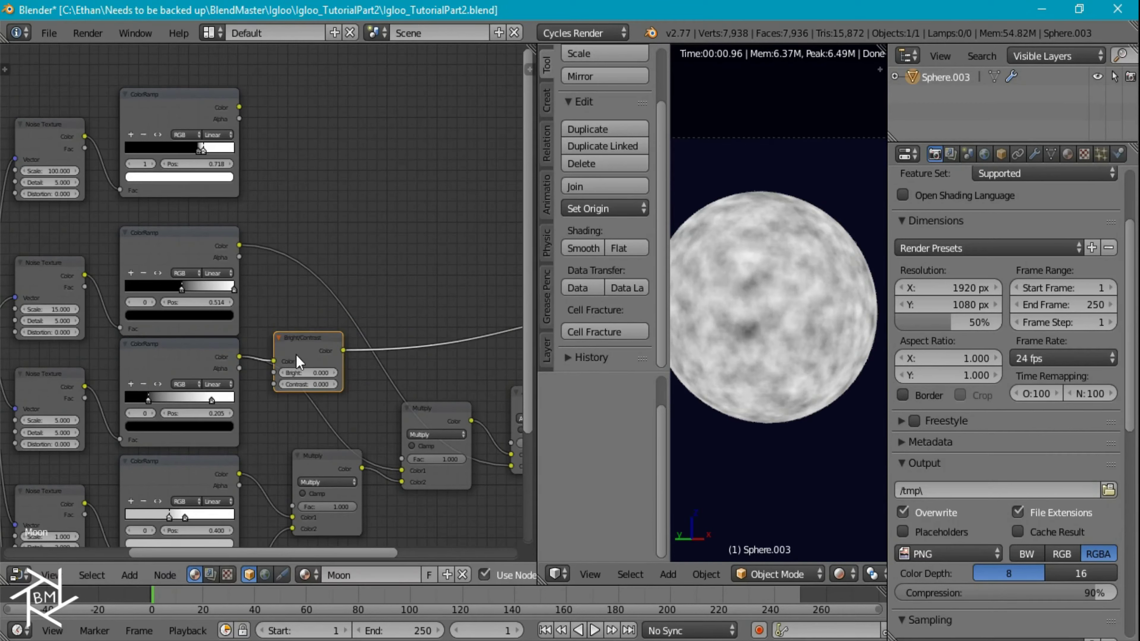
- Set the Bright/Contrast node's contrast to 5 and brightness to -1
click(308, 384)
text(5)
key(Return)
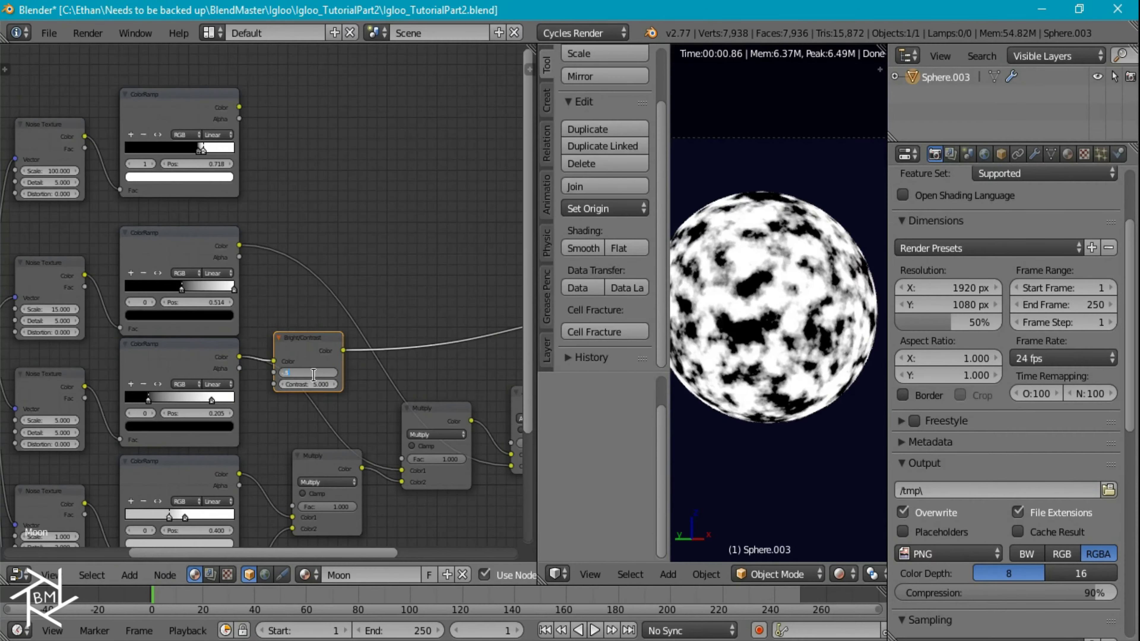
text(0.5)
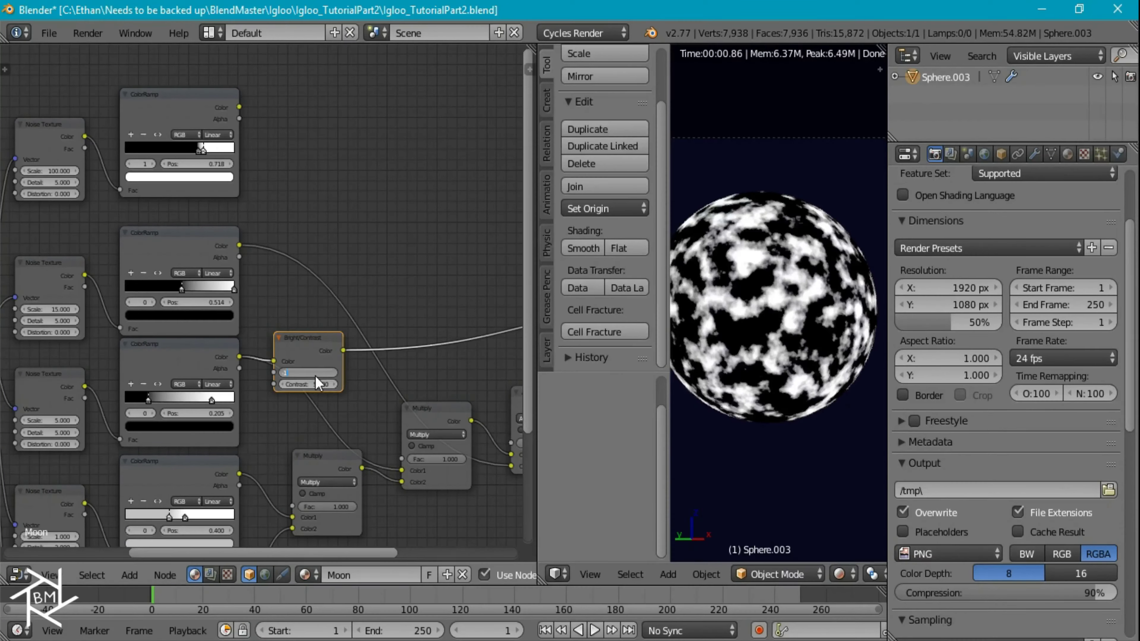
key(Return)
- Insert a duplicate of the Multiply node after the Bright/Contrast node and connect the second ColorRamp to its Color1
click(427, 406)
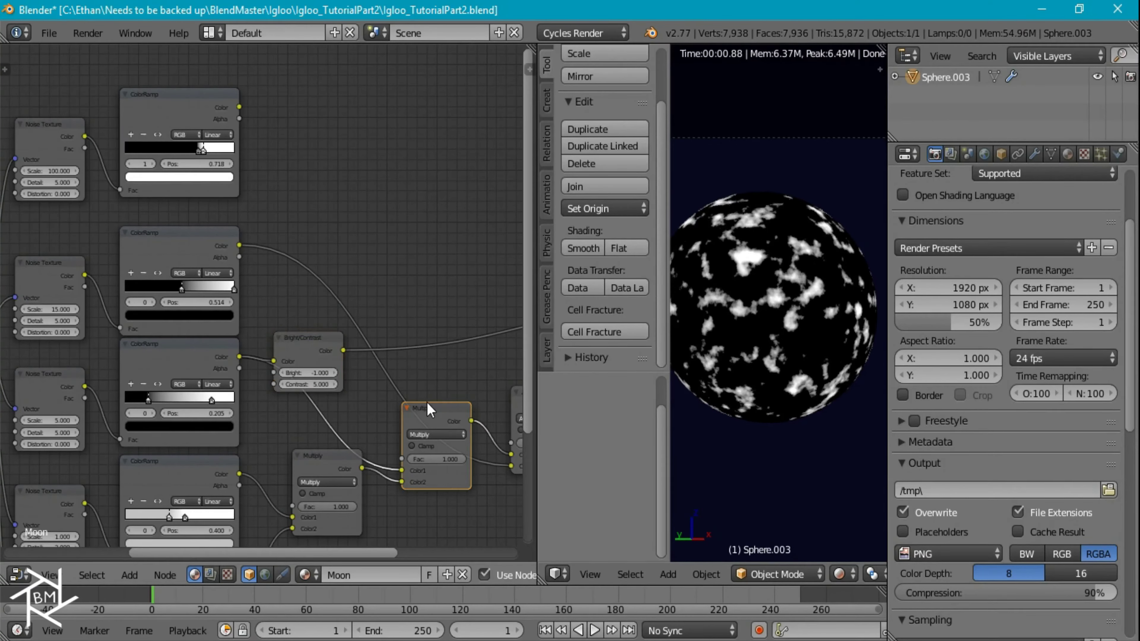
key(shift+d)
click(451, 312)
drag(239, 246, 406, 355)
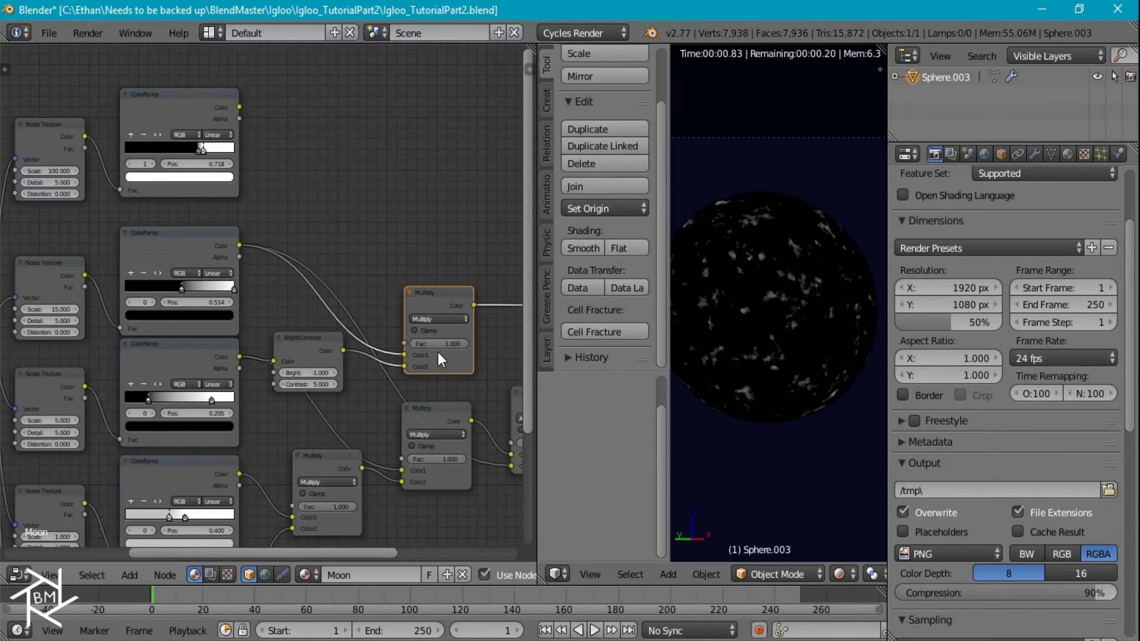
- Connect the new Multiply node to Color2 of the Add node and preview the Add node's result
middle_drag(437, 354, 338, 372)
drag(379, 324, 412, 475)
ctrl+shift+click(443, 420)
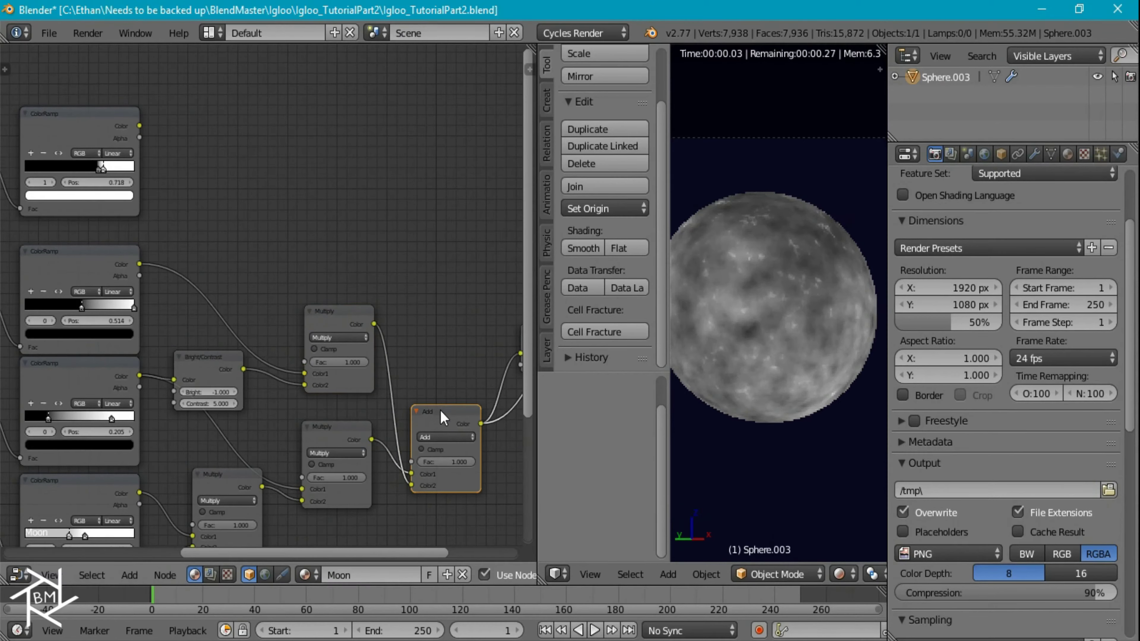
- Set the Bright/Contrast node's brightness to -0.5 while previewing it, and return the preview to the Add node
scroll(331, 384, up, 5)
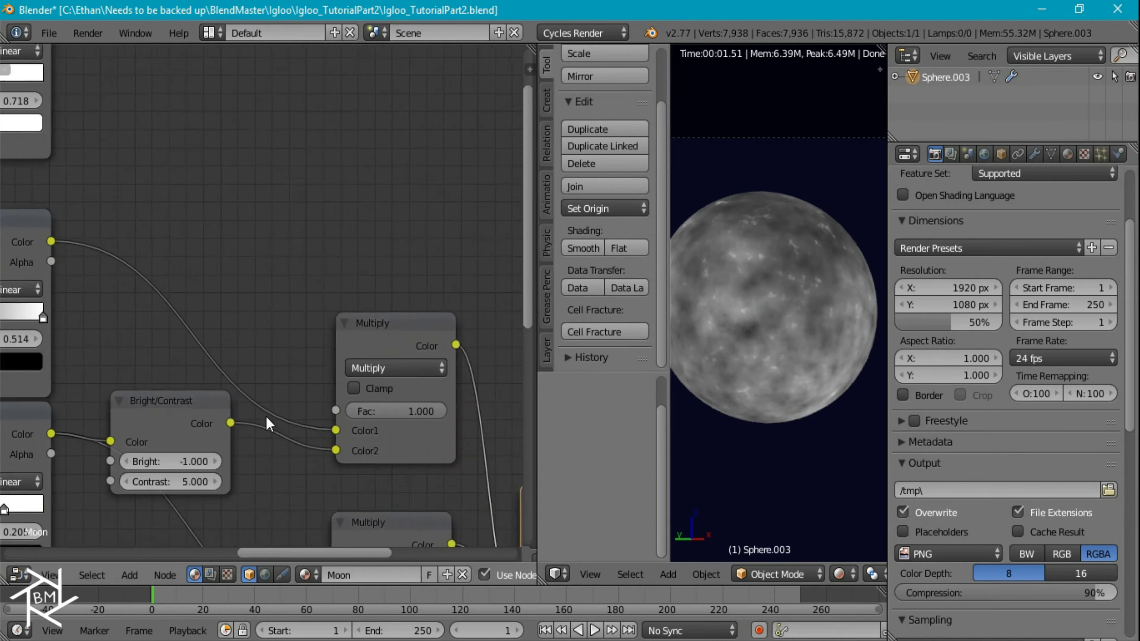
ctrl+shift+click(186, 452)
middle_drag(254, 436, 354, 336)
scroll(285, 399, up, 4)
click(245, 447)
text(-0.5)
key(Return)
middle_drag(264, 451, 392, 339)
ctrl+shift+click(429, 381)
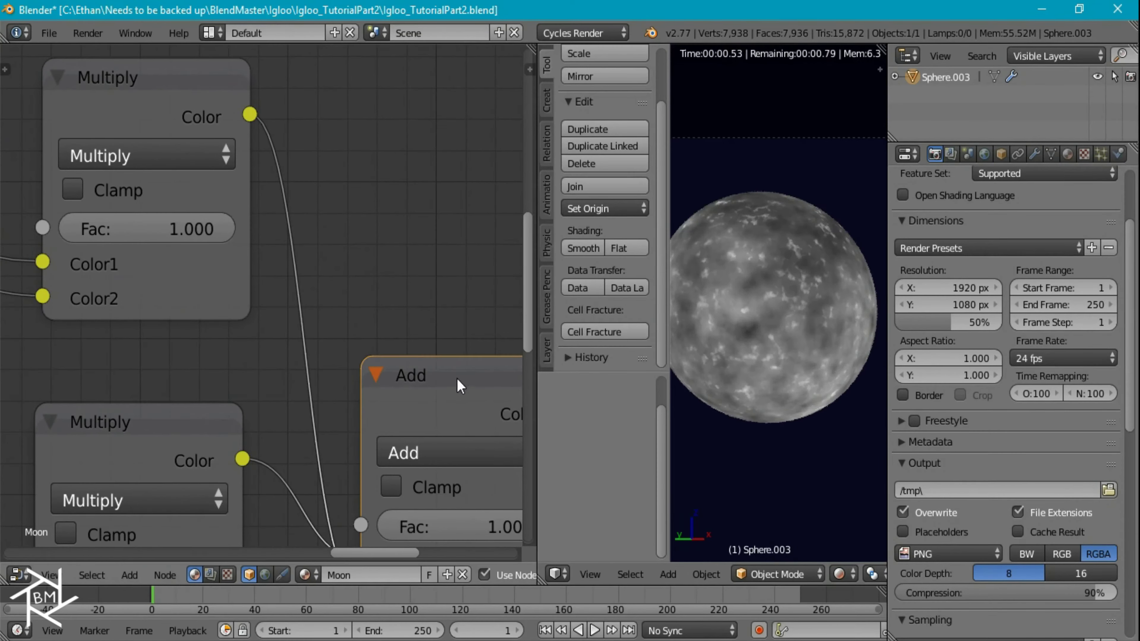
- Rearrange the upper Multiply and Emission nodes to open up space after the Add node
scroll(444, 330, down, 5)
middle_drag(264, 269, 262, 333)
drag(210, 275, 176, 289)
middle_drag(358, 344, 219, 343)
drag(306, 289, 466, 312)
click(397, 285)
- Insert a duplicate of the Add node before the Emission node and connect the topmost ColorRamp to its Color2
click(209, 382)
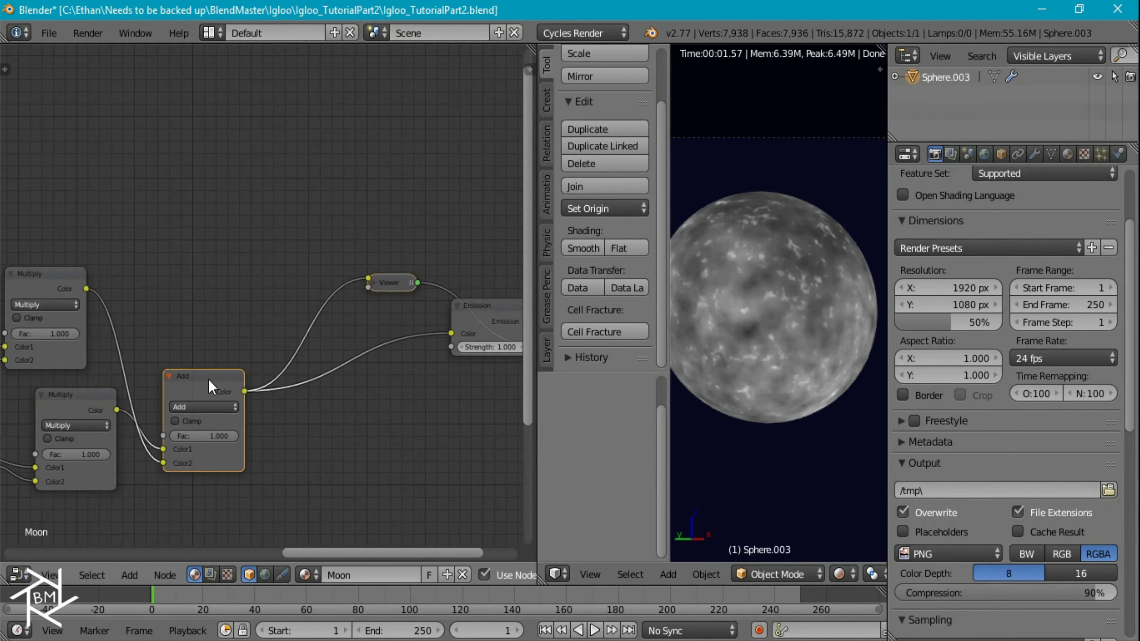
key(shift+d)
click(343, 394)
scroll(148, 300, down, 3)
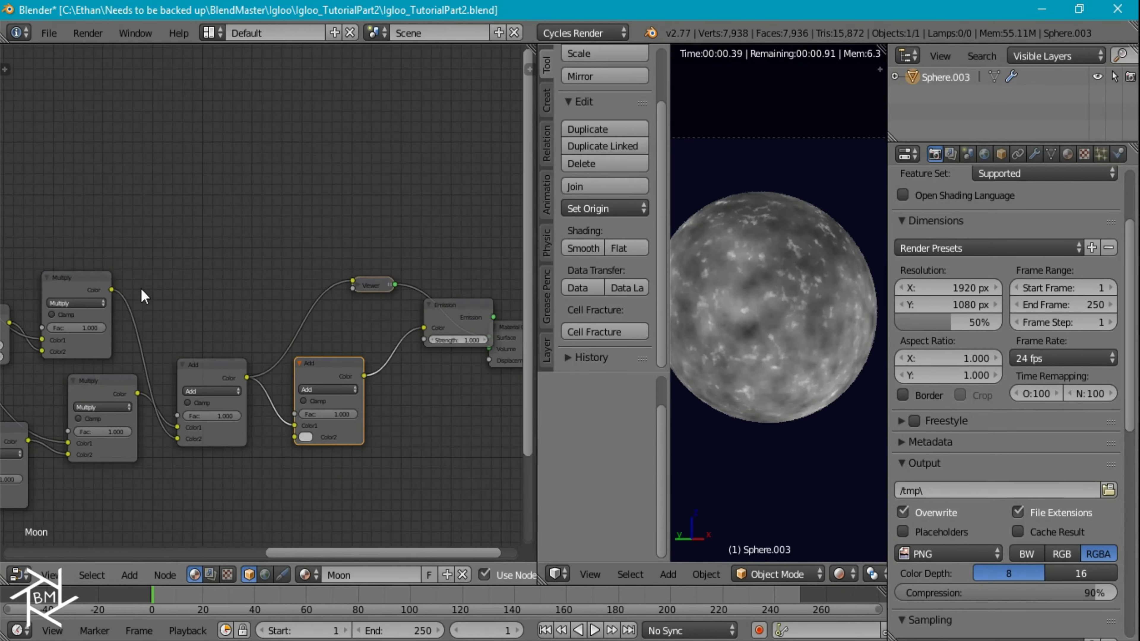
middle_drag(69, 237, 237, 308)
drag(103, 169, 465, 497)
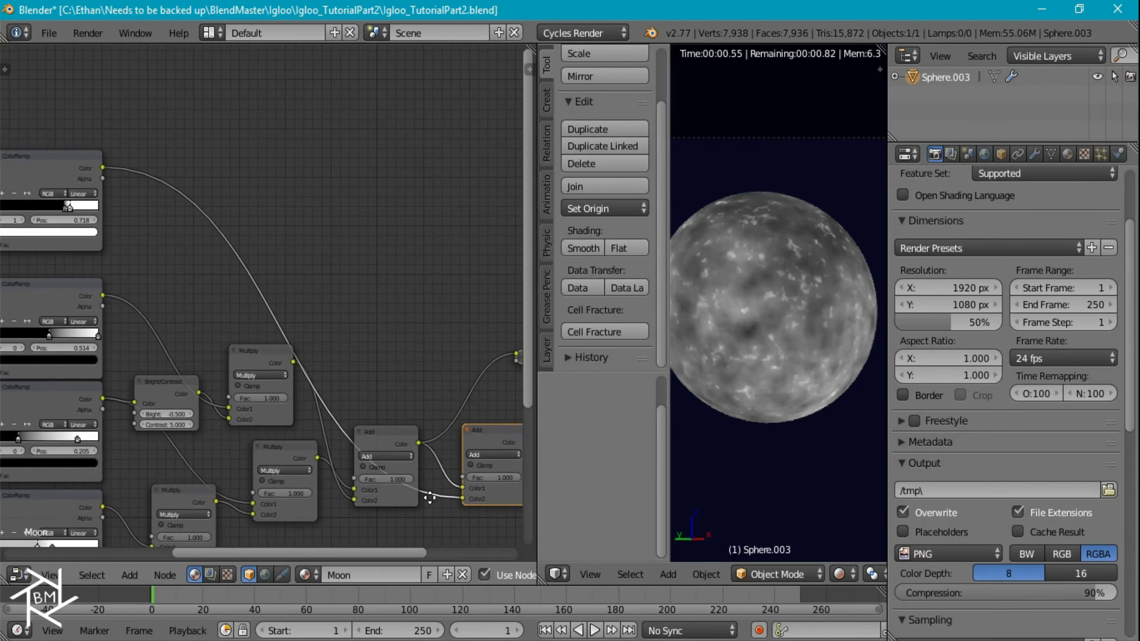
- Preview the second Add node's result on a close-up of the moon's surface
middle_drag(466, 500, 330, 480)
scroll(329, 479, up, 1)
scroll(784, 357, up, 5)
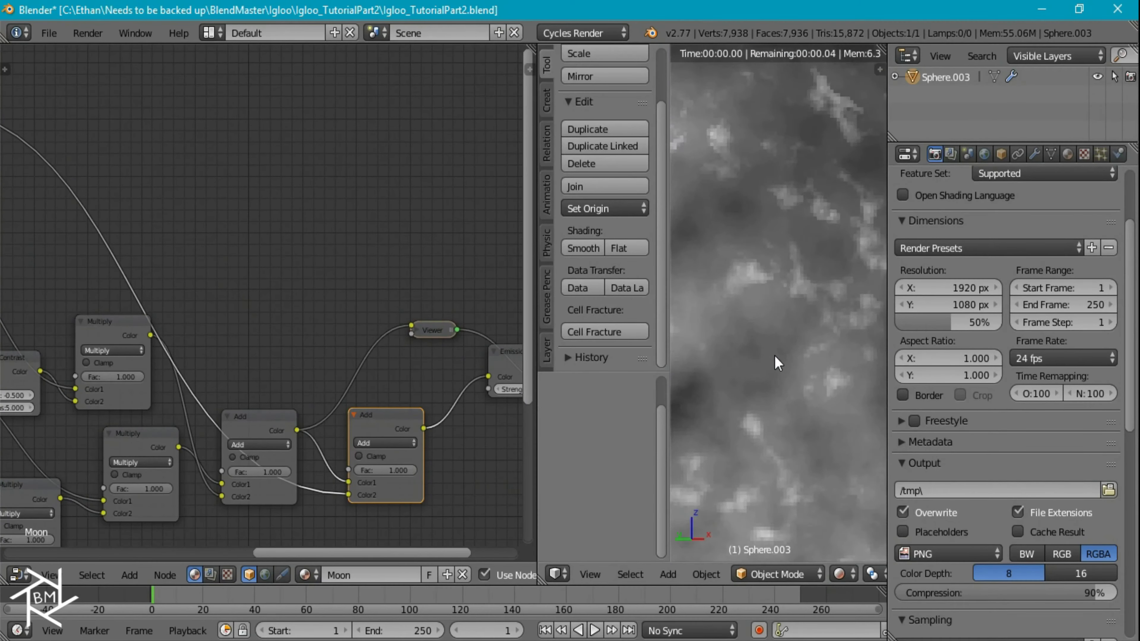
ctrl+shift+click(376, 430)
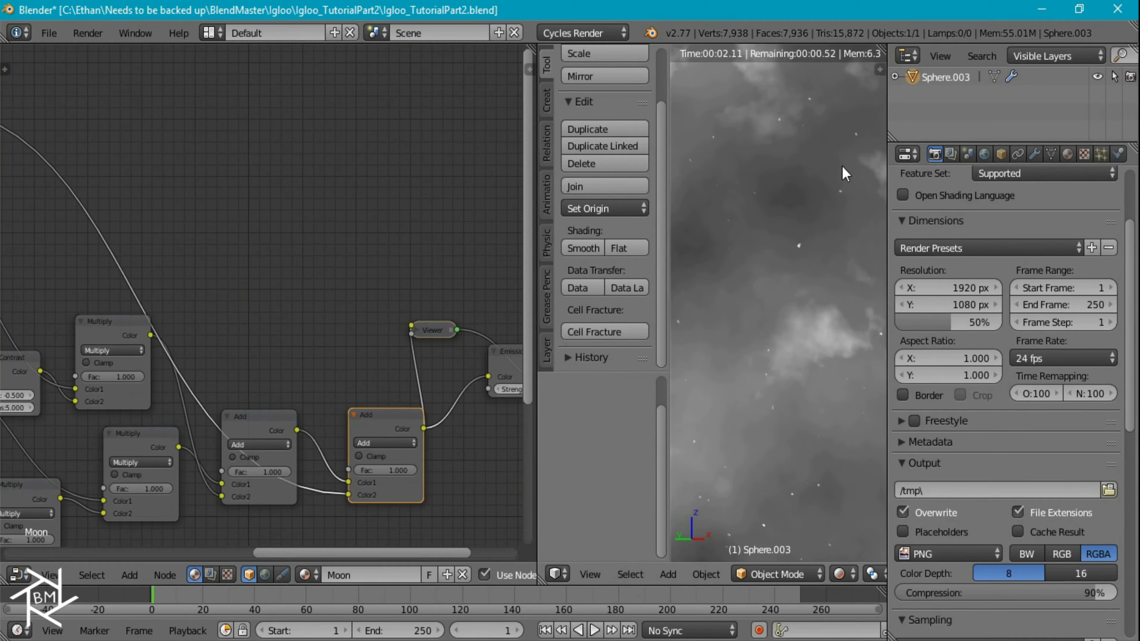
- Set the scale of the Noise Texture feeding the topmost ColorRamp to 75
scroll(795, 328, down, 5)
middle_drag(300, 273, 194, 455)
scroll(229, 306, up, 4)
middle_drag(179, 338, 281, 404)
scroll(281, 404, up, 4)
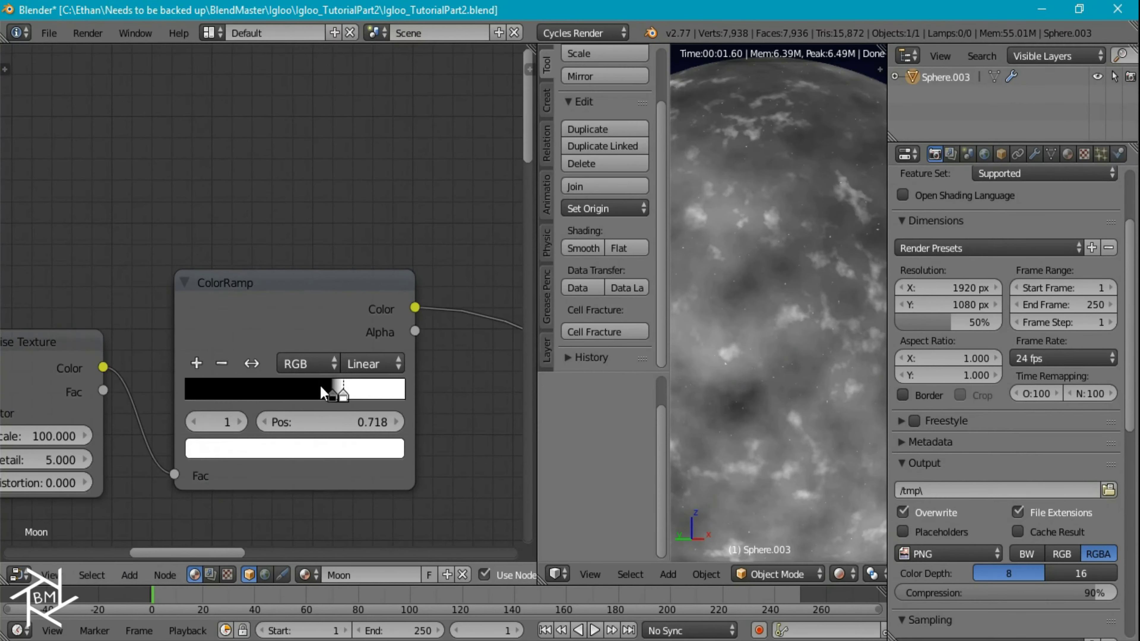
click(43, 432)
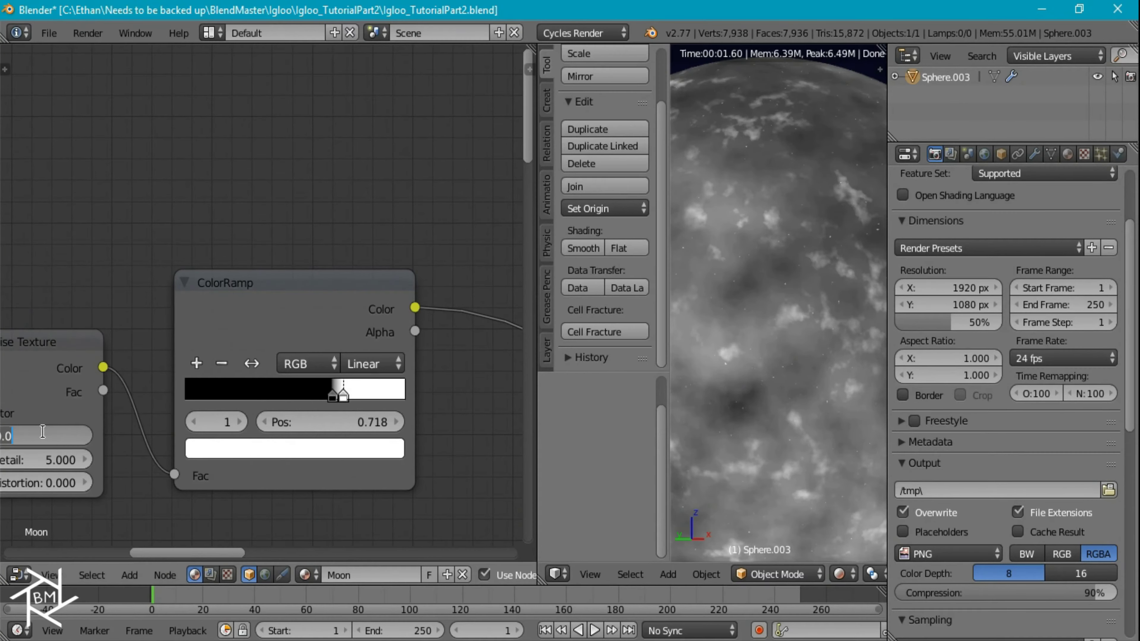
key(Return)
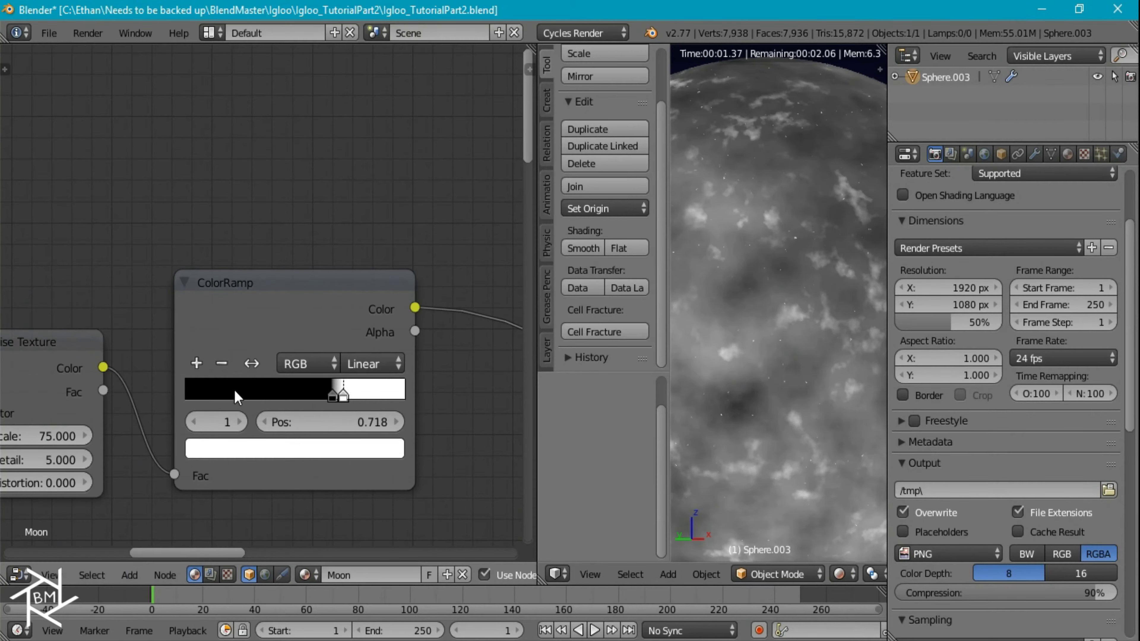
- Reposition the Emission node and reconnect it directly to the Material Output in place of the preview
scroll(772, 376, down, 4)
middle_drag(358, 373, 262, 99)
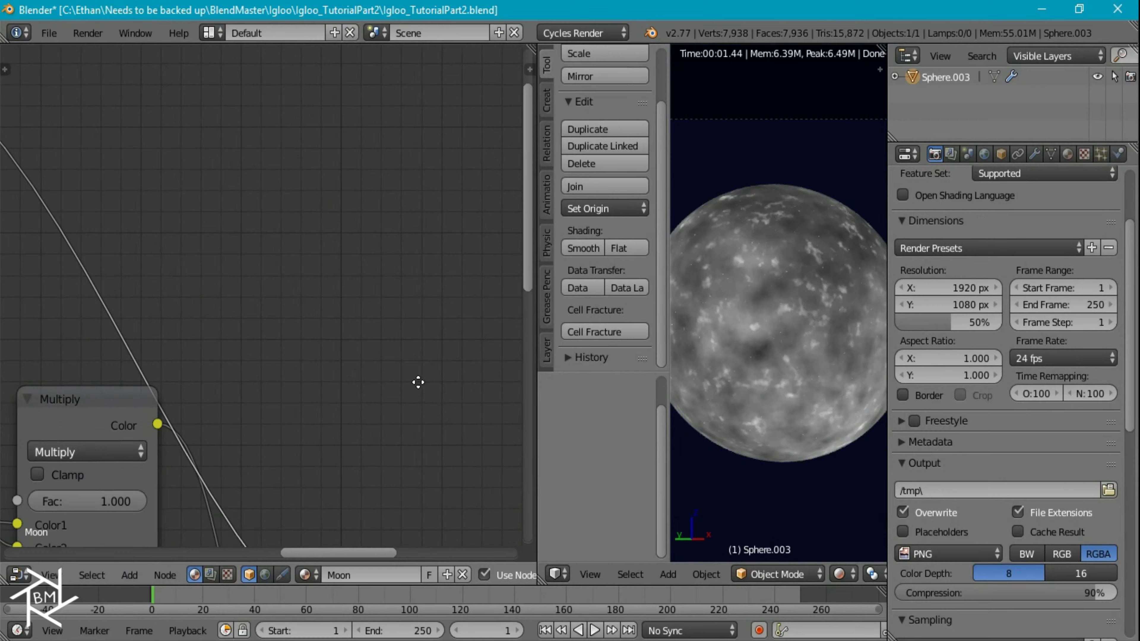
middle_drag(417, 382, 324, 167)
scroll(358, 371, down, 7)
middle_drag(458, 360, 364, 398)
drag(440, 330, 426, 355)
ctrl+shift+click(445, 357)
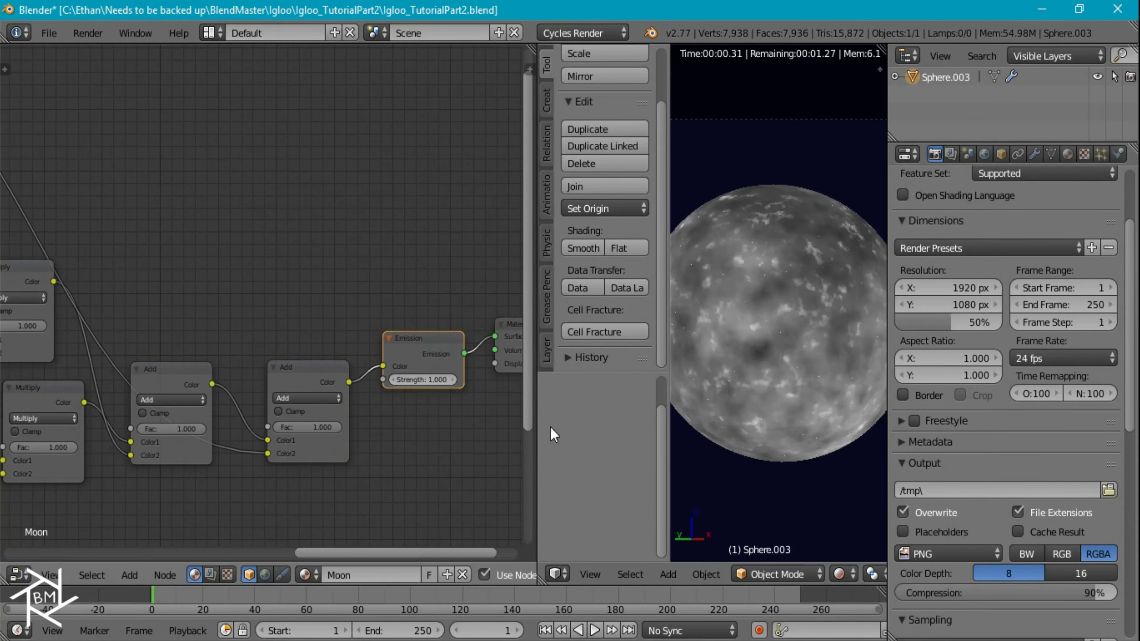
- Set the Emission strength to 2.5
click(418, 379)
text(2)
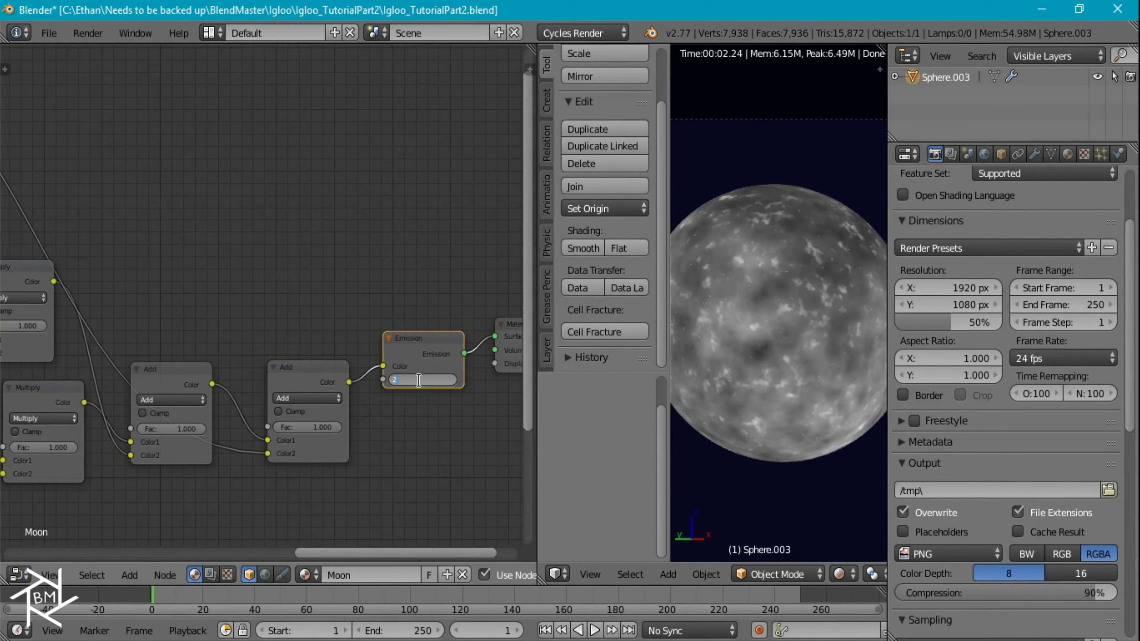
text(.5)
key(Return)
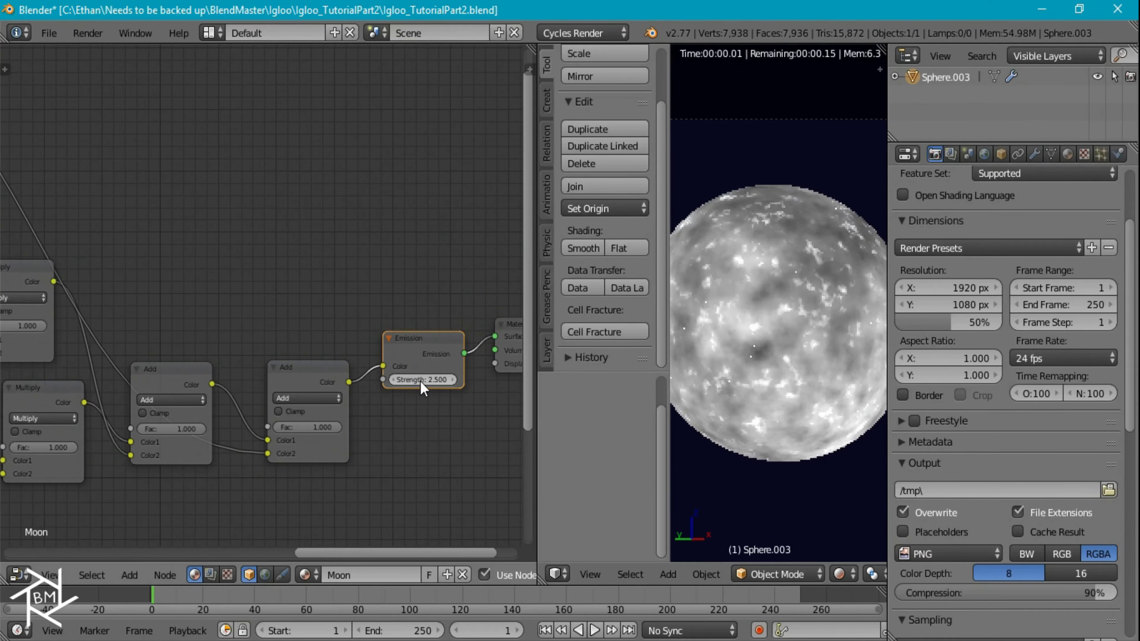
- Widen the 3D viewport and bring the moon and the camera frame into view
scroll(807, 379, down, 8)
shift+middle_drag(810, 388, 771, 387)
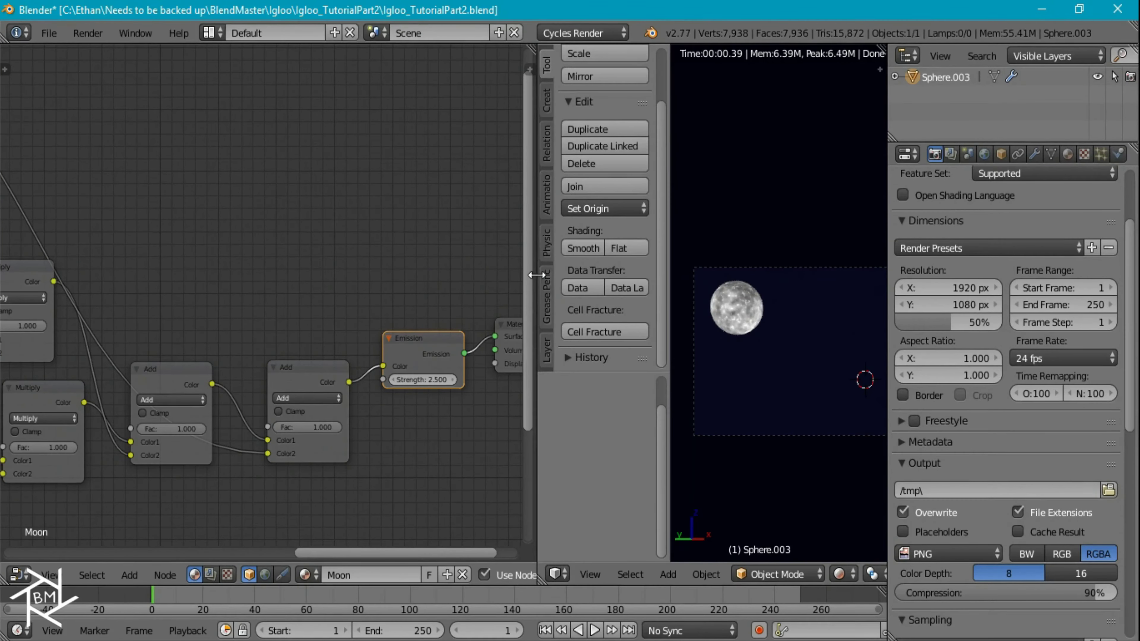
drag(537, 275, 473, 274)
scroll(803, 577, down, 5)
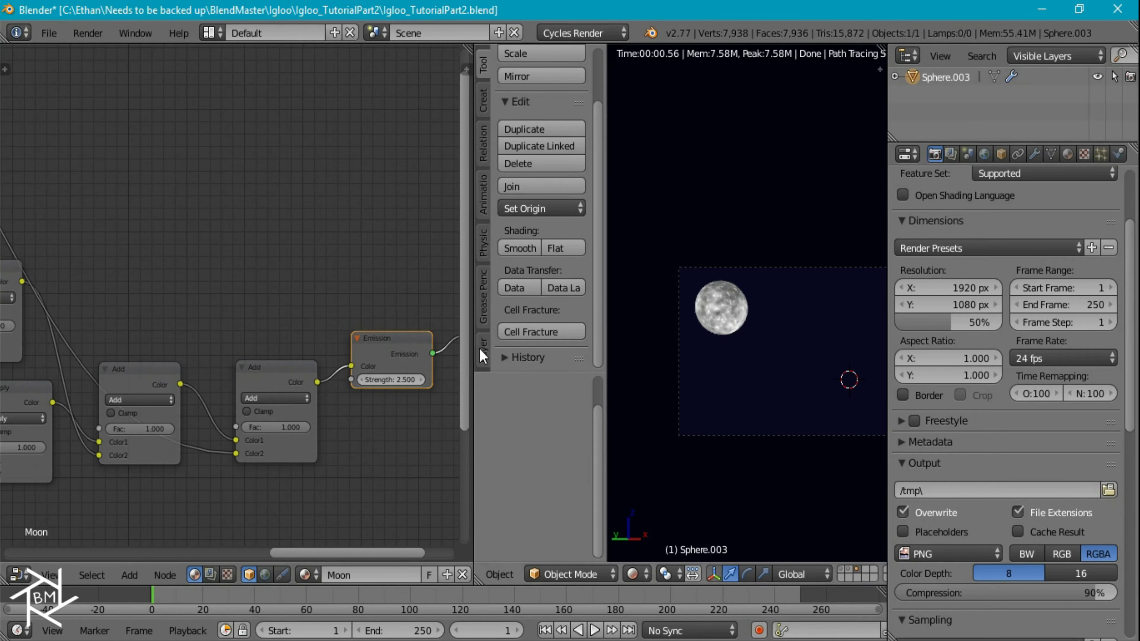
drag(476, 349, 357, 352)
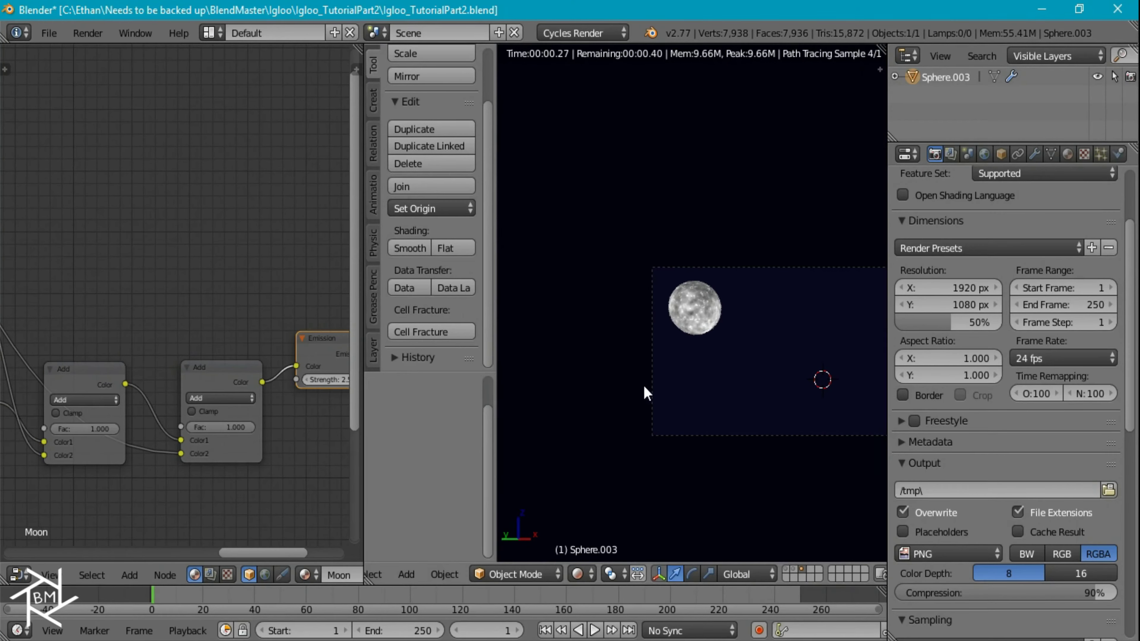
- Add a cube mesh at the origin and switch from rendered shading to a wireframe top view
key(shift+a)
mouse_move(583, 351)
mouse_move(745, 37)
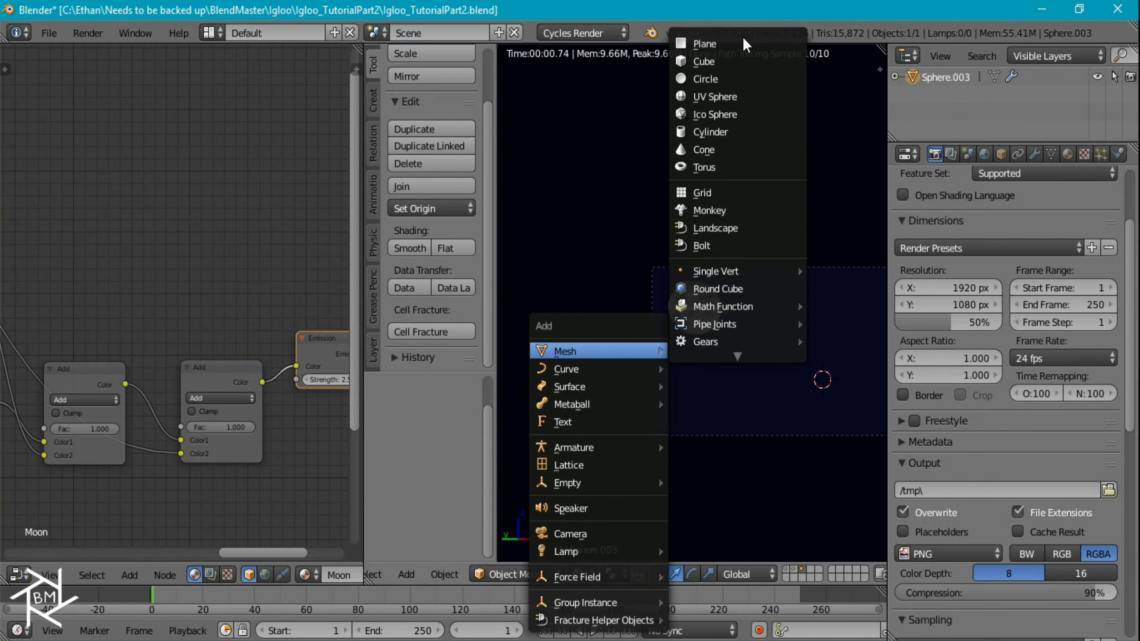
click(704, 61)
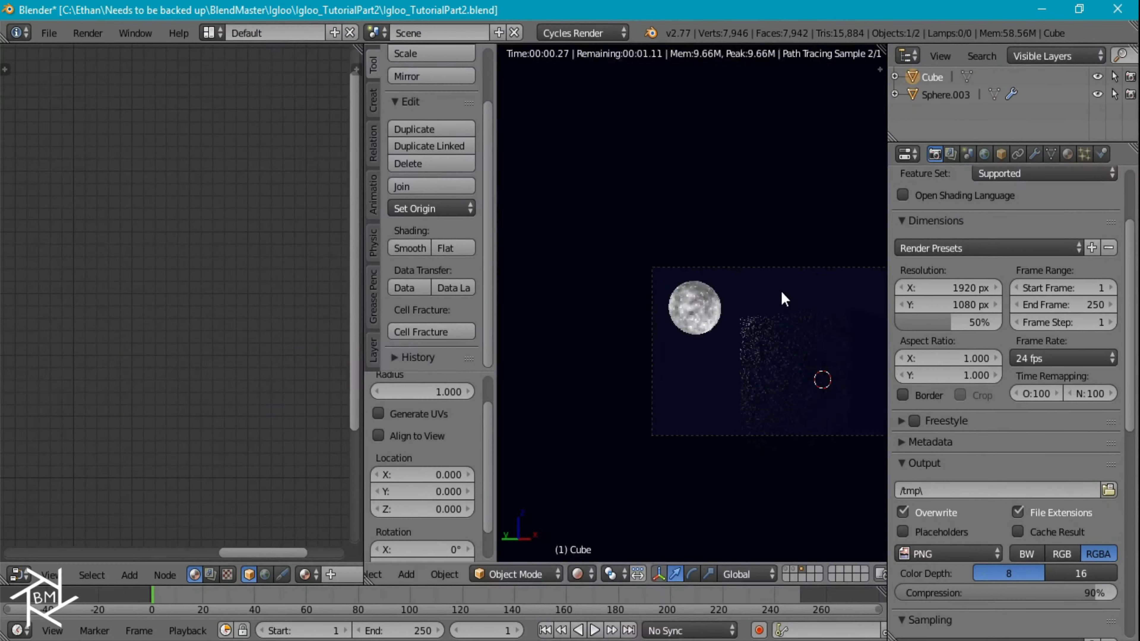
key(shift+z)
key(KP_7)
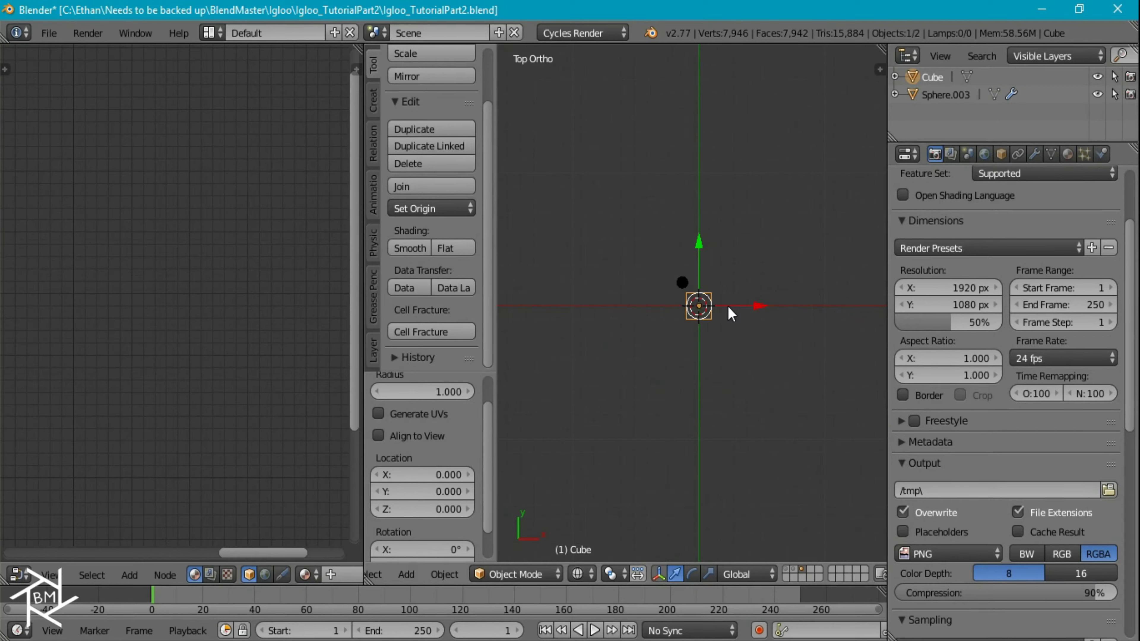
- Assign the camera on the first layer to the first three layers
click(786, 578)
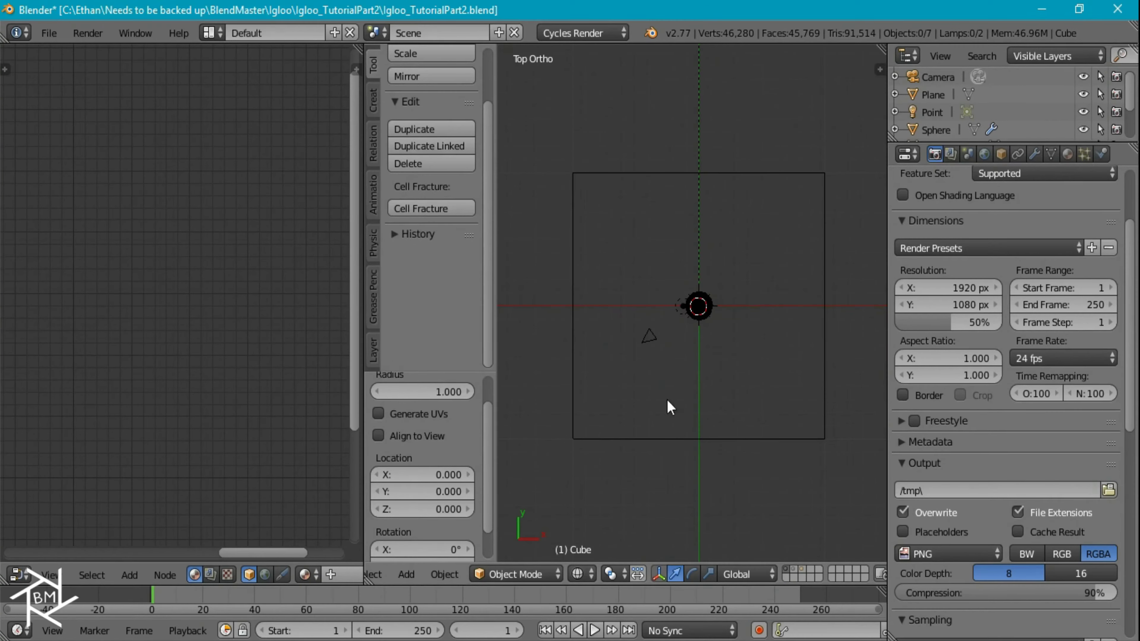
right_click(649, 339)
key(m)
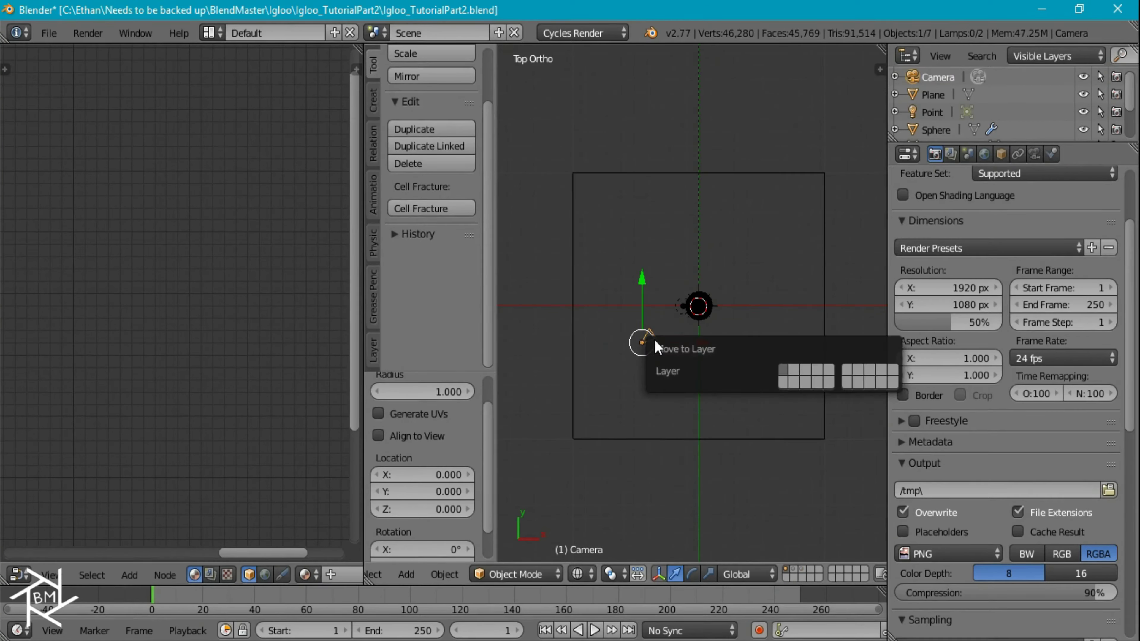
click(806, 371)
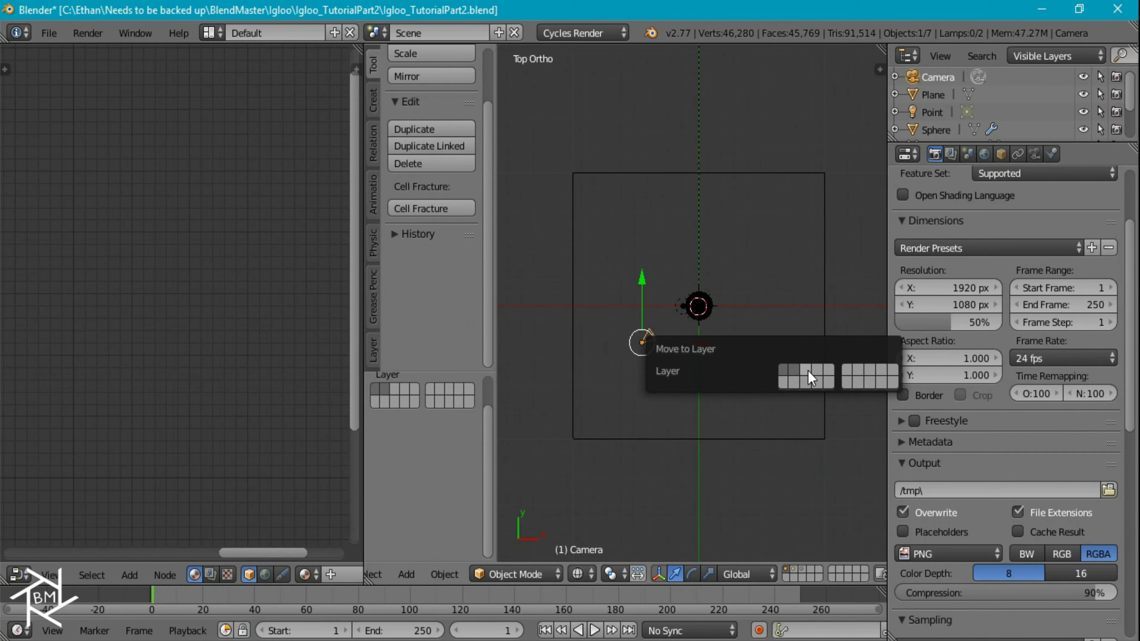
- On the moon's layer, move the cube over the camera by about -3.31 in X and -1.79 in Y, and raise it about 0.55
click(802, 571)
right_click(701, 289)
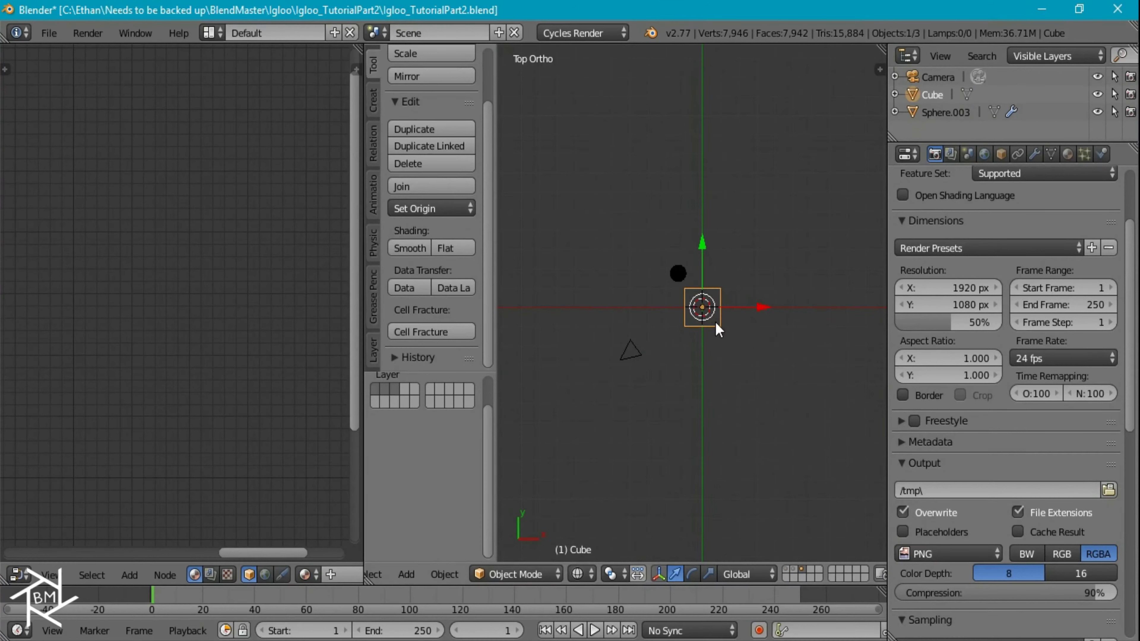
key(g)
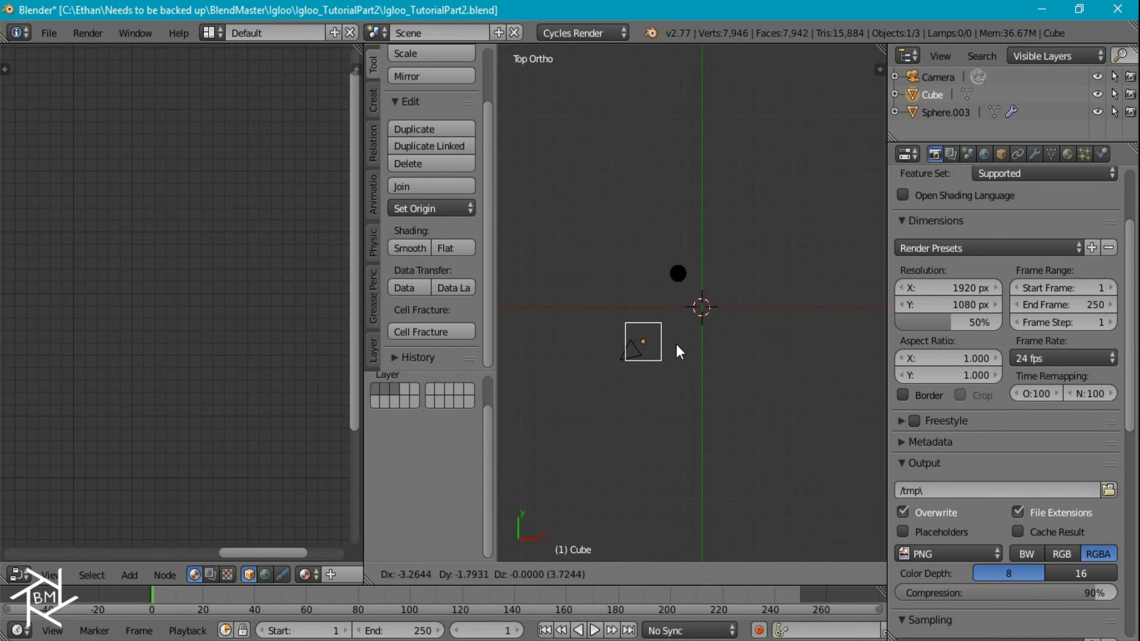
click(679, 352)
key(KP_1)
key(g)
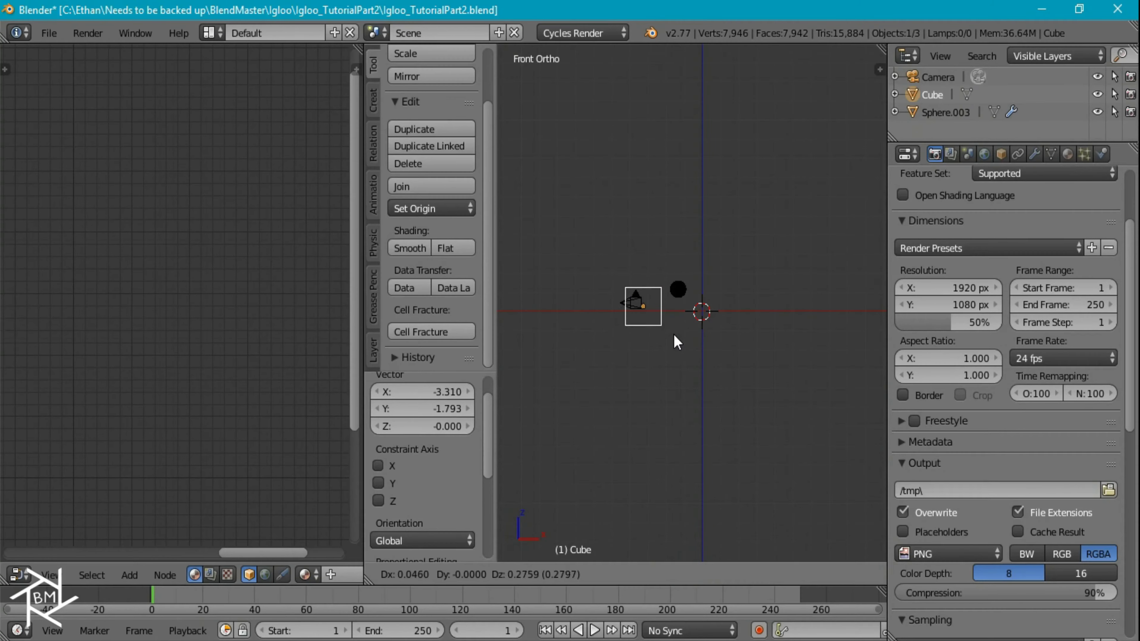
key(z)
click(673, 329)
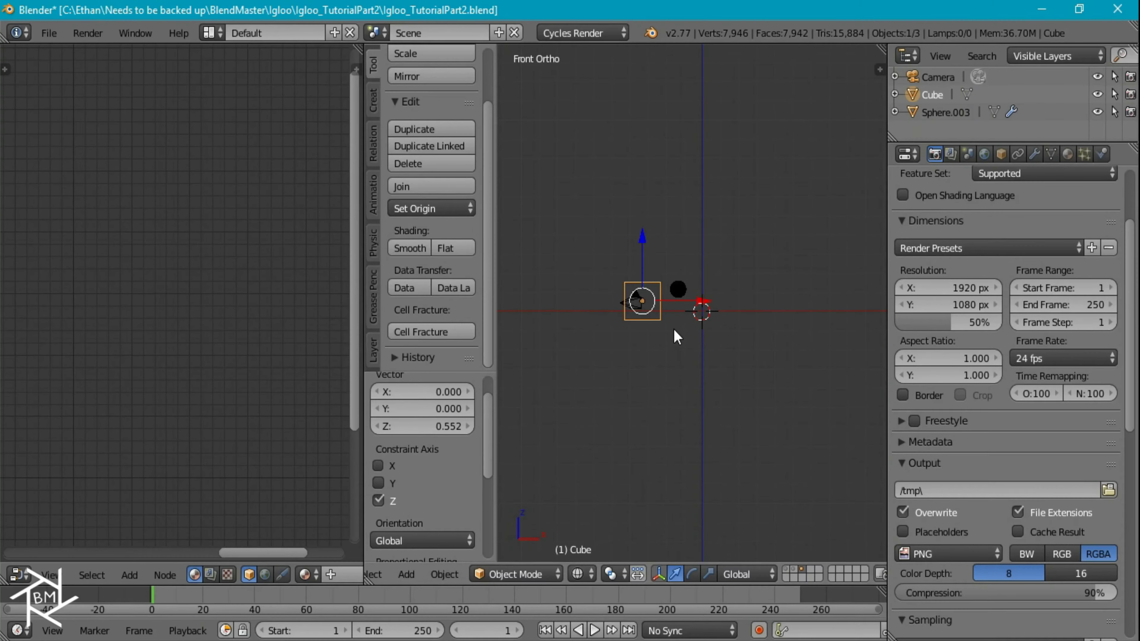
- Rotate the cube about 49.3° in the top view to align it with the camera
key(KP_7)
key(r)
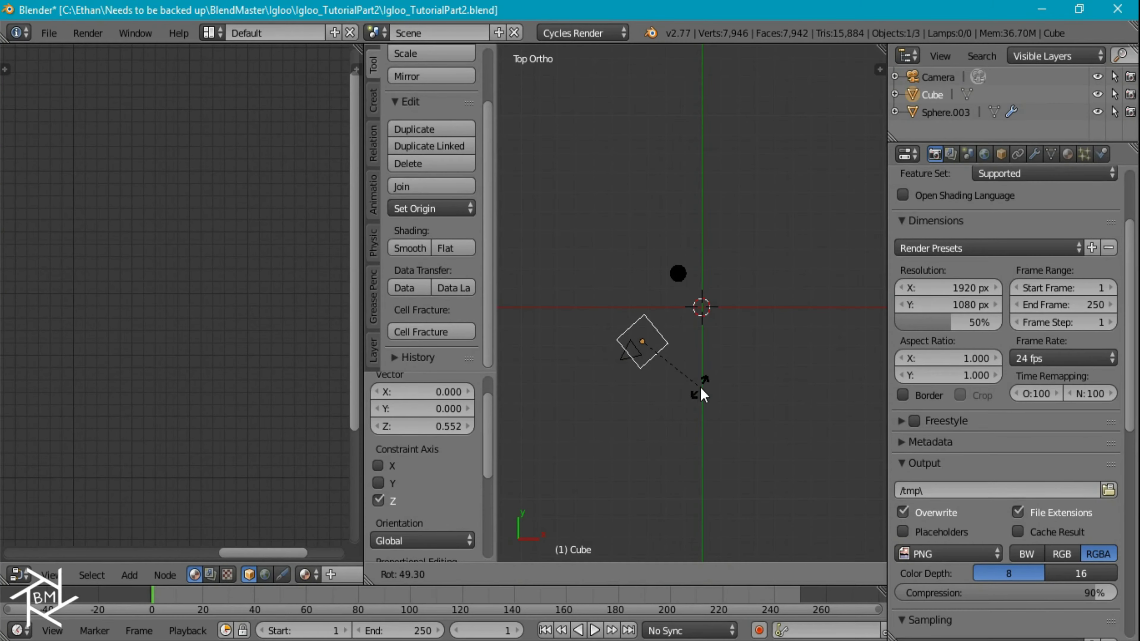
click(700, 389)
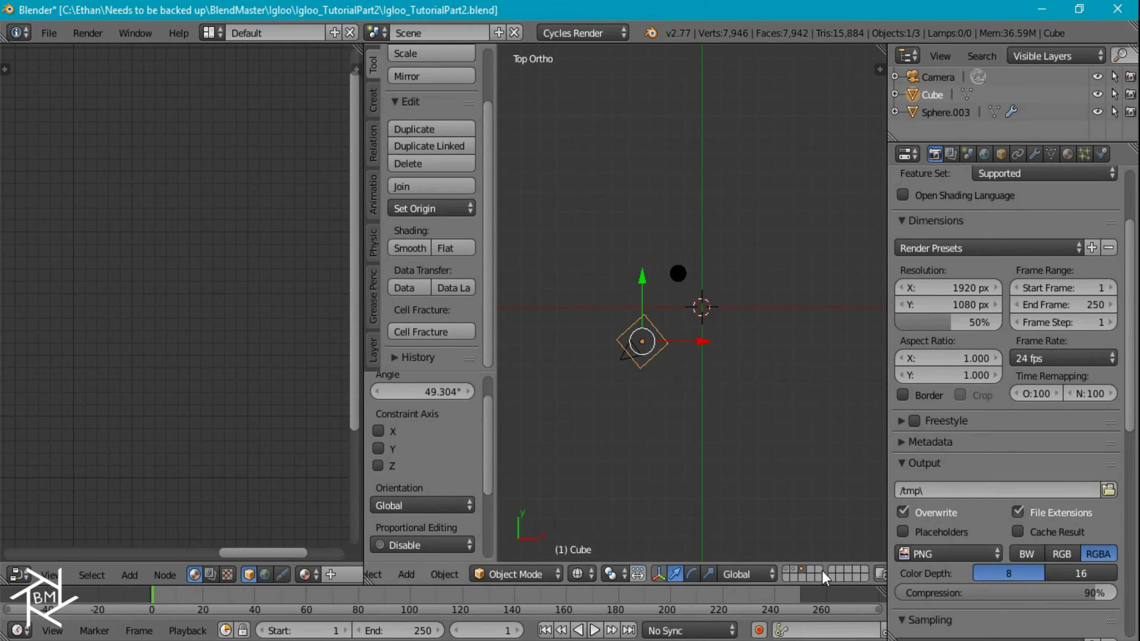
- Add an icosphere mesh at the origin on a separate empty layer
key(shift+a)
mouse_move(686, 332)
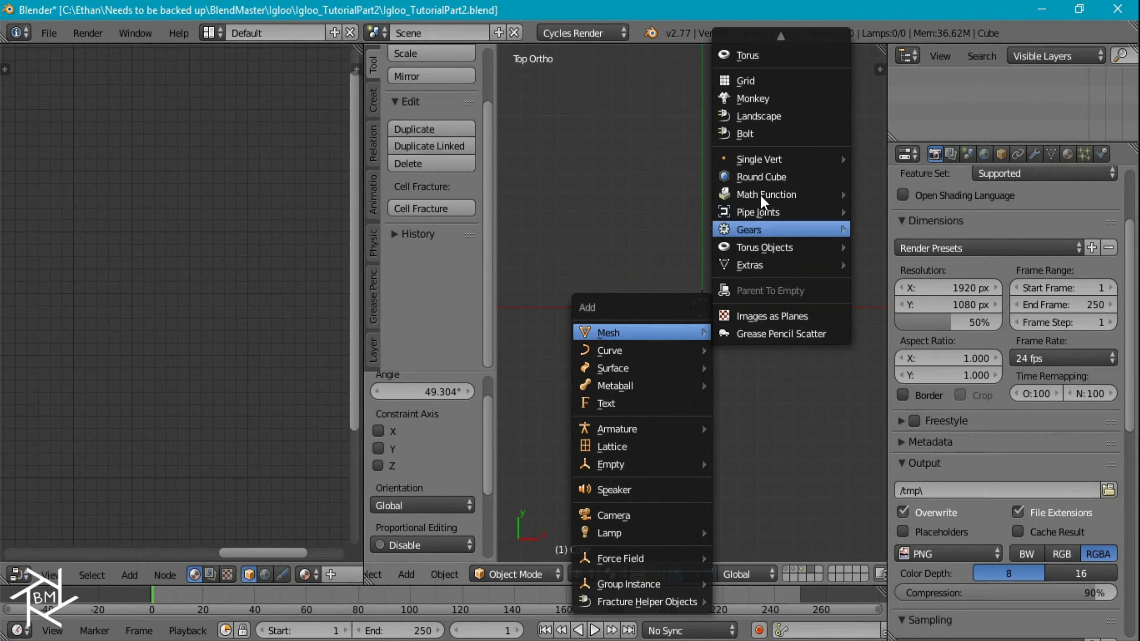
click(781, 90)
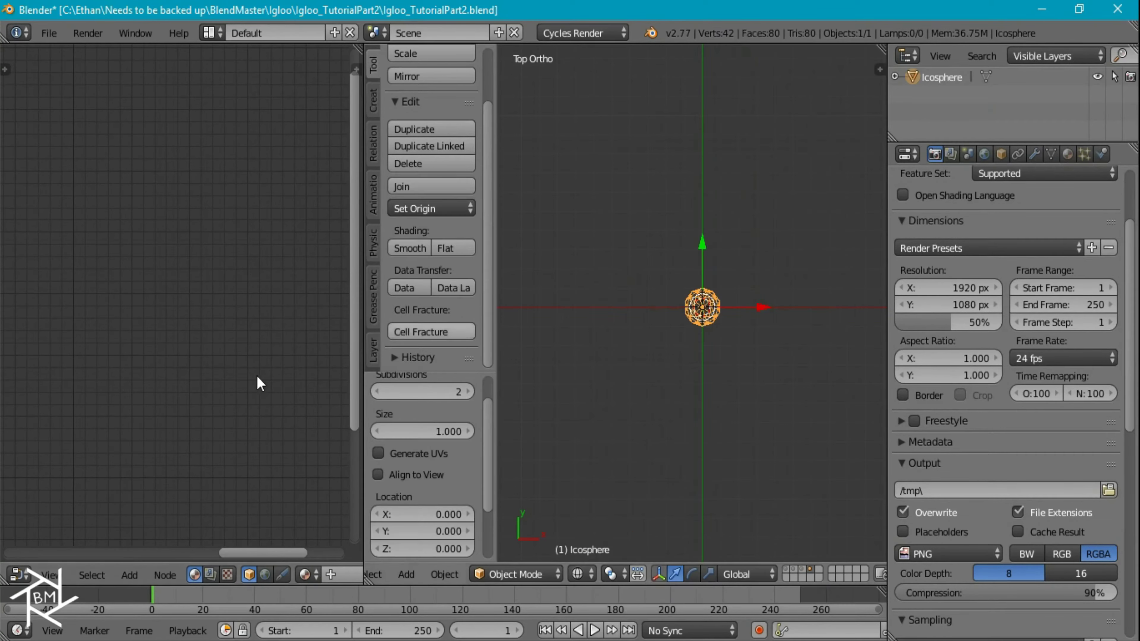
- Create a new material named Star for the icosphere and delete its default shader node
click(331, 573)
double_click(333, 576)
text(Star)
key(Return)
click(139, 326)
key(x)
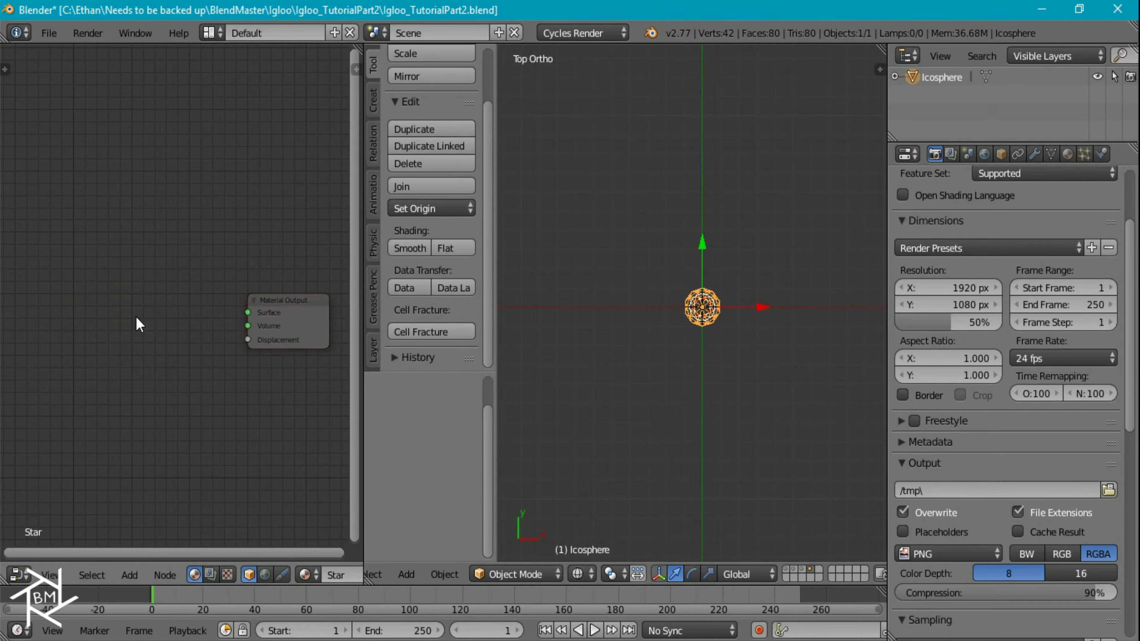
- Add an Emission shader to the Star material and connect it to the Material Output's Surface input
middle_drag(137, 323, 236, 375)
key(shift+a)
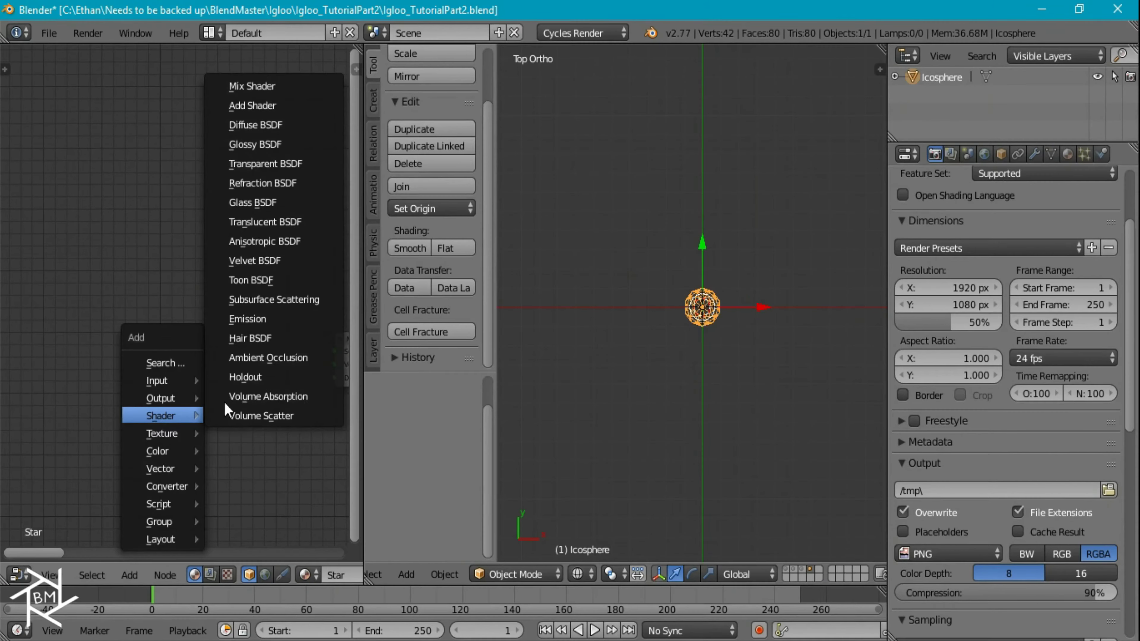
click(279, 356)
click(163, 349)
drag(244, 370, 334, 350)
- Add a ColorRamp node and connect its Color output to the Emission node's Color input
middle_drag(94, 396, 233, 403)
key(shift+a)
mouse_move(161, 458)
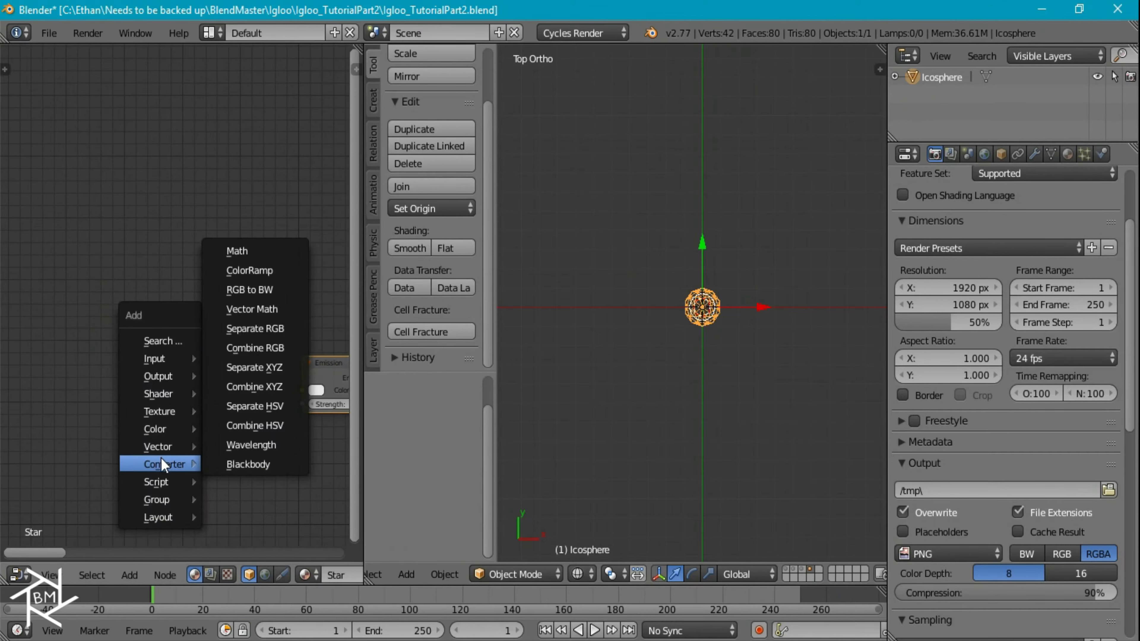
click(241, 300)
click(54, 349)
drag(227, 356, 302, 389)
- Set the ColorRamp interpolation to Constant, add two stops, and space the stops out along the ramp
click(192, 389)
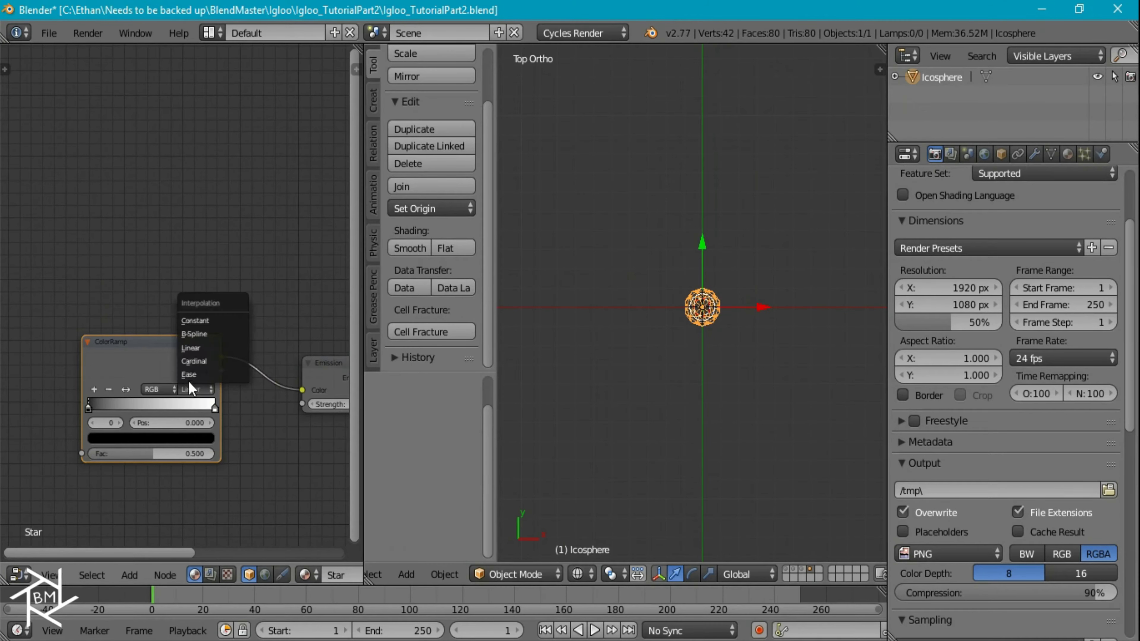
click(195, 320)
drag(215, 408, 130, 409)
click(95, 389)
click(95, 389)
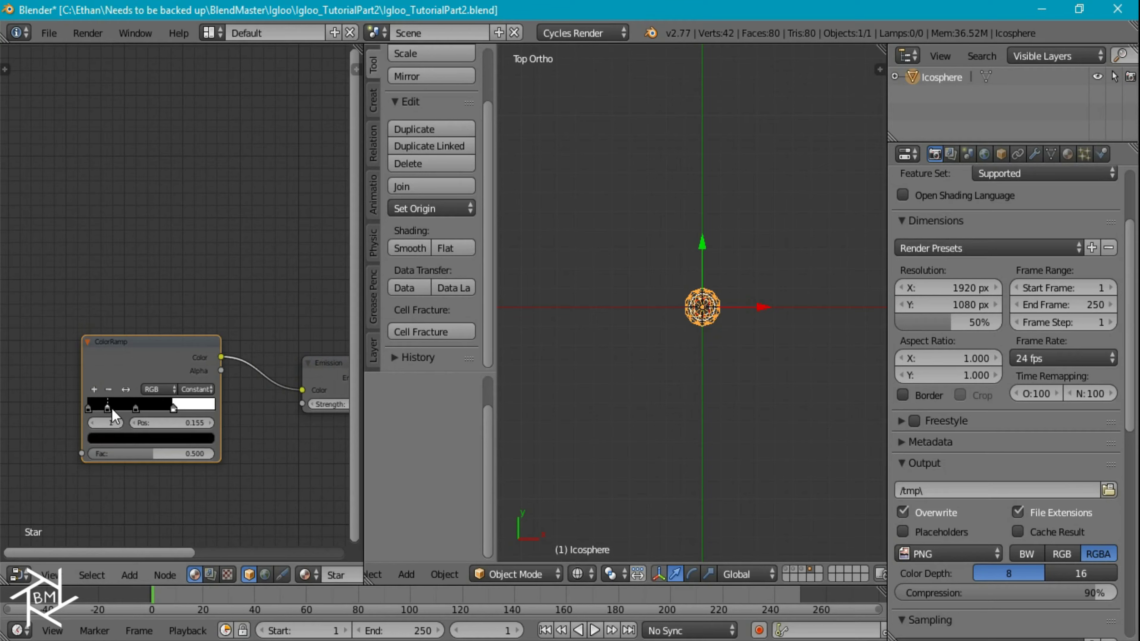
drag(175, 408, 113, 407)
- Colour the first ramp stop dark grey (0.043), the second stop dark grey and the third light grey (0.626)
click(107, 435)
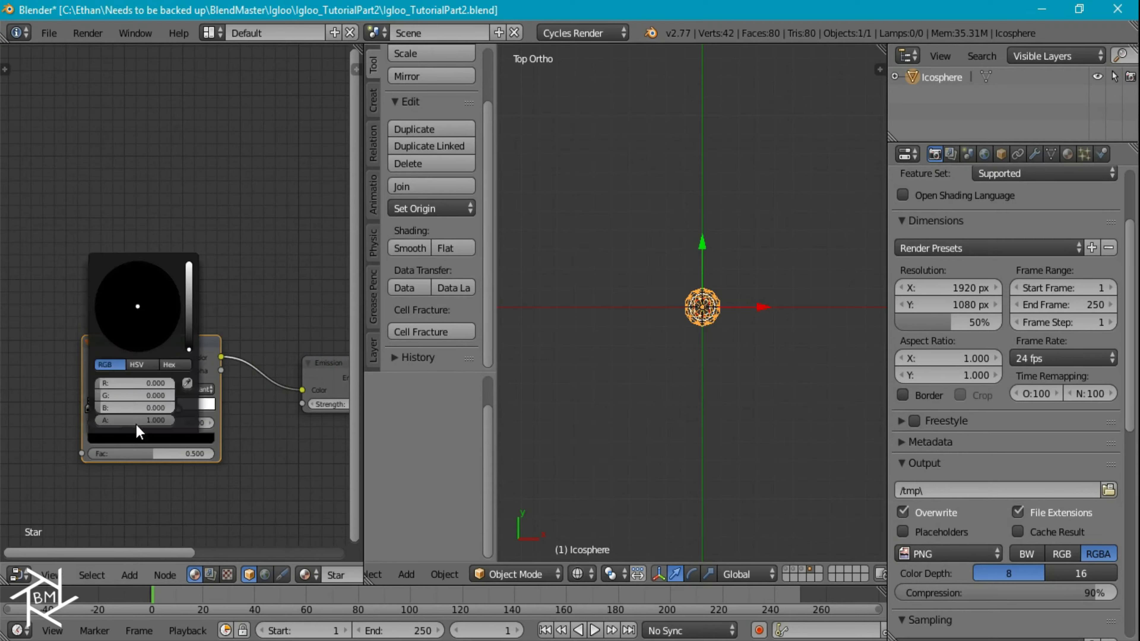
click(186, 332)
click(114, 409)
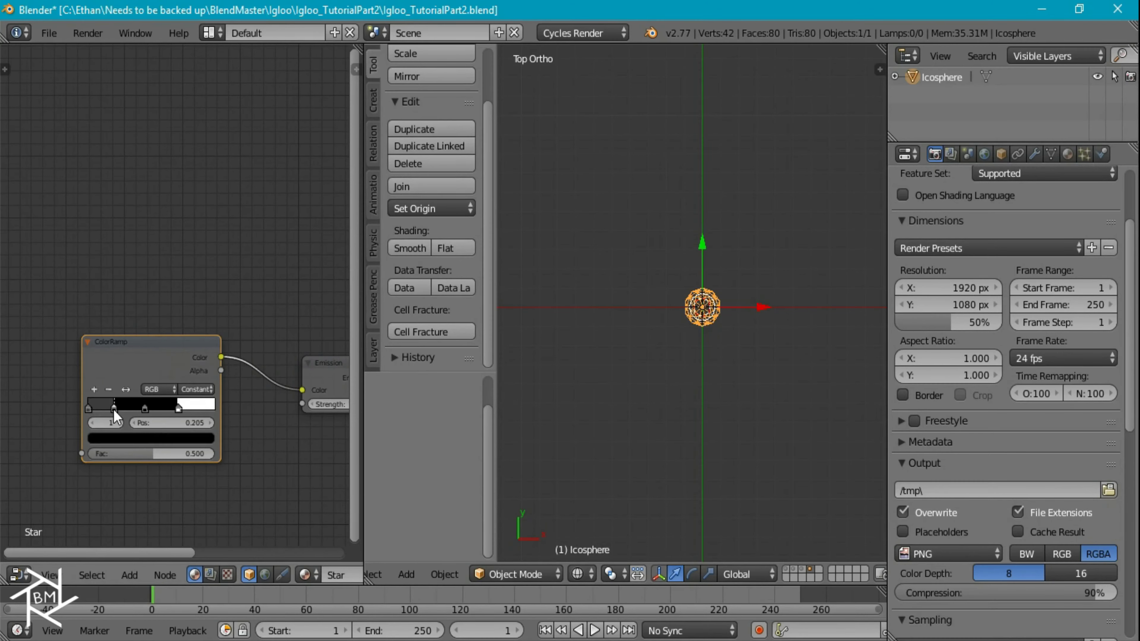
click(125, 438)
click(187, 318)
click(144, 408)
click(153, 434)
drag(190, 288, 189, 277)
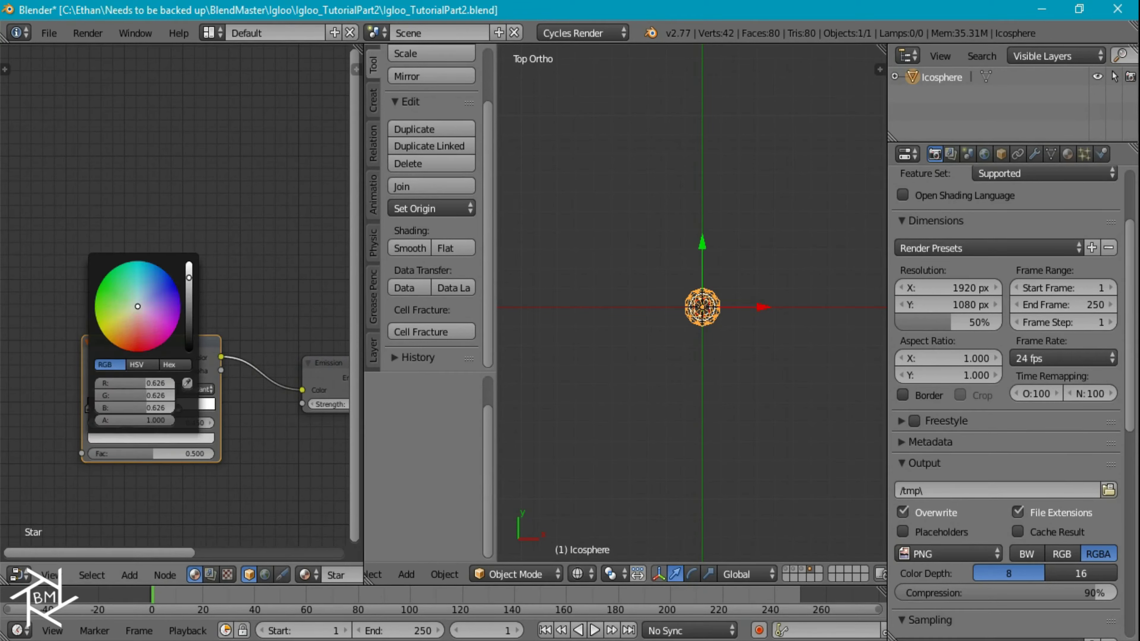
- Brighten the ramp's second stop to grey 0.356 and make the first stop a slightly lighter dark grey
click(114, 409)
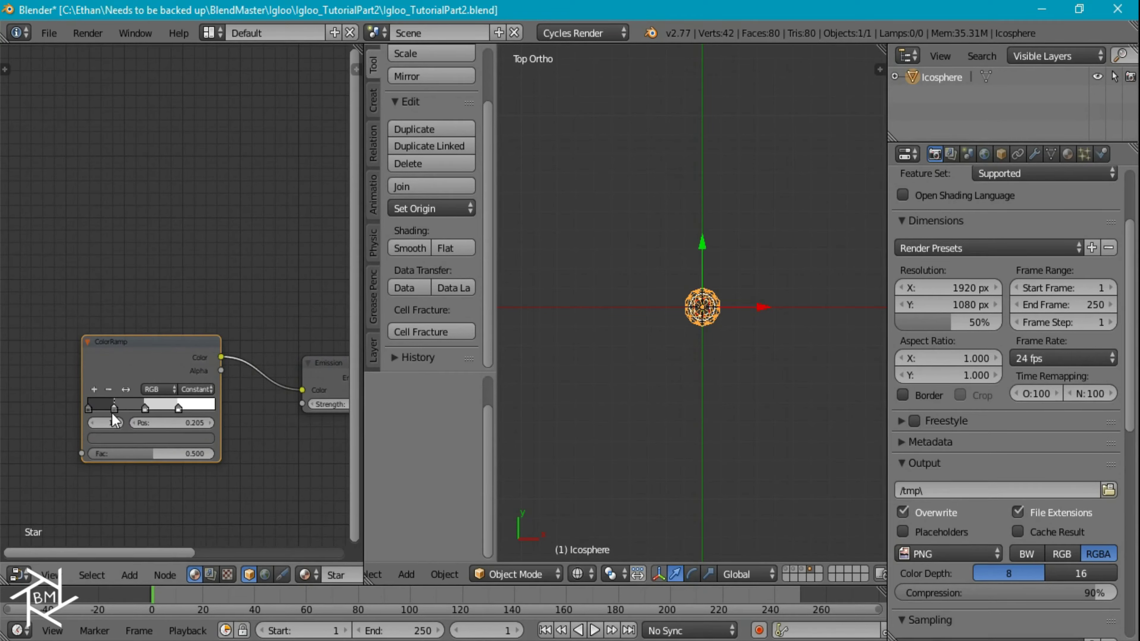
click(118, 440)
drag(189, 291, 189, 299)
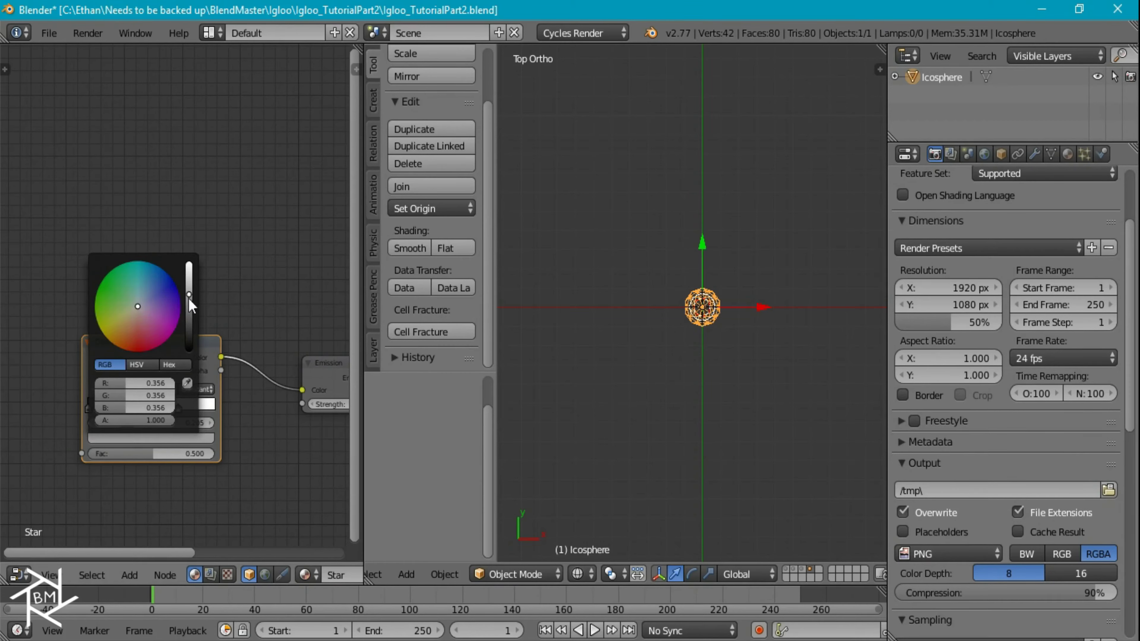
click(91, 409)
click(106, 437)
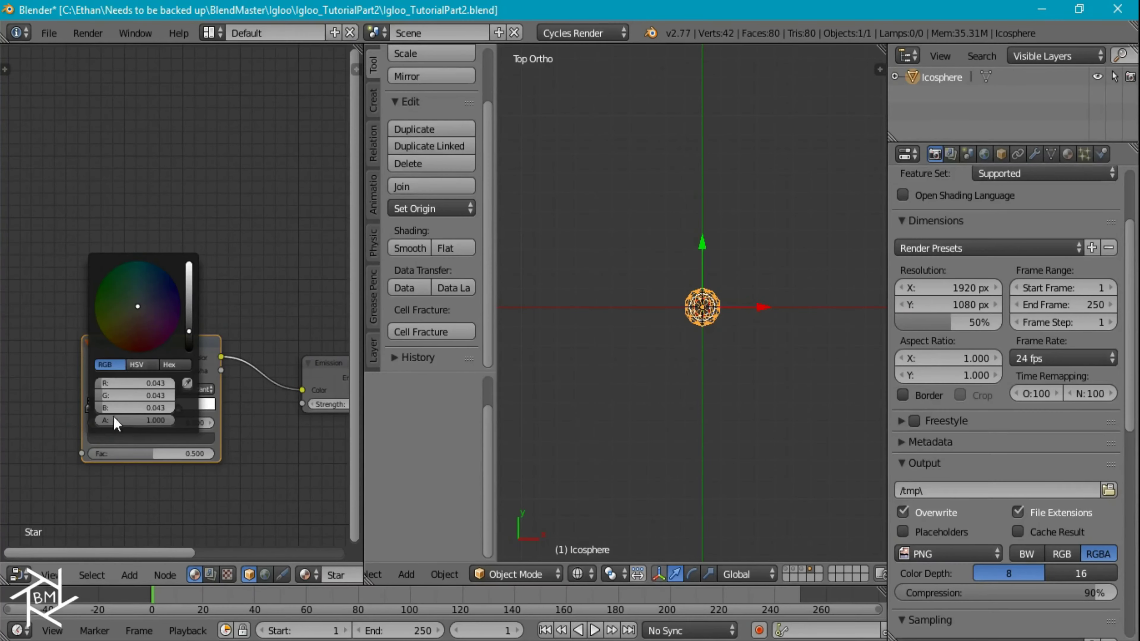
click(185, 318)
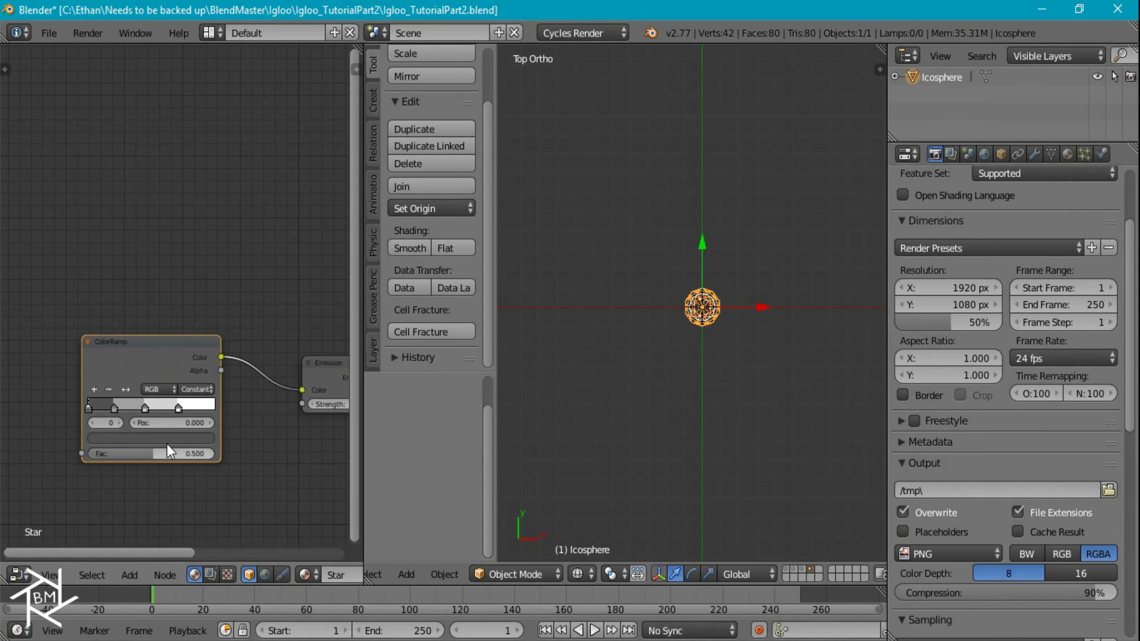
- Make the first ramp stop a lighter grey, the second a darker mid grey, and the third nearly white
click(117, 438)
click(186, 291)
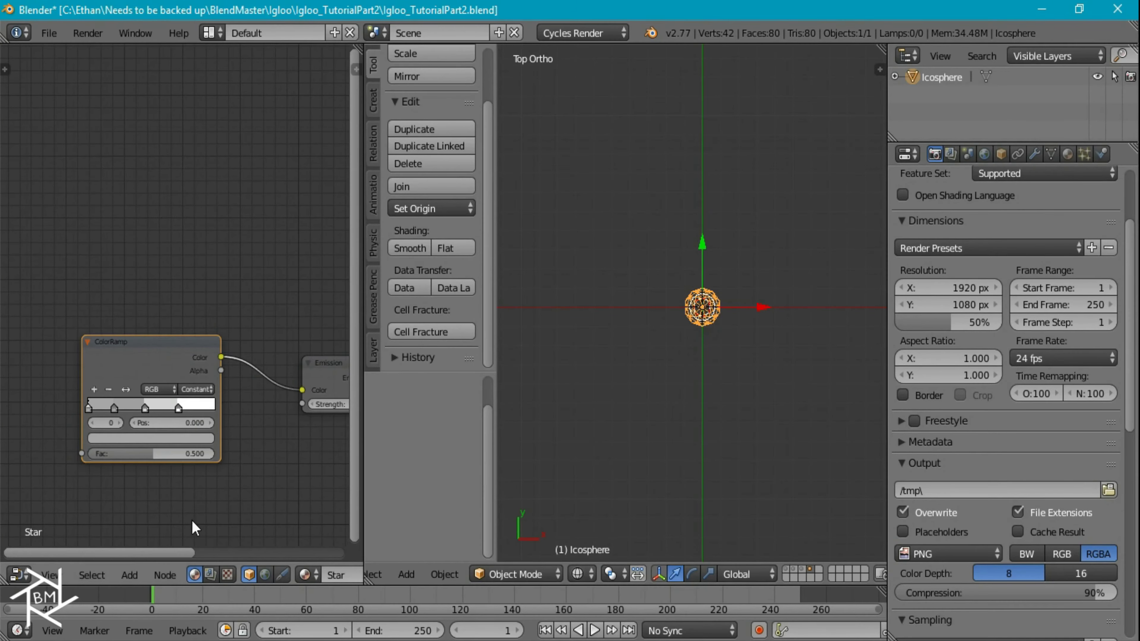
click(147, 439)
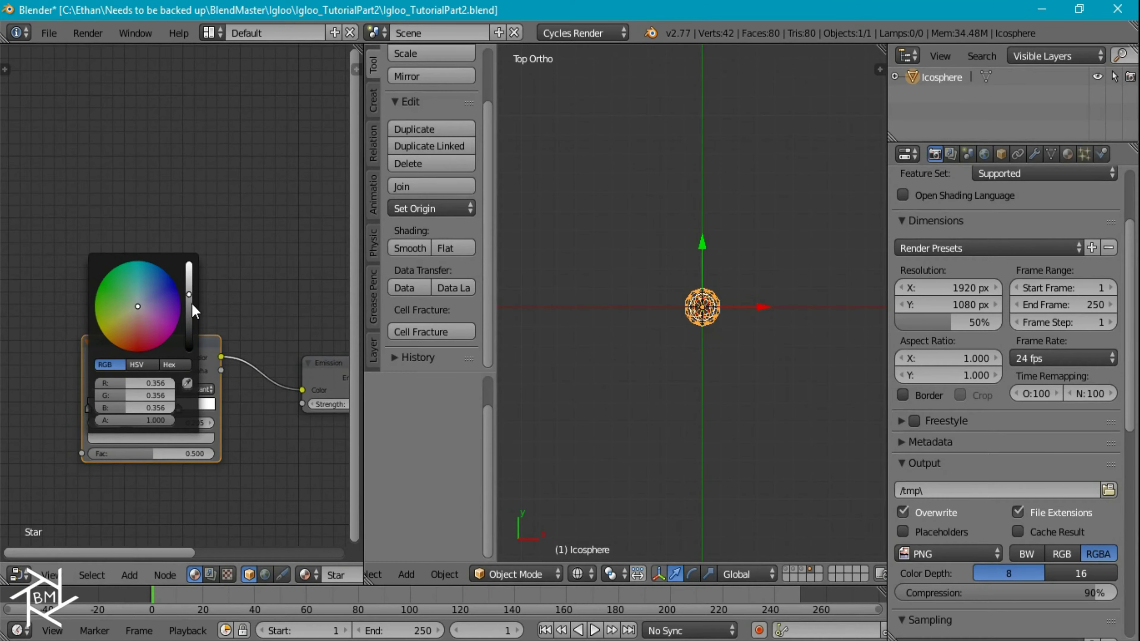
click(190, 310)
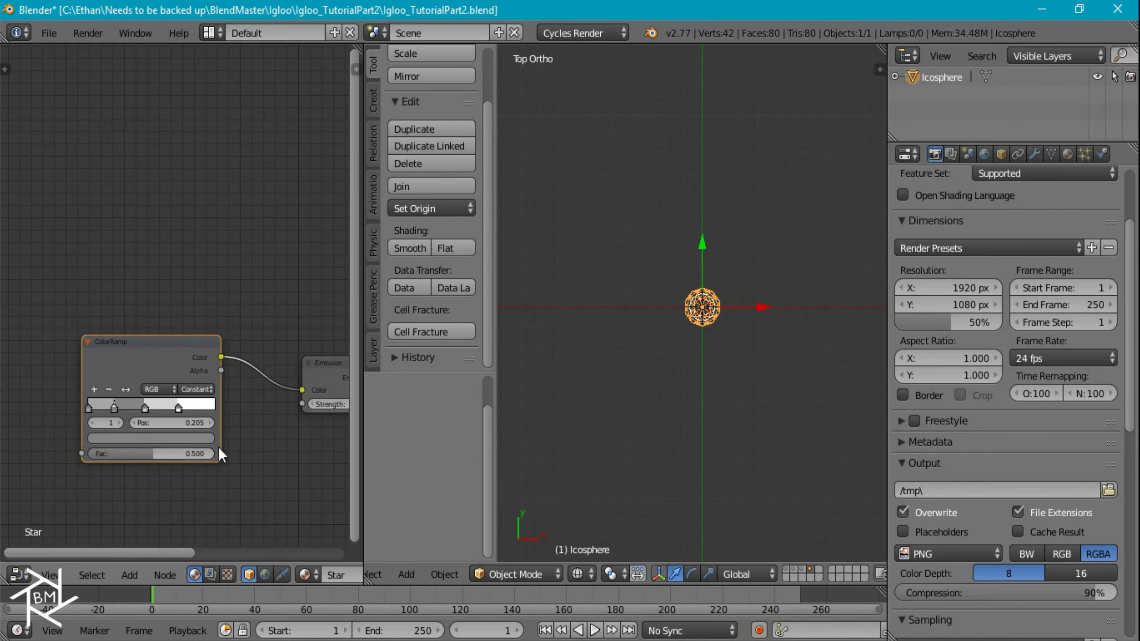
click(146, 409)
click(148, 438)
click(189, 264)
- Add an Object Info node and connect its Random output to the ColorRamp's Fac input
middle_drag(130, 406, 183, 393)
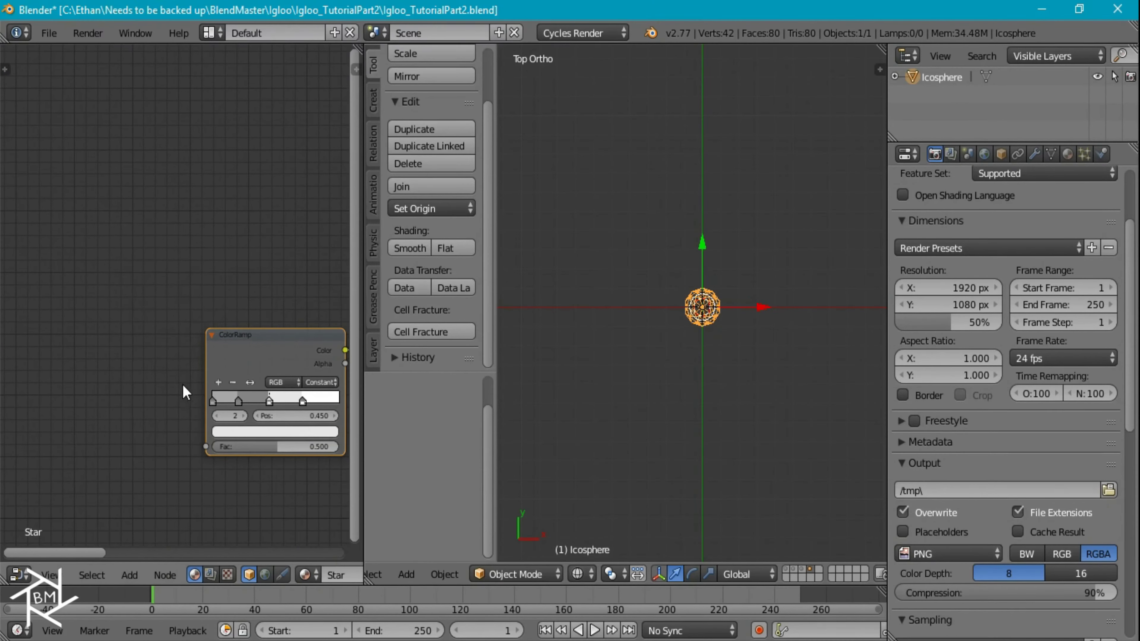
key(shift+a)
mouse_move(163, 279)
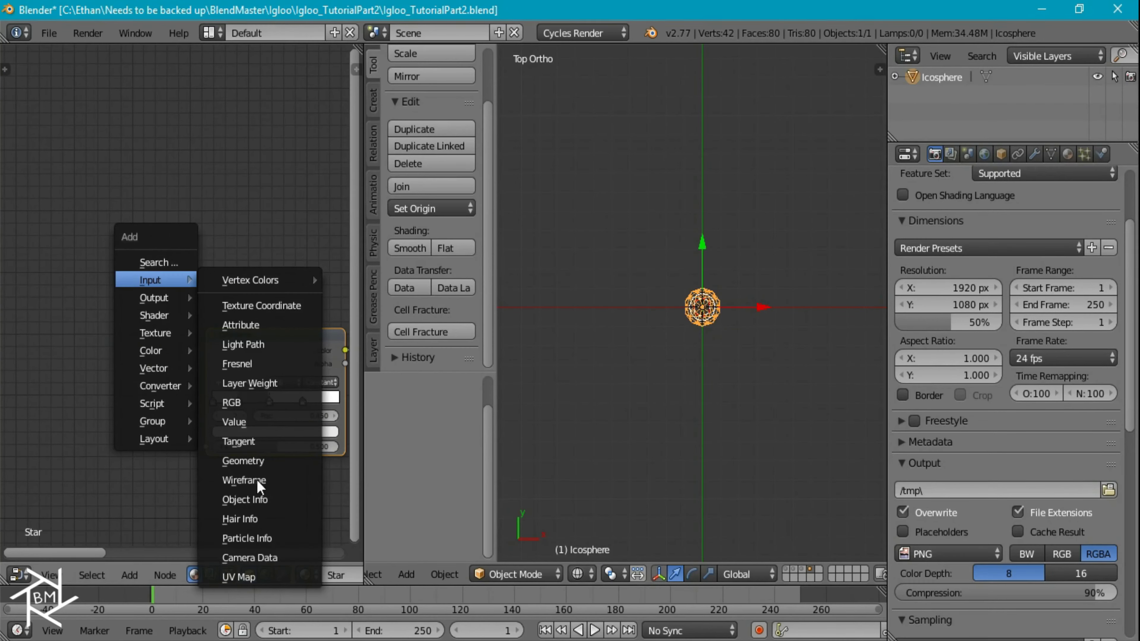
click(251, 501)
click(22, 342)
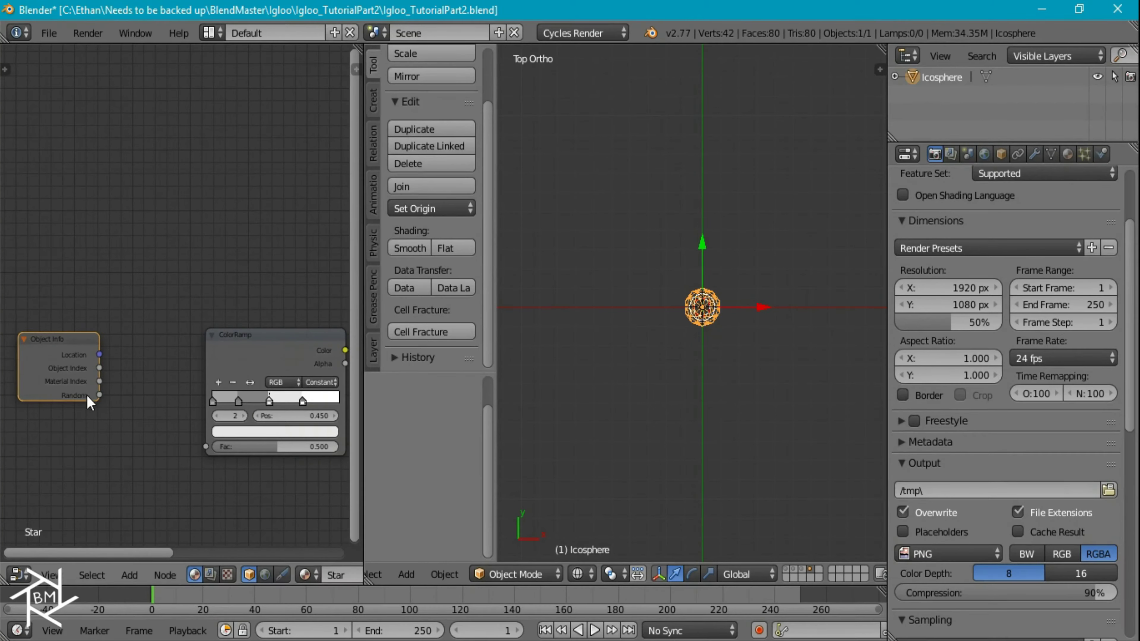
drag(99, 395, 205, 446)
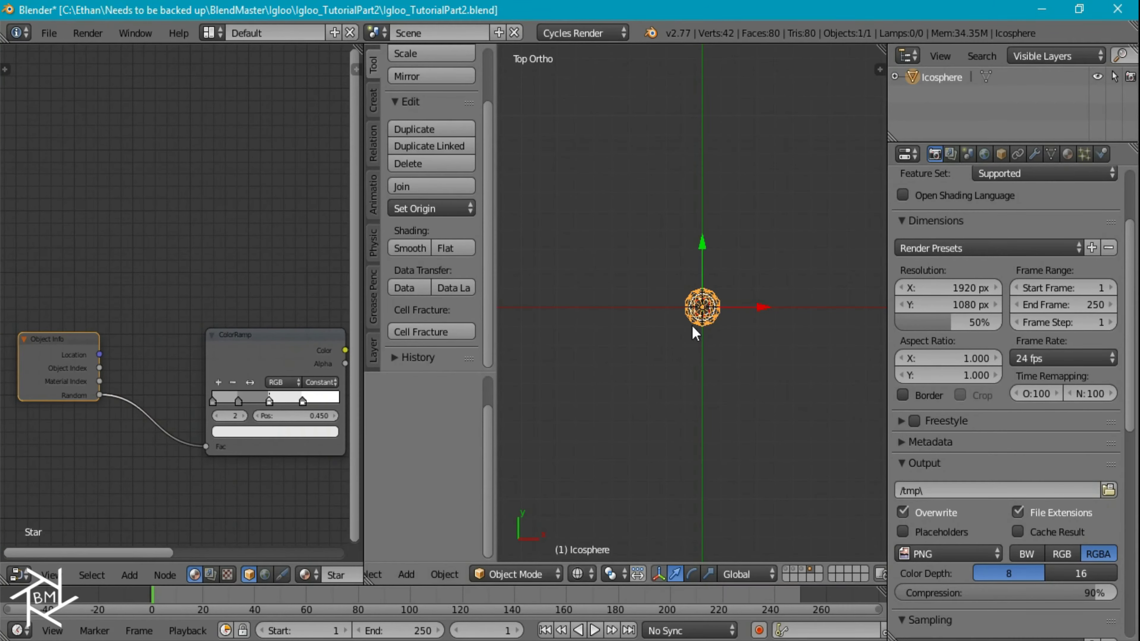
- Switch to rendered shading and place four duplicates around the icosphere to test the random star brightness
key(shift+z)
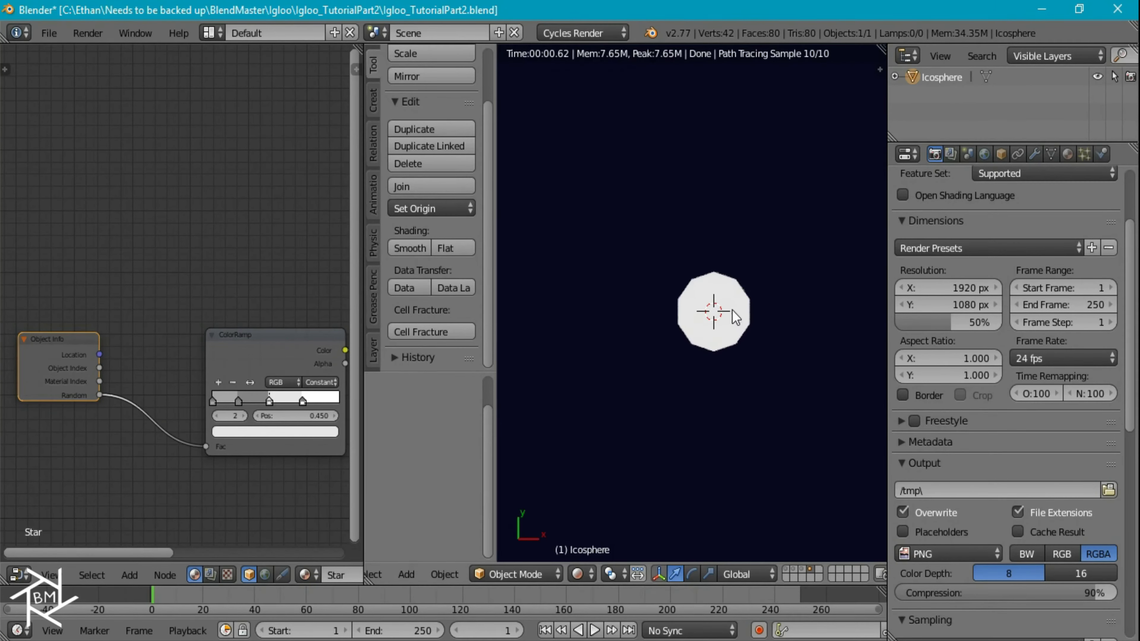
key(shift+d)
click(595, 354)
key(shift+d)
click(704, 439)
key(shift+d)
click(610, 236)
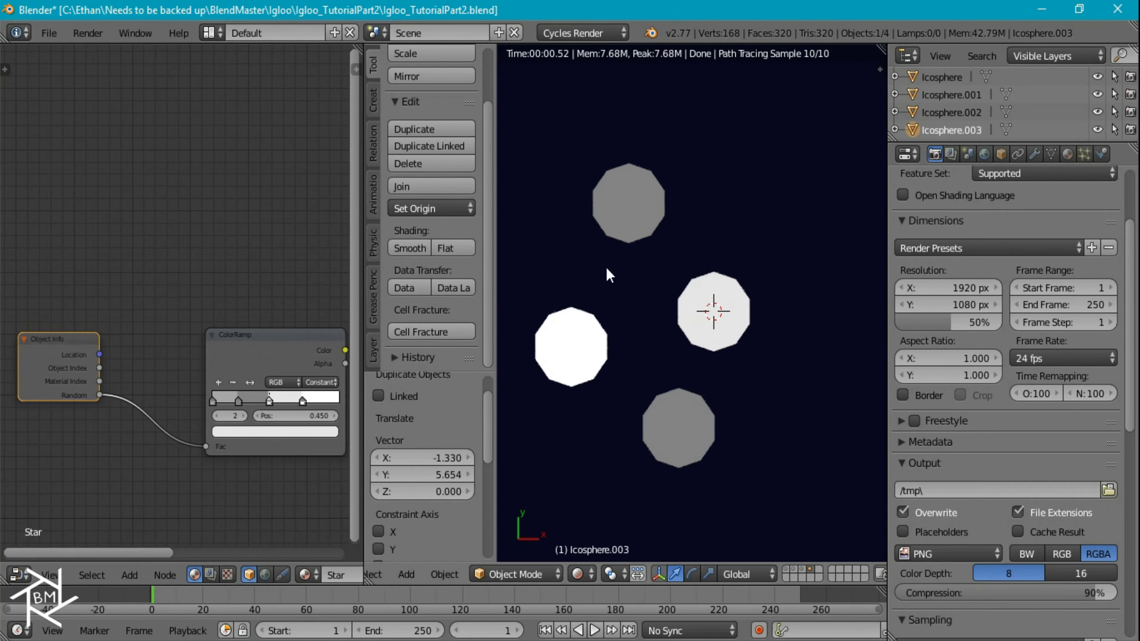
key(shift+d)
click(777, 244)
- Return to wireframe shading and delete the four duplicate icospheres, keeping the original
key(shift+z)
shift+right_click(623, 204)
shift+right_click(591, 334)
shift+right_click(692, 415)
key(x)
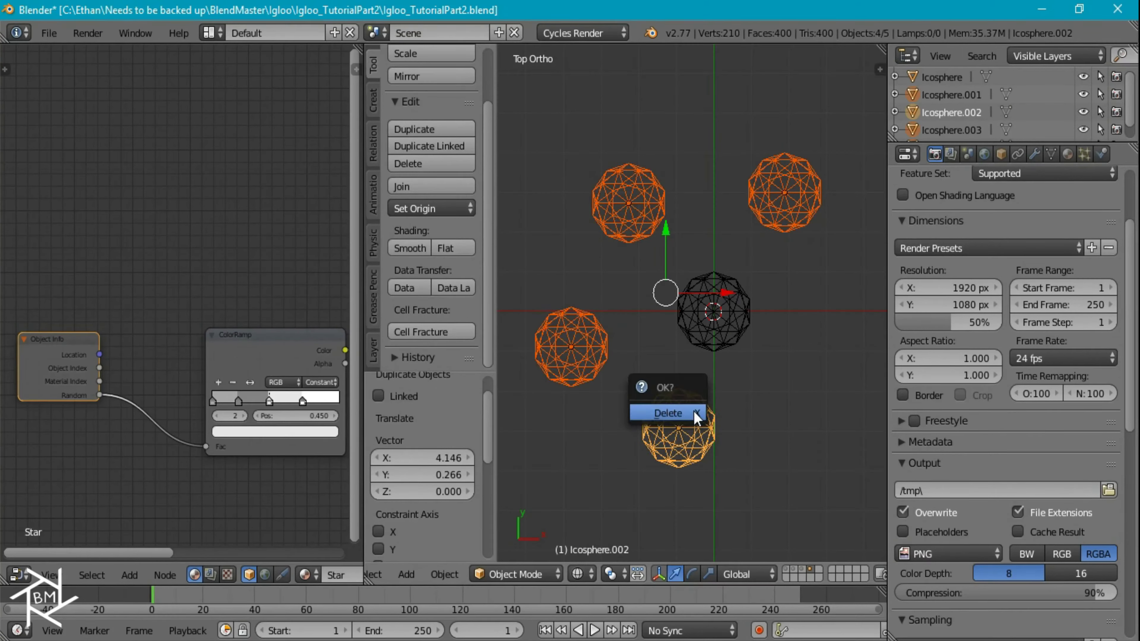
click(693, 411)
- Show the layer with the cube and moon, and add a new particle system to the cube
click(801, 569)
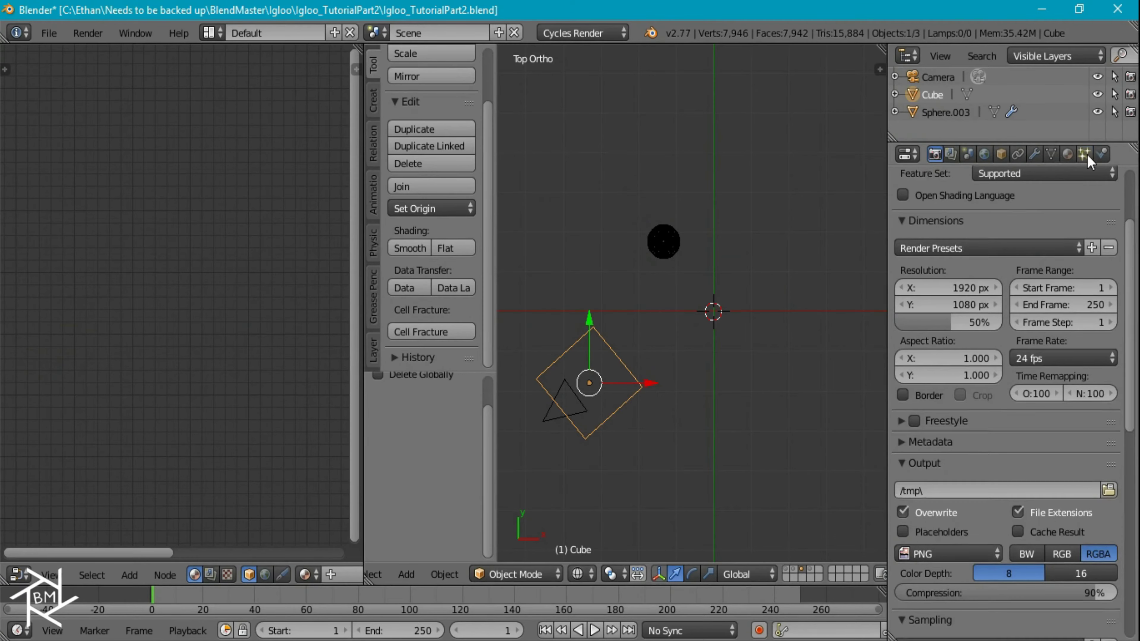
click(1085, 155)
click(1020, 270)
- Set the cube's particle emission to end at frame 1, with 5000 particles emitted from the volume
click(967, 387)
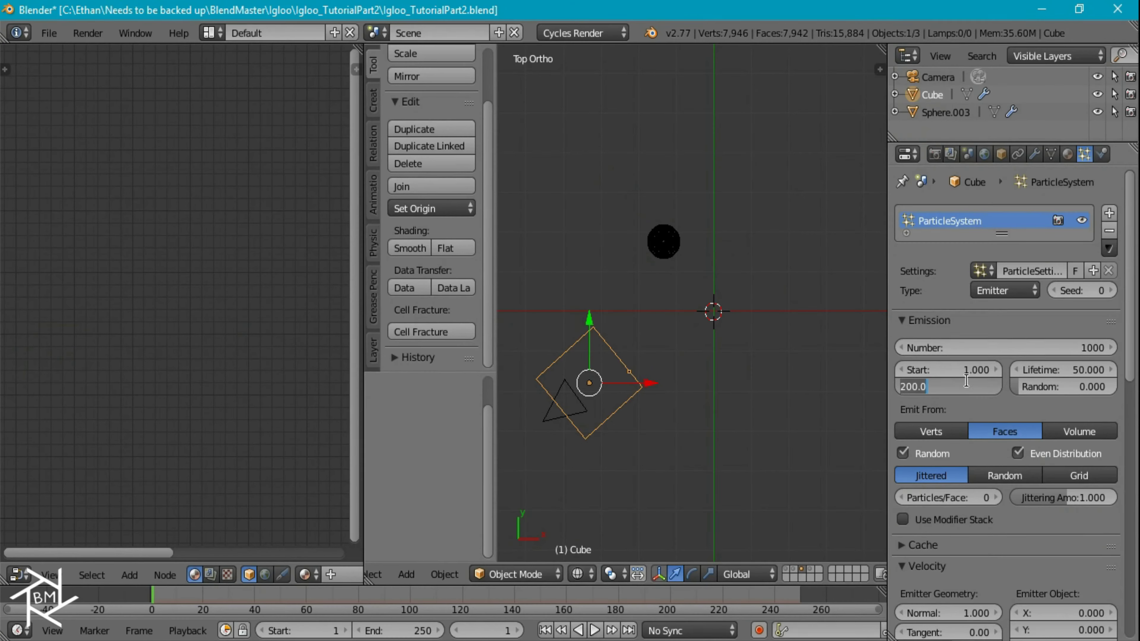
text(1)
key(Return)
click(1004, 346)
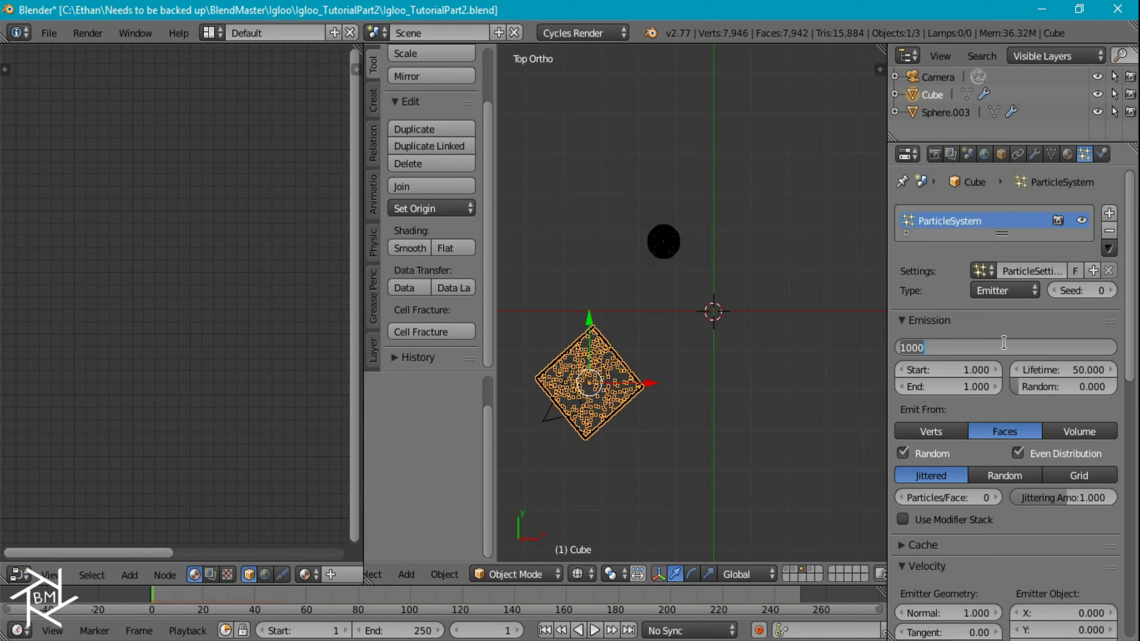
text(5000)
key(Return)
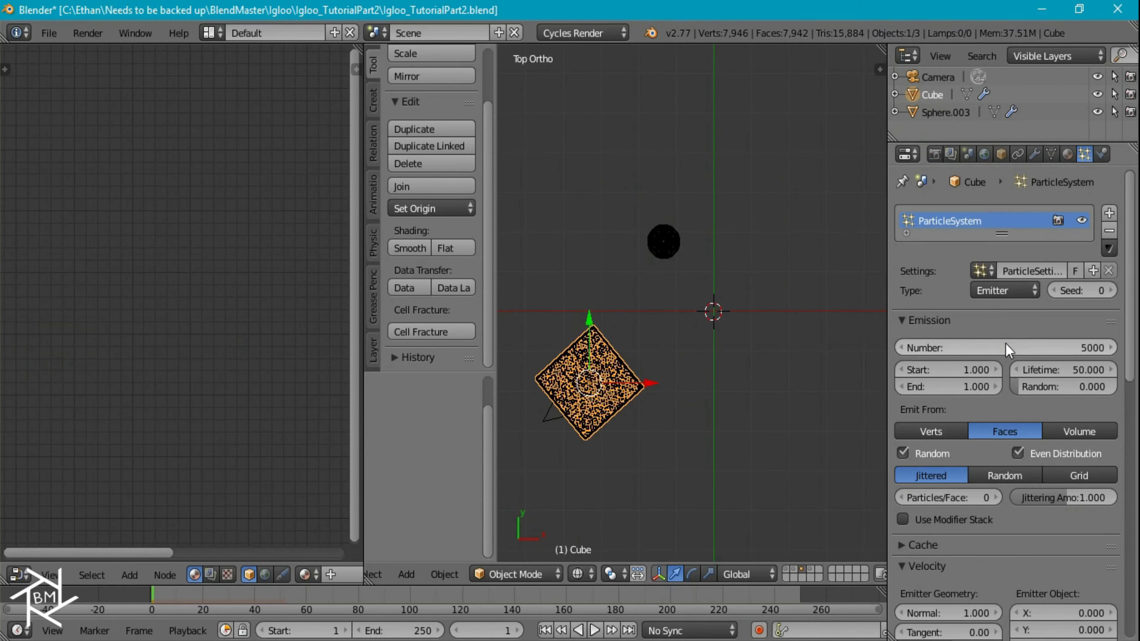
click(1078, 432)
scroll(626, 429, up, 5)
middle_drag(626, 429, 601, 444)
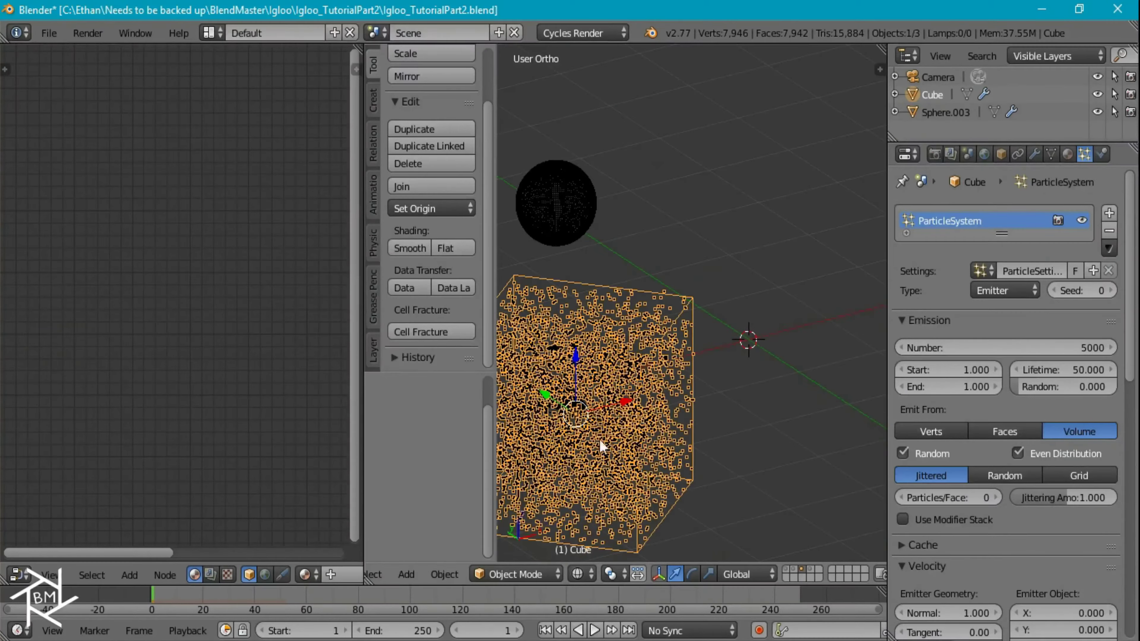
- Render the cube's particles as an object, using Icosphere as the dupli object
scroll(1017, 513, down, 15)
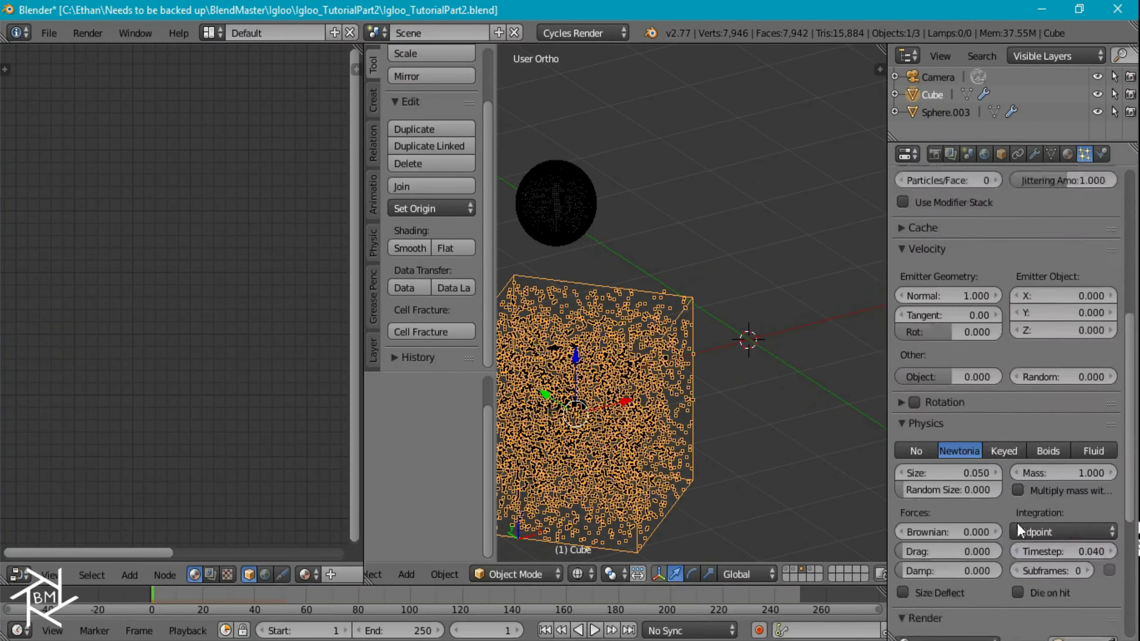
scroll(1032, 494, down, 2)
click(1036, 451)
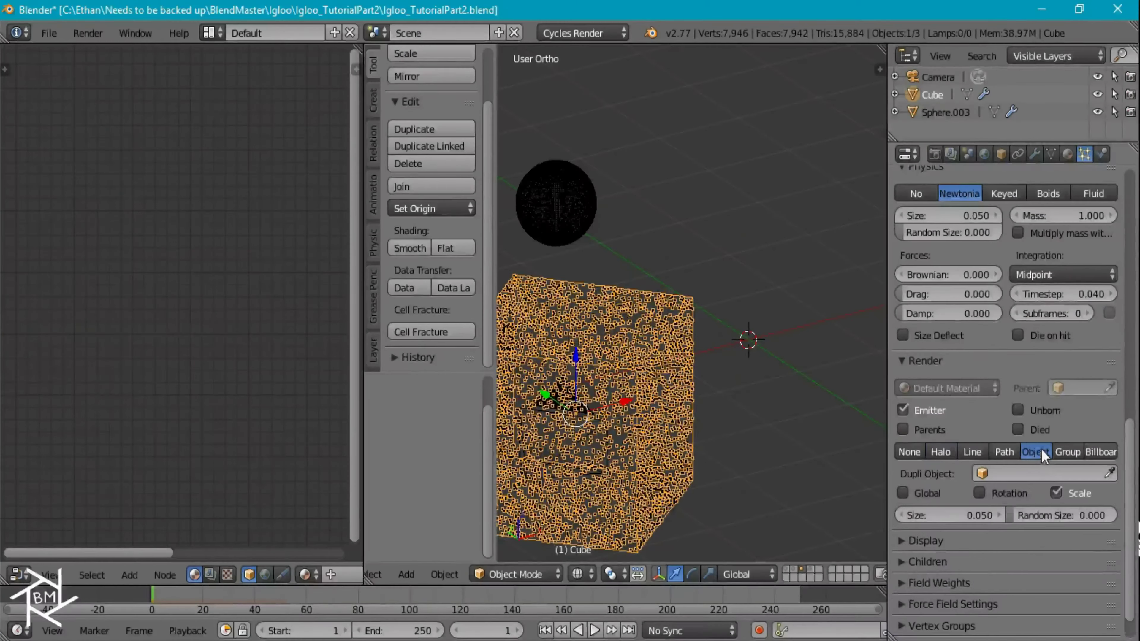
click(1039, 474)
text(ico)
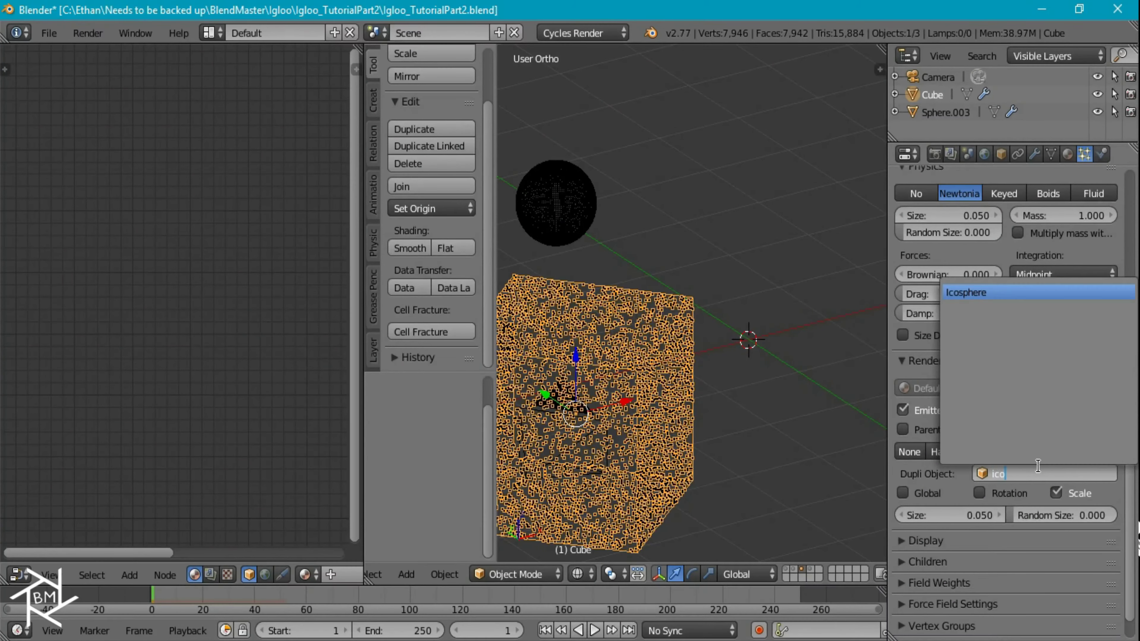
key(Return)
- Set the particles' random size to 1.000 and their size to 0.02
drag(1024, 516, 1122, 516)
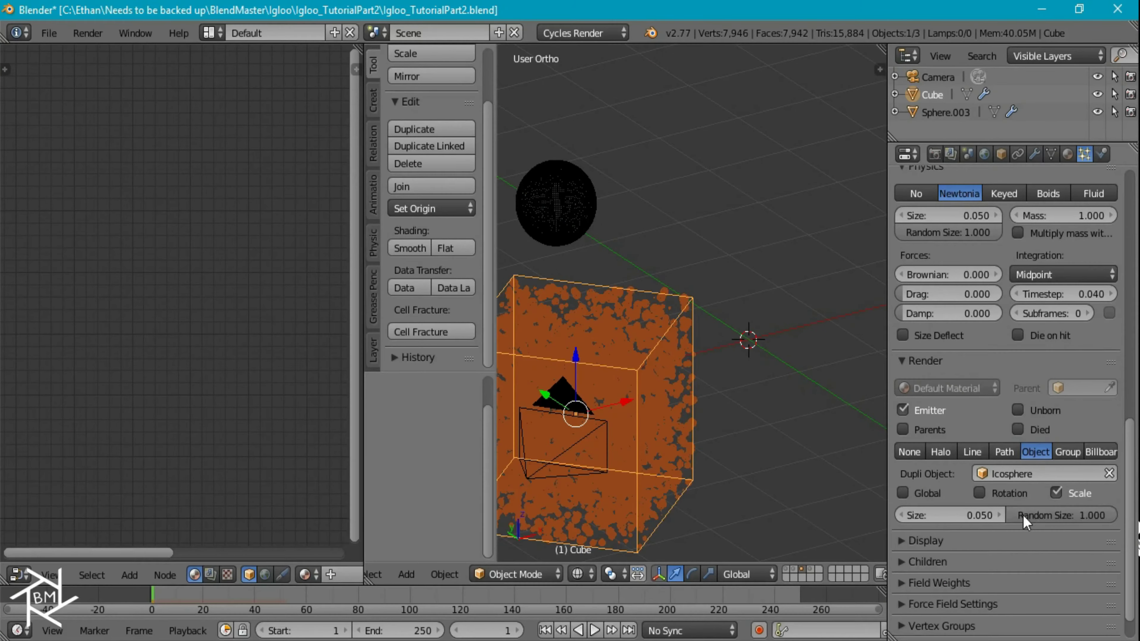
click(936, 517)
text(.02)
key(Return)
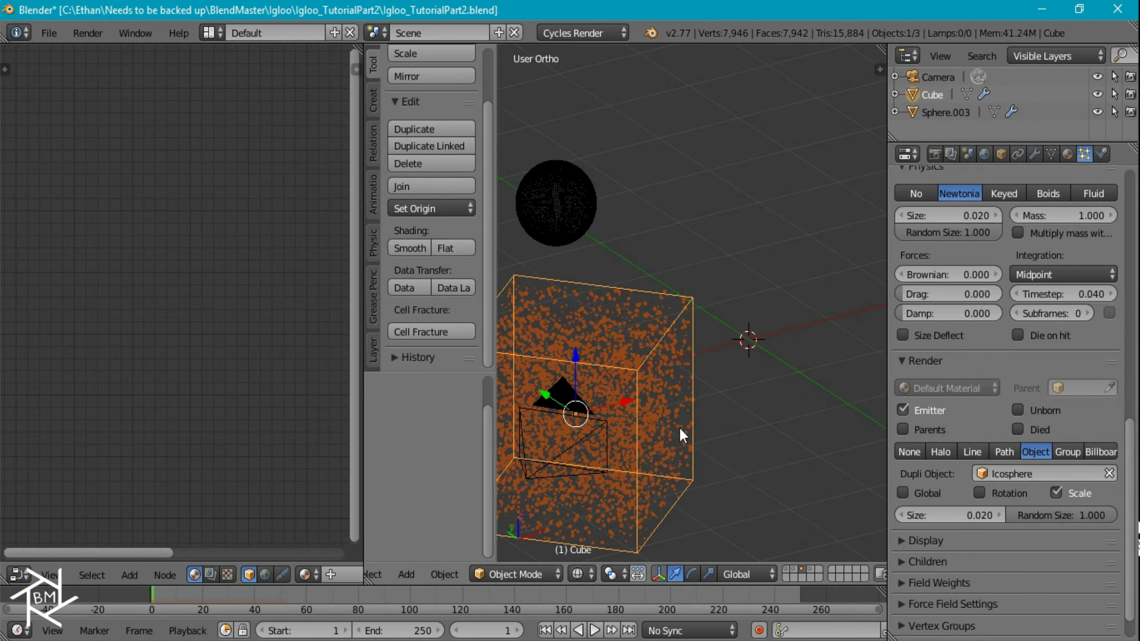
- Set the star particles' size to 0.002, disable Emitter rendering, and preview the rendered result through the camera
key(KP_0)
click(954, 514)
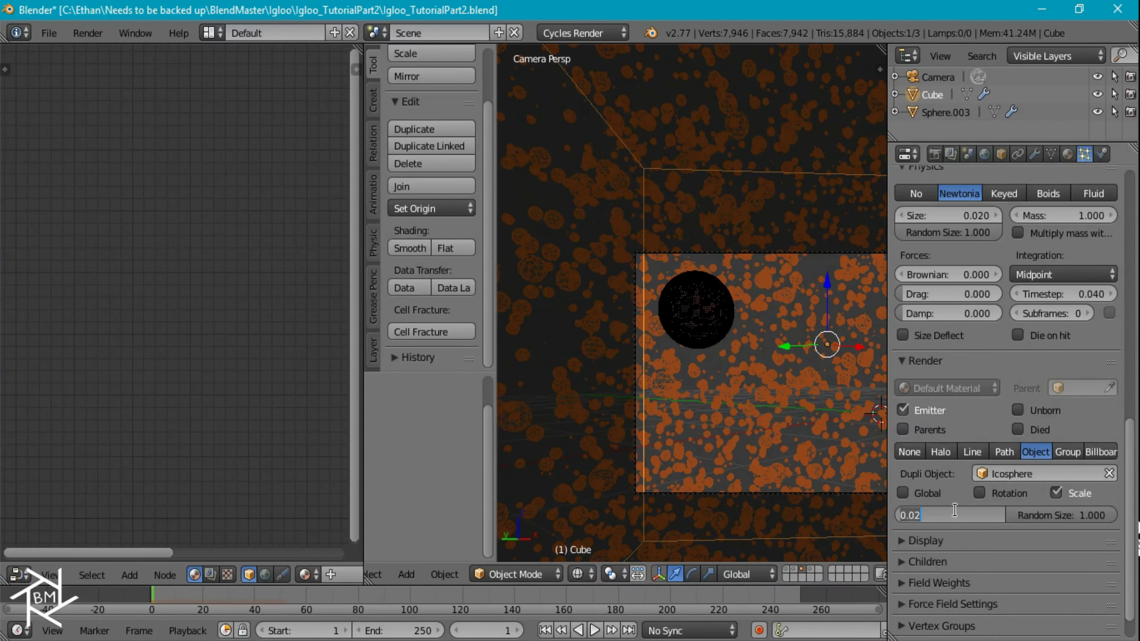
text(.002)
key(Return)
key(shift+z)
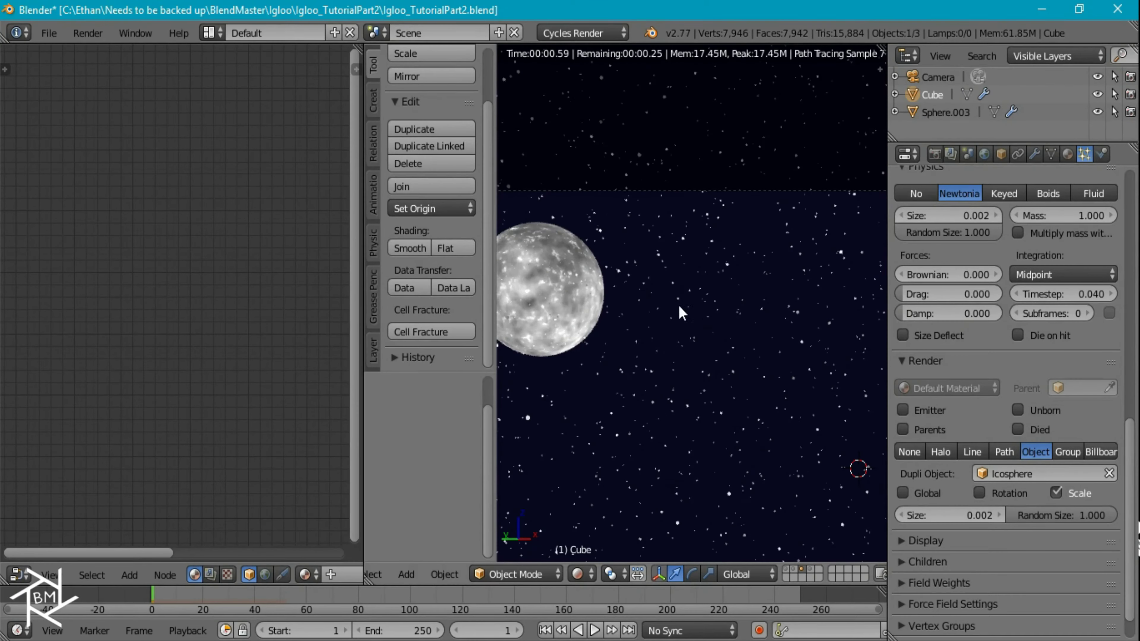
- Reduce the star particles' size to 0.001 and check the stars around the moon in the rendered preview
scroll(731, 458, down, 2)
click(950, 510)
text(.)
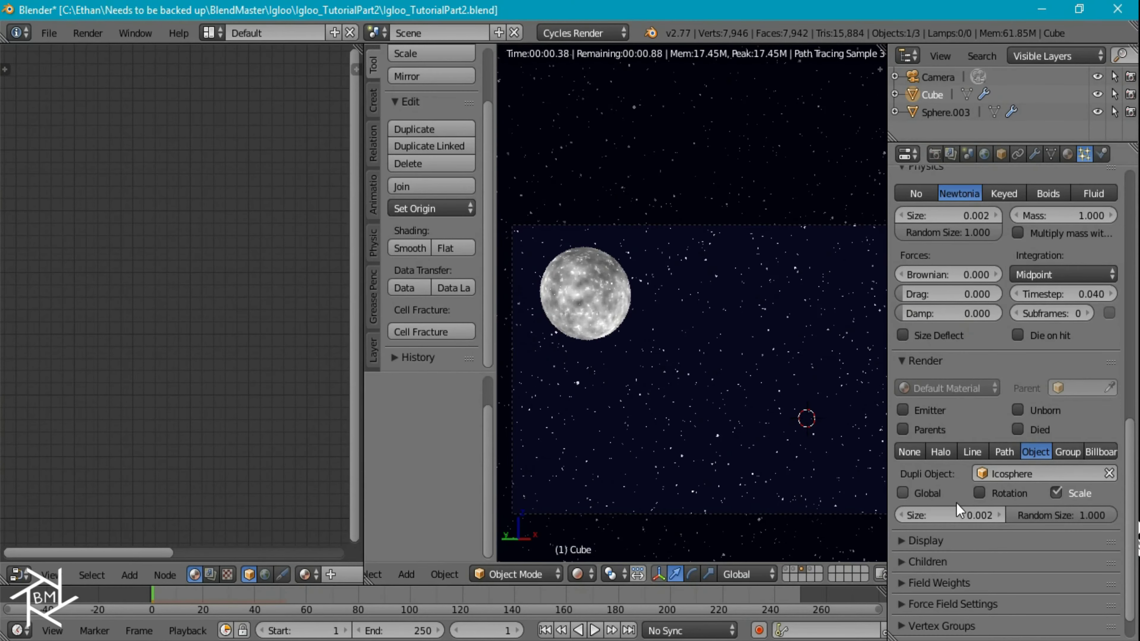
text(.001)
key(Return)
scroll(745, 440, up, 2)
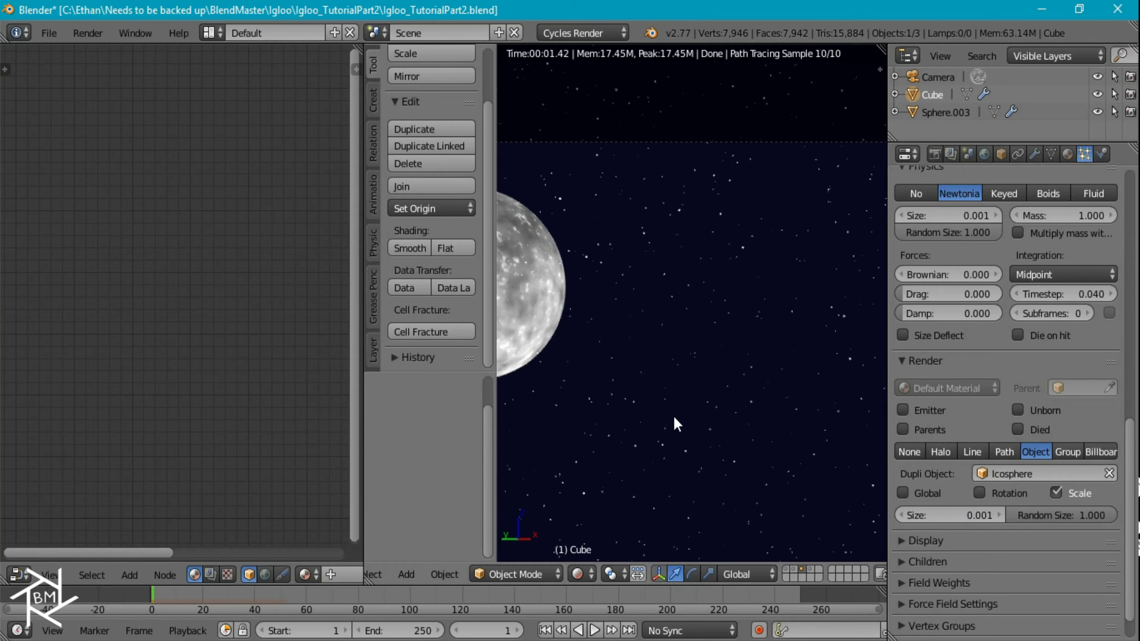
scroll(673, 423, down, 4)
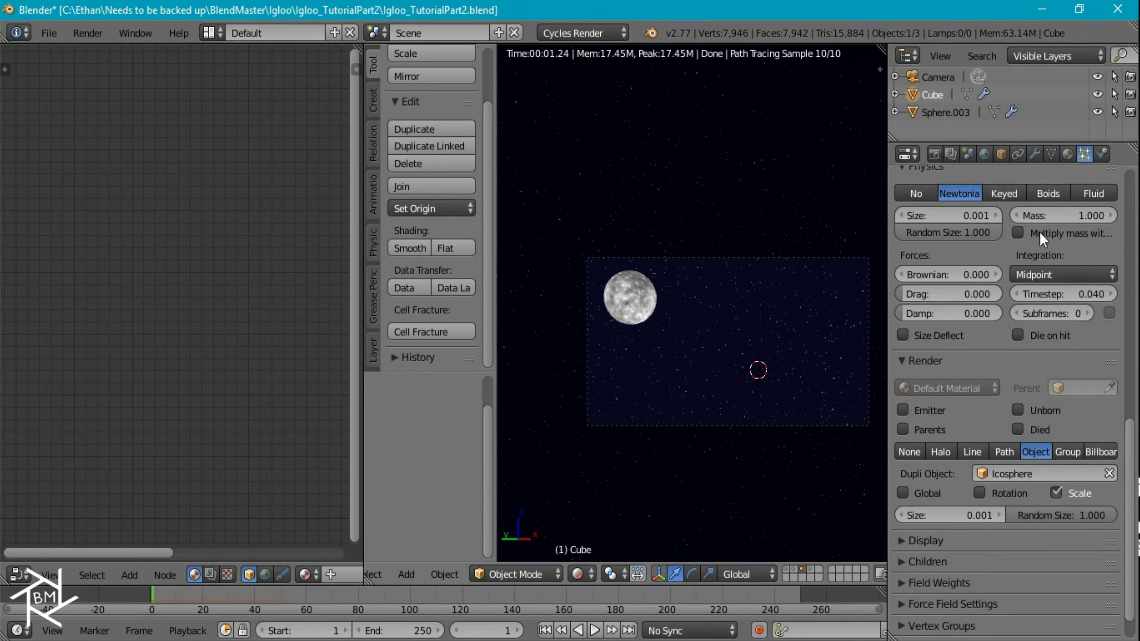
- Enable nodes for the world and set the background colour to pure black
click(985, 155)
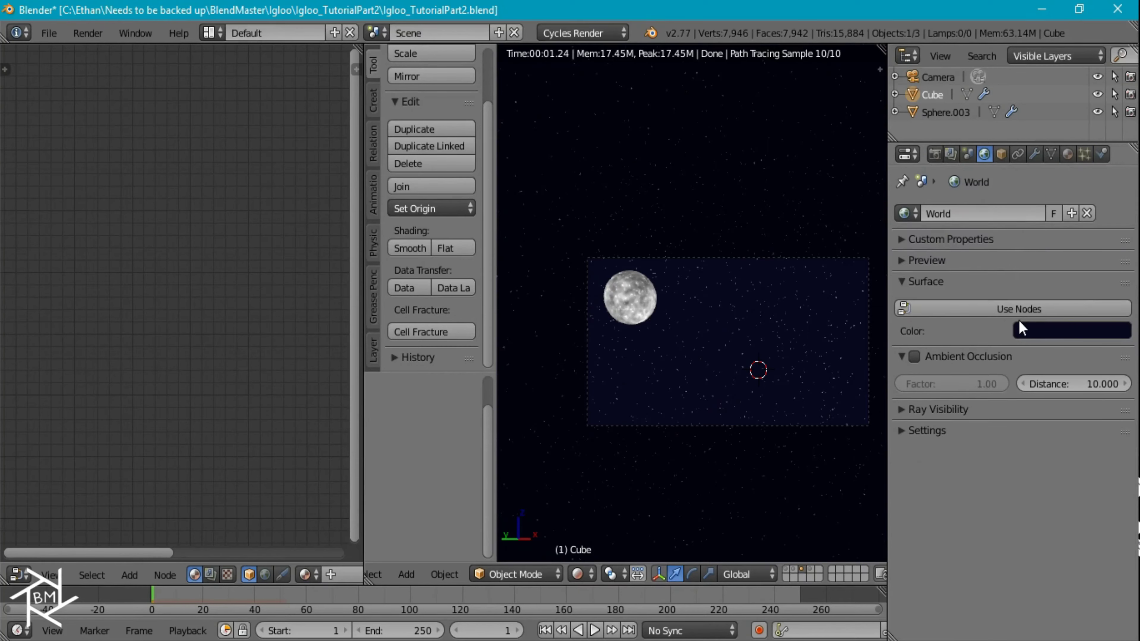
click(1036, 306)
click(1050, 341)
drag(1101, 202, 1101, 214)
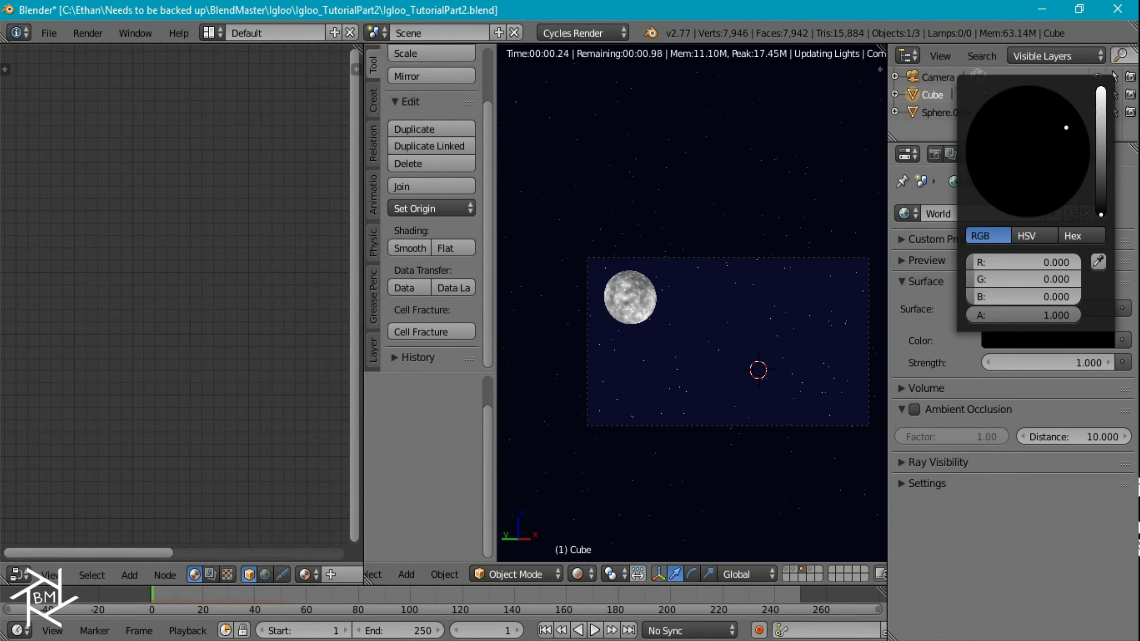
- Add a UV sphere with a level 2 subdivision surface and smooth shading
key(shift+z)
scroll(758, 337, down, 3)
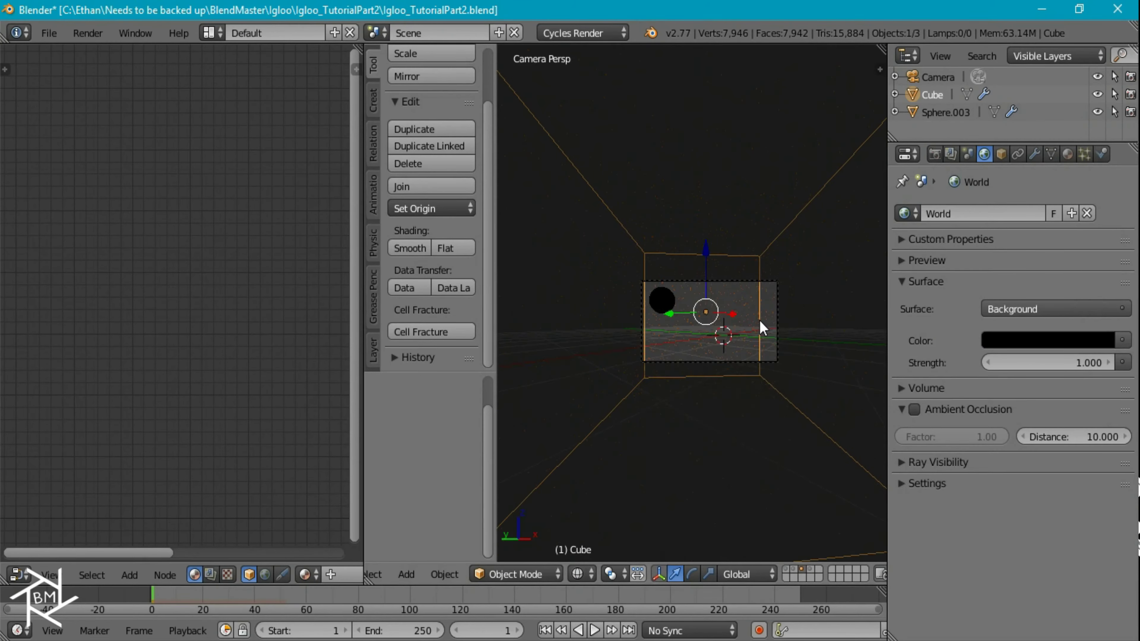
key(shift+a)
mouse_move(689, 323)
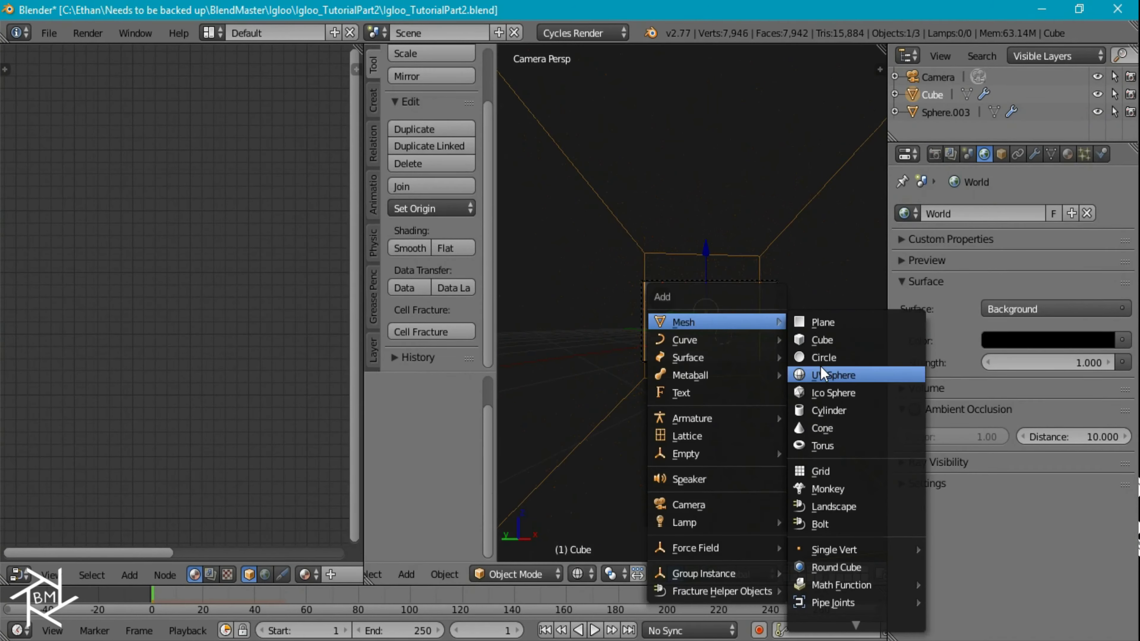
click(822, 374)
key(ctrl+2)
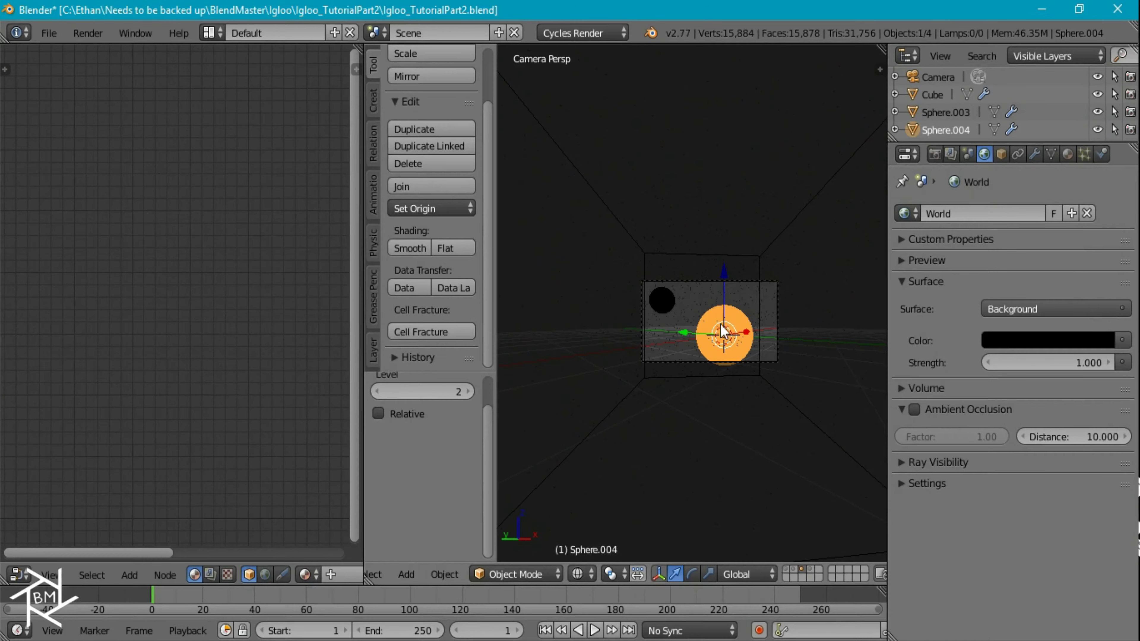
click(409, 247)
- Scale the new sphere up about 5.569 times in top view so it surrounds the moon, cube and camera
key(KP_7)
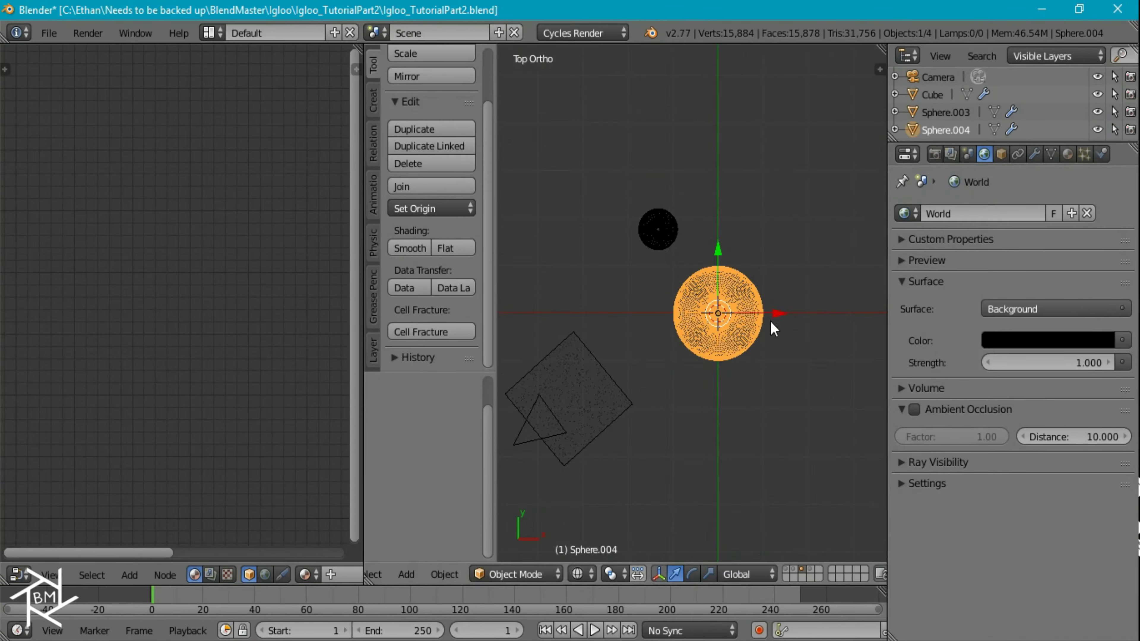
key(s)
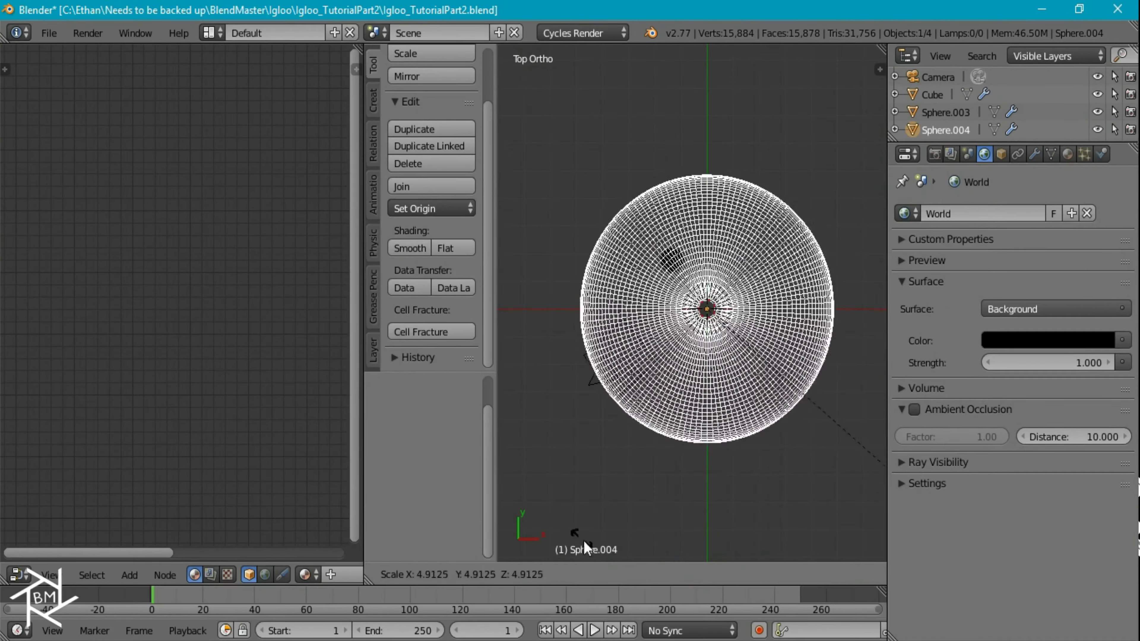
click(610, 64)
key(g)
right_click(727, 131)
- Create a new material named Nebula on the large sphere and delete its Diffuse BSDF node, with the viewport in rendered shading
key(shift+z)
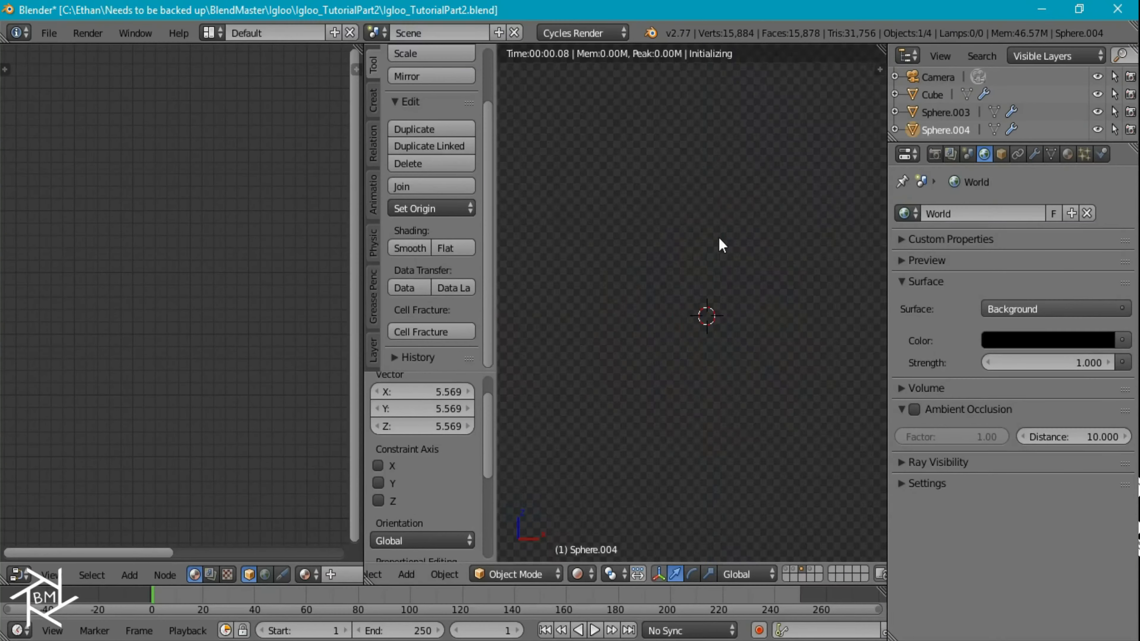
click(341, 575)
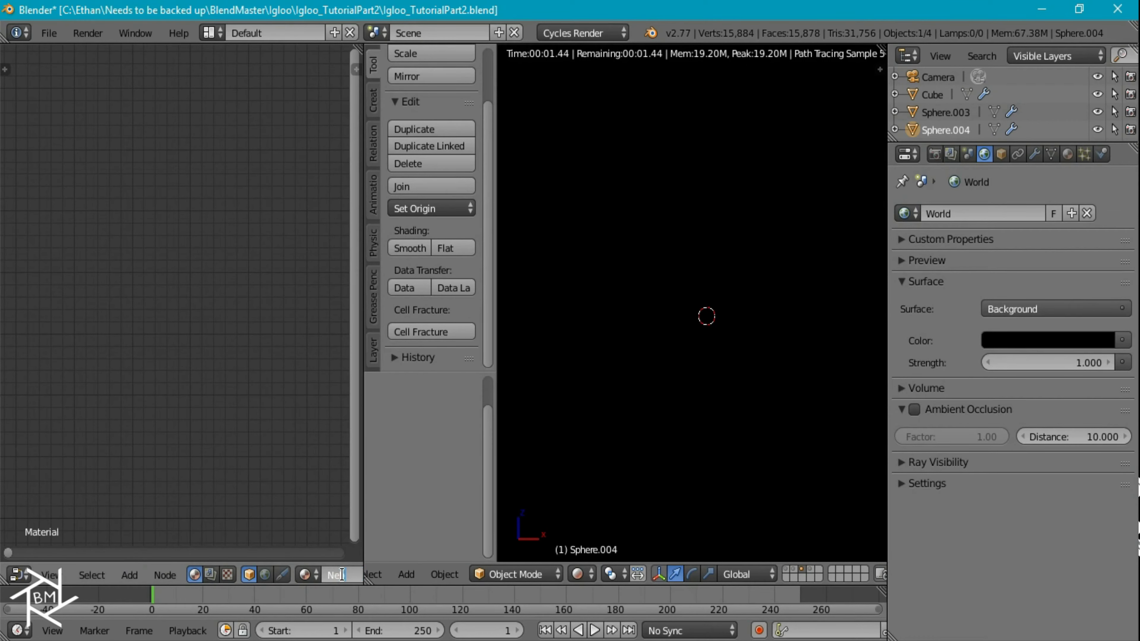
middle_drag(280, 397, 67, 413)
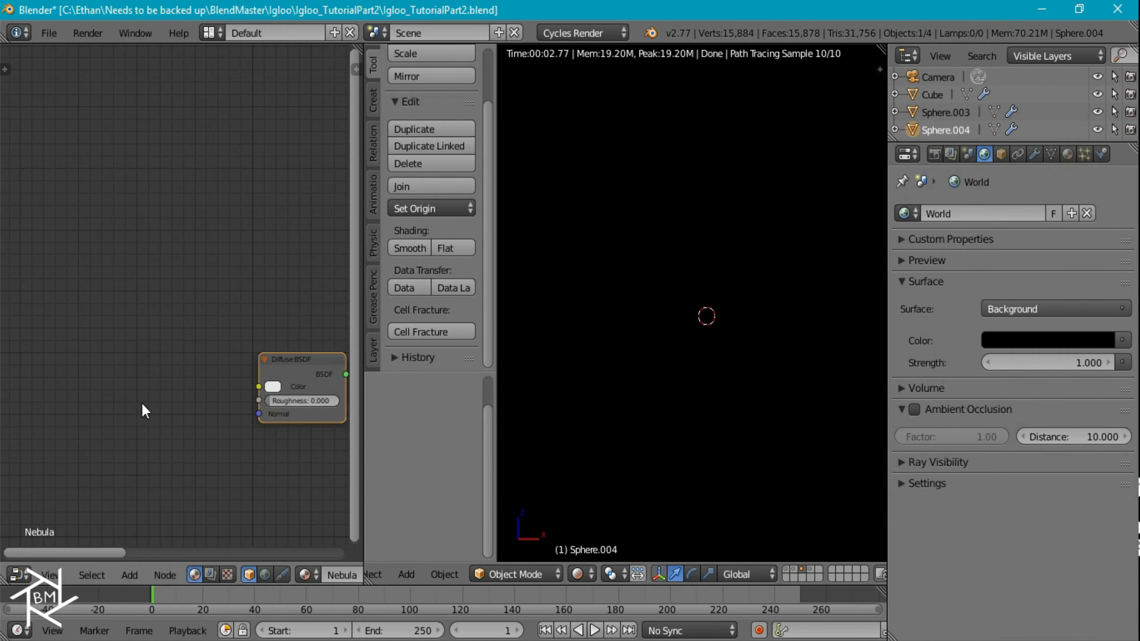
scroll(198, 395, down, 5)
key(x)
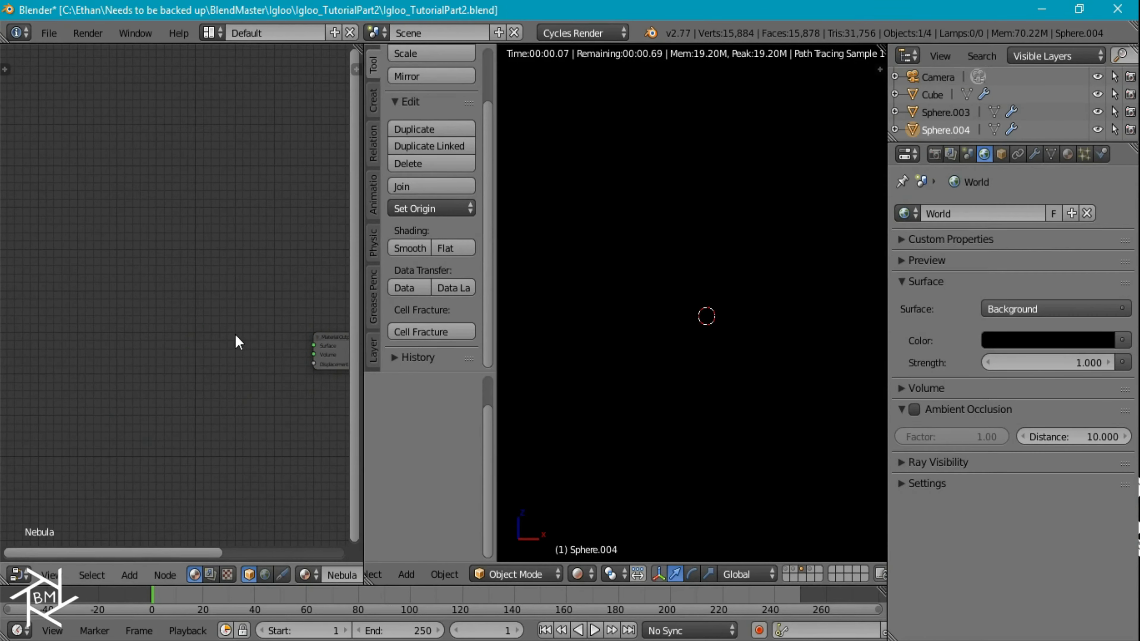
- Add an Emission shader and a Mix Shader, and connect the Emission to the mix's first shader input
key(shift+a)
mouse_move(197, 411)
mouse_move(180, 394)
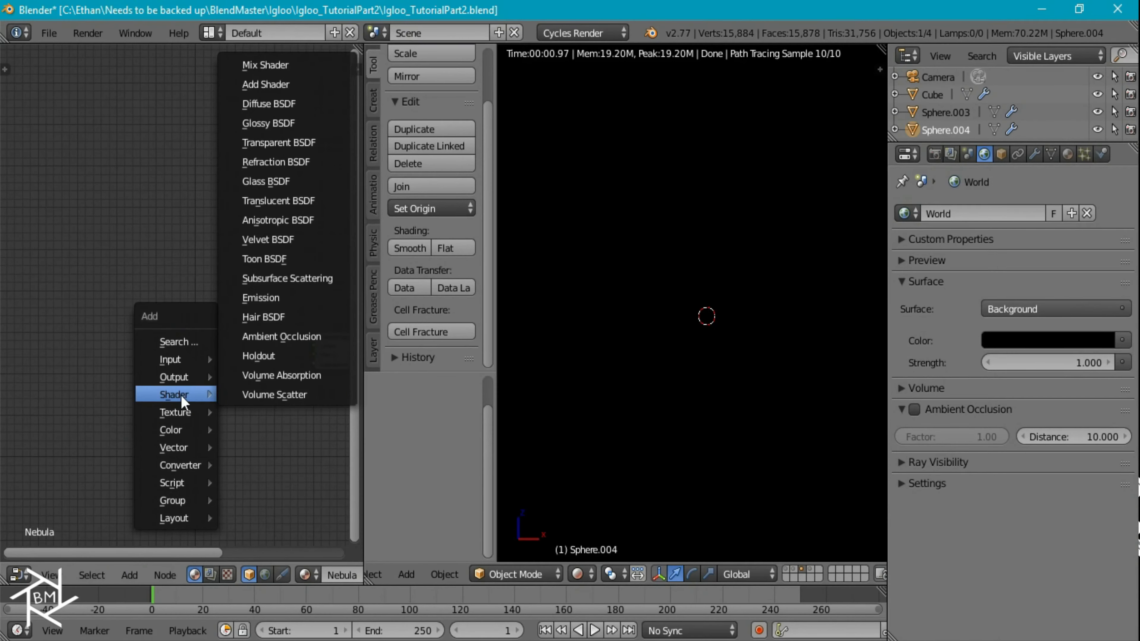
click(260, 298)
click(70, 332)
key(shift+a)
mouse_move(130, 354)
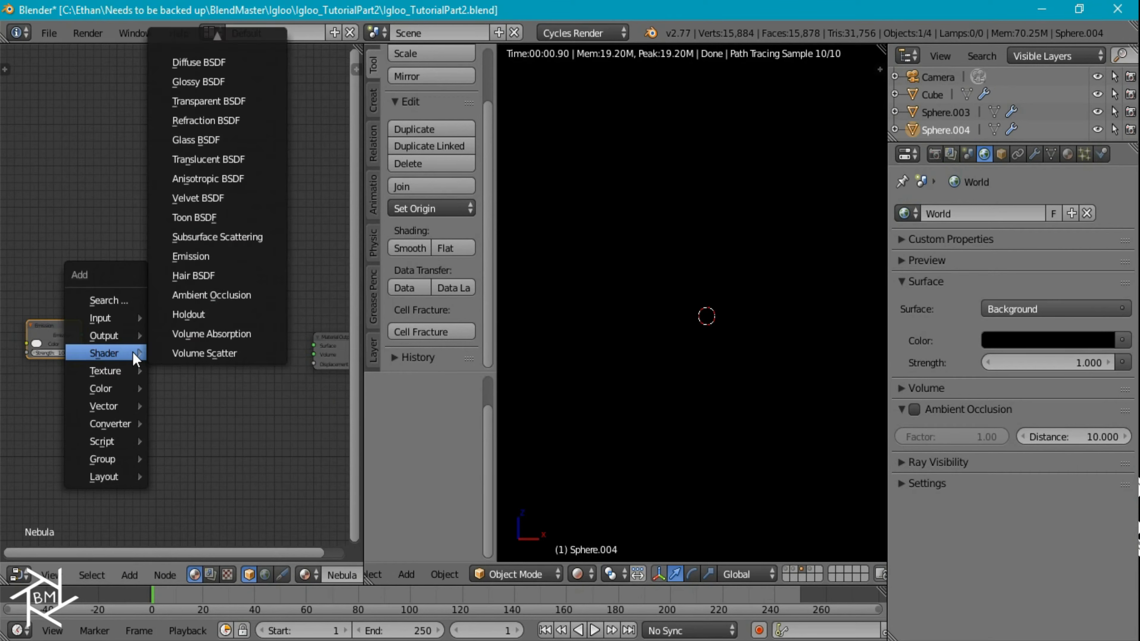
click(241, 167)
click(122, 335)
drag(82, 334, 125, 368)
- Add a Transparent BSDF into the Mix Shader's second input and route the mix to the material output
key(shift+a)
mouse_move(134, 358)
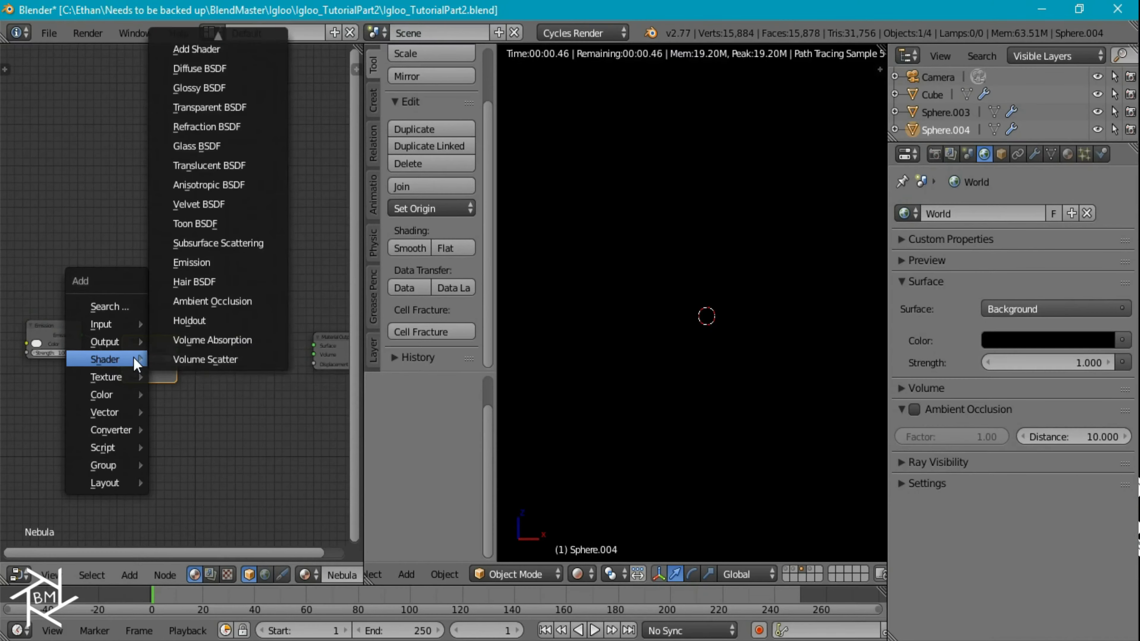
click(191, 130)
click(74, 396)
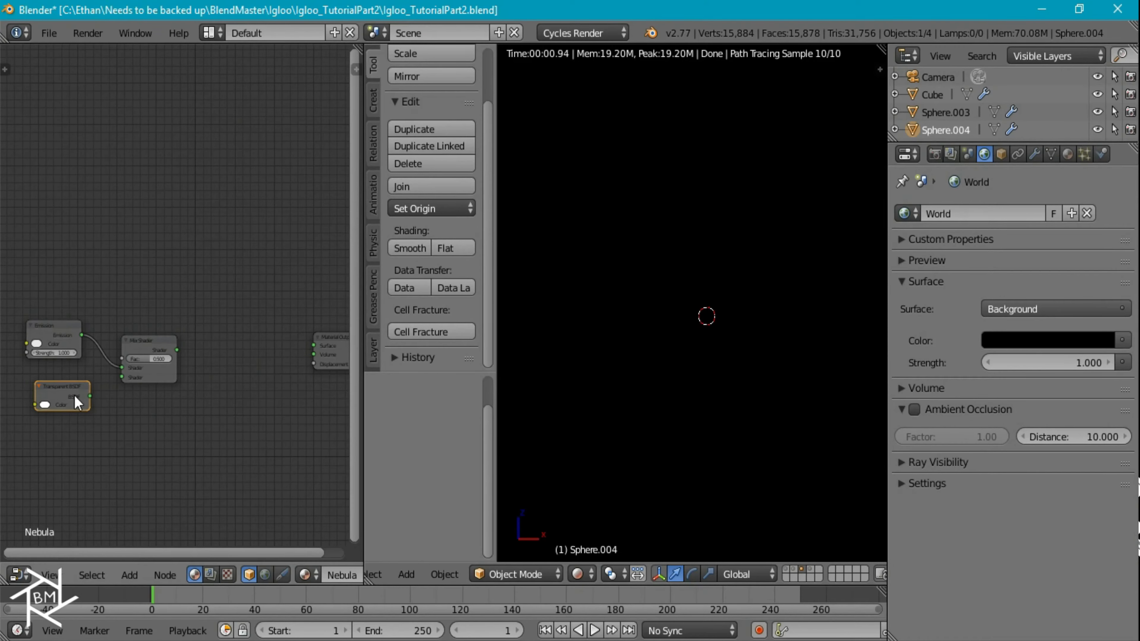
drag(85, 396, 122, 377)
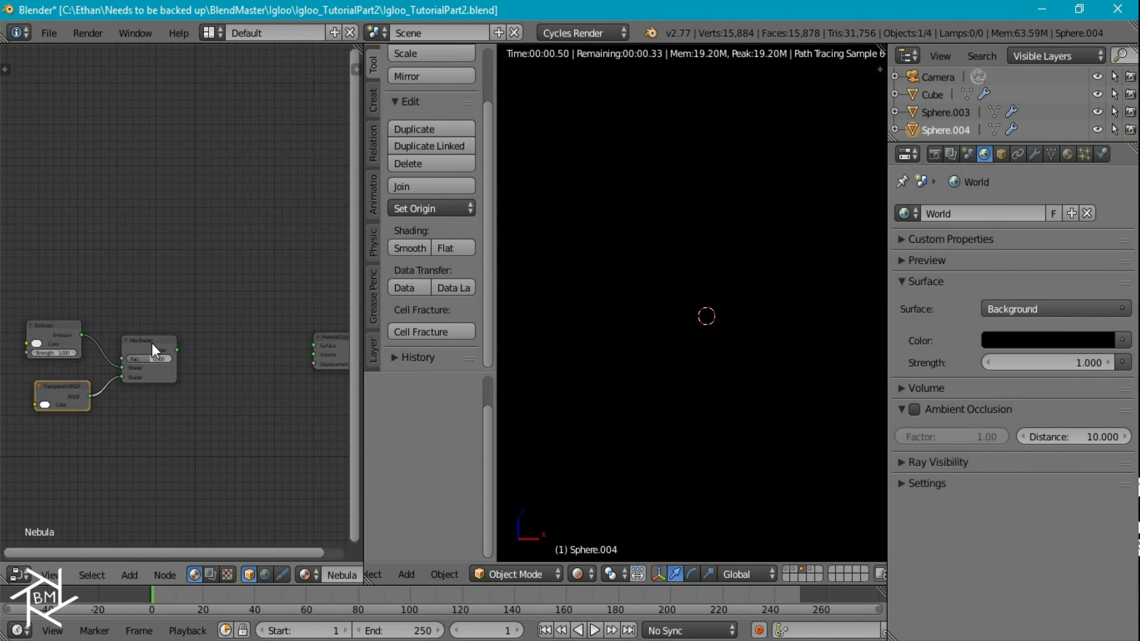
ctrl+shift+click(151, 343)
- Stack the Emission and Transparent BSDF nodes neatly beside the Mix Shader
middle_drag(165, 370, 284, 369)
scroll(277, 377, up, 3)
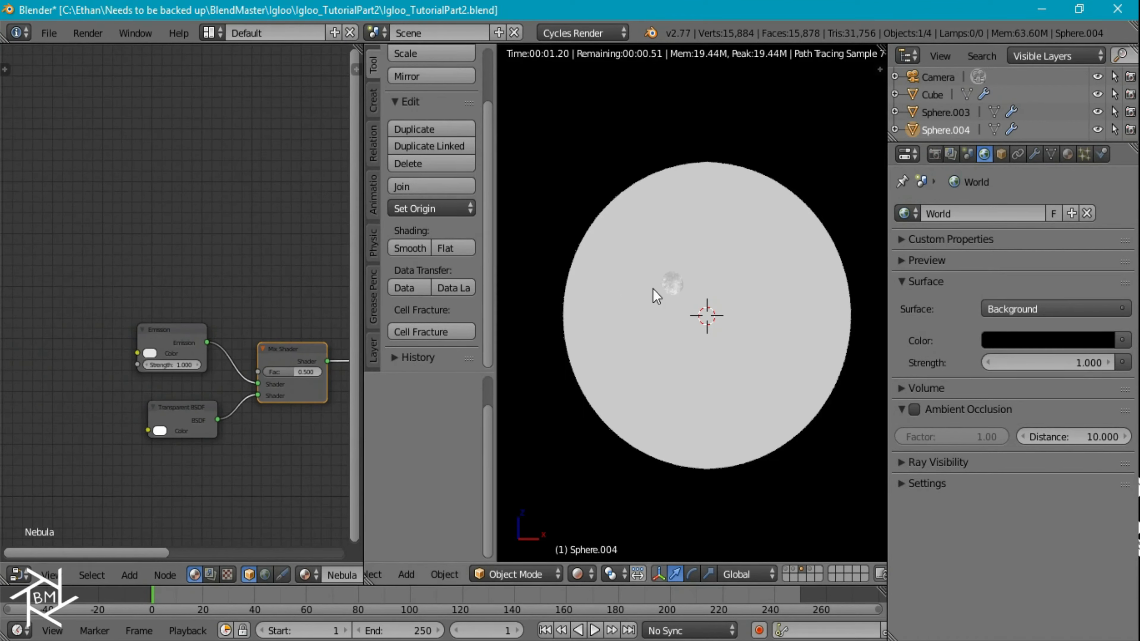
scroll(637, 291, up, 2)
drag(197, 420, 183, 435)
drag(175, 333, 176, 376)
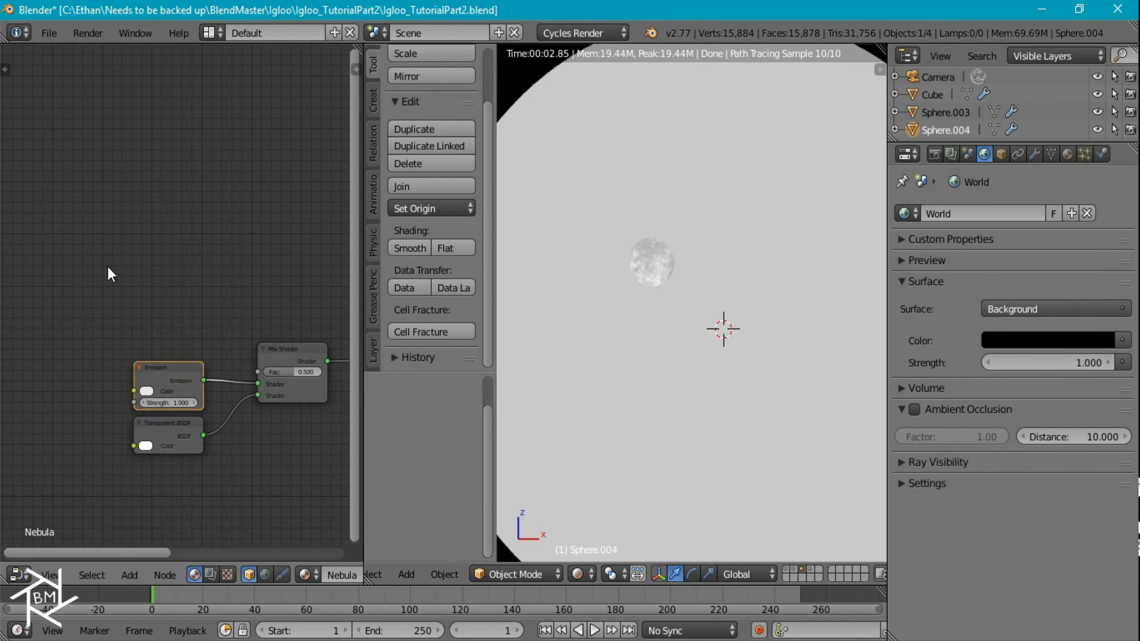
- Add a Noise Texture with Mapping and Texture Coordinate nodes, feeding the Object coordinates into the Mapping vector
middle_drag(109, 272, 143, 272)
key(shift+a)
mouse_move(128, 291)
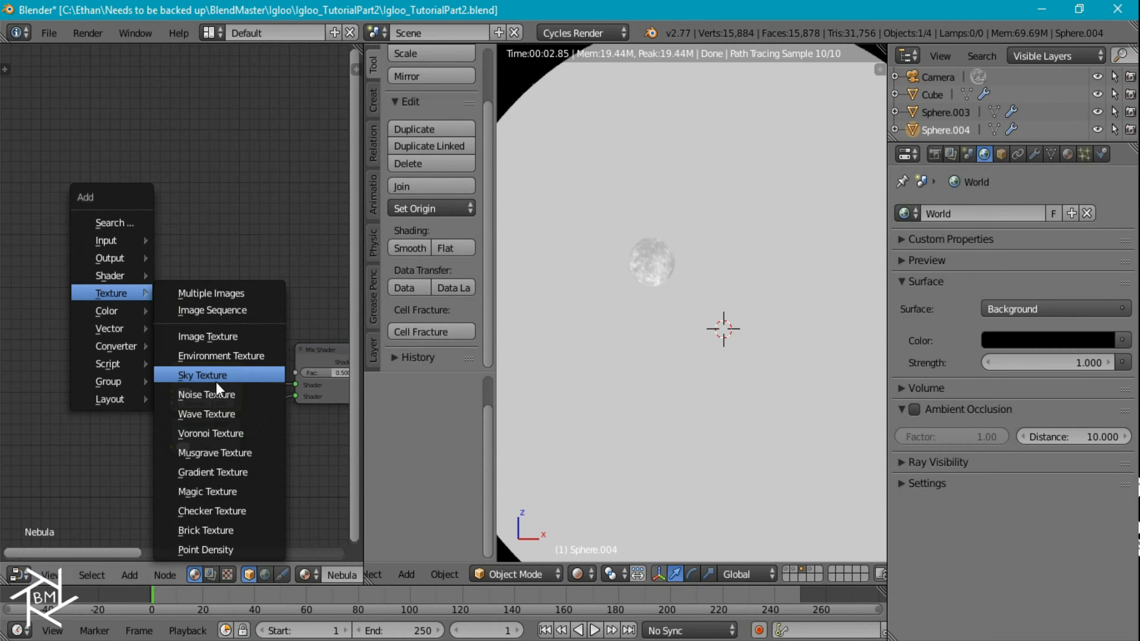
click(206, 394)
click(17, 232)
key(ctrl+t)
middle_drag(117, 265, 267, 276)
middle_drag(17, 261, 142, 281)
drag(110, 292, 143, 353)
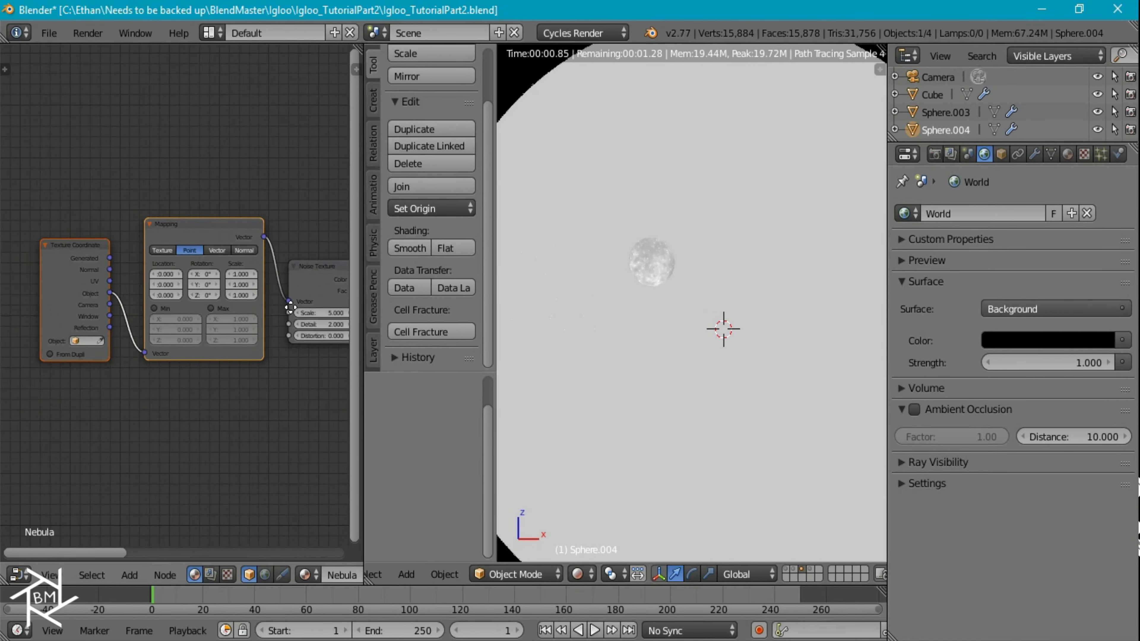
- Add a ColorRamp driven by the Noise Texture's Color output and preview the ramp on the sphere
ctrl+scroll(188, 290, down, 5)
key(shift+a)
mouse_move(170, 349)
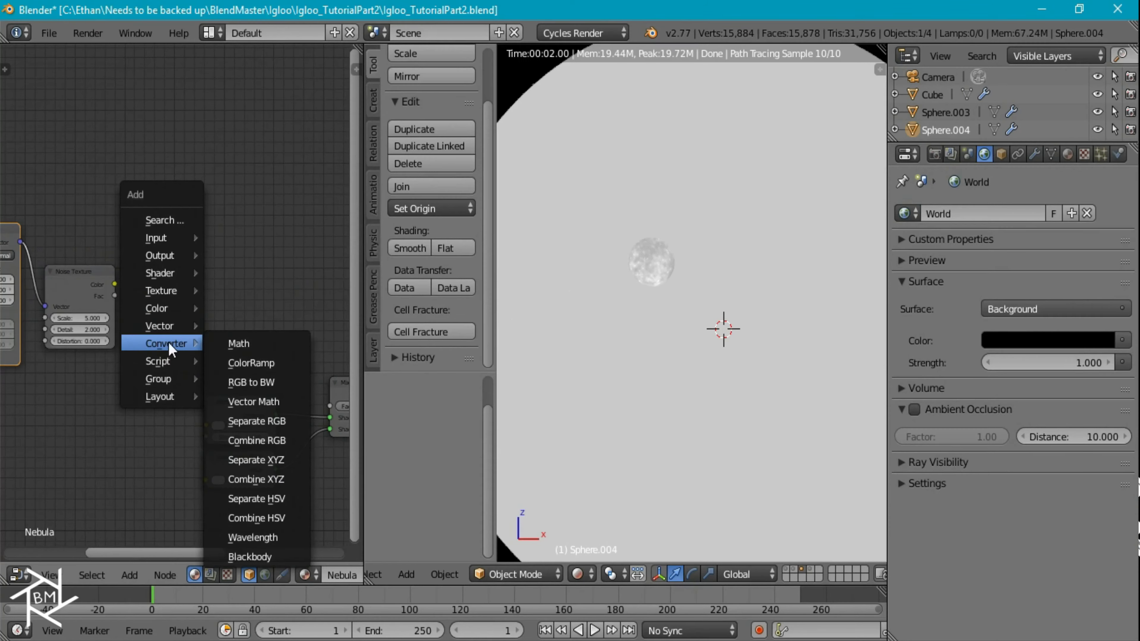
click(268, 365)
click(152, 244)
drag(113, 283, 152, 344)
ctrl+shift+click(229, 259)
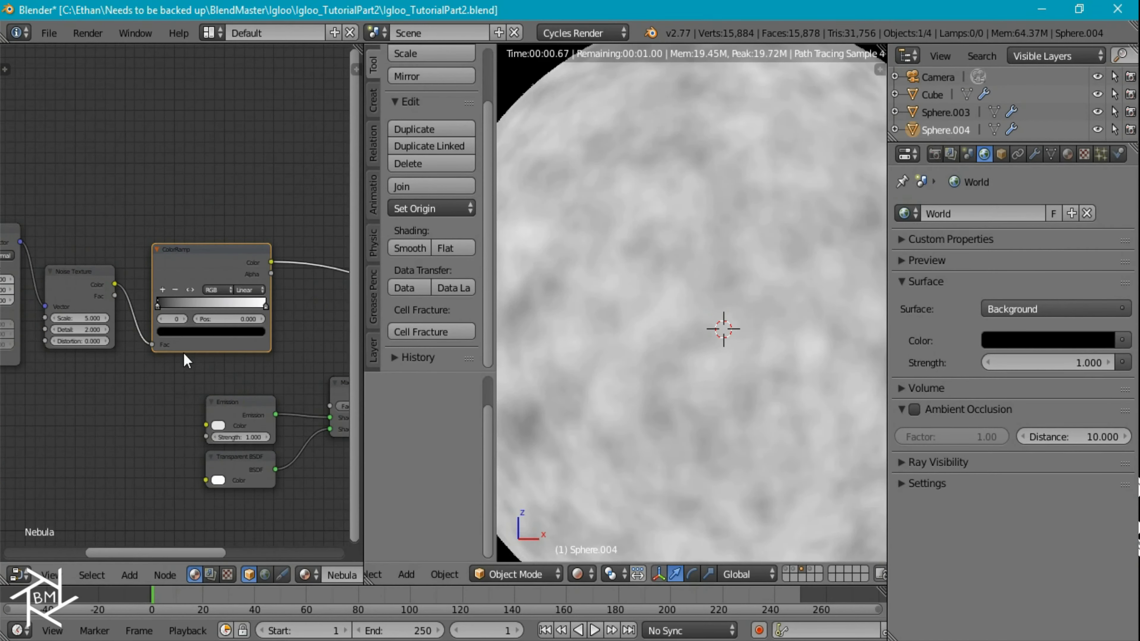
- Stretch the noise by setting the Mapping node's X scale to 0.1, after trying 0.5
ctrl+scroll(186, 360, up, 3)
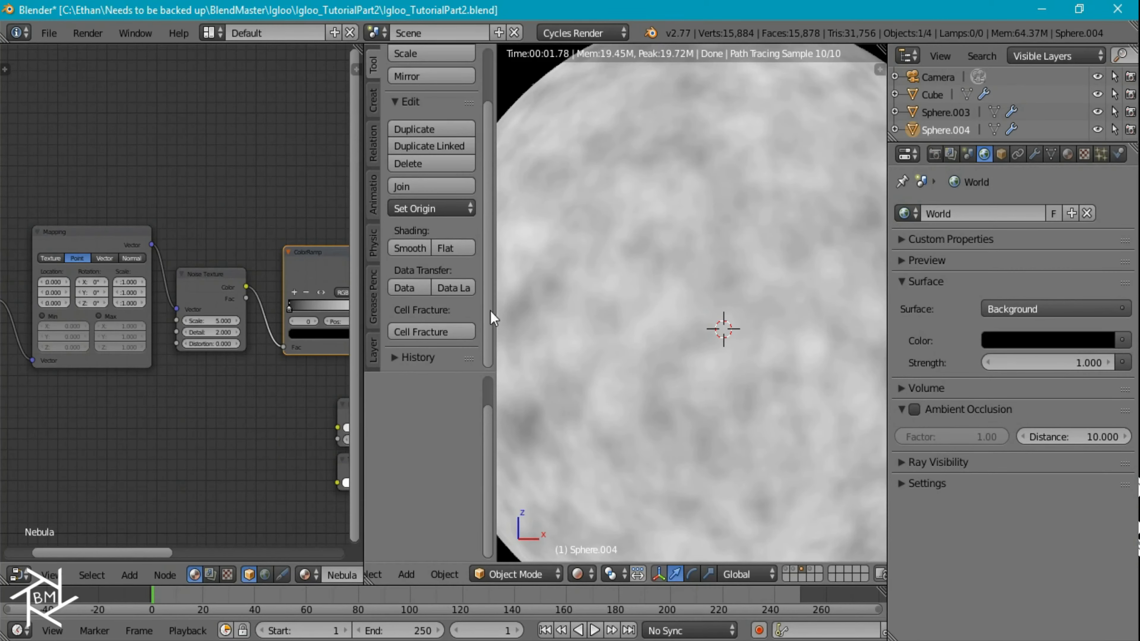
scroll(114, 291, up, 3)
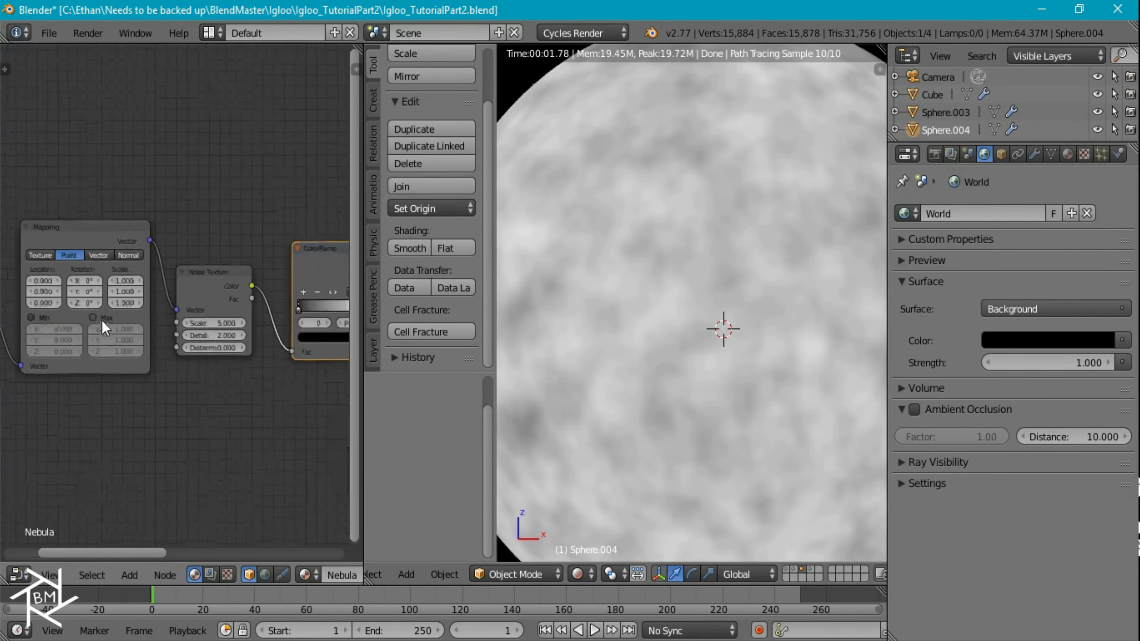
scroll(115, 291, up, 2)
click(164, 381)
text(0.5)
key(Return)
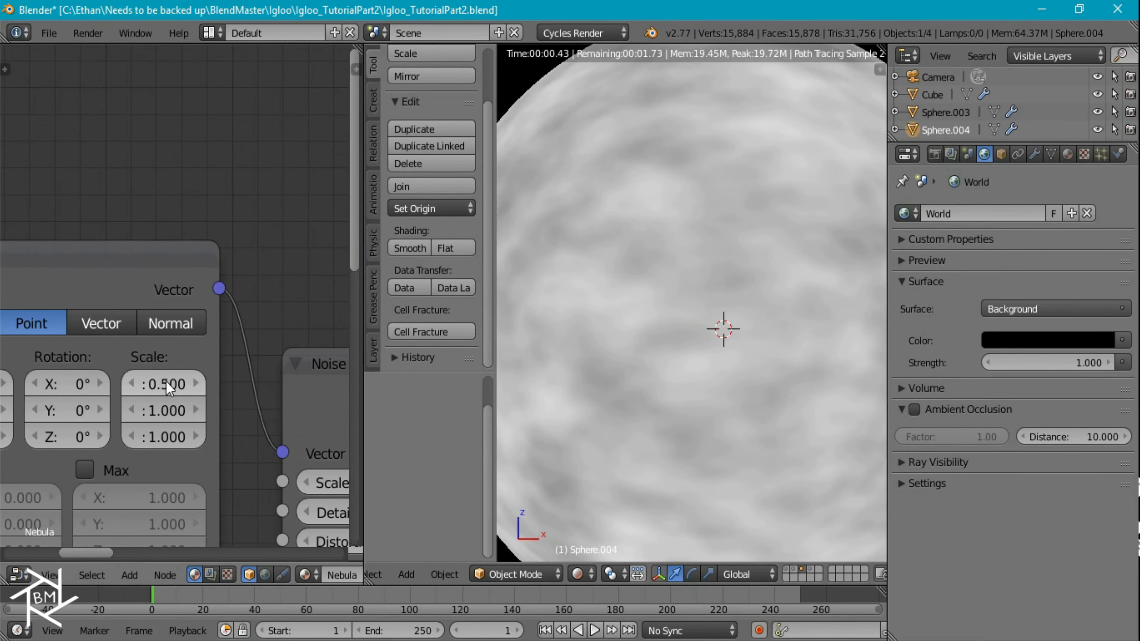
click(164, 381)
text(.1)
key(Return)
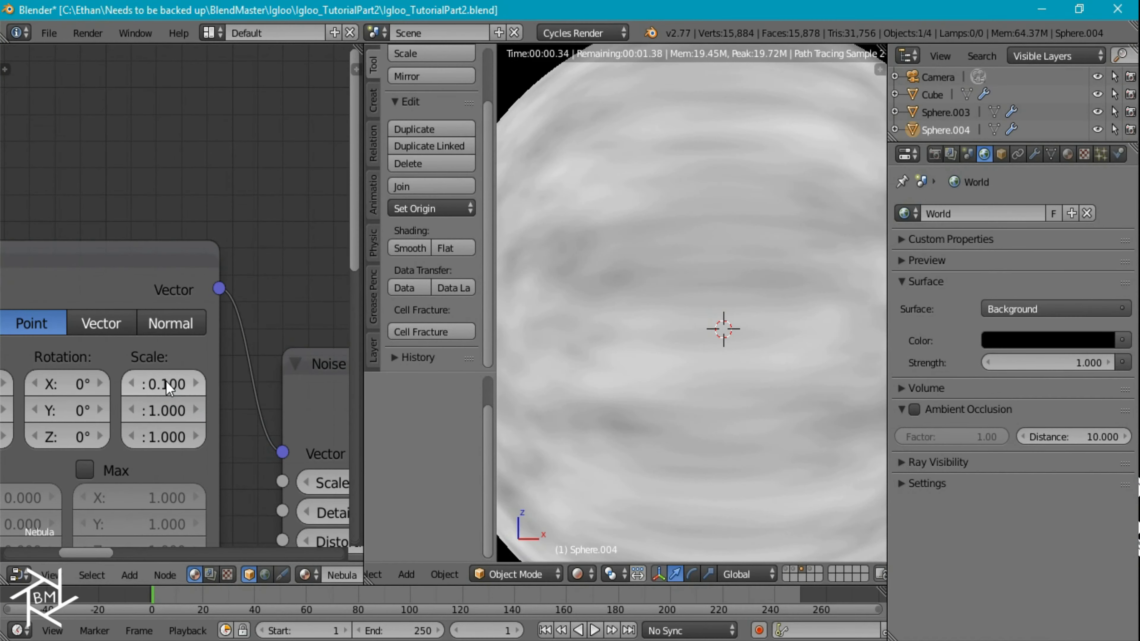
- Set the Noise Texture's scale to 2, after trying 1
scroll(267, 377, down, 2)
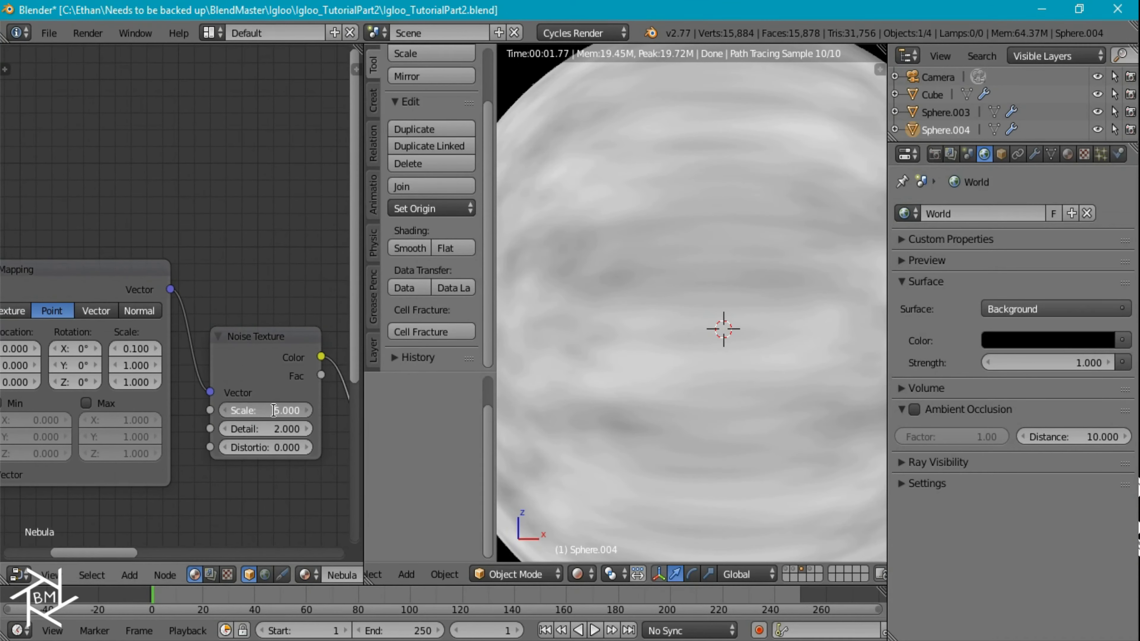
click(275, 417)
text(1)
key(Return)
click(273, 410)
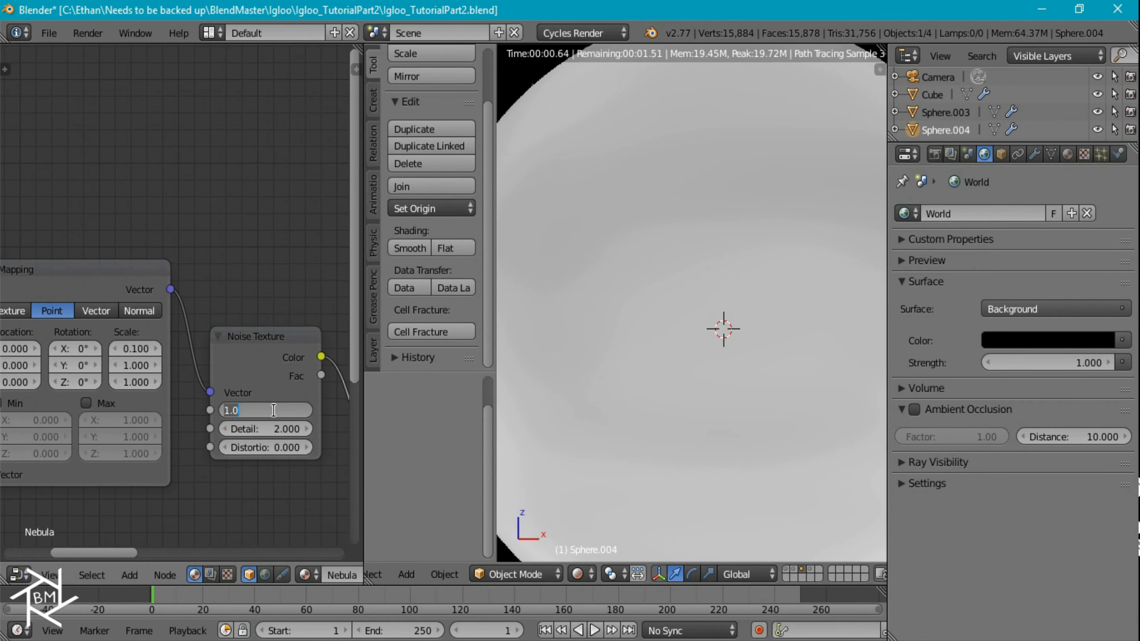
key(Return)
scroll(206, 323, down, 2)
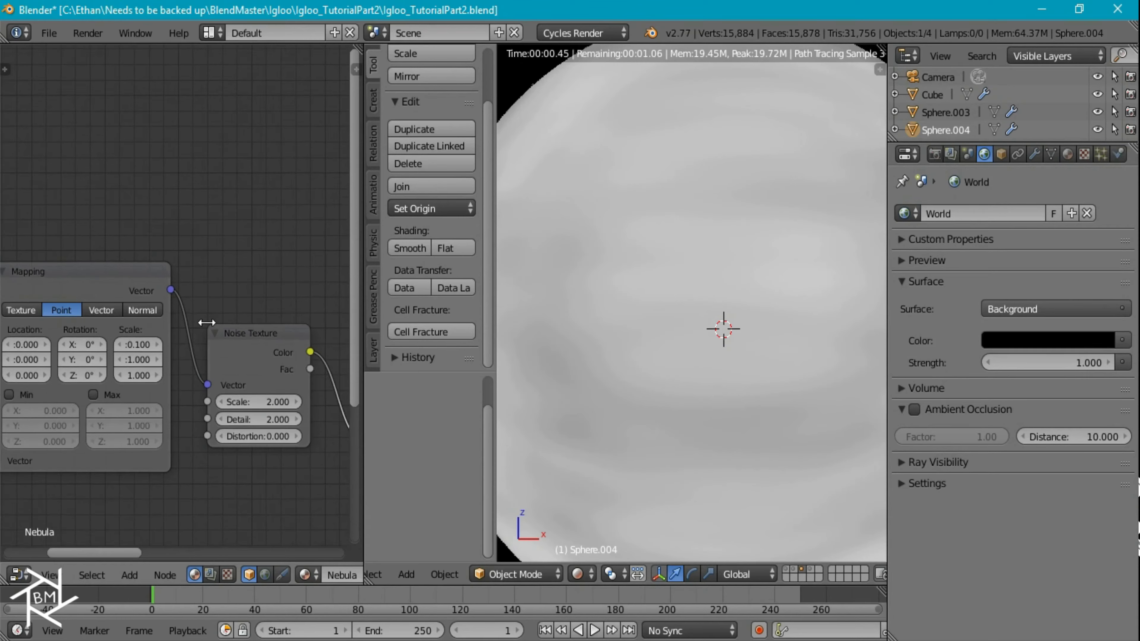
- Set the ColorRamp's interpolation to B-Spline and move its black stop to 0.836
middle_drag(314, 330, 39, 327)
drag(91, 380, 167, 380)
click(225, 354)
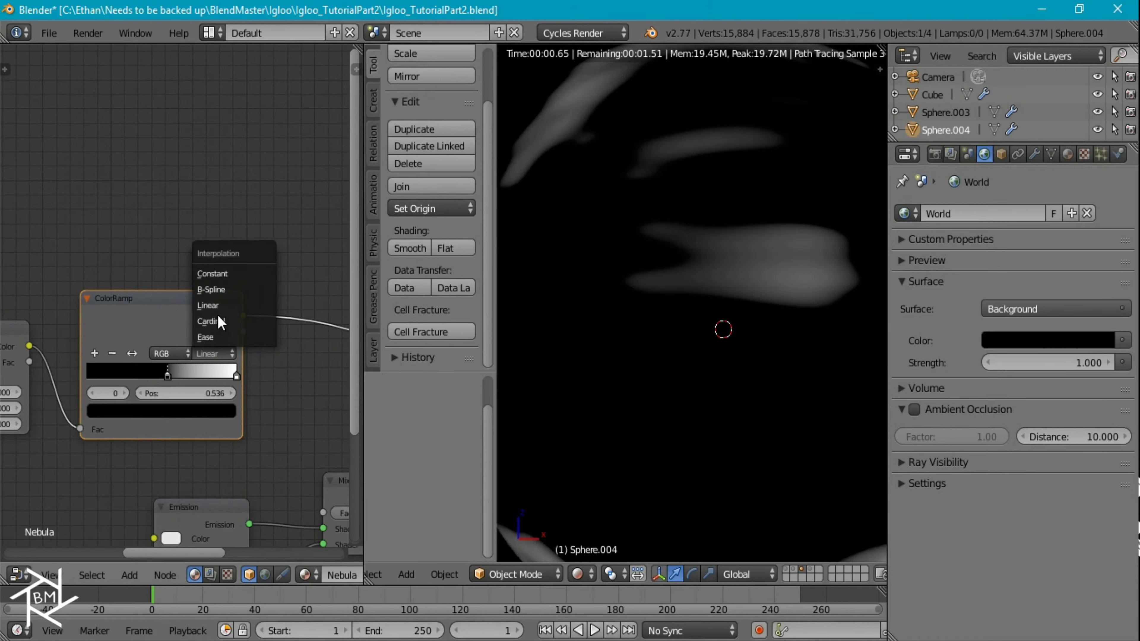
click(220, 290)
drag(172, 378, 217, 375)
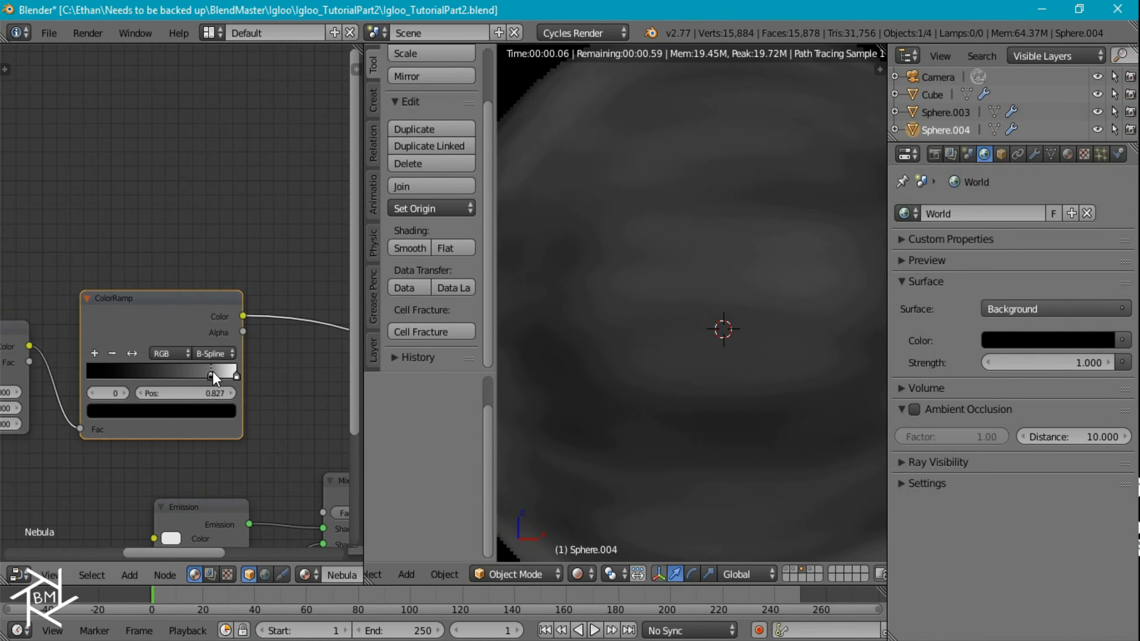
click(236, 376)
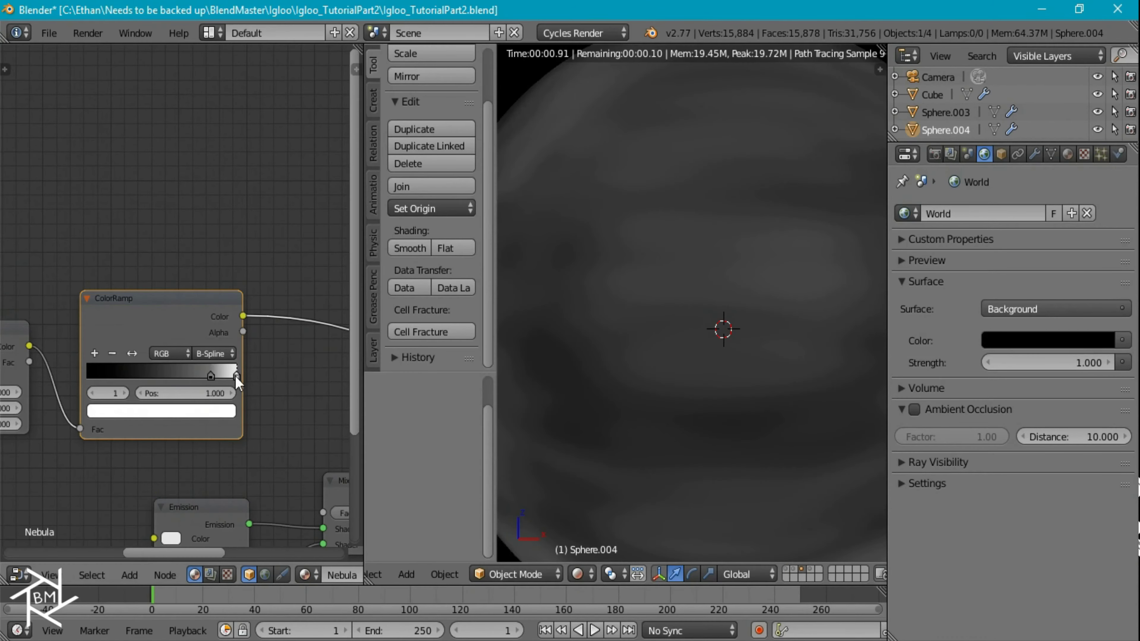
click(211, 377)
scroll(240, 331, down, 2)
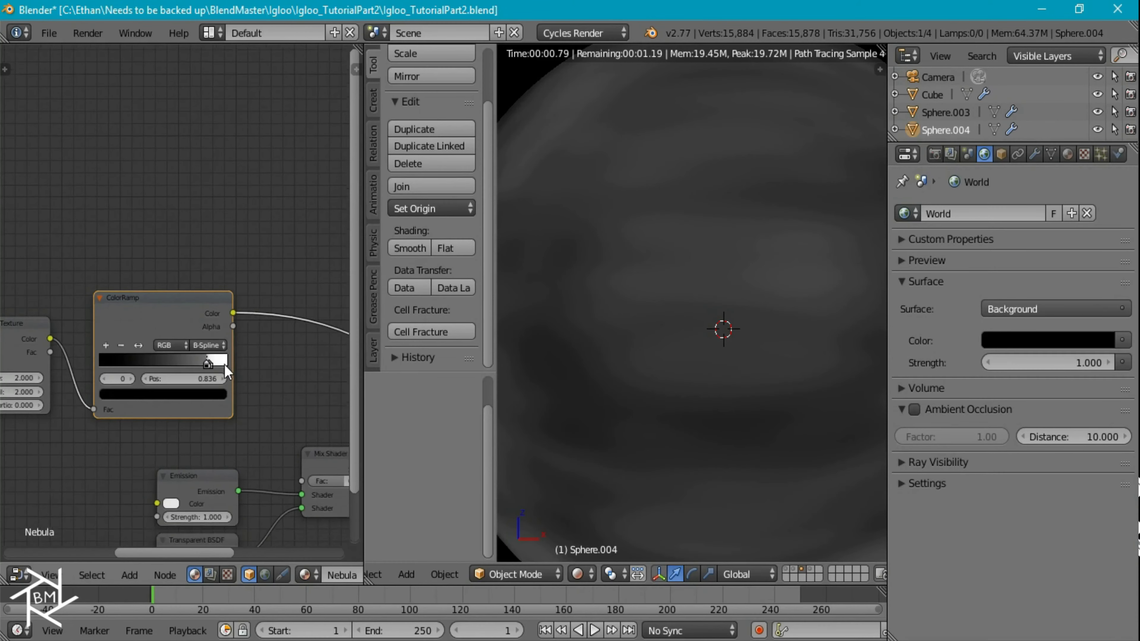
- Feed the ColorRamp's Color into the Mix Shader's Fac, tint the Emission light blue and preview the Mix Shader on the sphere
drag(225, 311, 284, 454)
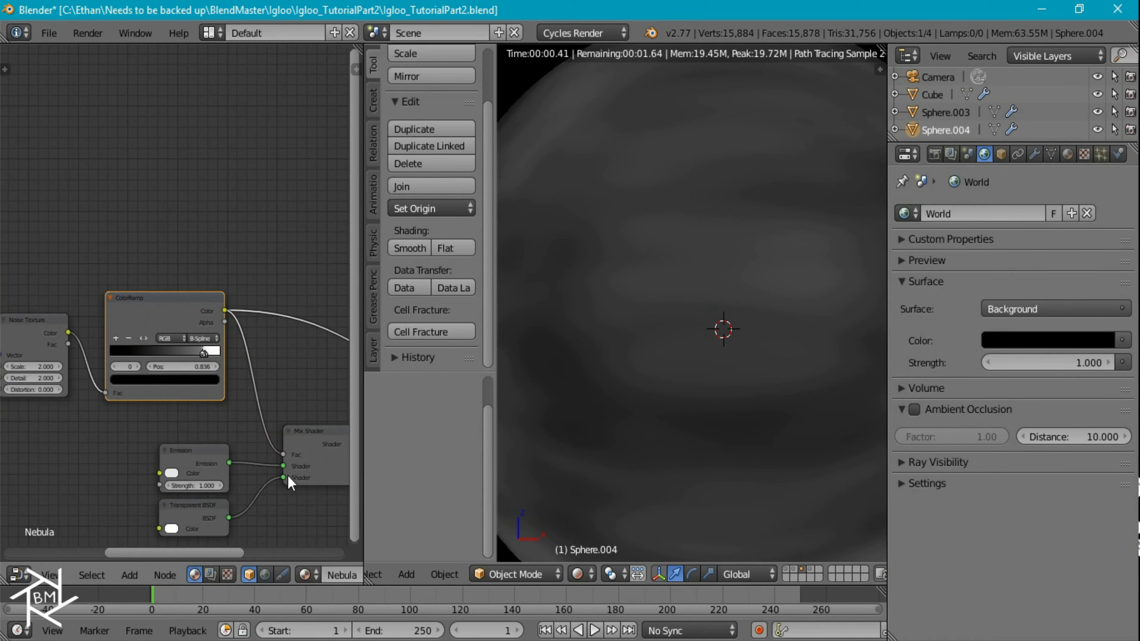
click(171, 471)
click(217, 350)
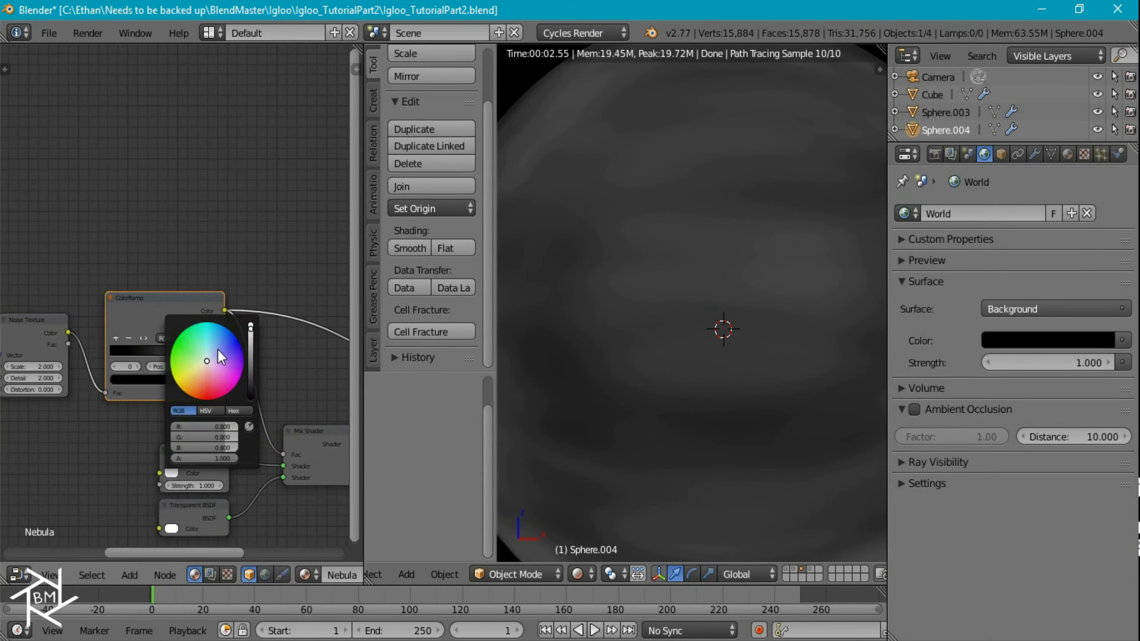
click(321, 443)
scroll(673, 361, down, 3)
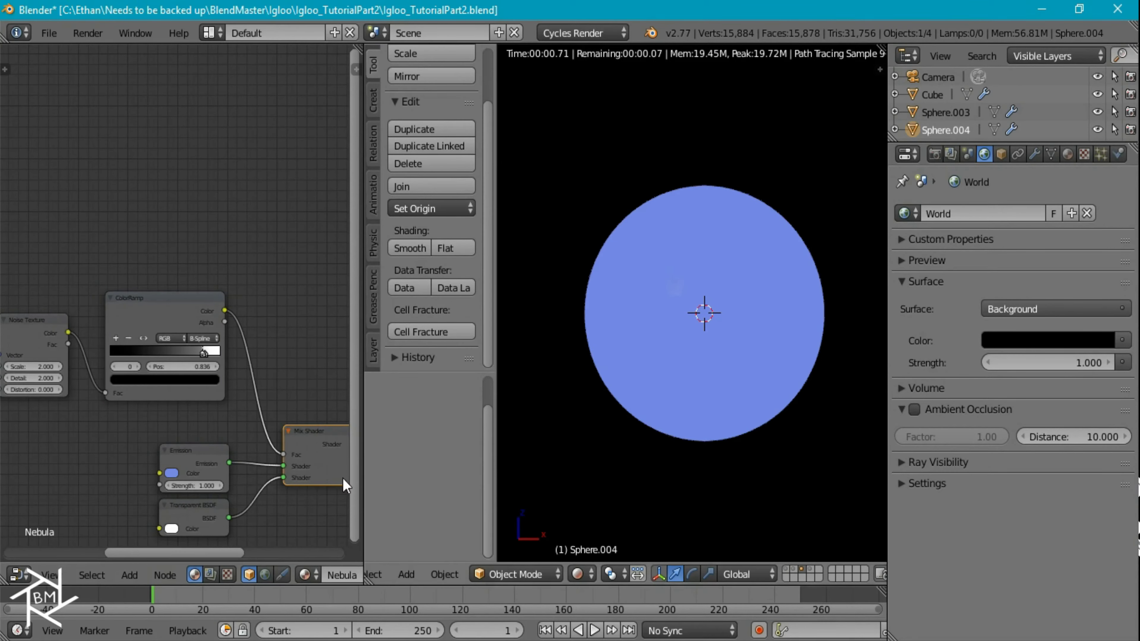
- Swap the Mix Shader's inputs so Transparent BSDF feeds the first shader slot and Emission the second, and check the sphere
scroll(345, 485, up, 3)
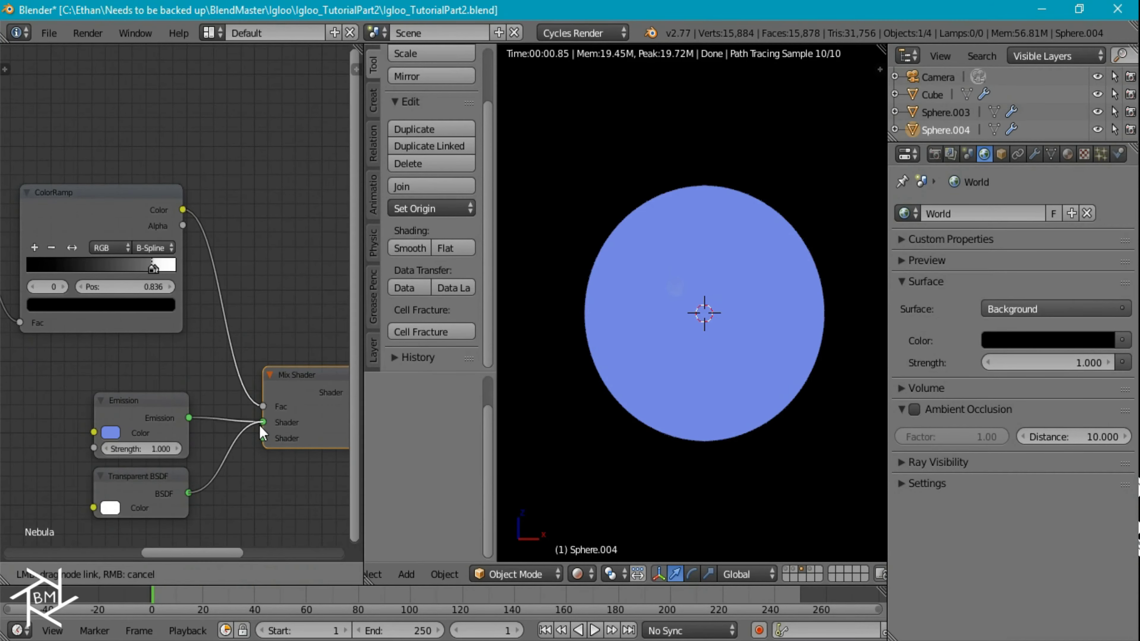
drag(263, 438, 263, 422)
scroll(700, 358, up, 4)
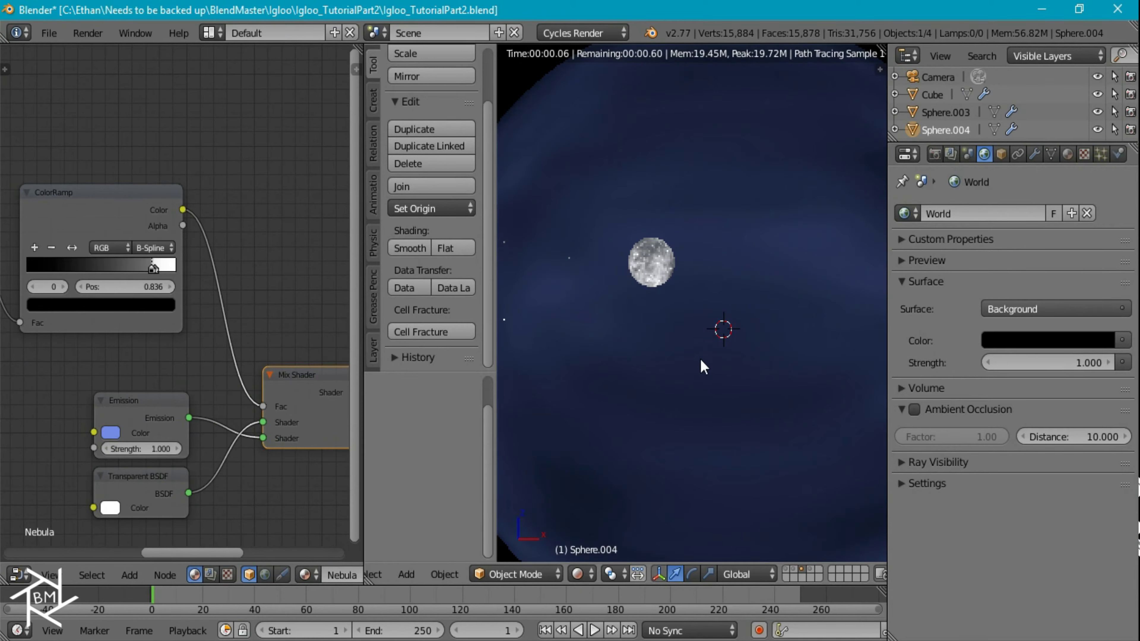
scroll(646, 324, down, 5)
scroll(176, 295, up, 2)
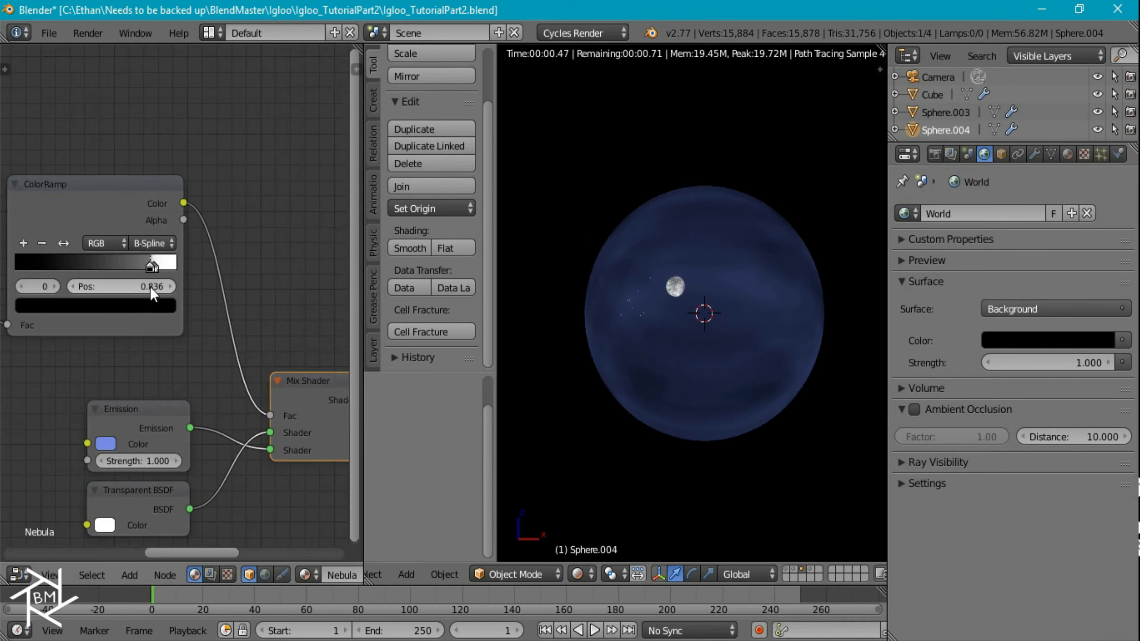
- Change the ColorRamp's interpolation to Ease with the black stop at 0.345, after trying Linear with it at 0.950
click(144, 262)
drag(156, 268, 167, 272)
click(166, 230)
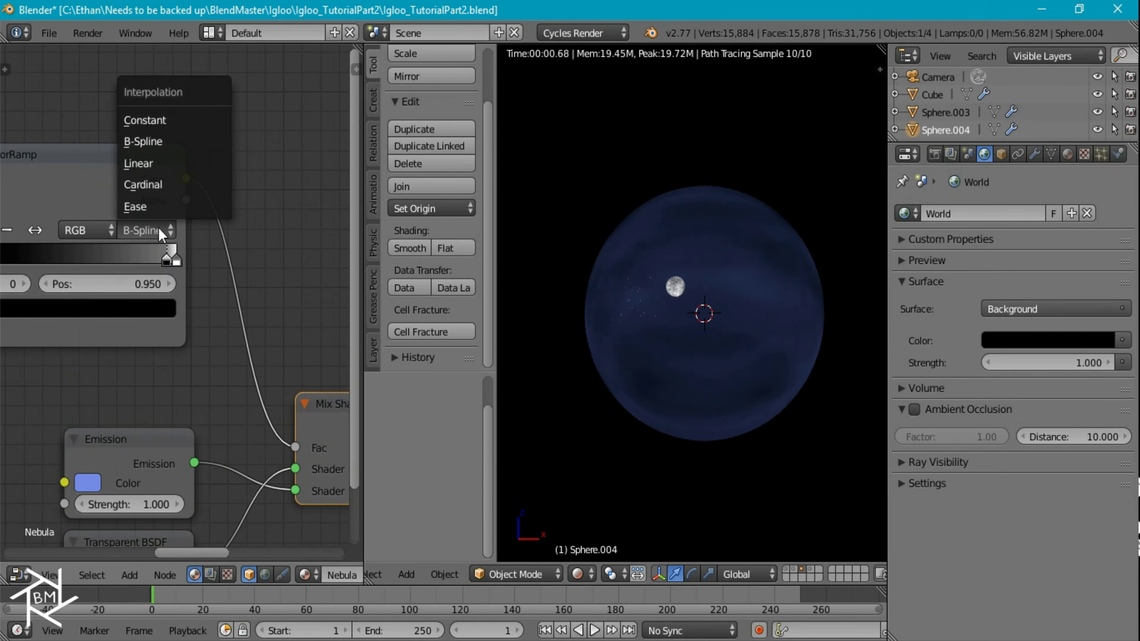
click(149, 165)
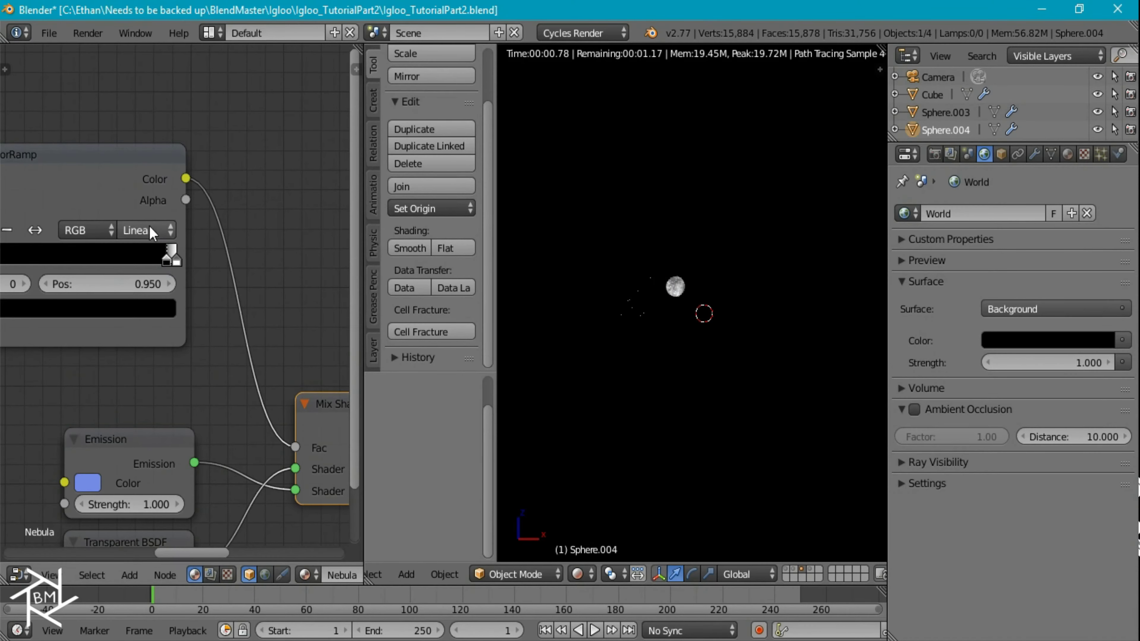
click(151, 233)
click(153, 204)
drag(164, 259, 46, 251)
- Preview the ColorRamp output on the sphere and set the Noise Texture's scale to 5
ctrl+shift+click(102, 188)
middle_drag(137, 292, 459, 353)
click(113, 347)
text(5)
key(Return)
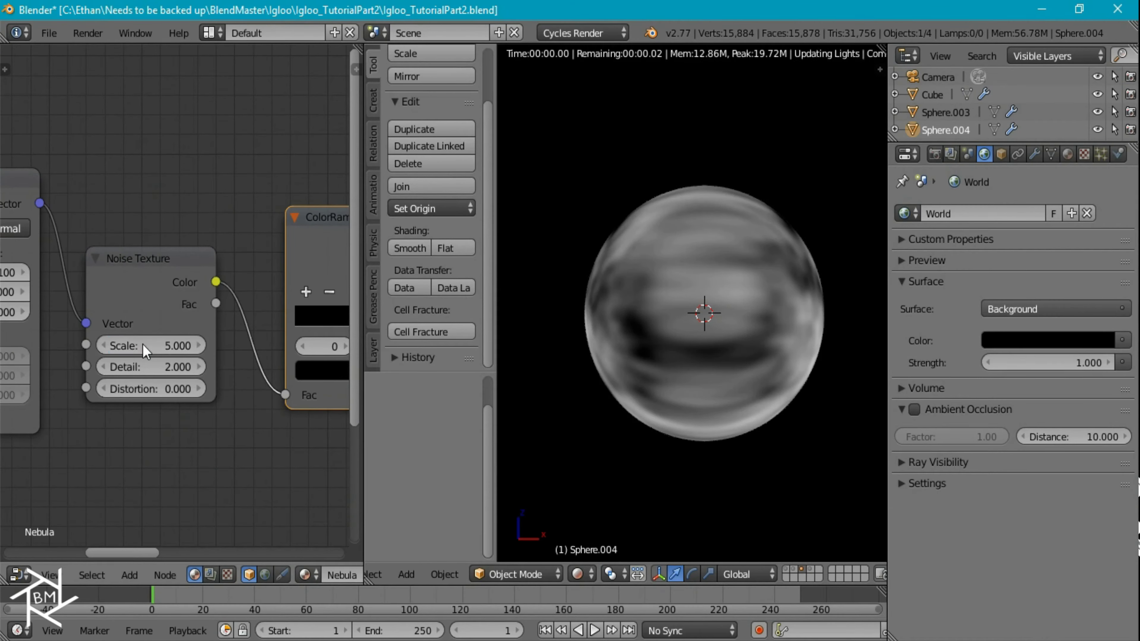
- Switch the sphere's preview back to the Mix Shader result
middle_drag(197, 349, 239, 299)
click(341, 412)
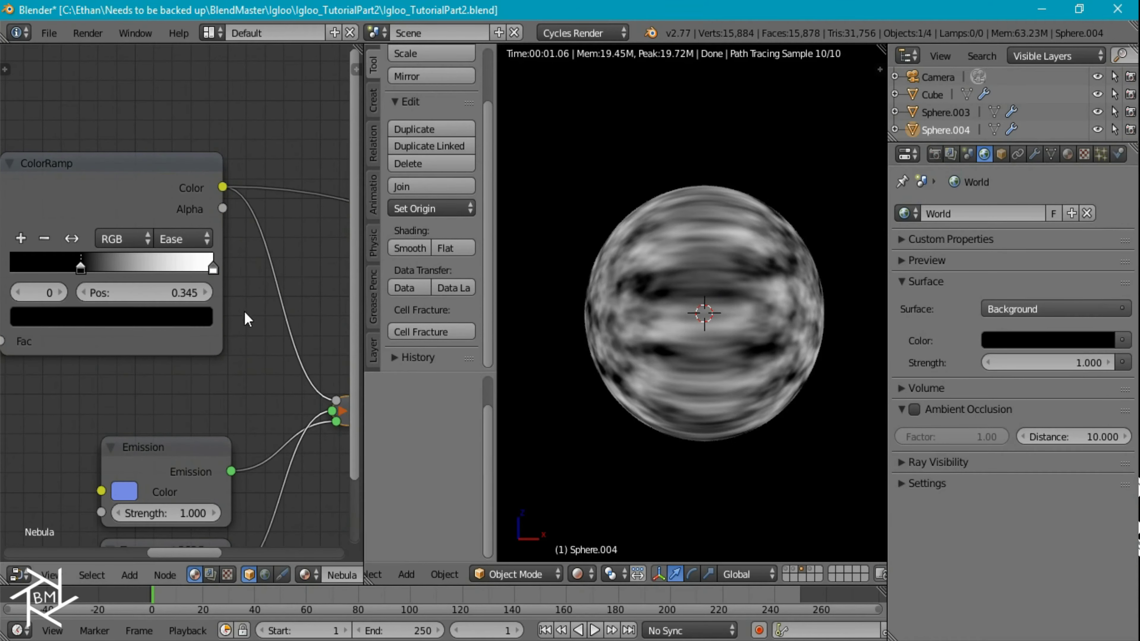
click(342, 412)
middle_drag(322, 442, 169, 387)
ctrl+shift+click(254, 404)
- Move the ColorRamp's black stop to 0.445 and darken its white stop to light grey
middle_drag(175, 286, 305, 389)
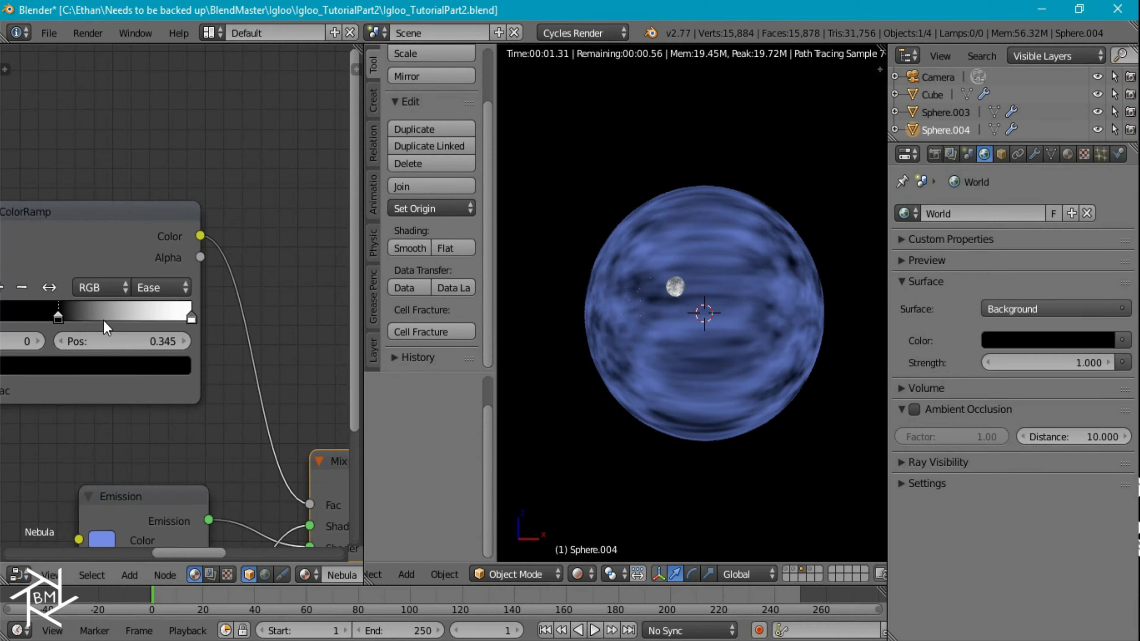
scroll(105, 323, up, 2)
mouse_move(50, 319)
mouse_down()
mouse_move(97, 320)
mouse_move(61, 312)
mouse_up()
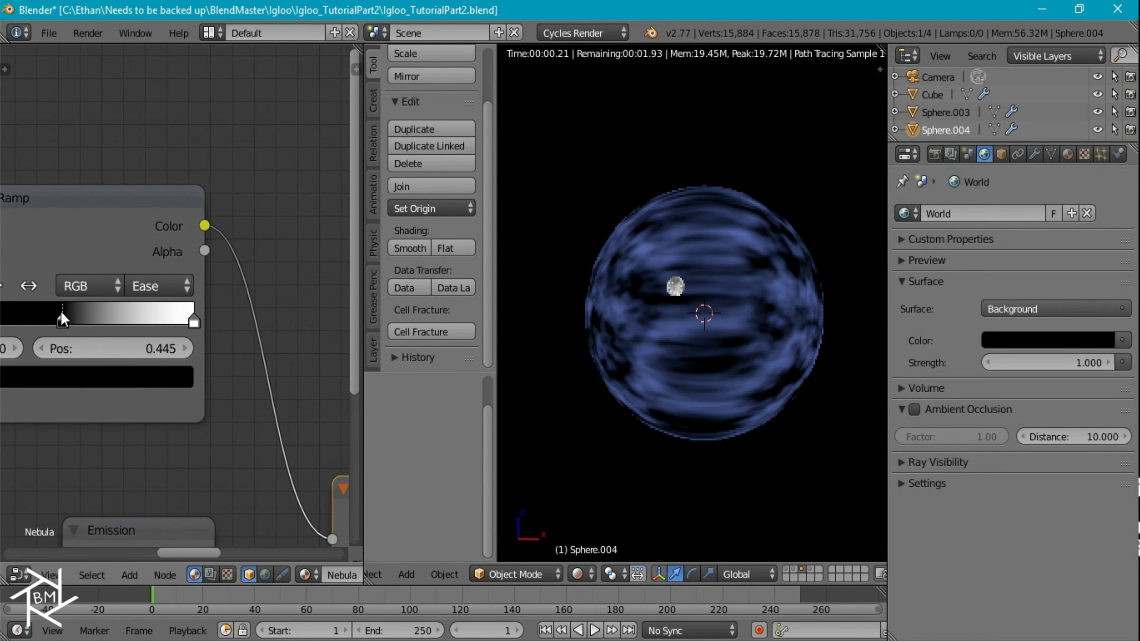
click(193, 322)
click(161, 372)
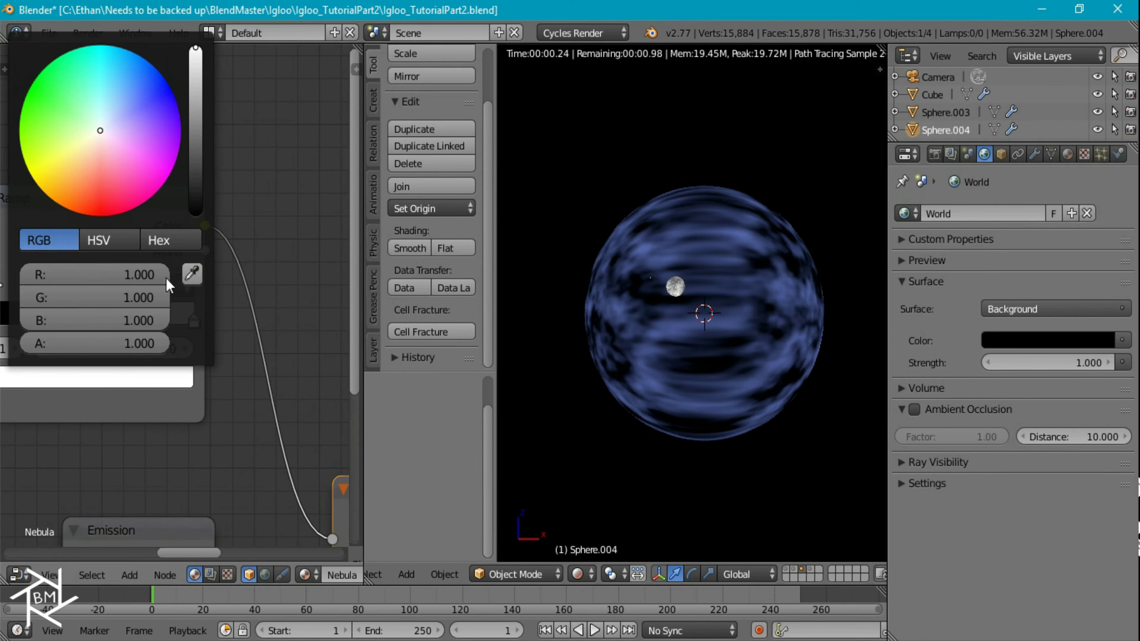
drag(195, 91, 198, 112)
- Look through the camera and rotate the nebula sphere about 140° around the global Z axis
key(KP_0)
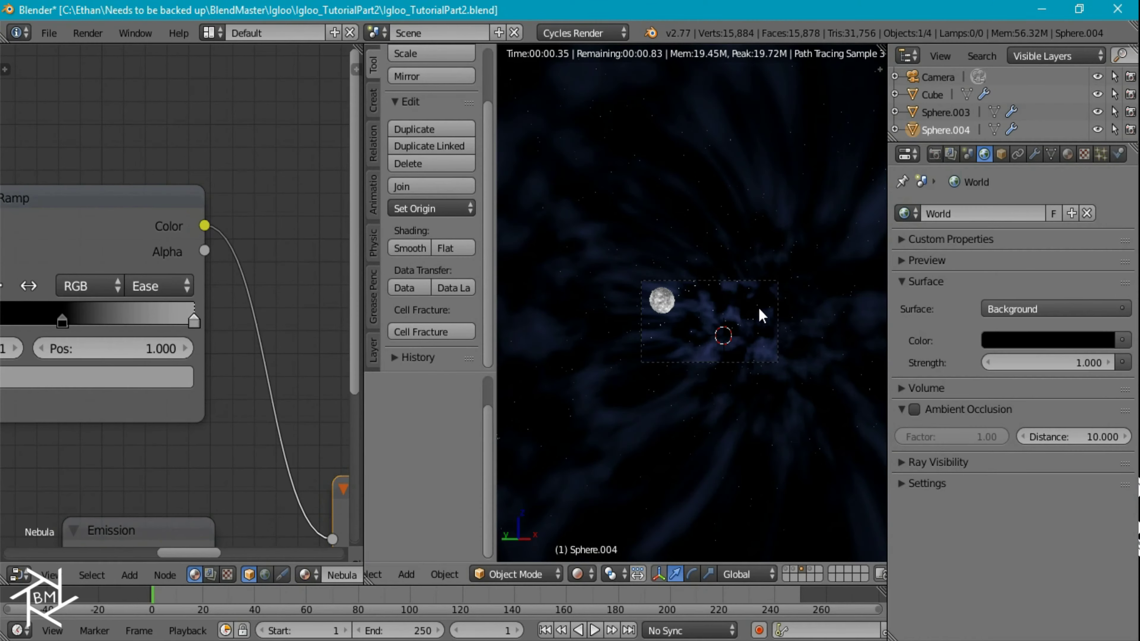
scroll(731, 332, up, 3)
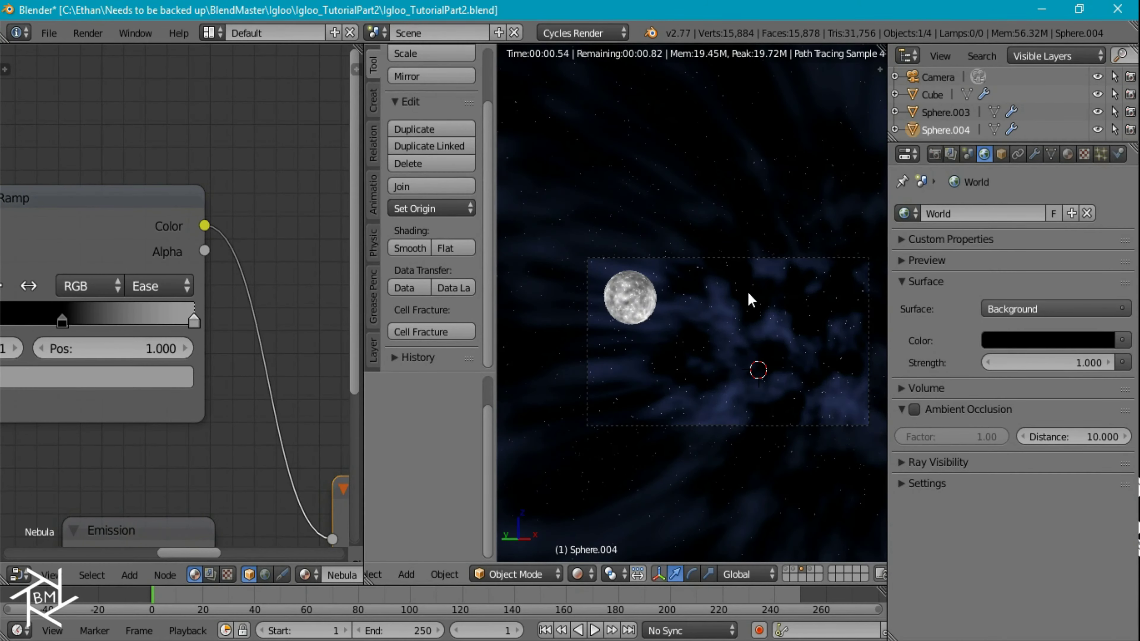
key(r)
key(z)
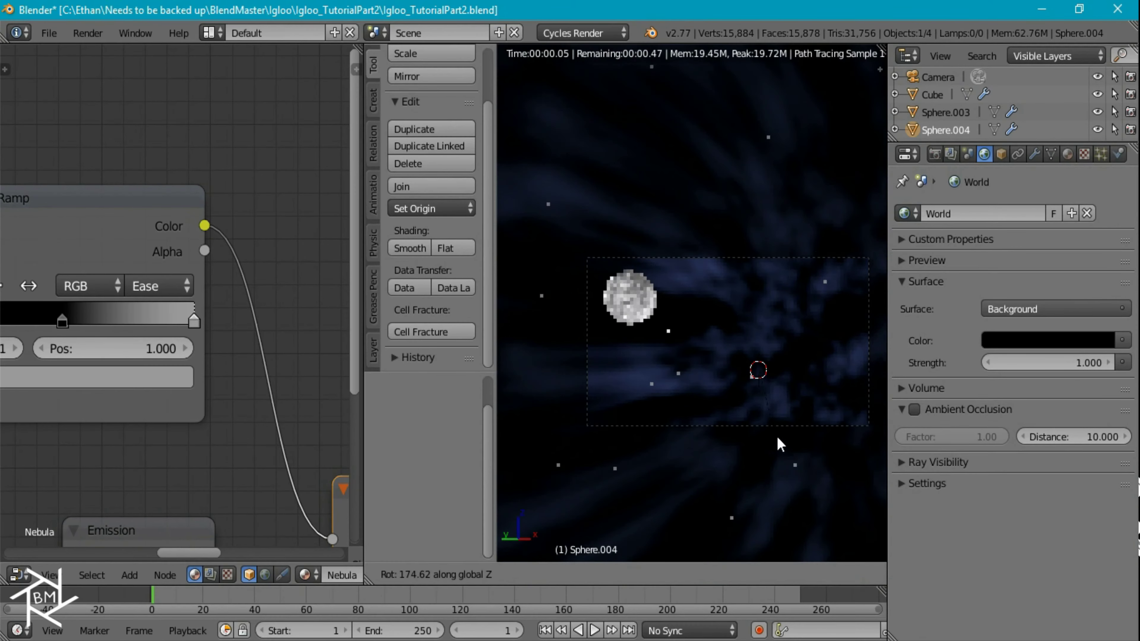
click(796, 404)
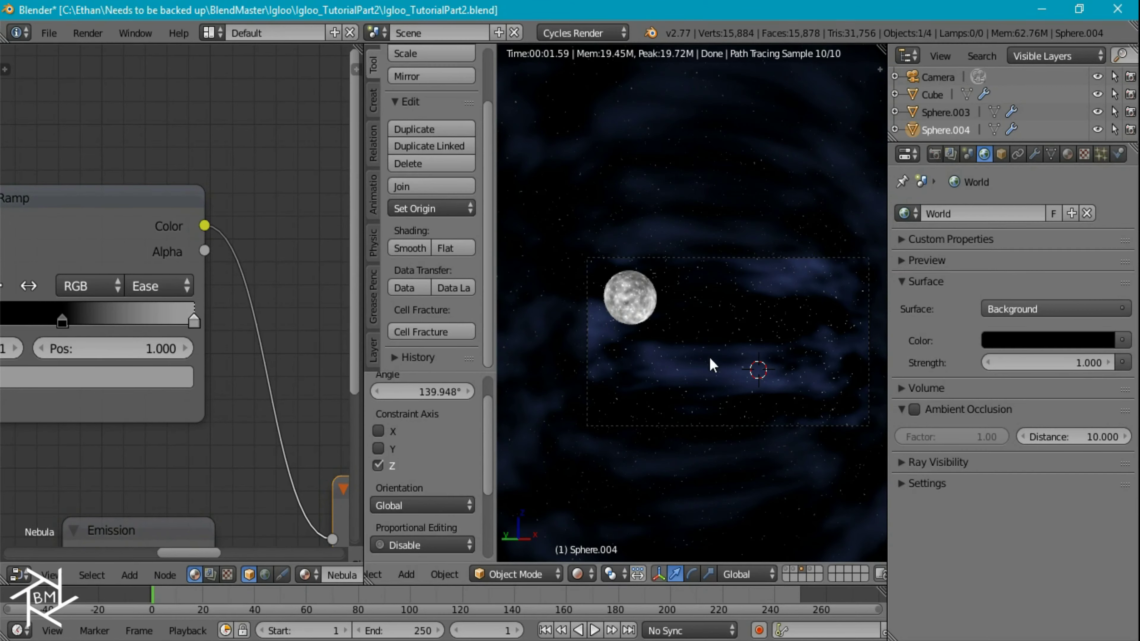
- Set the ColorRamp to B-Spline with the black stop at 0.891 and the end stop restored to full white
scroll(215, 324, down, 1)
click(180, 297)
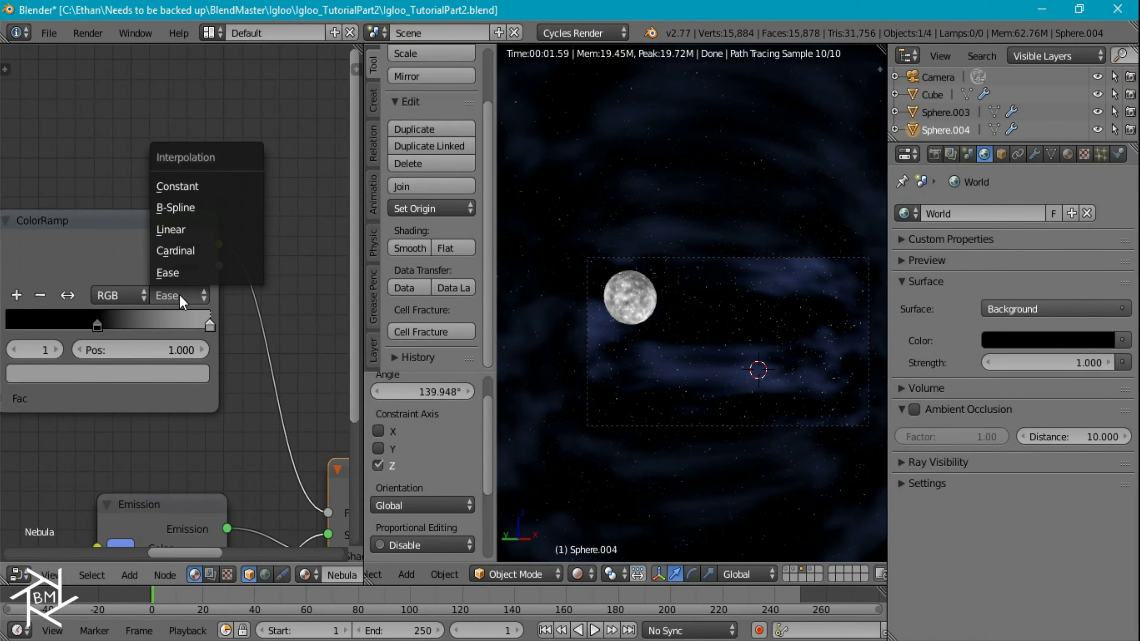
click(184, 207)
drag(90, 330, 153, 332)
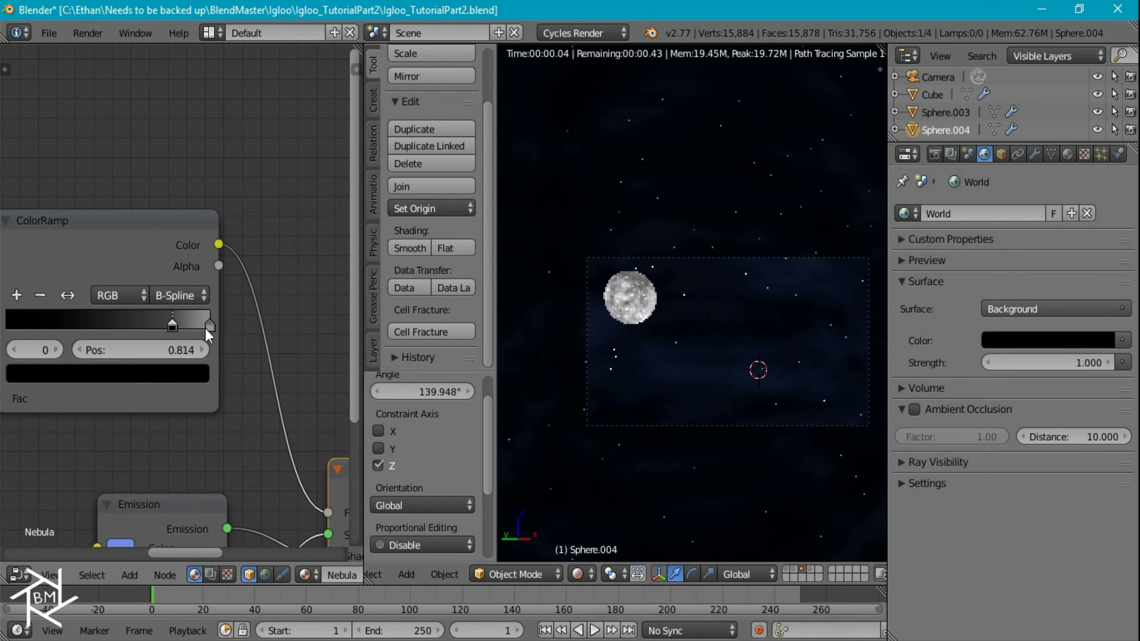
click(207, 326)
click(172, 373)
drag(173, 112, 169, 93)
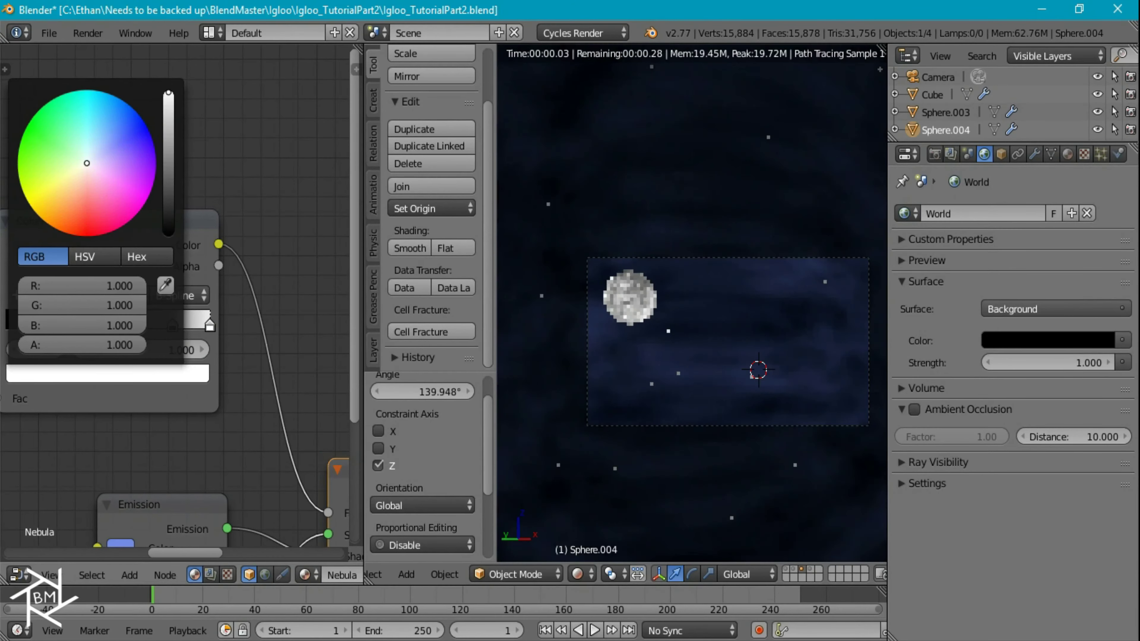
drag(175, 330, 191, 327)
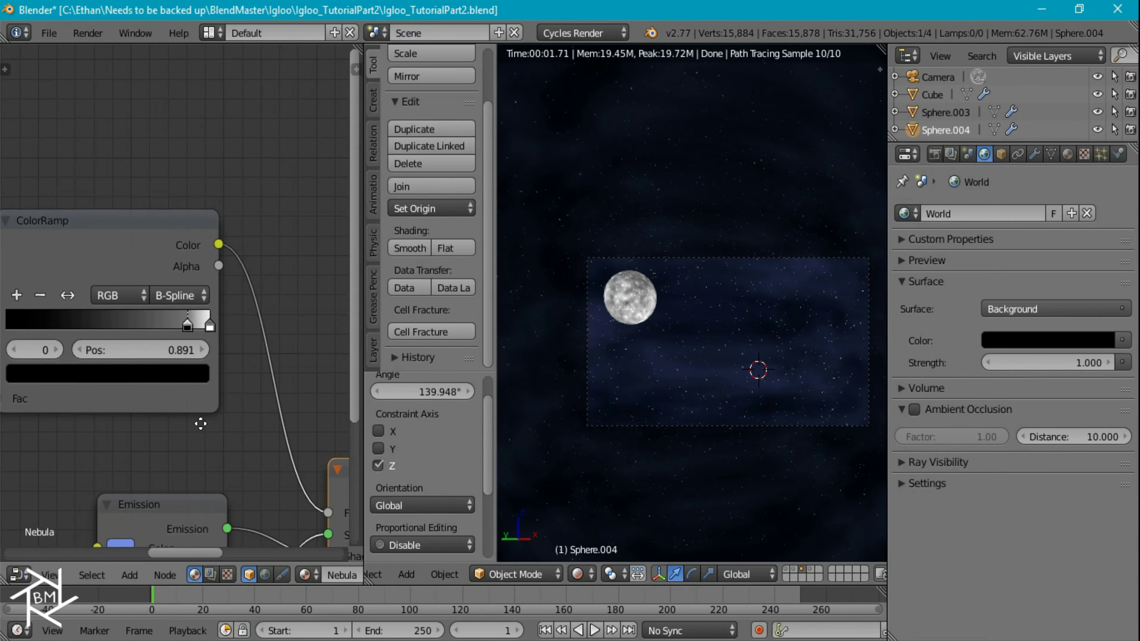
- Set the Emission color to a saturated blue with R 0.000, G 0.239 and B 1.000
middle_drag(191, 327, 164, 146)
click(102, 375)
mouse_move(182, 92)
mouse_down()
mouse_move(177, 114)
mouse_move(240, 85)
mouse_up()
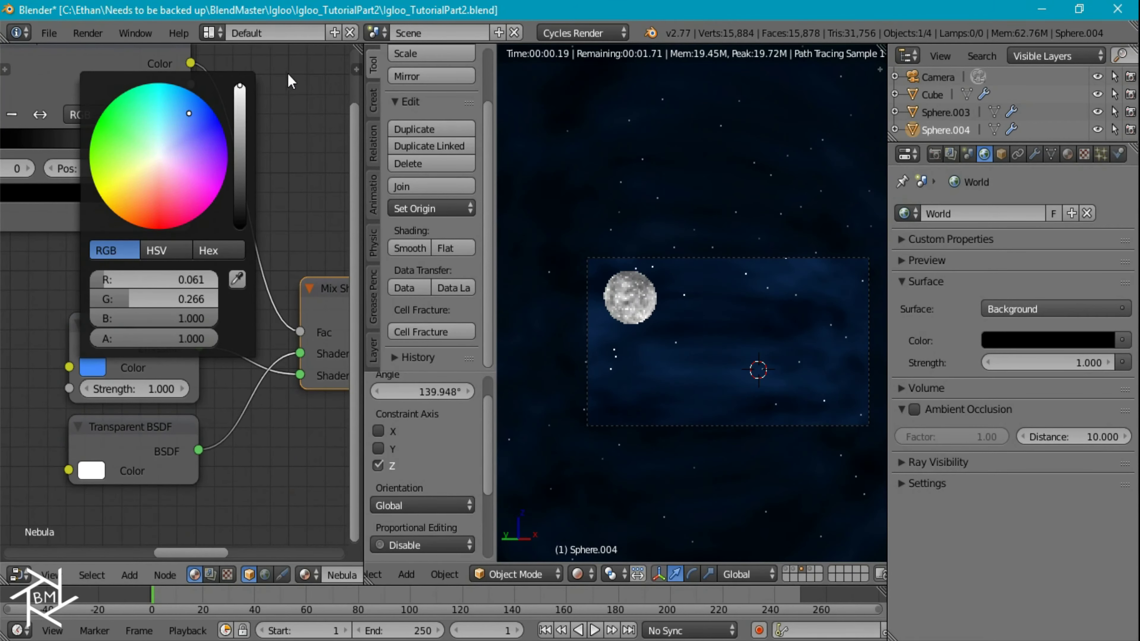
mouse_move(189, 113)
mouse_down()
mouse_move(179, 97)
mouse_move(191, 91)
mouse_up()
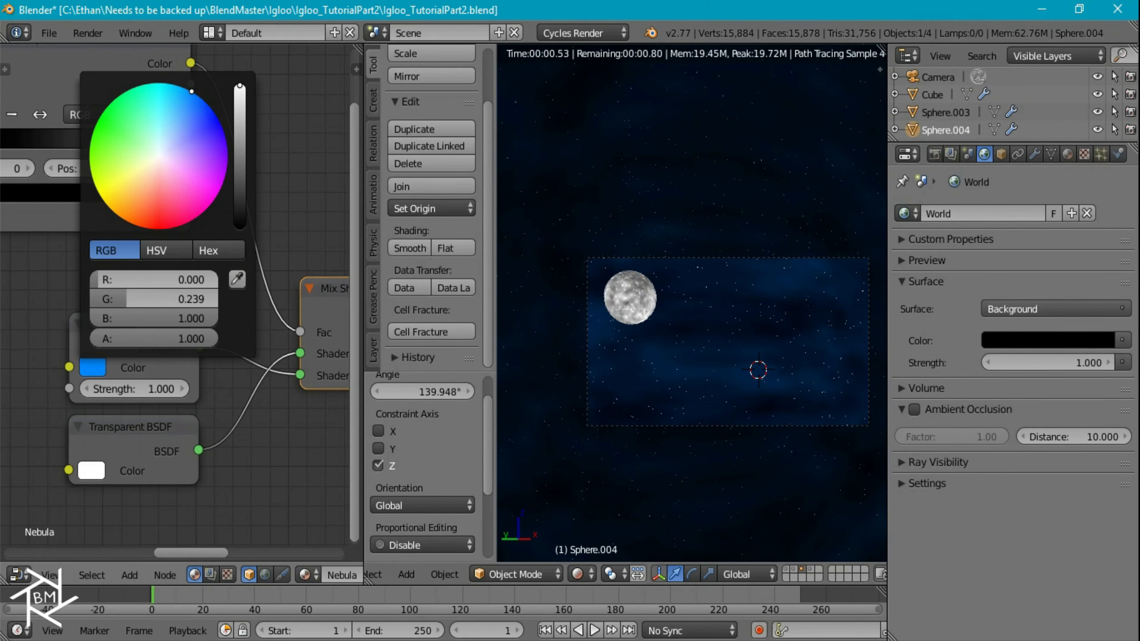
- Preview the intermediate nebula nodes on the sphere, from the Mapping vector to the greyscale ColorRamp output
middle_drag(265, 282, 278, 367)
ctrl+shift+click(109, 168)
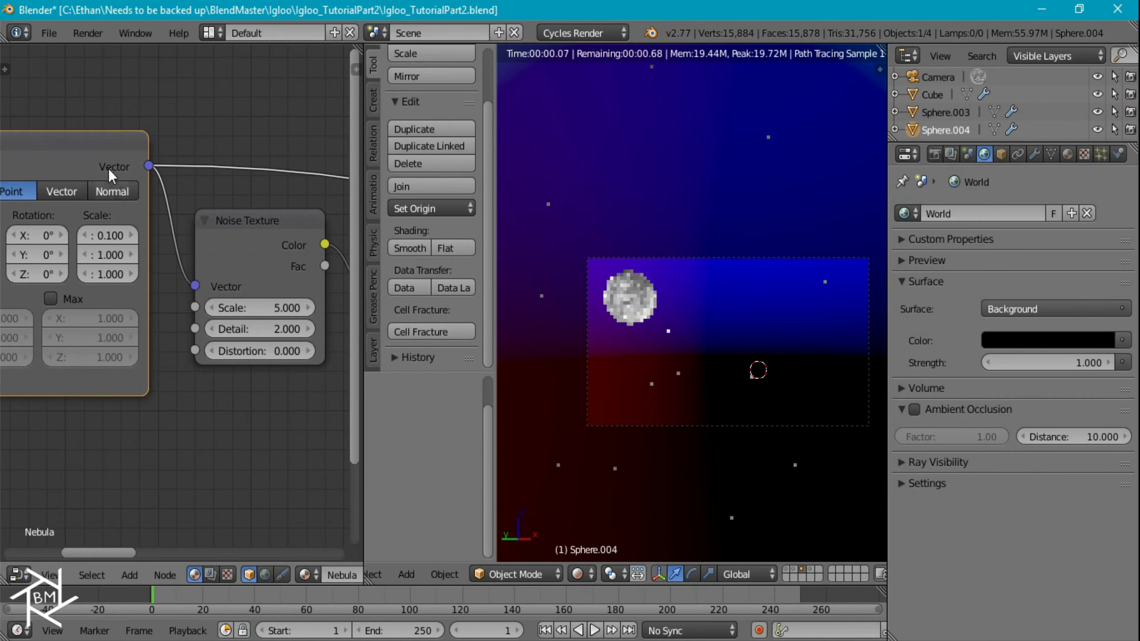
ctrl+shift+click(233, 225)
middle_drag(315, 258, 200, 266)
middle_drag(117, 304, 220, 408)
scroll(220, 407, up, 2)
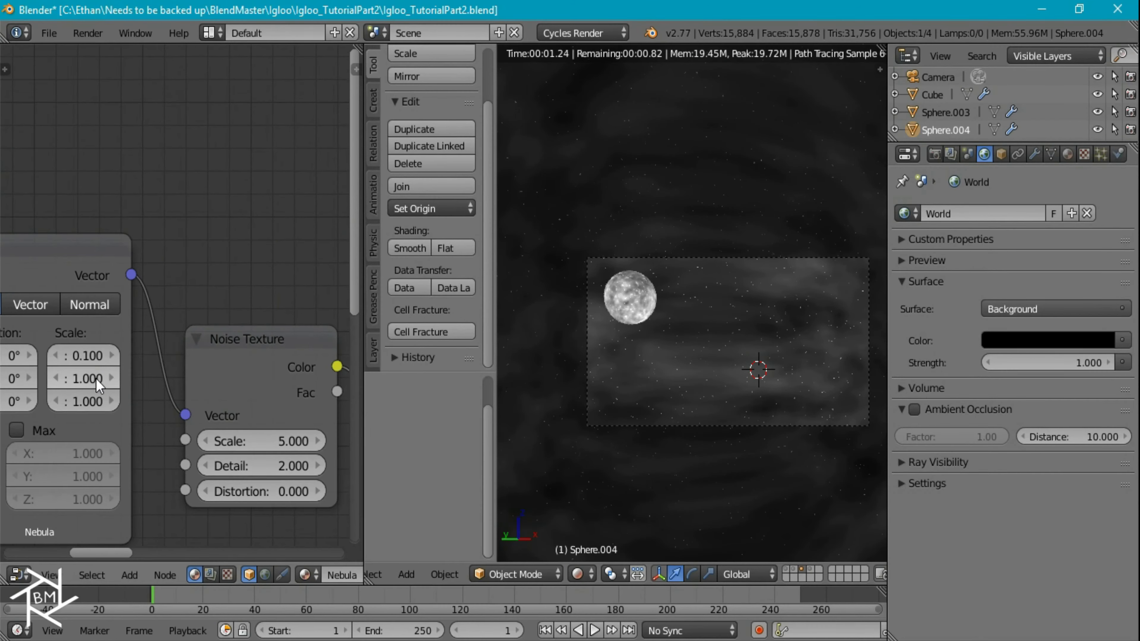
- Stretch the noise further by setting the Mapping node's X scale to 0.05, after trying 0.5
middle_drag(121, 376, 193, 376)
click(160, 353)
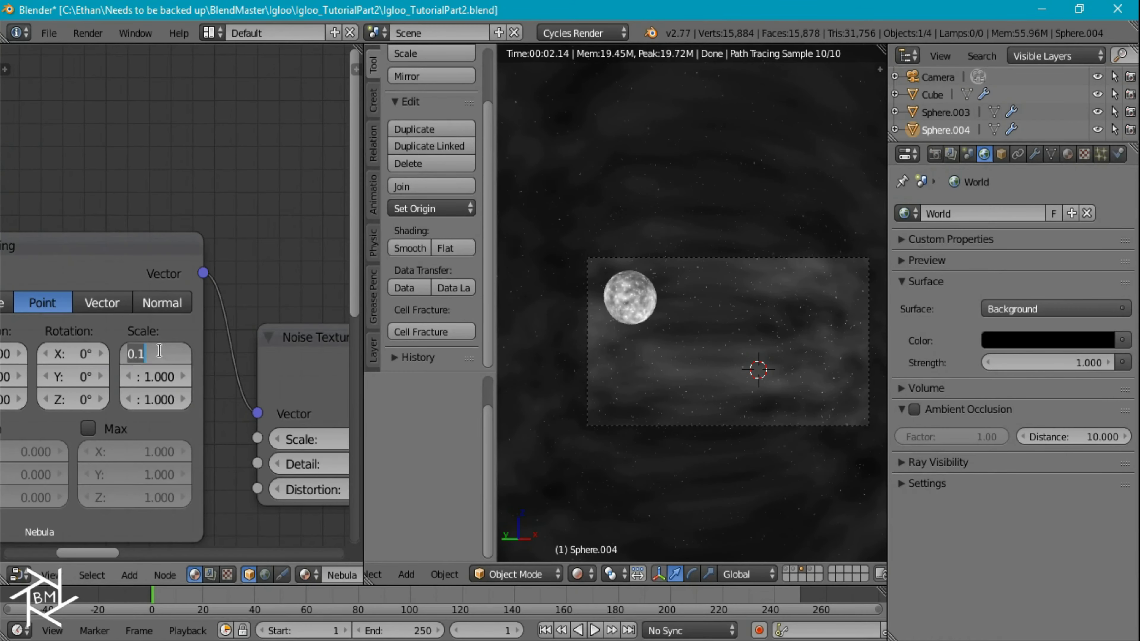
text(0.5)
key(Return)
click(159, 350)
text(.05)
key(Return)
- Step the preview along the node chain and show the final blue Mix Shader result on the sphere again
middle_drag(161, 352, 29, 343)
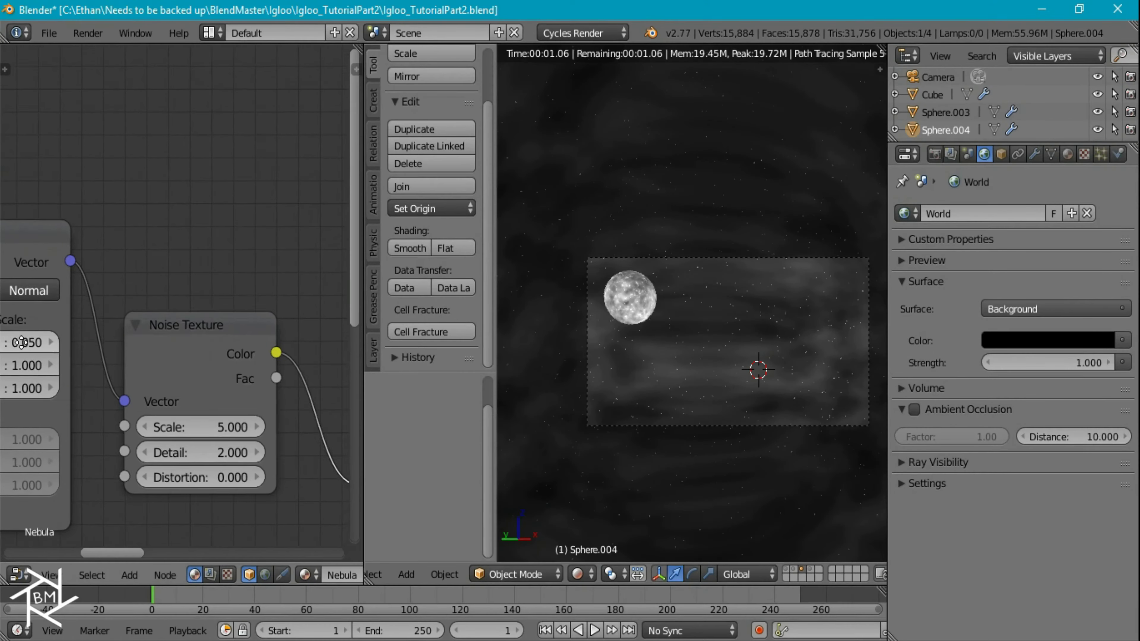
middle_drag(219, 344, 125, 314)
ctrl+shift+click(126, 314)
ctrl+shift+click(339, 300)
middle_drag(224, 308, 155, 239)
ctrl+shift+click(272, 452)
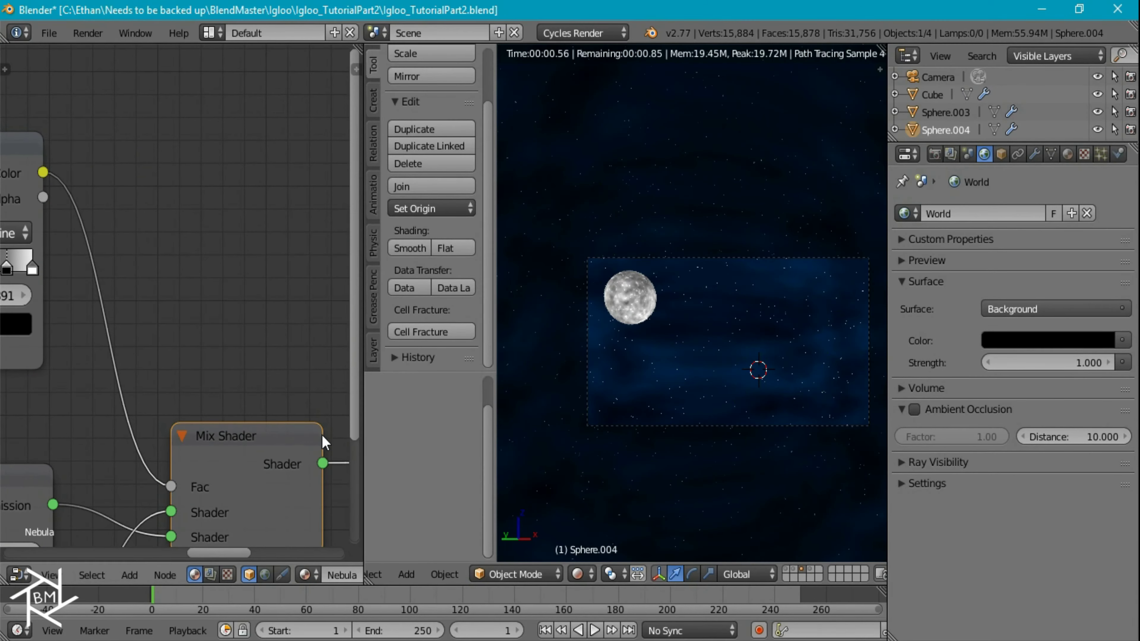
- Set the Noise Texture's distortion to 0.5, after trying 0.1, and preview the noise's Color output on the sphere
middle_drag(122, 308, 393, 291)
middle_drag(34, 299, 238, 276)
click(102, 307)
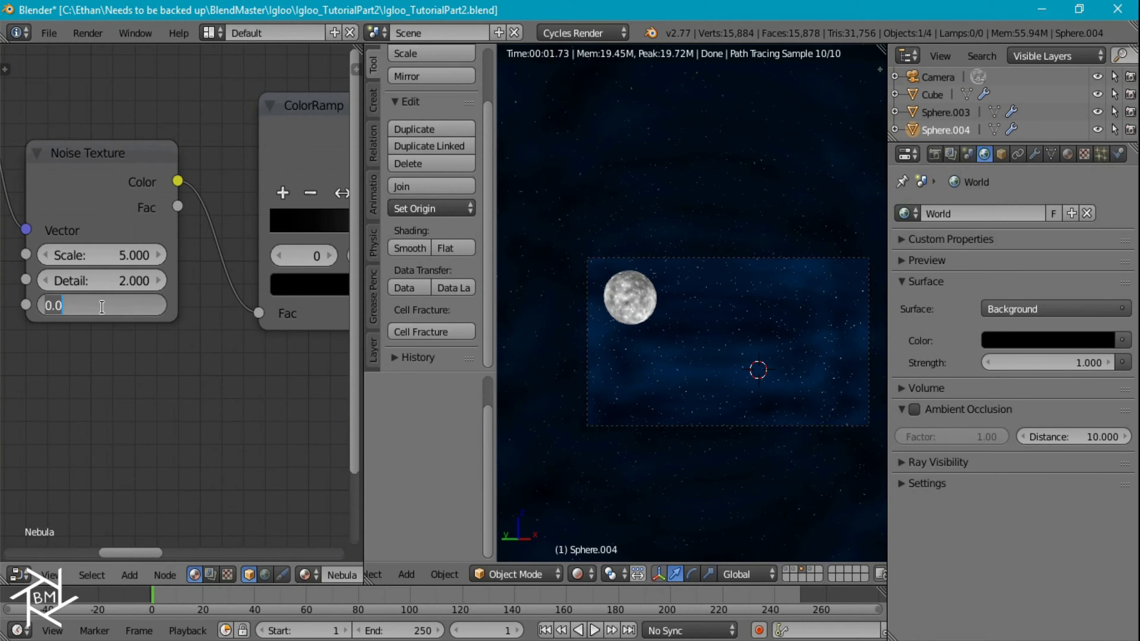
text(.1)
key(Return)
click(102, 307)
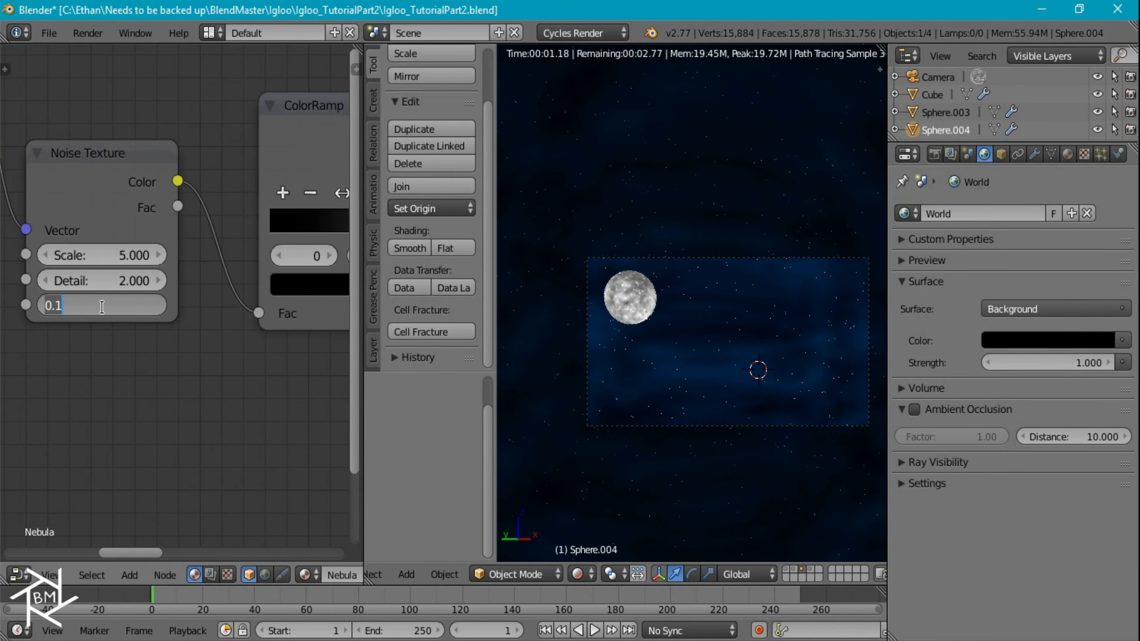
text(.5)
key(Return)
click(111, 196)
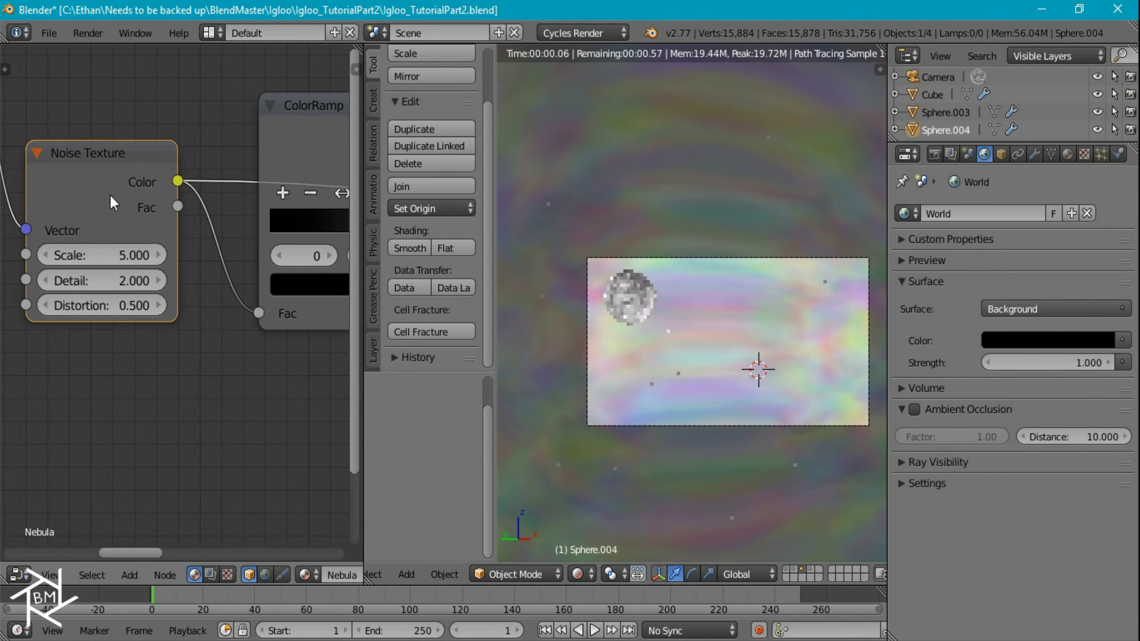
- Preview the ColorRamp's output on the sphere and set the Noise Texture's detail to 16
click(291, 129)
middle_drag(133, 289, 170, 300)
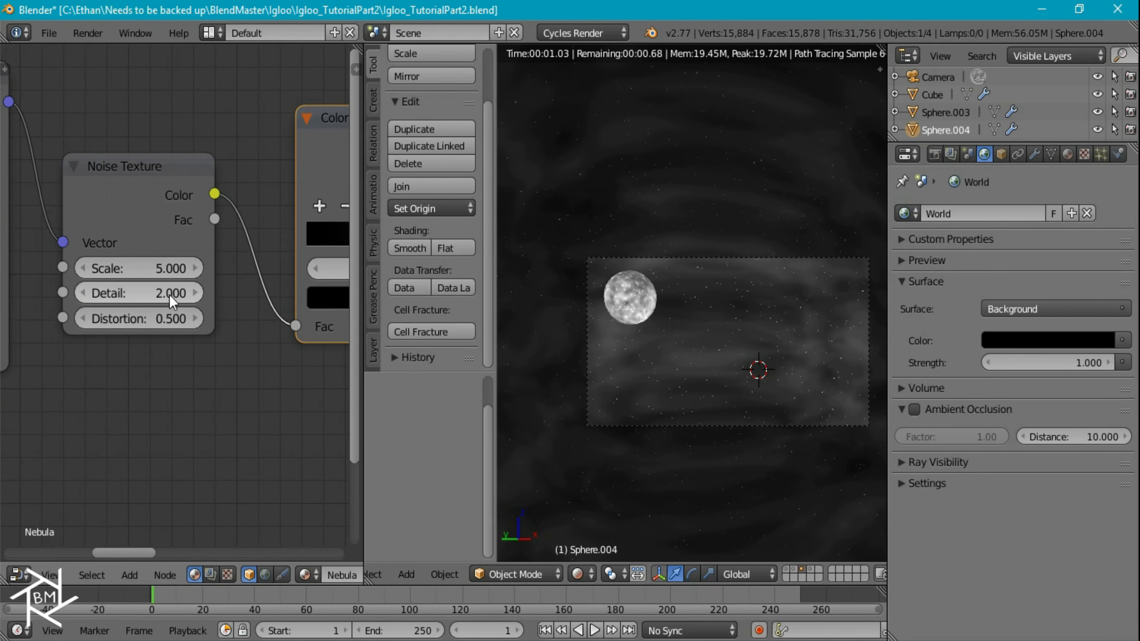
drag(135, 294, 271, 324)
right_click(136, 322)
- Try raising the Mapping node's Y scale to 3.6, and separately its Z scale to 3.4
scroll(60, 370, down, 3)
middle_drag(89, 374, 209, 388)
drag(135, 244, 179, 244)
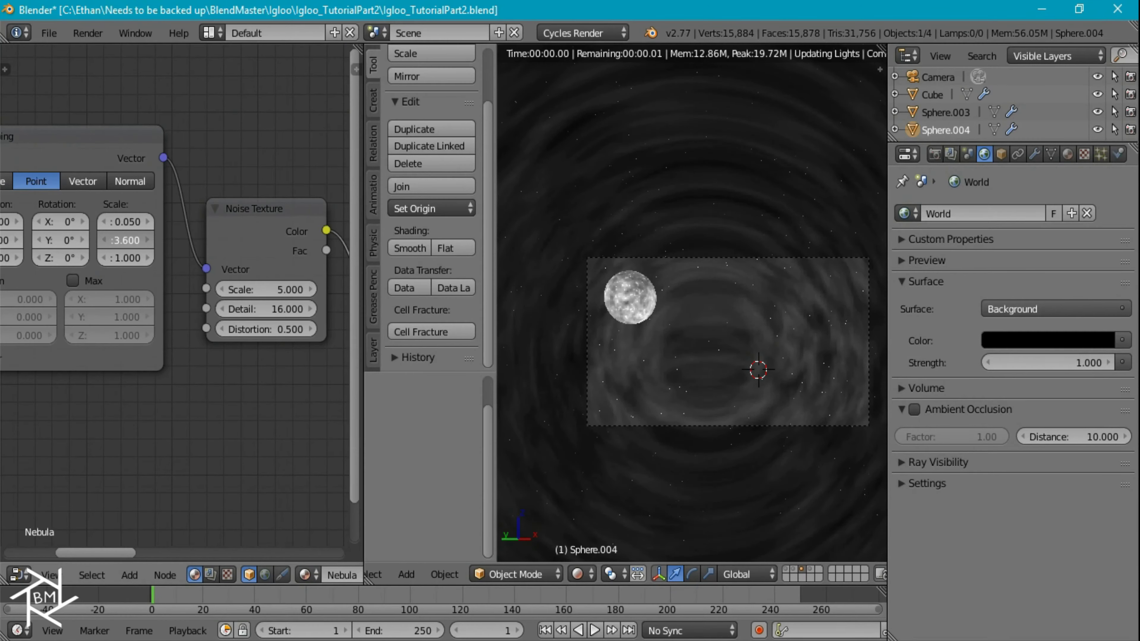
key(Escape)
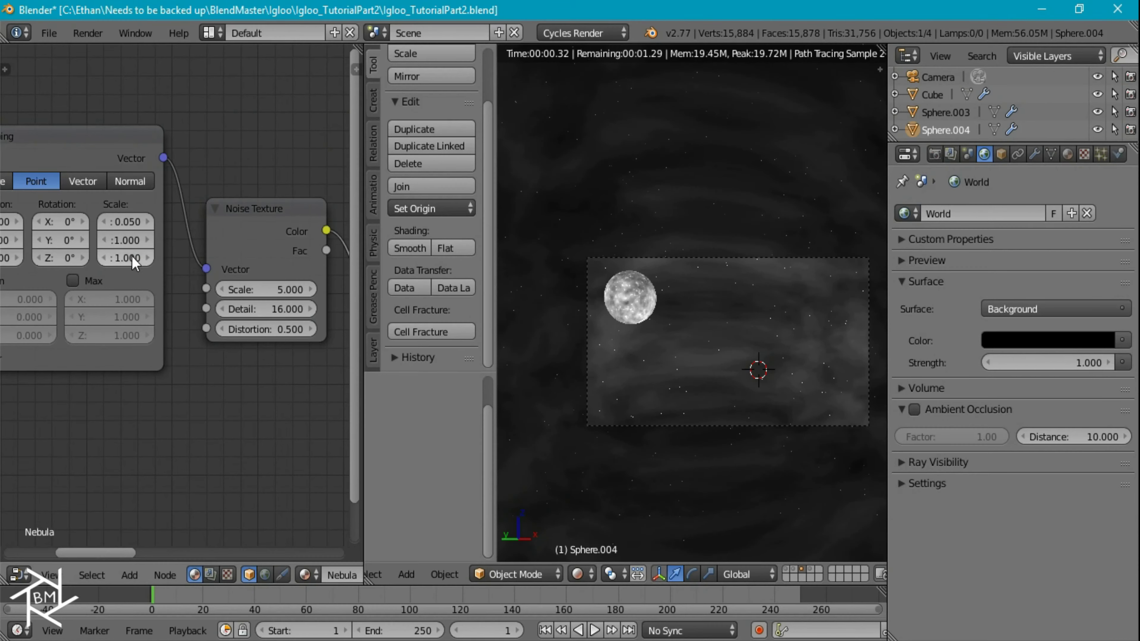
drag(125, 258, 153, 257)
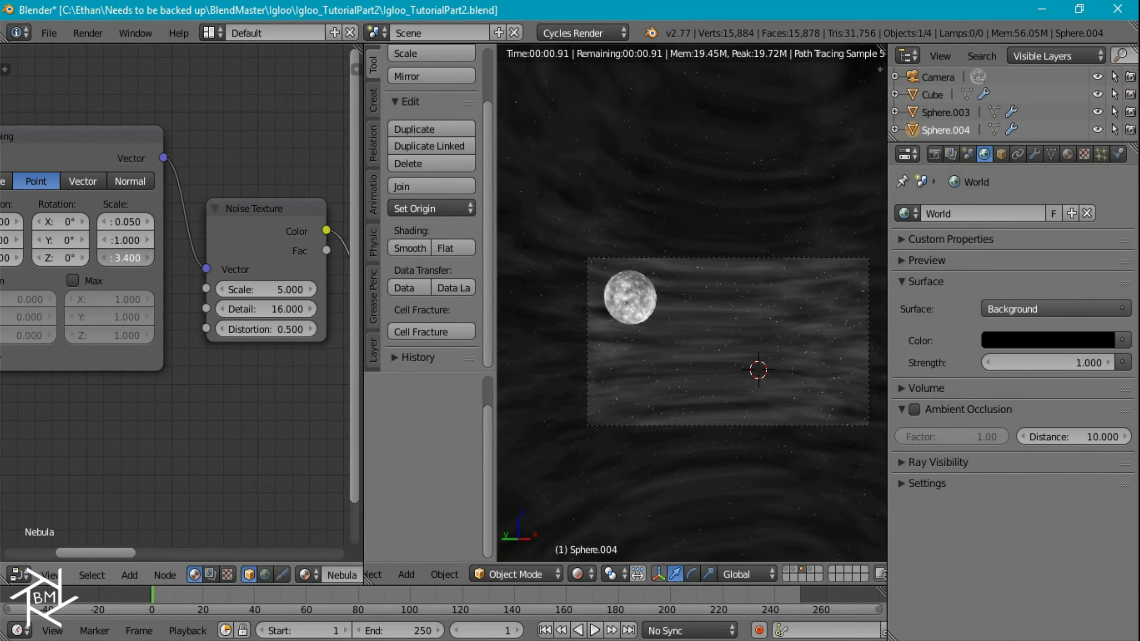
key(Escape)
- Preview the Mix Shader's blue result on the sphere and check it against the Mapping and Noise Texture settings
middle_drag(254, 365, 205, 337)
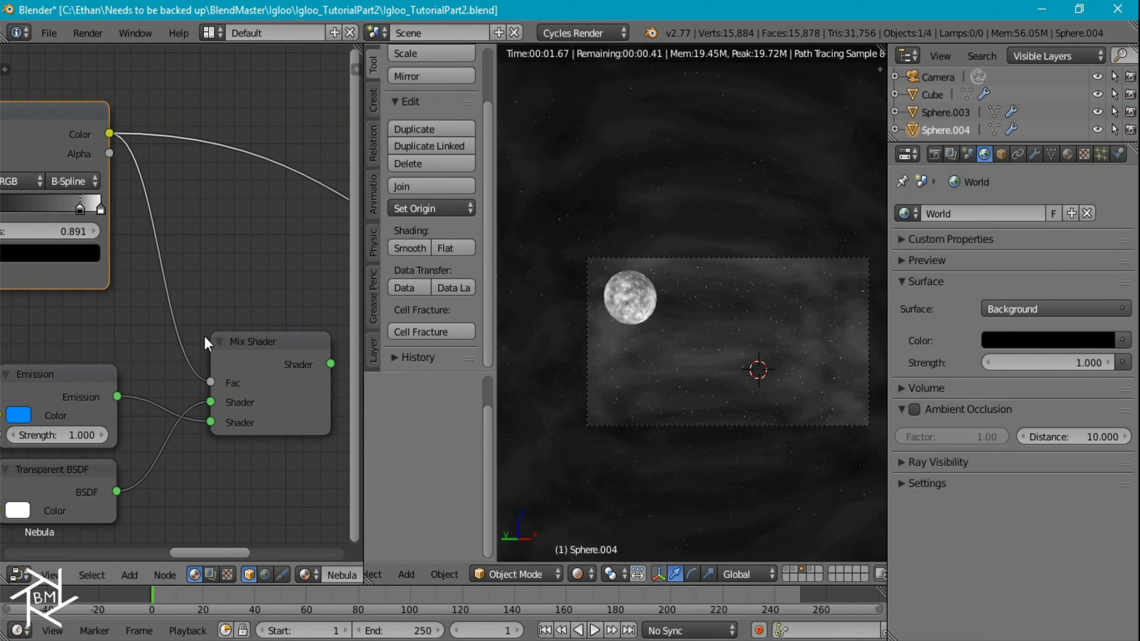
ctrl+shift+click(224, 348)
middle_drag(80, 297, 114, 300)
drag(103, 274, 124, 274)
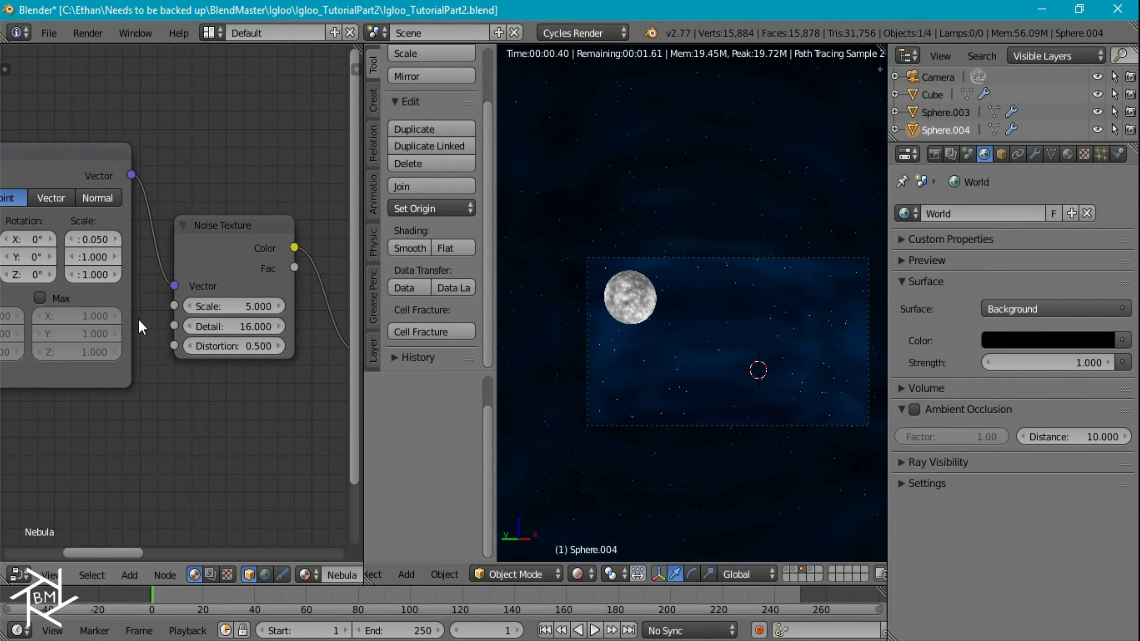
ctrl+scroll(186, 337, down, 8)
- Preview the ColorRamp and add a MixRGB node set to Multiply, feeding the ramp's Color into both colour inputs
click(130, 213)
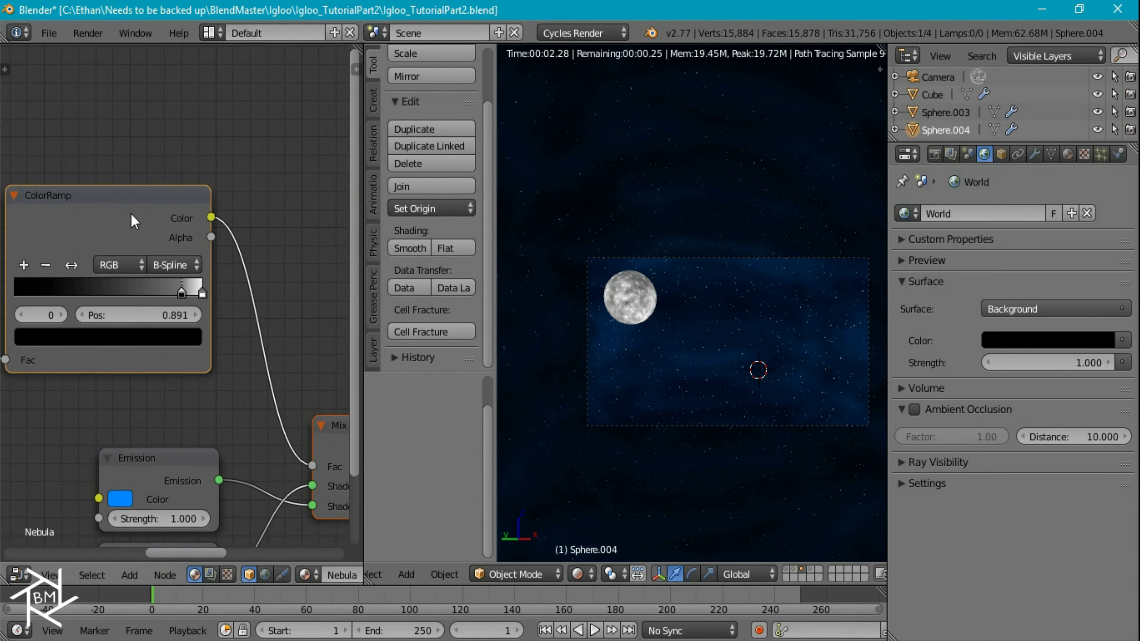
ctrl+shift+click(131, 214)
middle_drag(206, 232, 71, 276)
key(shift+a)
mouse_move(107, 231)
click(180, 226)
click(34, 220)
drag(31, 243, 128, 335)
click(159, 255)
click(161, 315)
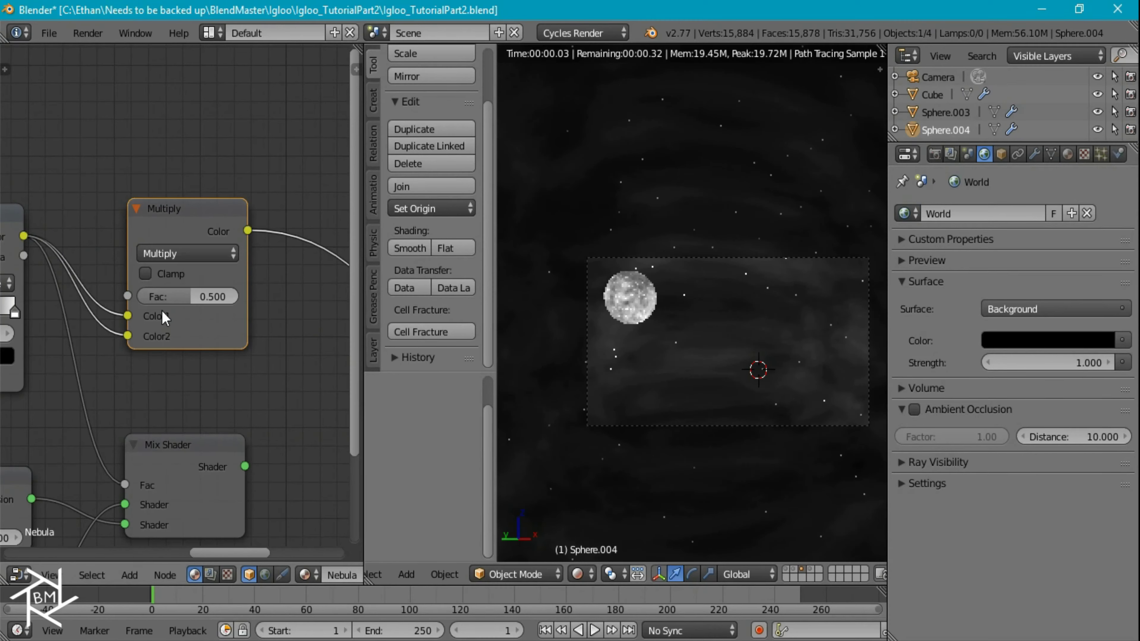
- Set the Multiply node's factor to 0.75, after trying 1.0
drag(178, 315, 261, 293)
scroll(223, 282, up, 2)
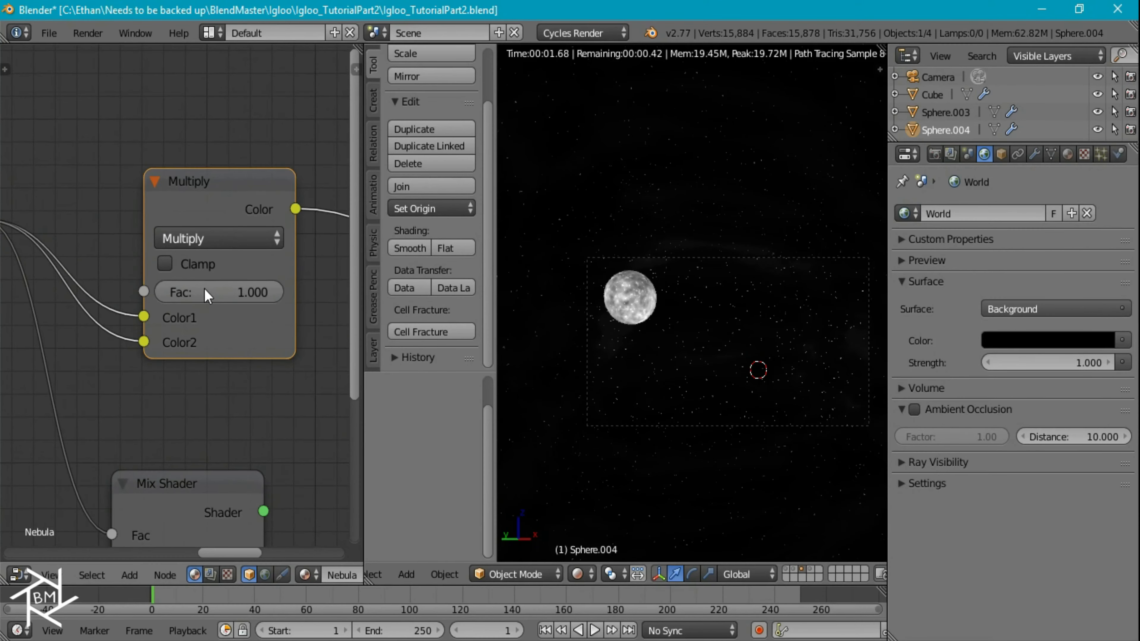
click(244, 288)
text(.75)
key(Return)
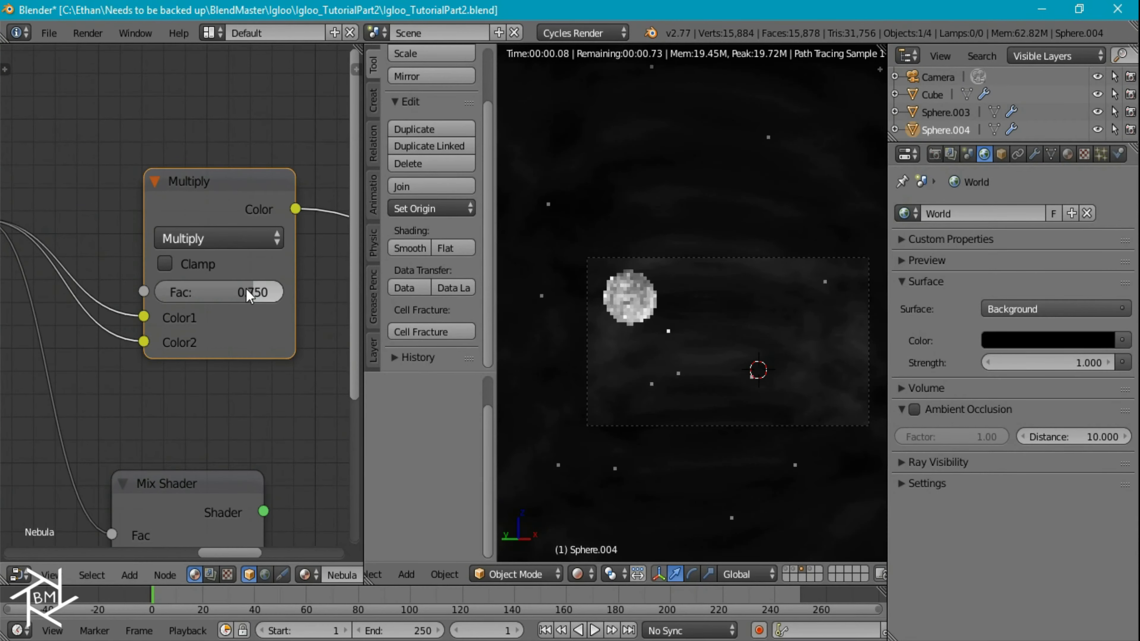
middle_drag(262, 283, 89, 276)
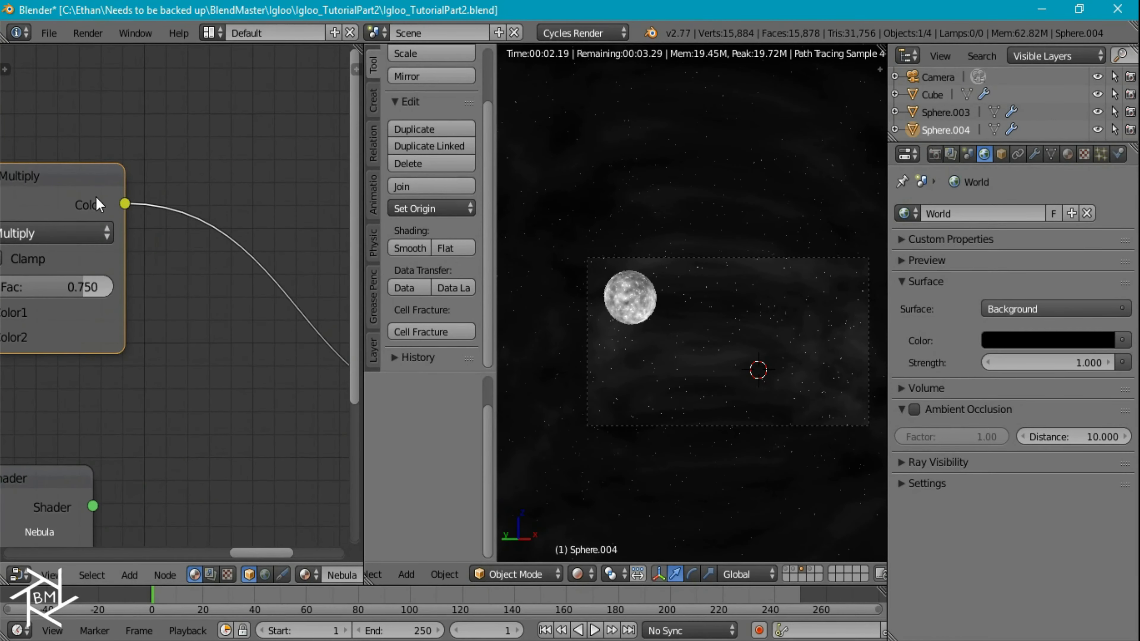
- Duplicate the Multiply node, change the copy to Add, and feed the Multiply Color into both of its colour inputs
key(shift+d)
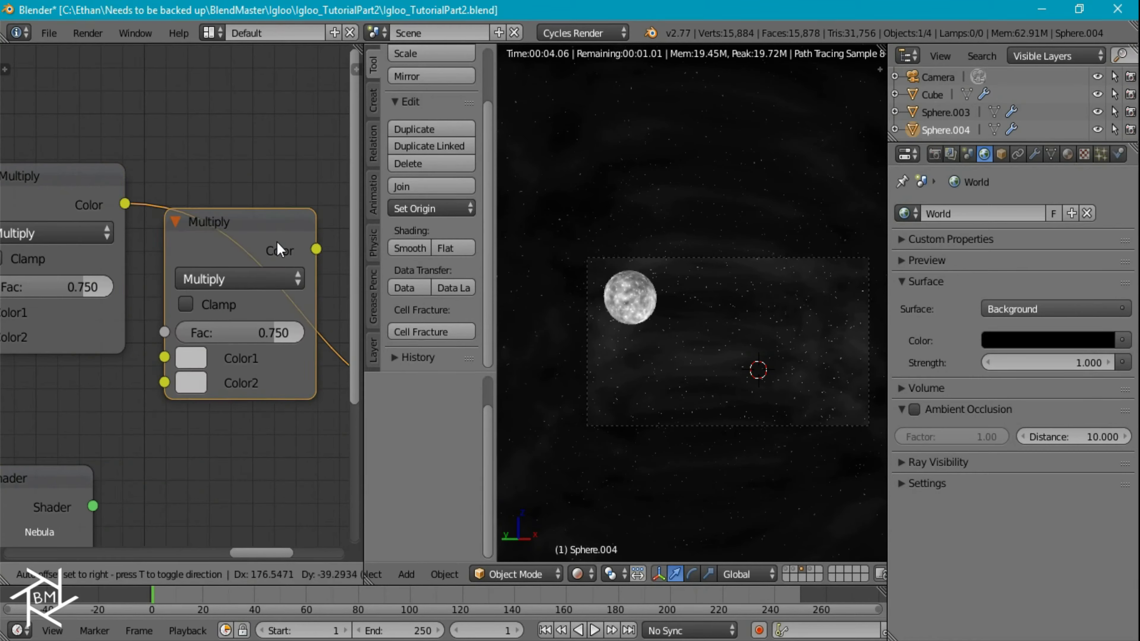
click(246, 236)
drag(124, 203, 170, 264)
drag(205, 364, 211, 370)
click(251, 268)
click(245, 318)
- Set the Add node's factor to 200
click(271, 321)
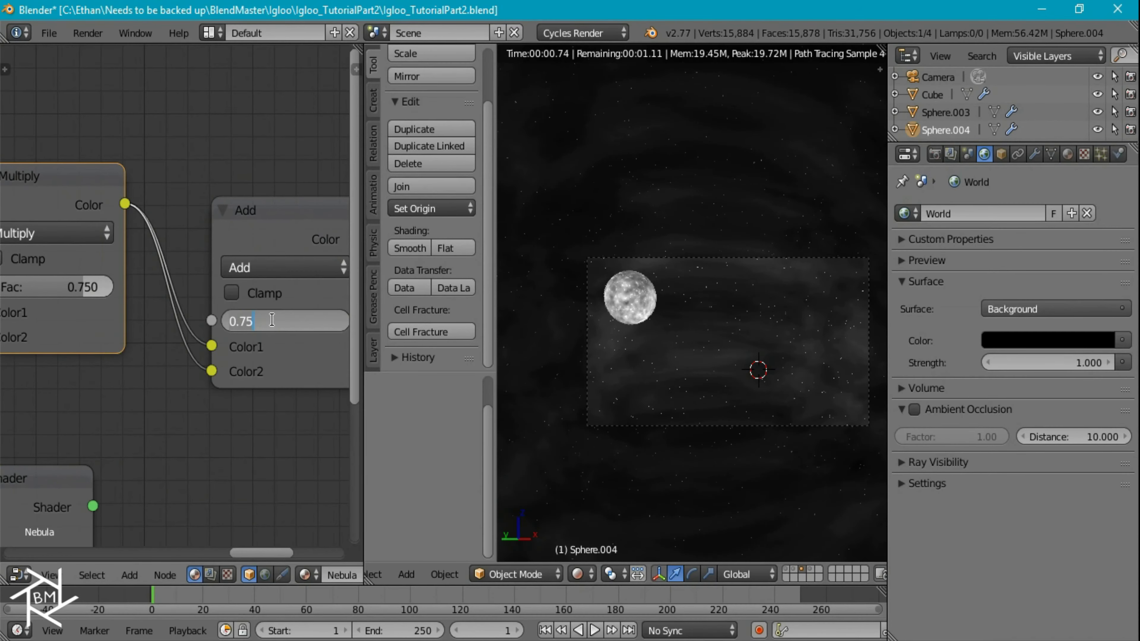
text(200)
key(Return)
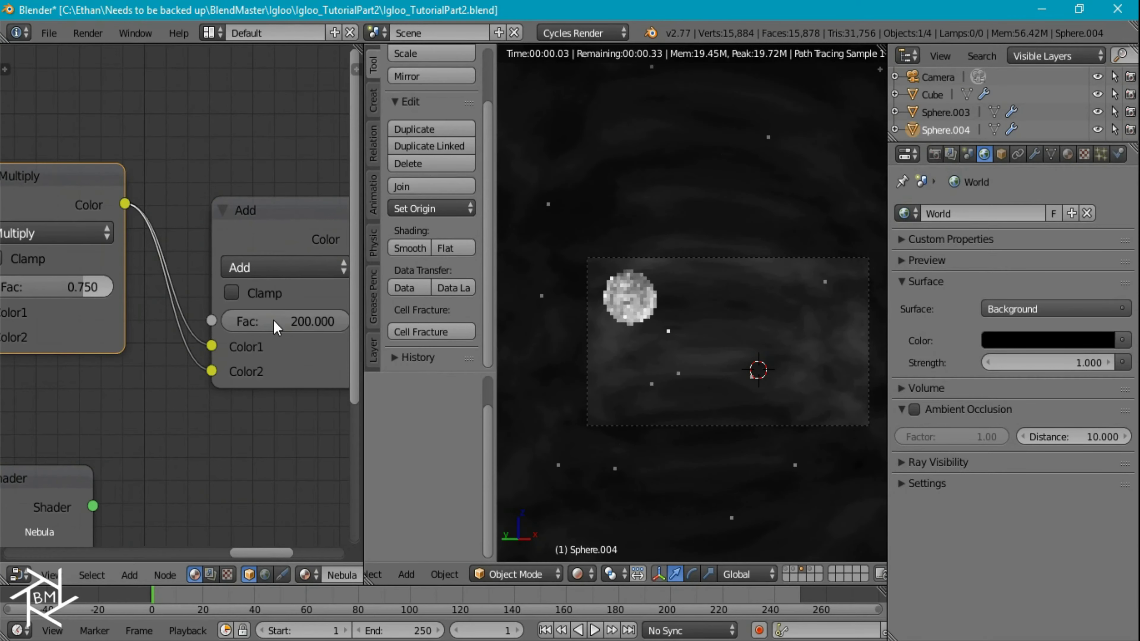
middle_drag(282, 394, 203, 389)
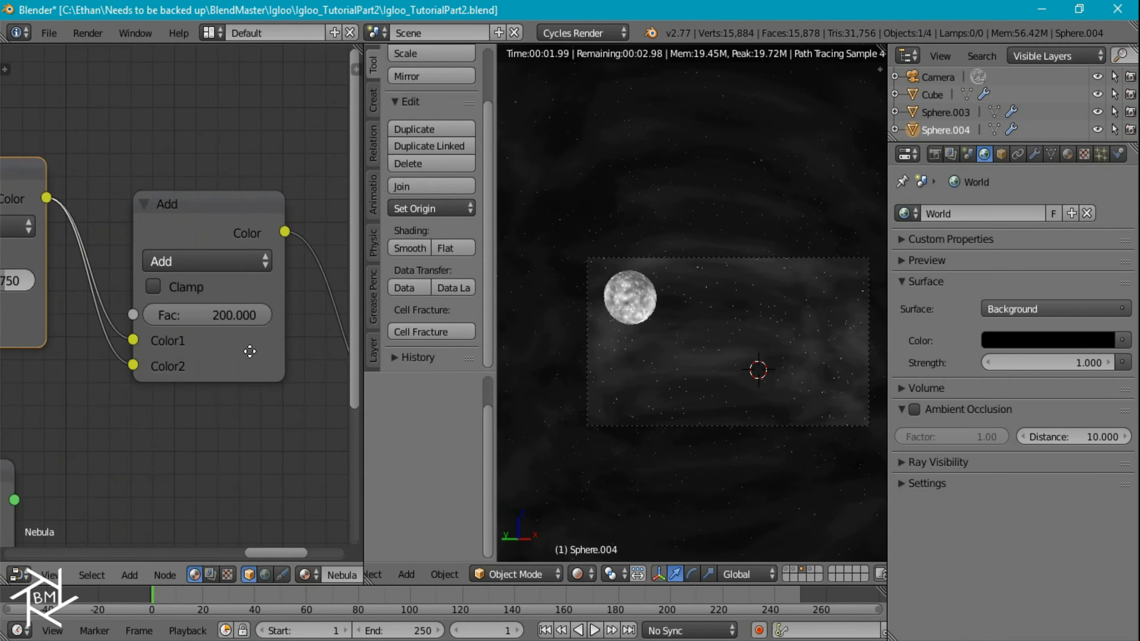
- Duplicate the Add node, feed the first Add's Color into both colour inputs of the copy, and enable Clamp on it
middle_drag(249, 351, 154, 331)
key(shift+d)
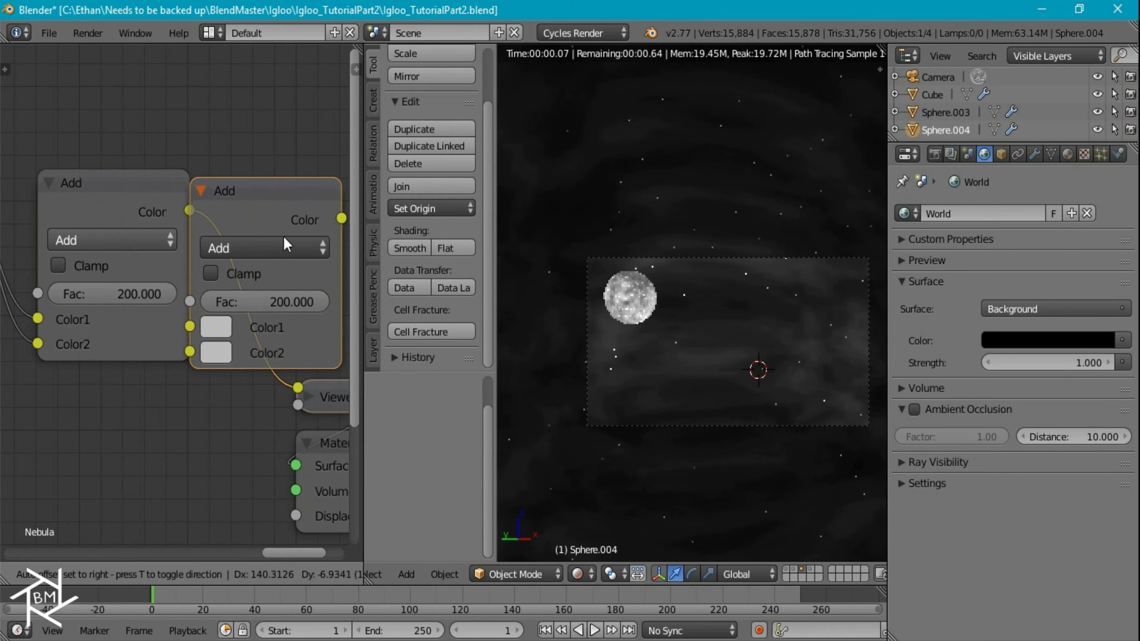
click(283, 237)
drag(190, 211, 276, 352)
scroll(269, 377, down, 2)
middle_drag(249, 402, 122, 387)
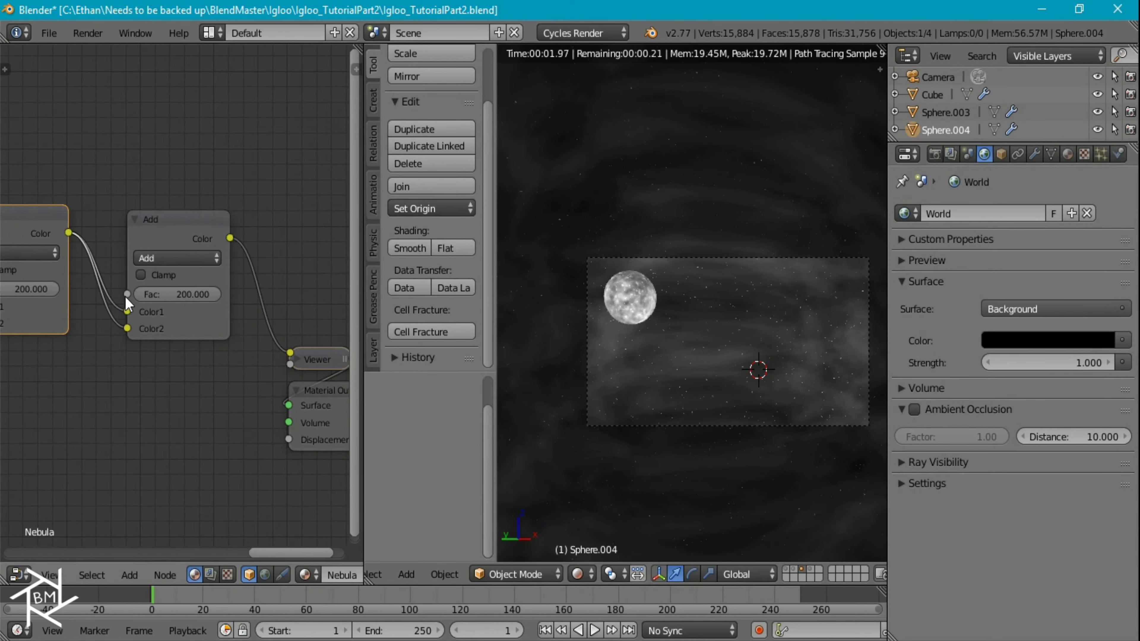
scroll(133, 426, down, 2)
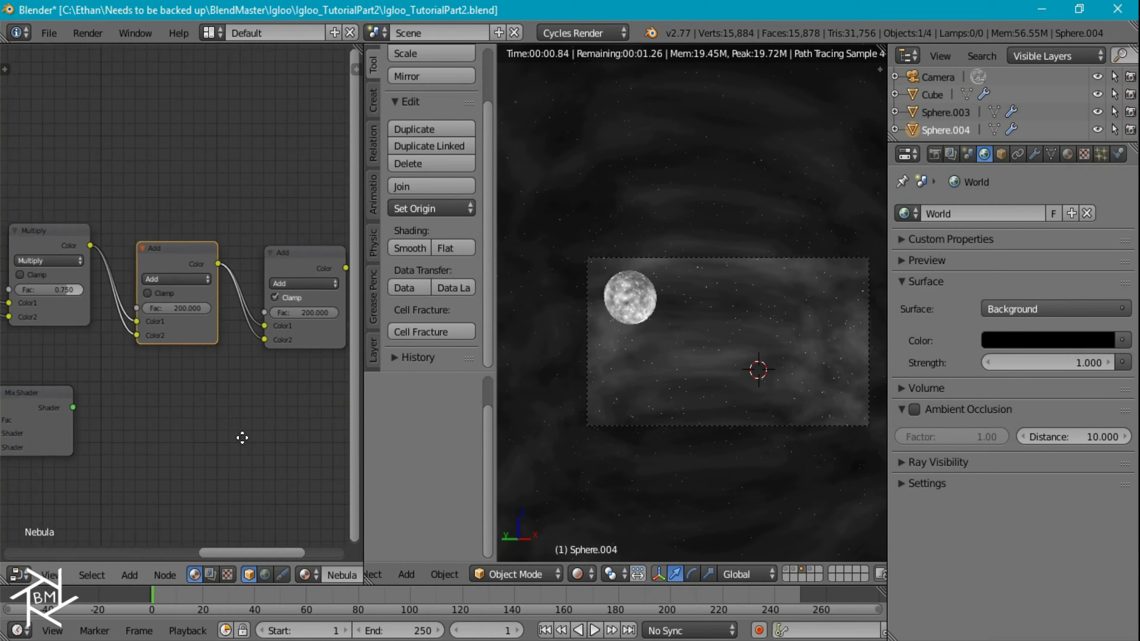
- Connect the clamped Add node's Color to the Mix Shader's Fac and preview the Mix Shader on the sphere
drag(320, 269, 40, 388)
click(86, 384)
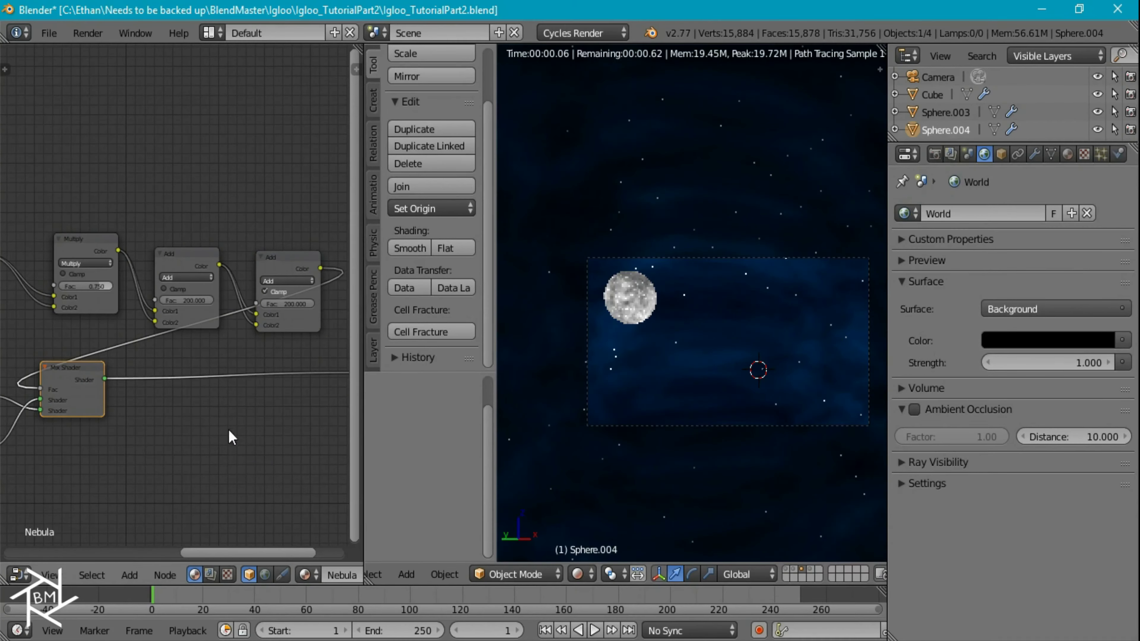
scroll(205, 450, up, 2)
middle_drag(119, 385, 223, 417)
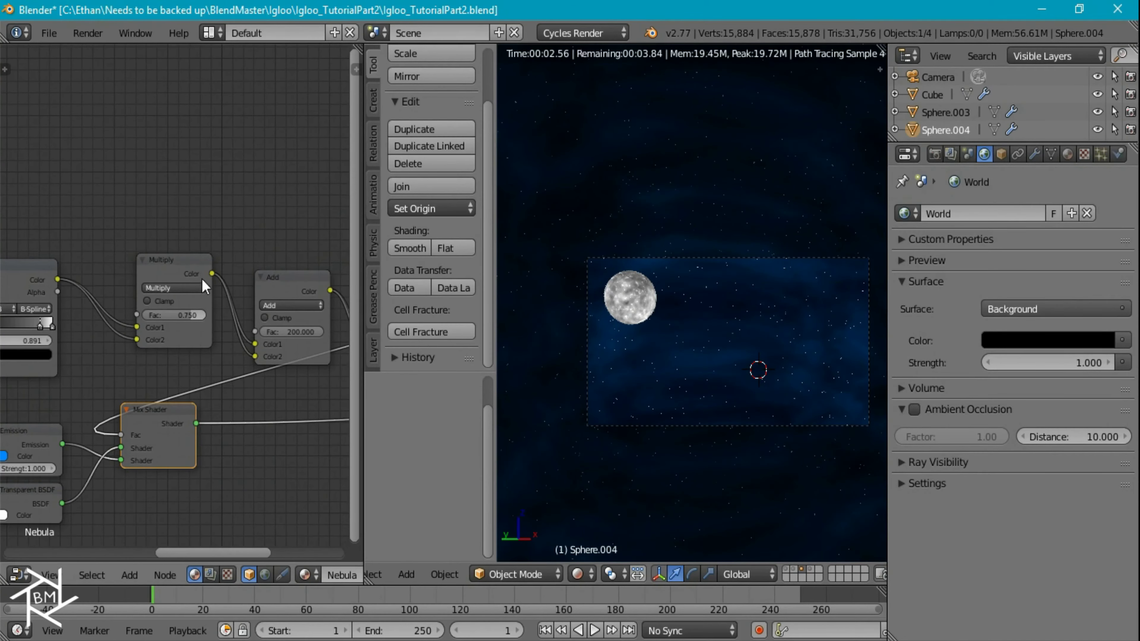
- Reconnect the ColorRamp's Color directly to the Mix Shader's Fac and delete the Multiply node and both Add nodes
drag(58, 279, 121, 435)
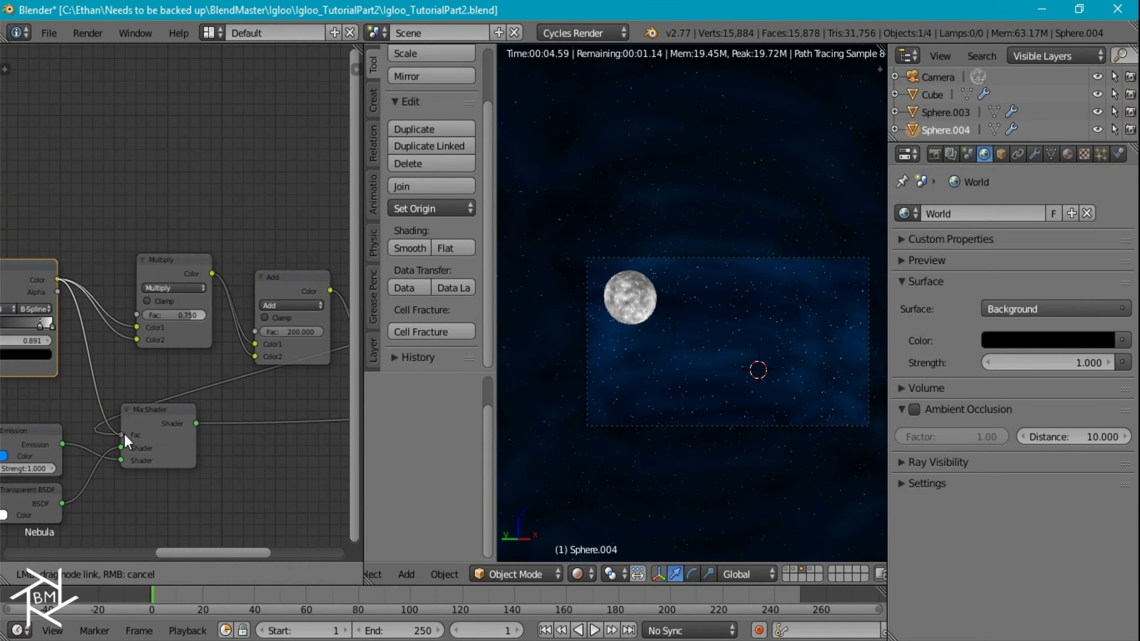
click(184, 281)
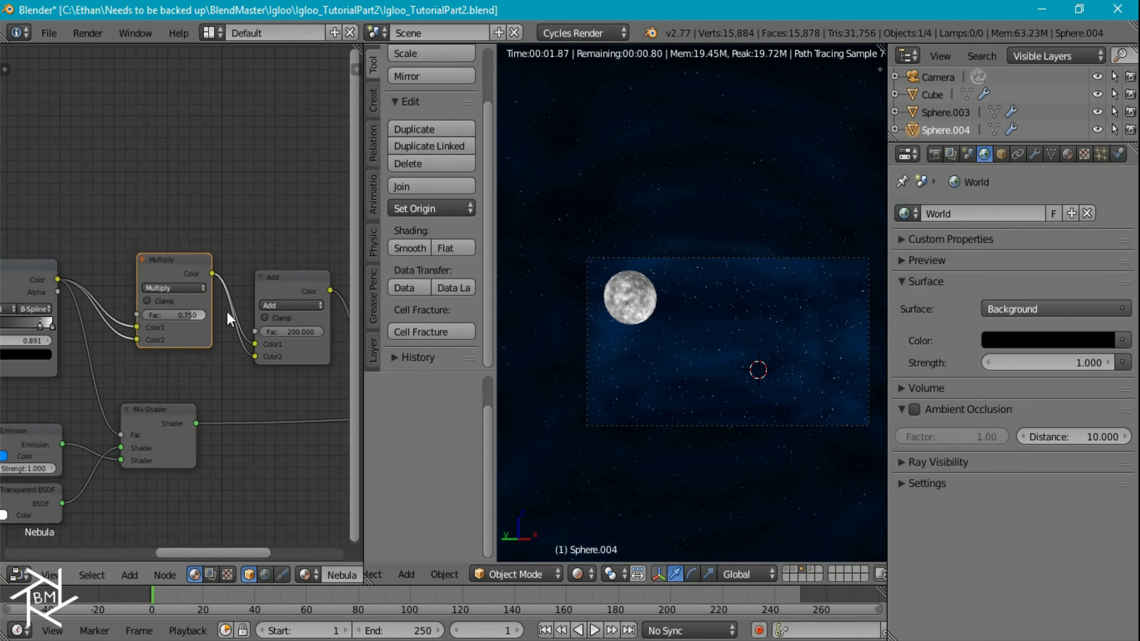
middle_drag(194, 348, 67, 363)
shift+click(196, 299)
shift+click(290, 298)
scroll(268, 369, down, 5)
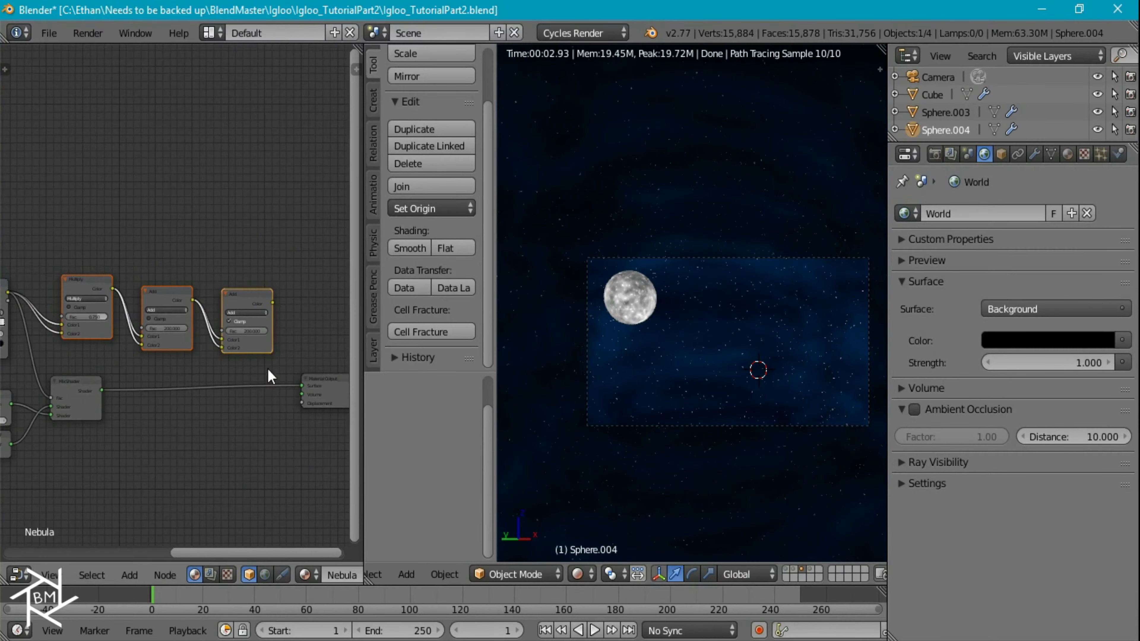
key(x)
- Move the Material Output node closer to the Mix Shader and preview the ColorRamp's output on the sphere
drag(324, 386, 168, 392)
middle_drag(132, 412, 238, 414)
scroll(168, 435, up, 5)
middle_drag(168, 434, 253, 360)
scroll(180, 345, up, 2)
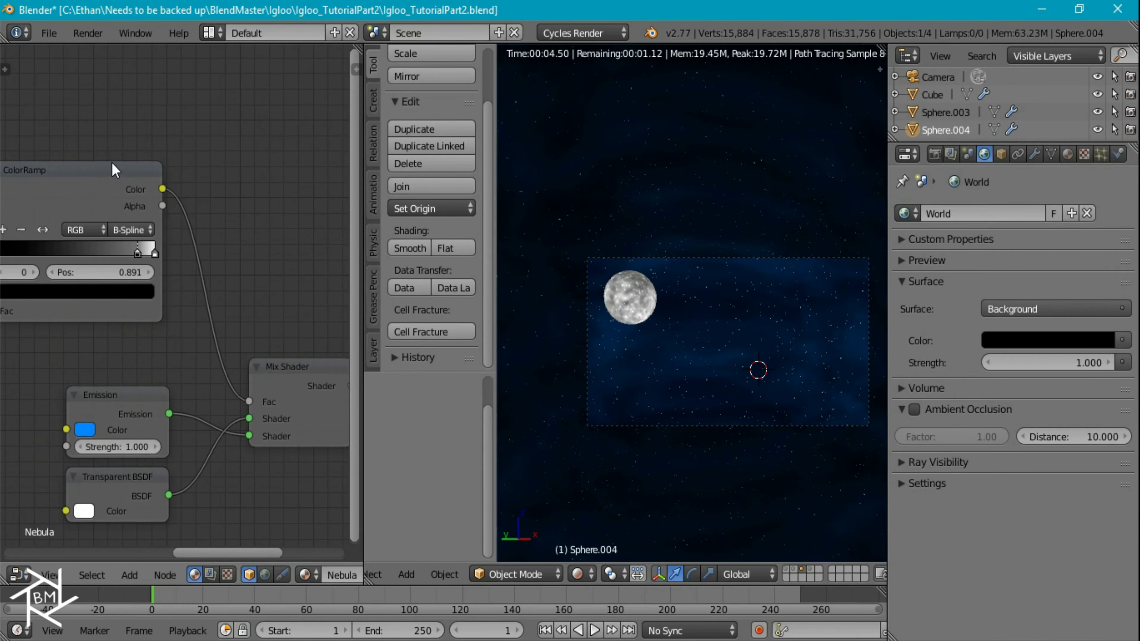
ctrl+shift+click(112, 177)
middle_drag(127, 315, 160, 354)
scroll(160, 354, up, 3)
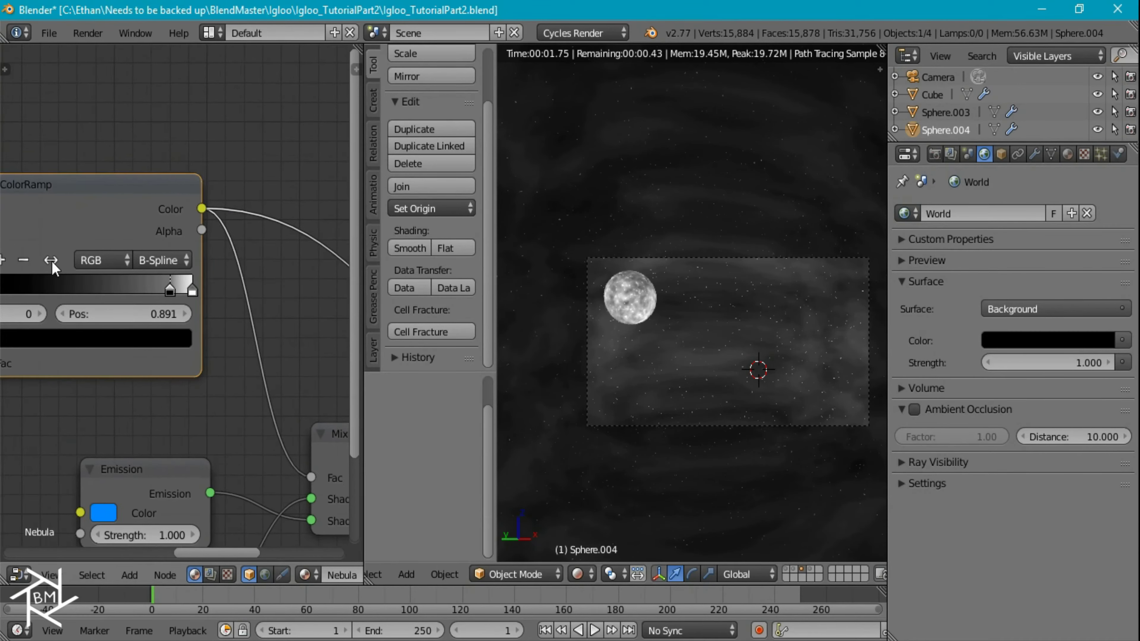
- Add a third stop to the ColorRamp, make it black, and place it at position 0.318, after trying 0.795
middle_drag(52, 260, 120, 263)
click(66, 260)
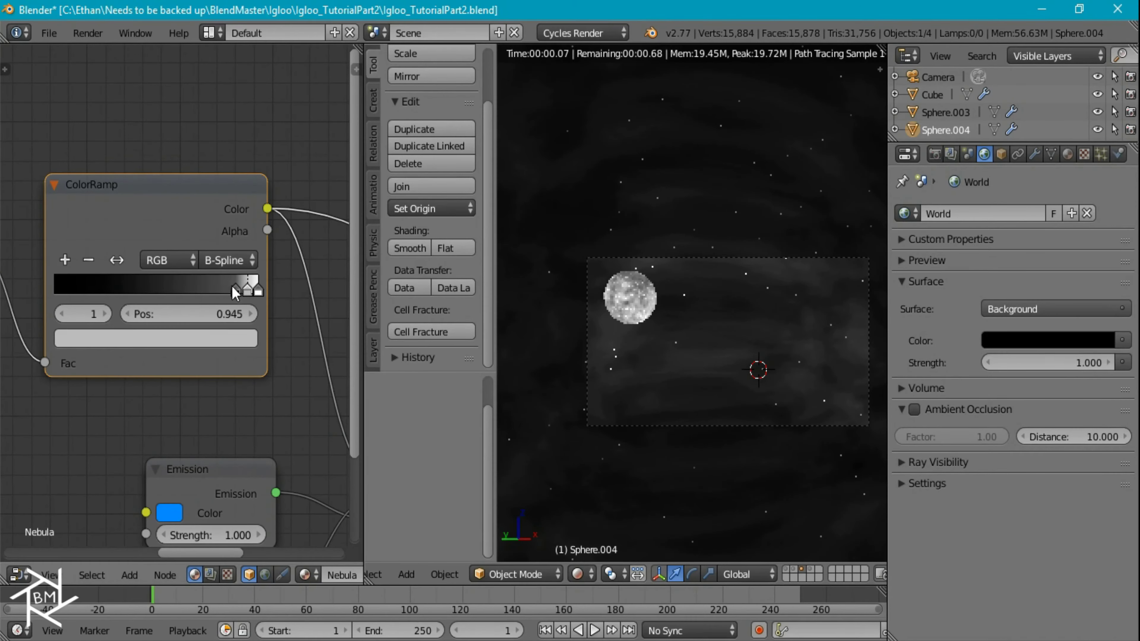
drag(238, 289, 216, 290)
click(215, 338)
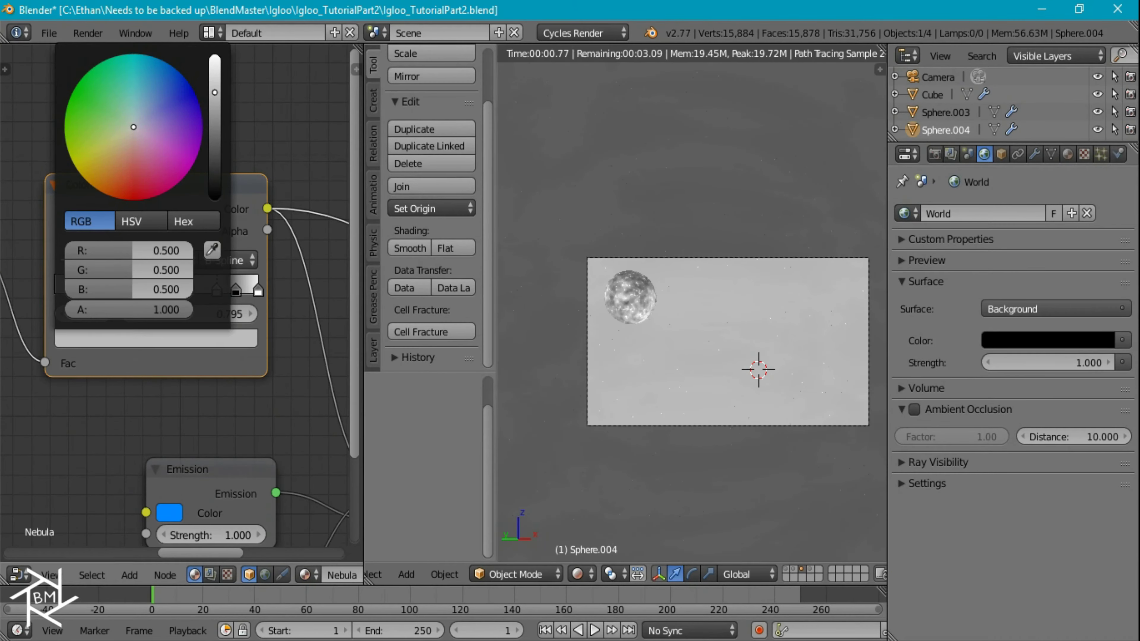
drag(214, 93, 215, 199)
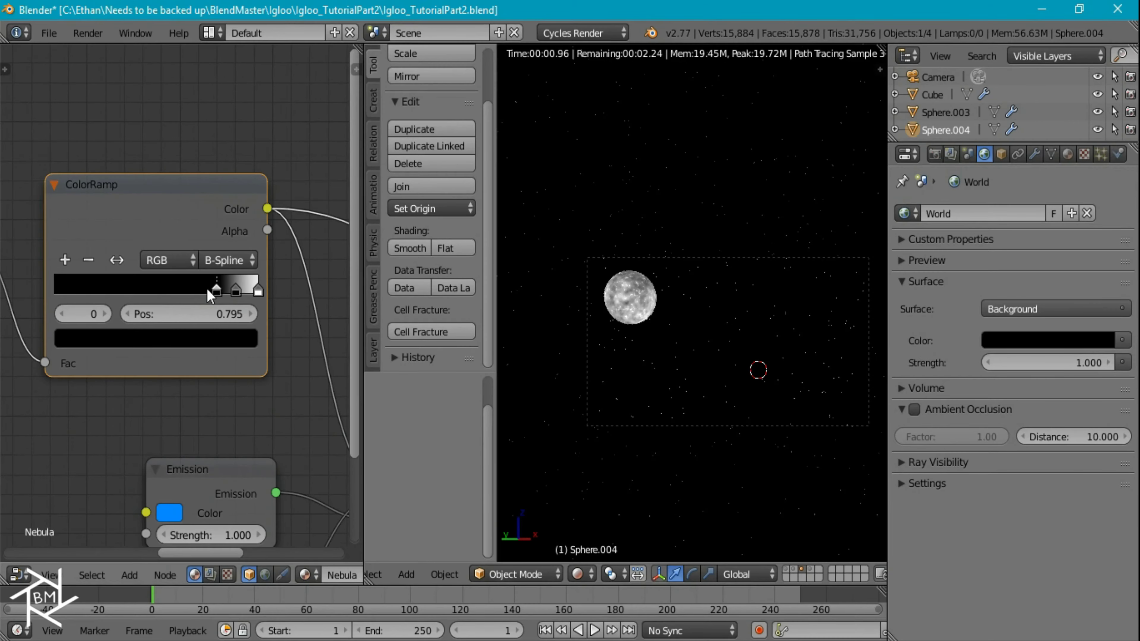
drag(173, 291, 116, 314)
- Preview the Mix Shader on the sphere again and move the ColorRamp's first black stop to position 0.164
middle_drag(217, 372, 0, 294)
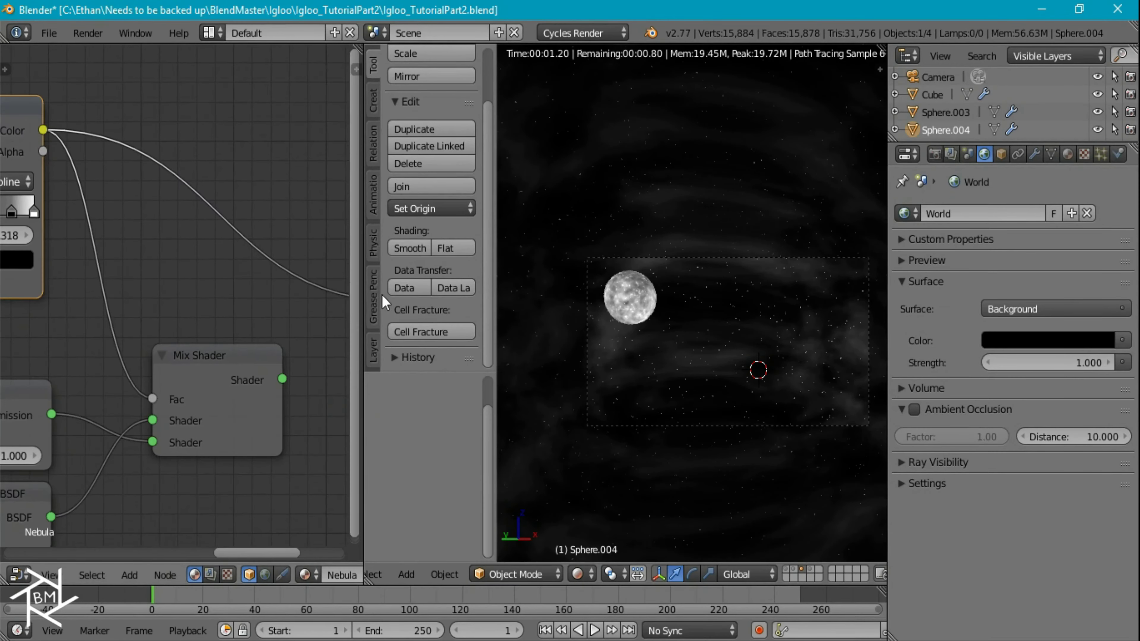
ctrl+shift+click(268, 371)
middle_drag(88, 124, 318, 212)
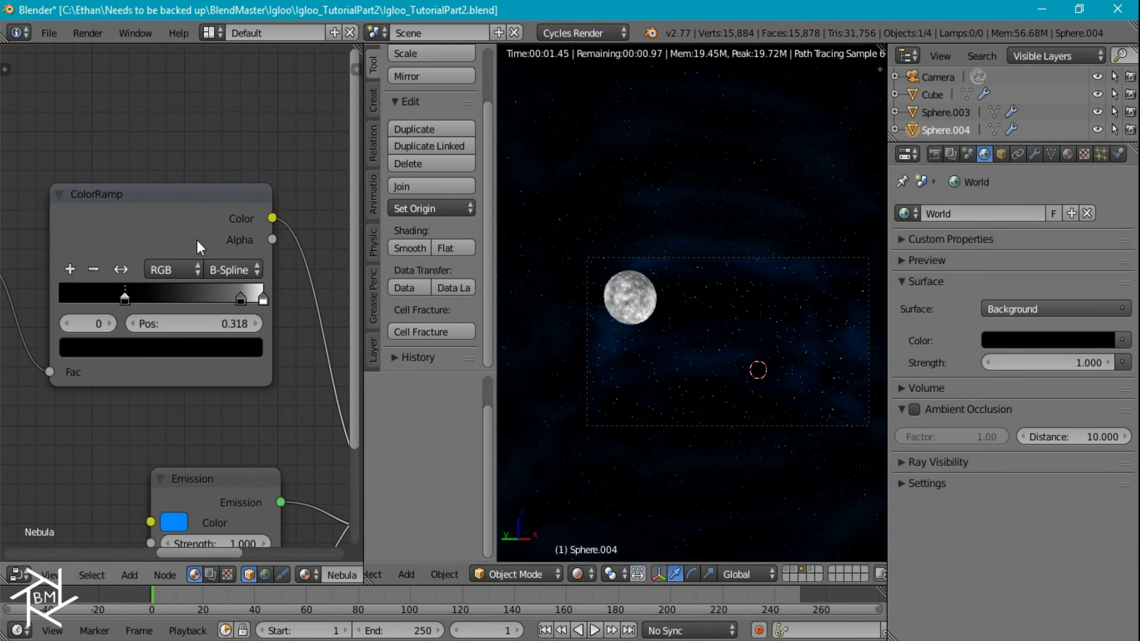
drag(124, 296, 95, 299)
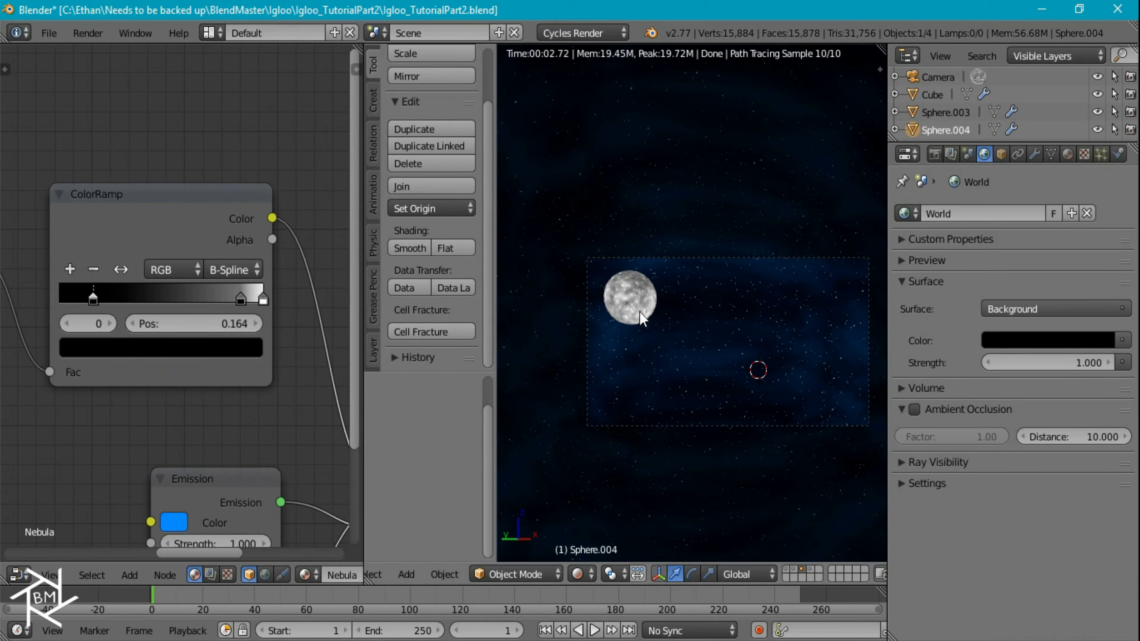
- Render the night sky from the camera and inspect the rendered image
scroll(662, 318, down, 1)
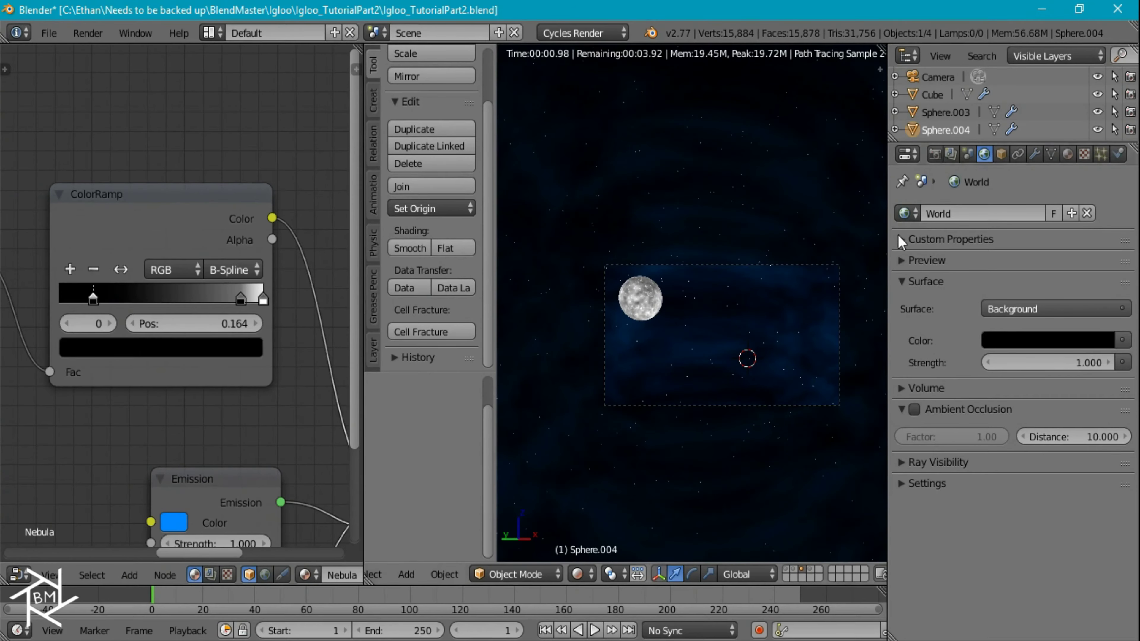
click(935, 156)
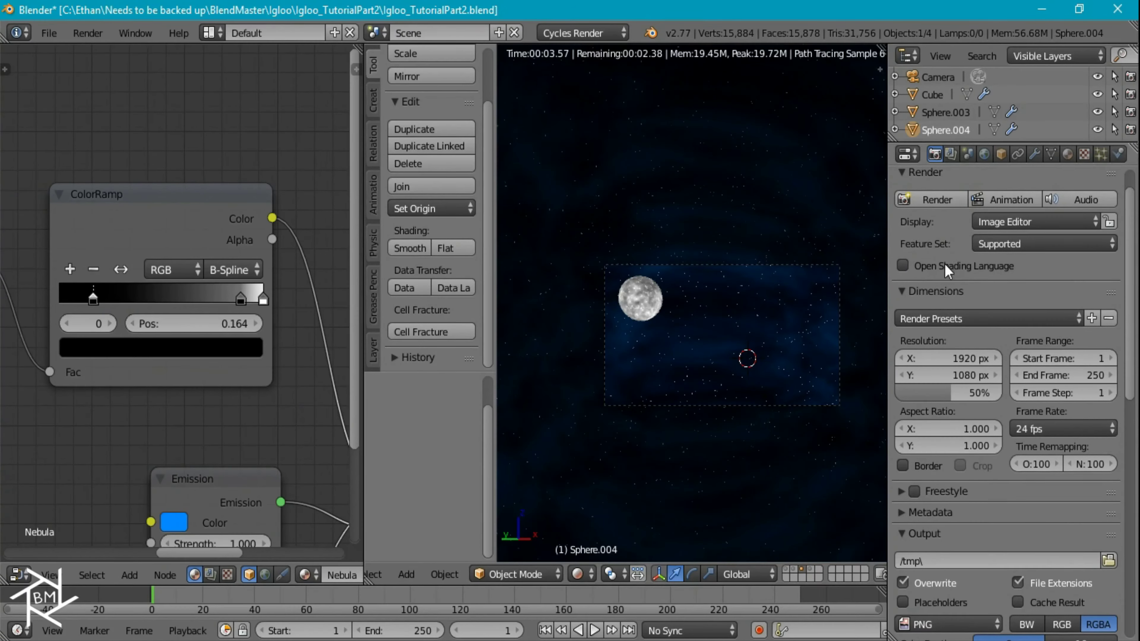
click(936, 203)
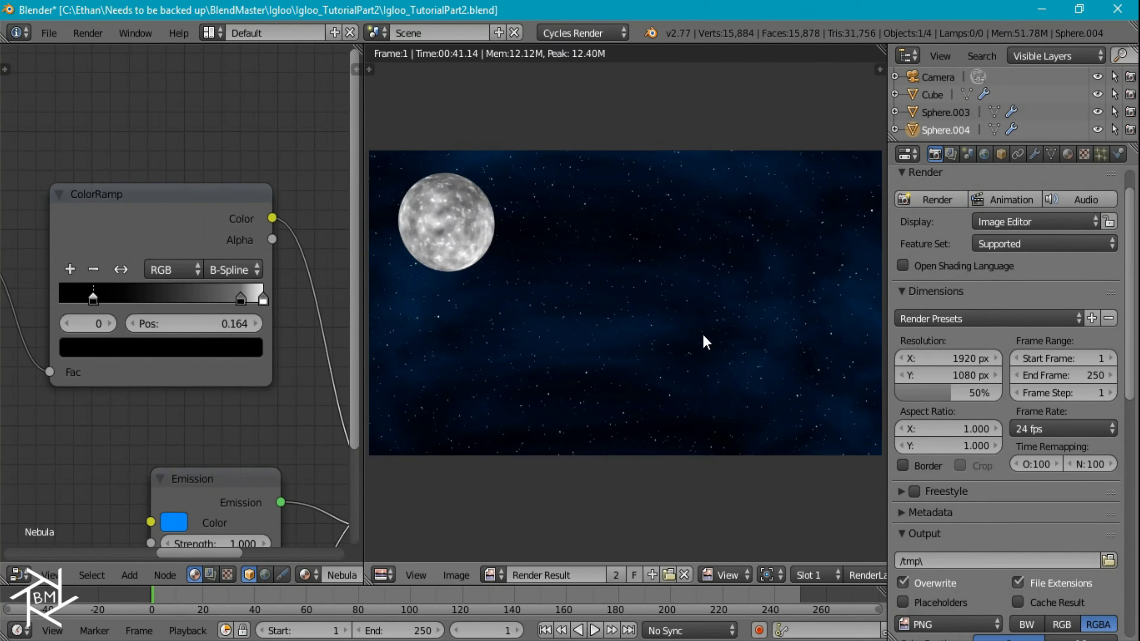
scroll(633, 360, up, 1)
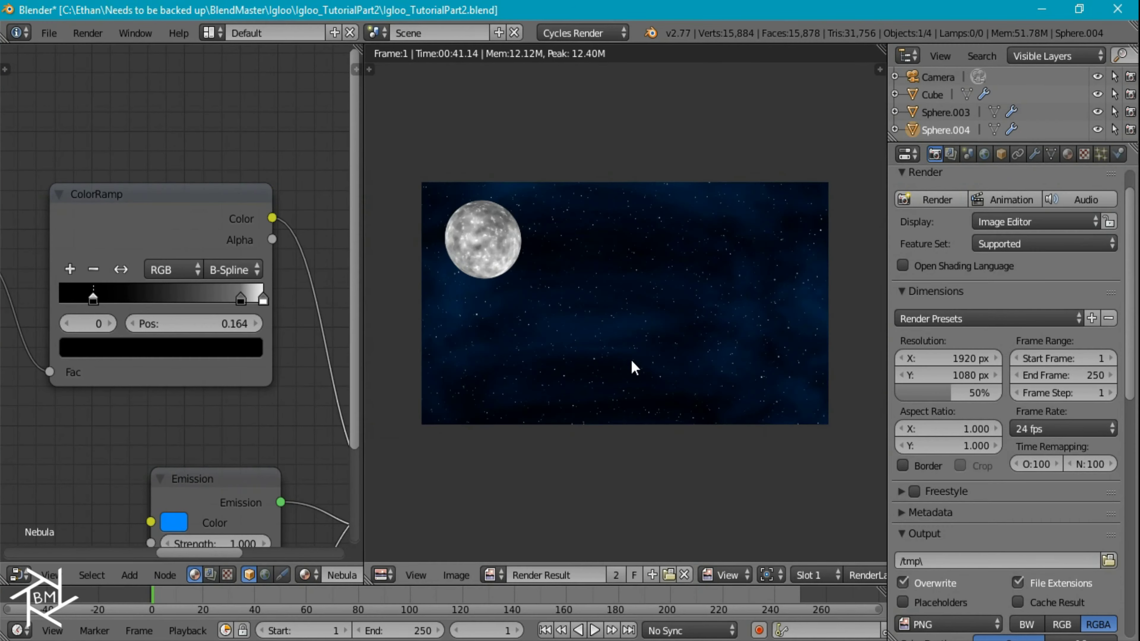
- Save the rendered night sky over NightSky.png and return to the 3D view
key(F3)
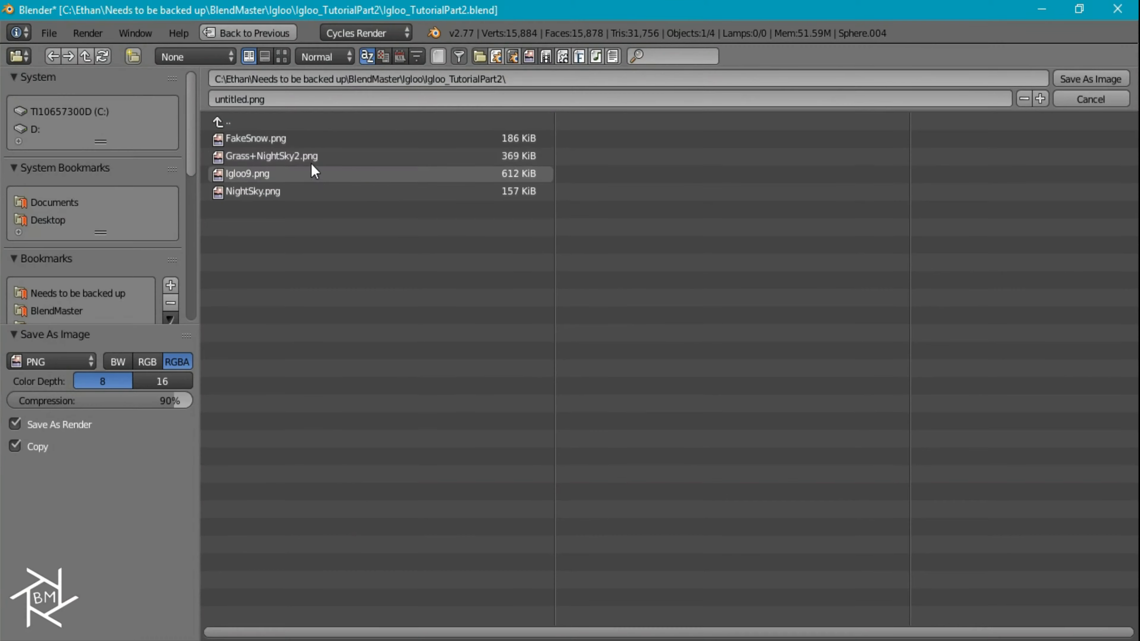
click(264, 191)
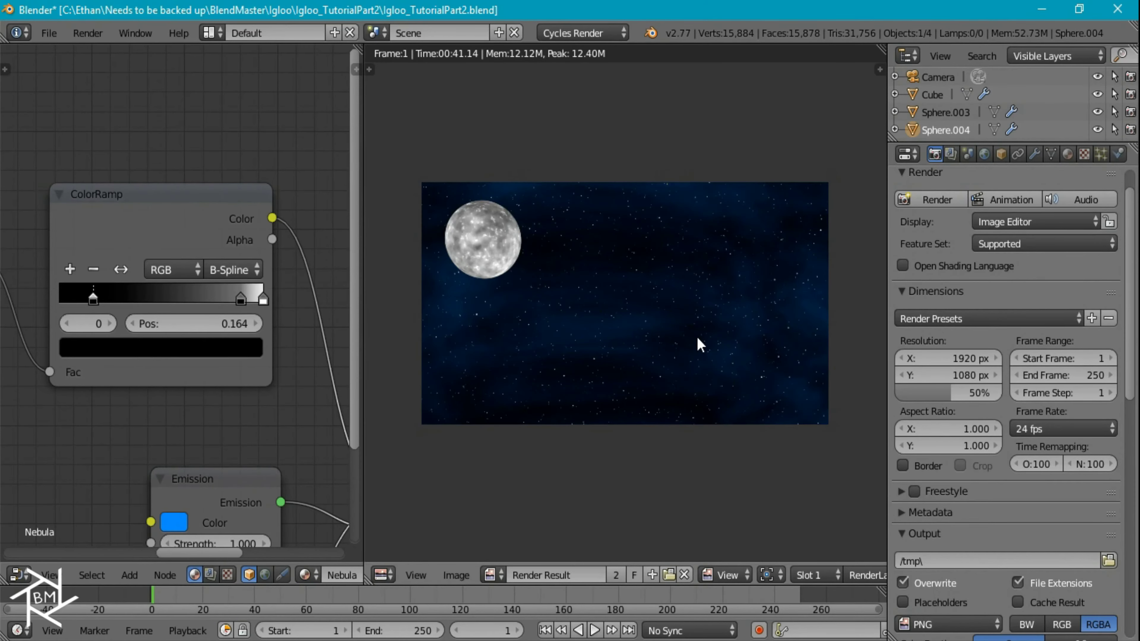
key(Escape)
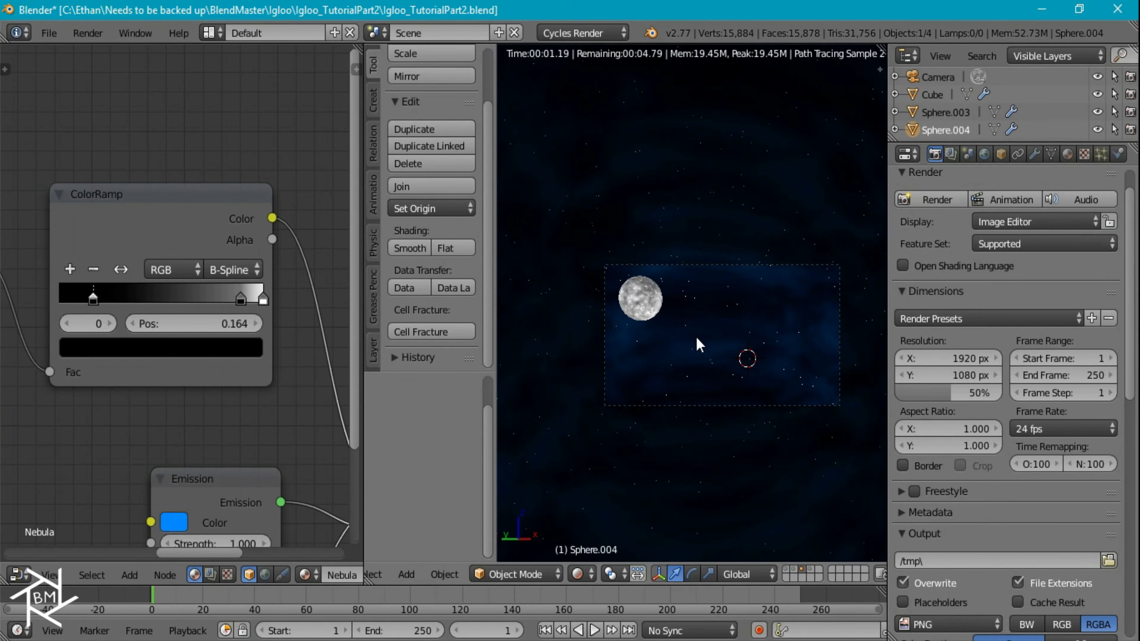
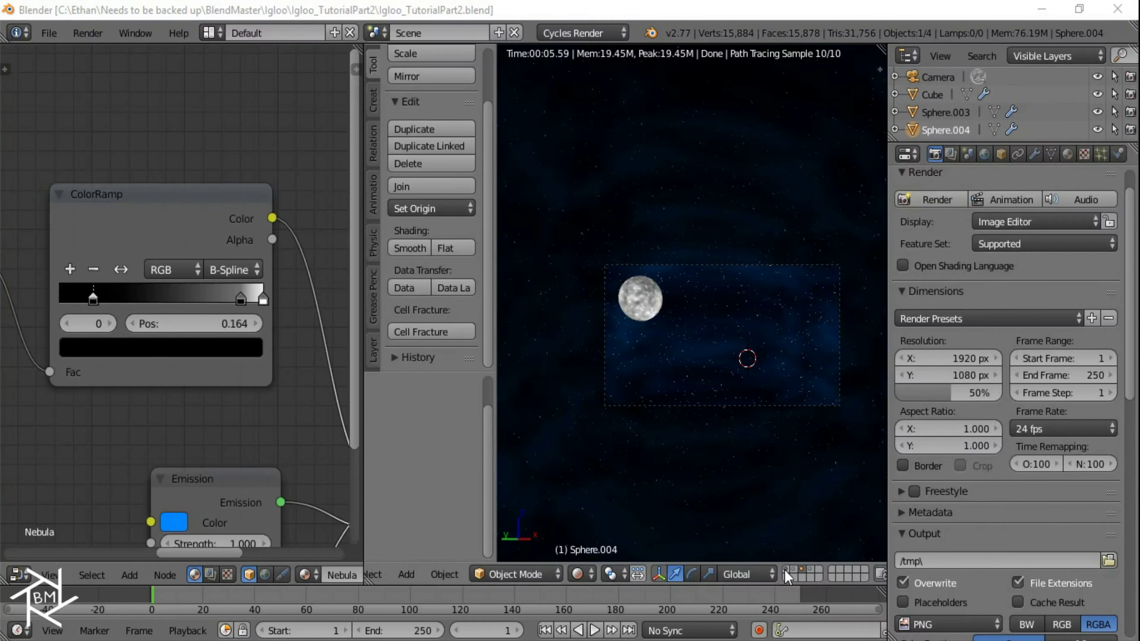
- Switch to the layer with the igloo scene and set the world background color to a dark navy blue
click(786, 573)
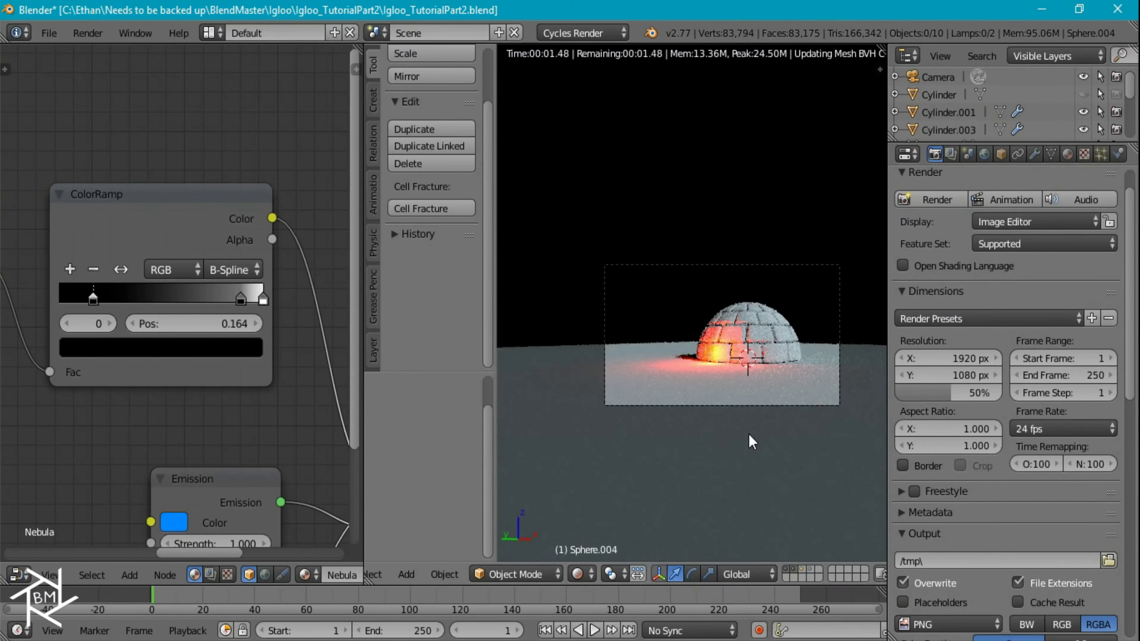
click(984, 155)
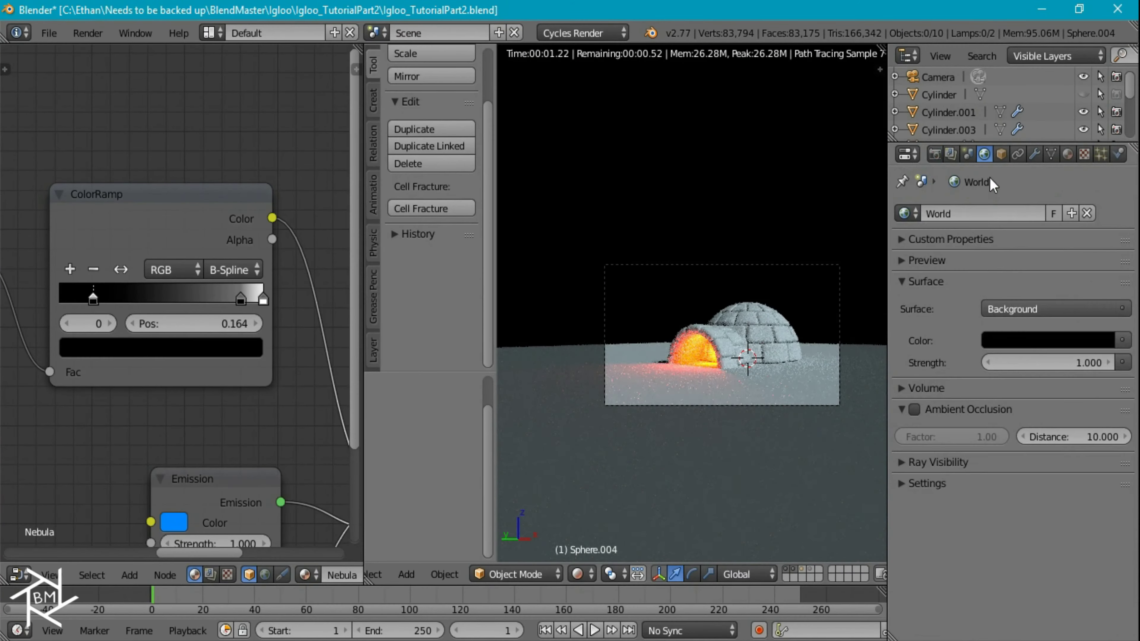
click(1024, 343)
drag(1102, 198, 1102, 188)
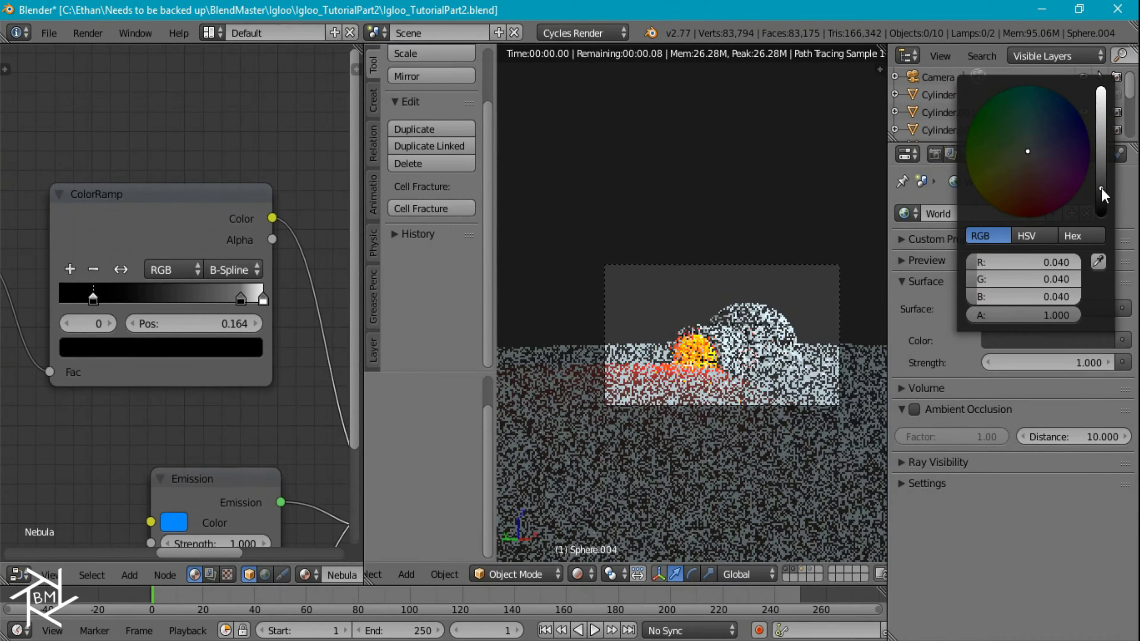
drag(1046, 150, 1052, 136)
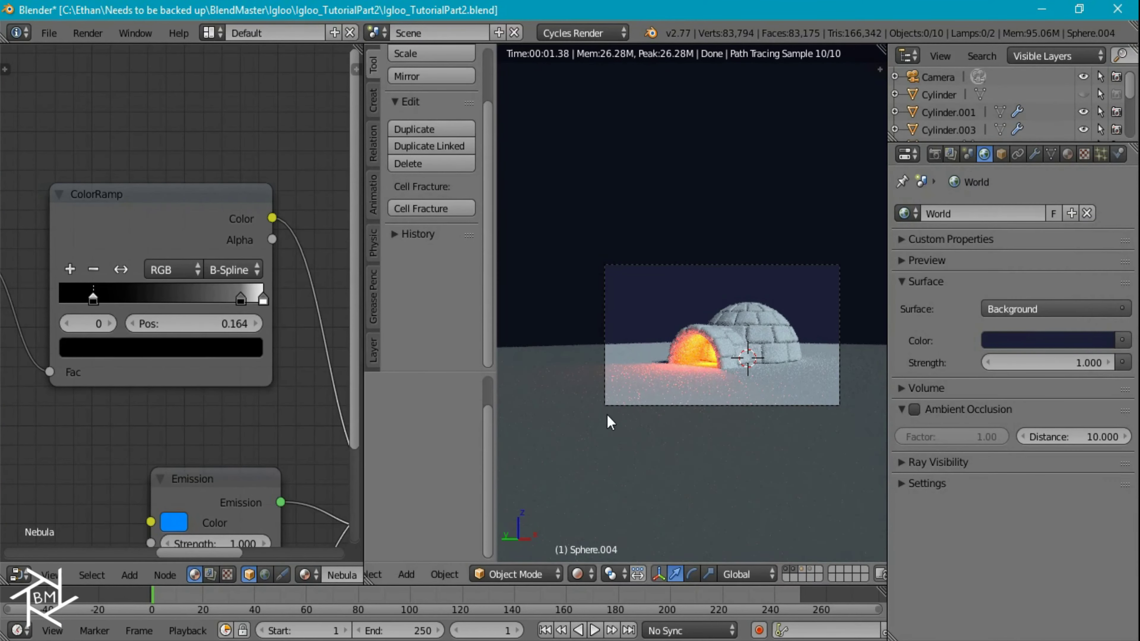
scroll(634, 420, up, 3)
scroll(660, 445, down, 3)
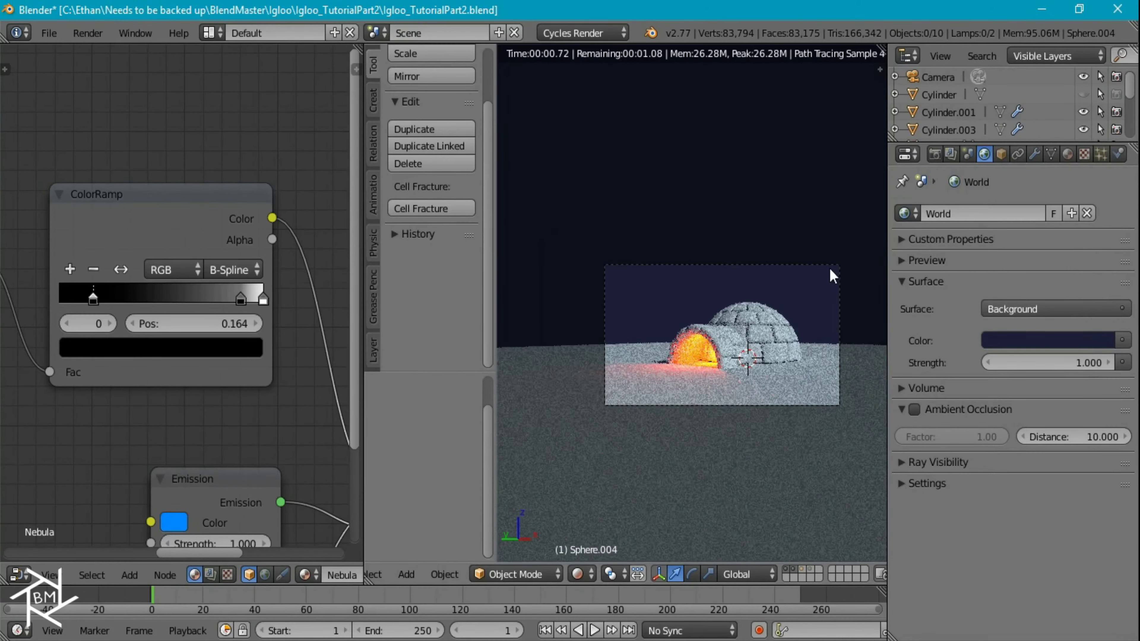
- Rotate the camera about 17.7° around the Z axis and move it about 1.195 along its local X axis
key(shift+z)
right_click(819, 269)
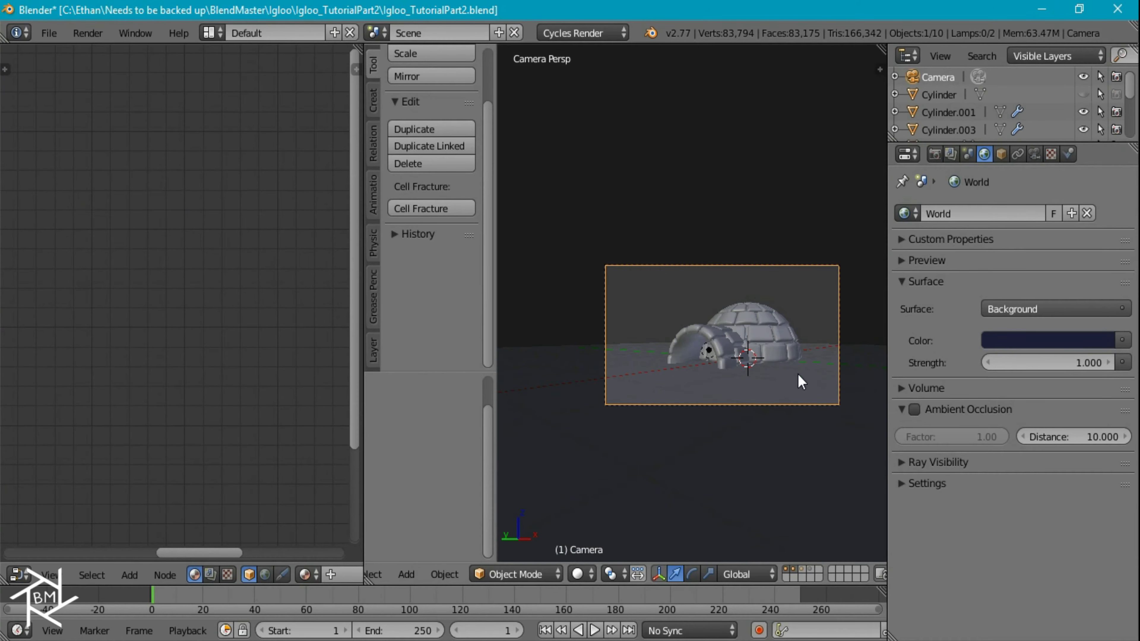
key(shift+z)
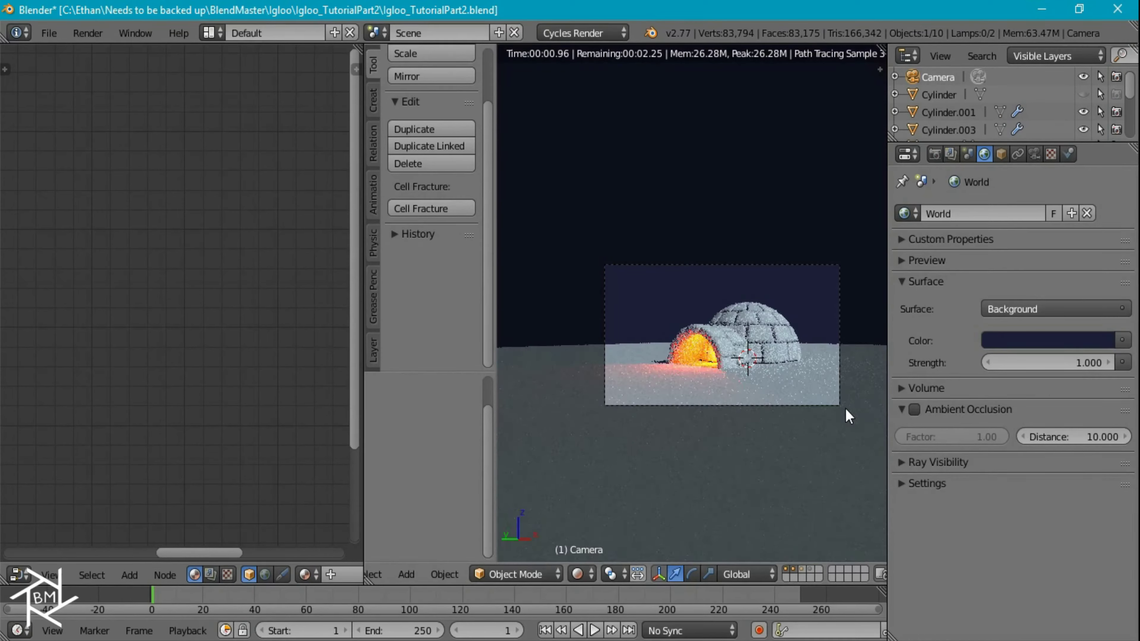
key(r)
key(z)
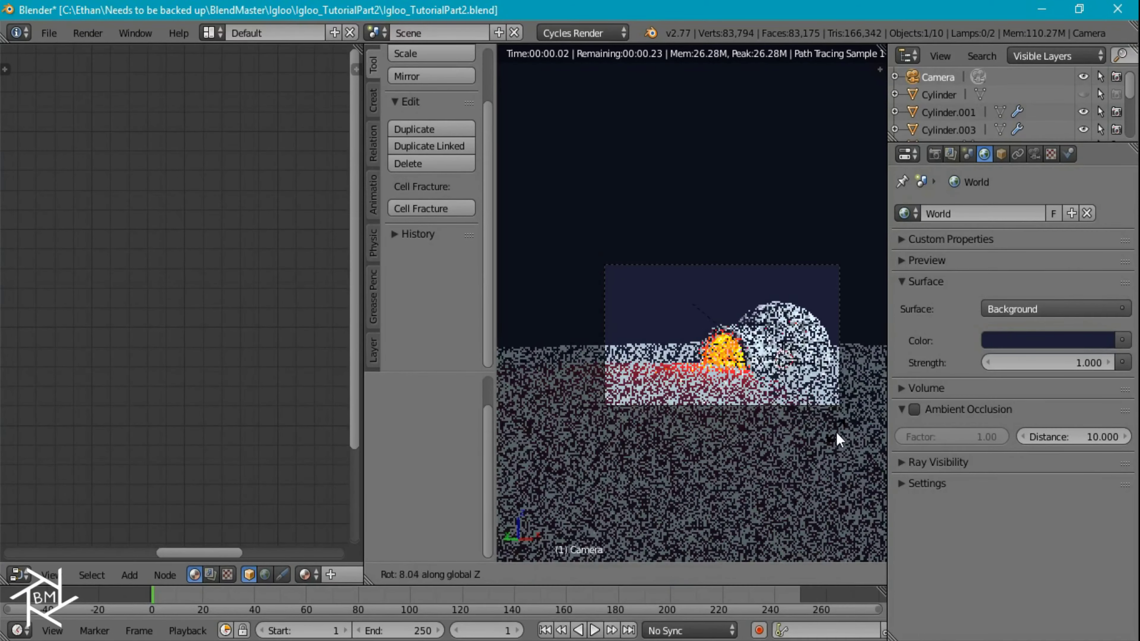
click(825, 452)
key(g)
key(x)
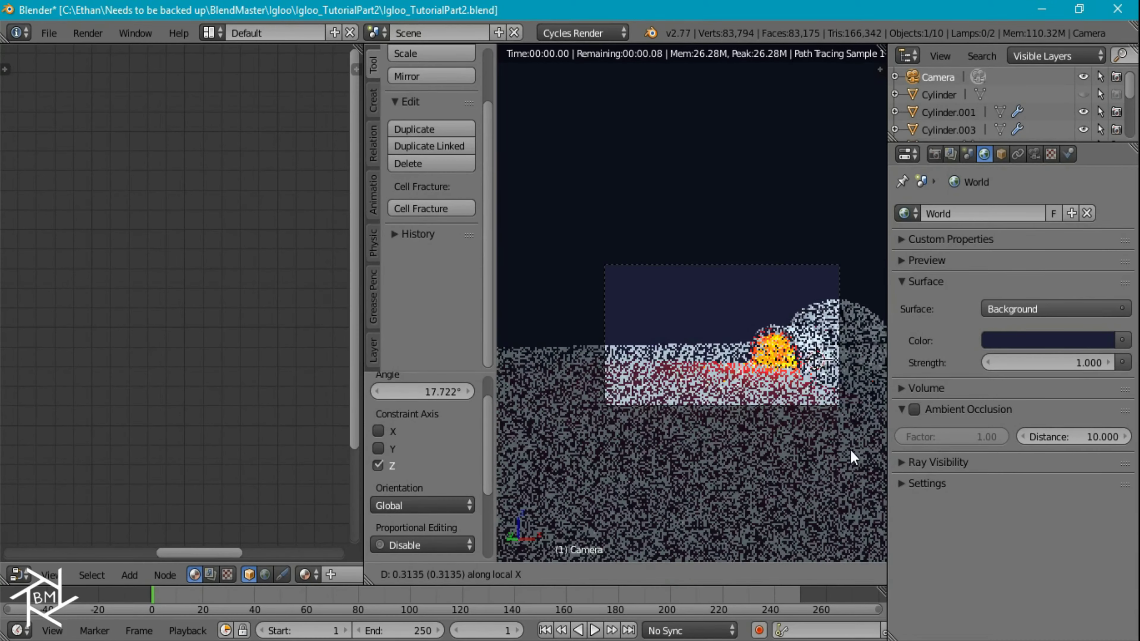
click(876, 445)
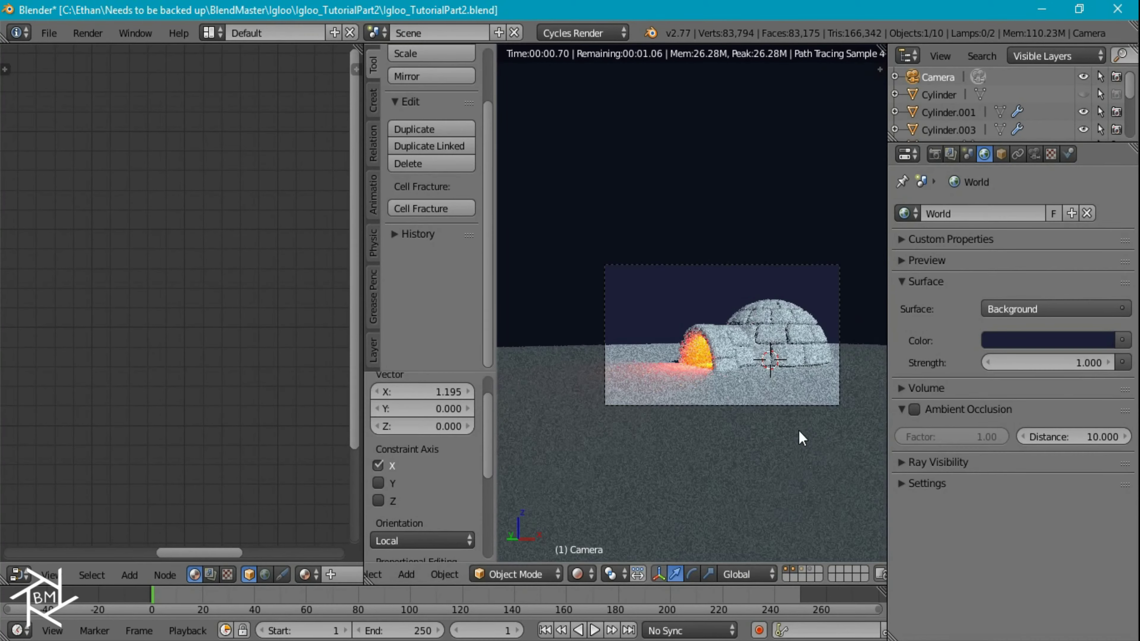
- Pull the camera back about 3.249 along its local Z axis and shift it freely by about -0.704, 0.497, 0.686
key(g)
key(z)
key(z)
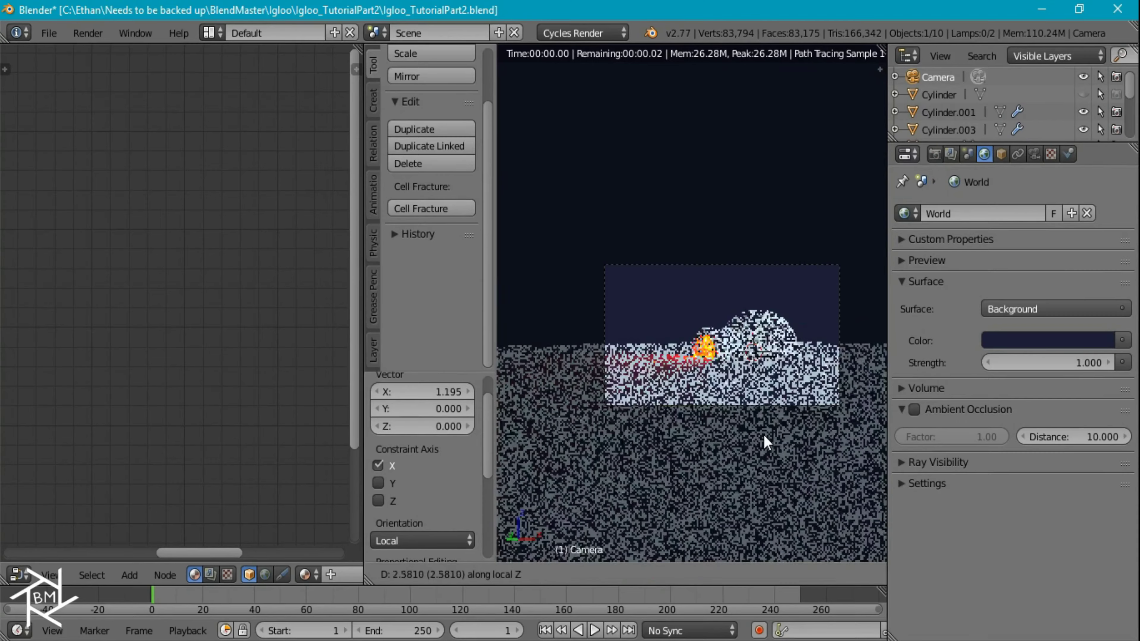
click(763, 434)
key(g)
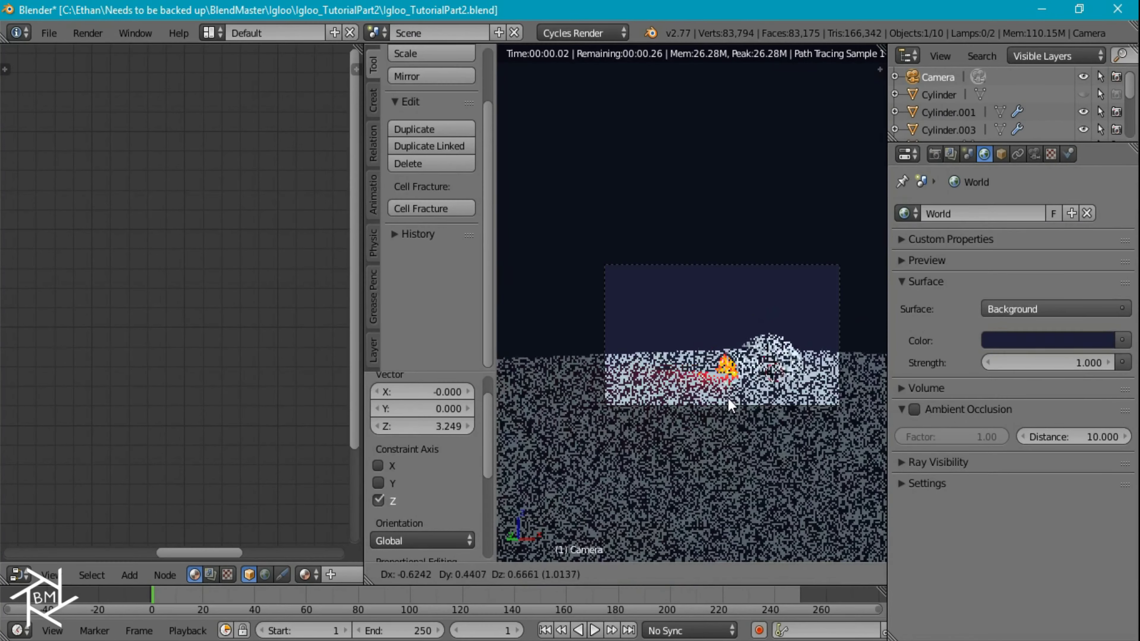
click(724, 398)
- Move the camera forward about 1.99 along its local Z axis and shift it freely by about 0.304, -0.215, -0.490
key(g)
key(z)
key(z)
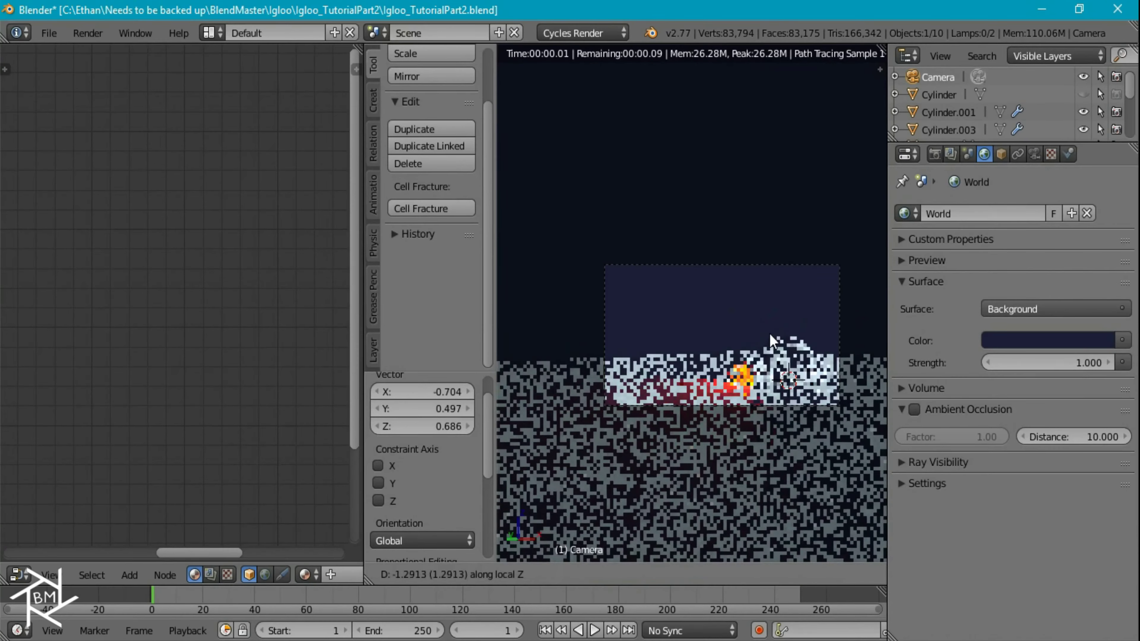
click(769, 341)
key(g)
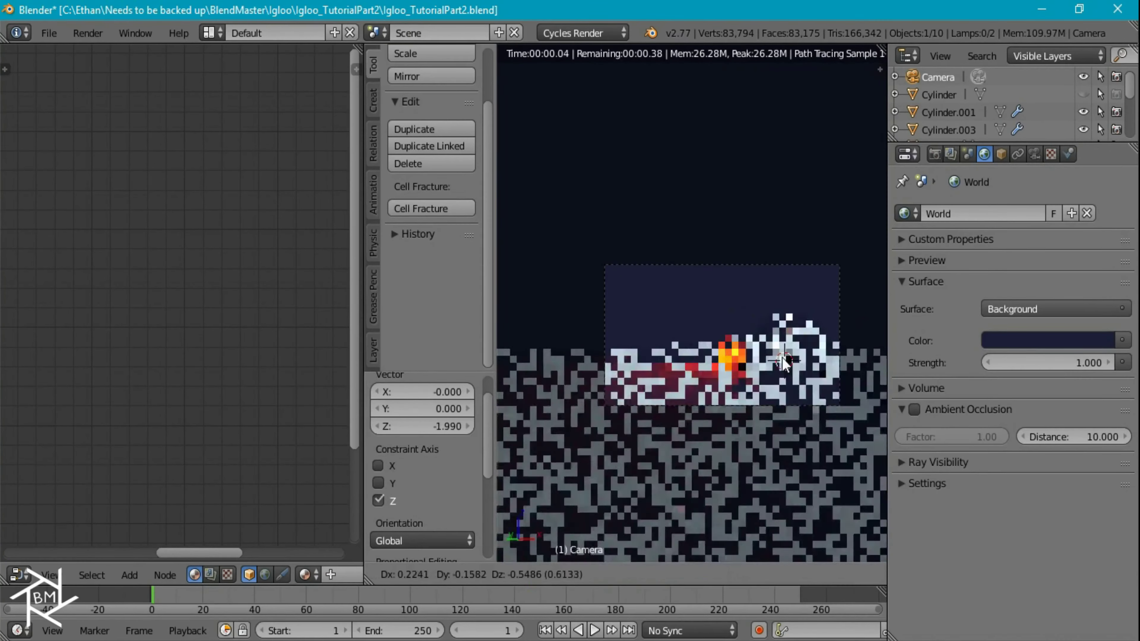
click(786, 355)
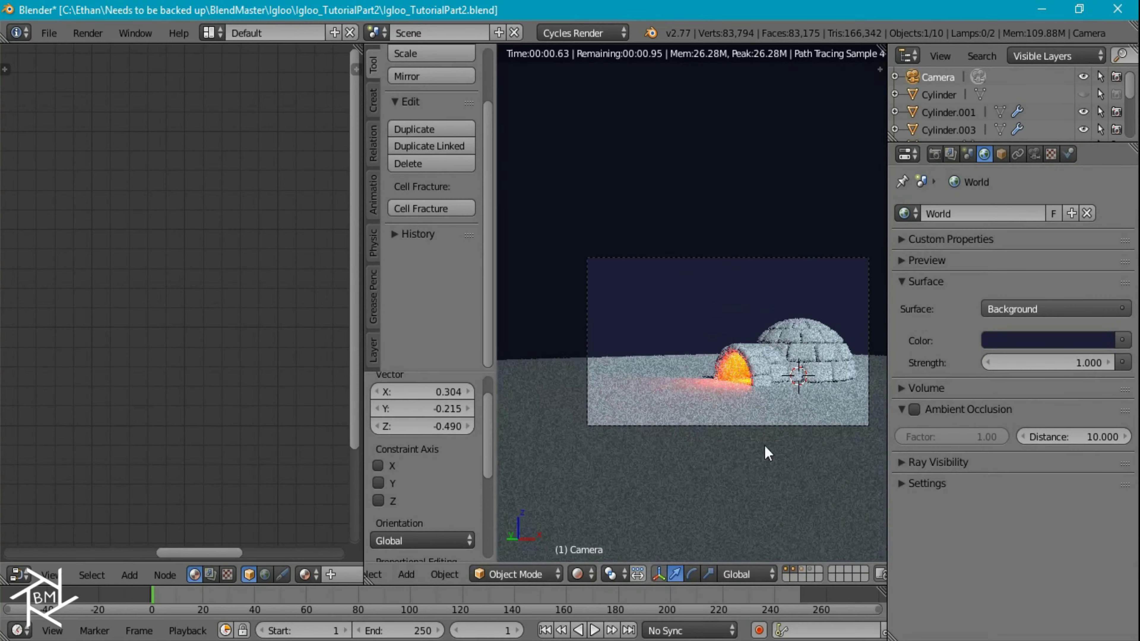
- Fine-tune the camera framing of the igloo with a nudge of about 0.187 in X, -0.132 in Y and -0.016 in Z
key(g)
key(z)
key(z)
key(z)
click(740, 376)
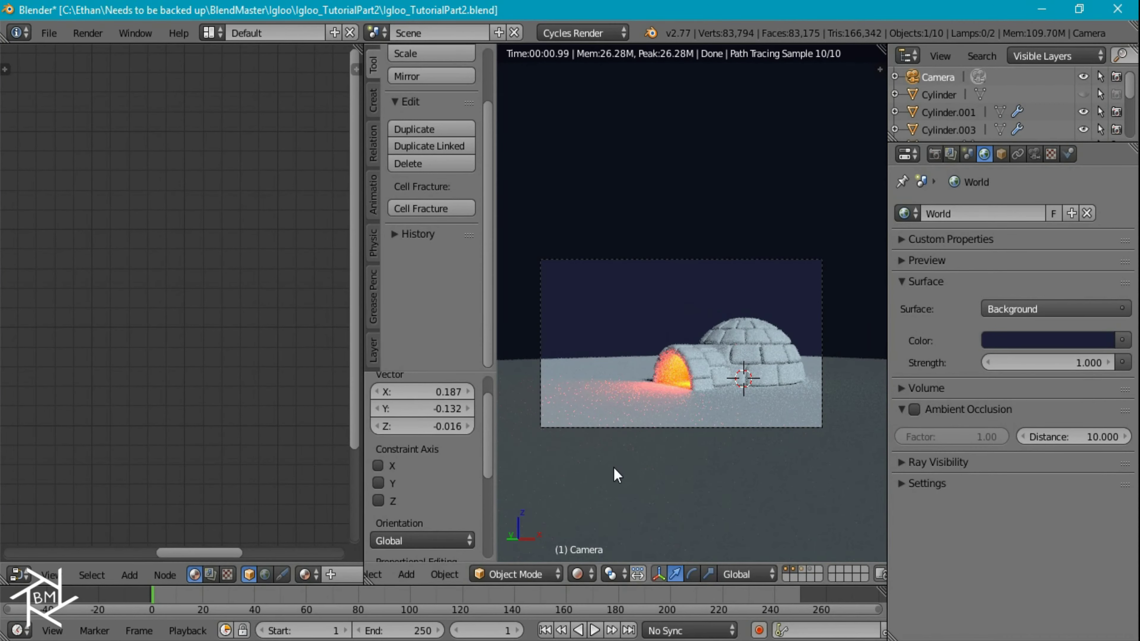
- Select the ground plane in wireframe view and give it a new material named Snow
scroll(752, 425, up, 3)
key(z)
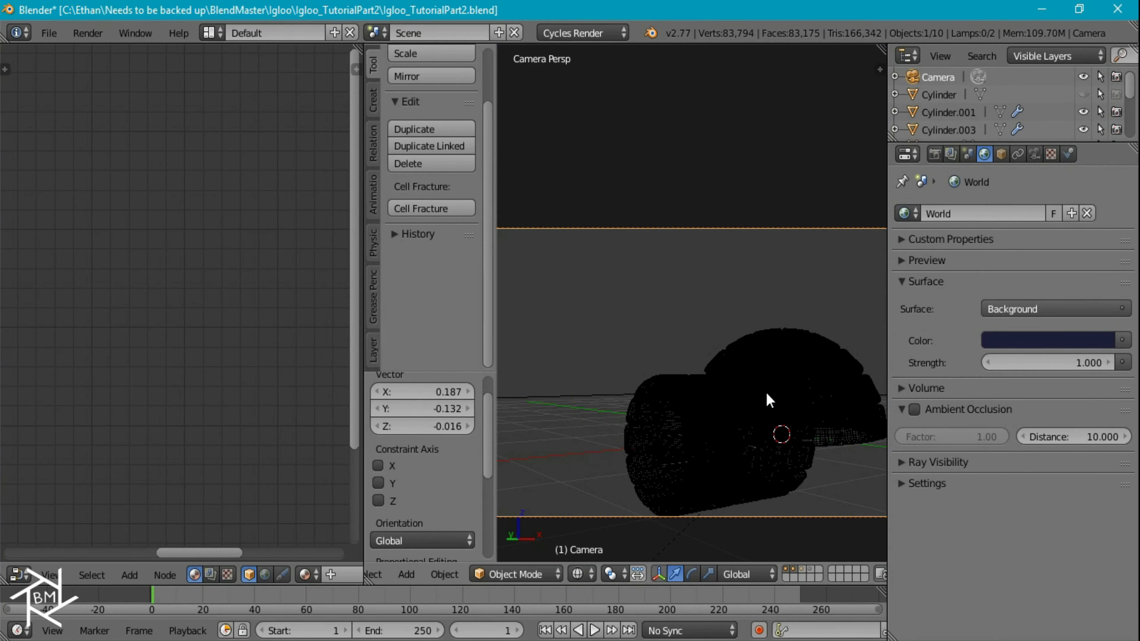
right_click(565, 395)
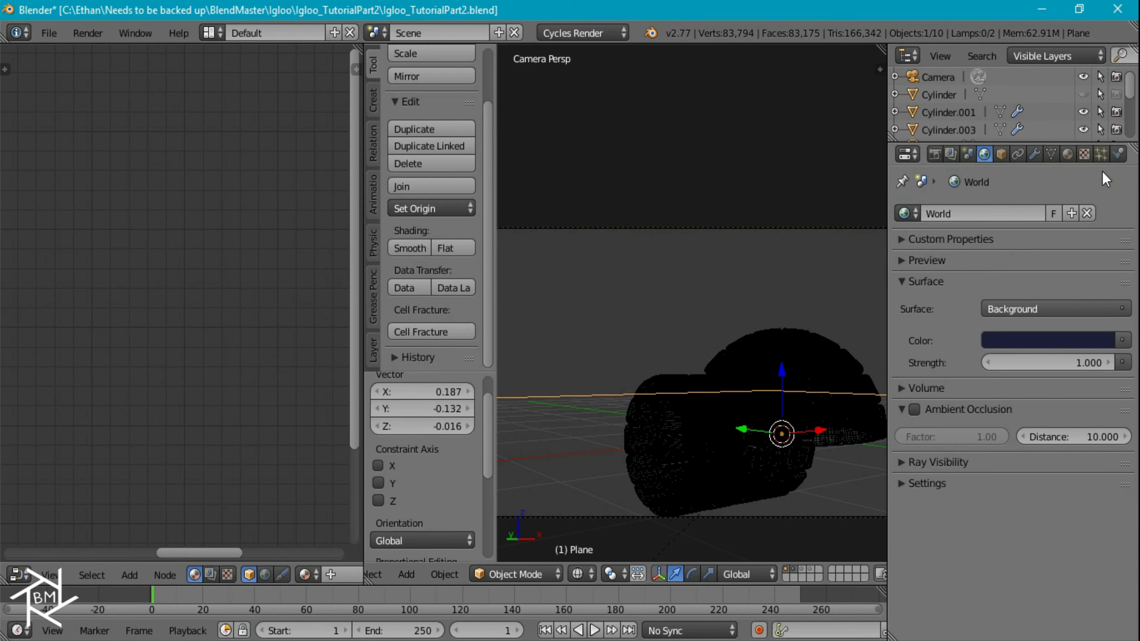
click(1067, 155)
click(990, 280)
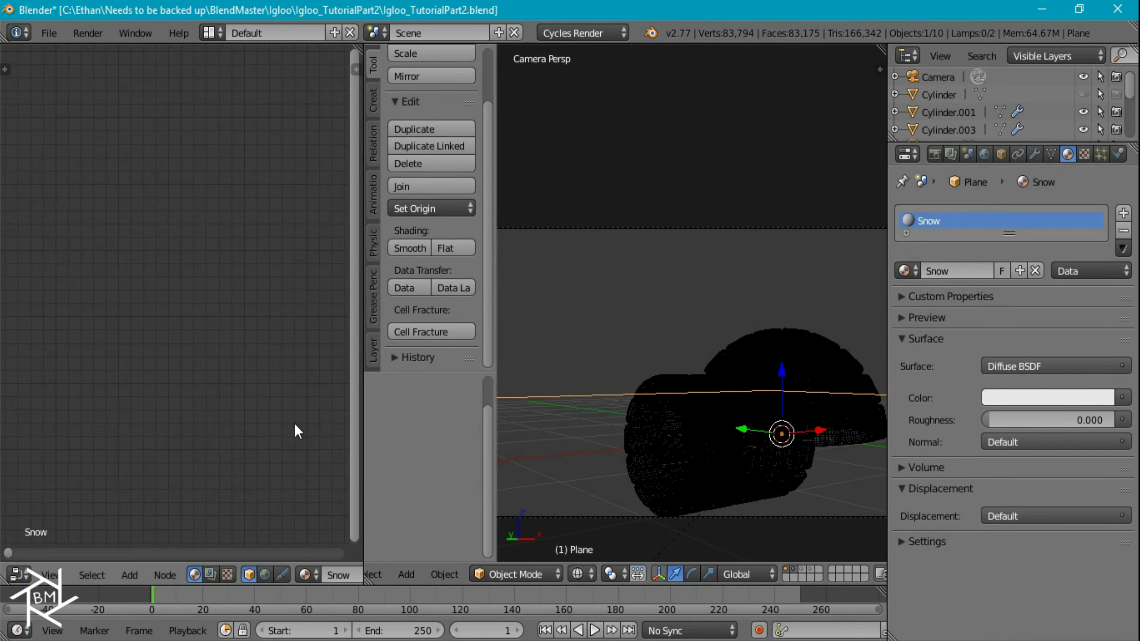
- Move the Diffuse BSDF node away from the Material Output and insert a Mix Shader between them
middle_drag(294, 423, 94, 456)
middle_drag(288, 486, 166, 399)
drag(198, 400, 30, 351)
key(shift+a)
mouse_move(100, 348)
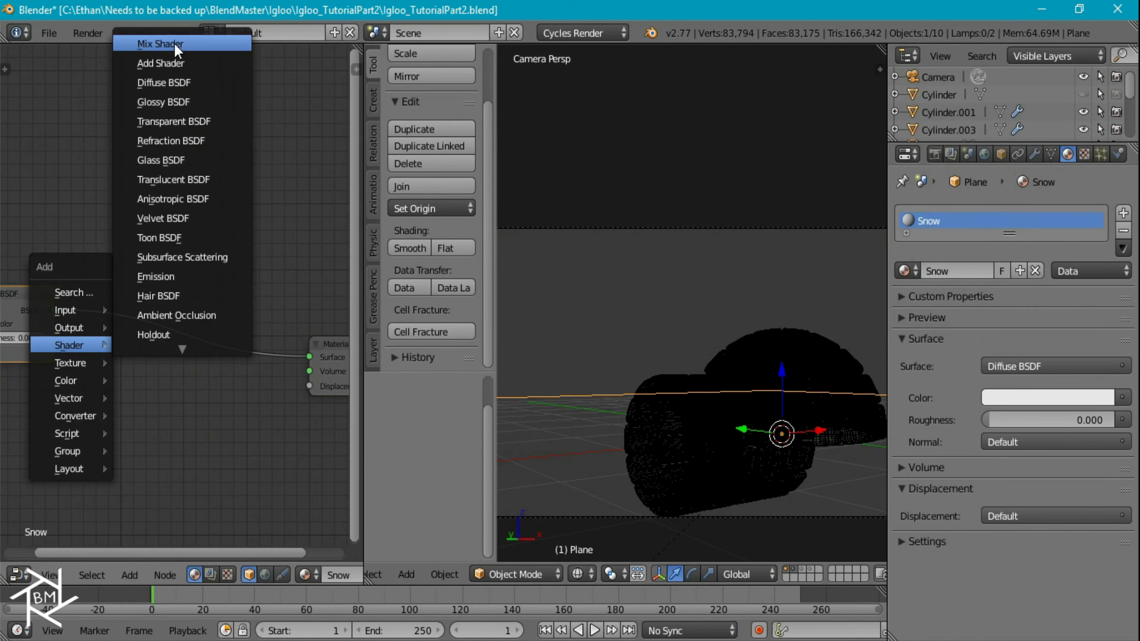
click(174, 43)
click(178, 402)
- Add a Glossy BSDF below the Diffuse BSDF, connect it to the Mix Shader's second shader input, and preview the scene rendered
key(shift+a)
mouse_move(146, 400)
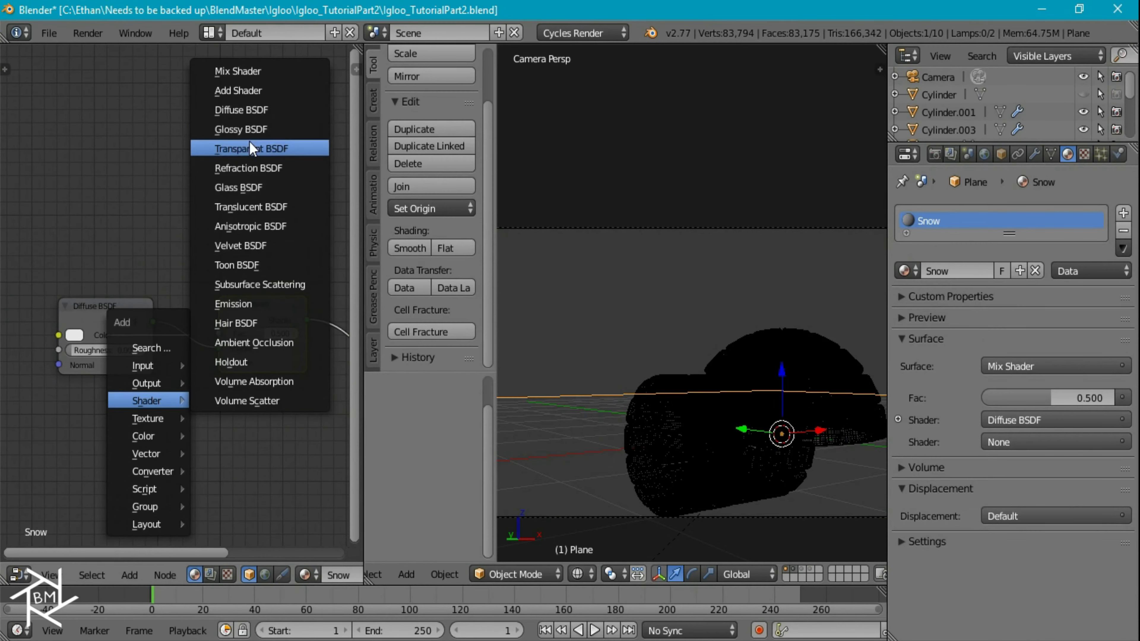
click(241, 129)
click(83, 390)
drag(162, 410, 219, 363)
key(shift+z)
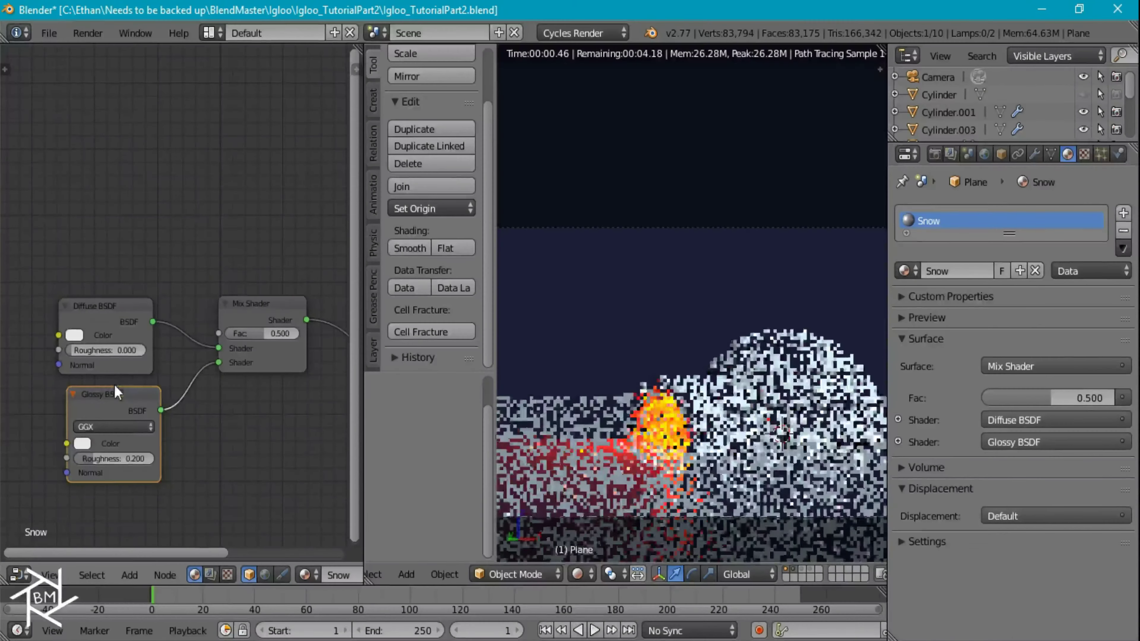
scroll(131, 401, up, 1)
drag(128, 419, 107, 425)
middle_drag(194, 407, 213, 358)
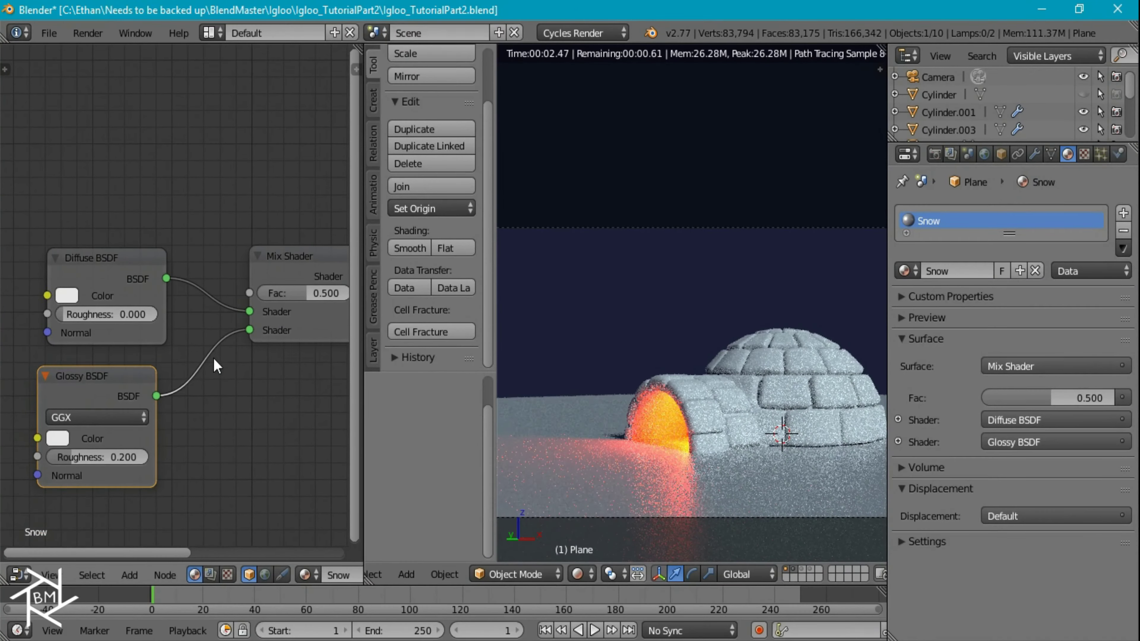
- Set the Mix Shader's Fac to 0.2
scroll(249, 341, up, 3)
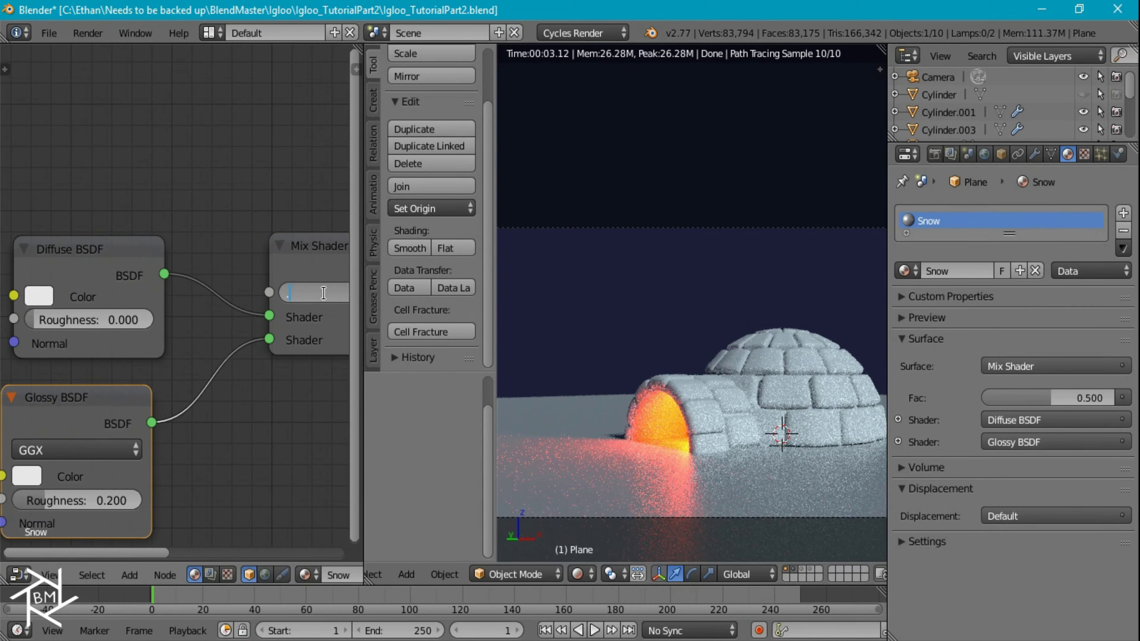
text(2)
key(Return)
middle_drag(293, 376, 275, 306)
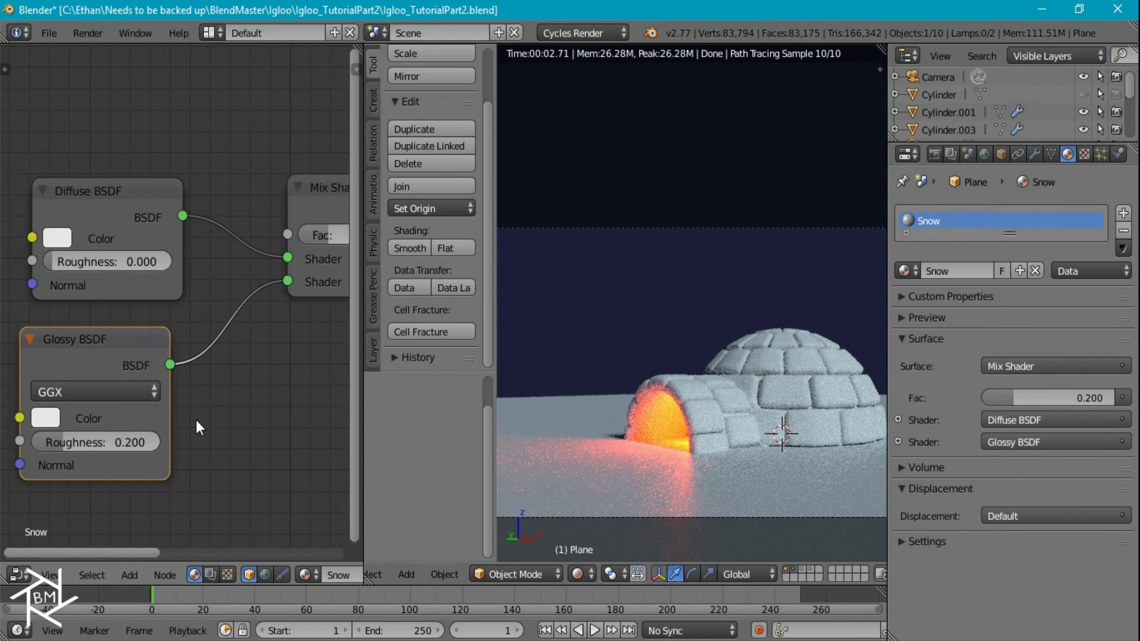
- Brighten the colors of both the Diffuse BSDF and the Glossy BSDF to pure white
scroll(196, 420, down, 2)
middle_drag(192, 384, 233, 398)
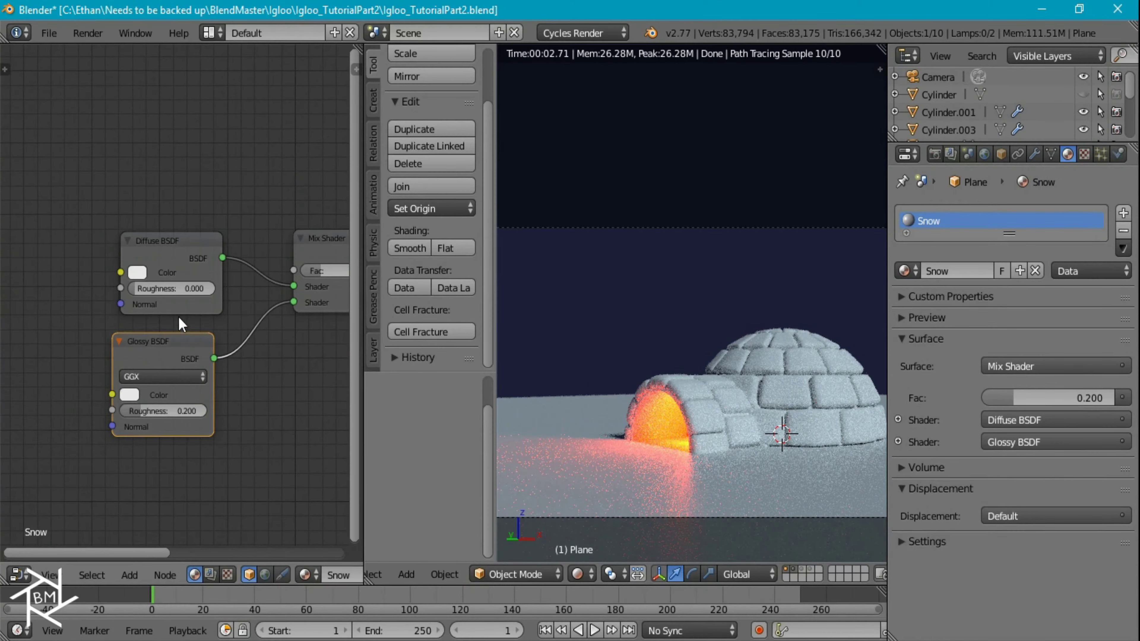
click(134, 273)
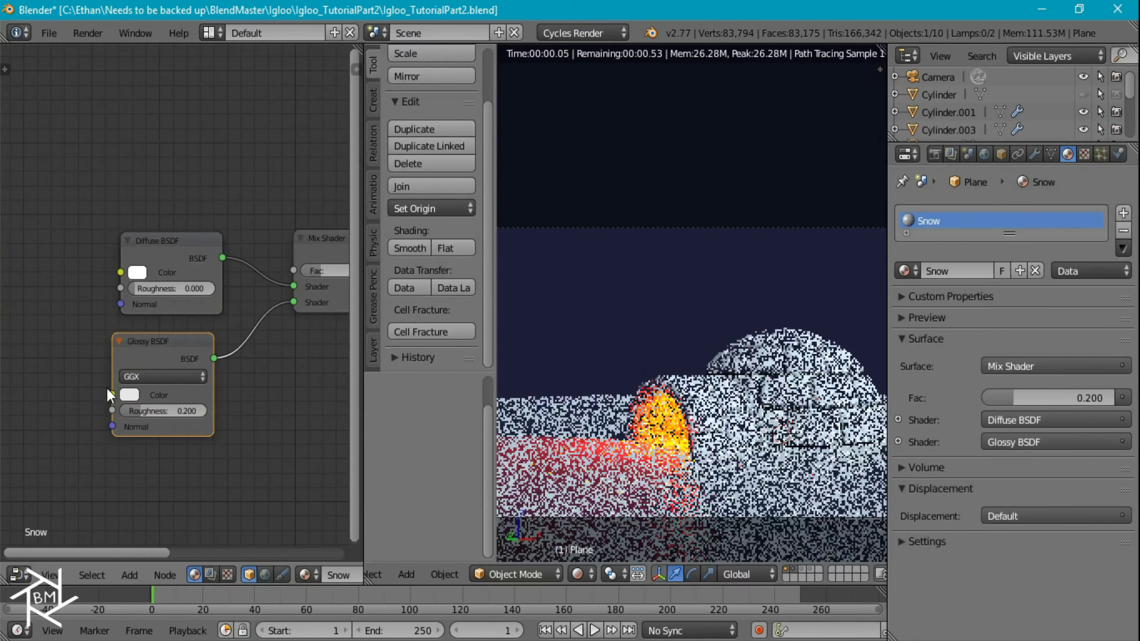
click(129, 395)
drag(237, 201, 237, 187)
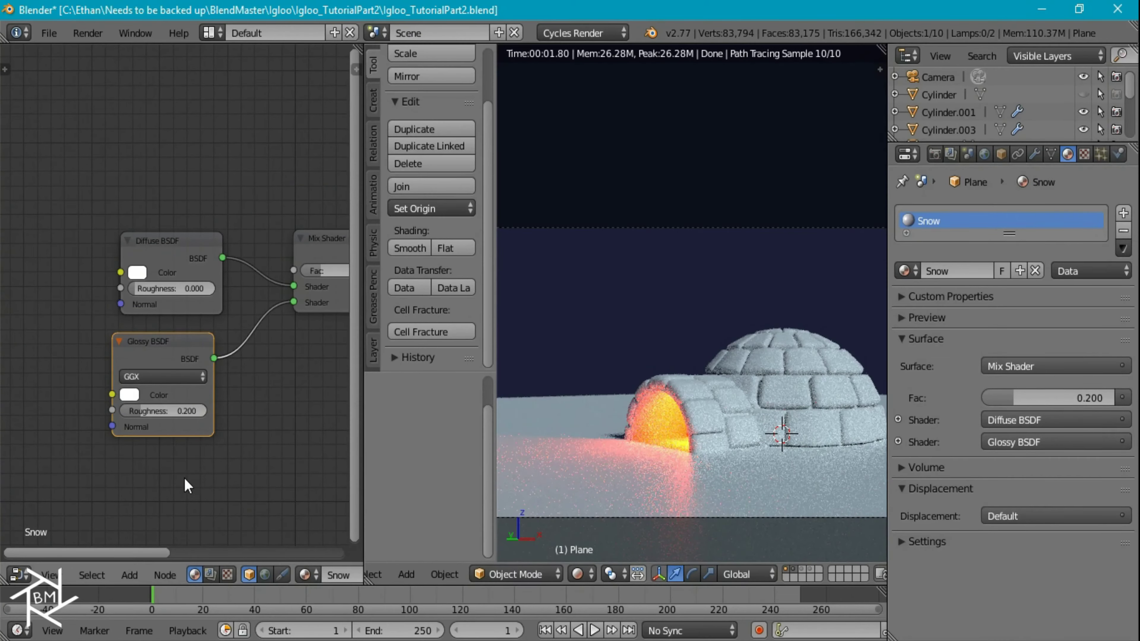
- Move the Material Output node farther from the Mix Shader and add a Noise Texture node ahead of the two BSDF nodes
scroll(179, 494, down, 1)
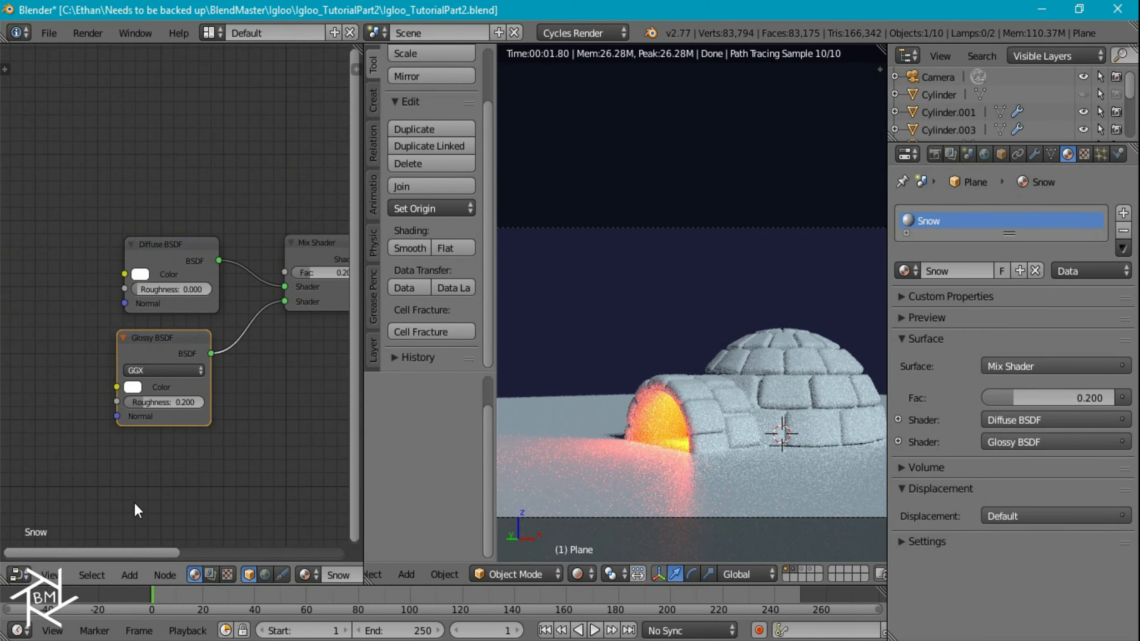
middle_drag(147, 520, 73, 384)
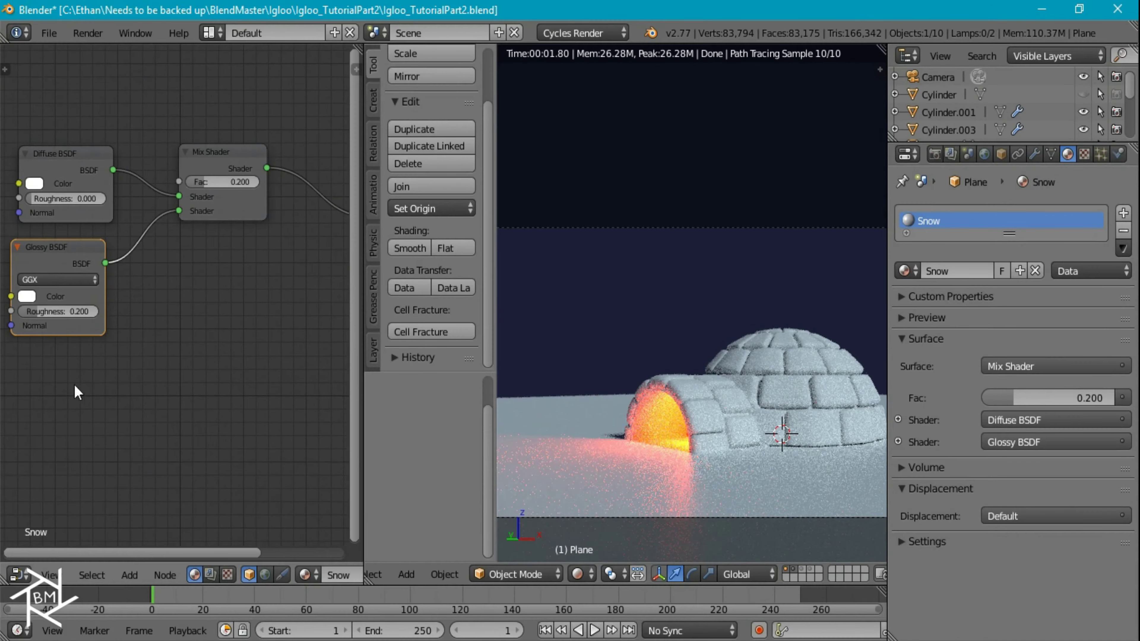
middle_drag(187, 334, 80, 421)
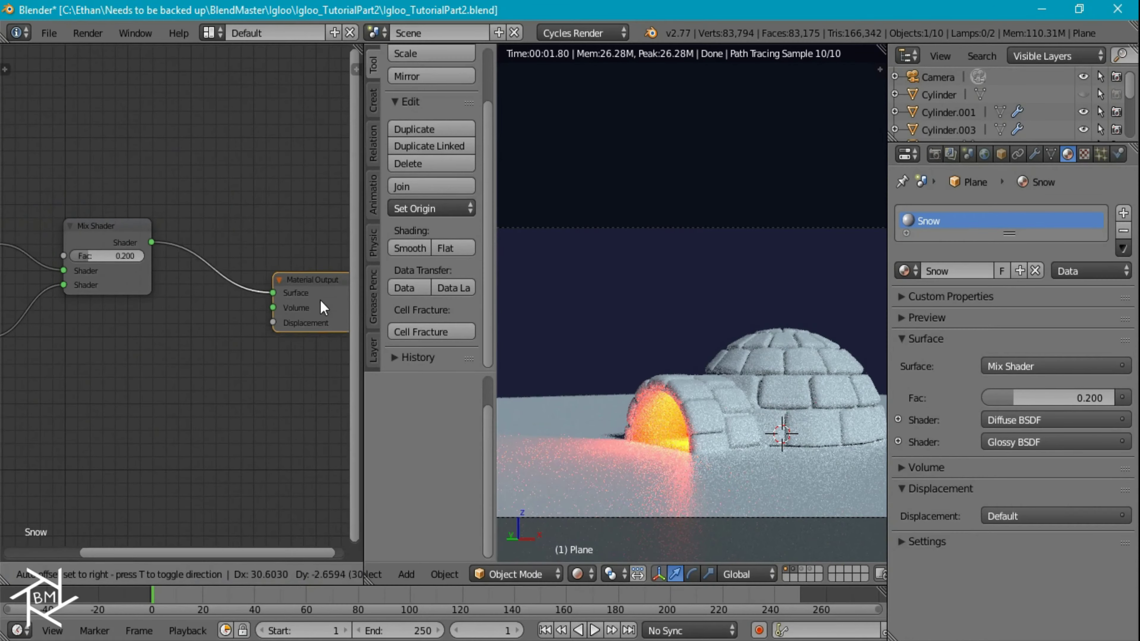
middle_drag(171, 321, 215, 252)
middle_drag(196, 365, 256, 364)
middle_drag(193, 439, 96, 395)
key(shift+a)
mouse_move(96, 398)
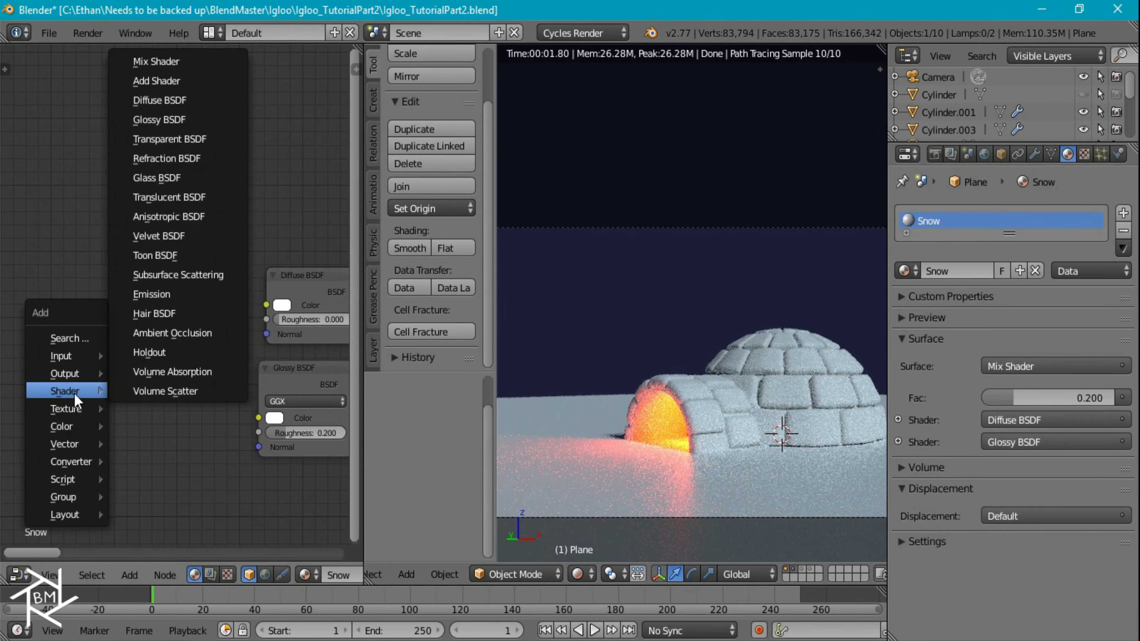
click(161, 254)
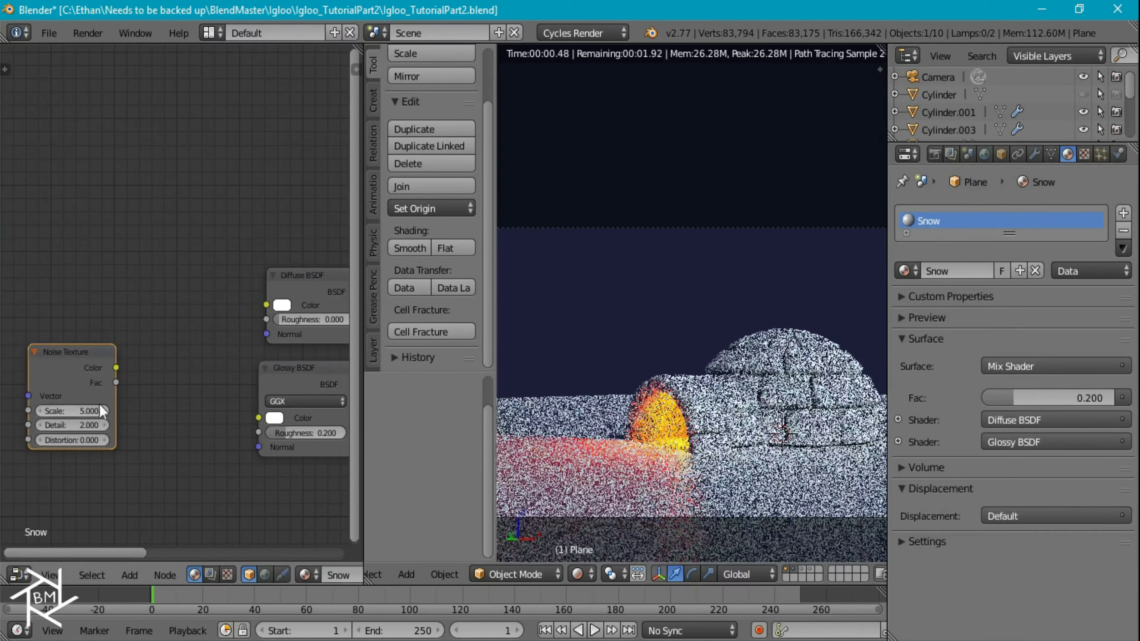
- Attach mapping and texture coordinate nodes to the Noise Texture, and preview its color output on the ground
scroll(175, 460, down, 4)
shift+click(135, 351)
middle_drag(242, 415, 367, 410)
middle_drag(285, 393, 309, 407)
drag(94, 367, 126, 422)
ctrl+shift+click(321, 359)
- Insert a ColorRamp node on the Noise Texture's color output
middle_drag(321, 359, 85, 400)
key(shift+a)
mouse_move(150, 435)
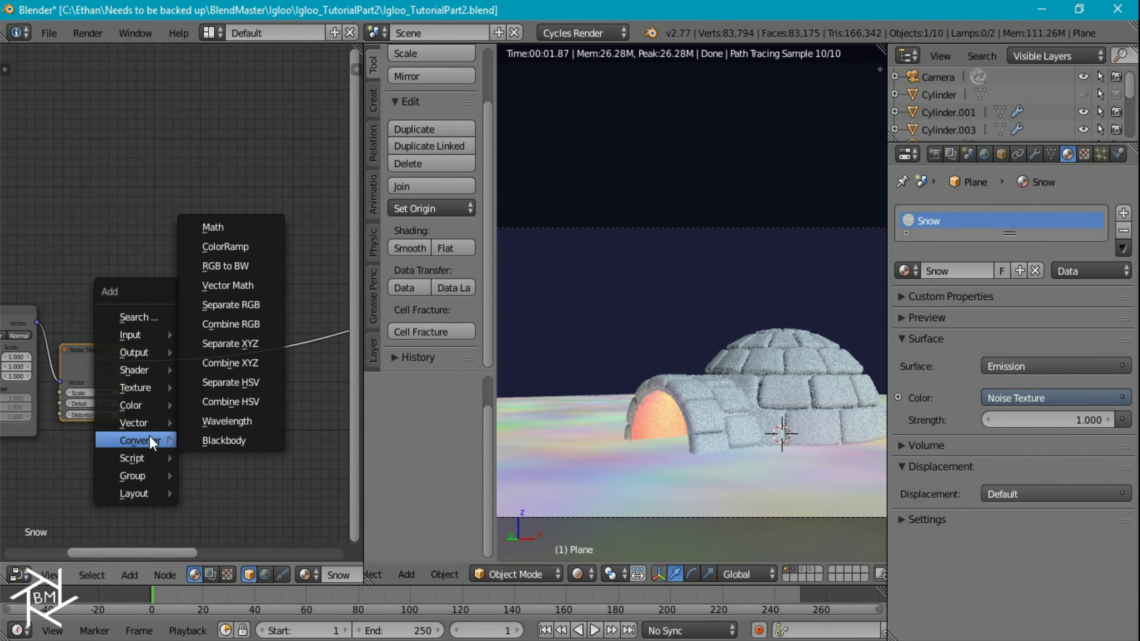
click(239, 250)
click(158, 338)
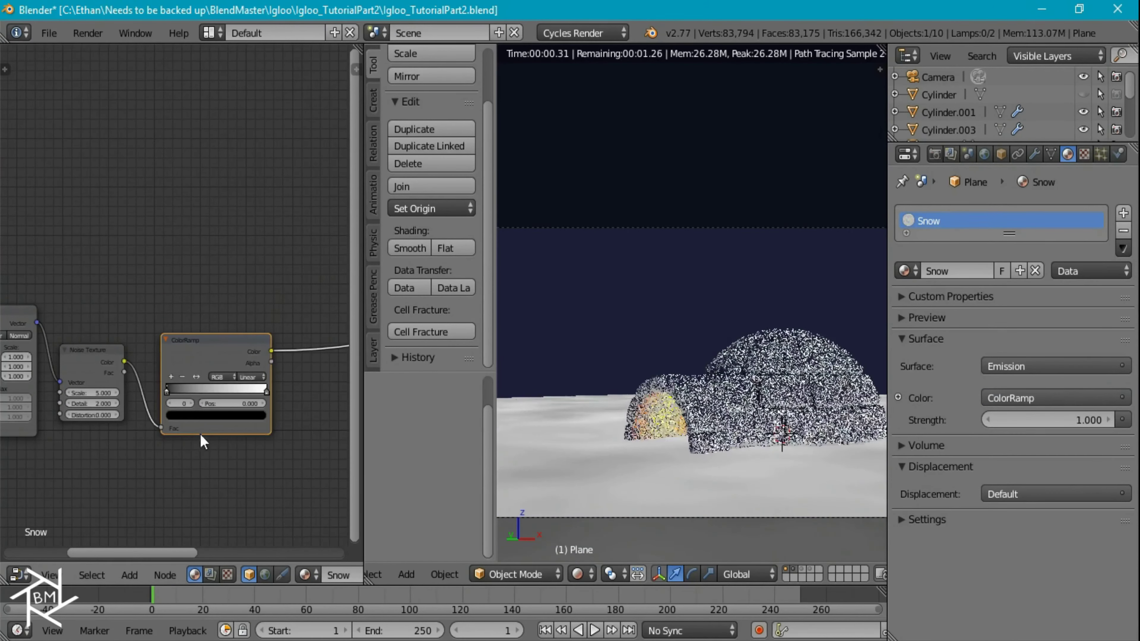
- Set the Noise Texture's Scale to 100
scroll(203, 452, up, 5)
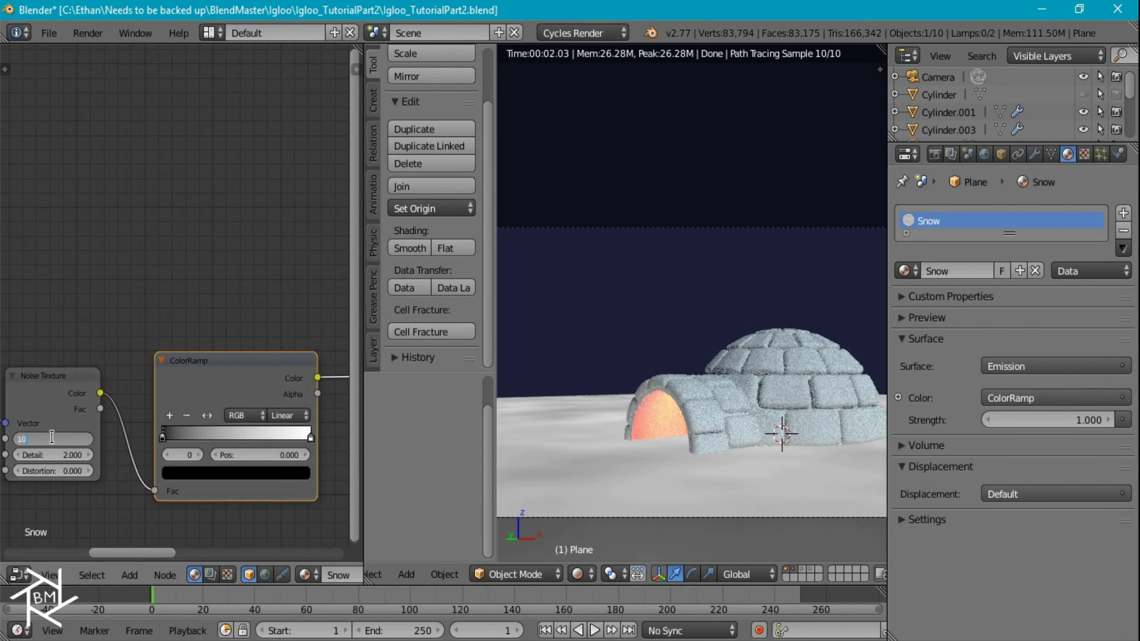
key(Return)
click(51, 438)
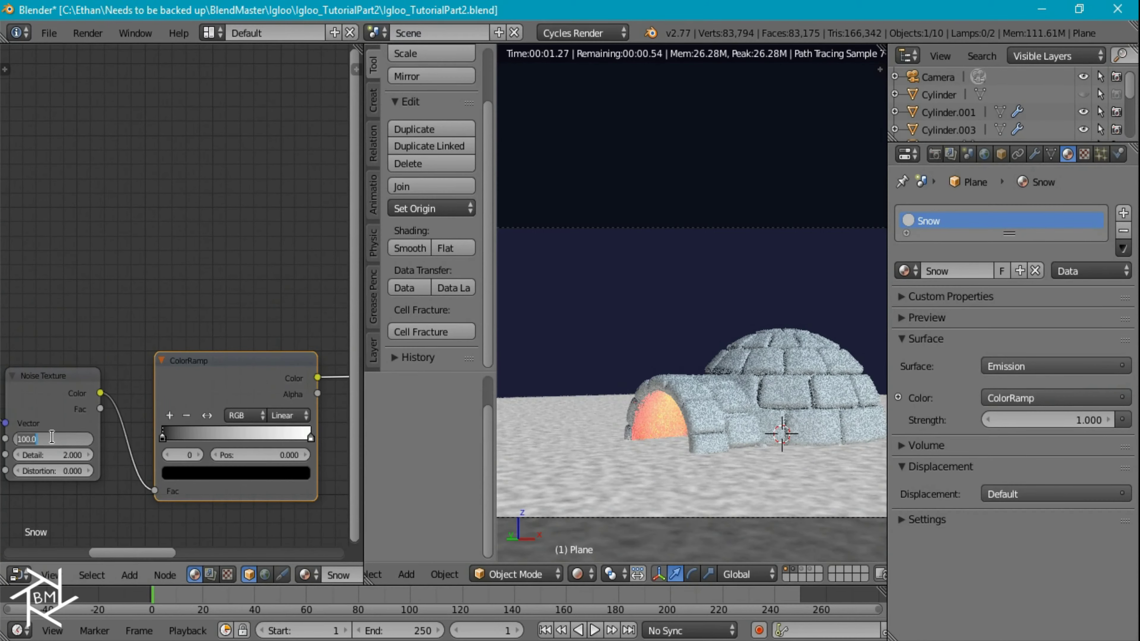
- Raise the ColorRamp's contrast by moving the black stop to about 0.2 and the white stop to 0.777
drag(164, 439, 197, 438)
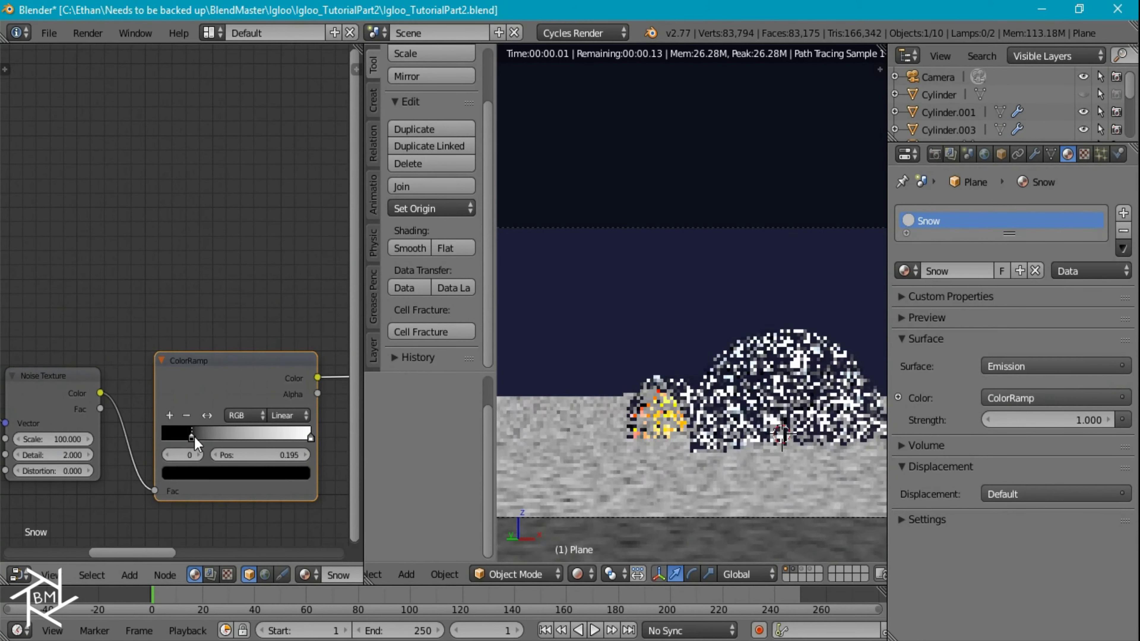
drag(309, 435, 271, 436)
middle_drag(321, 438, 150, 423)
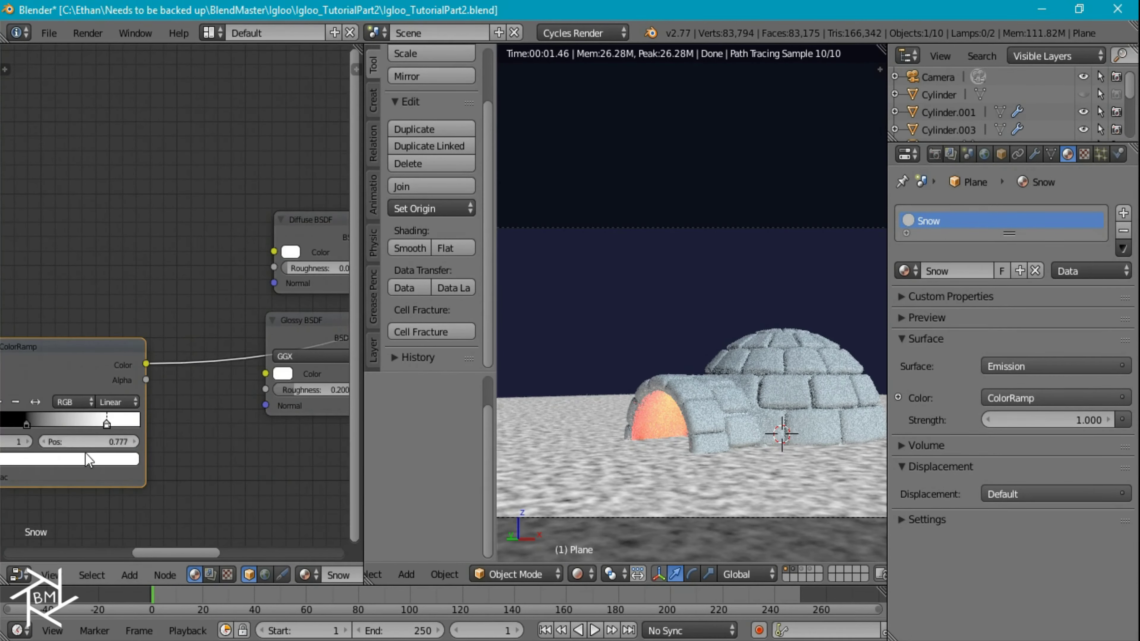
- Shift the noise nodes away from the shaders and insert a Bump node with the ColorRamp's color feeding its Height
scroll(88, 459, down, 5)
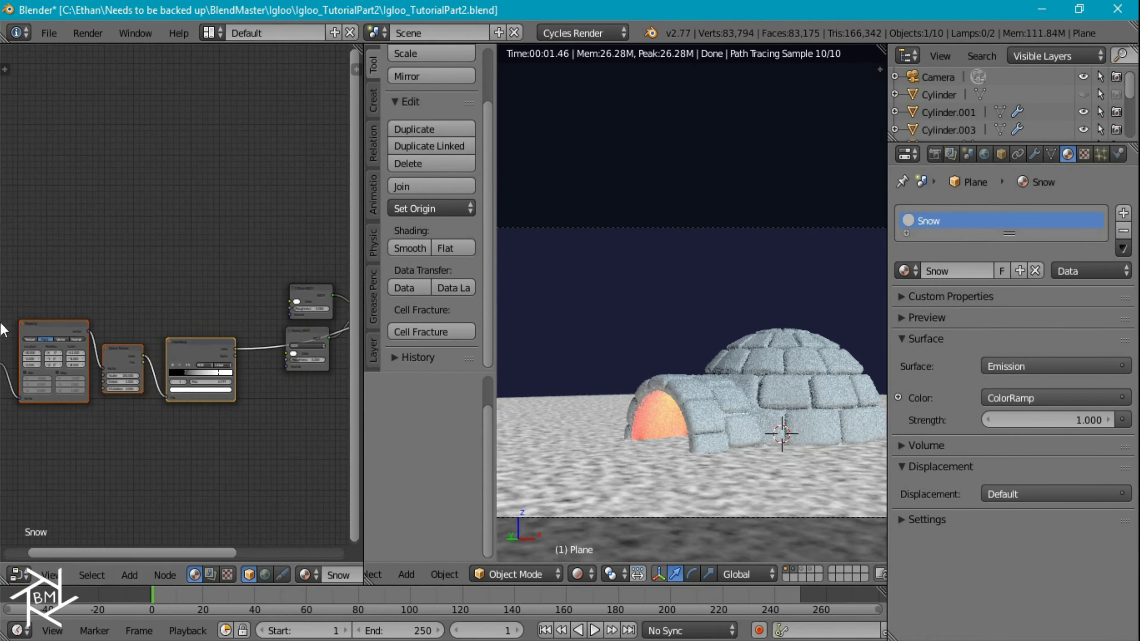
middle_drag(195, 395, 178, 434)
key(shift+a)
mouse_move(187, 384)
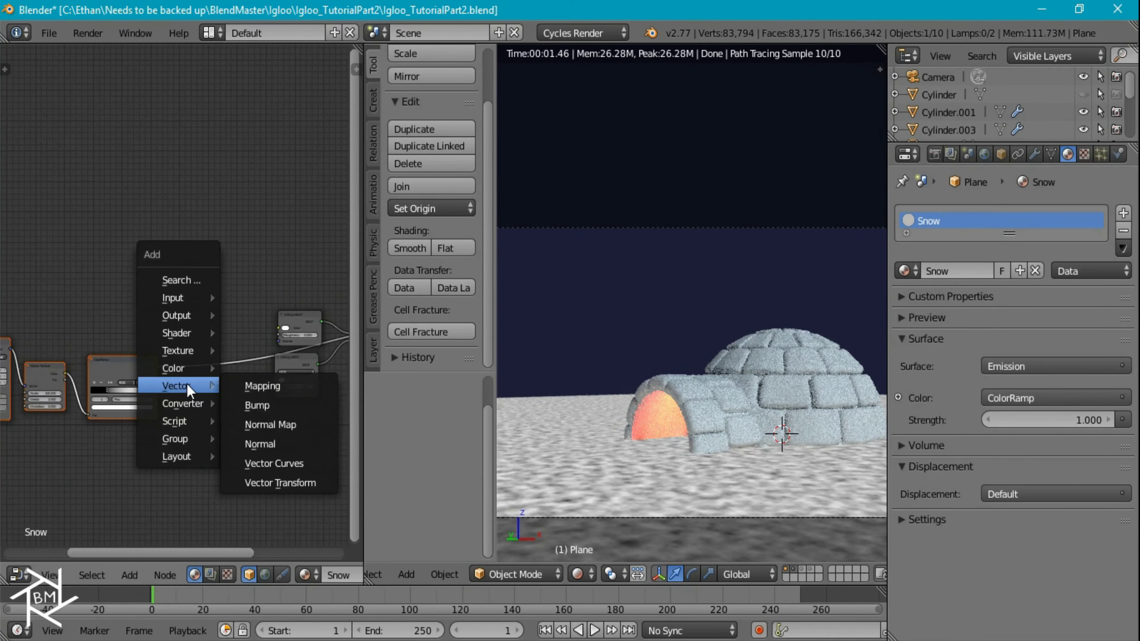
click(257, 405)
click(180, 402)
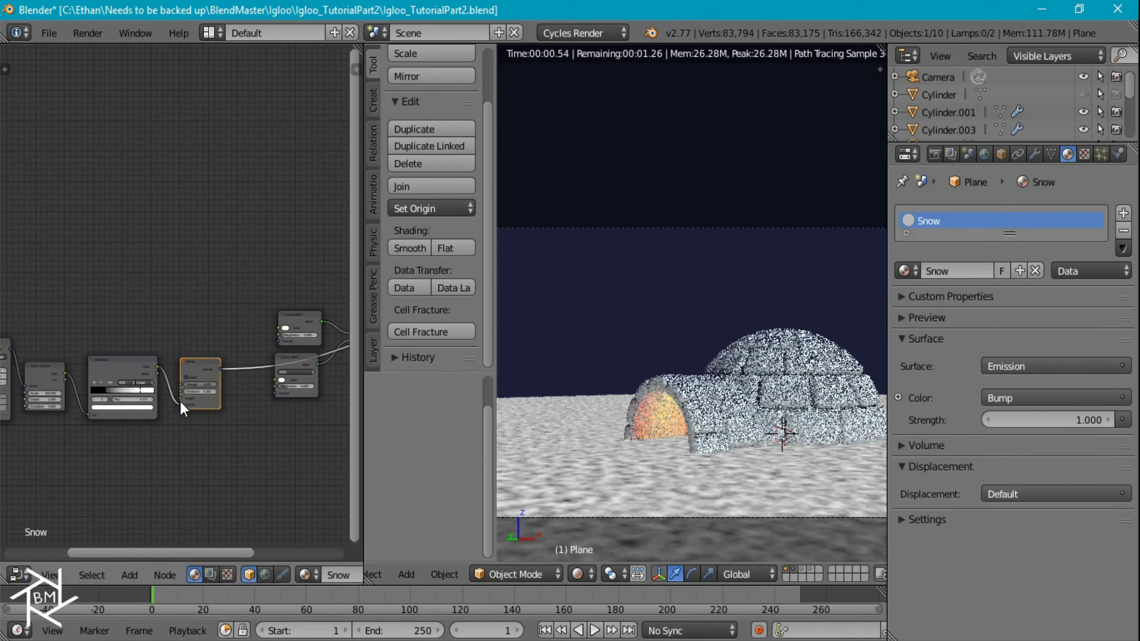
- Connect the Bump's Normal output to the Diffuse and Glossy BSDF Normal inputs, and output the Mix Shader to the surface again
scroll(180, 400, up, 3)
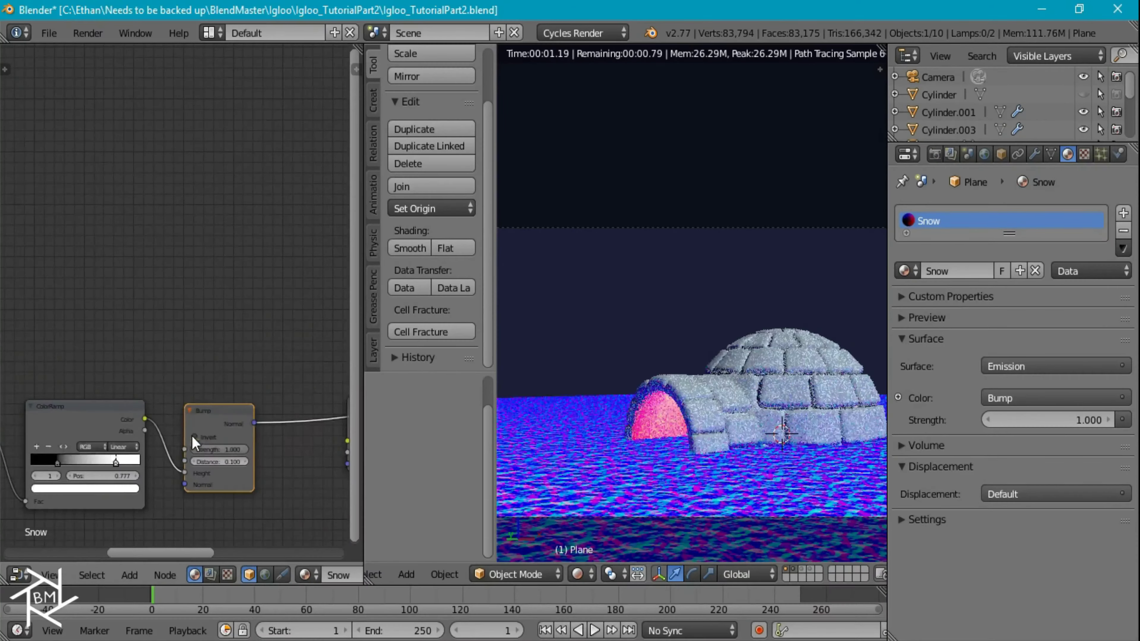
middle_drag(247, 430, 202, 424)
drag(208, 417, 280, 392)
drag(208, 416, 301, 458)
middle_drag(330, 401, 92, 379)
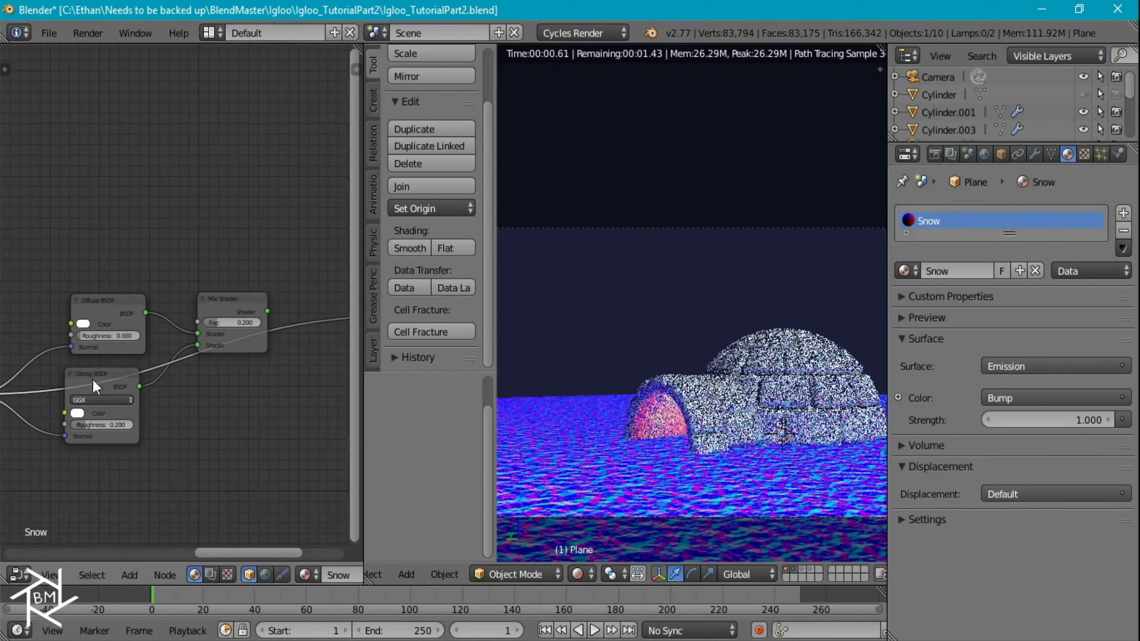
ctrl+shift+click(238, 301)
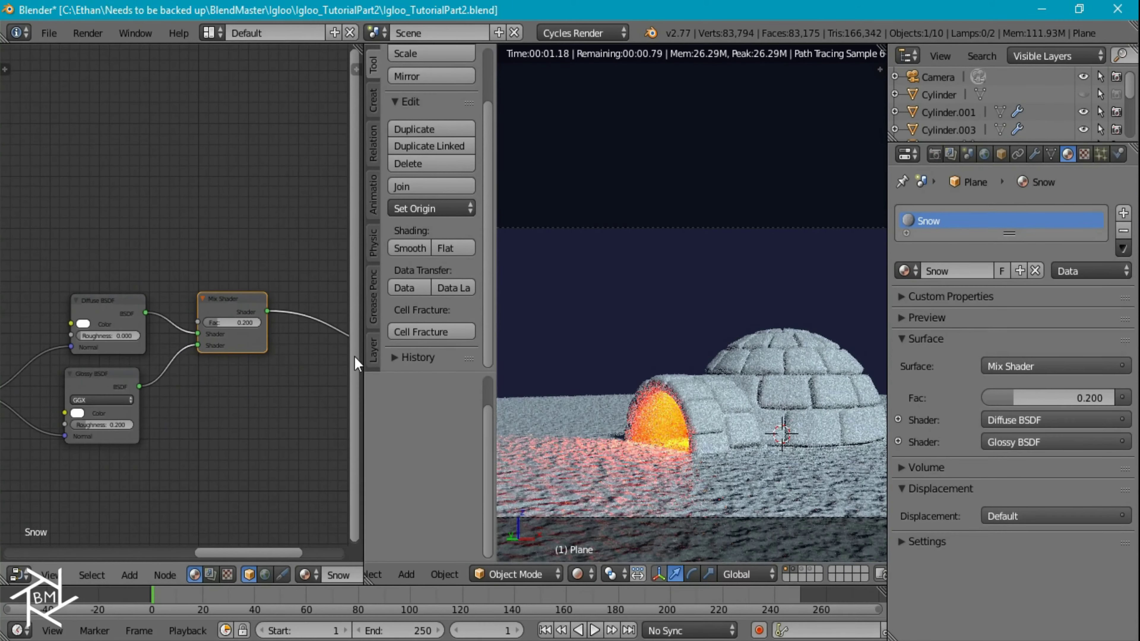
- Set the Bump node's Strength to 0.1 while viewing the snow near the igloo entrance up close
scroll(605, 478, up, 6)
shift+middle_drag(611, 489, 738, 168)
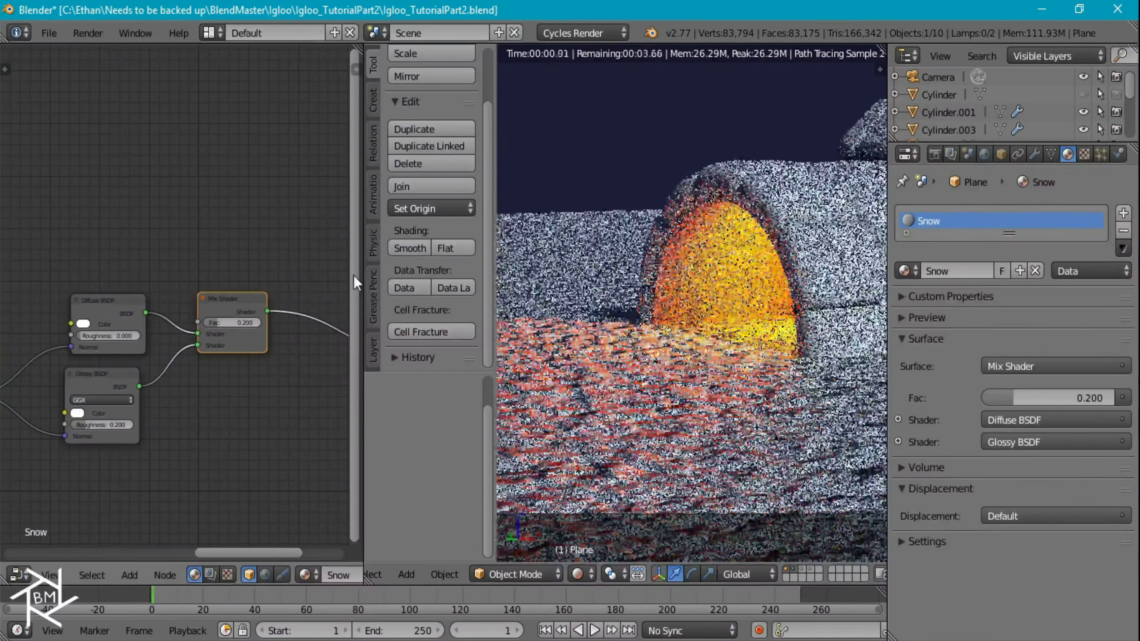
middle_drag(202, 337, 102, 272)
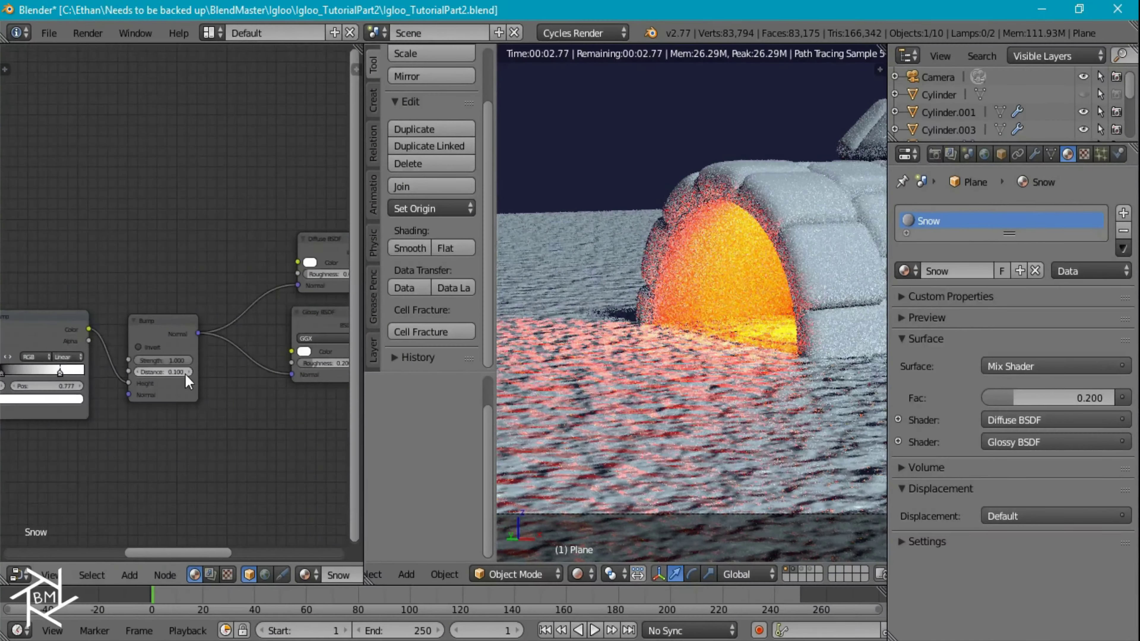
scroll(195, 371, up, 2)
middle_drag(158, 378, 219, 379)
scroll(222, 387, up, 1)
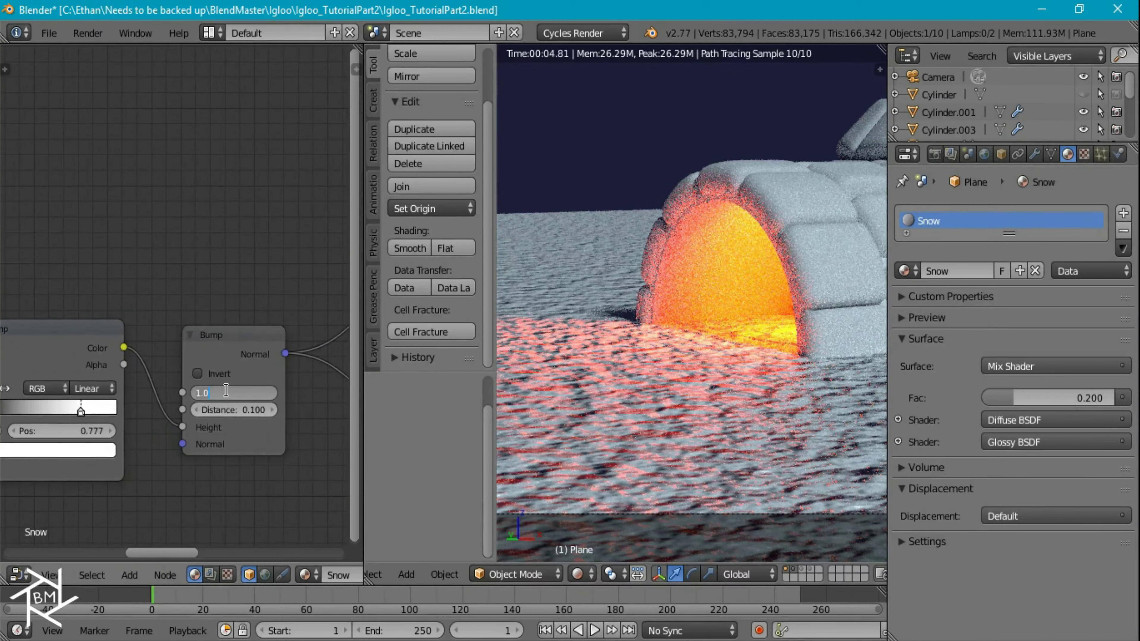
key(Return)
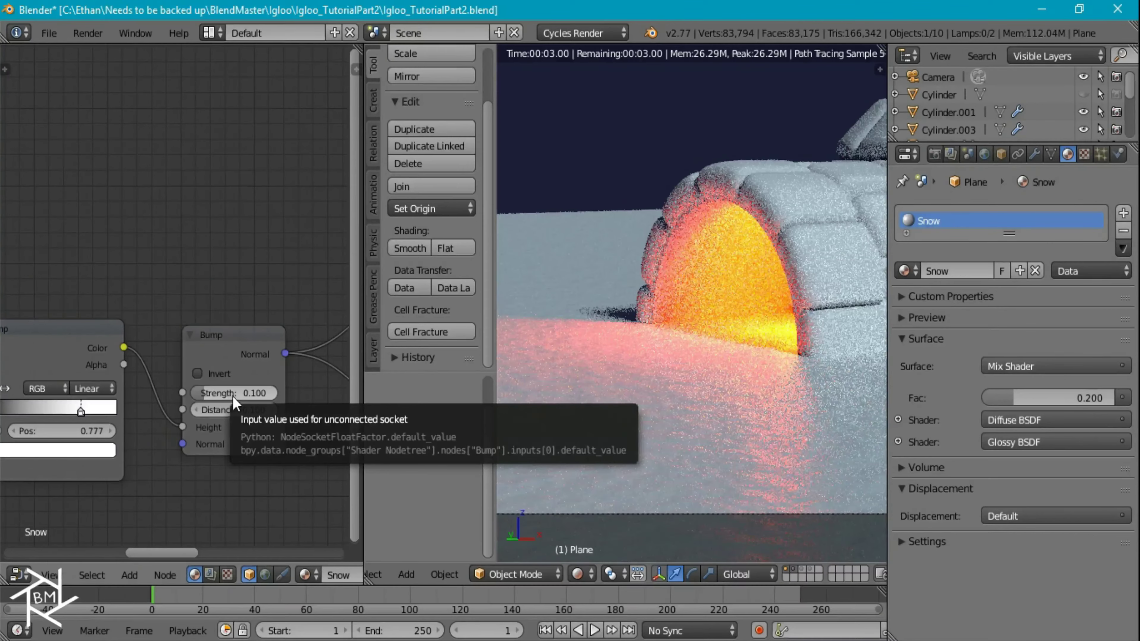
- Set the Bump node's Strength to 0.2 and check the rendered snow from farther out
key(BackSpace)
text(2)
key(Return)
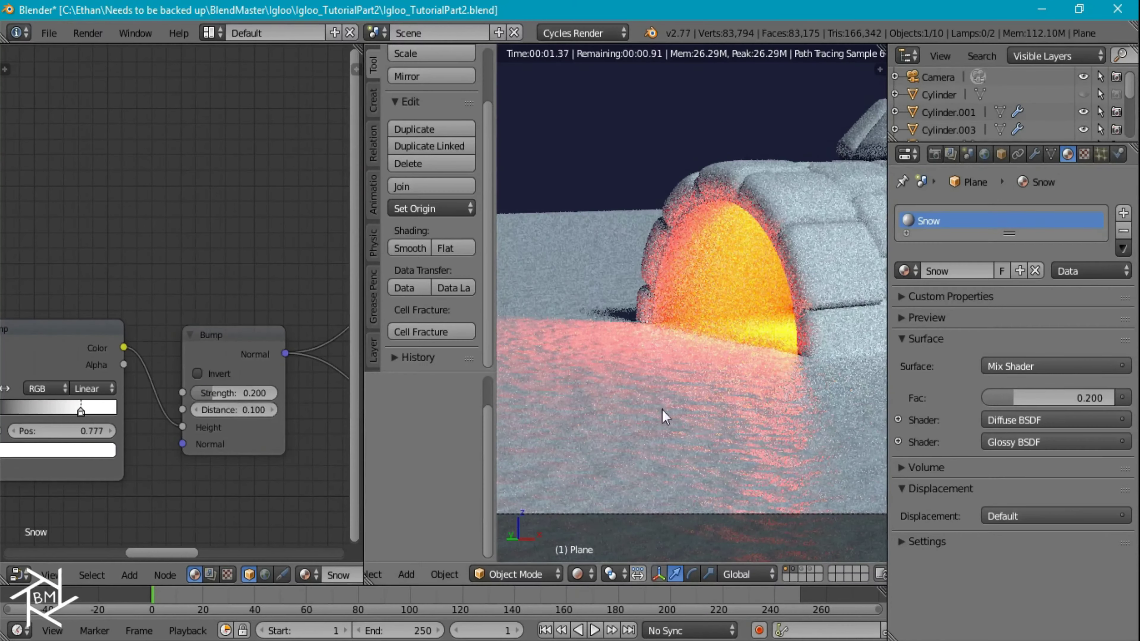
scroll(686, 443, down, 4)
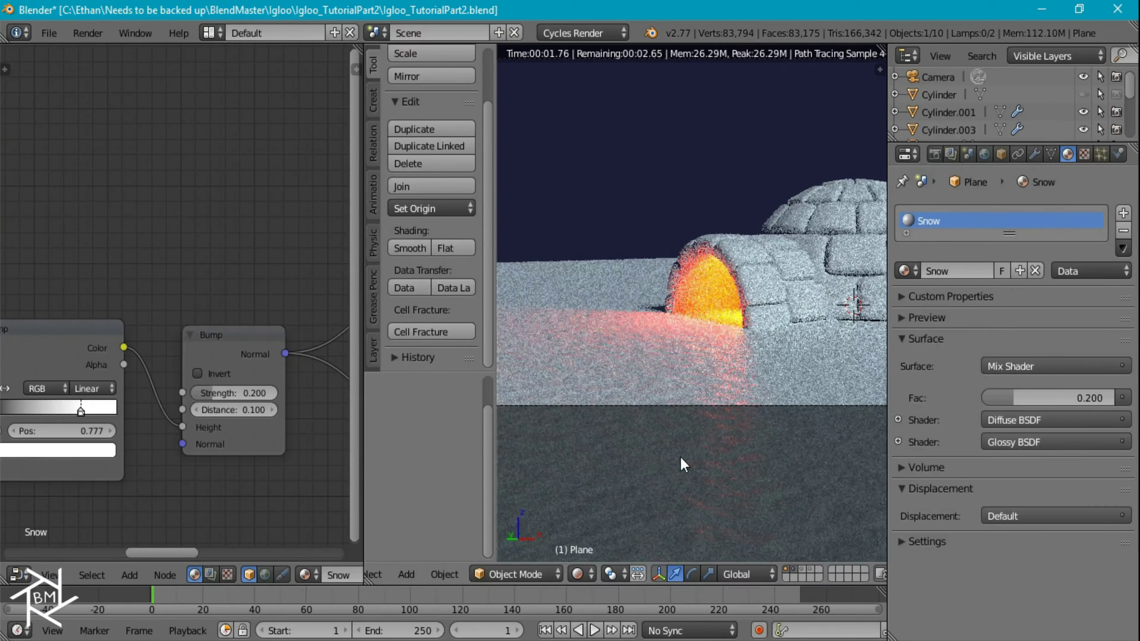
- Duplicate the Mix Shader and insert the copy between the original Mix Shader and the Material Output
middle_drag(293, 323, 8, 417)
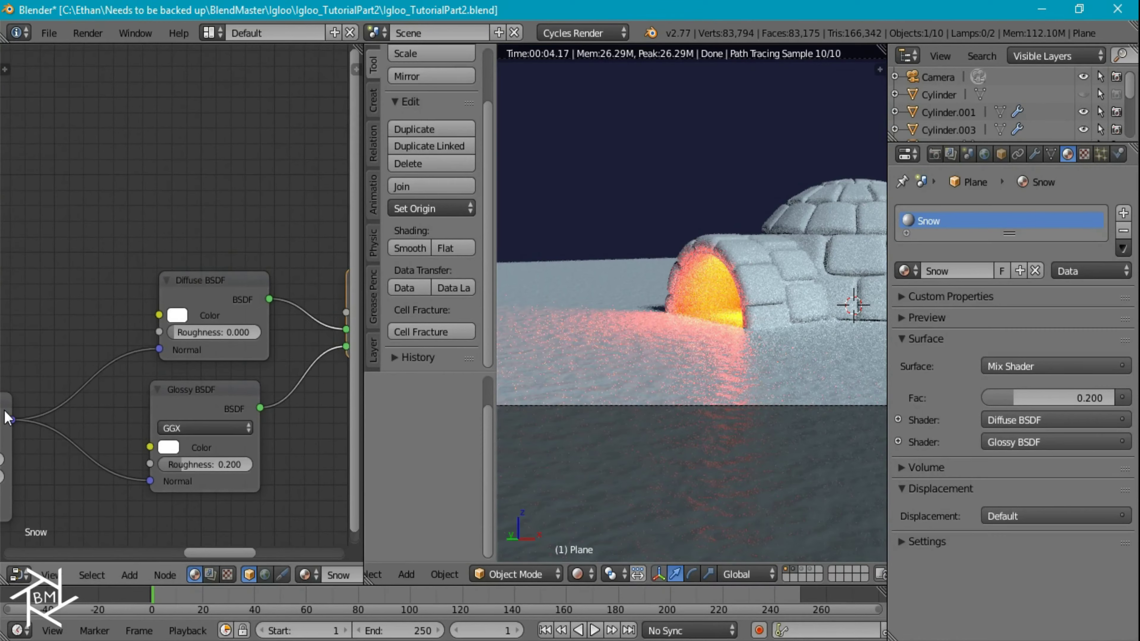
scroll(98, 440, down, 2)
middle_drag(174, 431, 132, 346)
scroll(148, 371, down, 1)
scroll(148, 371, down, 2)
middle_drag(236, 331, 173, 352)
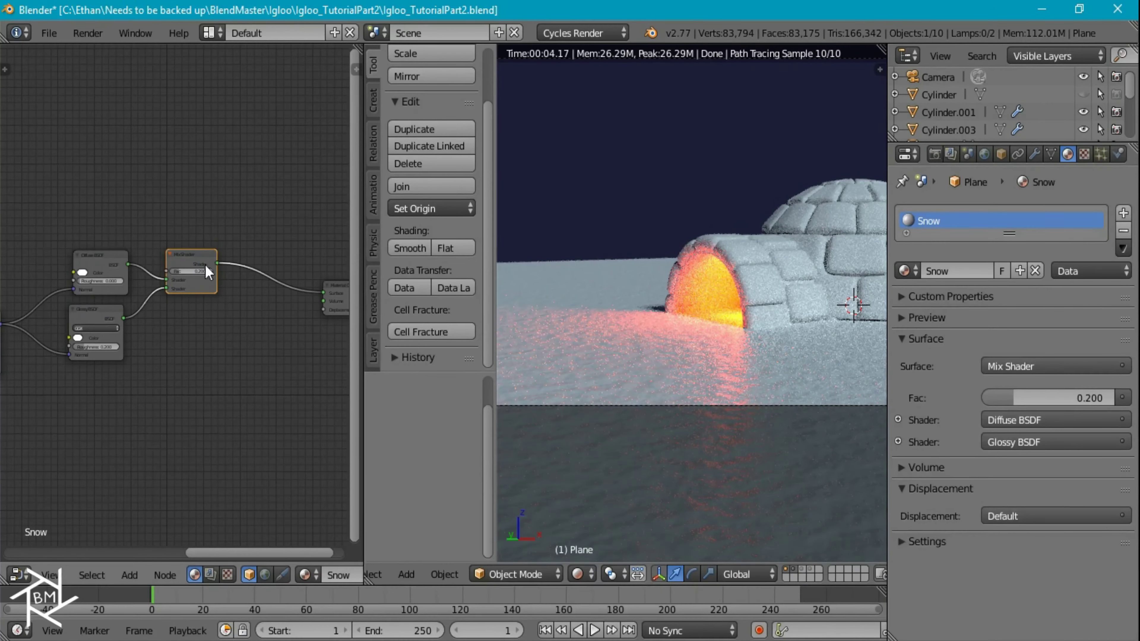
key(shift+d)
click(276, 303)
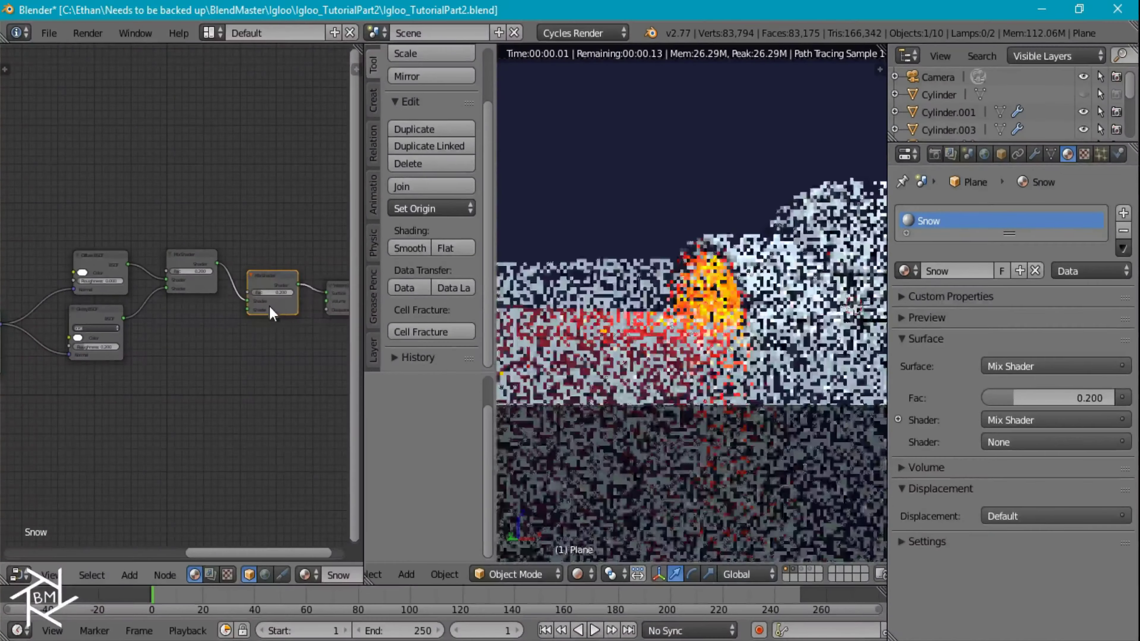
- Add an Emission node below the shaders and connect it to the second shader input of the new Mix Shader
middle_drag(193, 366, 211, 356)
key(shift+a)
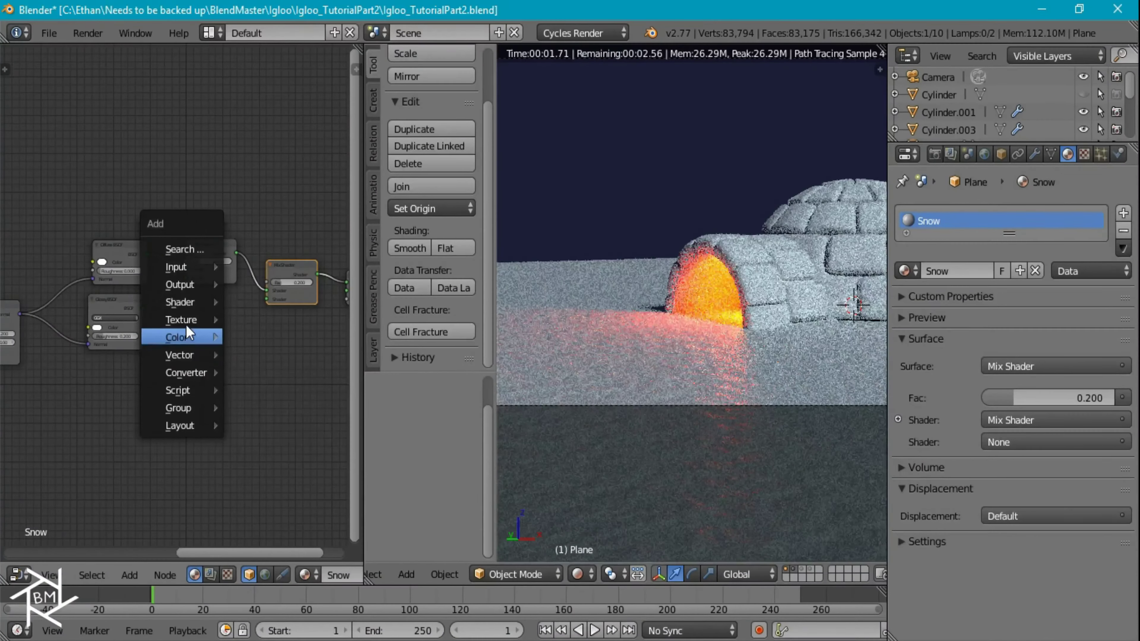
mouse_move(181, 302)
click(260, 534)
click(240, 384)
drag(231, 376, 244, 366)
drag(262, 298, 266, 299)
middle_drag(247, 413, 124, 394)
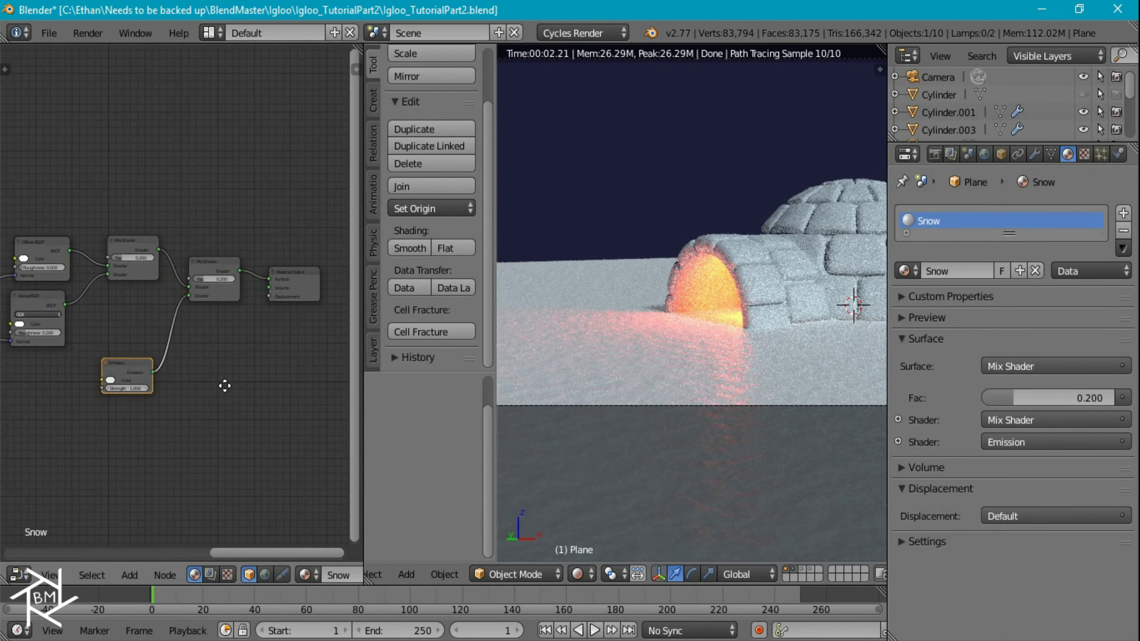
middle_drag(224, 384, 266, 385)
drag(169, 364, 190, 362)
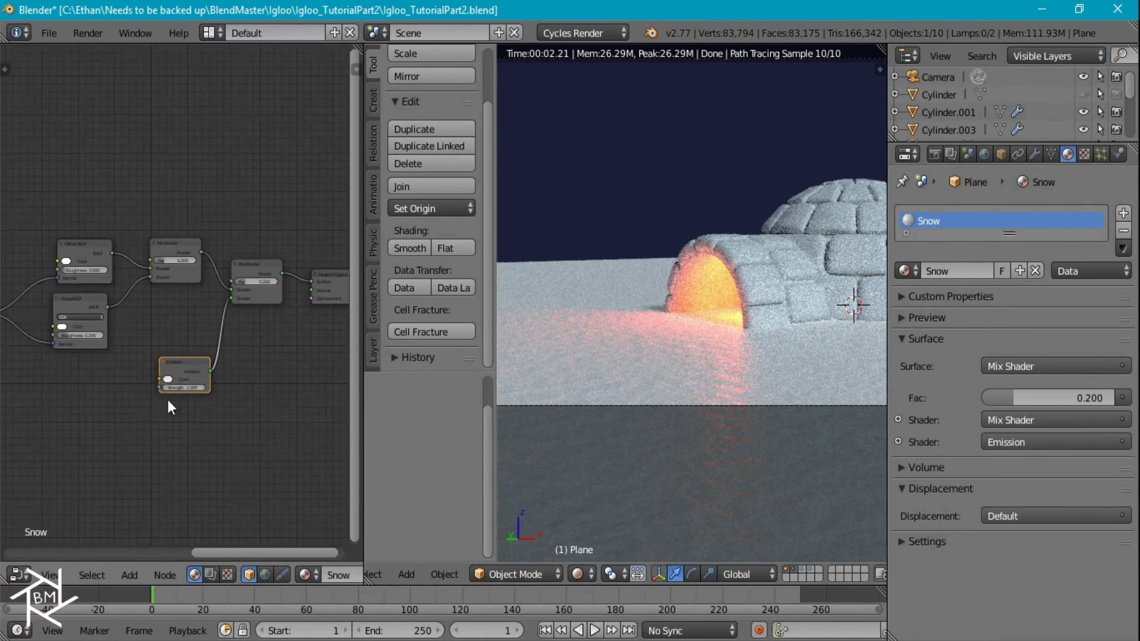
- Add a Voronoi Texture node below the Bump node
middle_drag(118, 415, 179, 374)
key(shift+a)
mouse_move(155, 371)
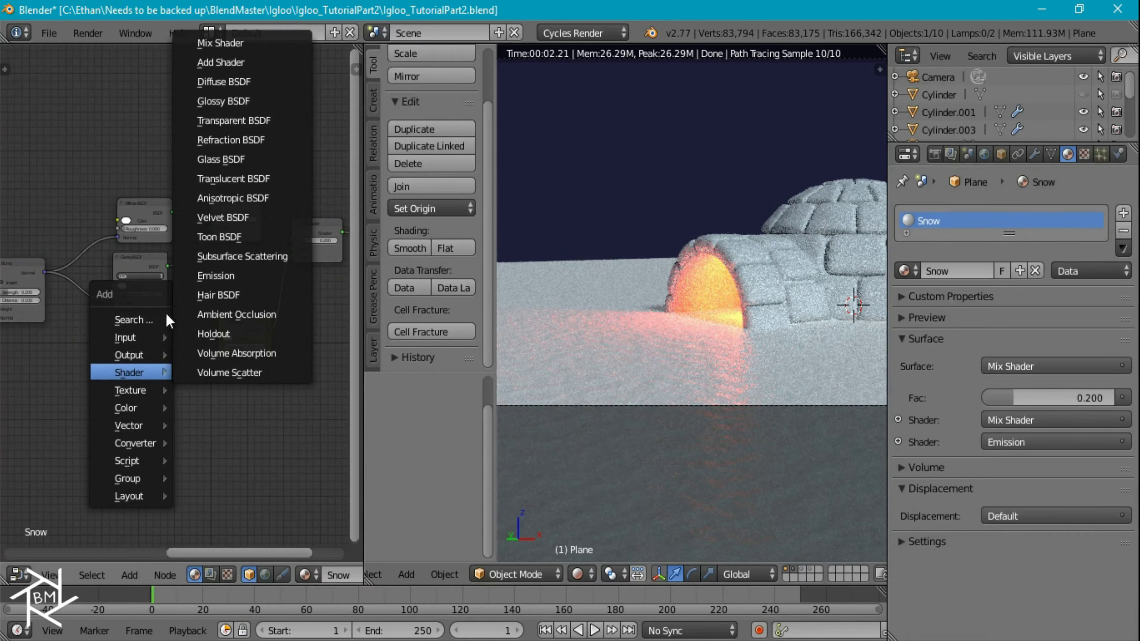
mouse_move(140, 394)
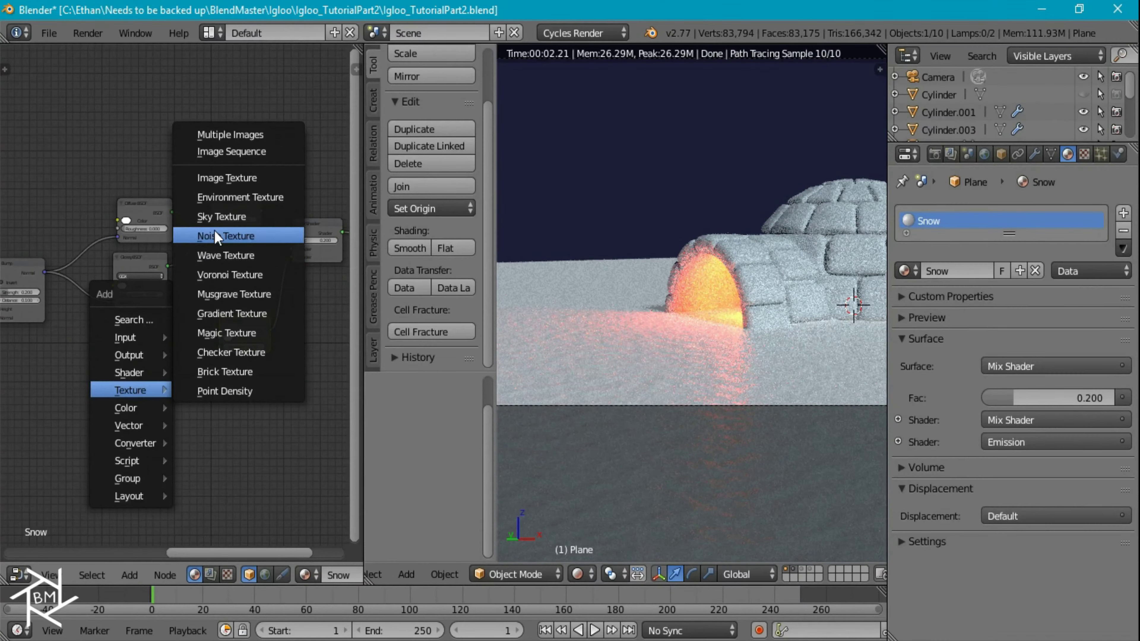
click(224, 270)
click(50, 375)
- Attach mapping and texture coordinate nodes to the Voronoi Texture, arrange them, and preview the texture on the ground
key(ctrl+t)
middle_drag(92, 396, 214, 385)
drag(39, 387, 66, 431)
ctrl+shift+click(190, 372)
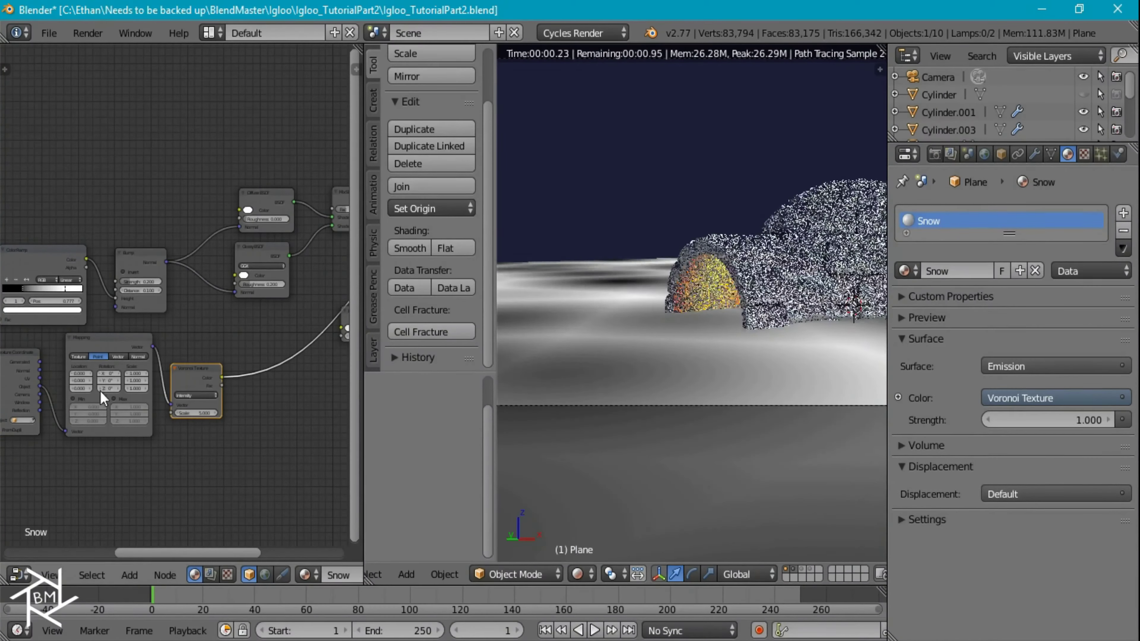
- Set the Voronoi Texture's Scale to 1000
scroll(227, 437, up, 3)
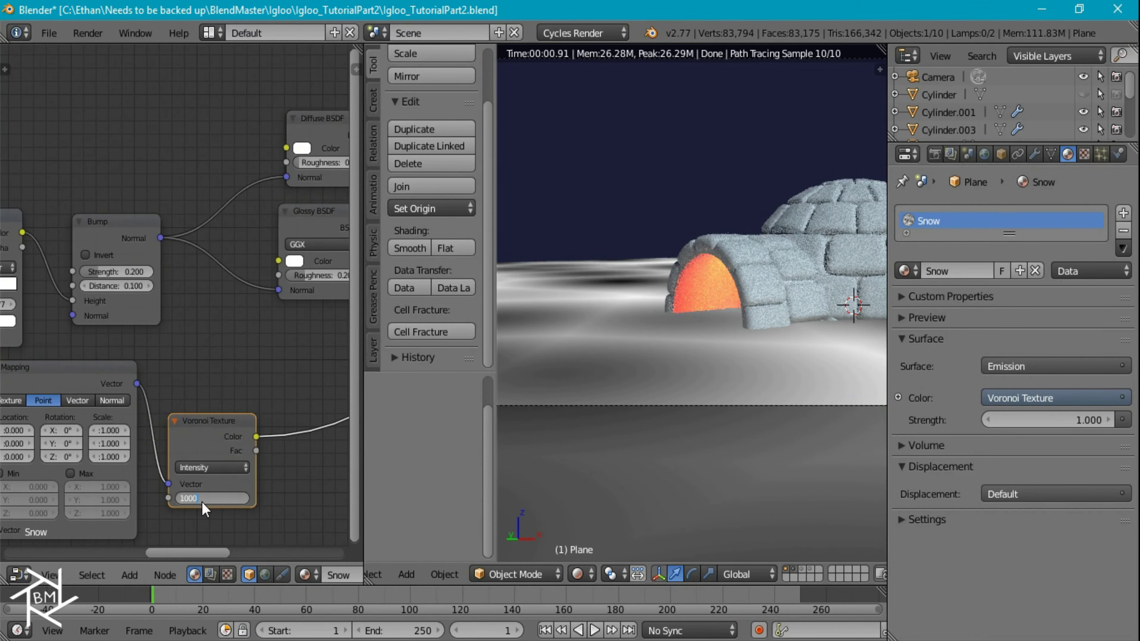
key(Return)
middle_drag(286, 433, 246, 442)
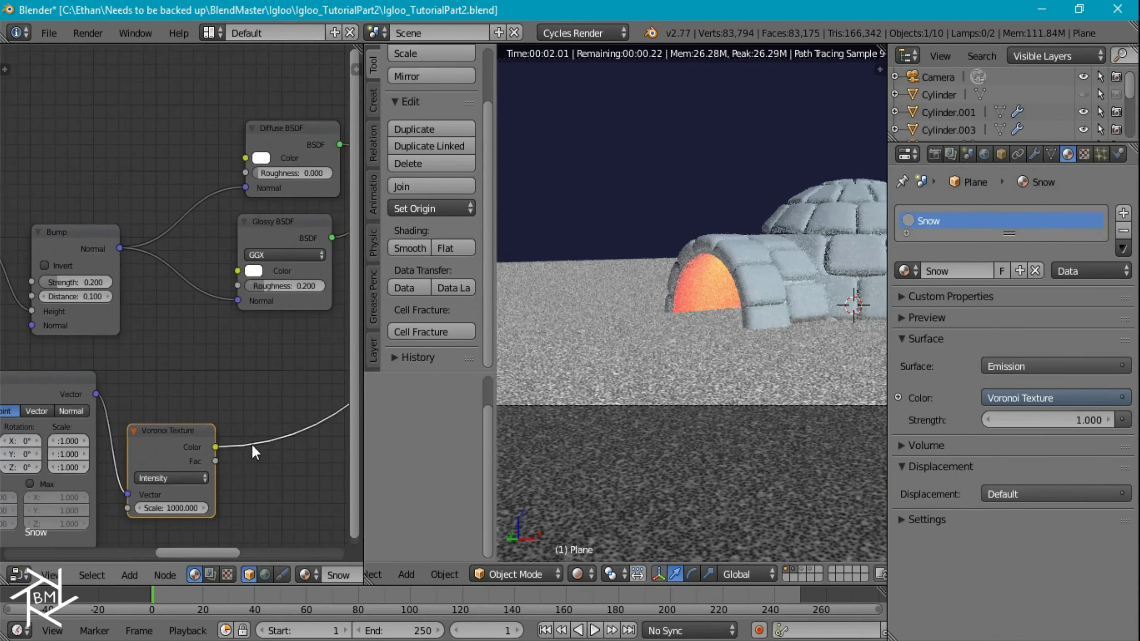
scroll(253, 446, down, 1)
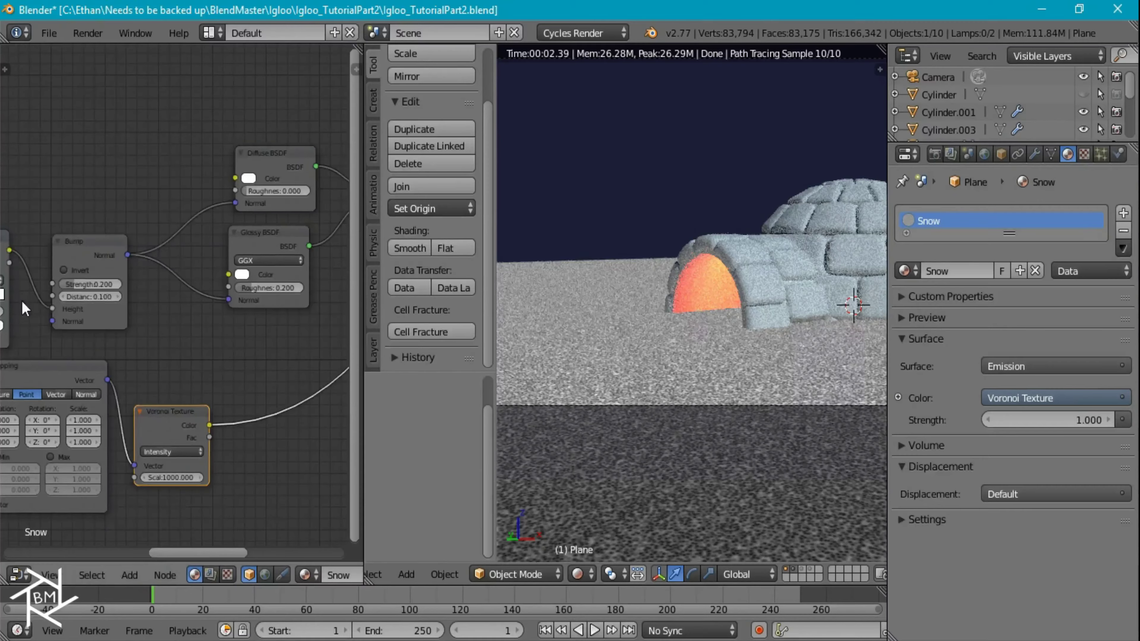
- Duplicate the bump's ColorRamp node and insert the copy on the Voronoi Texture's Color output link
middle_drag(22, 301, 102, 307)
click(40, 262)
scroll(73, 359, down, 4)
key(shift+d)
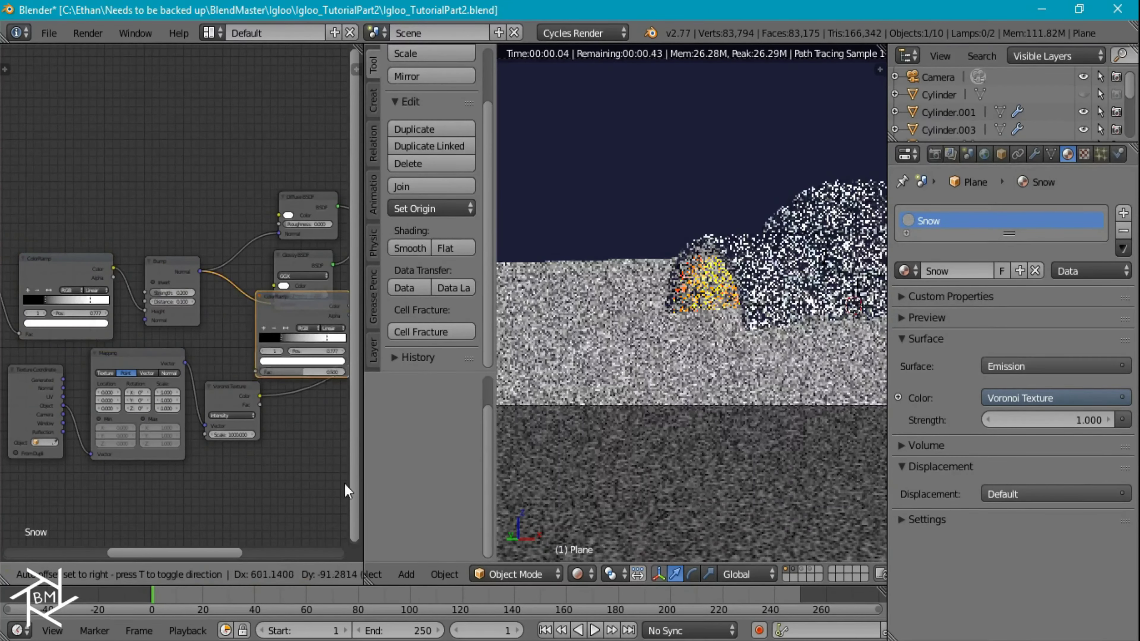
click(330, 496)
middle_drag(262, 478, 133, 445)
scroll(174, 435, up, 3)
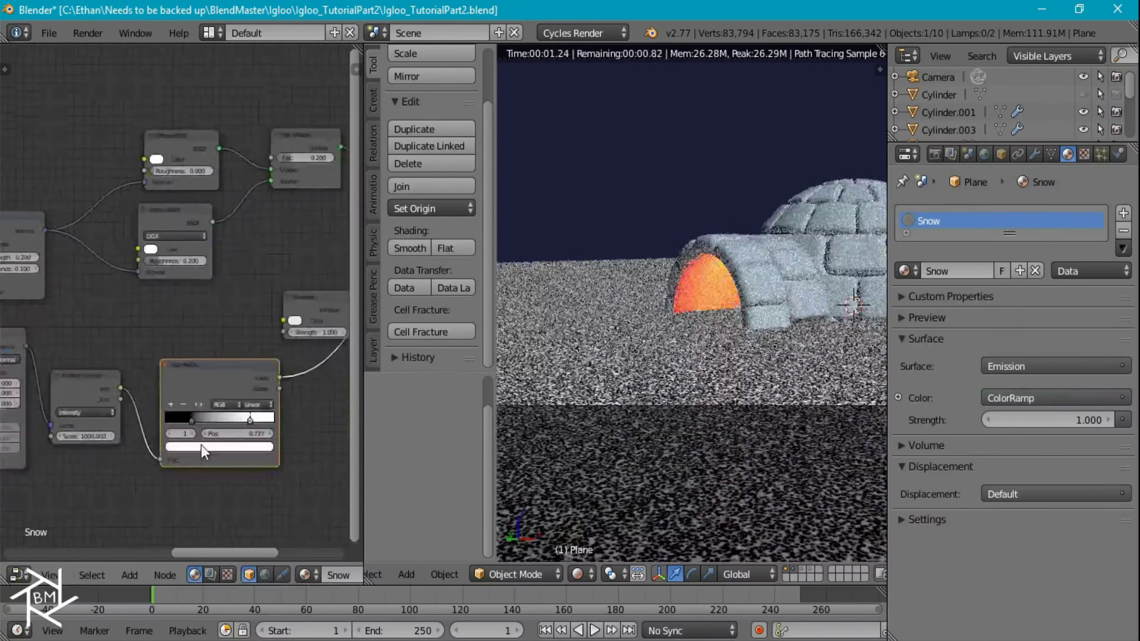
- Switch the Voronoi Texture's coloring from Intensity to Cells
scroll(201, 444, up, 2)
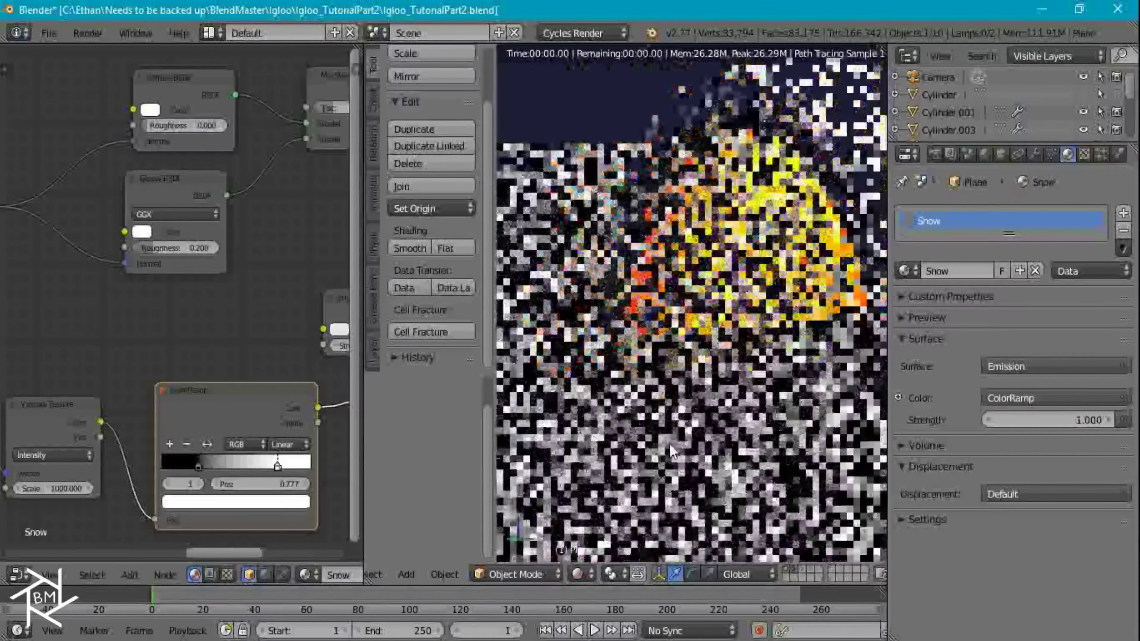
scroll(104, 465, up, 2)
click(27, 484)
click(27, 442)
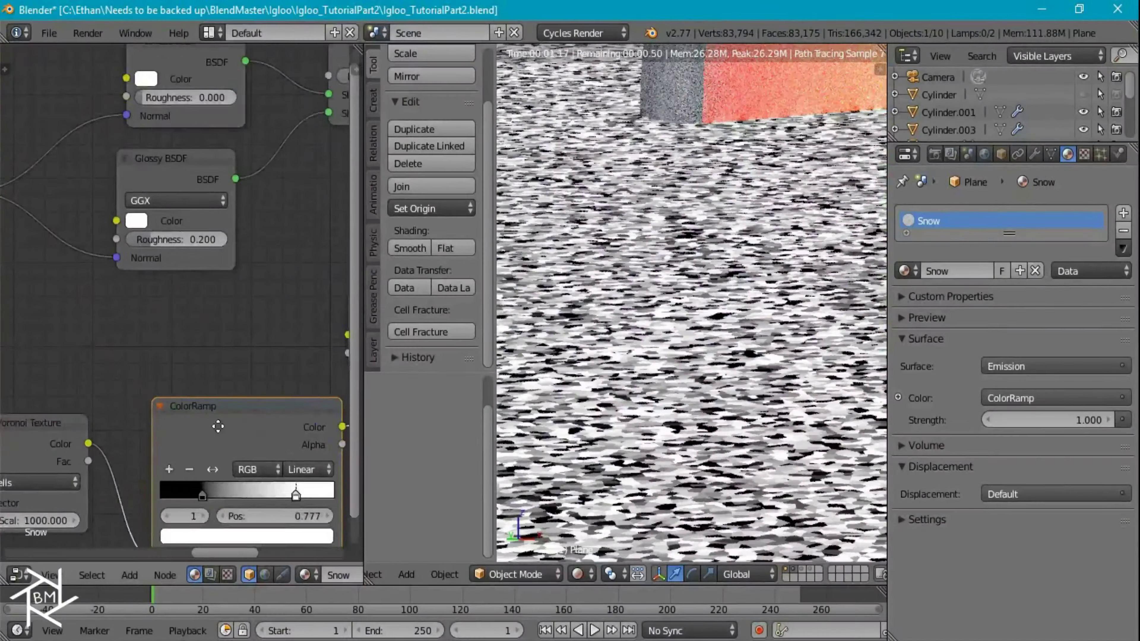
- Bring the new ColorRamp's black and white stops close together near the white end, with the white stop at 0.932
scroll(156, 434, up, 2)
drag(150, 423, 265, 431)
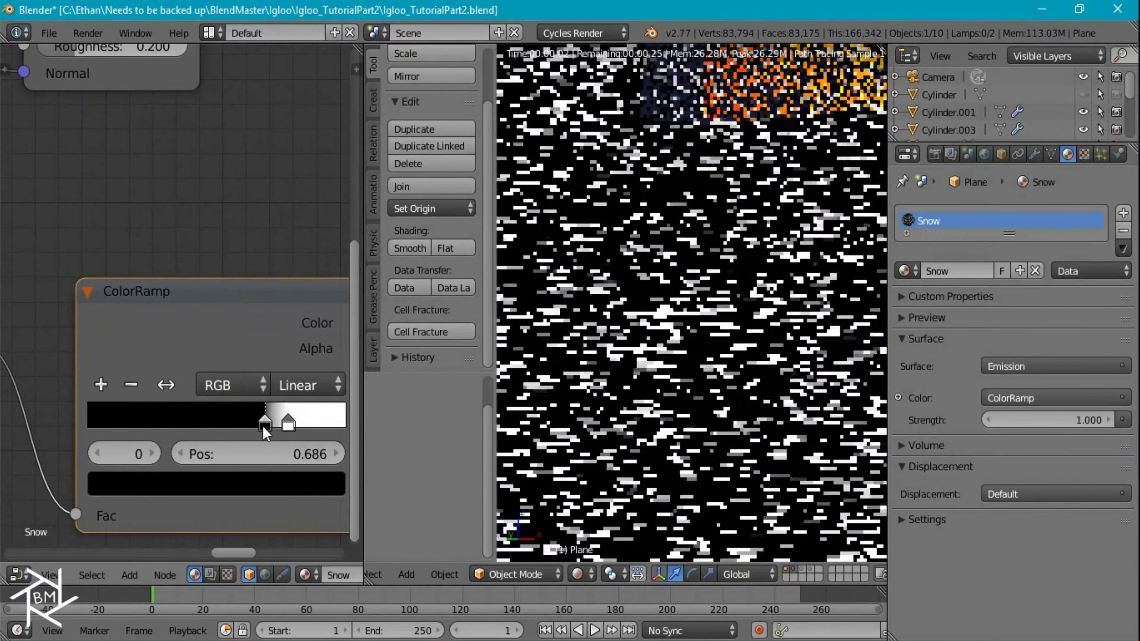
middle_drag(240, 428, 160, 418)
drag(211, 413, 302, 410)
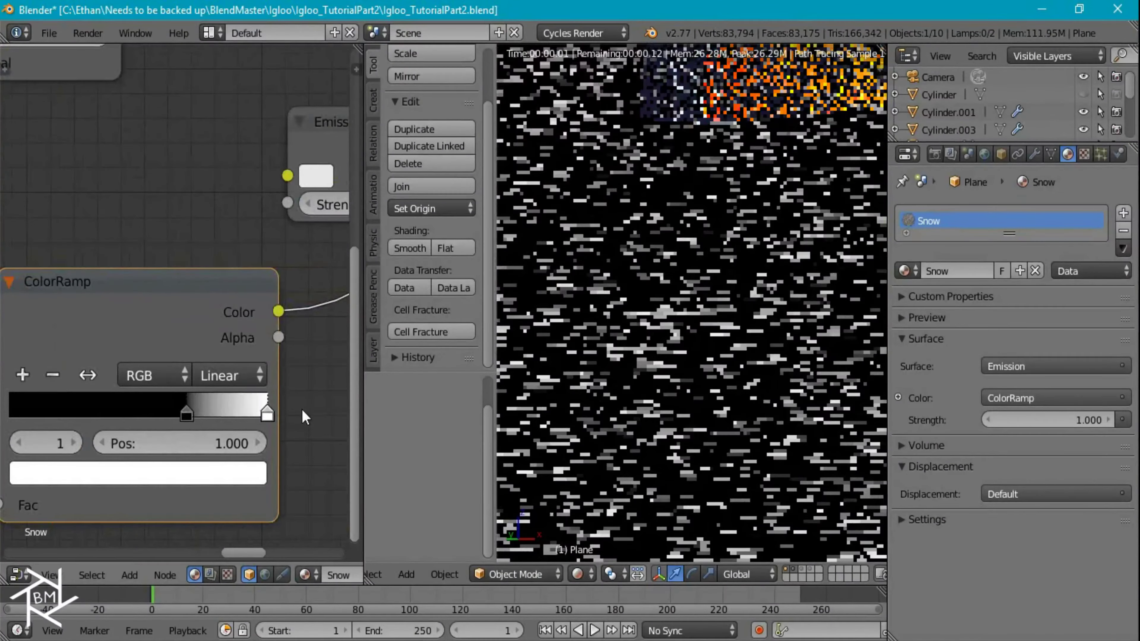
drag(191, 415, 247, 412)
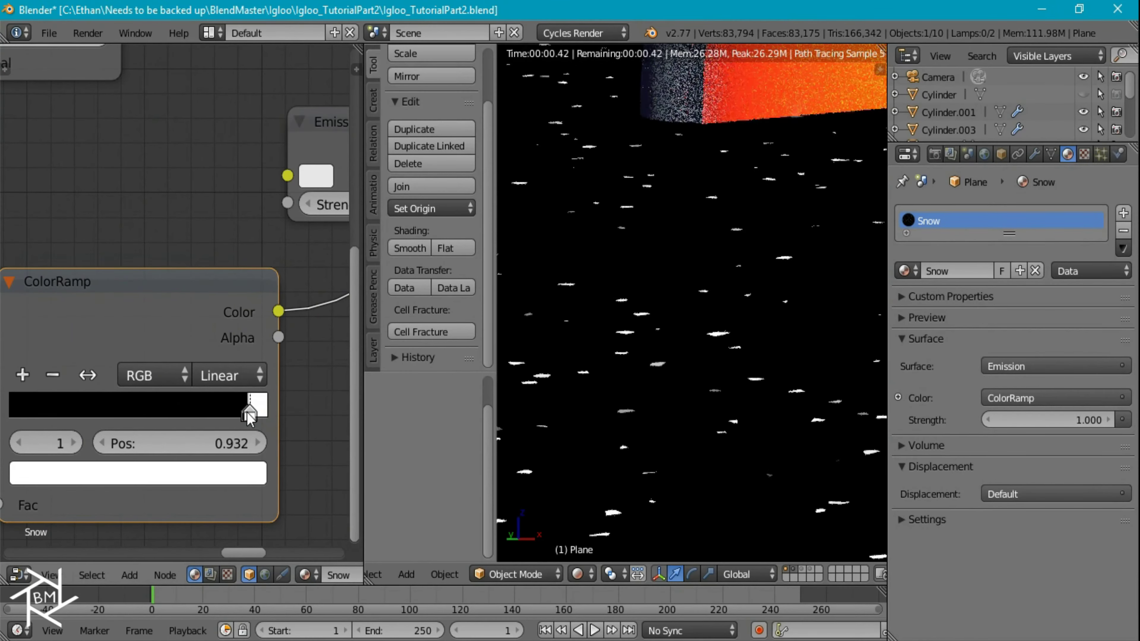
scroll(249, 418, down, 1)
scroll(691, 398, down, 5)
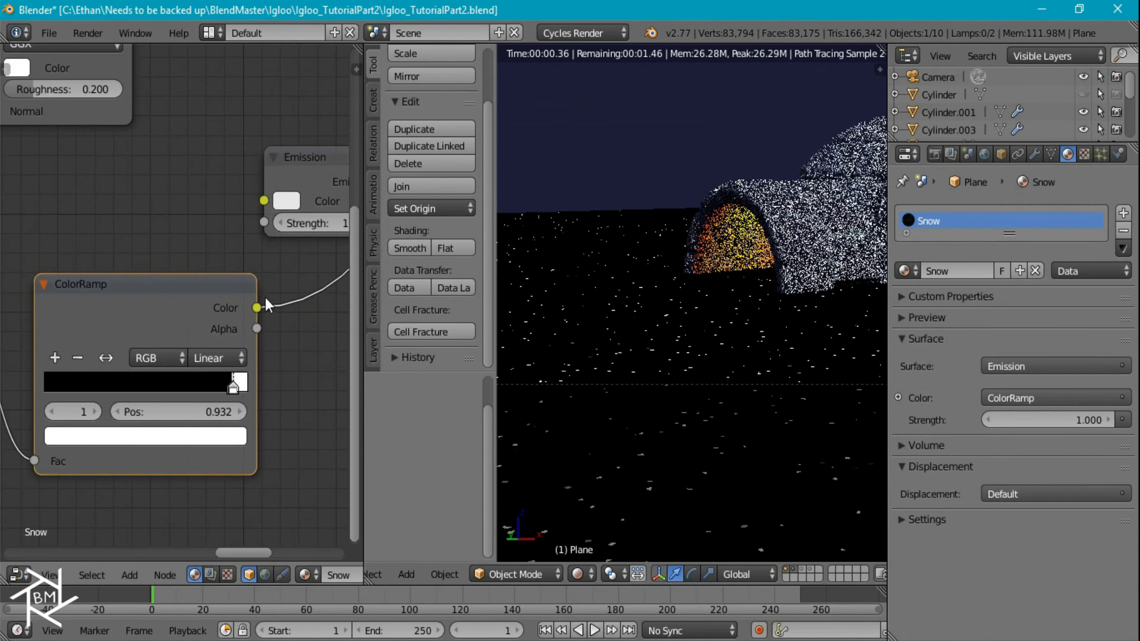
- Connect the ColorRamp's Color to the Fac of the last Mix Shader and output that Mix Shader to the material
middle_drag(265, 298, 172, 405)
scroll(214, 392, down, 5)
middle_drag(241, 370, 232, 401)
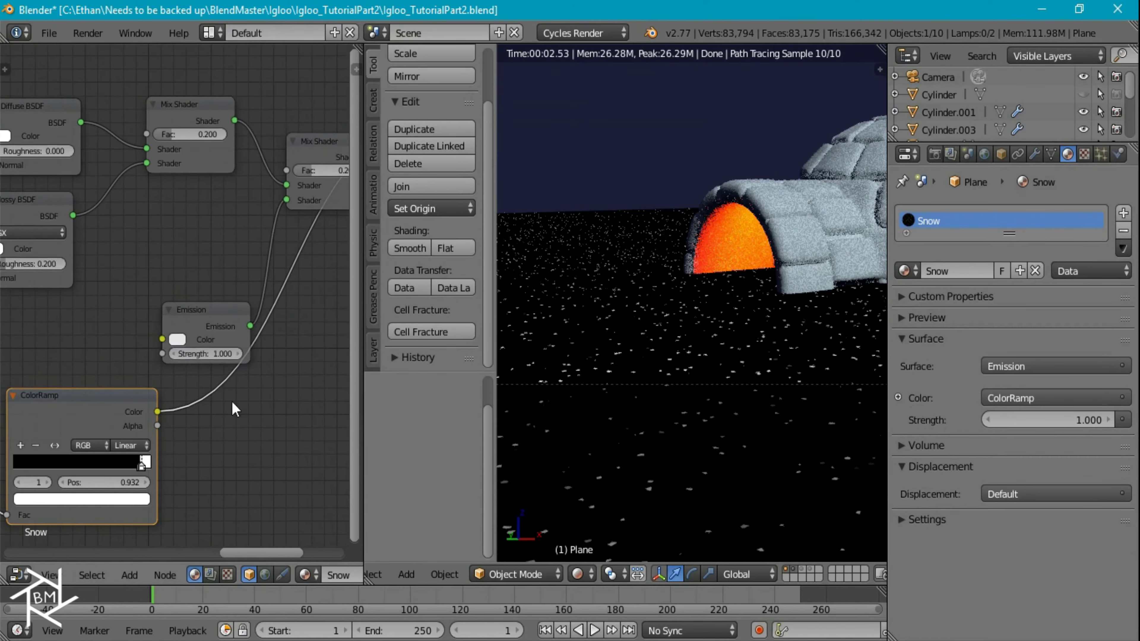
drag(158, 413, 252, 215)
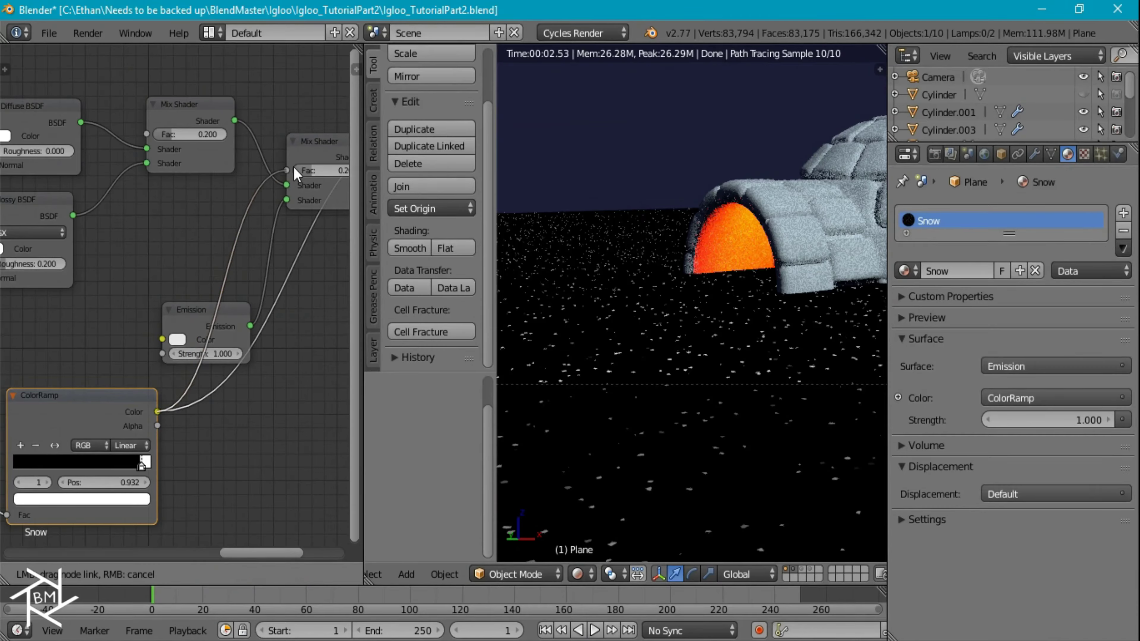
drag(293, 167, 293, 167)
middle_drag(304, 257, 219, 325)
ctrl+shift+click(270, 247)
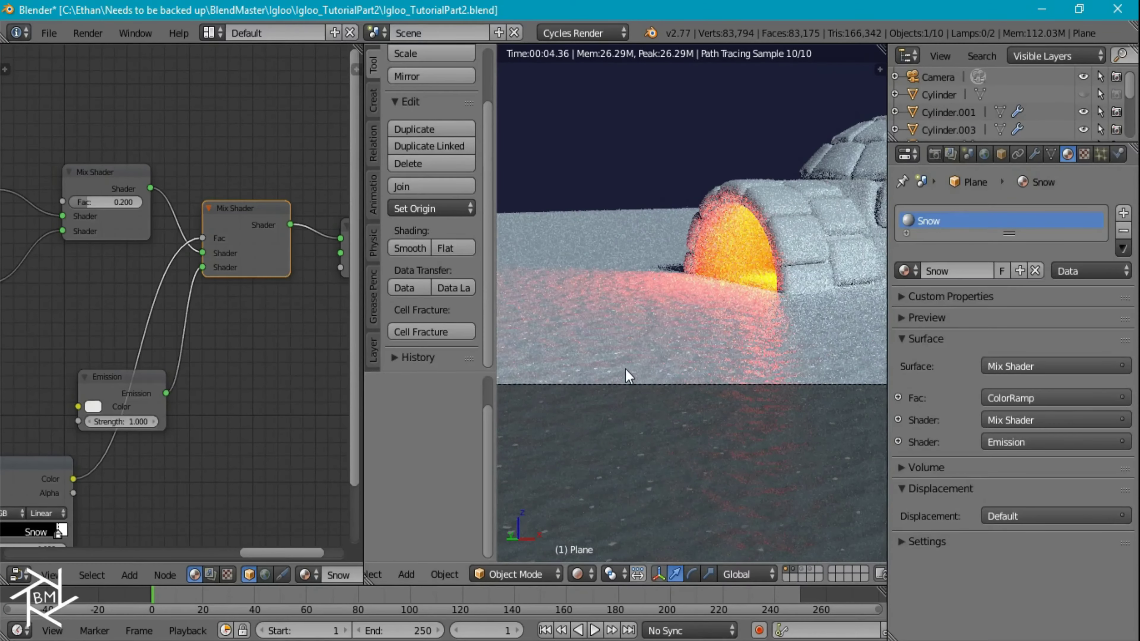
- Brighten the Emission color to pure white with RGB at 1.000
click(95, 407)
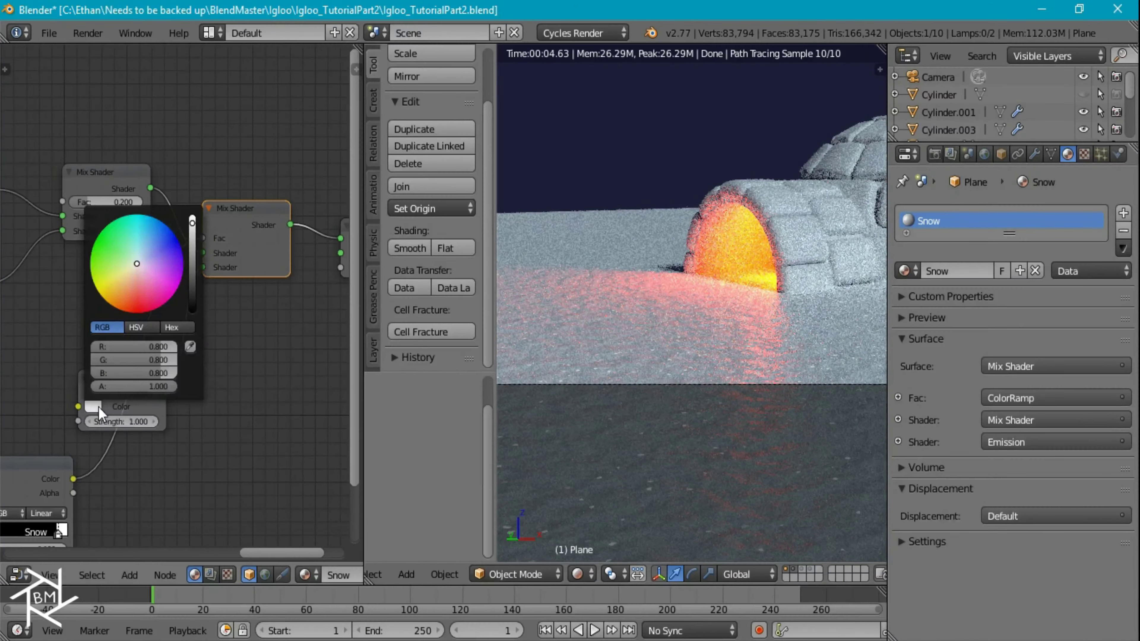
drag(191, 235, 192, 215)
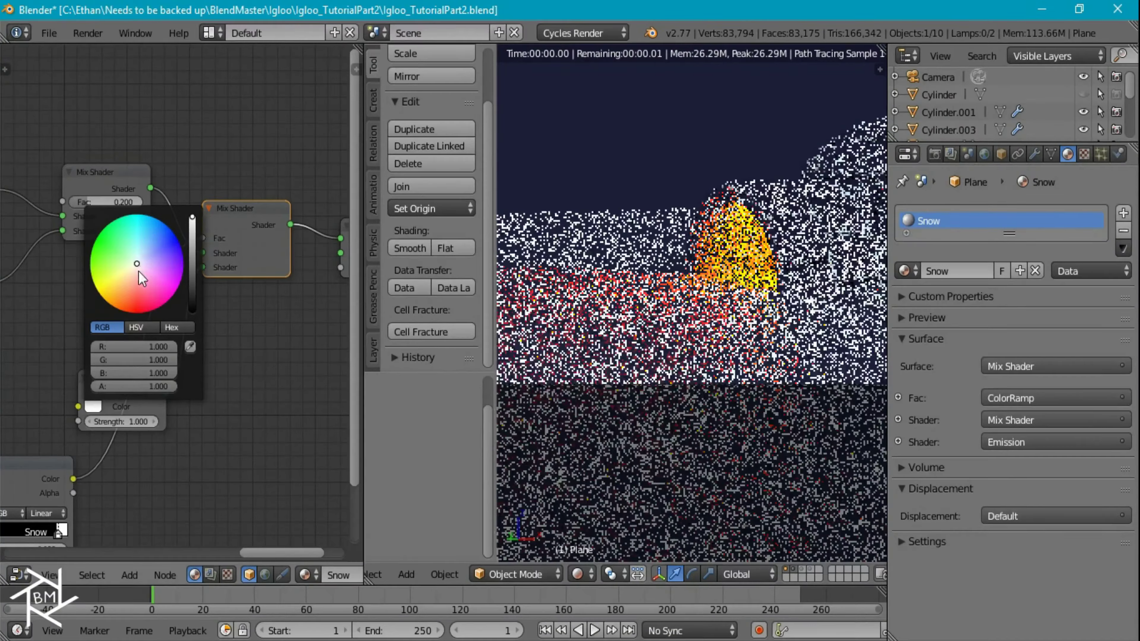
- Try a peach and a blue Emission color, and restore white with R and G at 1.000
drag(134, 272, 133, 282)
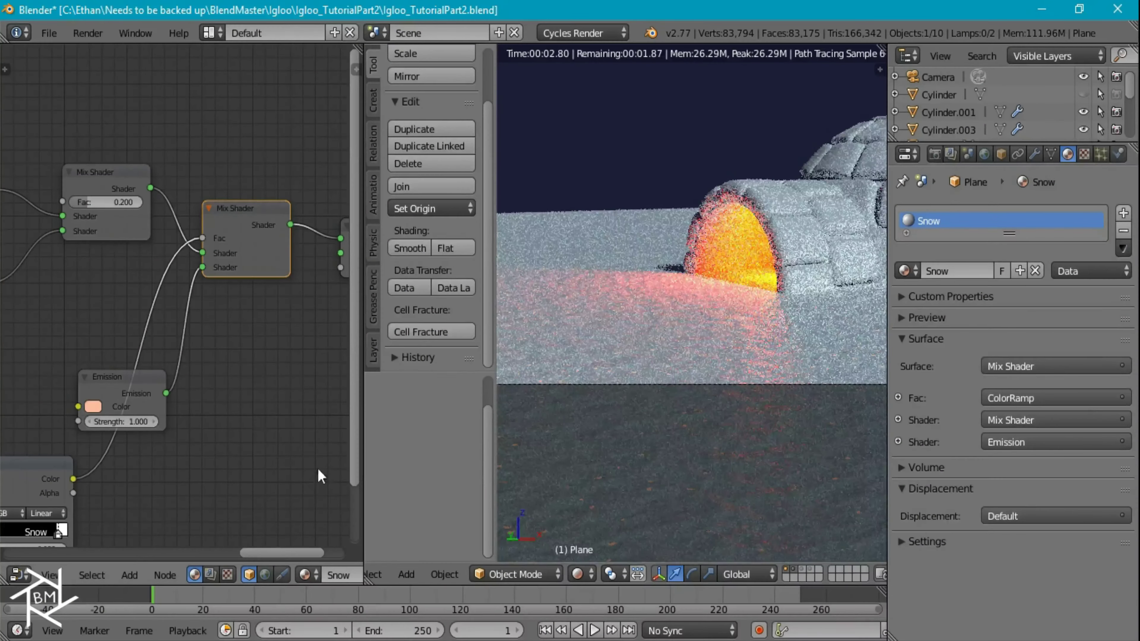
click(94, 406)
click(167, 258)
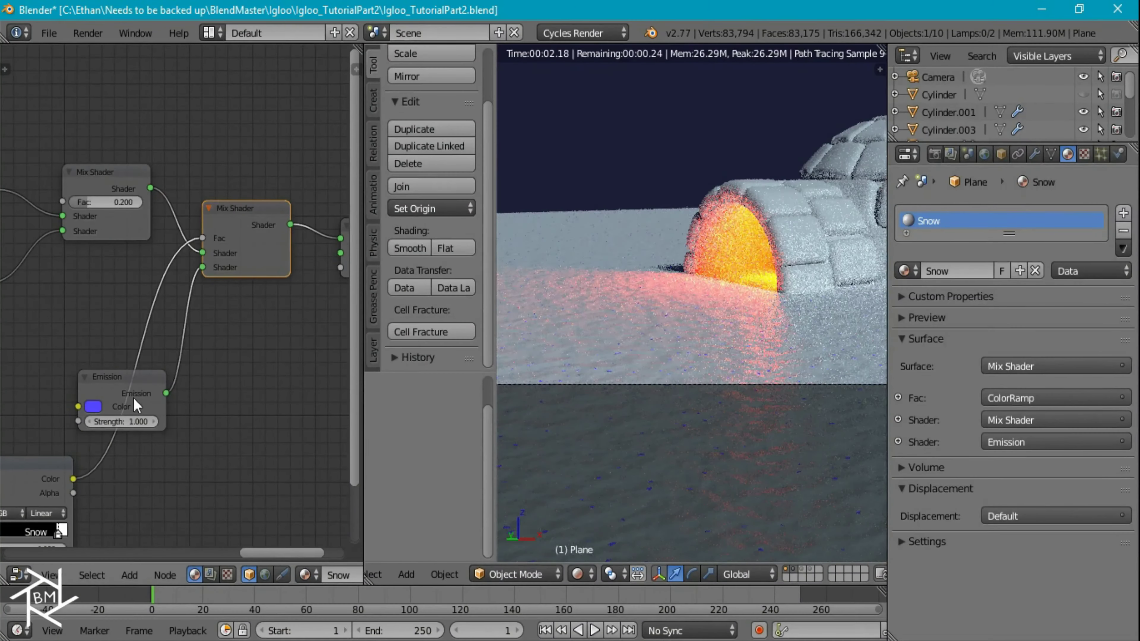
click(93, 407)
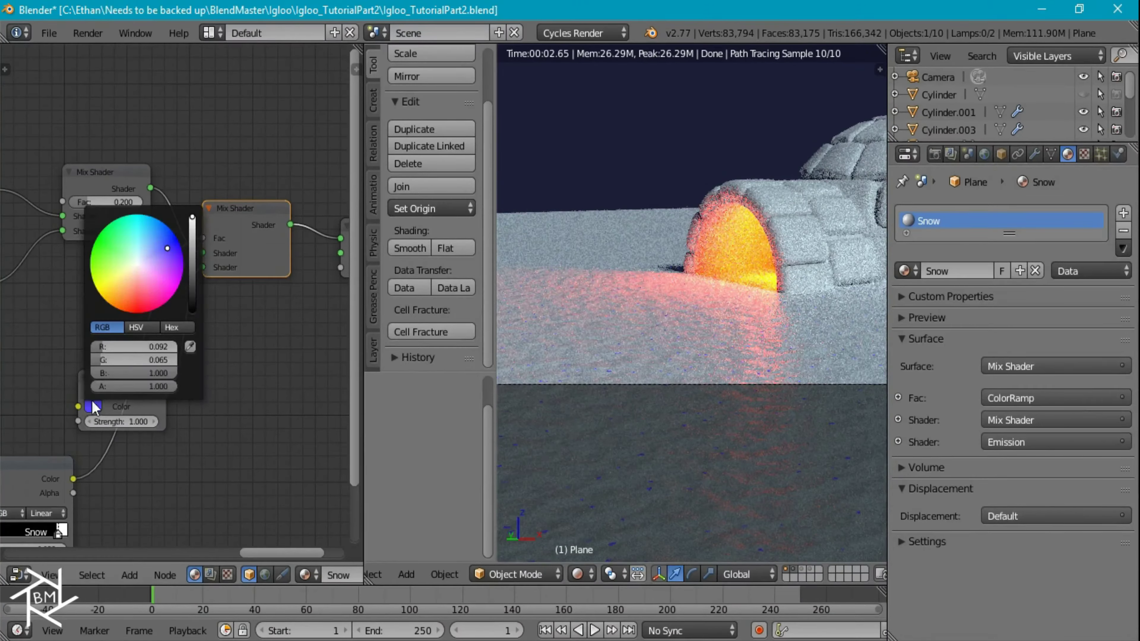
drag(126, 349, 175, 348)
drag(97, 360, 177, 360)
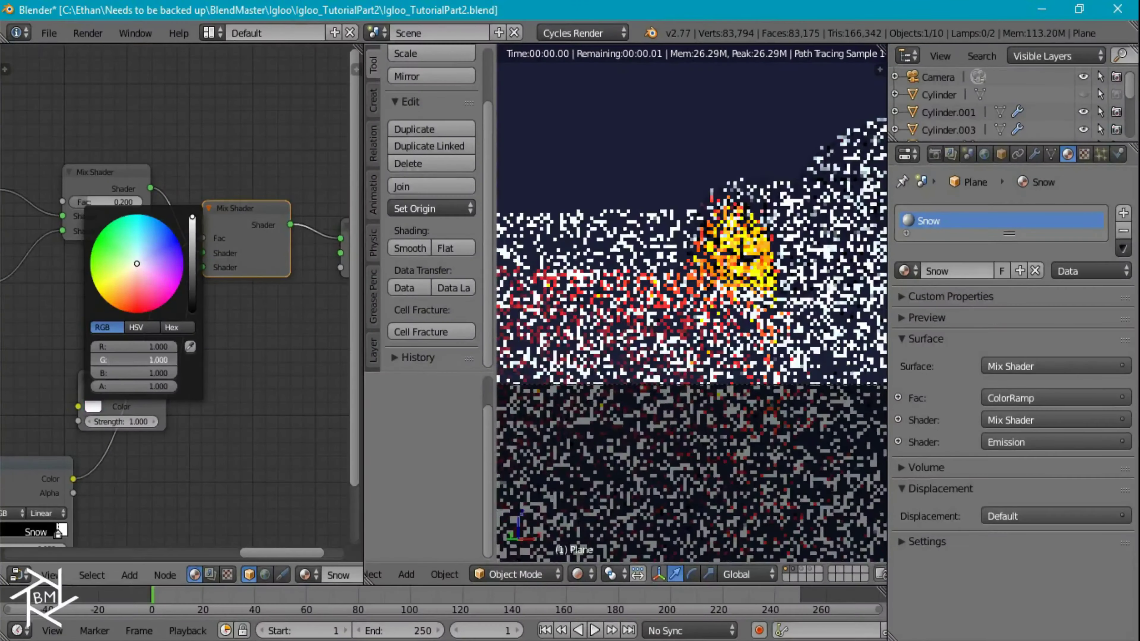
- Set the Emission node's Strength to 50 and check the sparkles in the rendered view
click(128, 424)
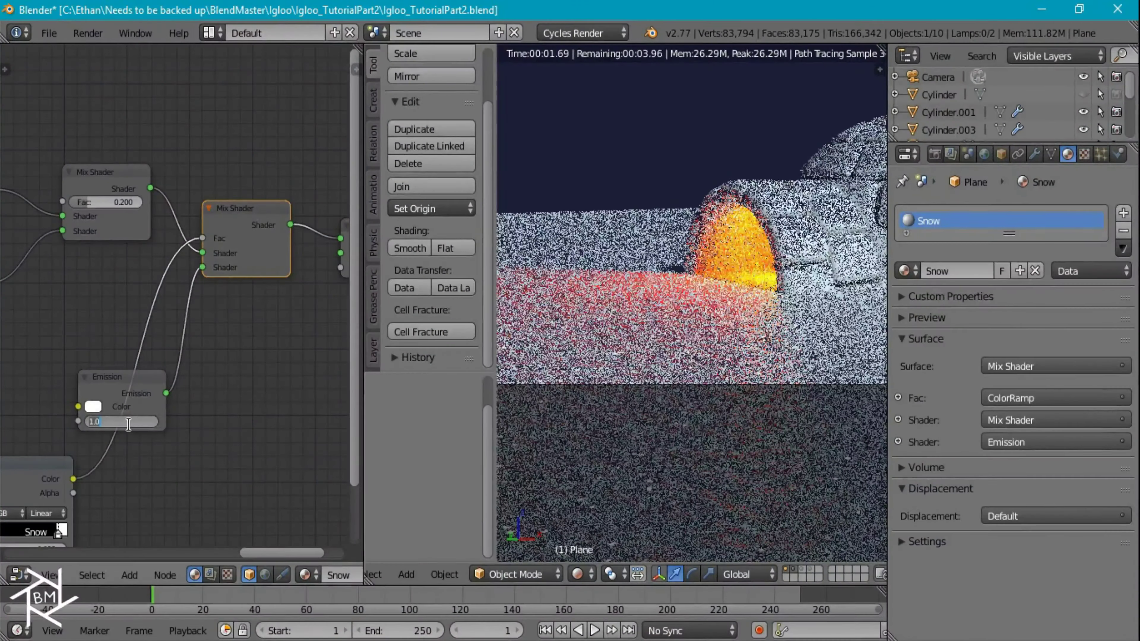
text(50)
key(Return)
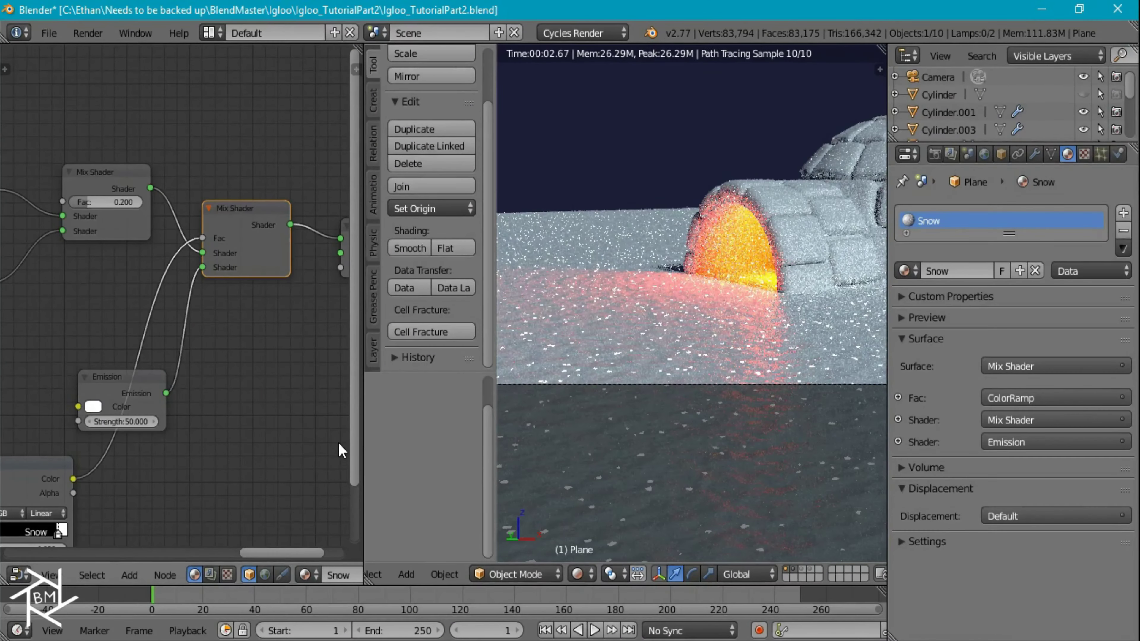
scroll(648, 465, down, 3)
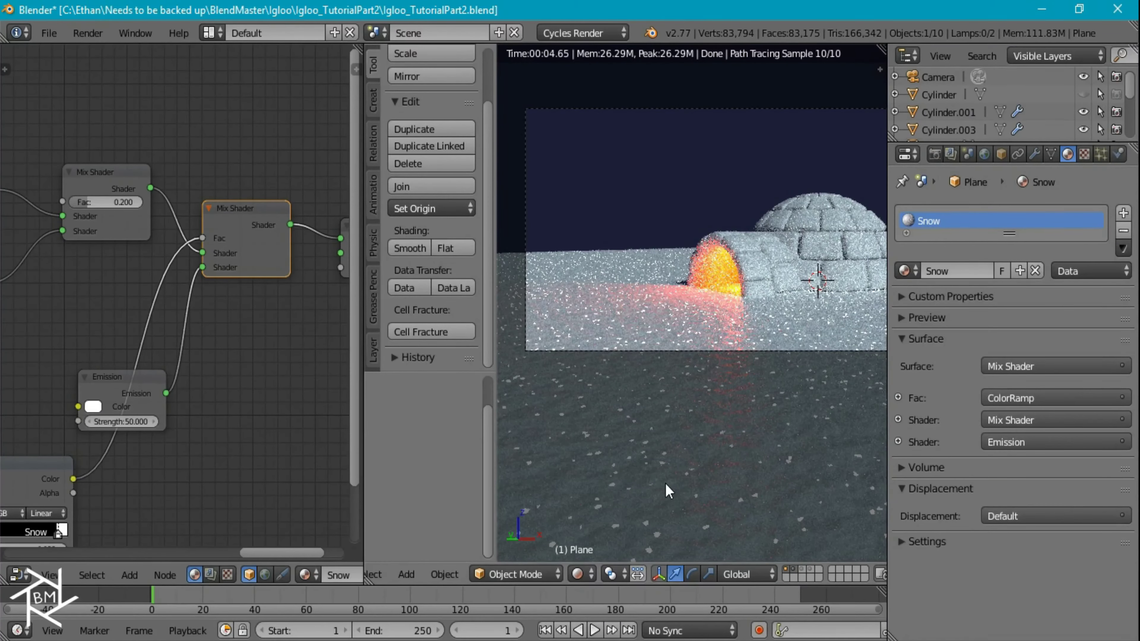
- Set the Voronoi Texture's Scale to 5000 and preview the connected ColorRamp's output on the ground
middle_drag(115, 383, 231, 283)
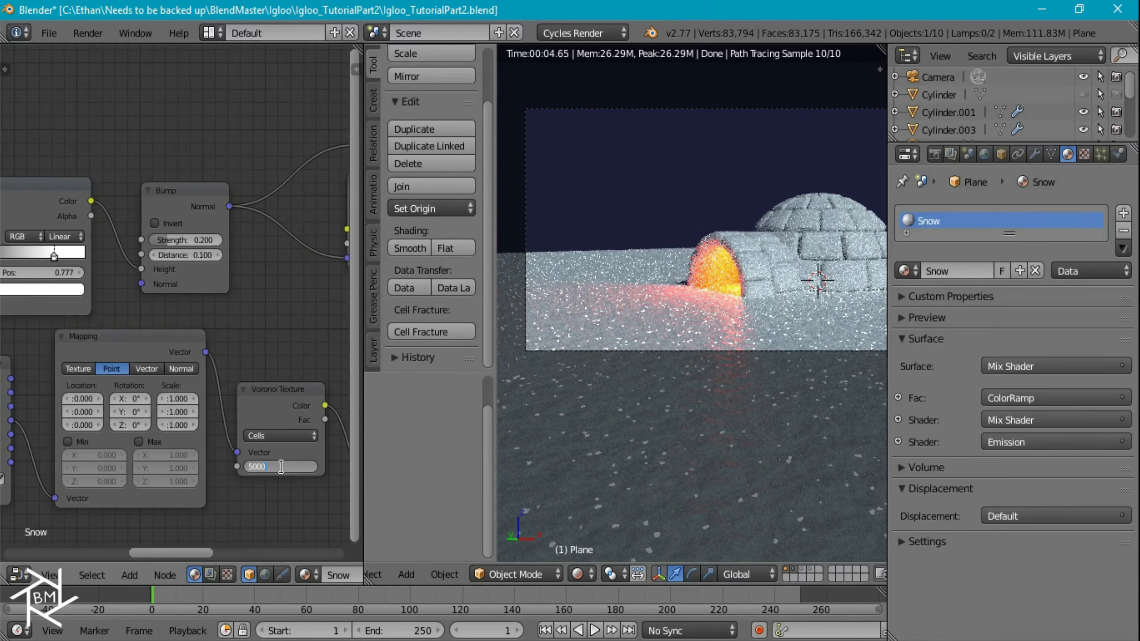
key(Return)
middle_drag(126, 390, 229, 386)
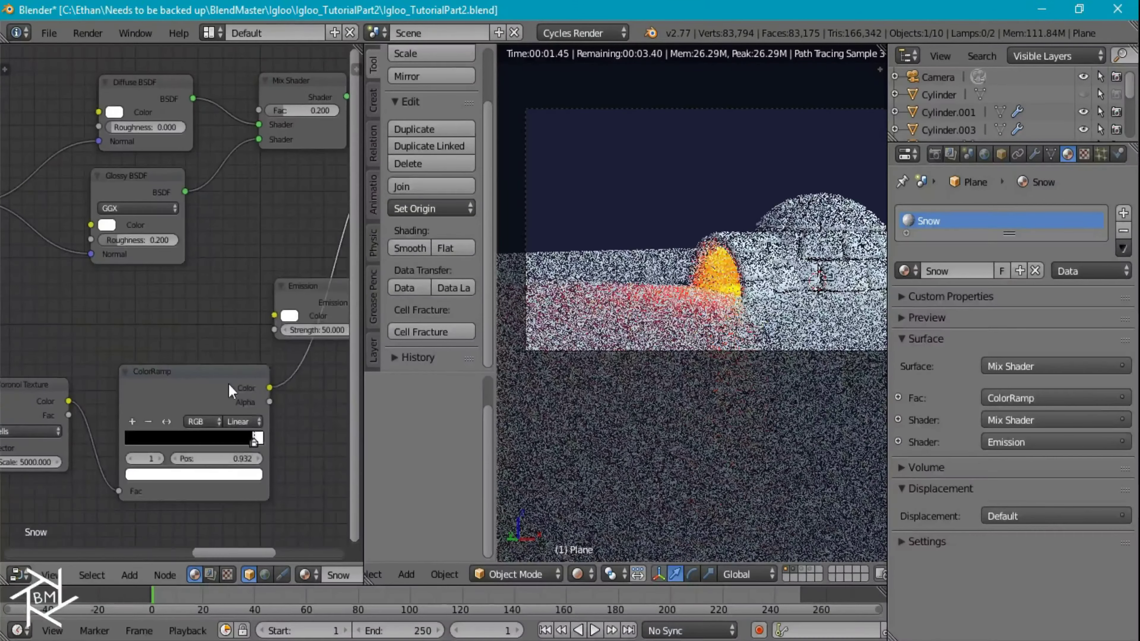
ctrl+shift+click(221, 378)
scroll(709, 470, up, 4)
scroll(217, 448, up, 3)
middle_drag(211, 456, 114, 369)
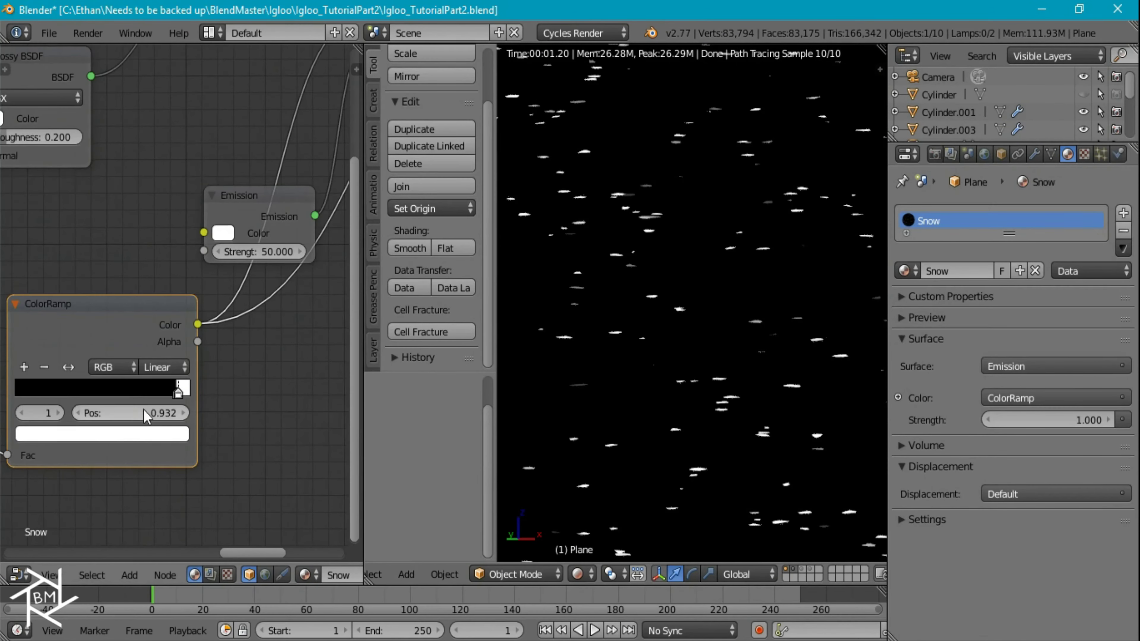
- Set the sparkle ColorRamp's black stop to position 0.95 and its white stop to 0.96
scroll(176, 433, up, 2)
mouse_move(182, 430)
mouse_down()
mouse_move(199, 436)
mouse_move(189, 430)
mouse_up()
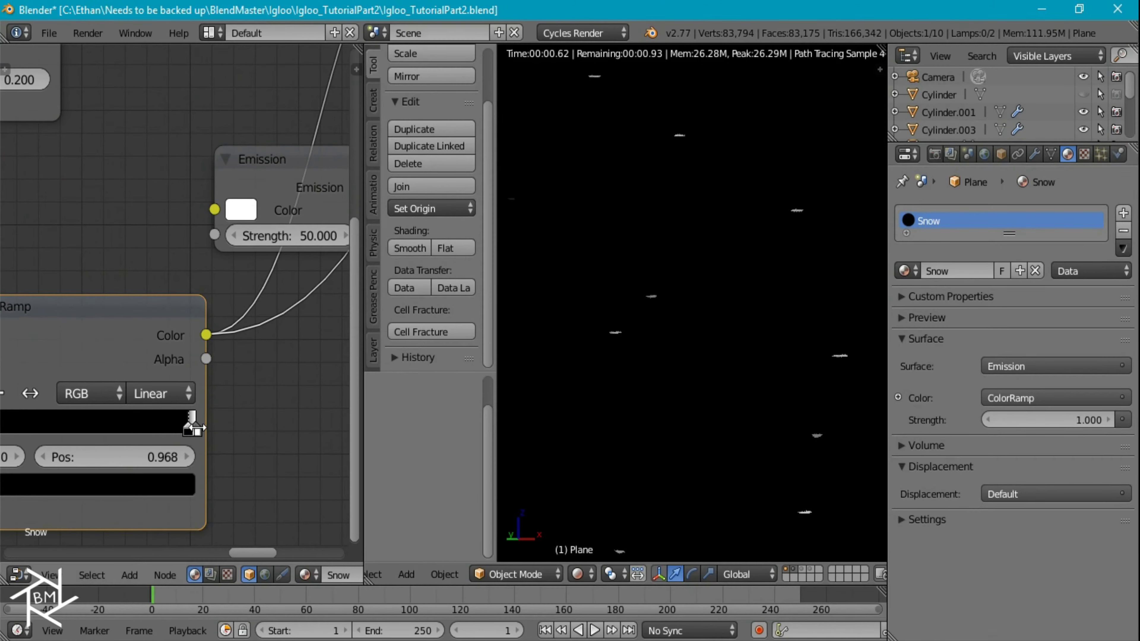
click(152, 454)
text(.95)
key(Return)
click(195, 430)
click(128, 459)
text(.)
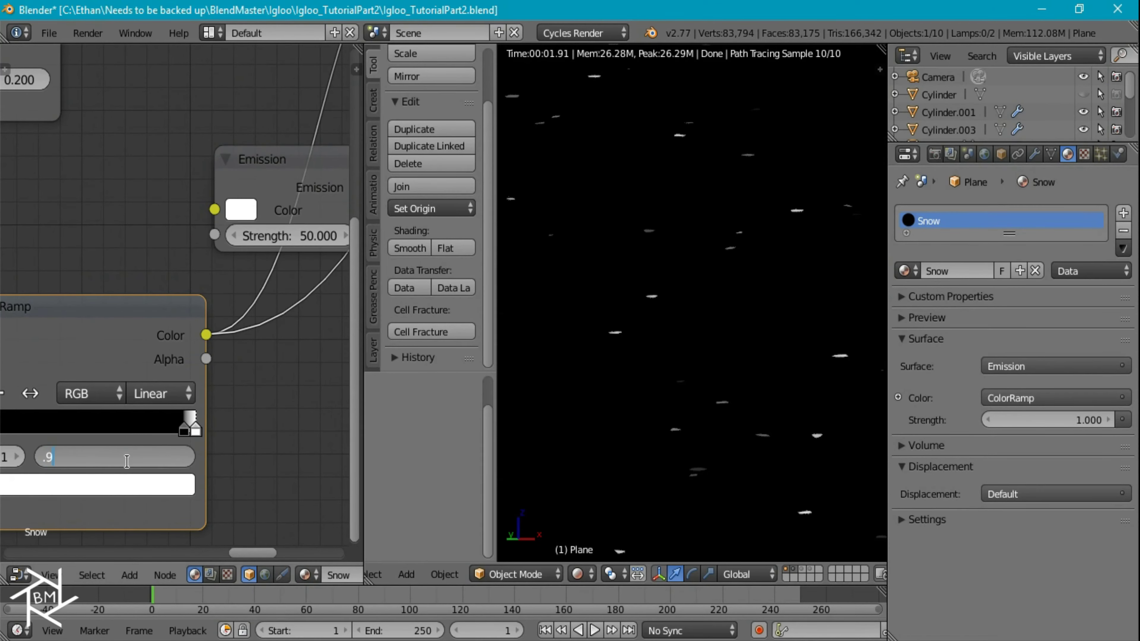
text(96)
key(Return)
- Return the material output to the final Mix Shader to show the full snow shading
scroll(257, 204, down, 5)
middle_drag(244, 210, 111, 353)
ctrl+shift+click(272, 194)
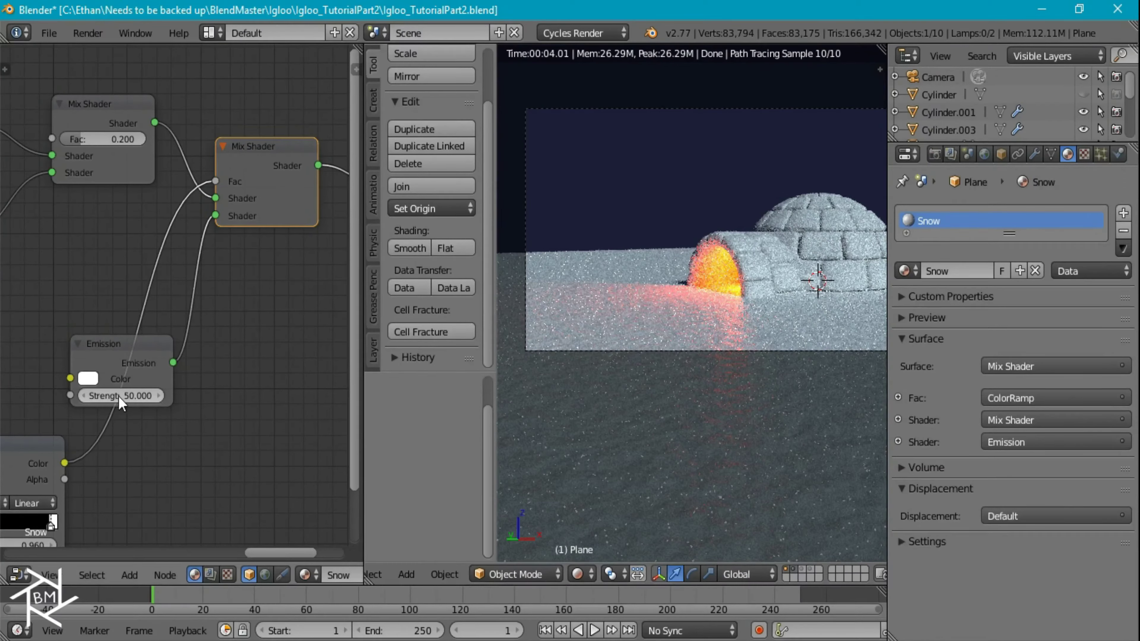
scroll(188, 394, down, 5)
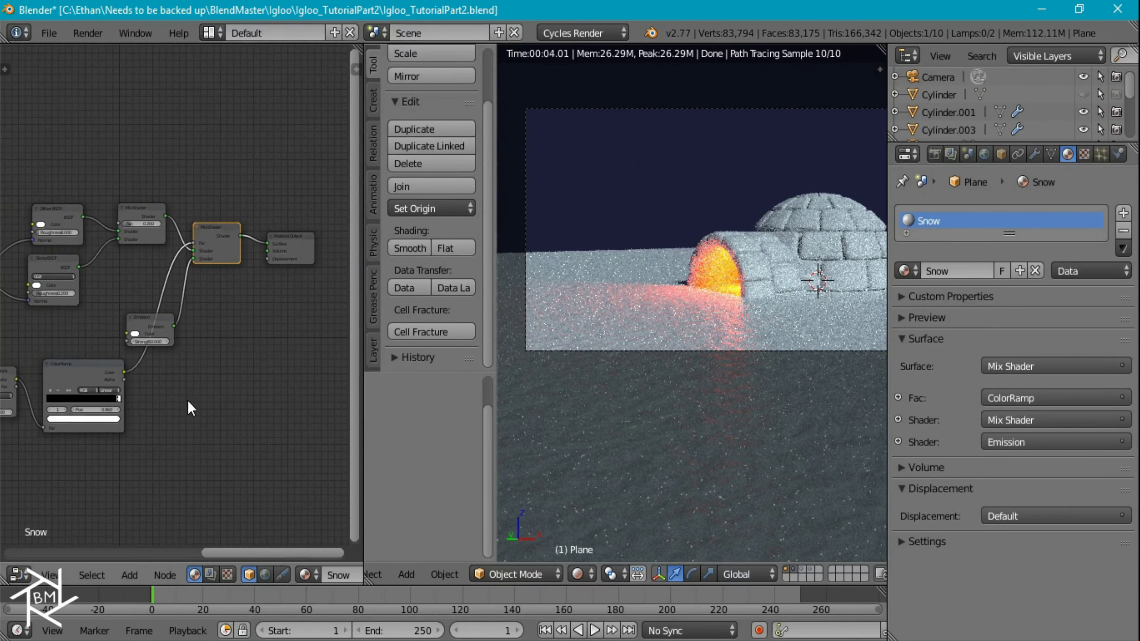
middle_drag(182, 324, 169, 372)
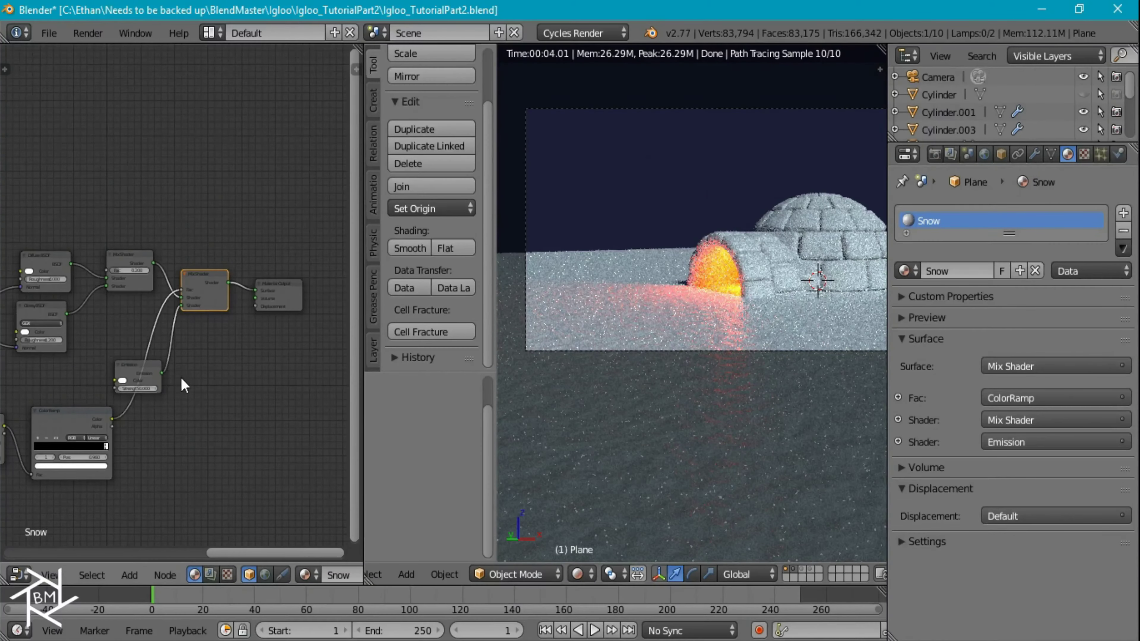
- Reposition the Emission node slightly farther from the final Mix Shader to tidy the node layout
scroll(184, 386, up, 2)
drag(125, 397, 84, 376)
middle_drag(245, 332, 205, 368)
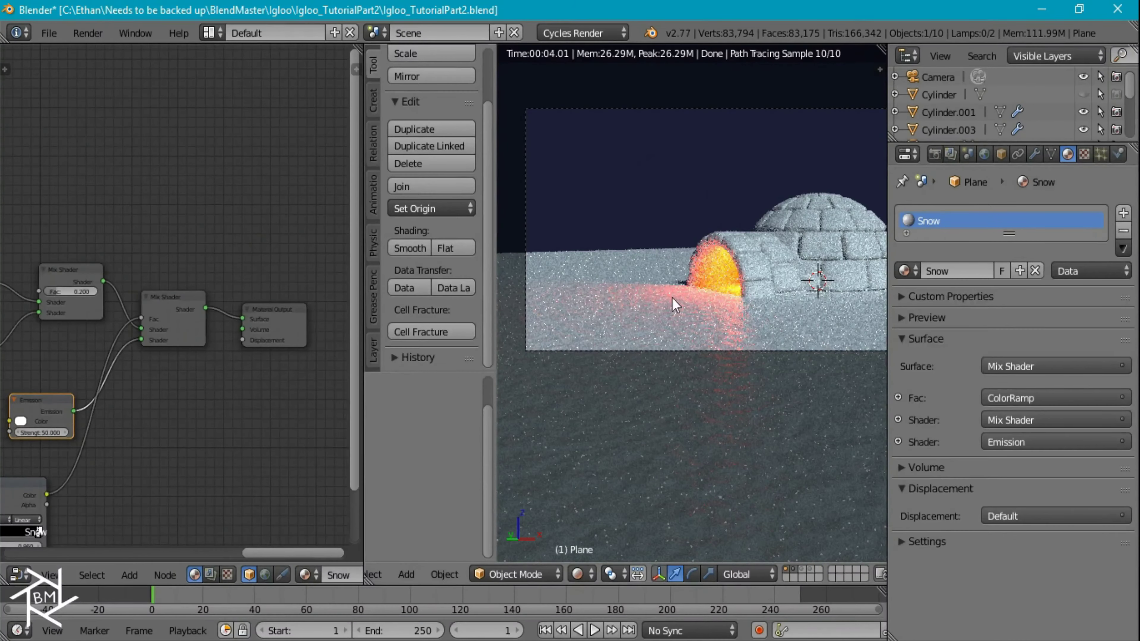
- Leave the rendered view for wireframe and select the igloo dome's outer block shell
key(z)
right_click(834, 220)
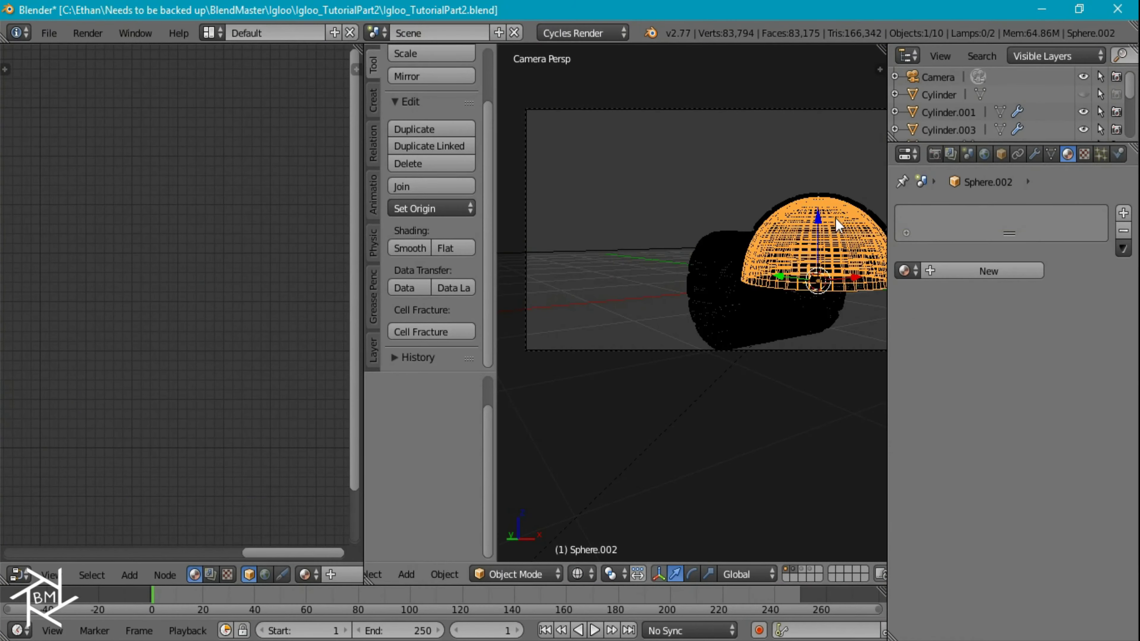
right_click(845, 202)
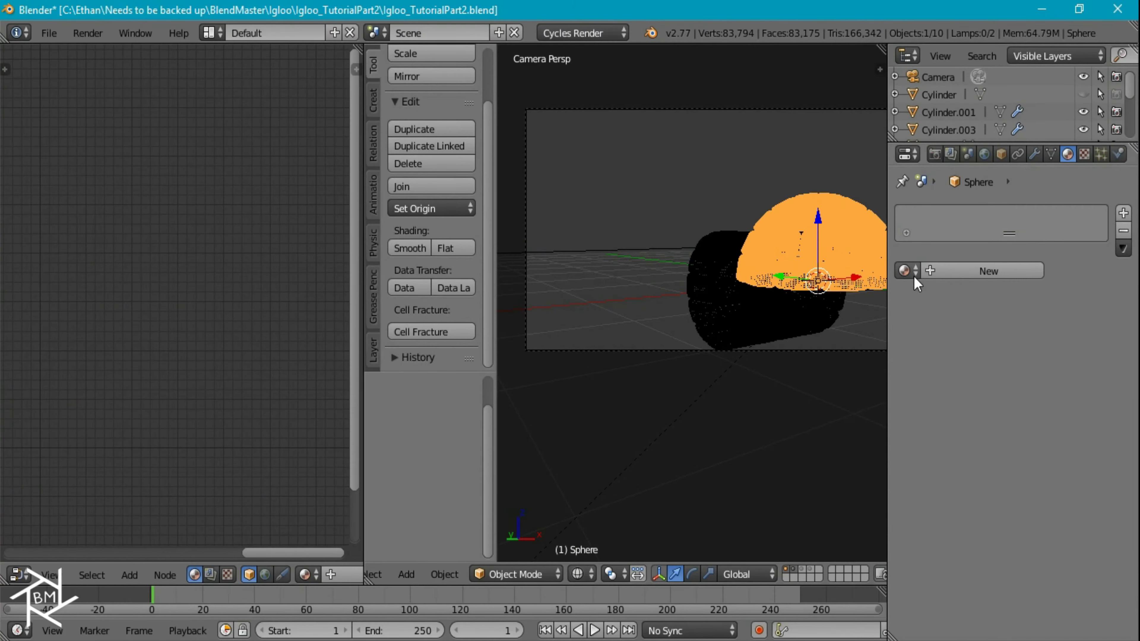
- Link the ground plane's Snow material to the igloo dome and entrance tunnel, and show the viewport in rendered shading
shift+right_click(723, 227)
shift+right_click(615, 253)
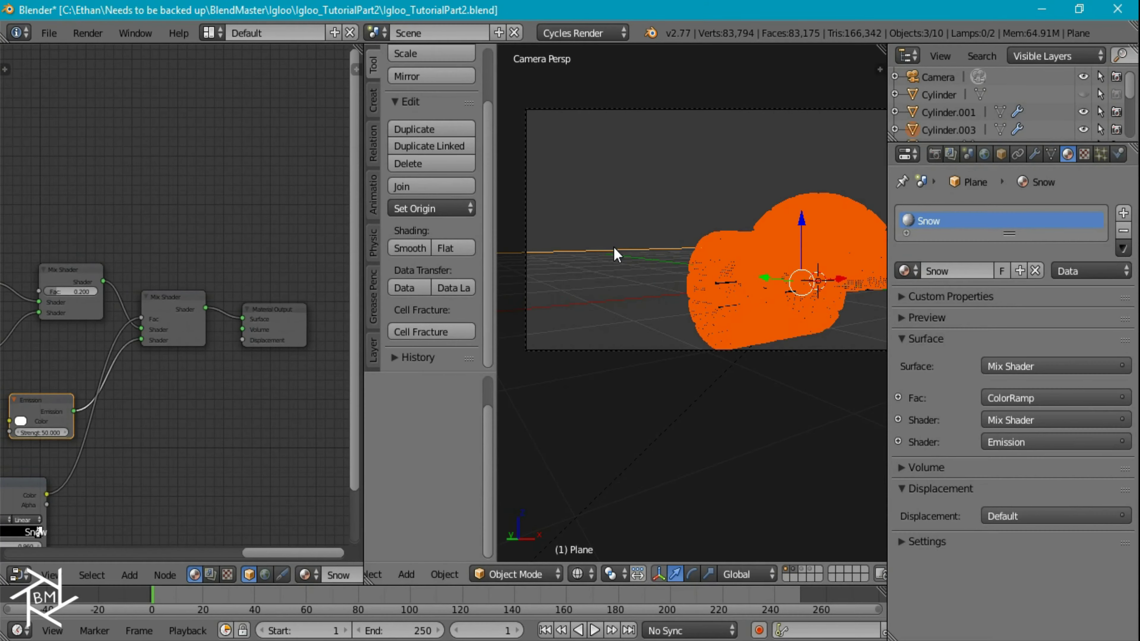
key(ctrl+l)
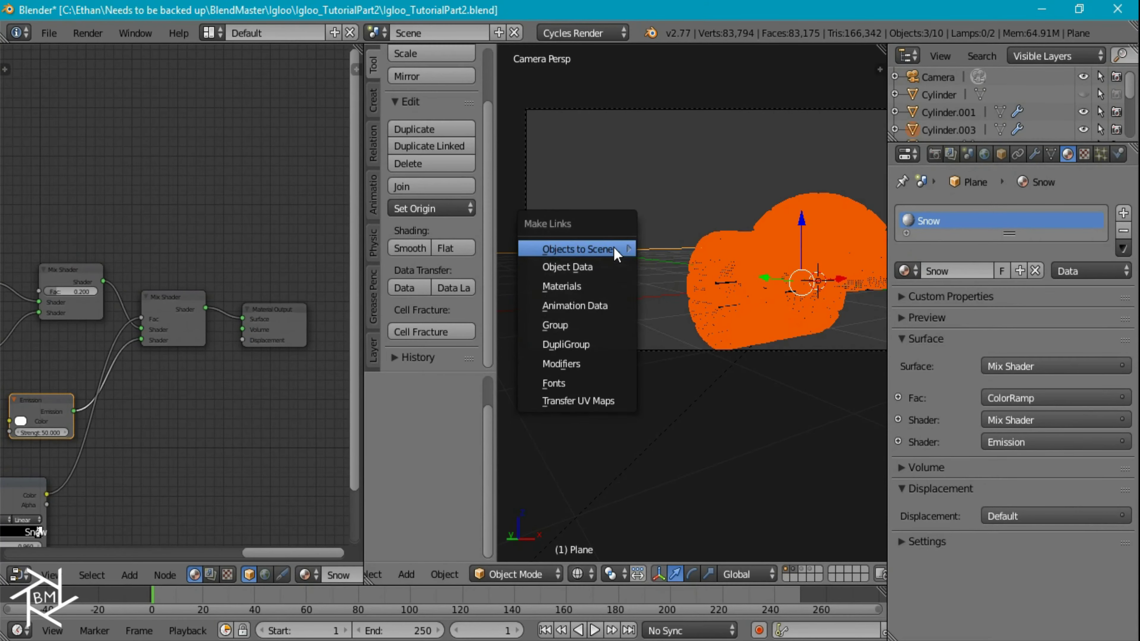
click(591, 291)
key(shift+z)
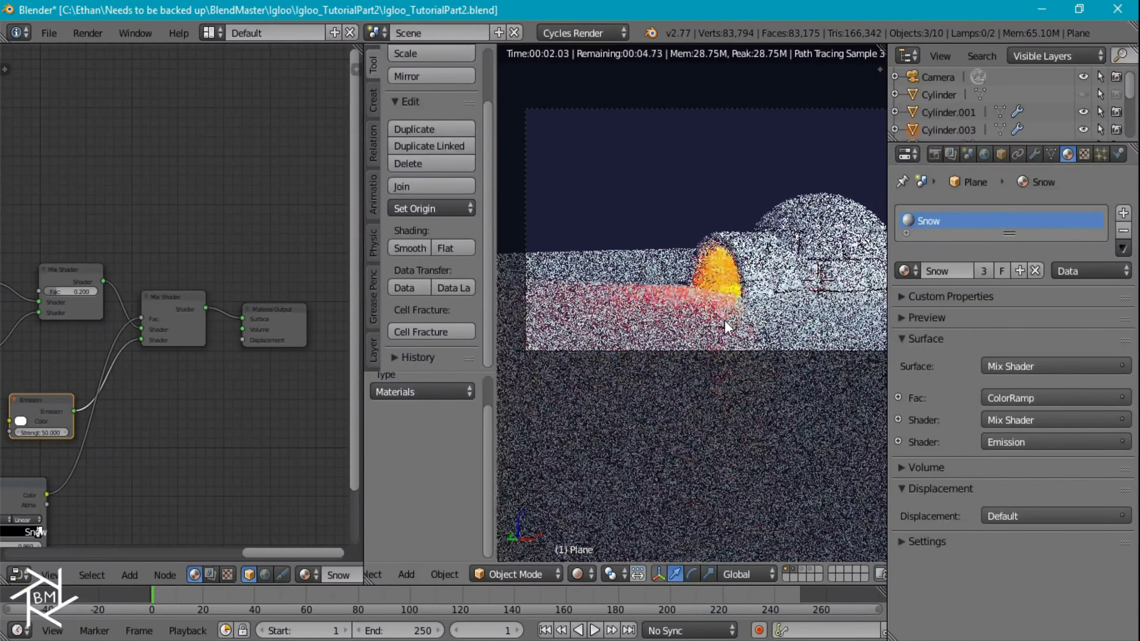
- Make the dome's Snow material a single-user copy independent of the ground plane
shift+middle_drag(765, 320, 601, 391)
scroll(677, 378, up, 8)
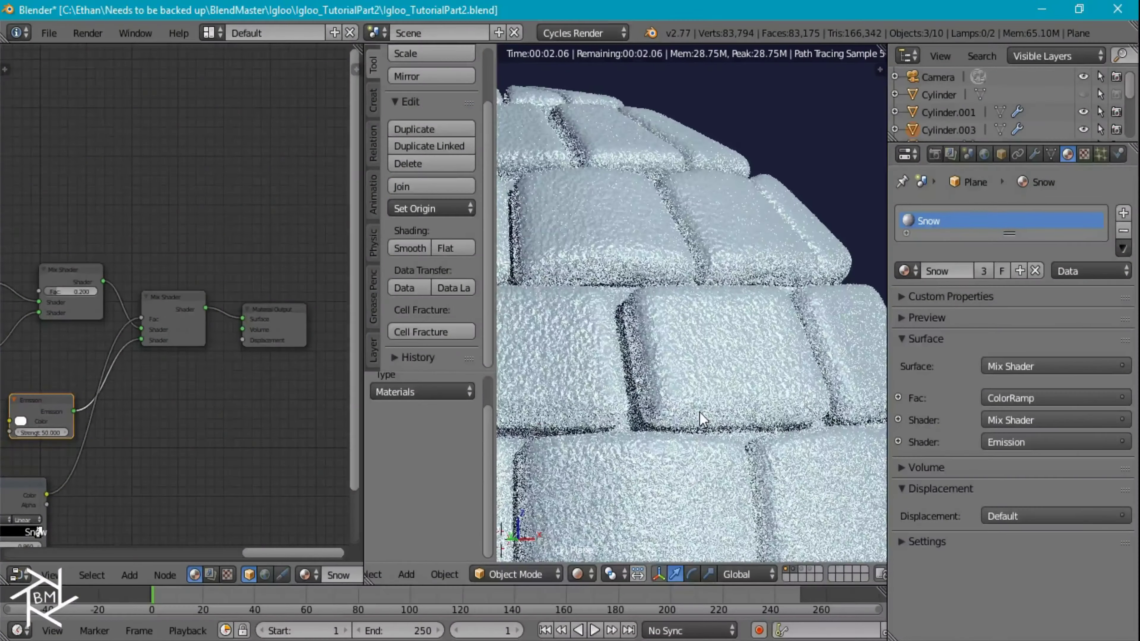
right_click(737, 341)
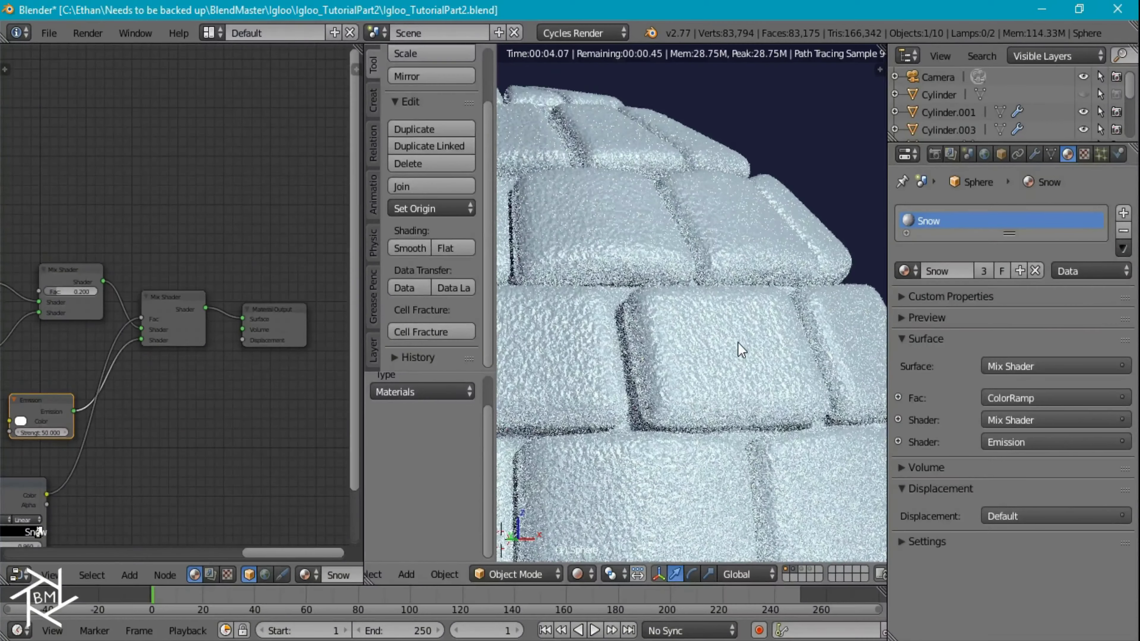
scroll(688, 370, down, 7)
key(z)
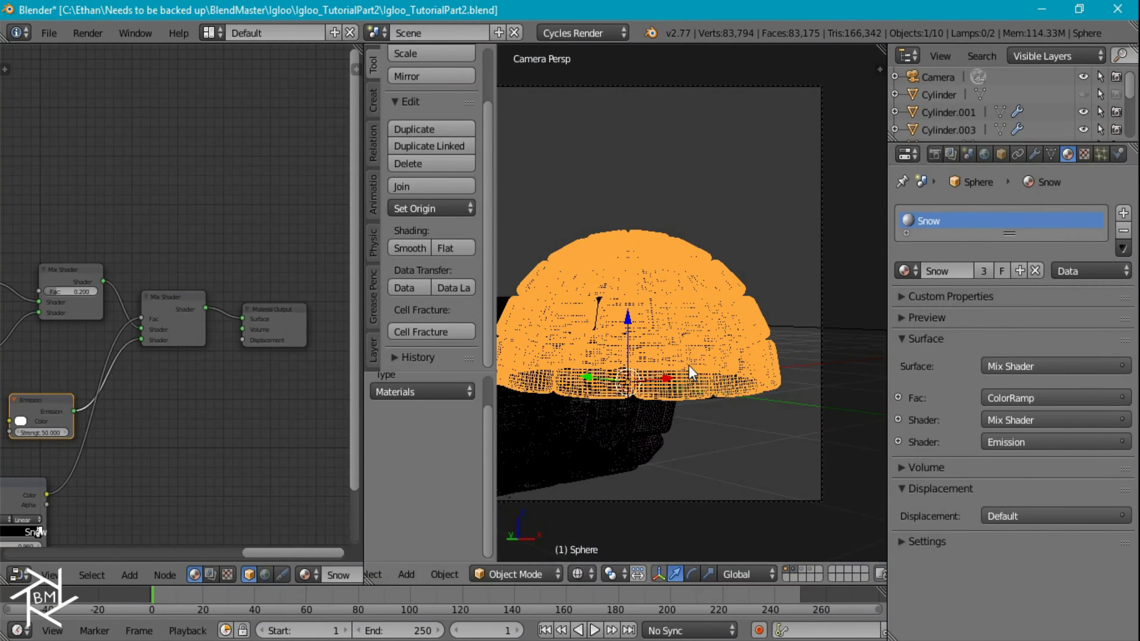
click(983, 270)
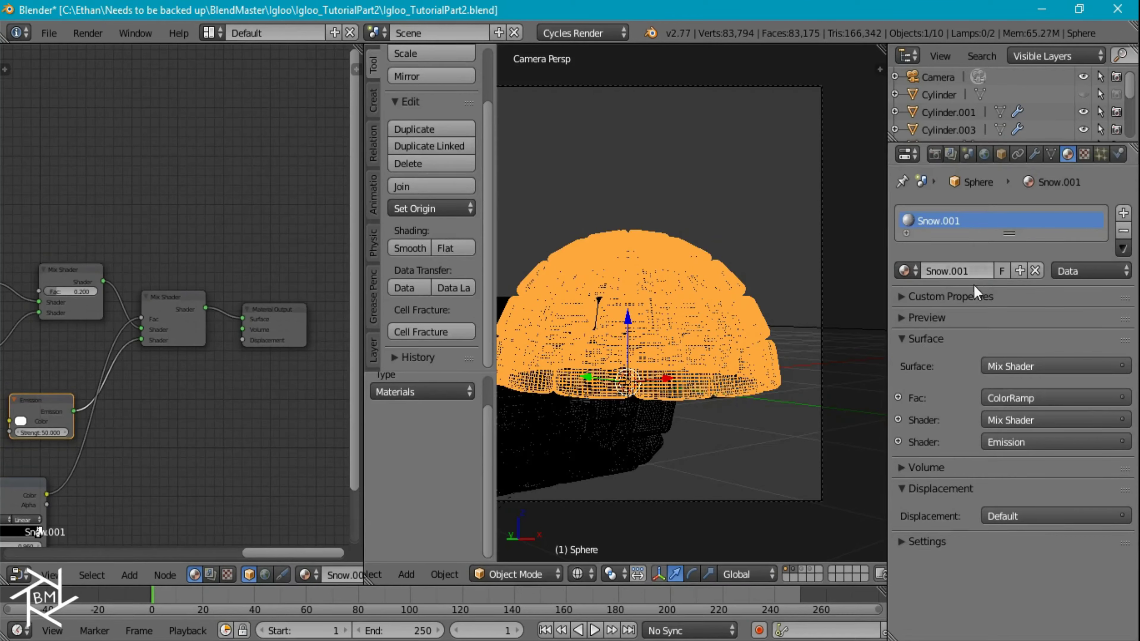
- Assign the Snow.001 material to the entrance tunnel and show the rendered preview
shift+middle_drag(630, 378, 821, 365)
right_click(674, 291)
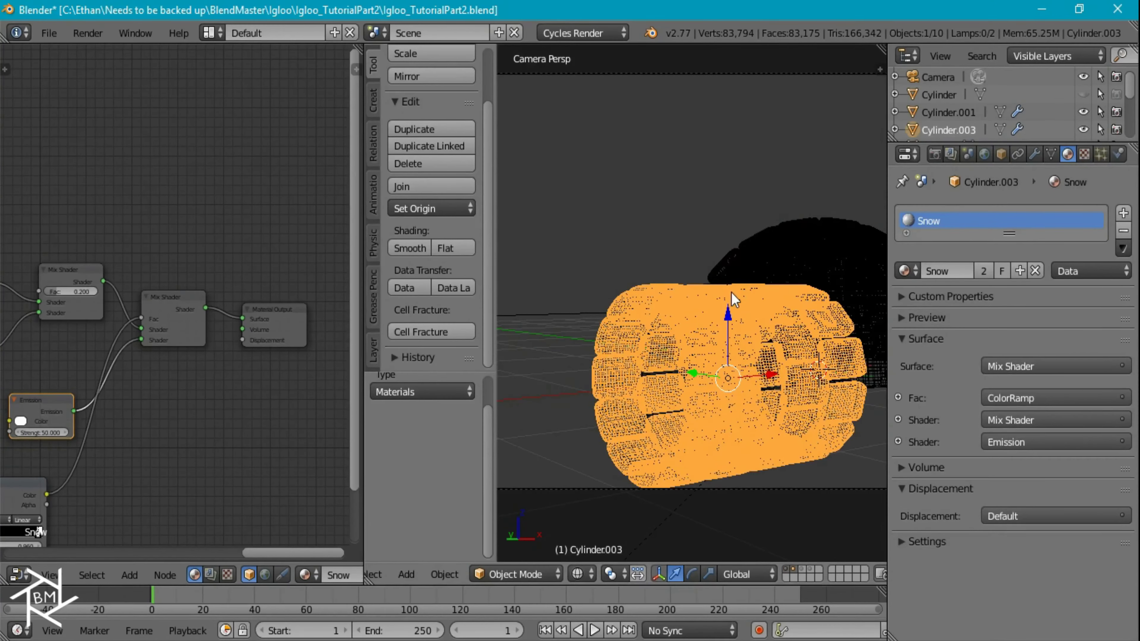
click(905, 271)
click(938, 348)
key(shift+z)
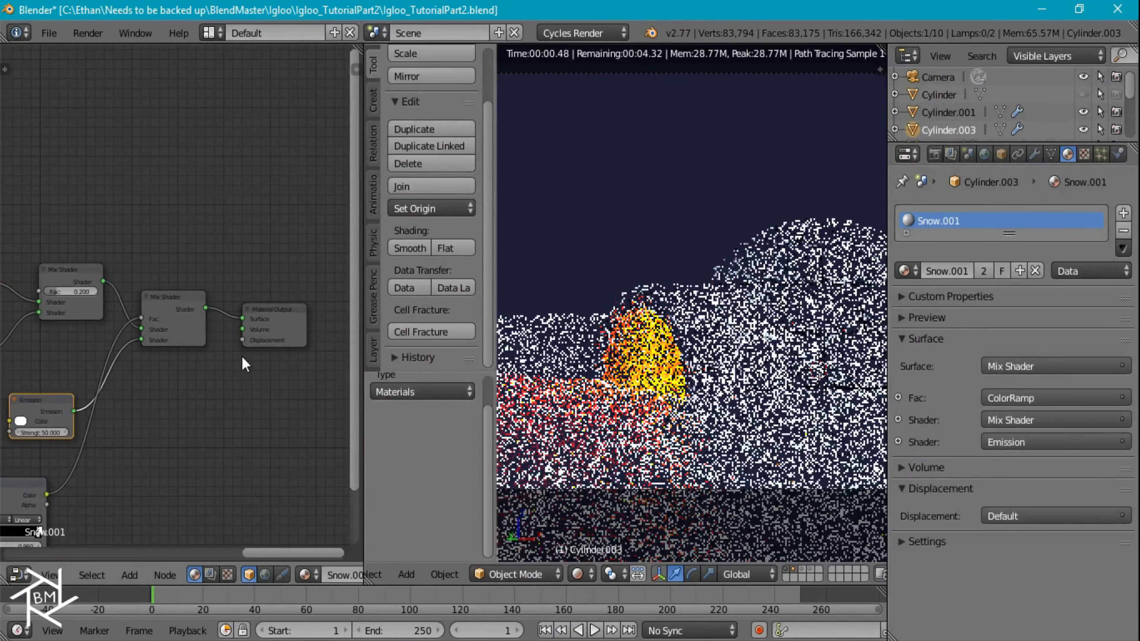
- Set the Bump node's strength to 0.05 in the Snow.001 material
middle_drag(127, 395, 304, 325)
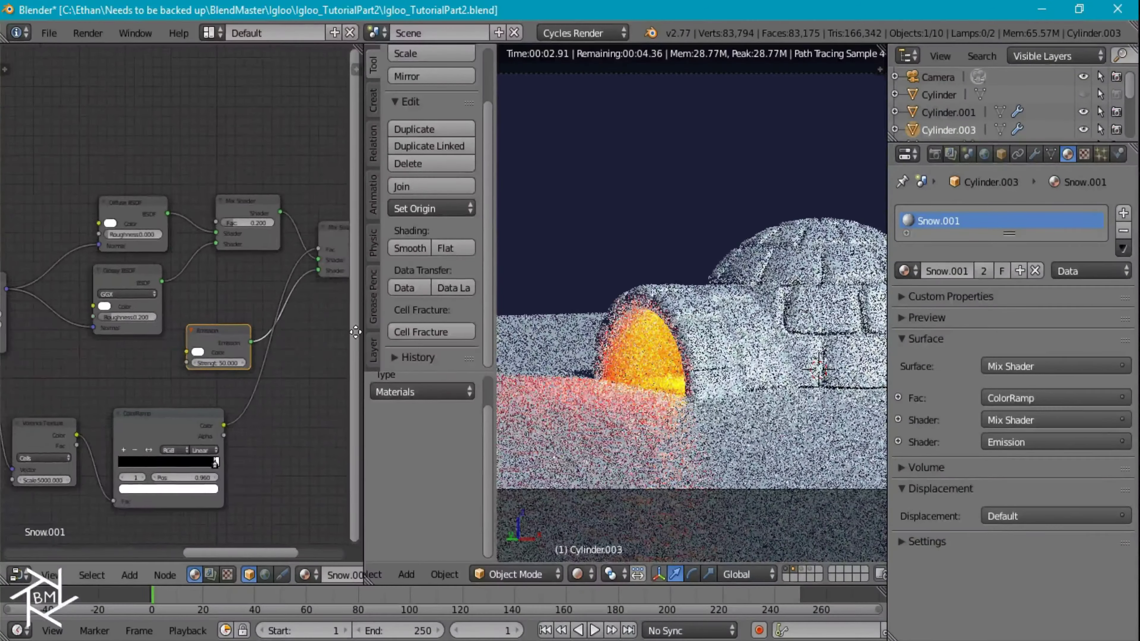
scroll(206, 384, up, 5)
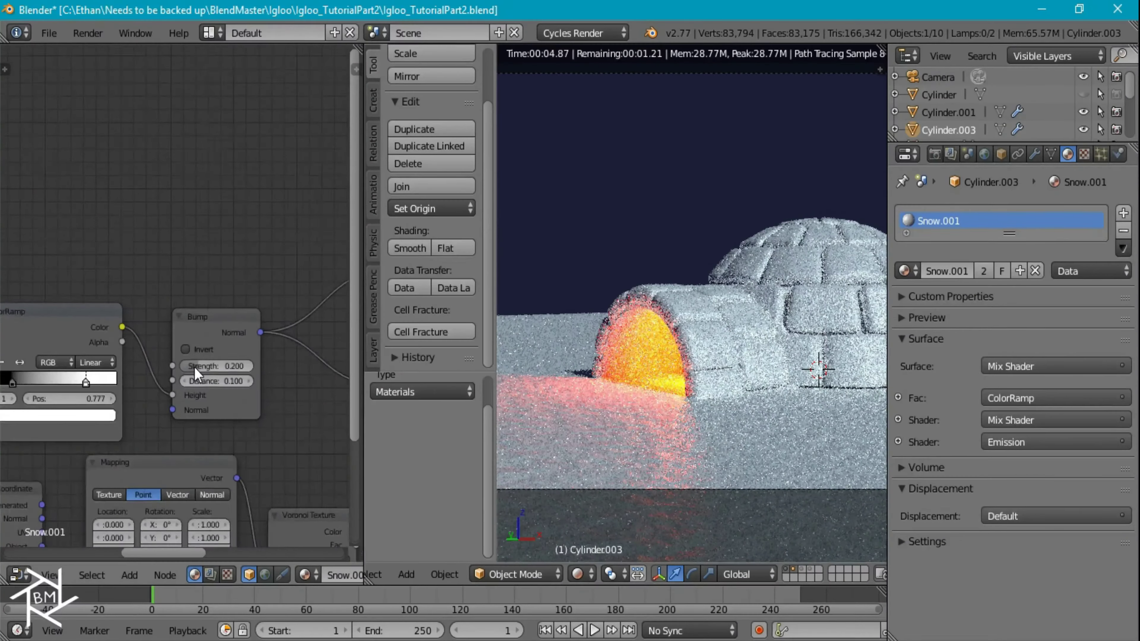
scroll(195, 367, up, 1)
click(217, 375)
text(.0)
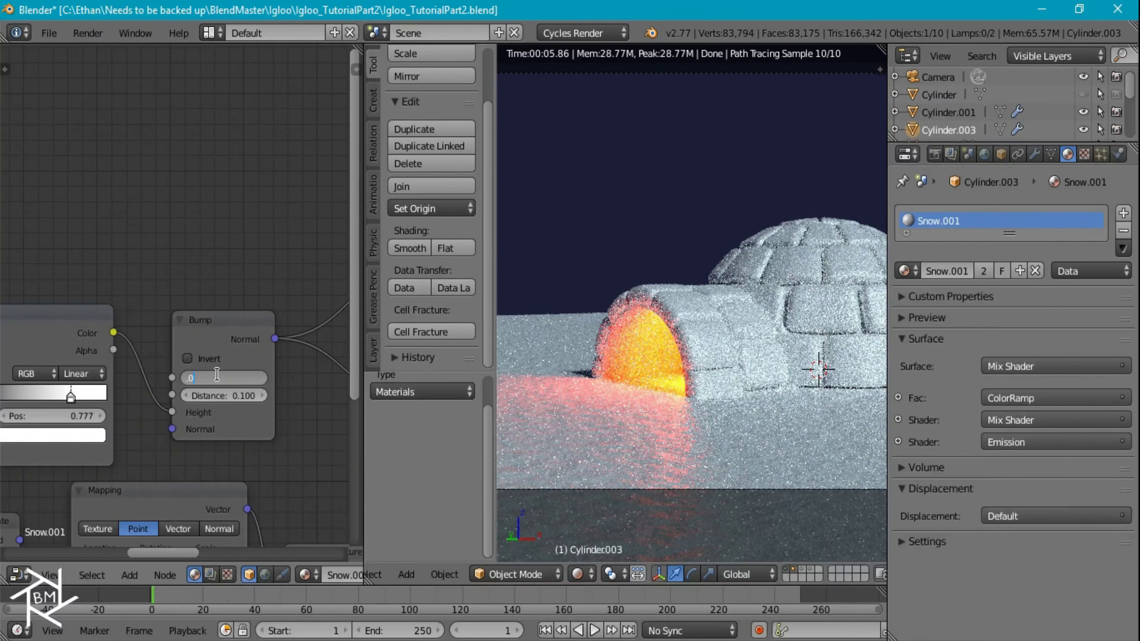
text(5)
key(Return)
- Limit the rendered preview to a border around the igloo and examine the tunnel's blocks up close
scroll(728, 320, down, 4)
key(ctrl+b)
drag(663, 255, 799, 345)
scroll(757, 328, up, 8)
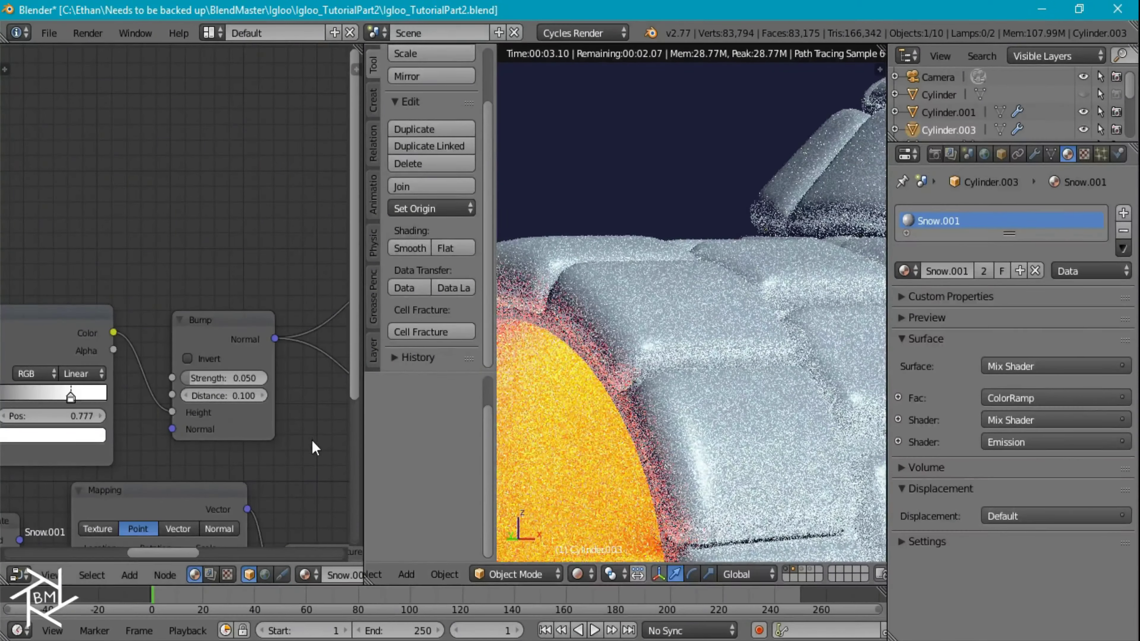
- Add a Fresnel node and connect its Fac output to the factor of the Mix Shader combining Diffuse and Glossy
scroll(106, 416, down, 3)
middle_drag(170, 418, 1, 390)
middle_drag(243, 349, 205, 371)
middle_drag(232, 329, 214, 347)
click(276, 265)
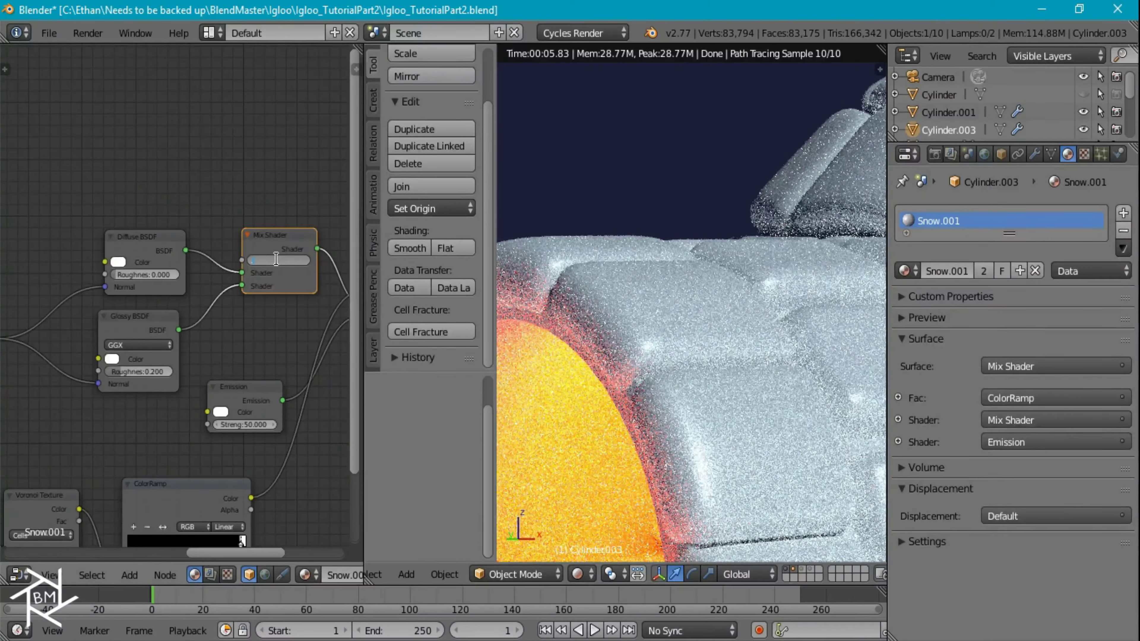
key(shift+a)
mouse_move(197, 99)
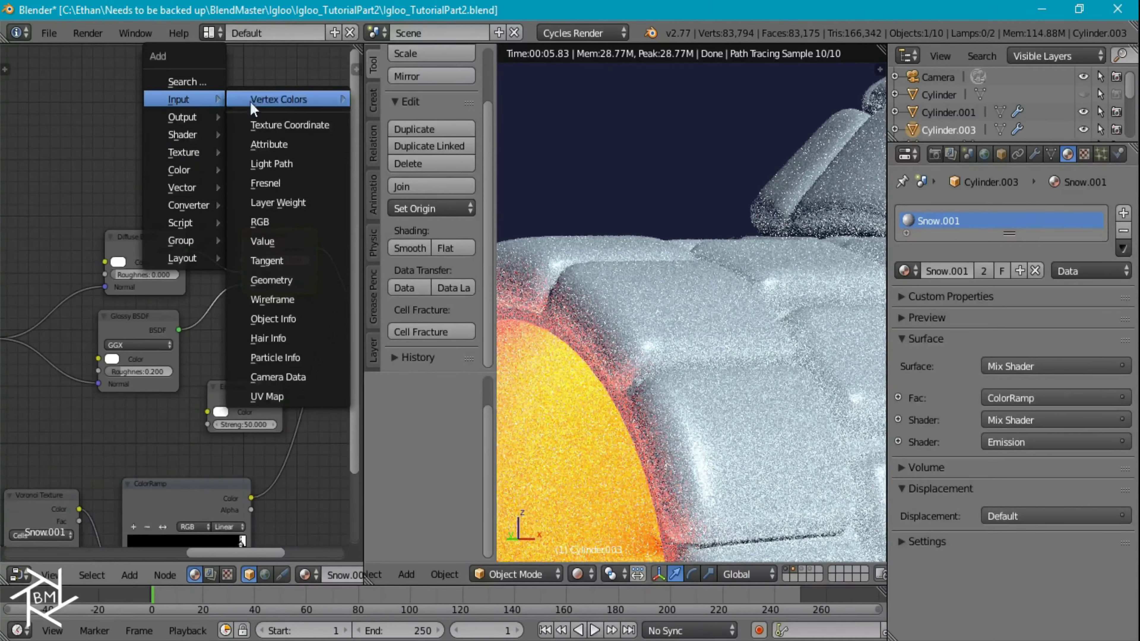
click(271, 183)
click(117, 150)
drag(160, 165, 217, 215)
drag(246, 256, 247, 259)
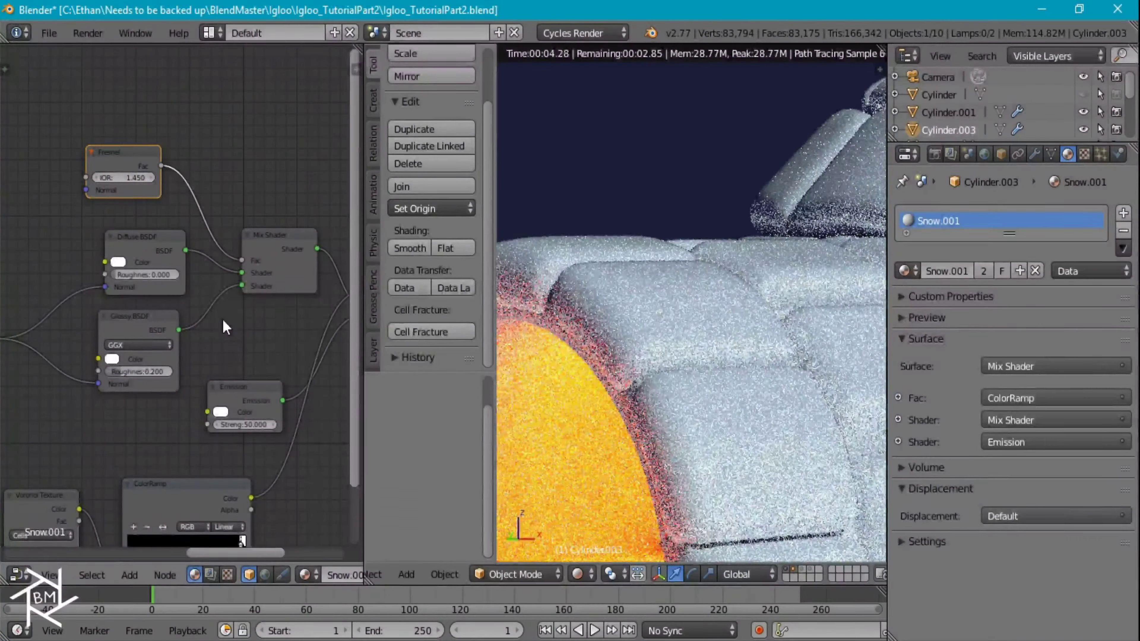
- Set the Snow.001 Bump node's strength to 0.2, keeping its distance at 0.1
scroll(222, 320, down, 3)
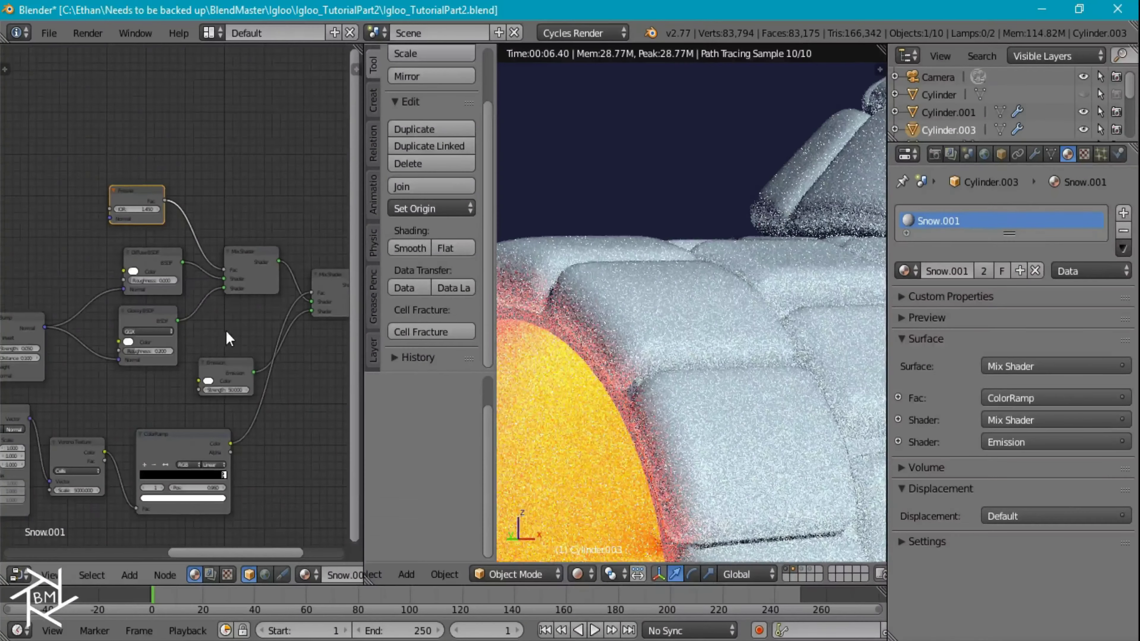
scroll(180, 289, up, 6)
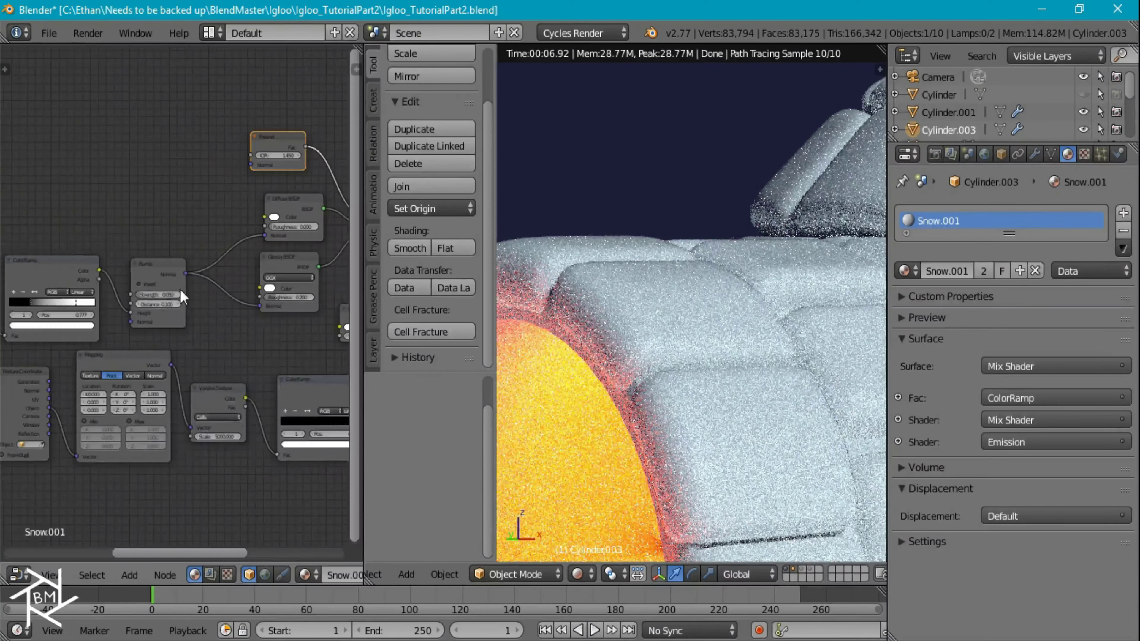
click(154, 308)
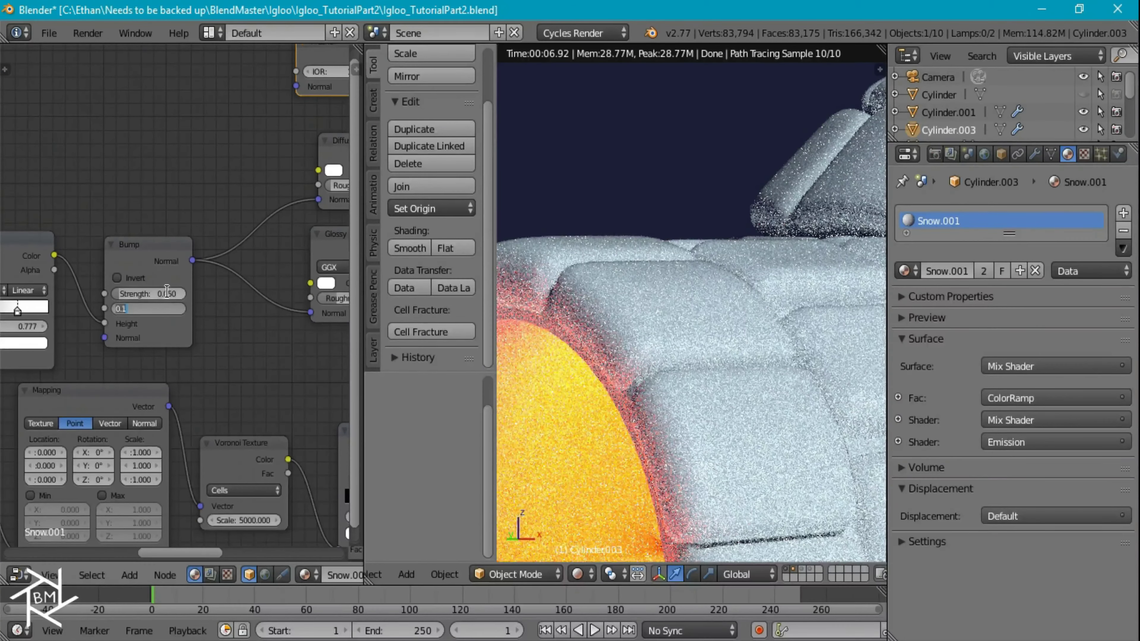
key(Return)
double_click(156, 291)
text(0.05)
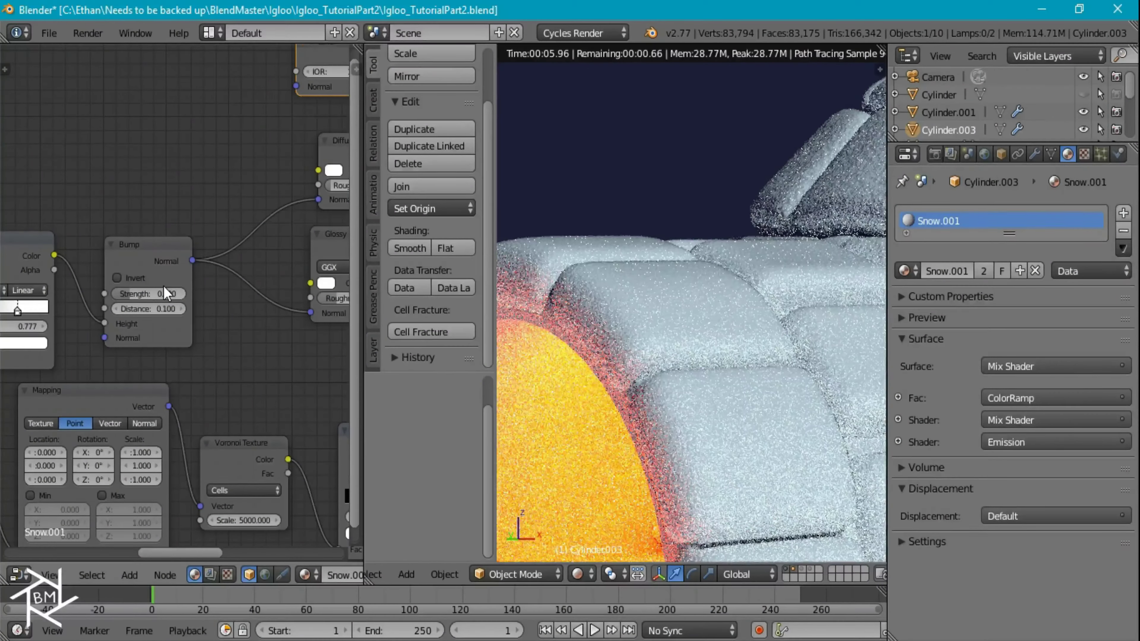
- Preview the output of the ColorRamp fed by the Voronoi Texture on its own across the igloo blocks
scroll(758, 359, down, 3)
scroll(675, 412, up, 4)
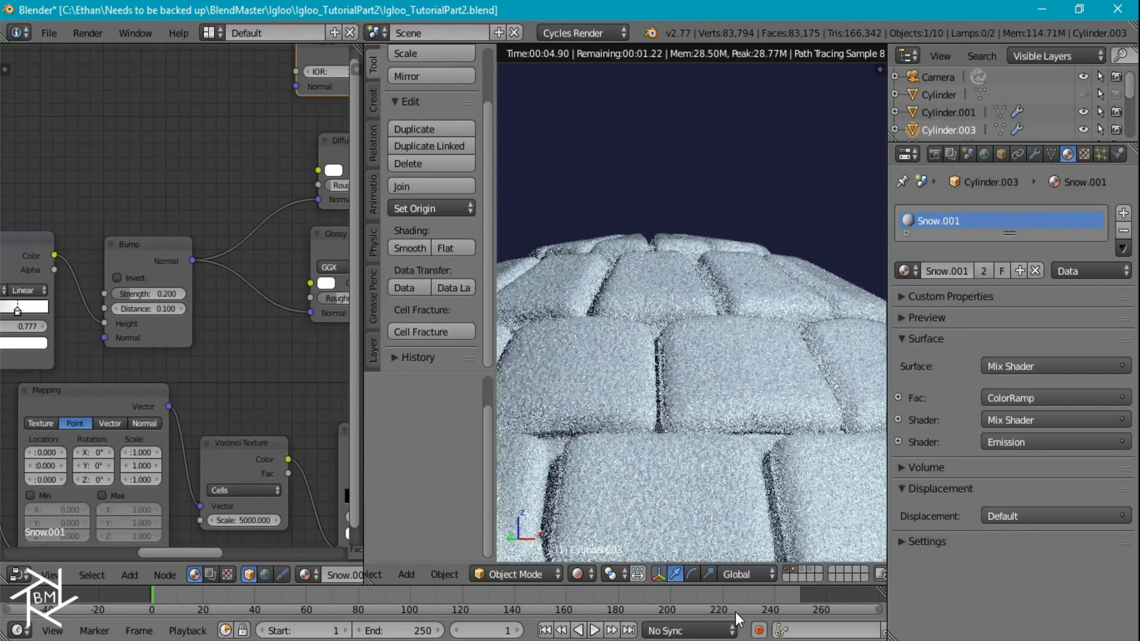
shift+middle_drag(693, 482, 741, 160)
scroll(267, 359, down, 4)
middle_drag(261, 329, 266, 387)
middle_drag(194, 423, 225, 395)
ctrl+shift+click(93, 460)
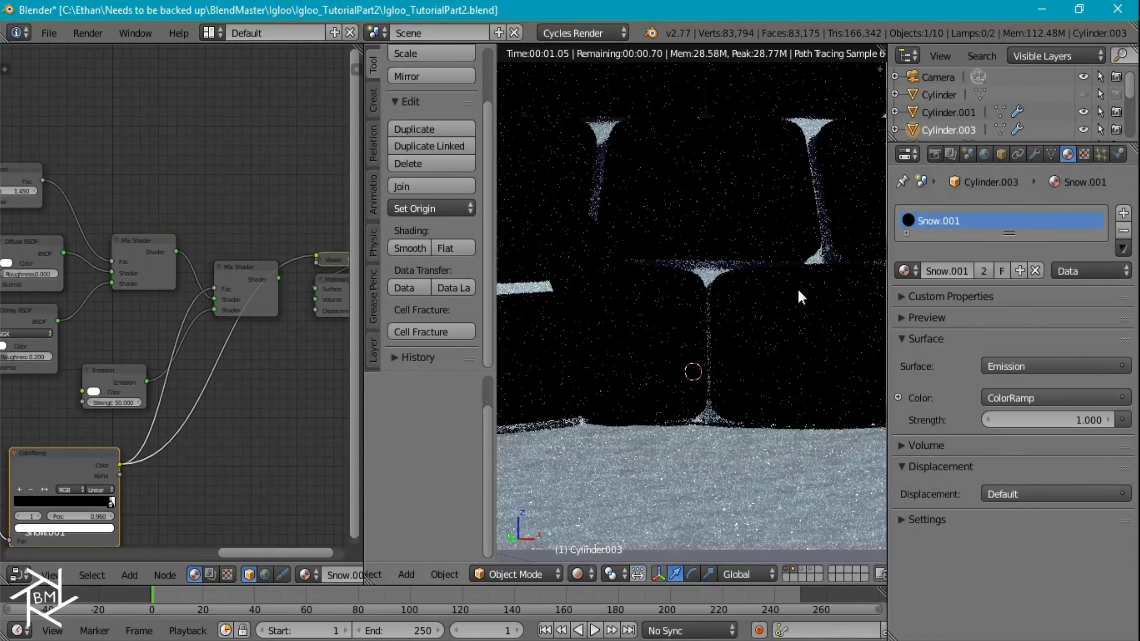
- Route the final Mix Shader back to the Material Output after examining the ColorRamp preview on the igloo
scroll(672, 387, up, 5)
middle_drag(200, 408, 20, 290)
middle_drag(197, 334, 99, 313)
scroll(632, 301, down, 4)
scroll(643, 300, down, 5)
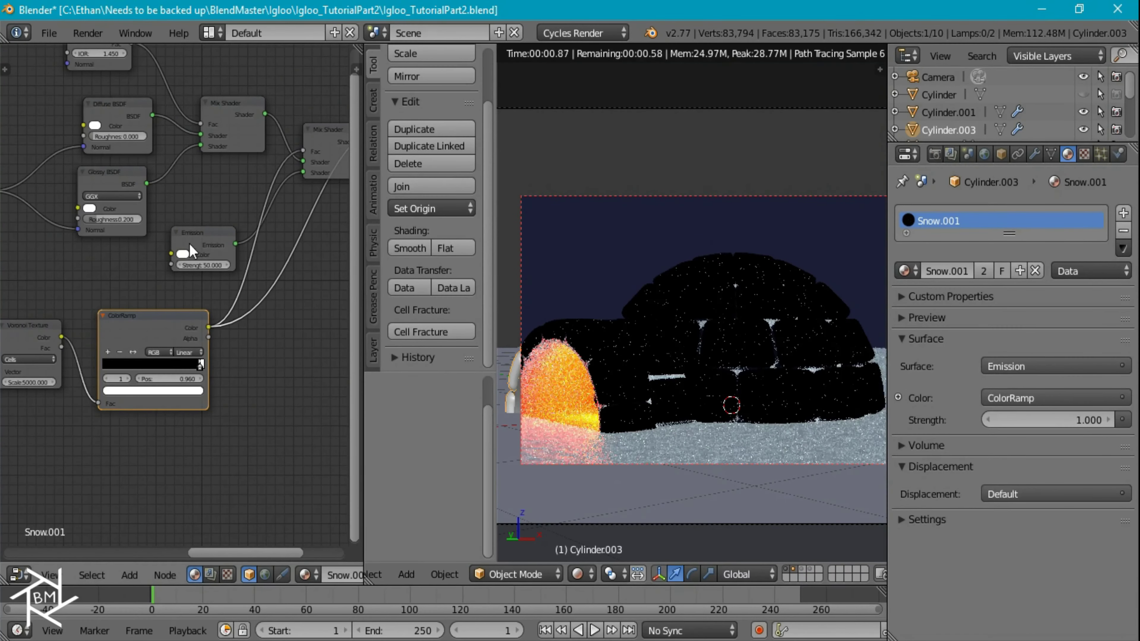
middle_drag(197, 224, 27, 282)
middle_drag(328, 295, 253, 324)
ctrl+shift+click(111, 228)
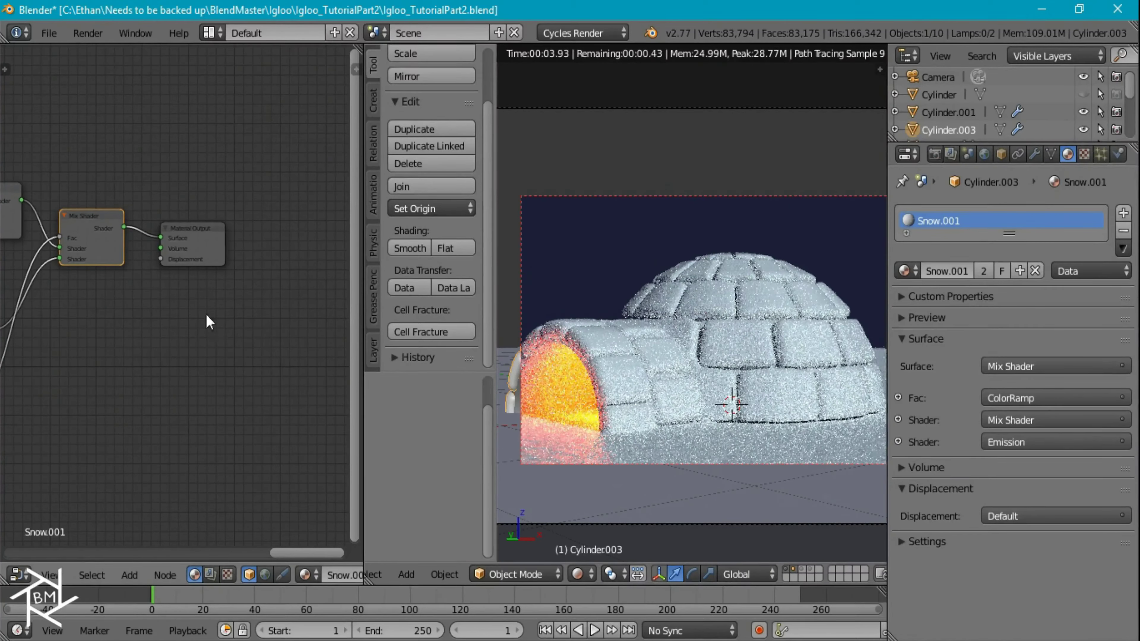
- Redraw the render border around the whole camera frame and return the viewport to wireframe shading
scroll(665, 339, down, 5)
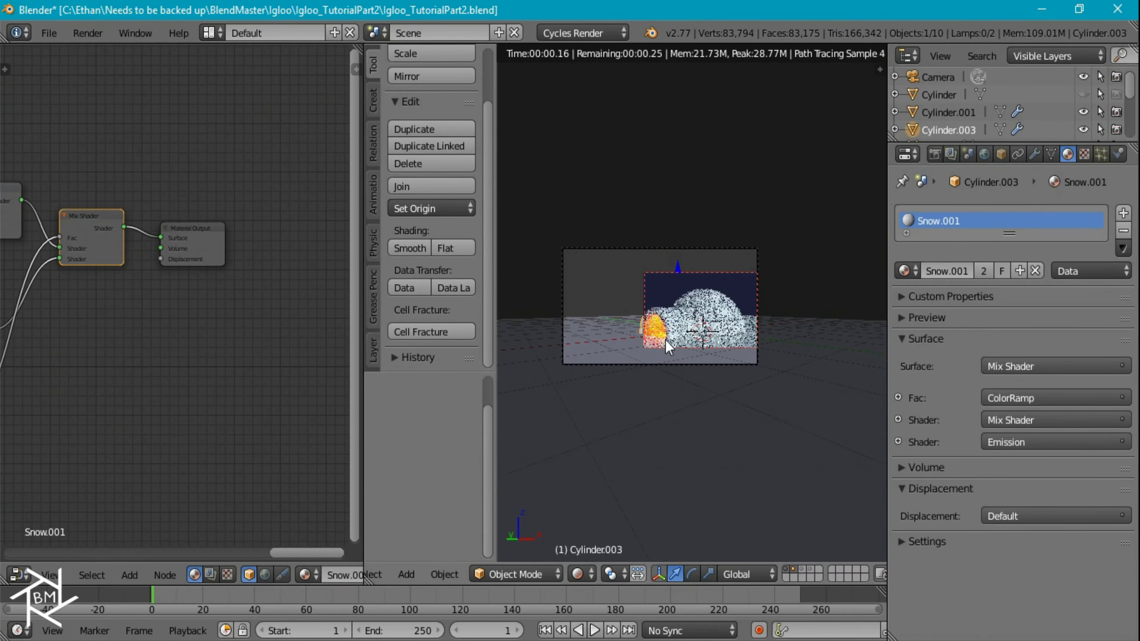
key(ctrl+b)
drag(527, 229, 793, 415)
key(shift+z)
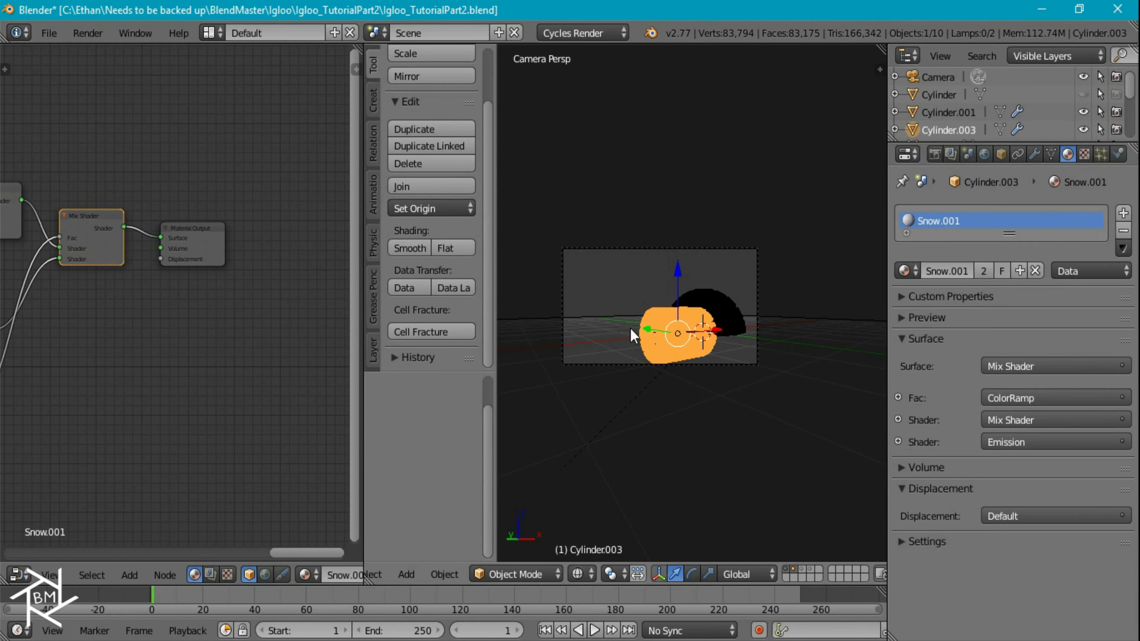
- Subdivide the ground plane in edit mode and raise the number of cuts
right_click(611, 328)
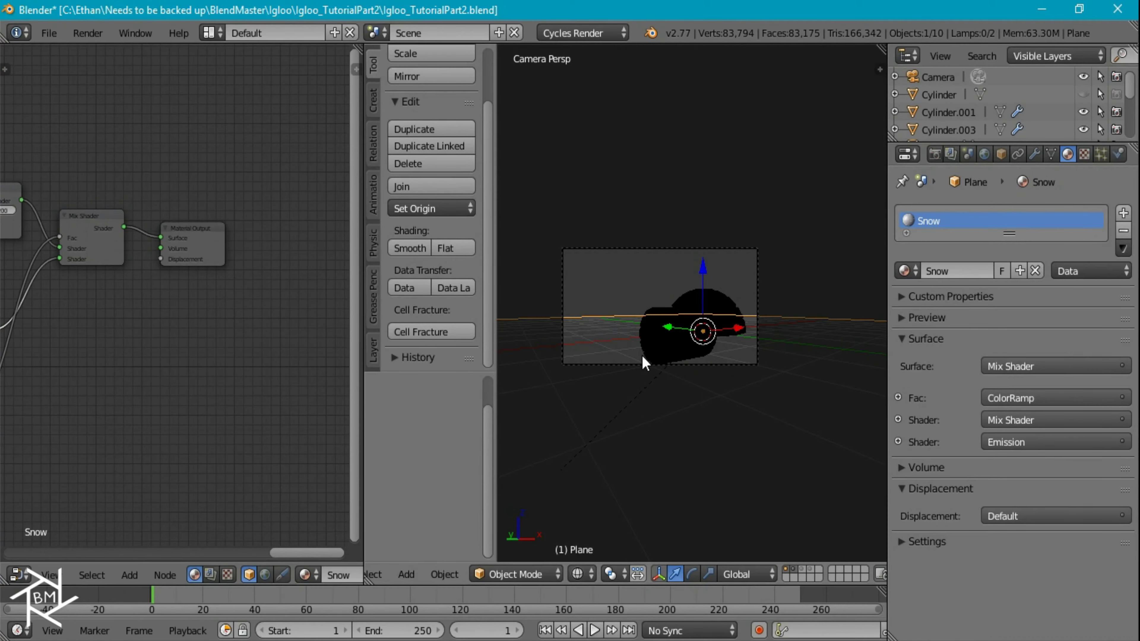
key(Tab)
scroll(621, 339, down, 3)
key(w)
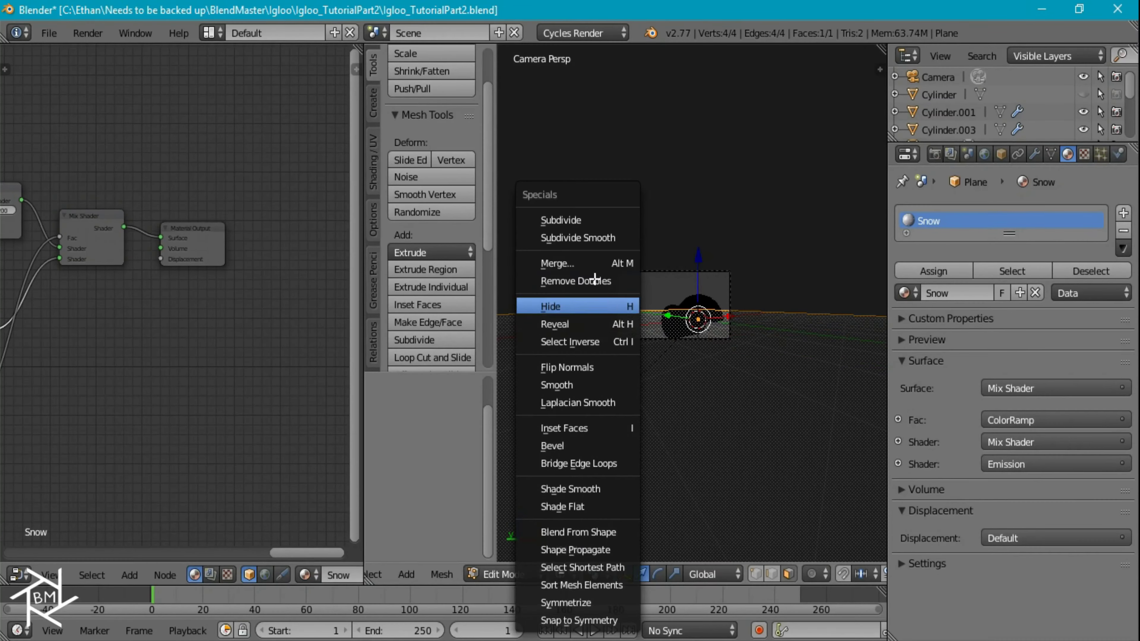
click(561, 220)
drag(418, 391, 471, 390)
- Subdivide the ground plane again with 5 cuts and return to object mode
key(w)
click(582, 222)
click(422, 392)
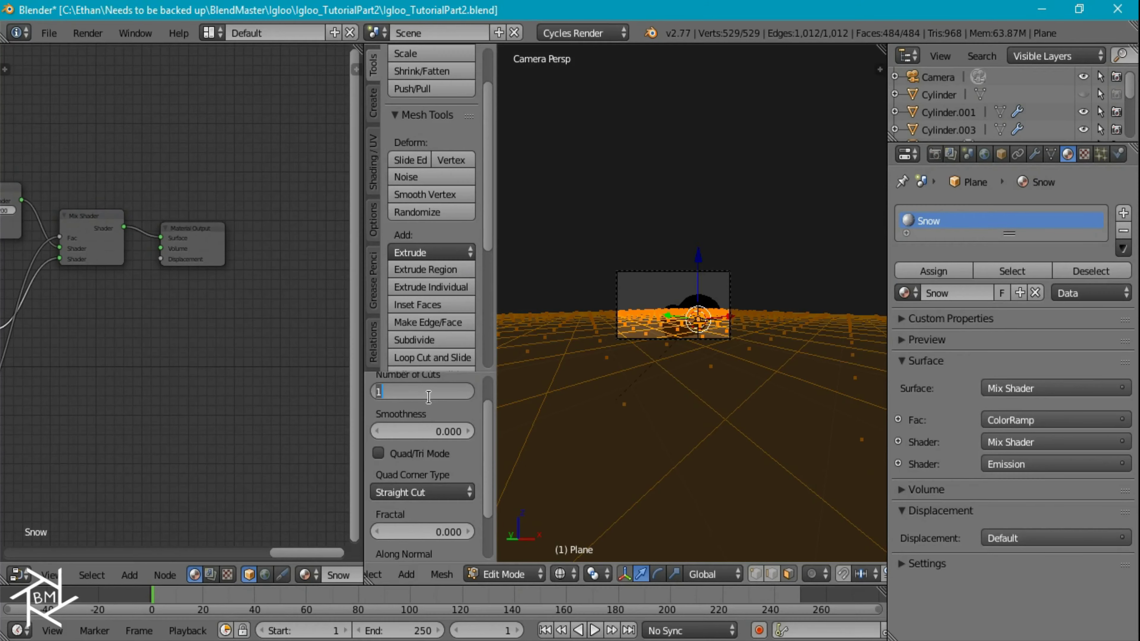
text(5)
key(Return)
key(Tab)
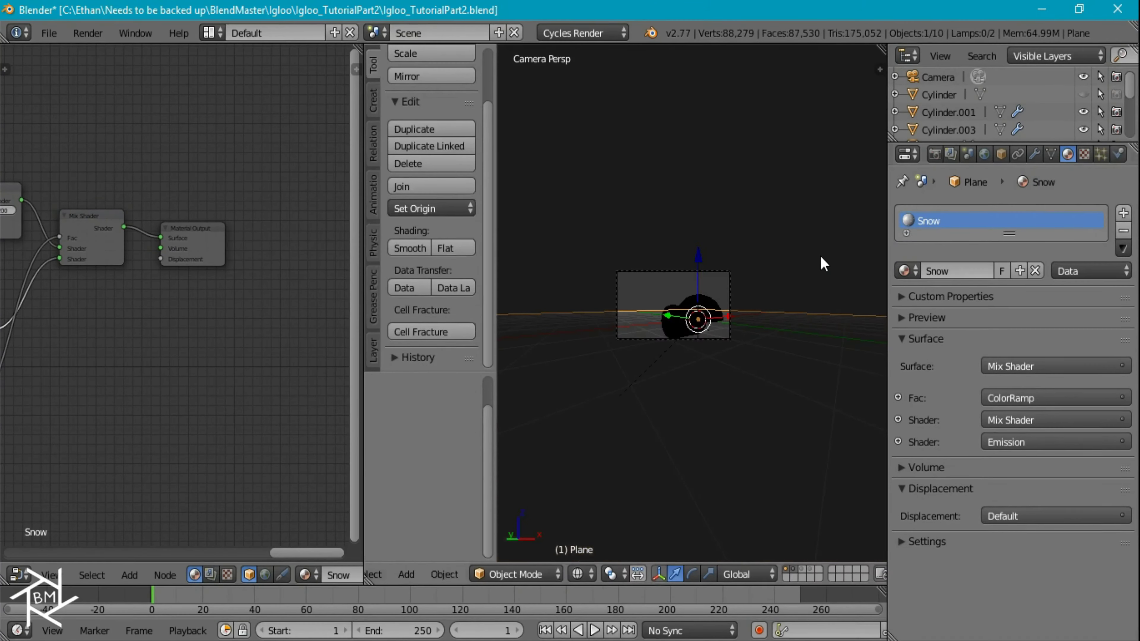
- Add a Subdivision Surface modifier with view level 2 to the ground plane and shade it smooth
click(1034, 154)
click(970, 214)
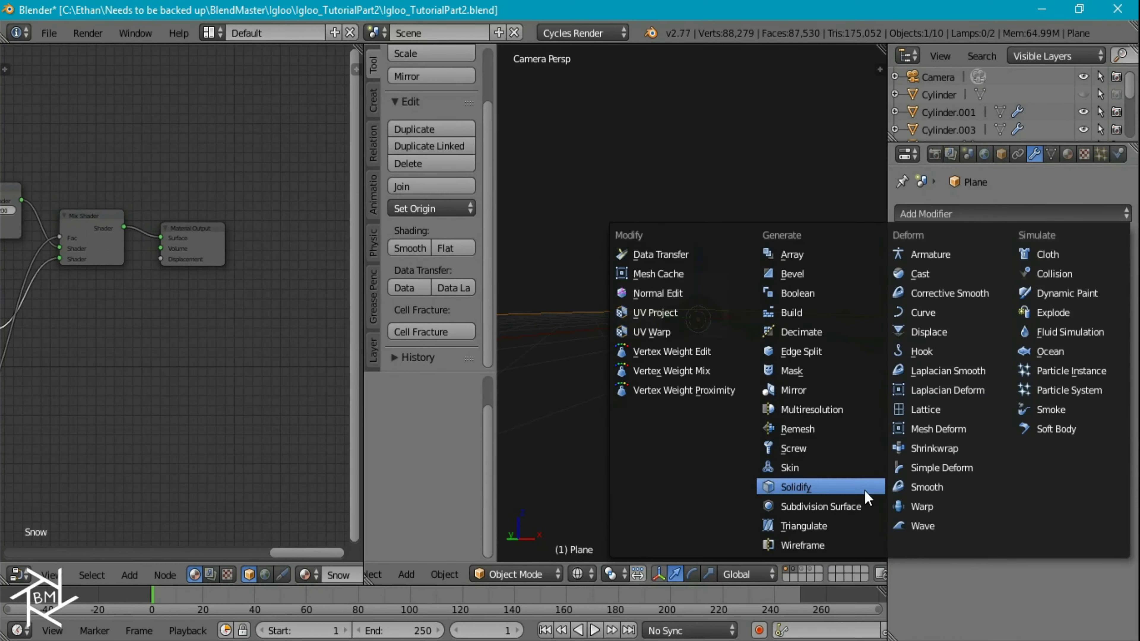
click(820, 507)
drag(942, 334, 960, 333)
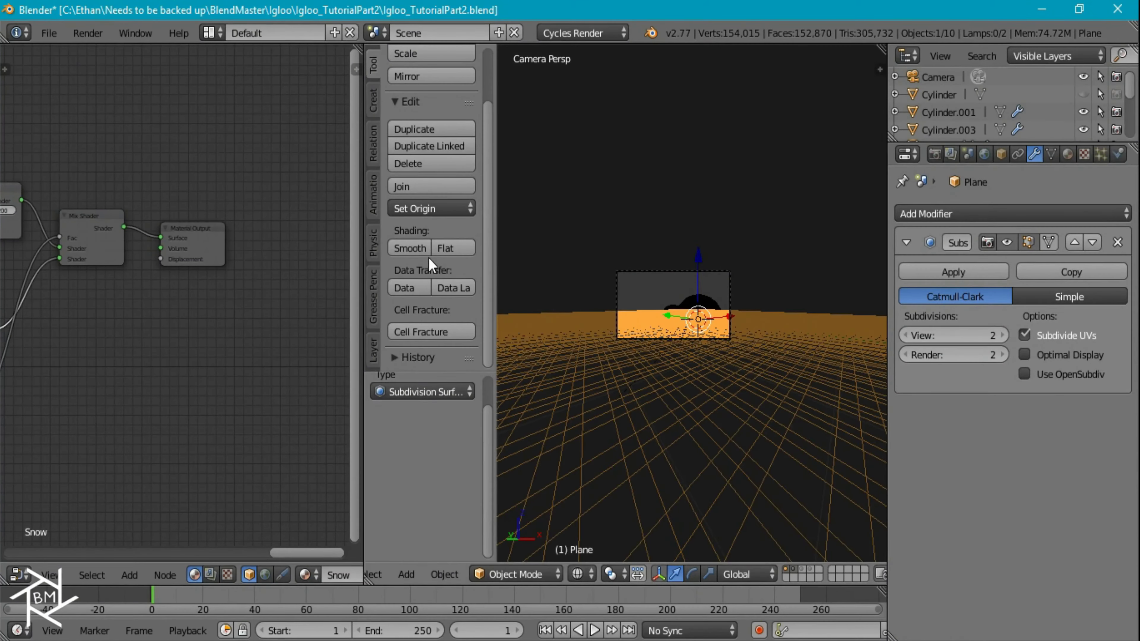
click(407, 244)
scroll(619, 319, down, 2)
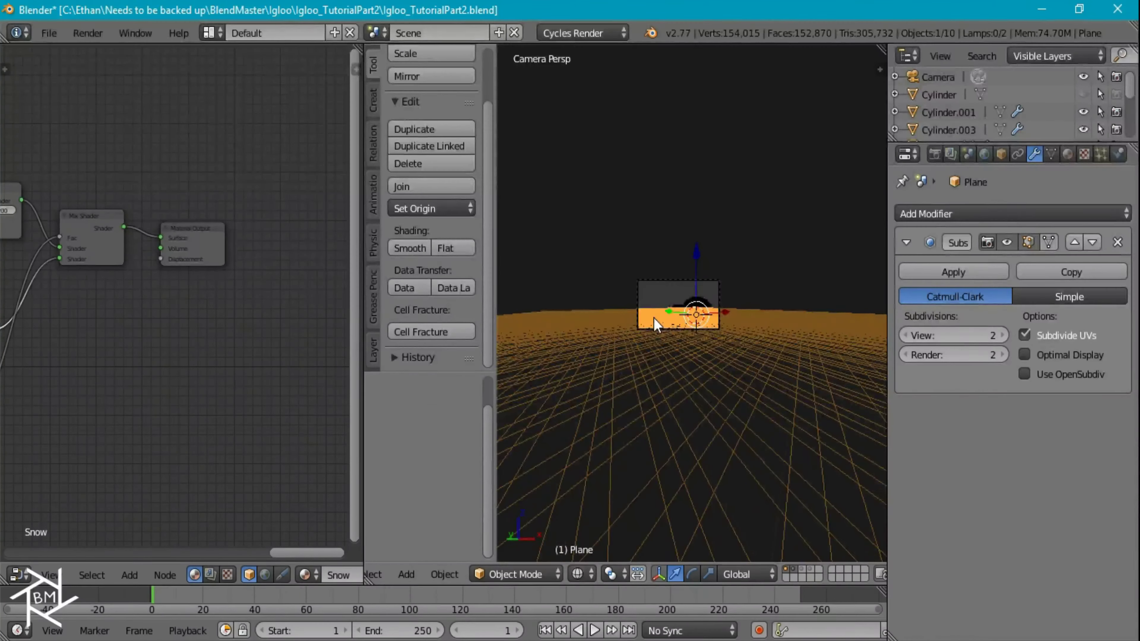
- Raise a ground plane face left of the igloo about 0.63 along Z with smooth proportional editing at an influence size of about 6.73
key(z)
key(z)
key(Tab)
middle_drag(659, 306, 667, 407)
scroll(641, 275, down, 5)
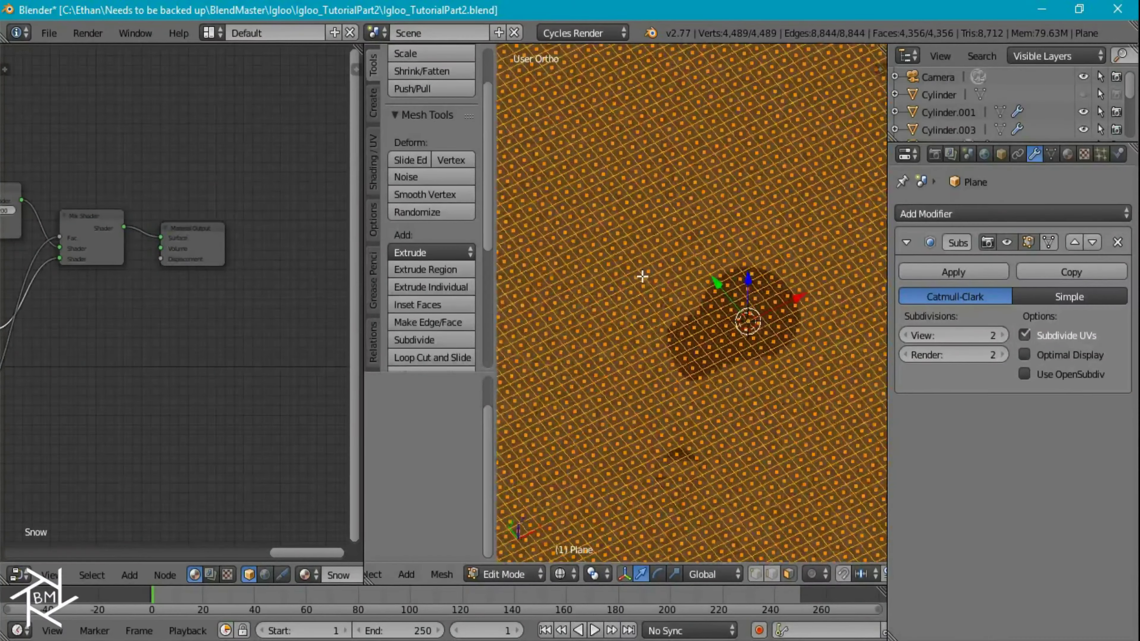
right_click(671, 230)
key(KP_0)
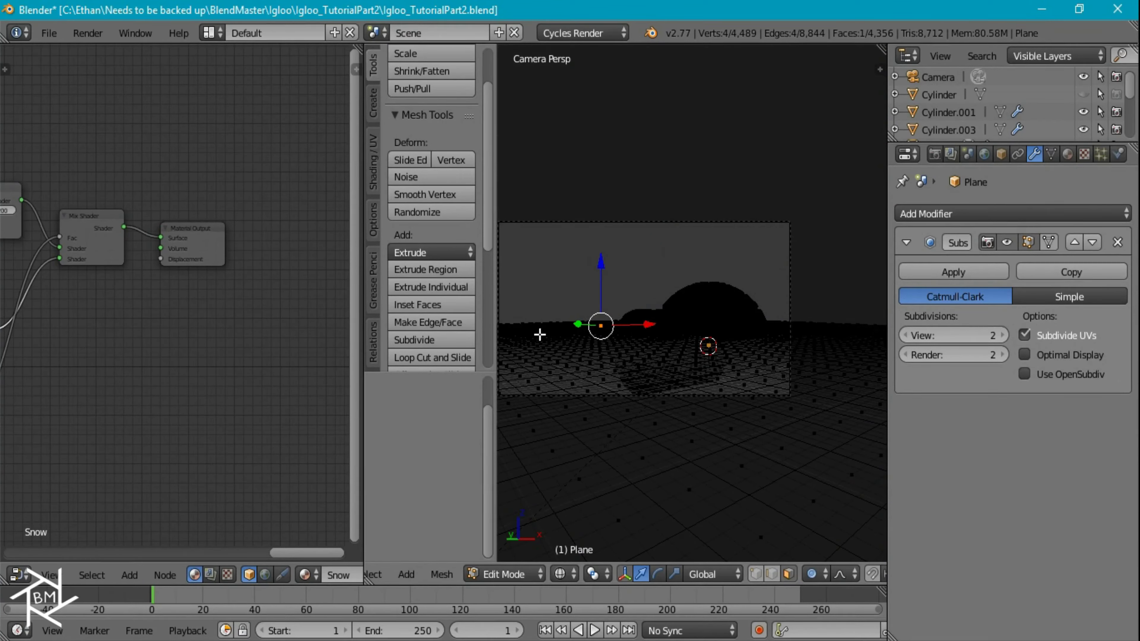
scroll(626, 338, down, 4)
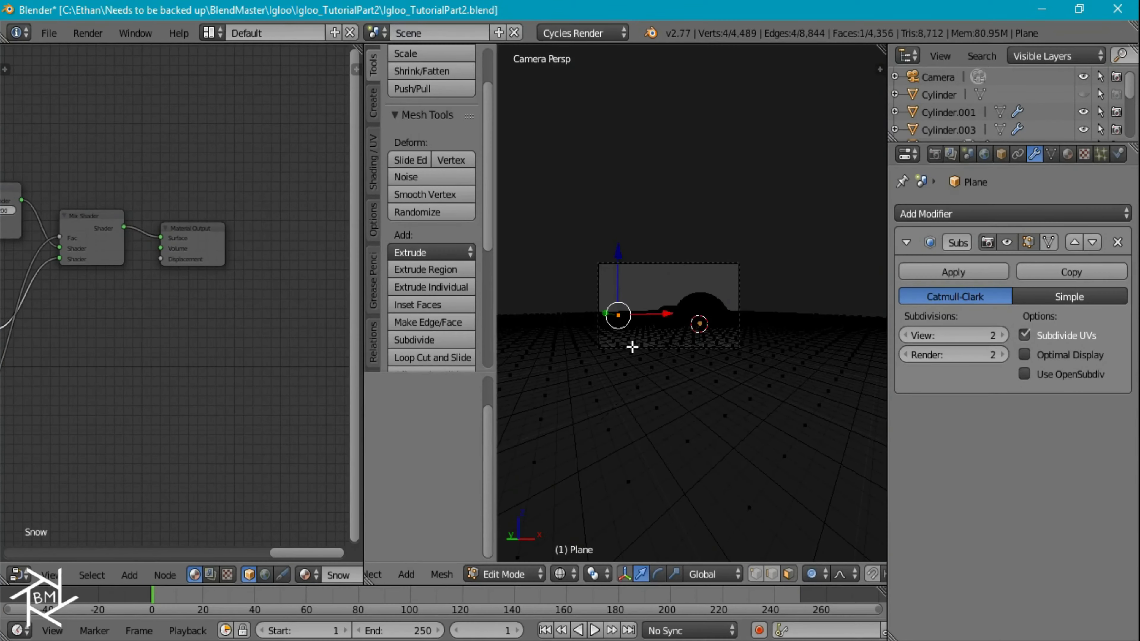
key(g)
key(z)
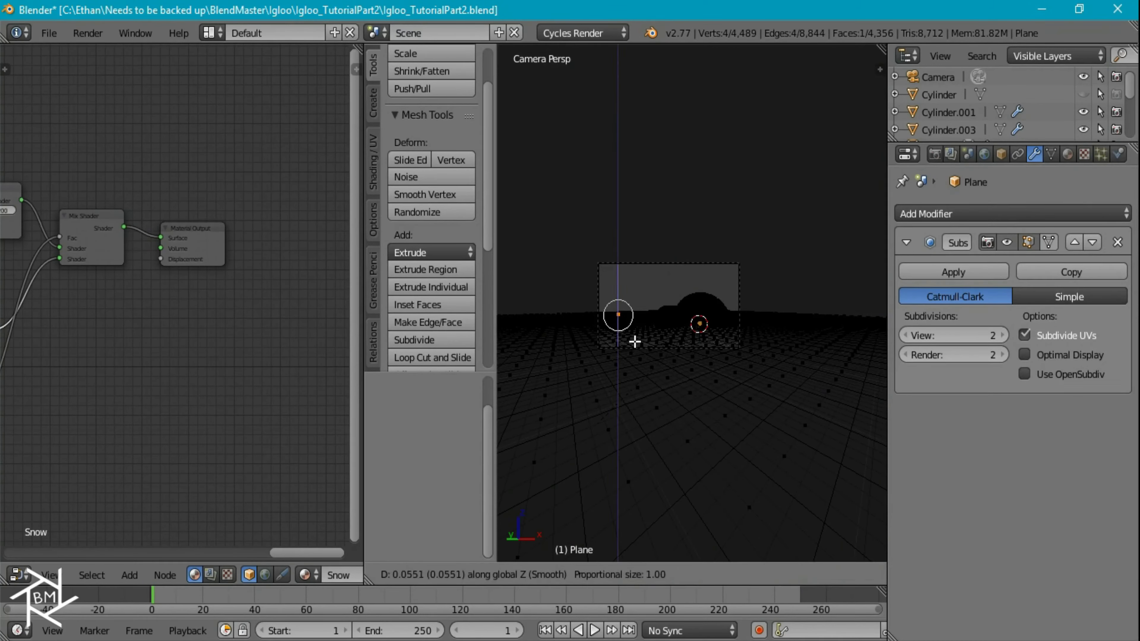
scroll(649, 330, down, 7)
scroll(661, 331, down, 1)
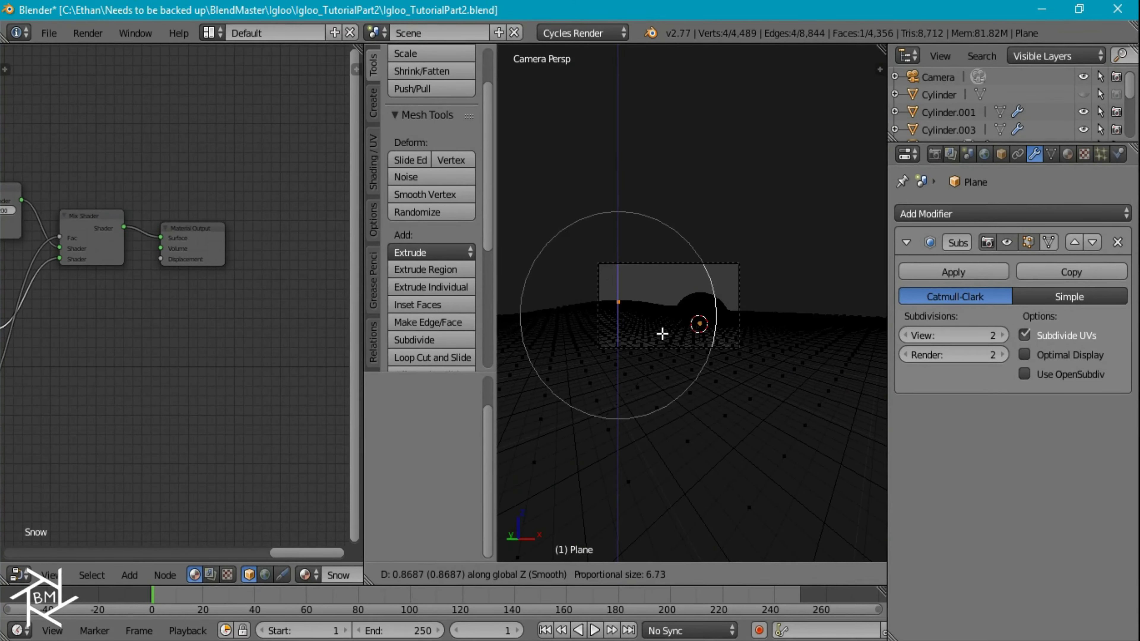
click(662, 337)
- Raise the ground right of the igloo about 1.02 along Z and add another proportional lift of about 0.38 in solid shading
scroll(732, 348, up, 3)
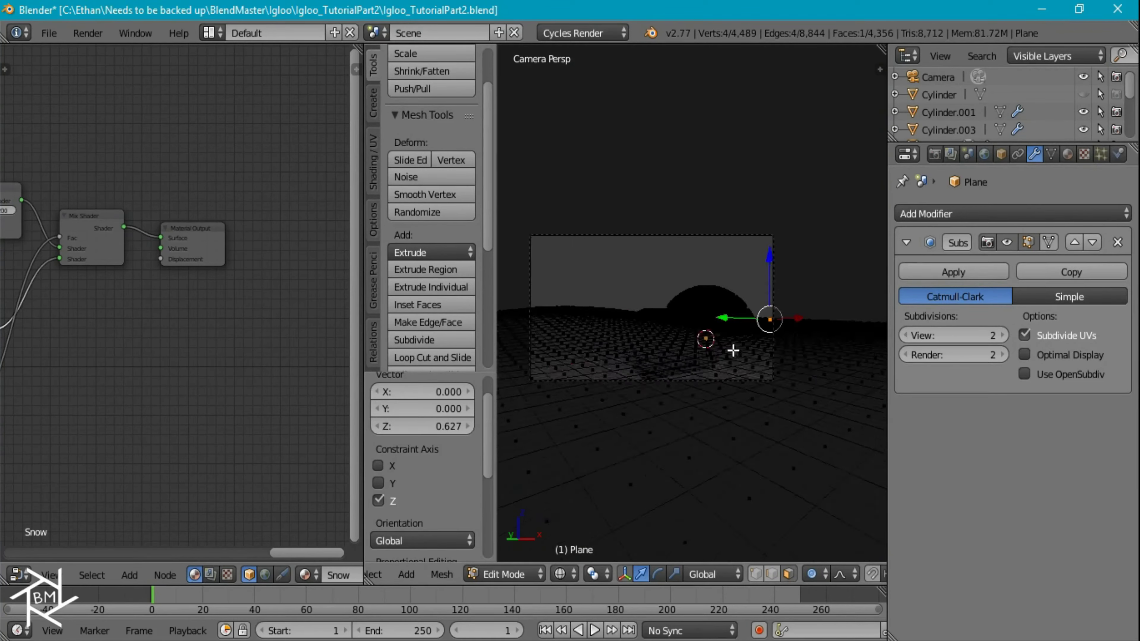
key(g)
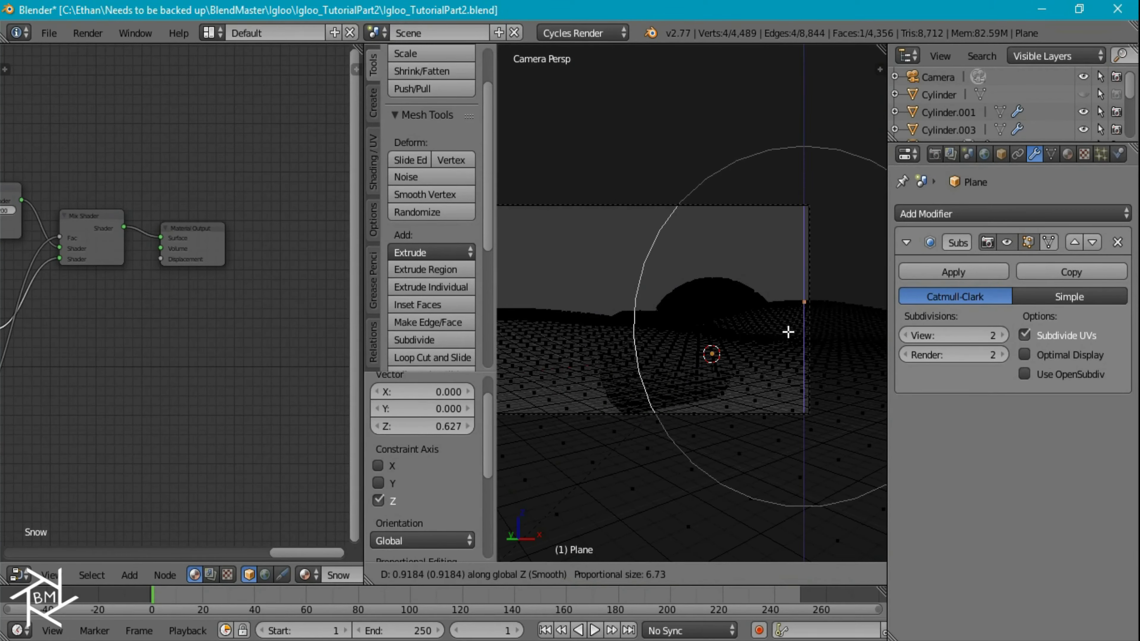
click(788, 330)
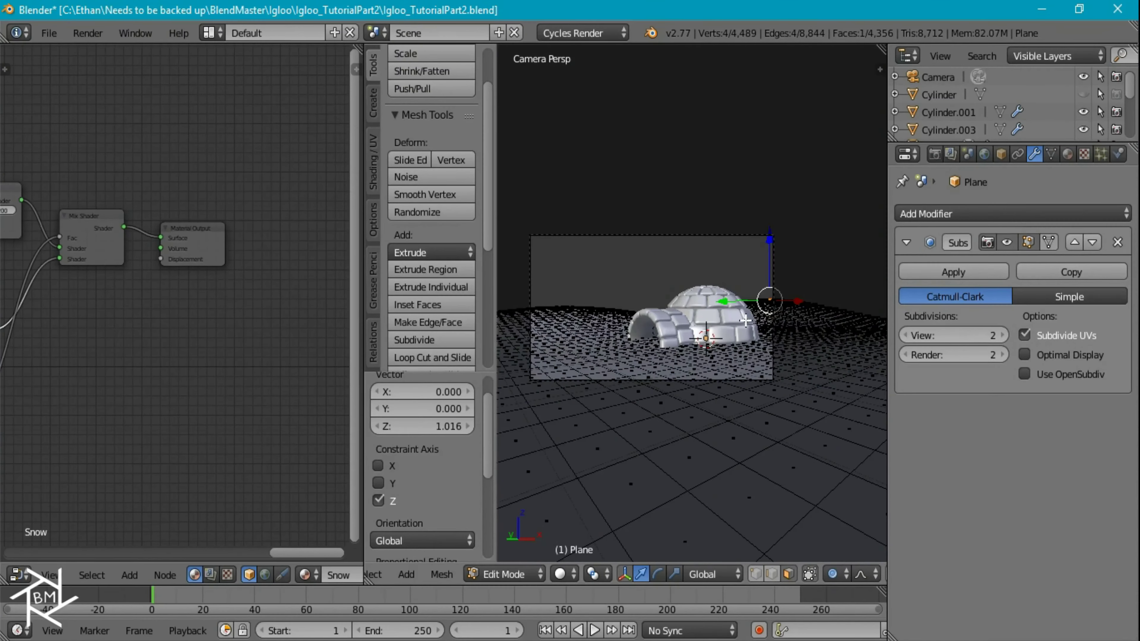
key(g)
key(z)
click(673, 361)
- Raise a face in the left foreground about 0.18 along Z with a proportional size of about 2.14
right_drag(576, 368, 575, 375)
right_click(579, 374)
key(g)
key(z)
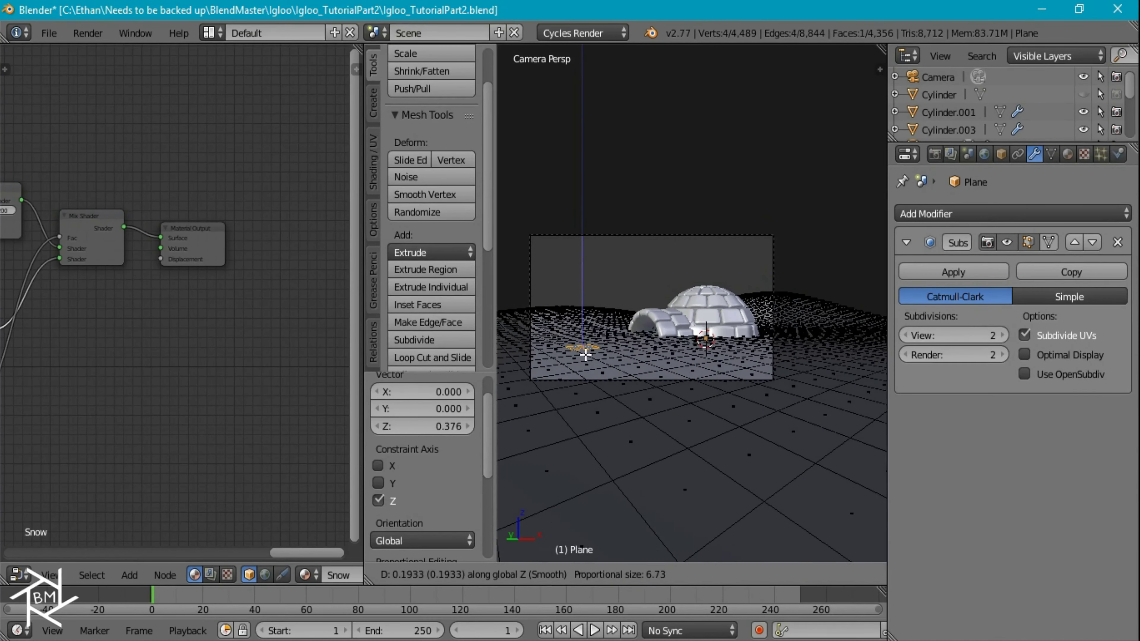
scroll(583, 355, up, 8)
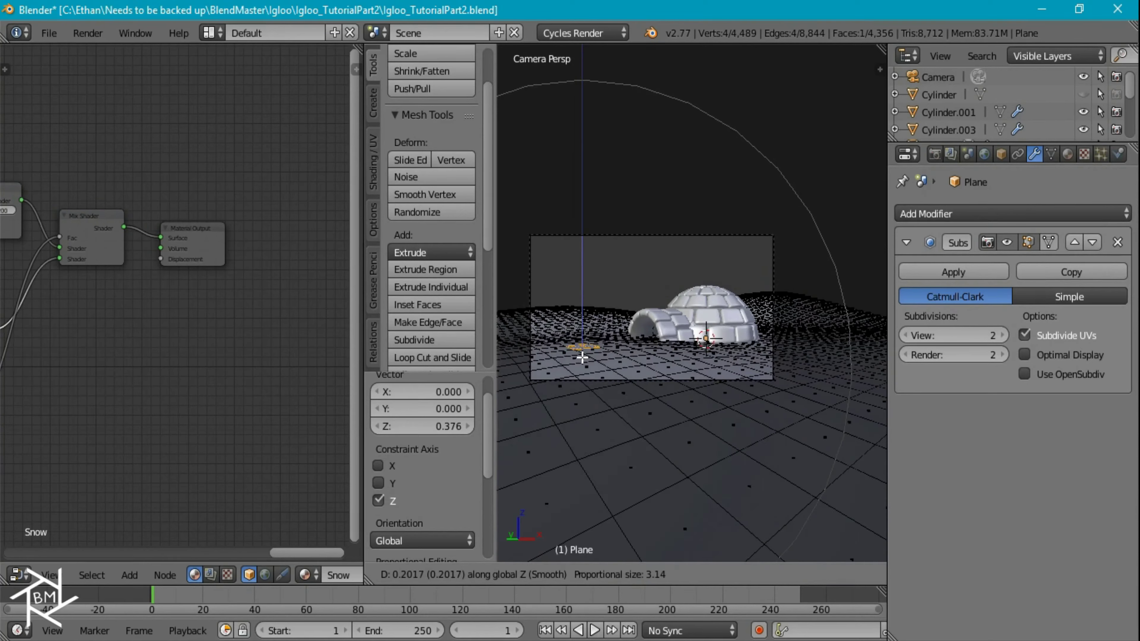
scroll(581, 356, up, 4)
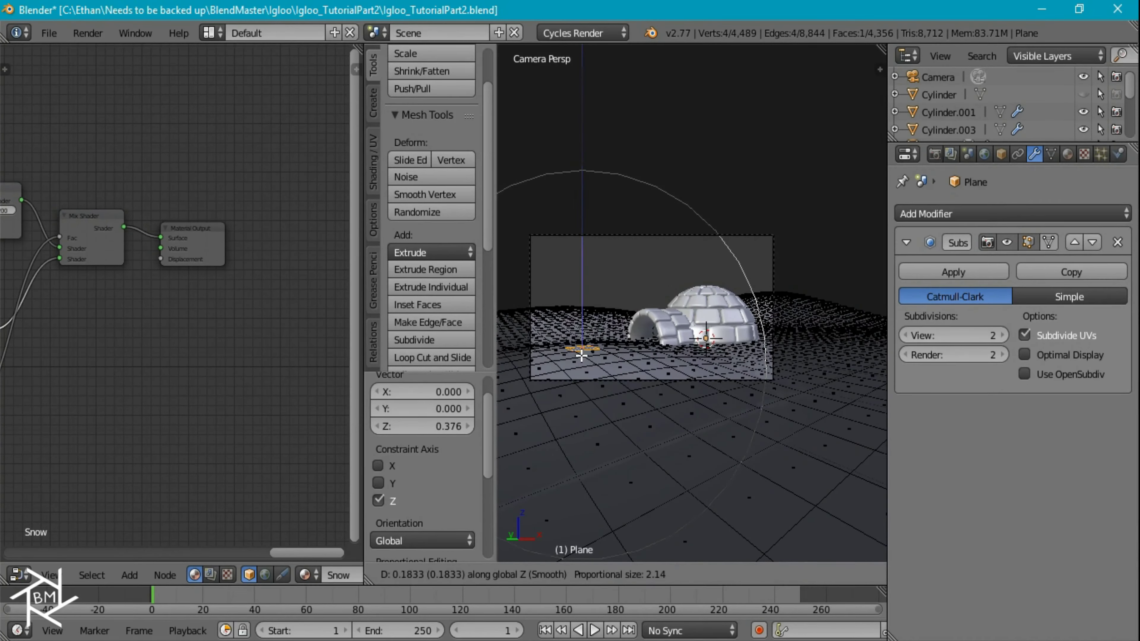
click(582, 356)
- Lower a face in the right foreground about 0.15 along Z with a smaller proportional influence
right_click(705, 377)
key(g)
key(z)
scroll(705, 381, up, 7)
scroll(705, 381, up, 1)
right_click(727, 380)
right_click(749, 381)
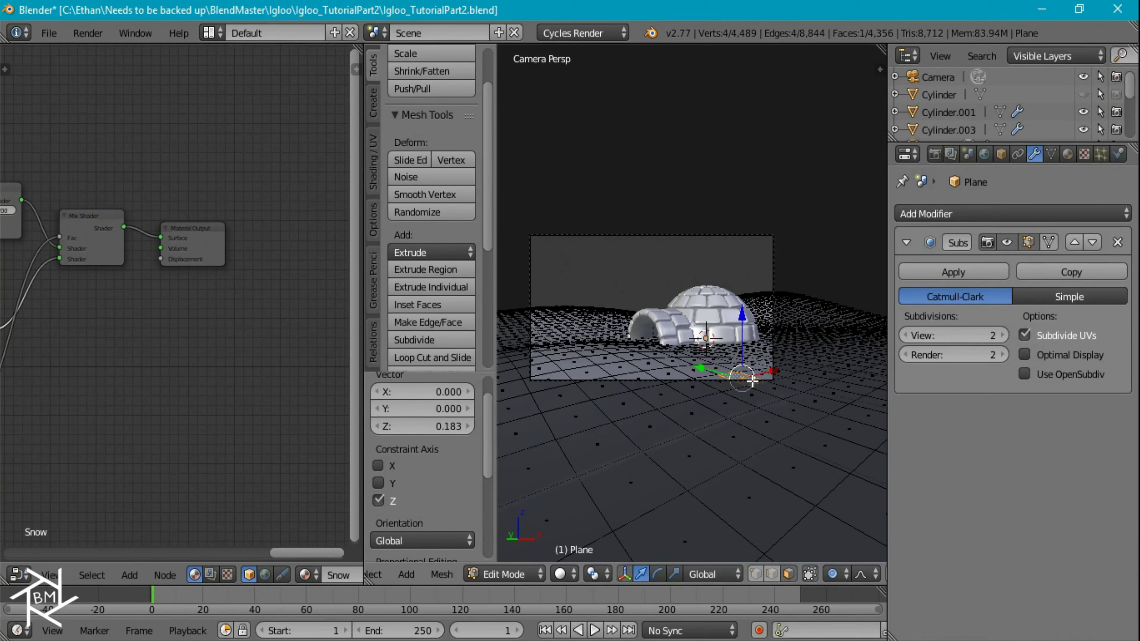
key(g)
key(z)
click(751, 399)
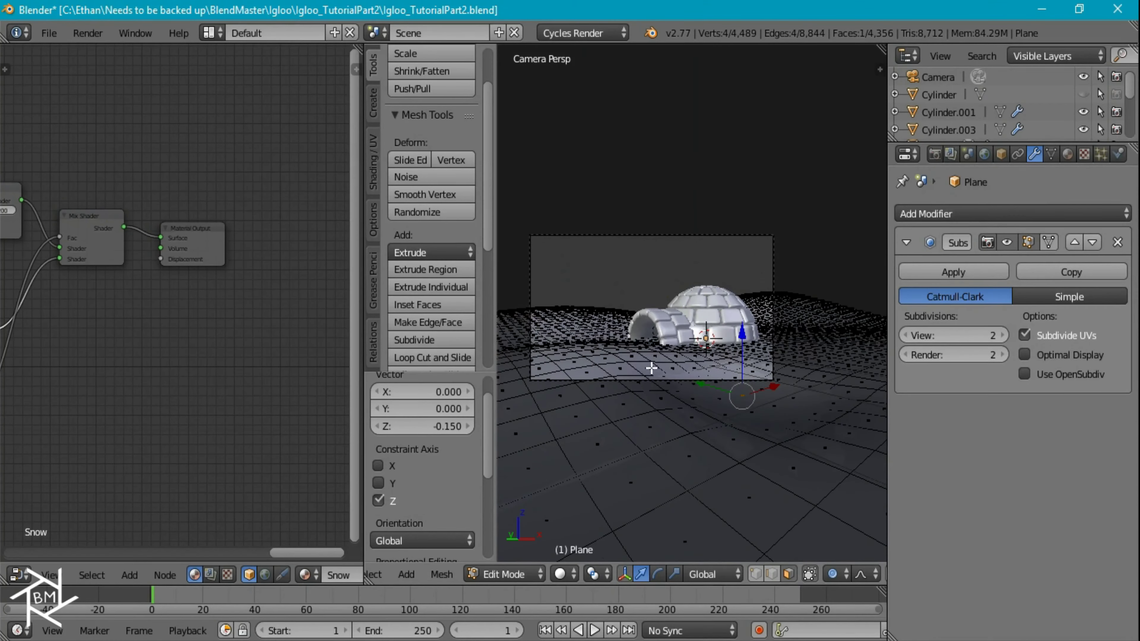
- Lower a face near the left edge of the camera frame about 0.3 along Z with a proportional size of about 1.21
scroll(651, 369, up, 3)
scroll(491, 369, down, 6)
scroll(584, 377, down, 1)
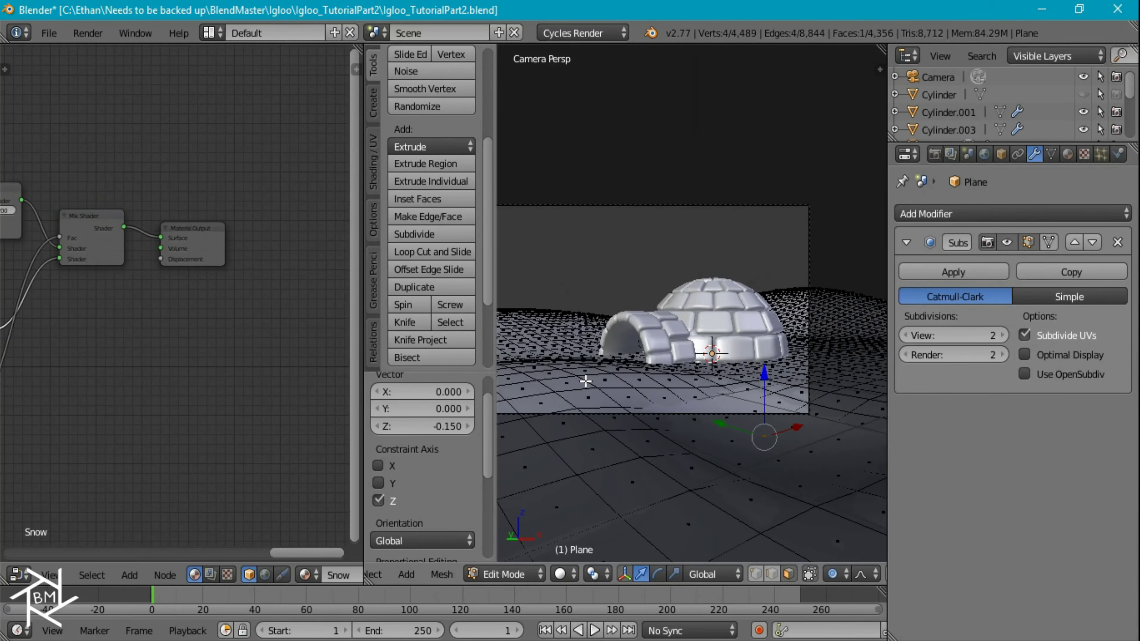
scroll(581, 366, down, 3)
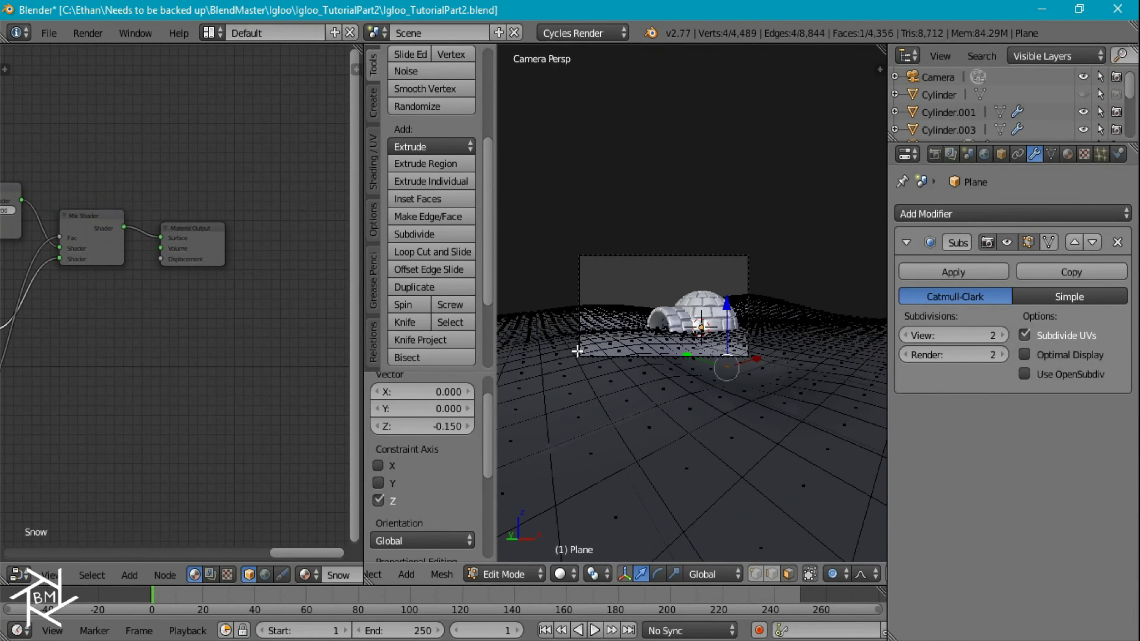
middle_drag(598, 333, 599, 342)
right_click(597, 345)
key(KP_0)
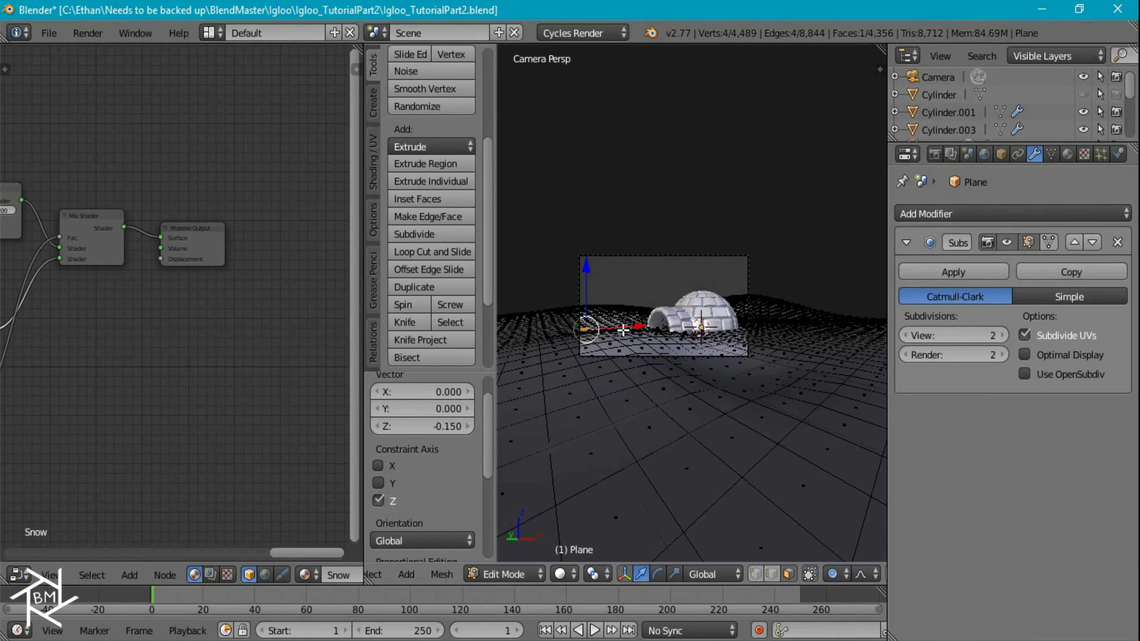
key(g)
key(z)
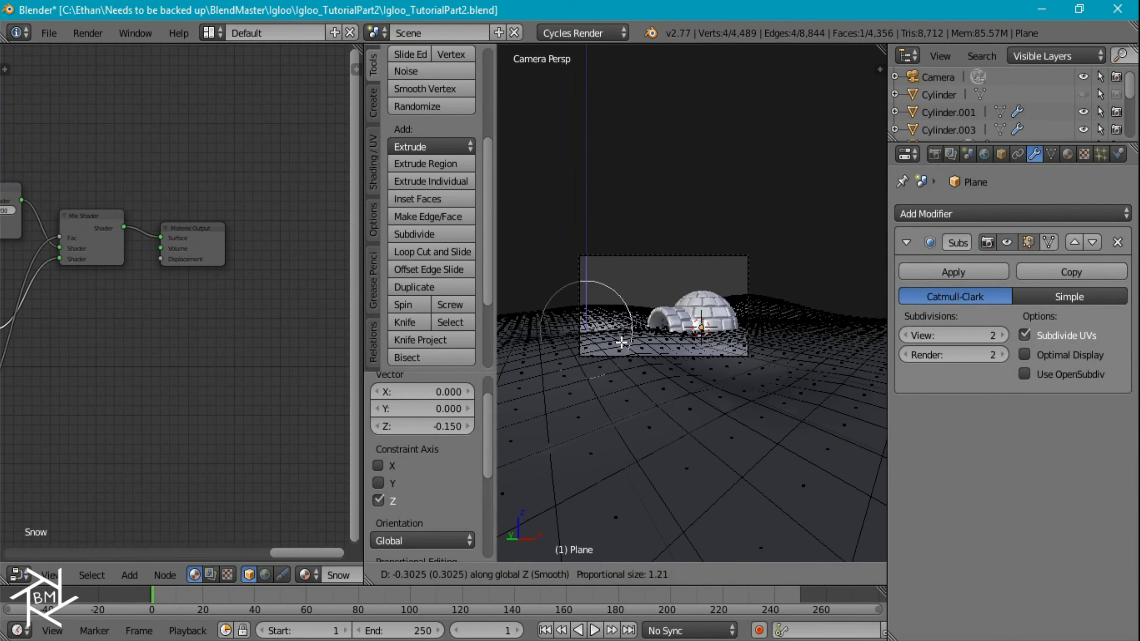
click(621, 342)
- Return to object mode and examine the shaped terrain around the igloo in rendered shading
key(Tab)
scroll(682, 378, up, 5)
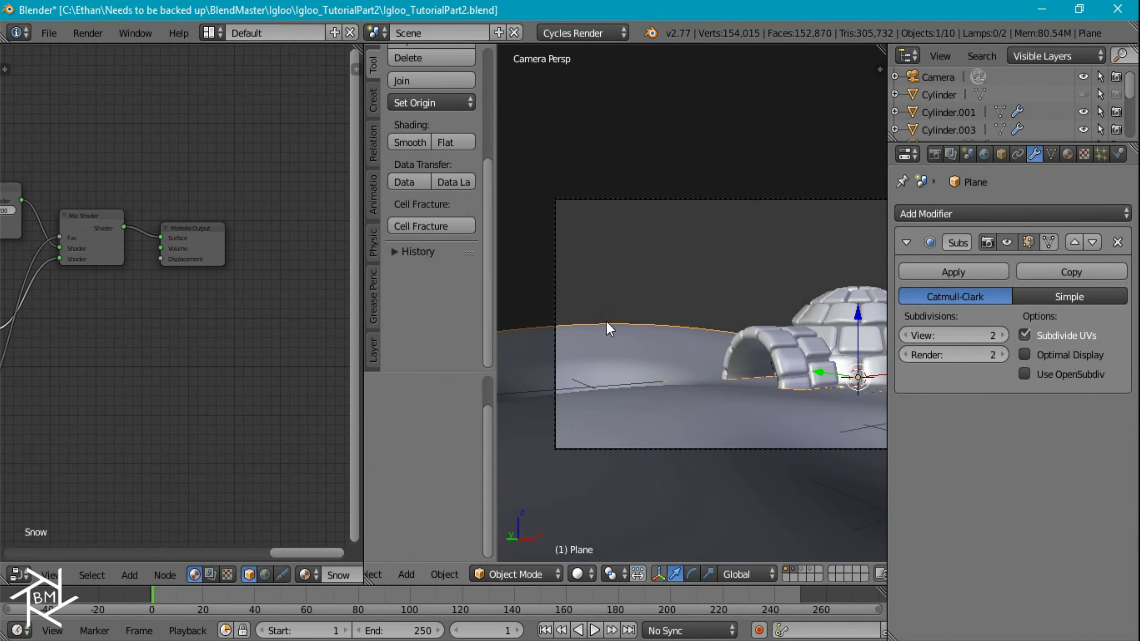
scroll(707, 427, down, 6)
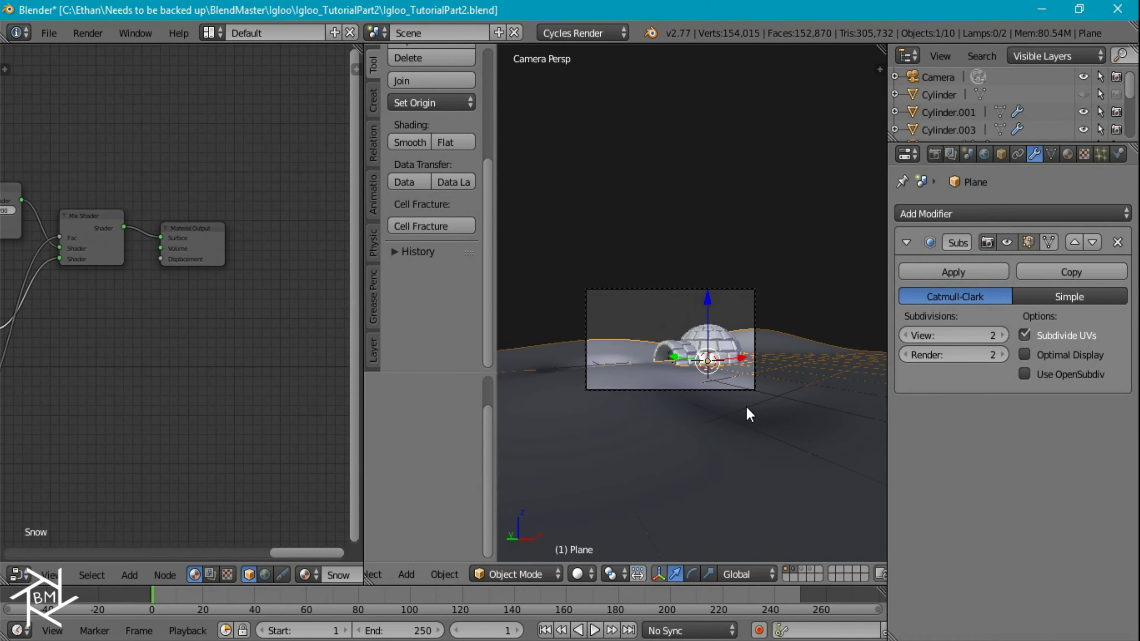
key(shift+z)
scroll(746, 405, up, 3)
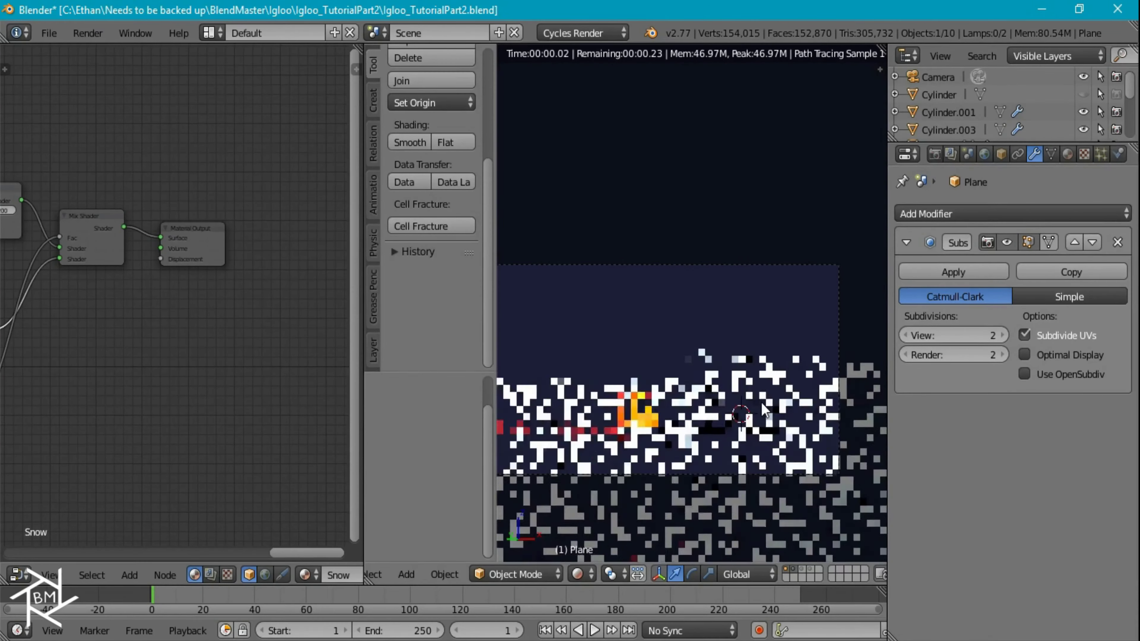
shift+middle_drag(761, 403, 809, 383)
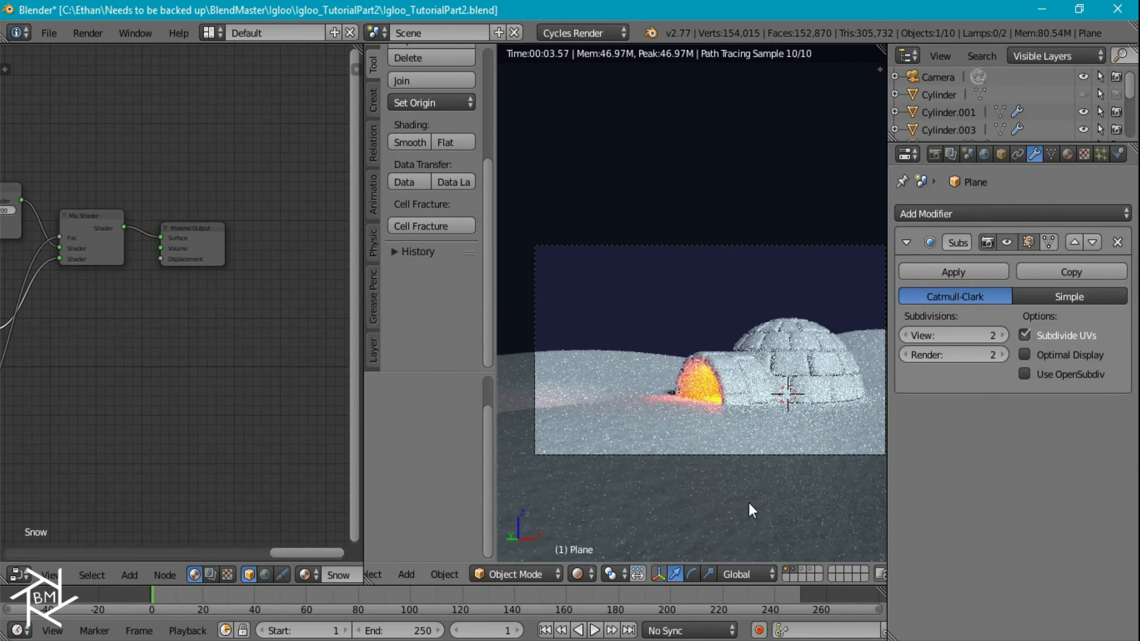
scroll(747, 503, down, 2)
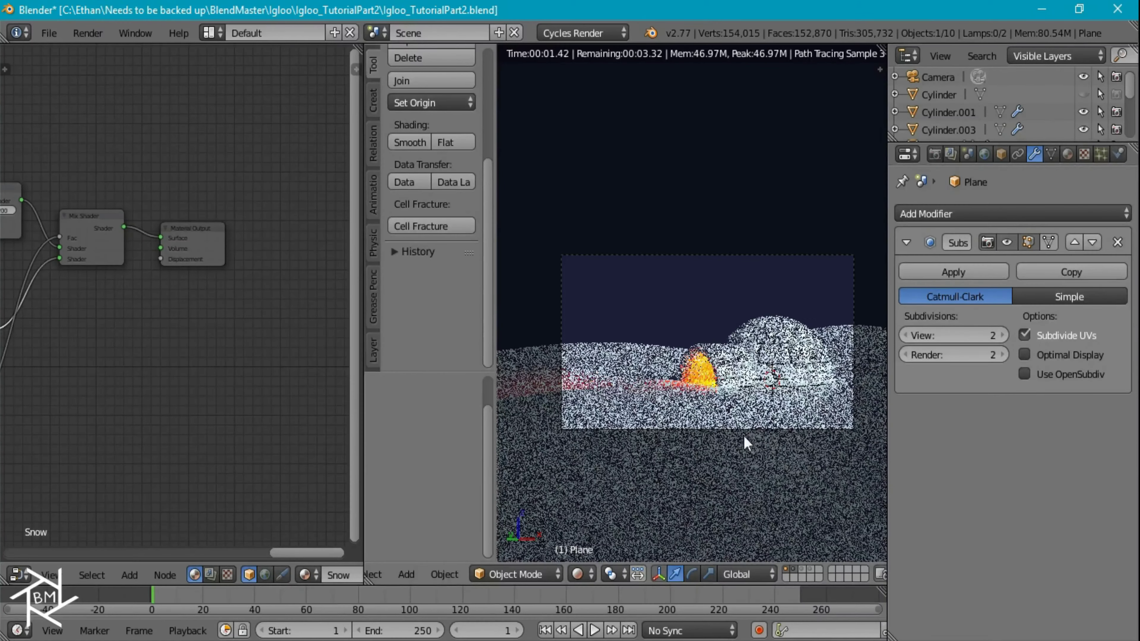
shift+middle_drag(776, 452, 714, 459)
- Lower the hill right of the igloo along Z in edit mode with a proportional size of about 3.8, returning to object mode
key(z)
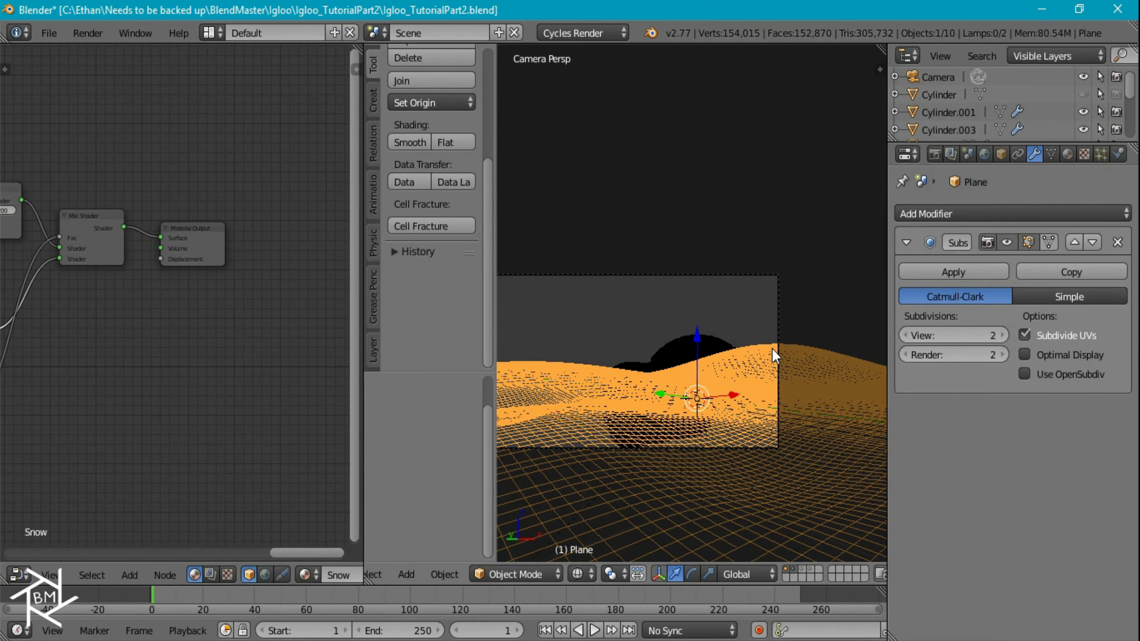
key(Tab)
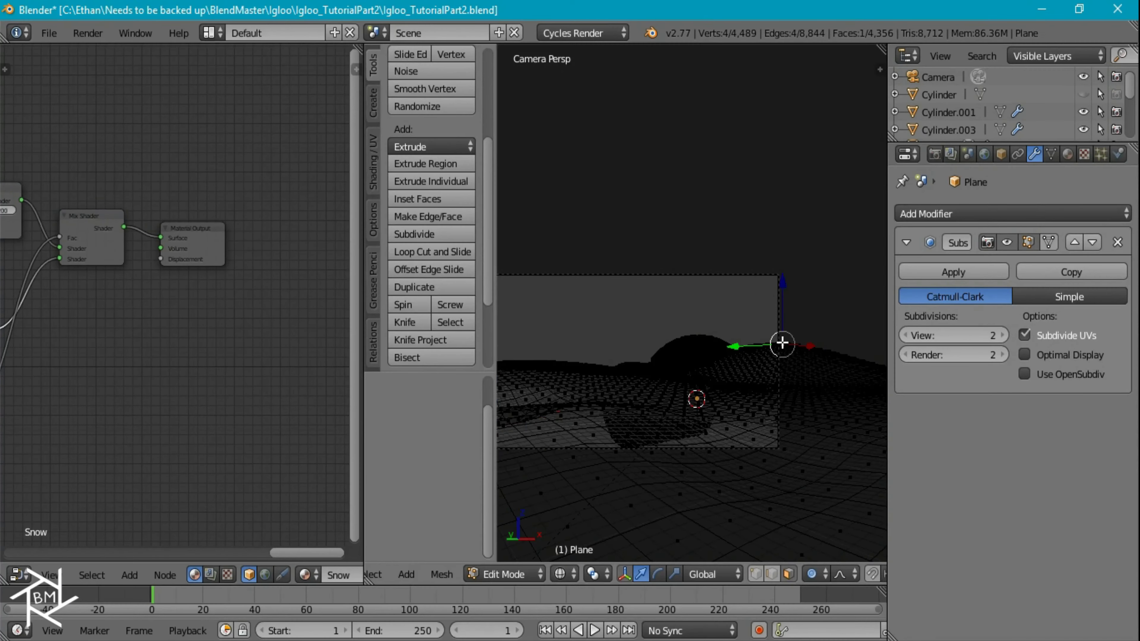
key(g)
key(z)
scroll(810, 355, down, 9)
scroll(795, 338, down, 7)
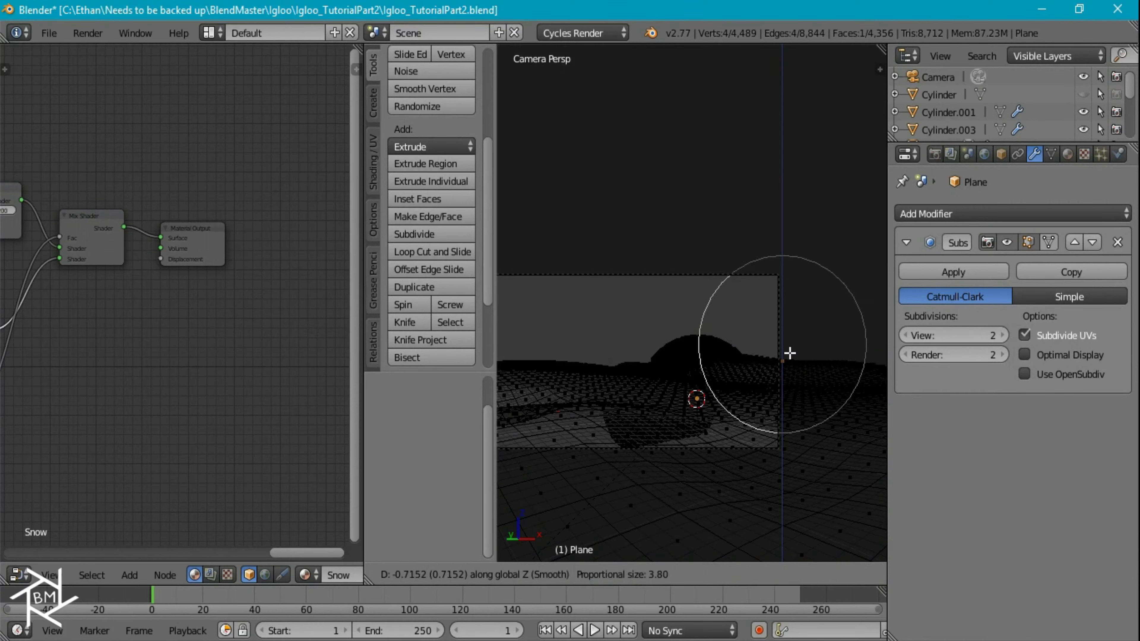
click(790, 345)
key(Tab)
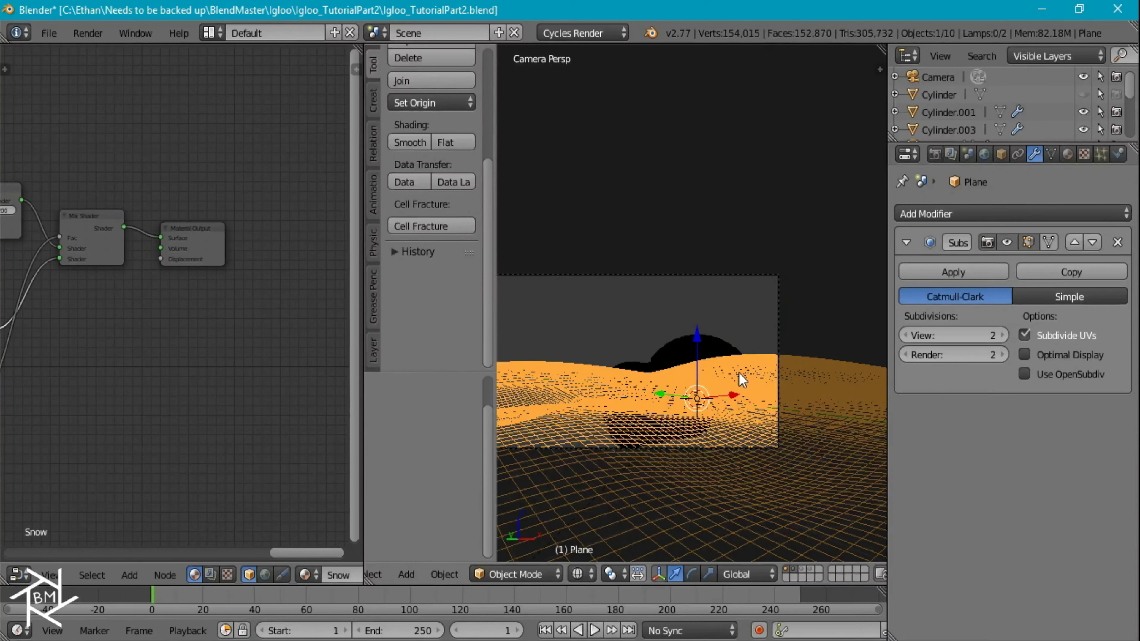
- Rotate the camera about 8.3° around its local X axis to tilt it upward
right_click(739, 276)
key(z)
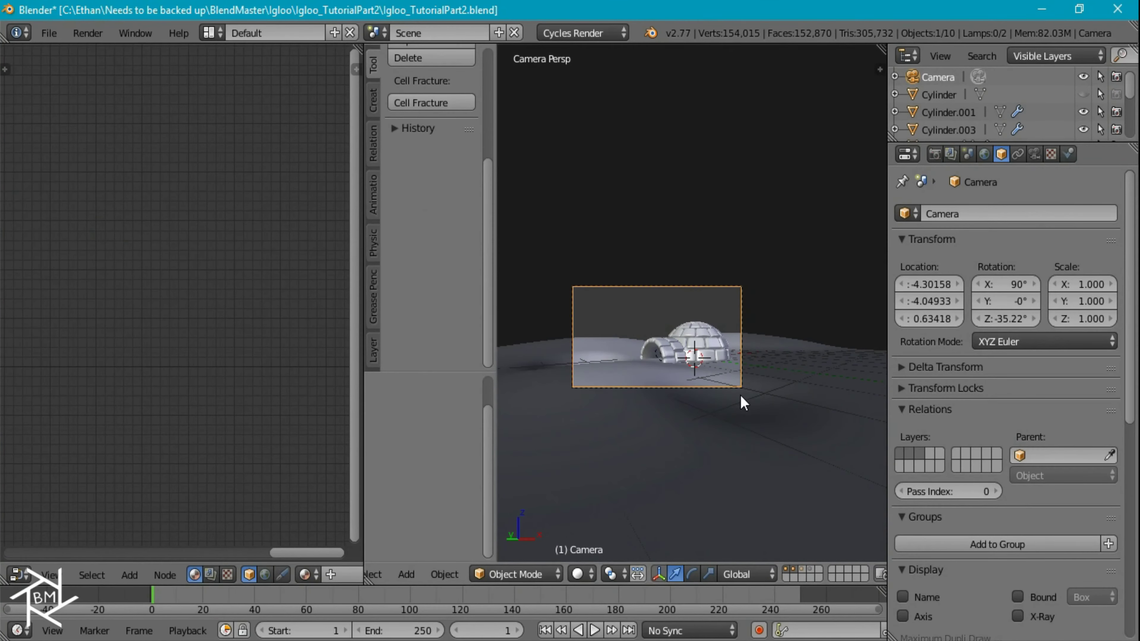
key(r)
key(x)
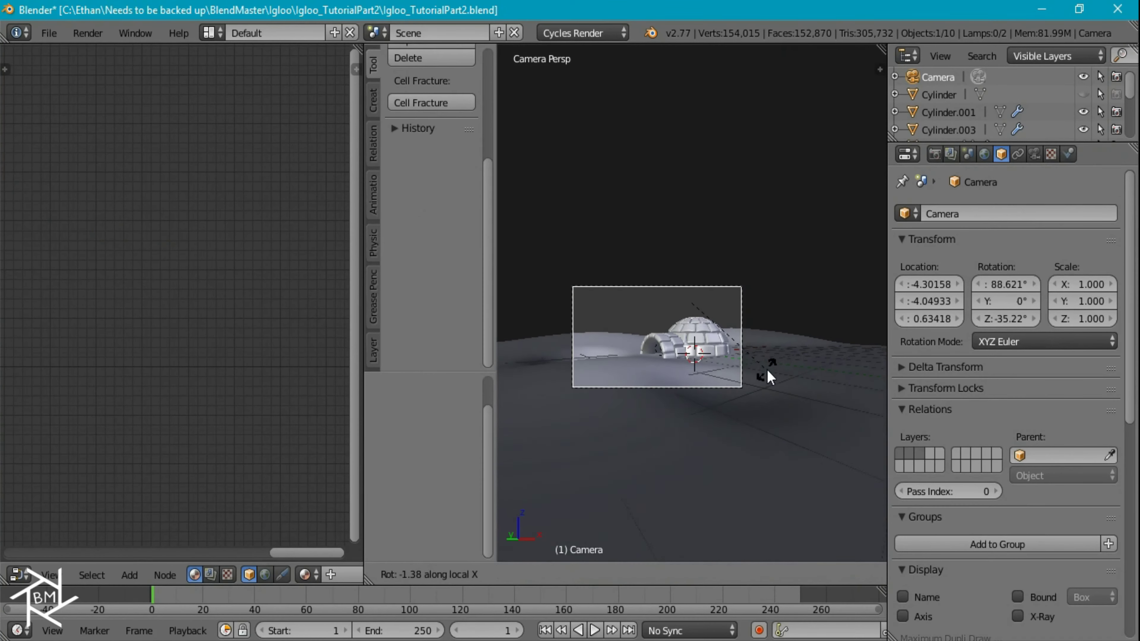
click(768, 351)
- Lower the camera about 0.35 along Z and check the framing with a rendered preview
key(g)
key(z)
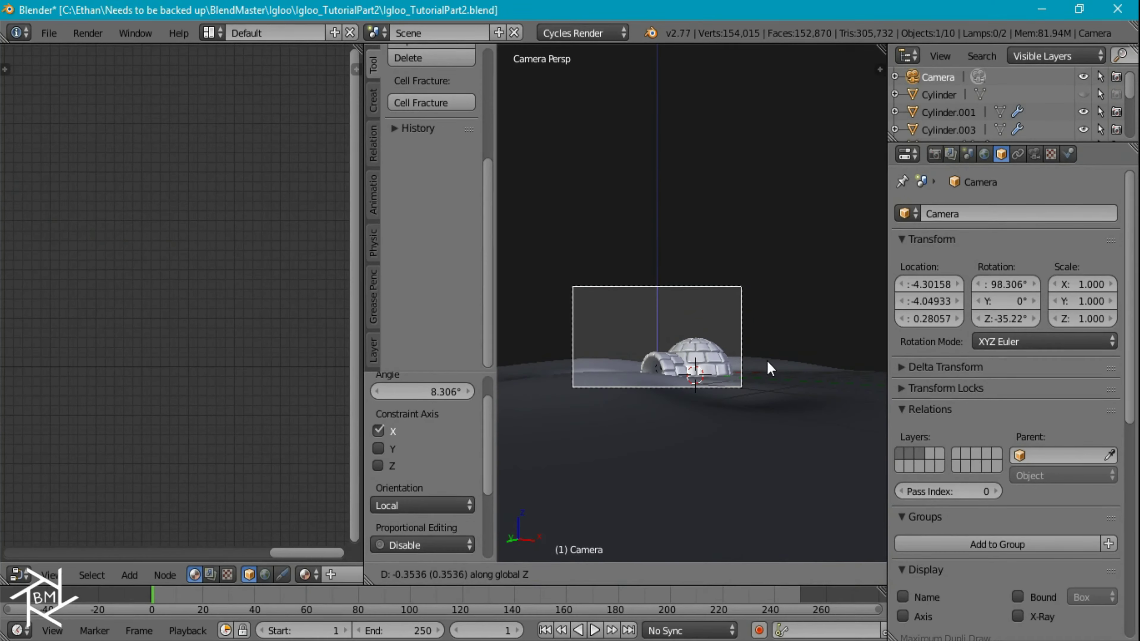
click(767, 361)
scroll(751, 399, up, 3)
scroll(749, 404, down, 2)
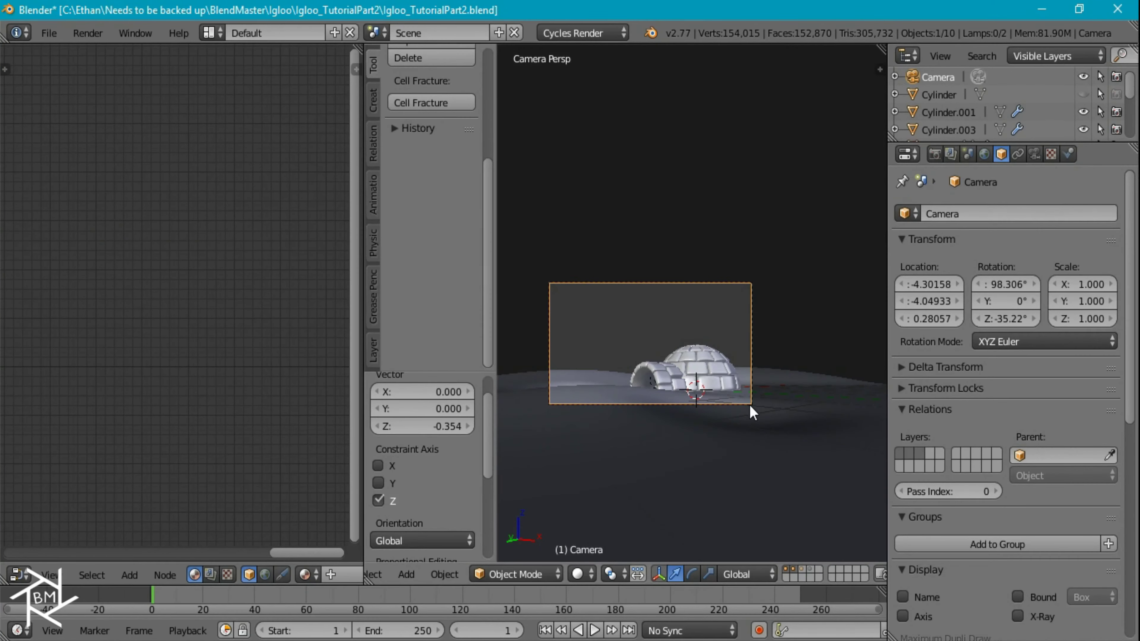
key(shift+z)
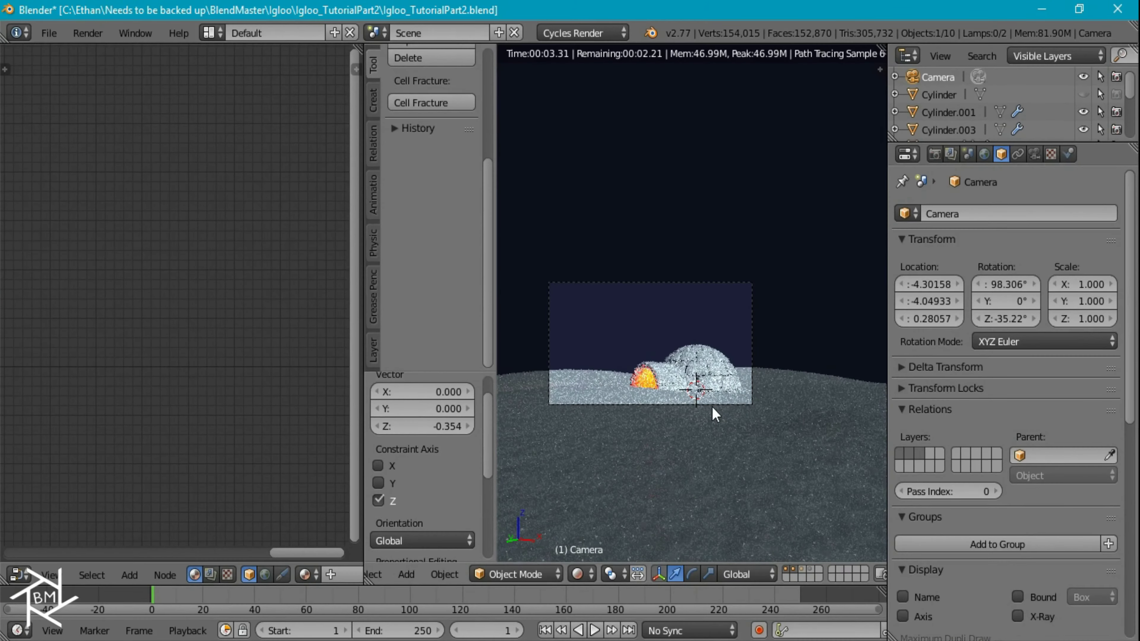
key(shift+z)
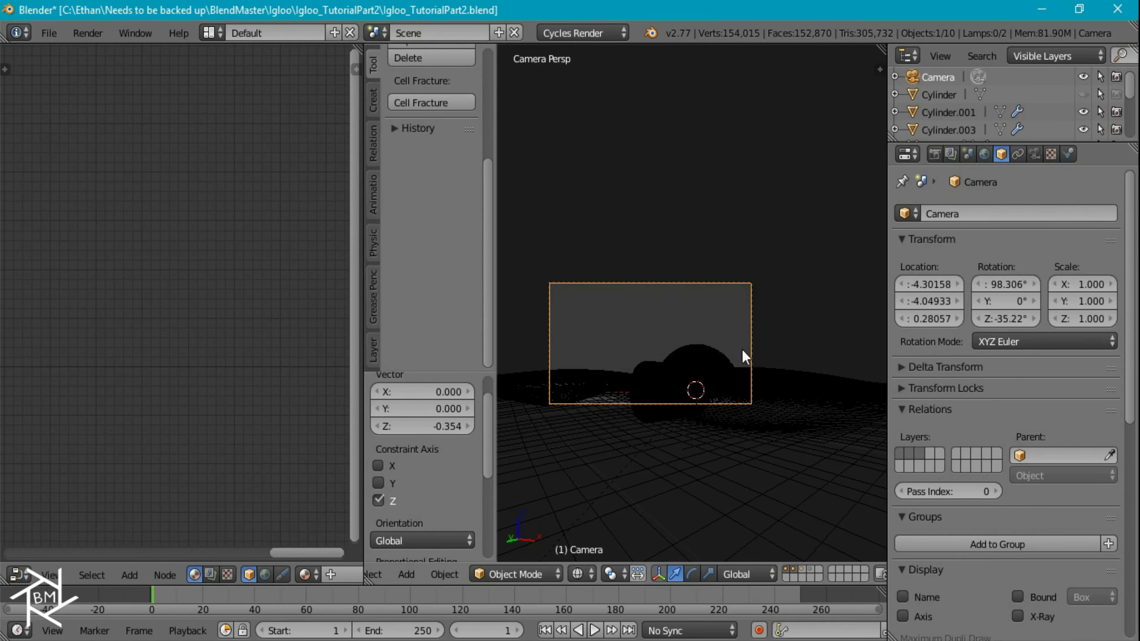
- Add a new empty scene to the file, set its viewport to top view, and save the file
click(499, 32)
click(457, 68)
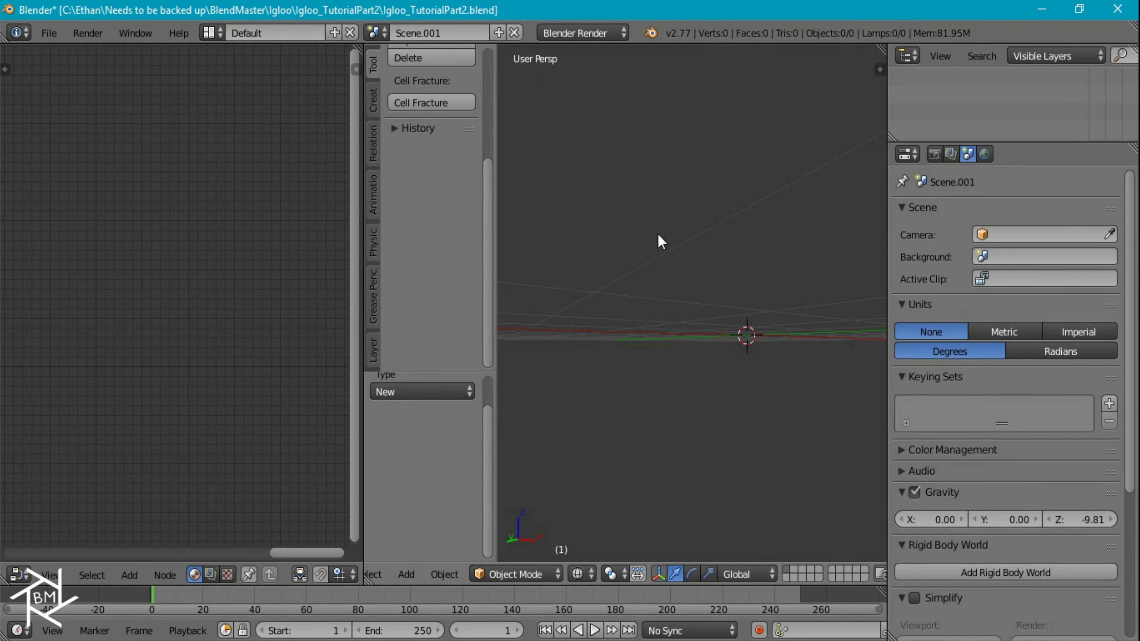
middle_drag(684, 312, 702, 442)
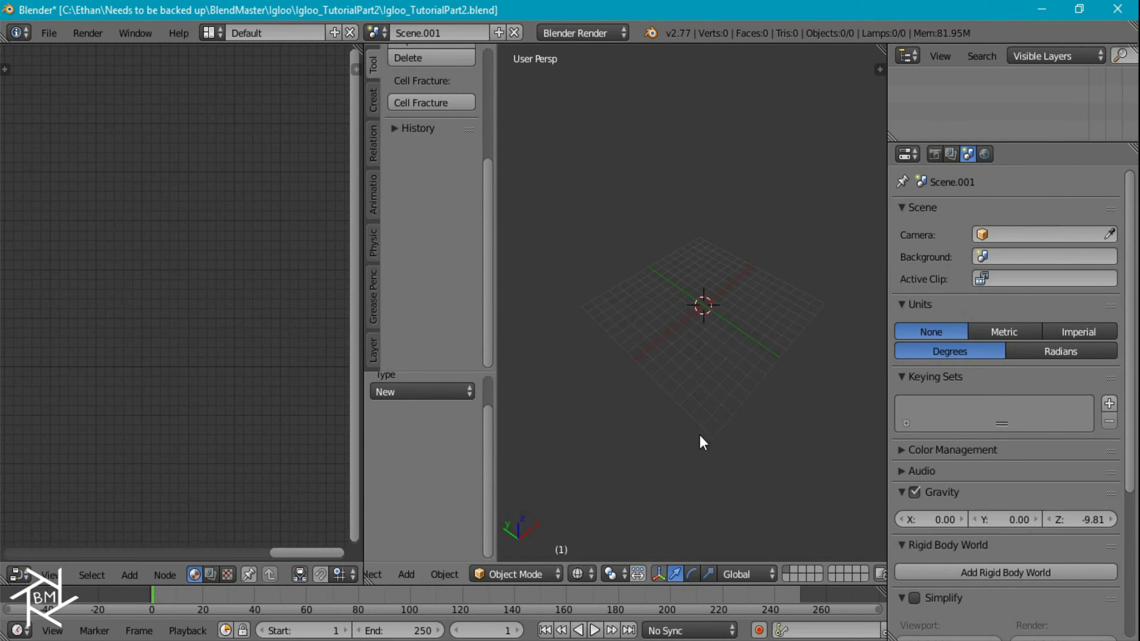
key(KP_7)
key(ctrl+s)
shift+middle_drag(715, 381, 682, 398)
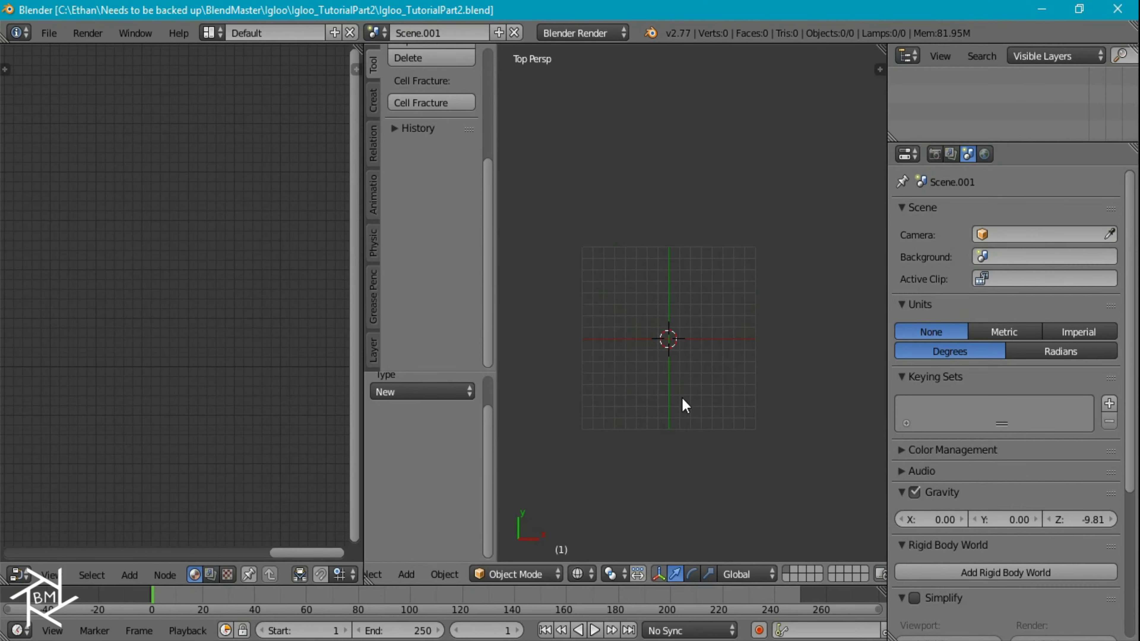
- Add an icosphere mesh at the origin of the new scene and shade it smooth
key(shift+a)
mouse_move(666, 355)
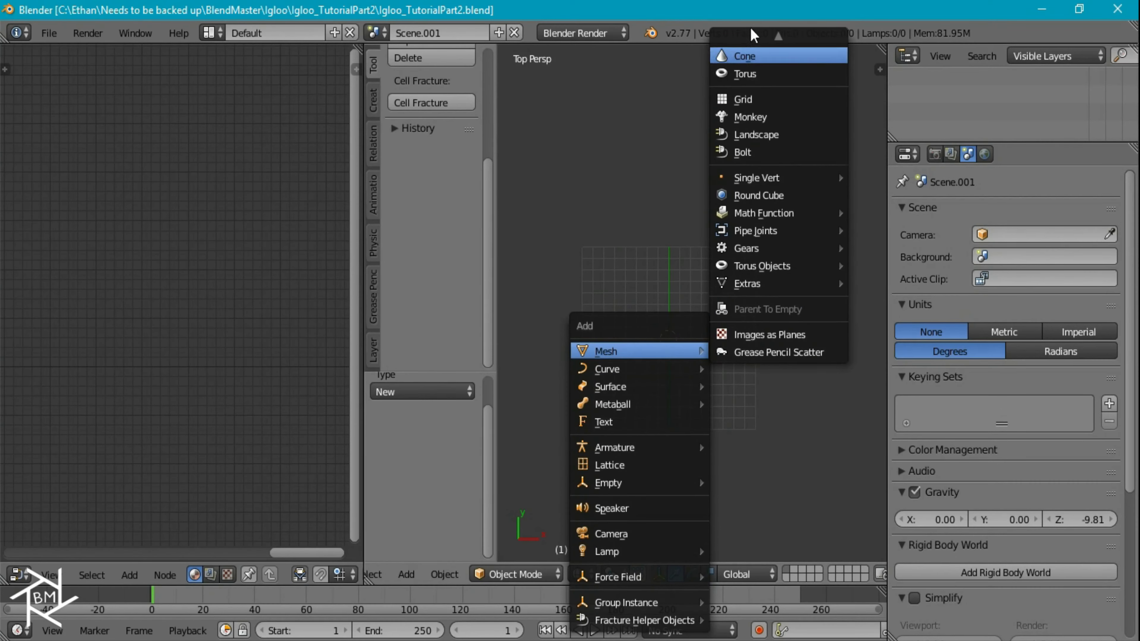
click(768, 115)
scroll(679, 300, up, 6)
click(405, 141)
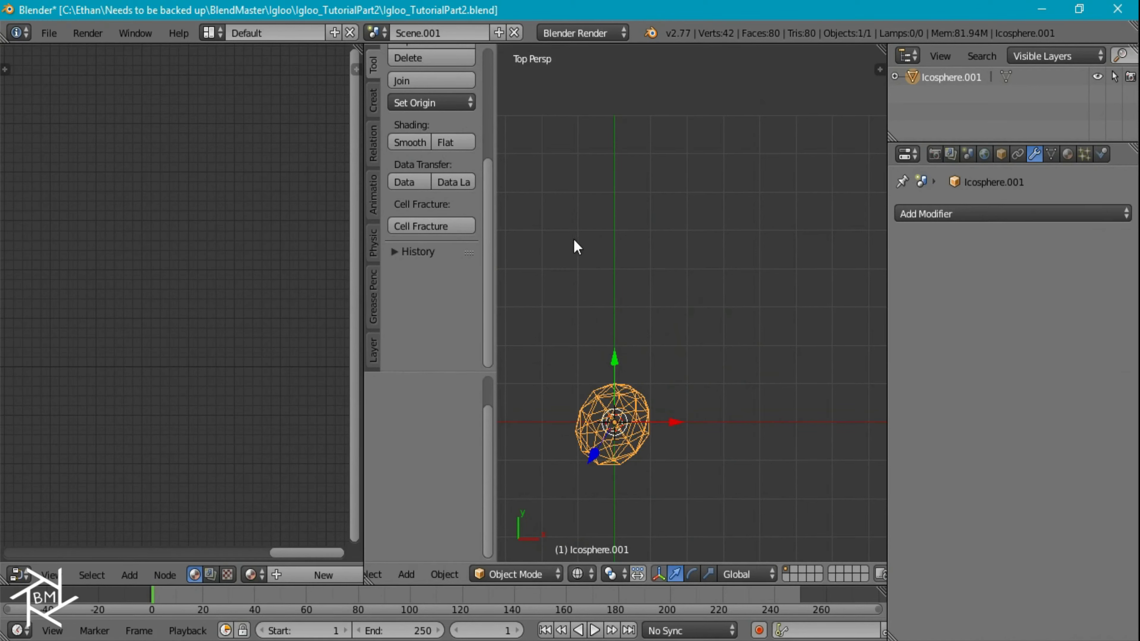
- Give the icosphere a level 2 Subdivision Surface modifier and show the viewport in solid shading
key(ctrl+2)
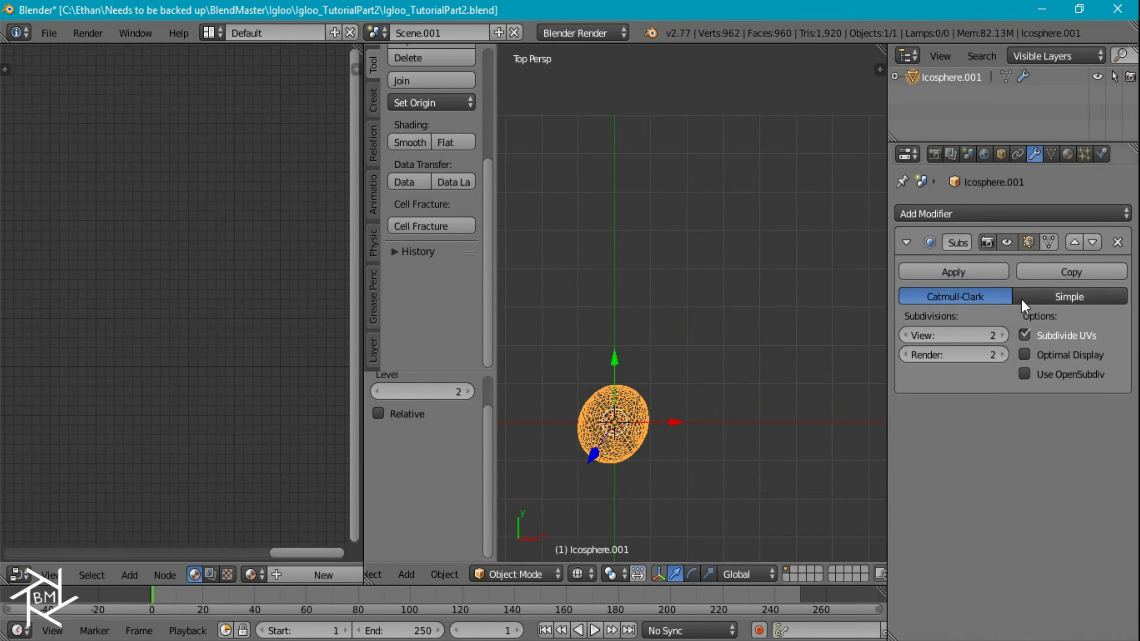
key(z)
scroll(688, 379, up, 5)
shift+middle_drag(669, 417, 857, 141)
- Create a shadeless material for the icosphere with a pure white diffuse color
click(1067, 155)
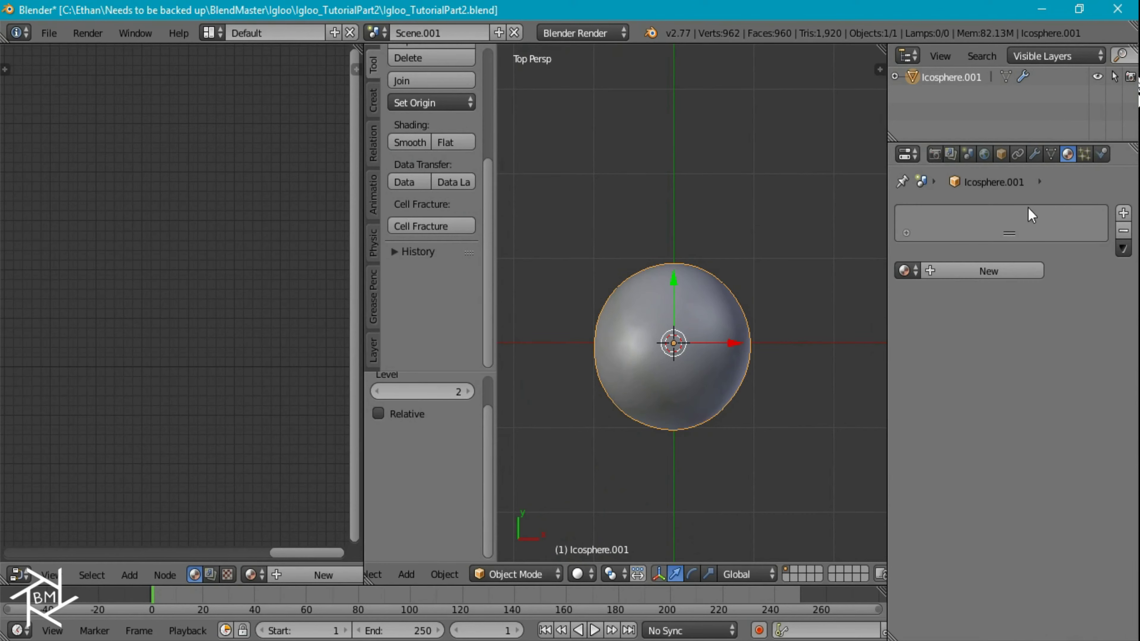
click(984, 269)
scroll(1019, 539, down, 5)
click(1018, 516)
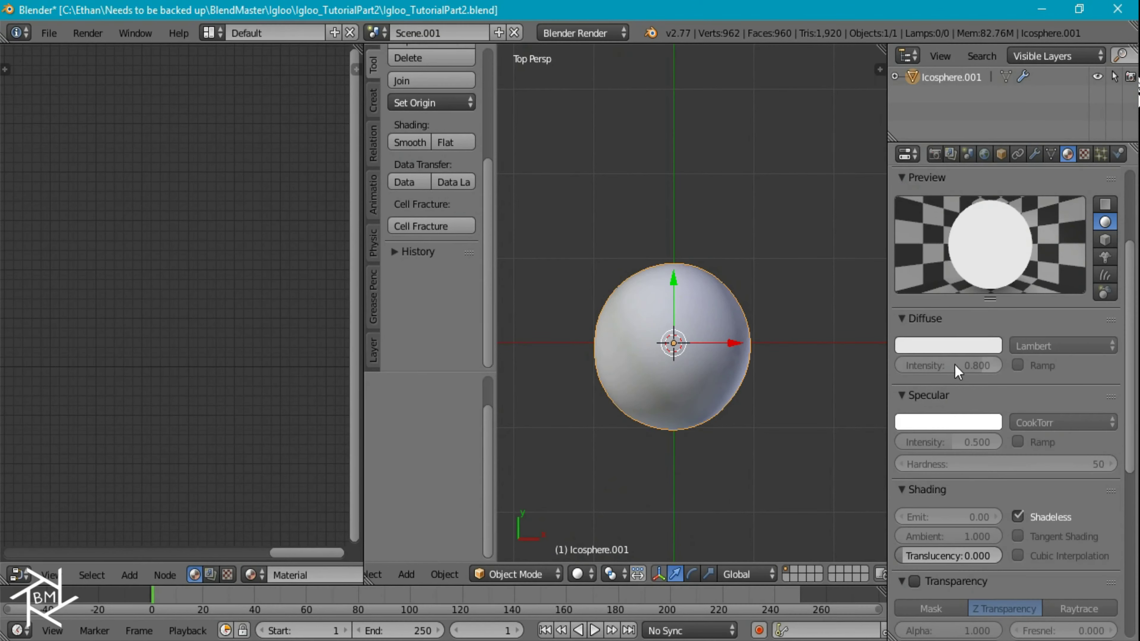
click(941, 349)
click(987, 130)
- Duplicate the white sphere about -2.3 in X and 2.4 in Y, giving the copy its own slightly darker, light gray material
scroll(745, 458, down, 3)
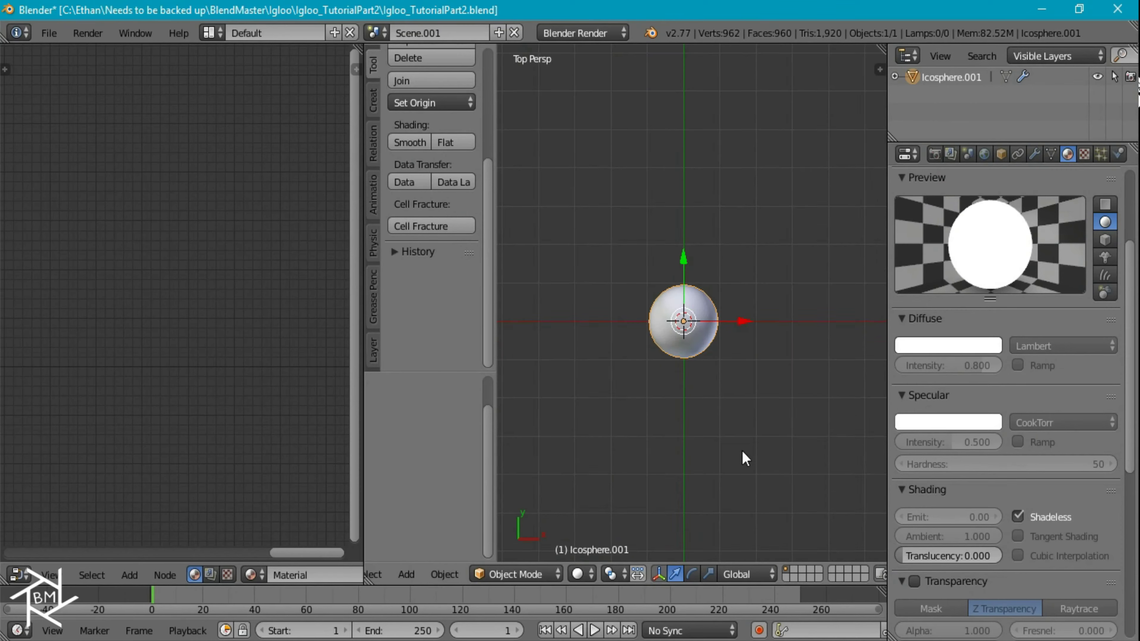
scroll(933, 453, up, 5)
scroll(952, 462, up, 2)
key(shift+d)
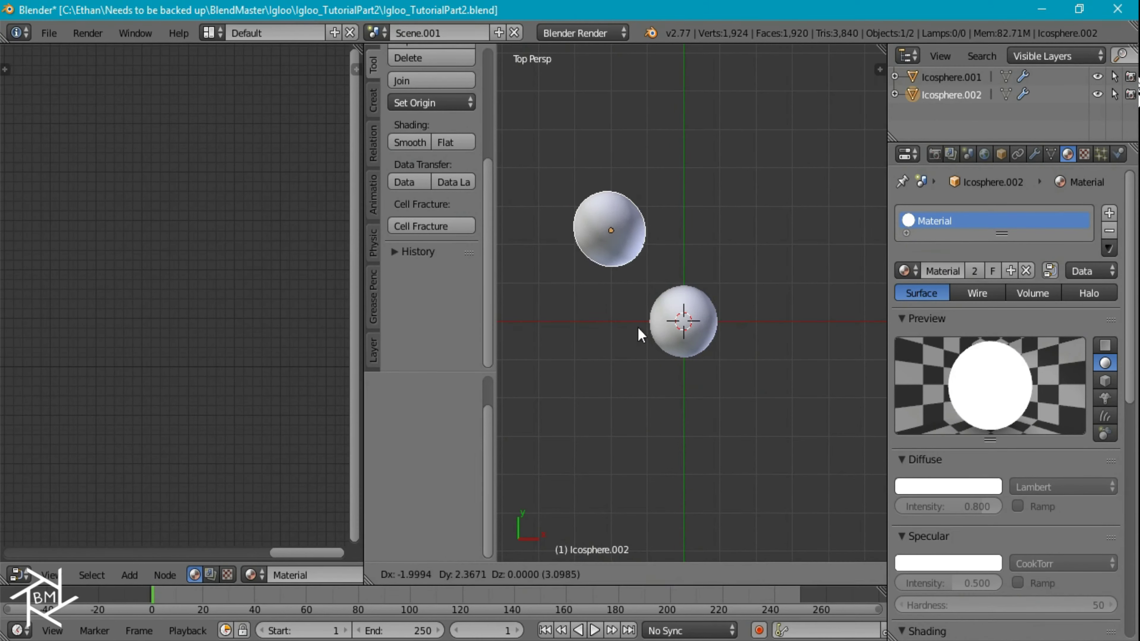
click(638, 331)
click(974, 271)
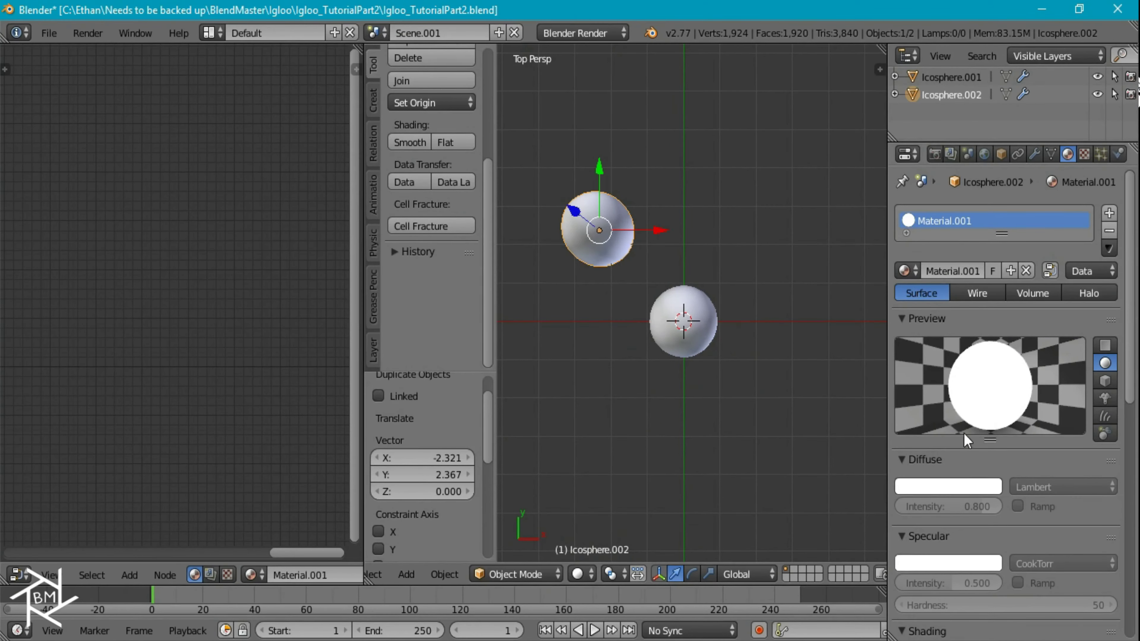
click(951, 487)
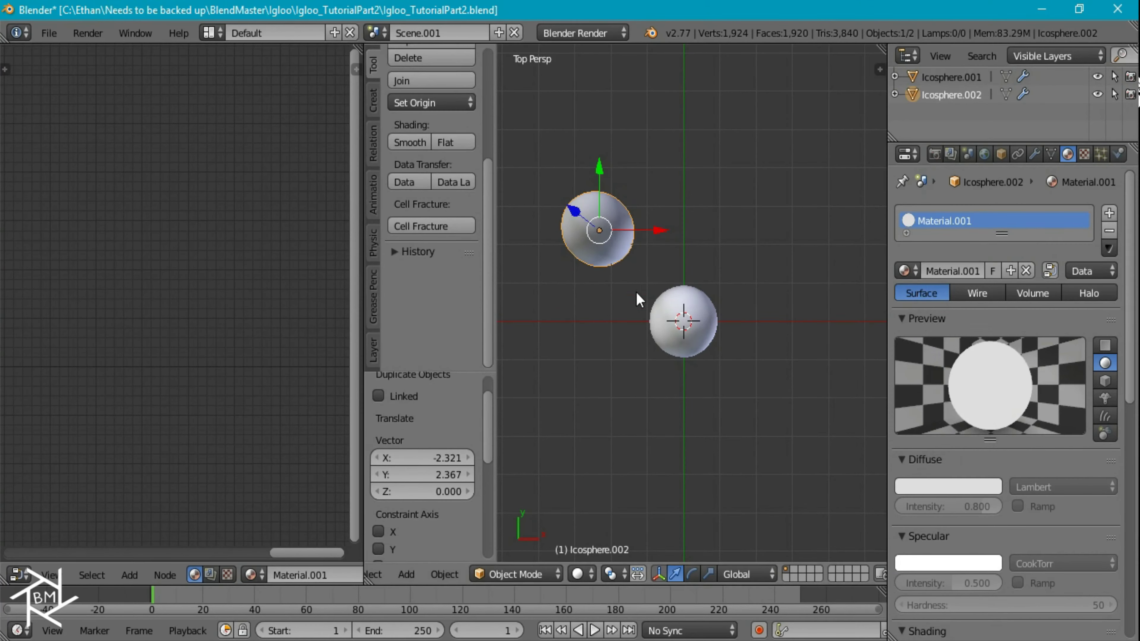
- Duplicate the light gray sphere about 2.6 down in Y and give the copy its own medium gray material
key(shift+d)
click(628, 407)
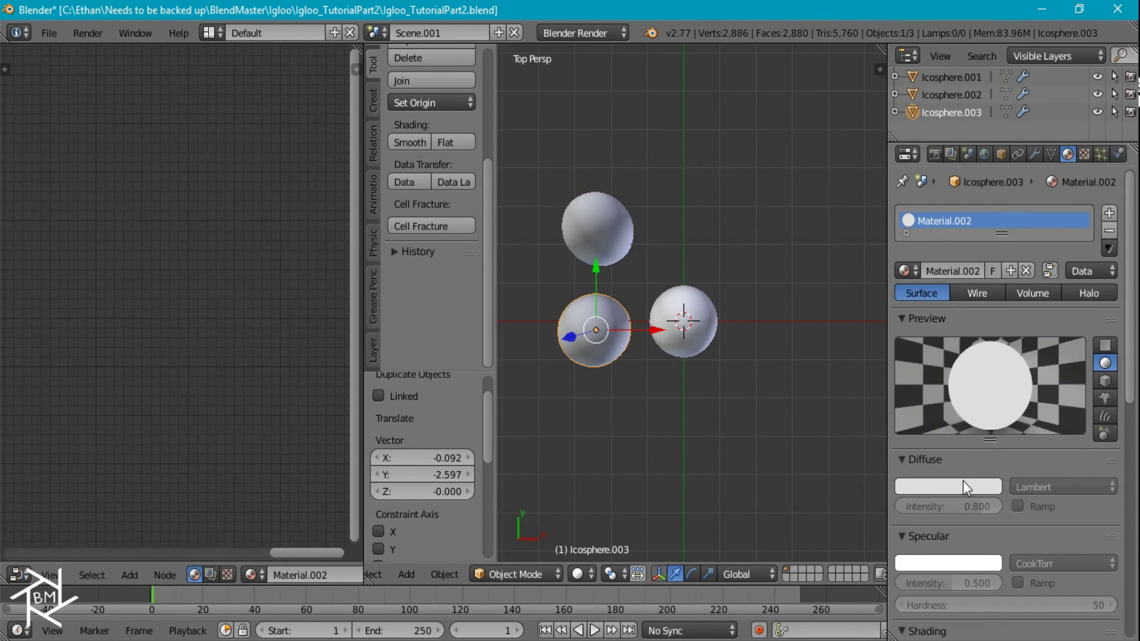
click(963, 481)
drag(1003, 269, 990, 291)
- Duplicate the medium gray sphere about 2.2 in X and -2.5 in Y, with its own darker gray material
key(shift+d)
click(682, 470)
click(974, 271)
click(948, 487)
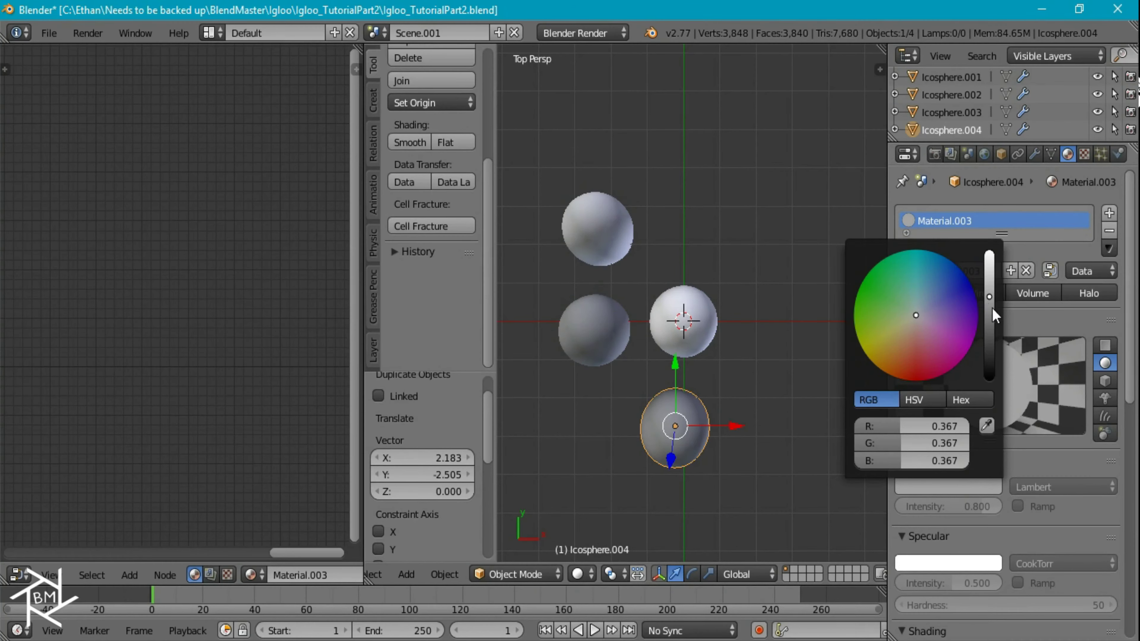
drag(989, 299, 991, 320)
- Duplicate the darker gray sphere about 2.4 in X and 3 in Y, with its own material at diffuse RGB 0.058
key(shift+d)
click(810, 325)
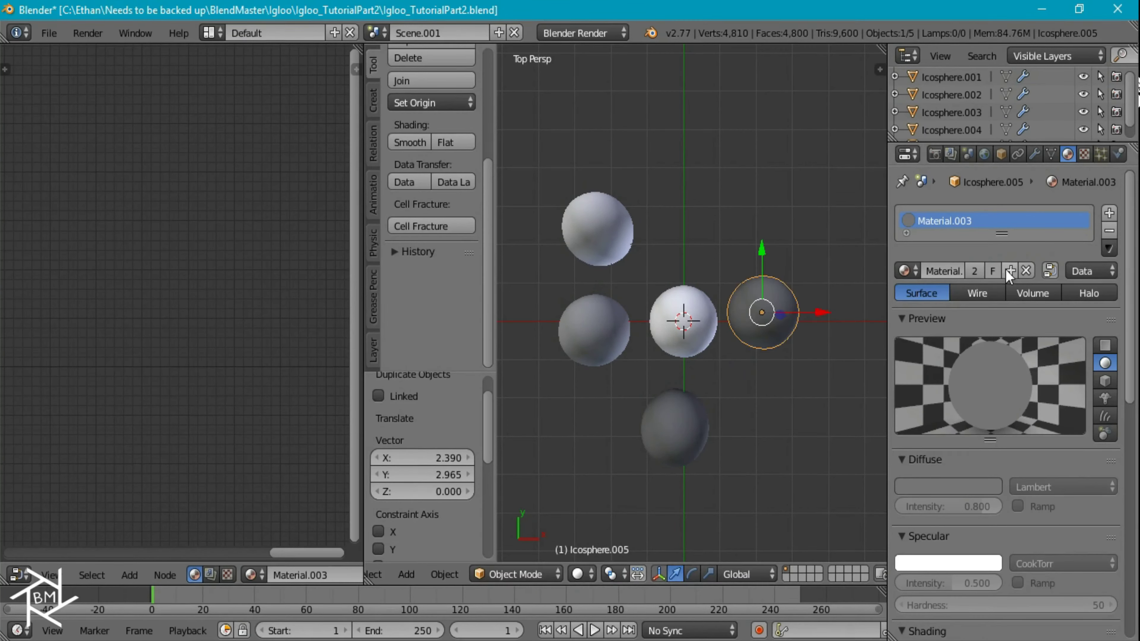
click(941, 482)
click(988, 348)
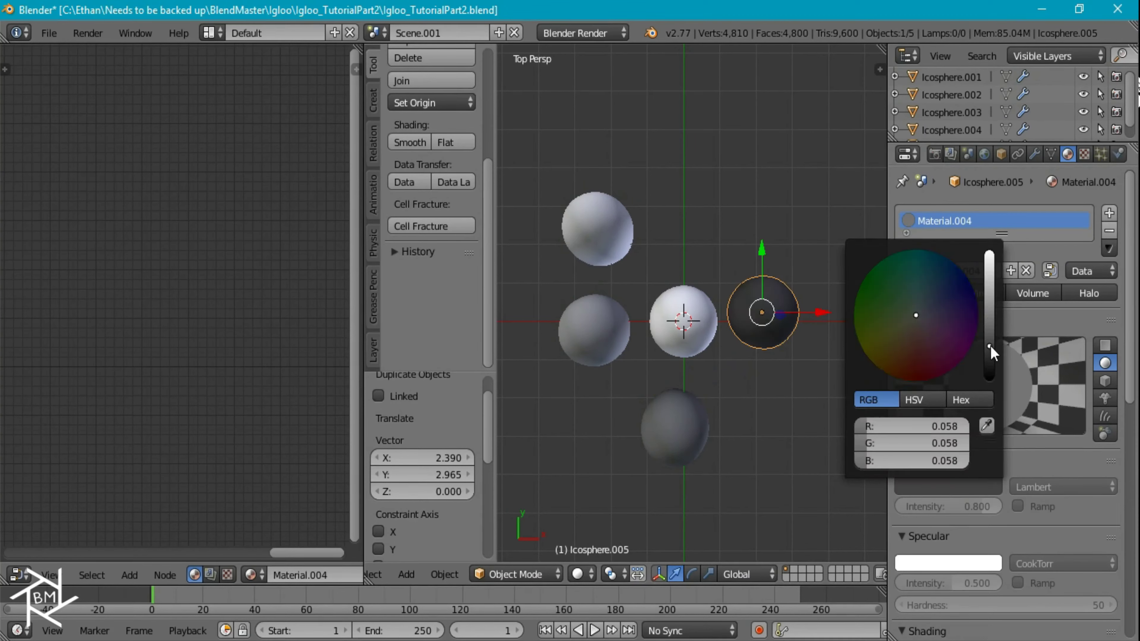
- Duplicate the newest sphere about -1.2 in X and 2.2 in Y, with its own near-black material at diffuse RGB 0.010
key(shift+d)
click(691, 276)
click(974, 271)
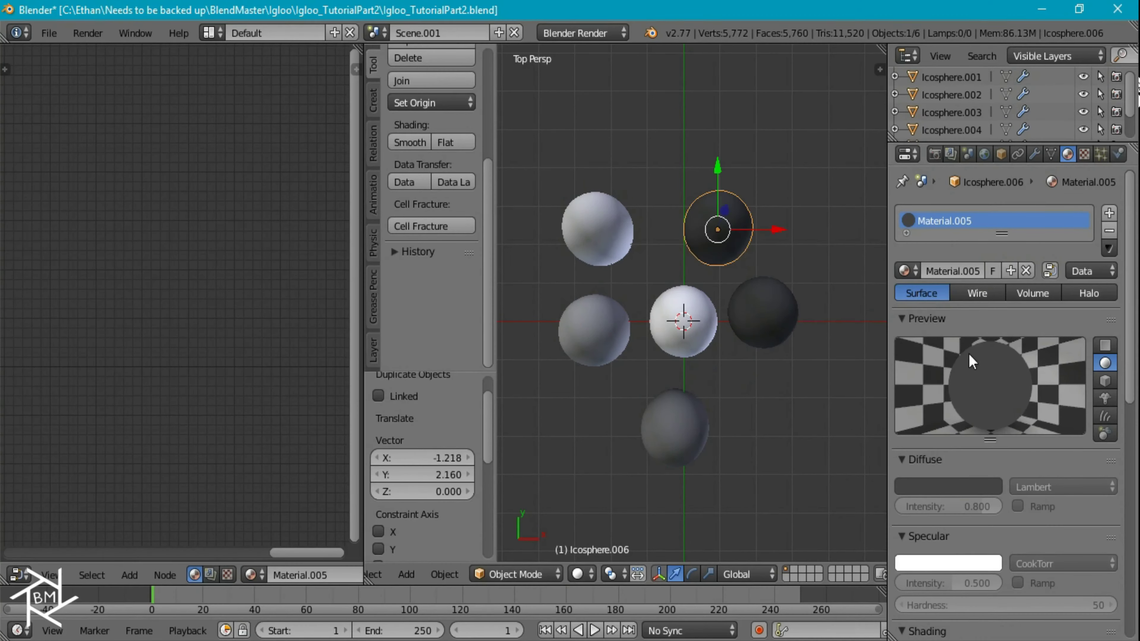
click(953, 485)
click(992, 368)
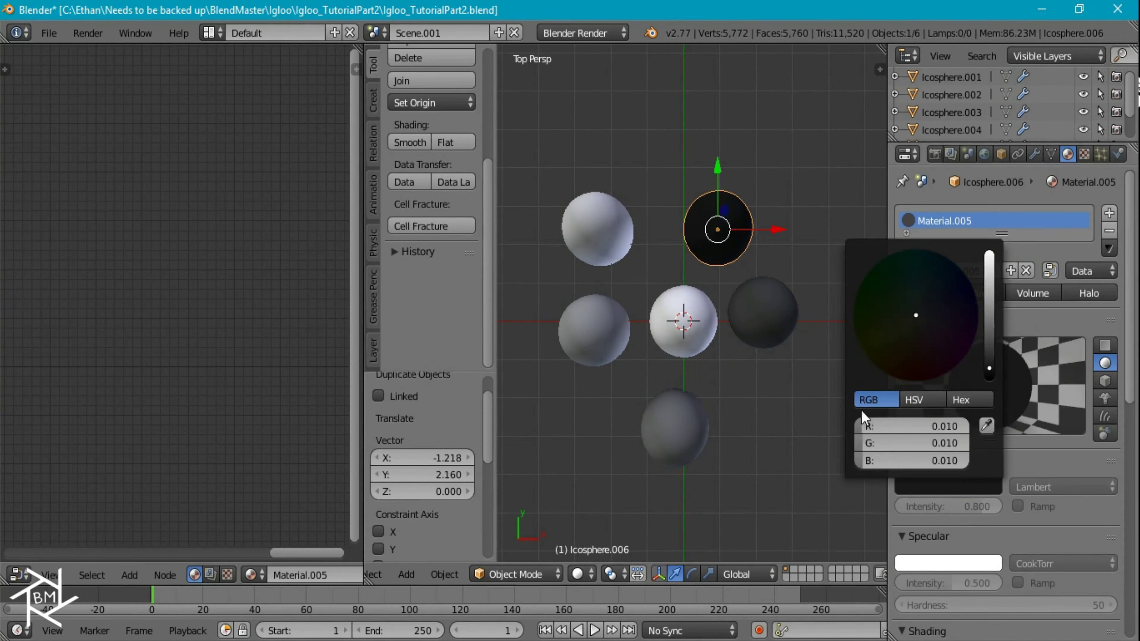
- Select all six spheres and put them in a new group named Snow
scroll(719, 393, down, 5)
key(a)
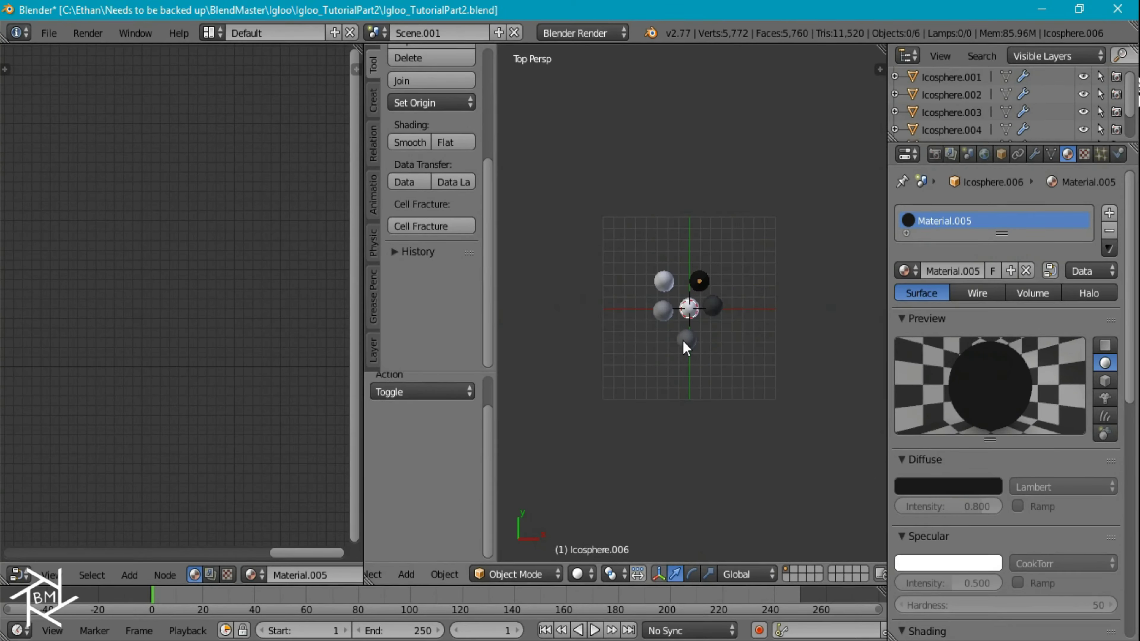
key(ctrl+g)
click(402, 393)
key(Return)
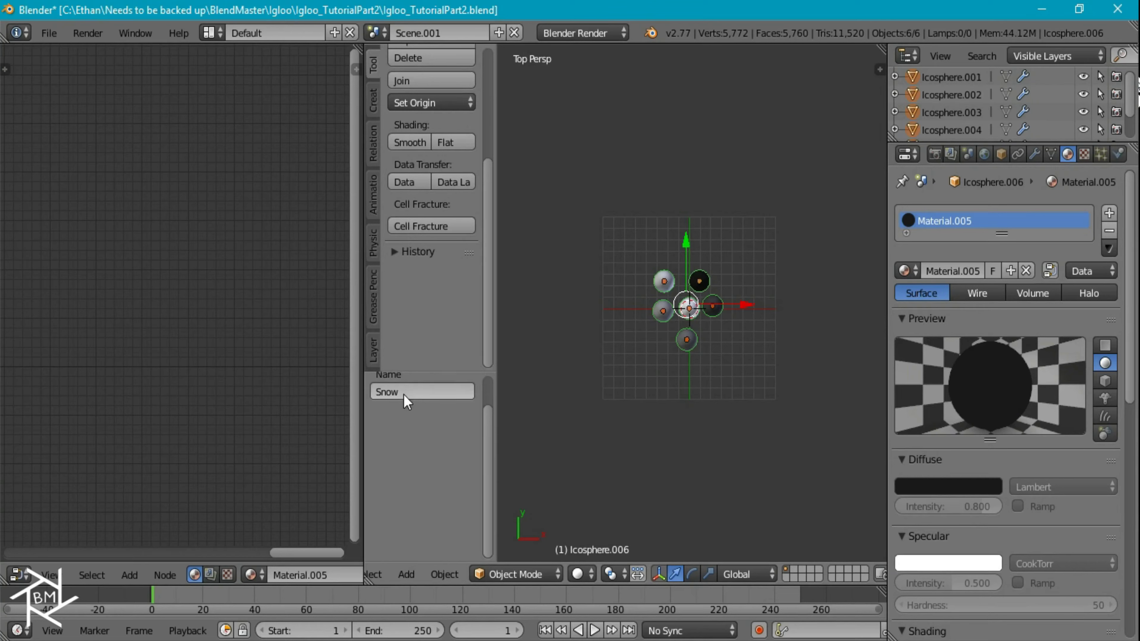
- Switch to layer 2 and add a plane at the origin
shift+middle_drag(756, 485, 718, 499)
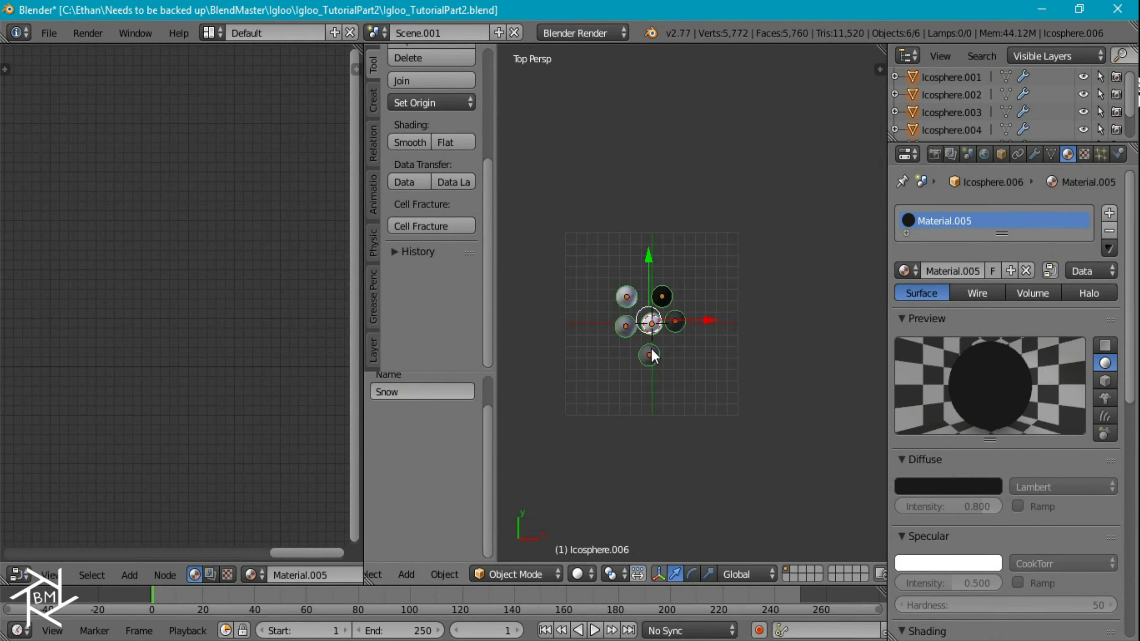
key(2)
key(shift+a)
mouse_move(651, 350)
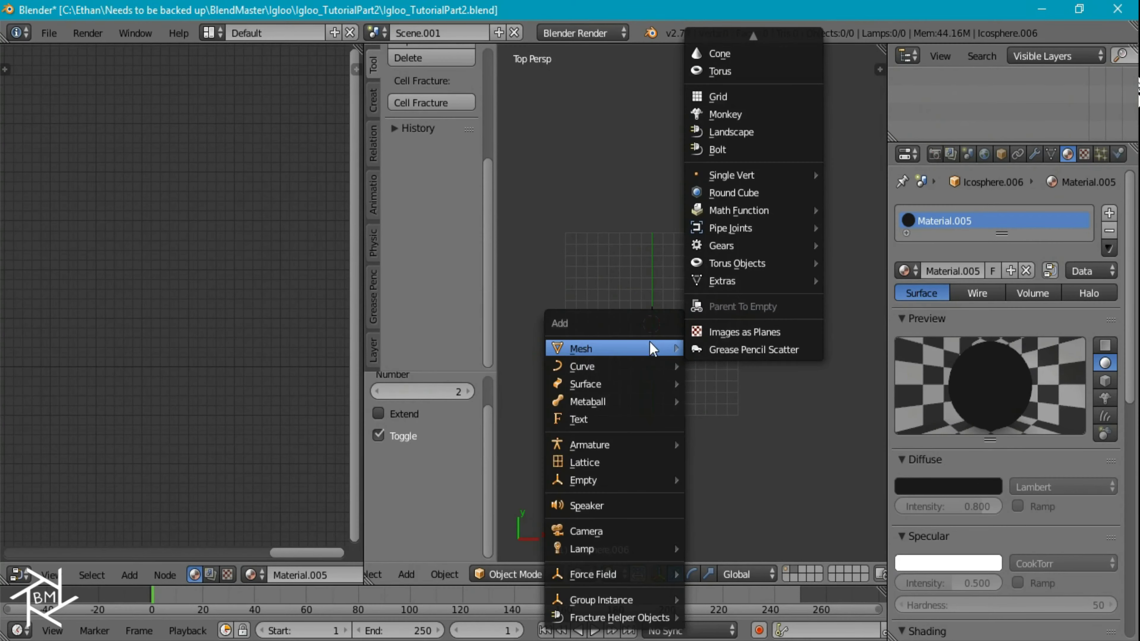
click(745, 44)
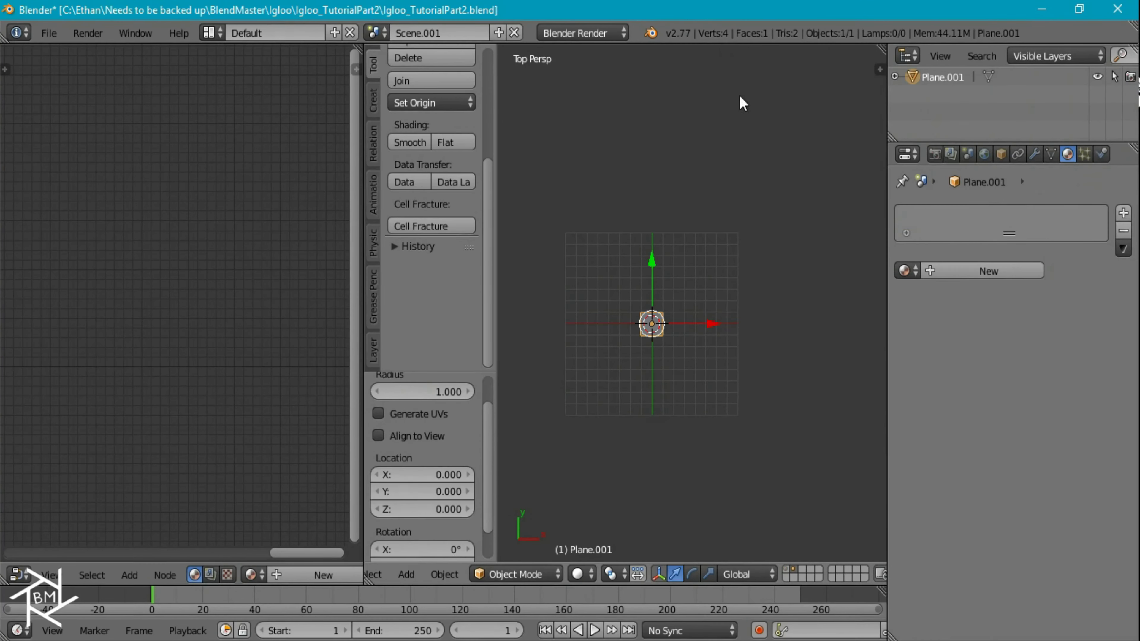
- Add a camera, look through it, and raise it about 8.4 along the global Z axis
key(shift+a)
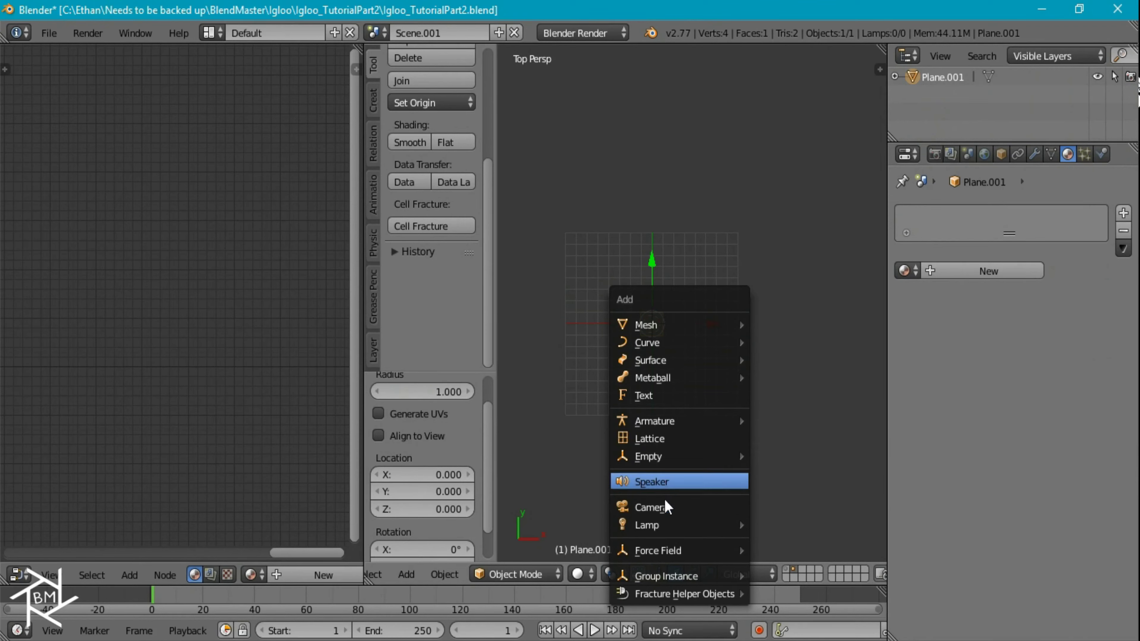
click(651, 507)
key(KP_0)
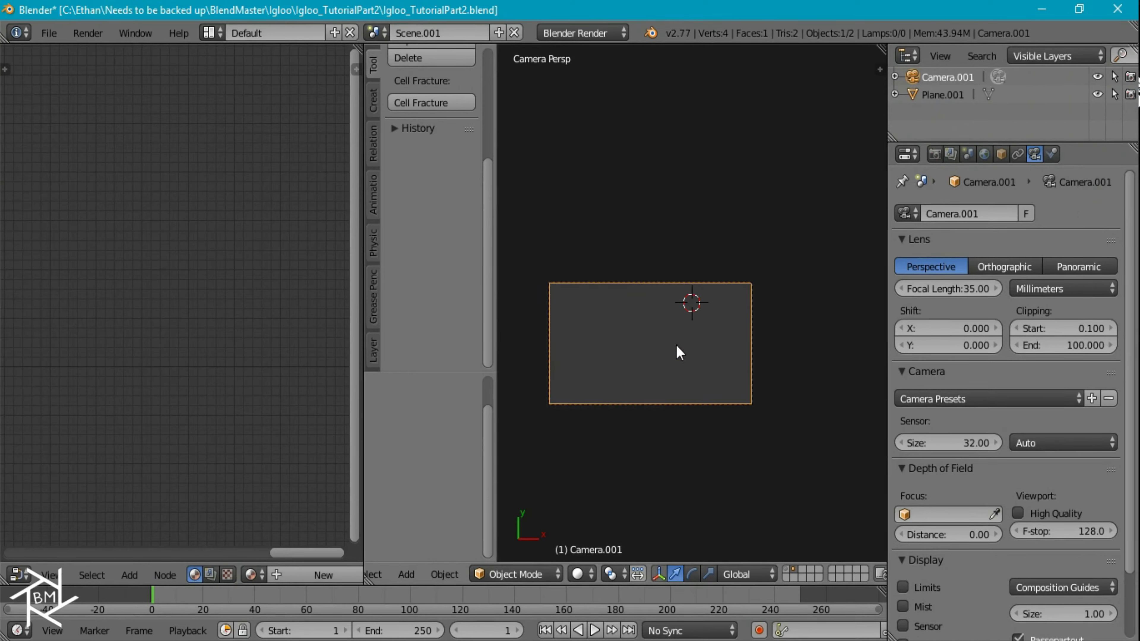
key(g)
key(z)
key(z)
click(679, 405)
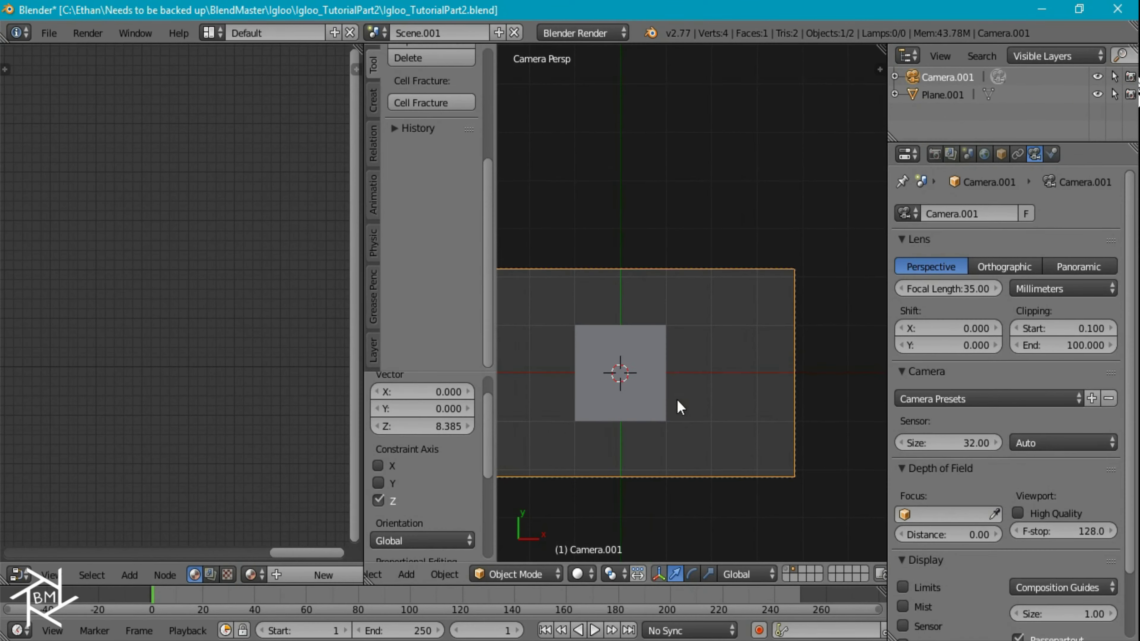
- Scale the plane by about 2.2 overall and about 1.77 along X so it just fills the camera frame
right_click(625, 368)
shift+middle_drag(698, 391, 737, 366)
scroll(737, 366, down, 1)
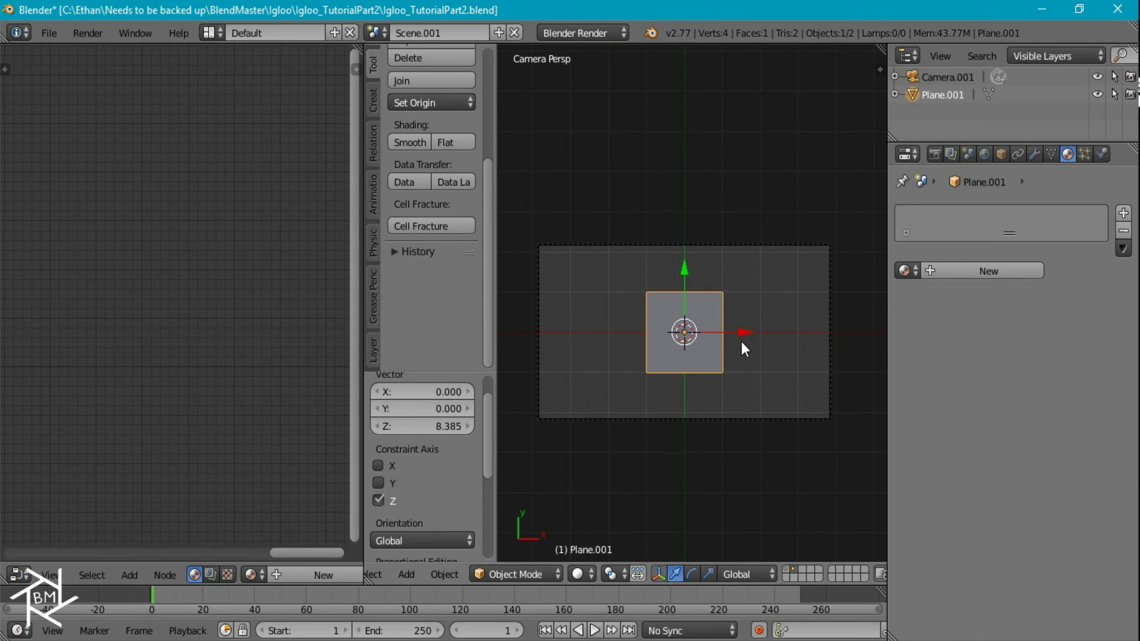
key(s)
click(807, 417)
key(s)
key(x)
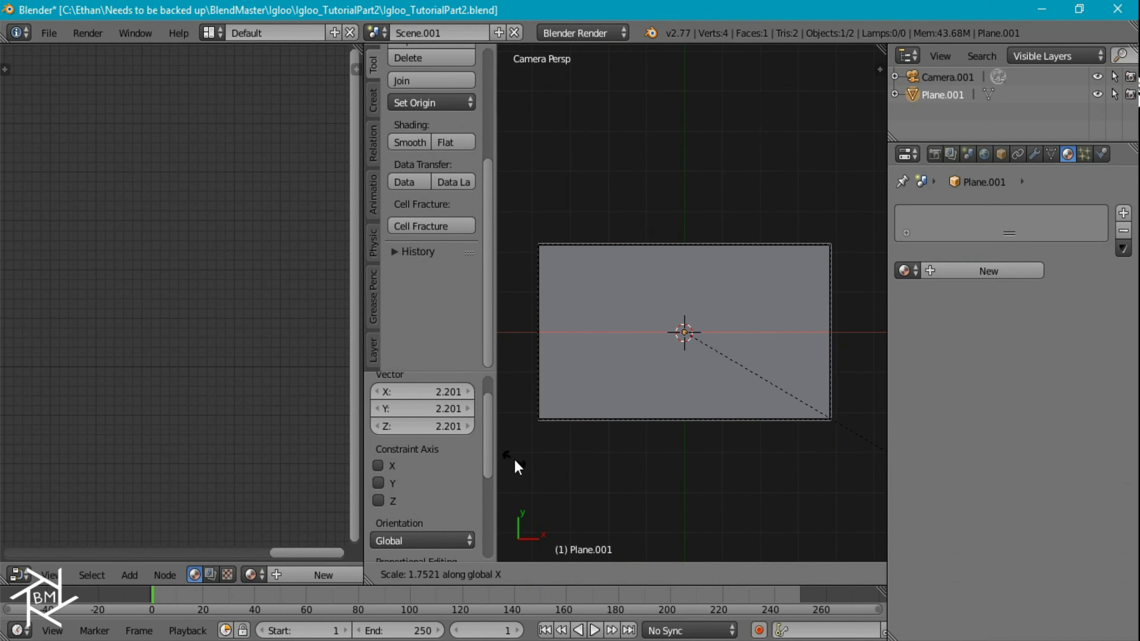
click(519, 471)
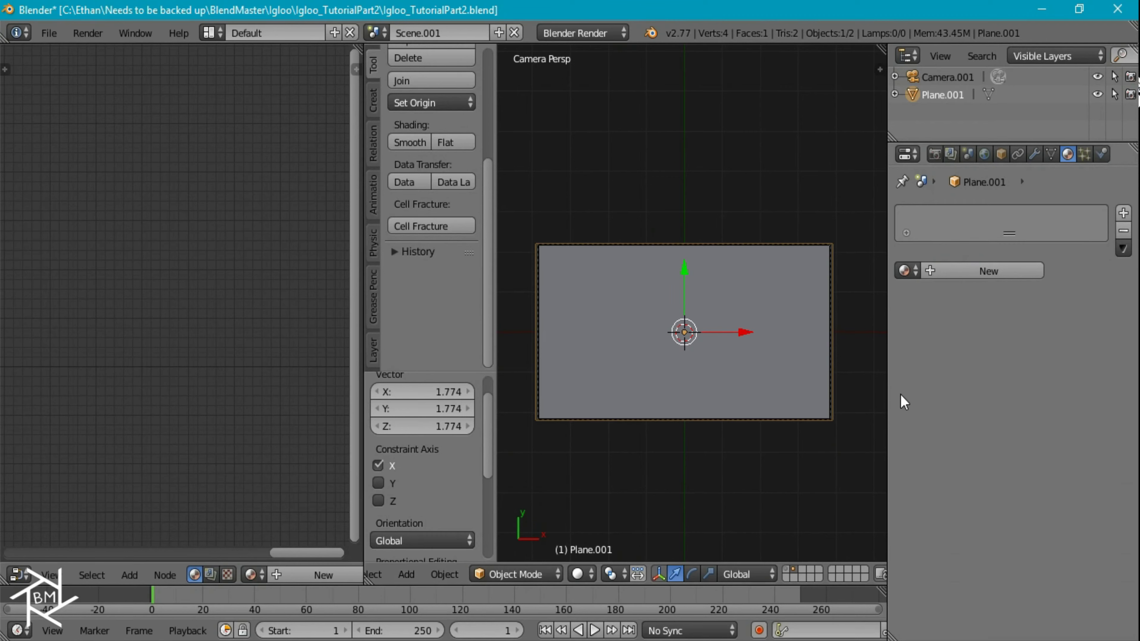
- Add a particle system to the plane and set its emission end frame to 1
click(1084, 154)
click(1015, 269)
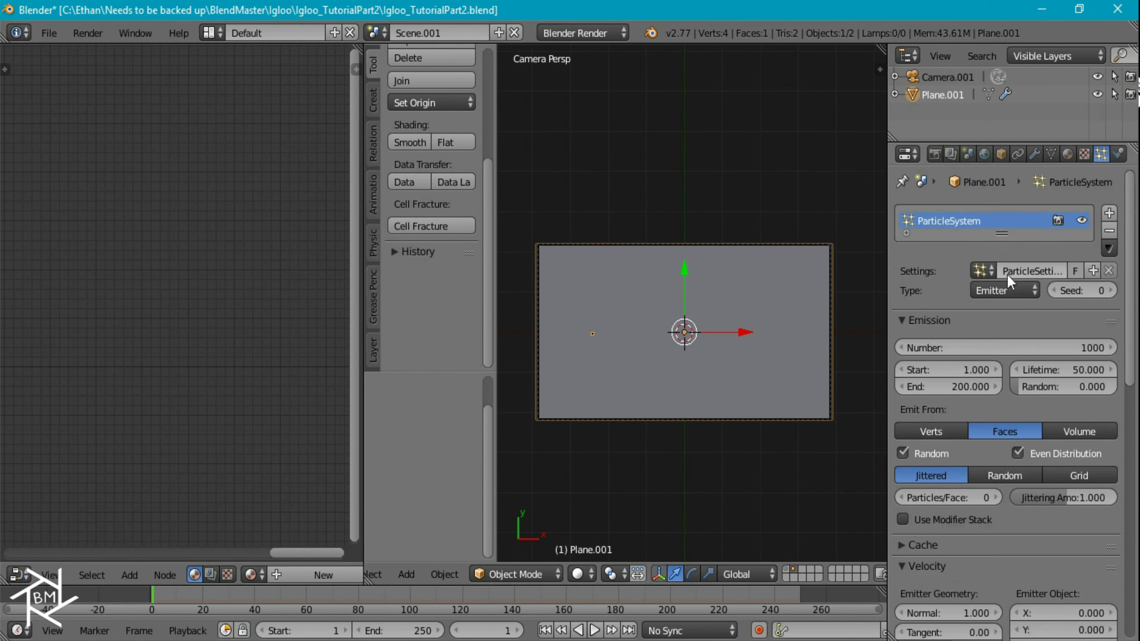
click(974, 386)
text(1)
key(Return)
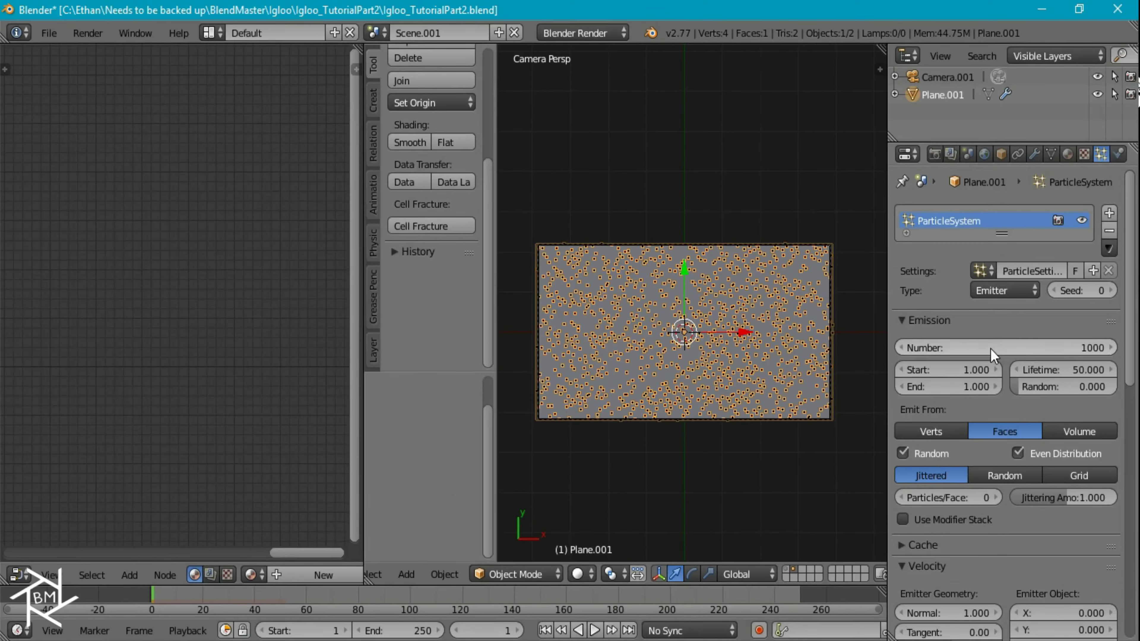
- Render the particles as the Snow group, with Pick Random enabled and Random Size at 1.000
scroll(985, 363, down, 15)
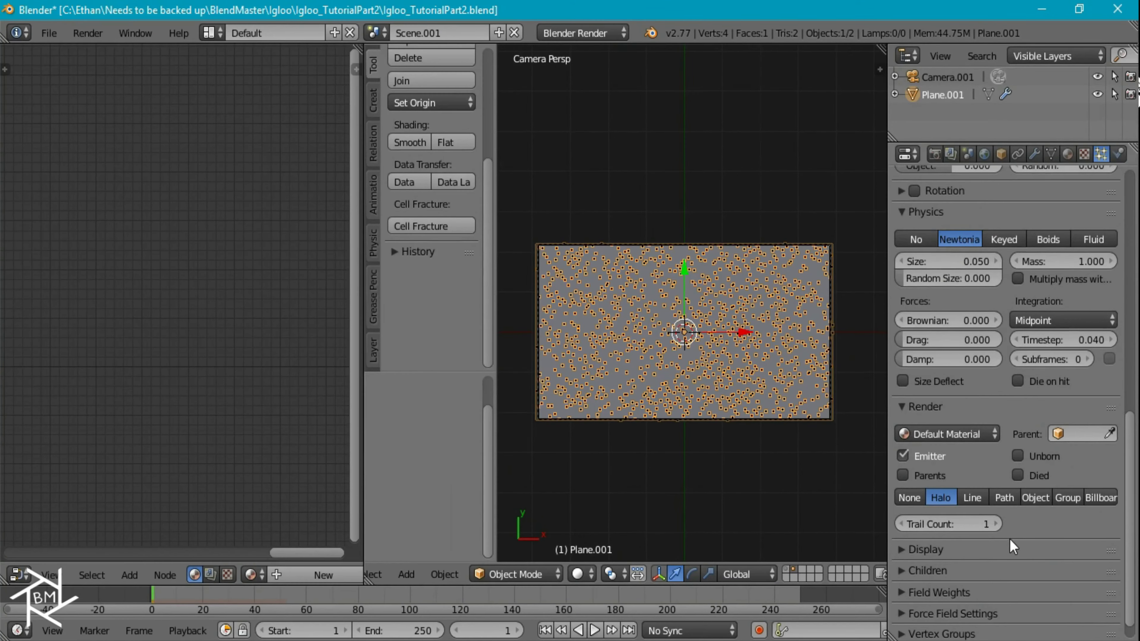
click(1066, 472)
click(1016, 494)
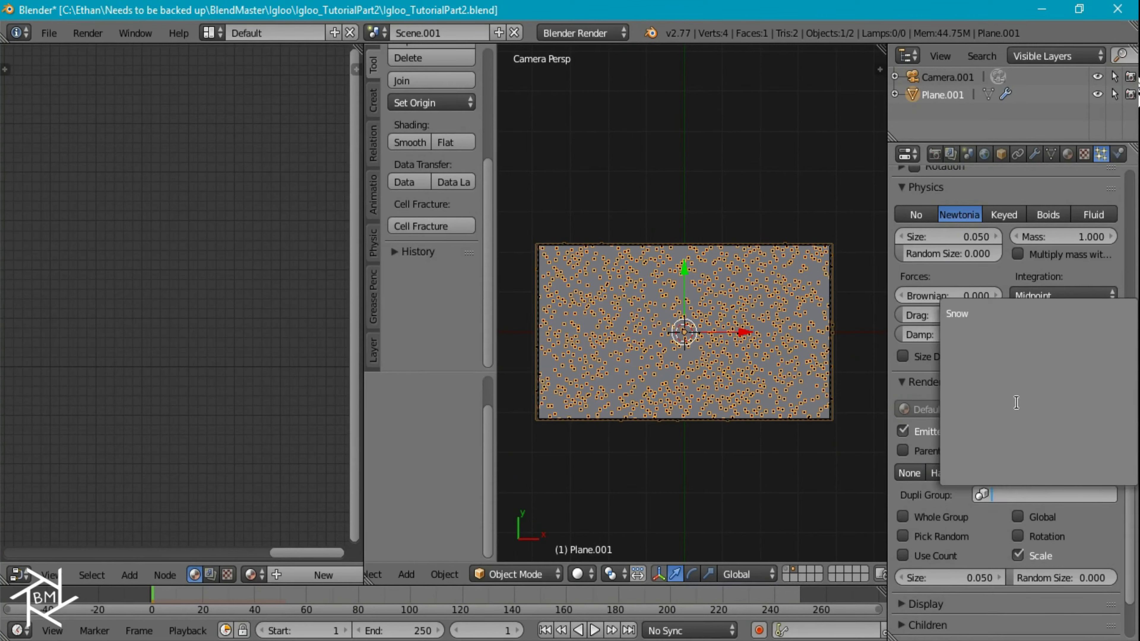
click(969, 315)
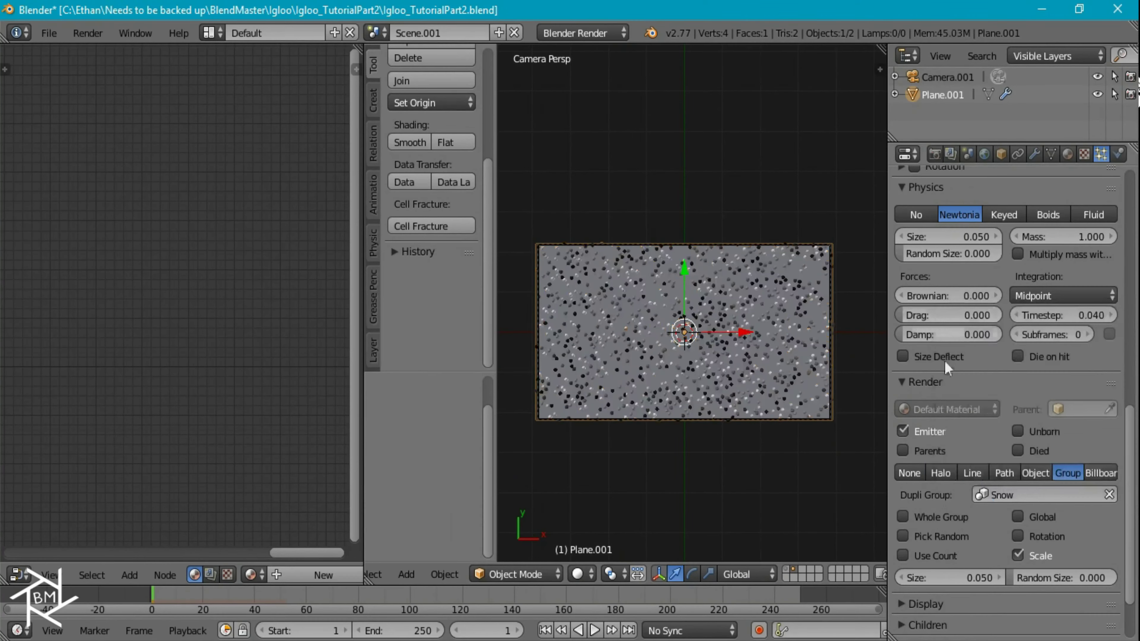
click(920, 536)
drag(1018, 577, 1122, 579)
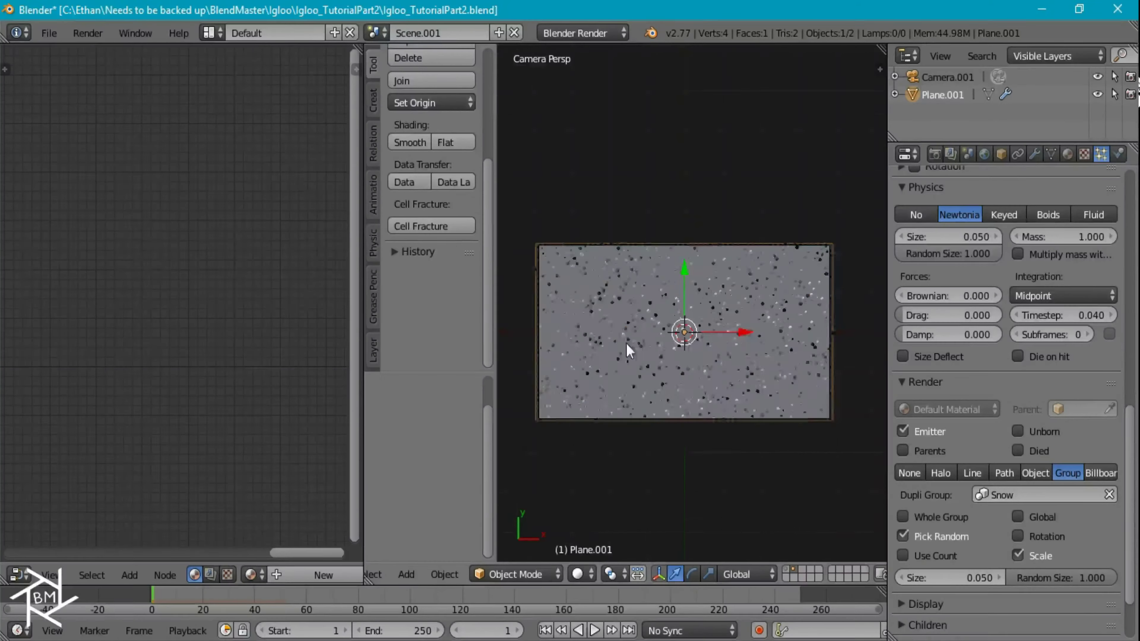
- Set the size of the snow particles to 0.02
scroll(756, 420, up, 4)
click(948, 578)
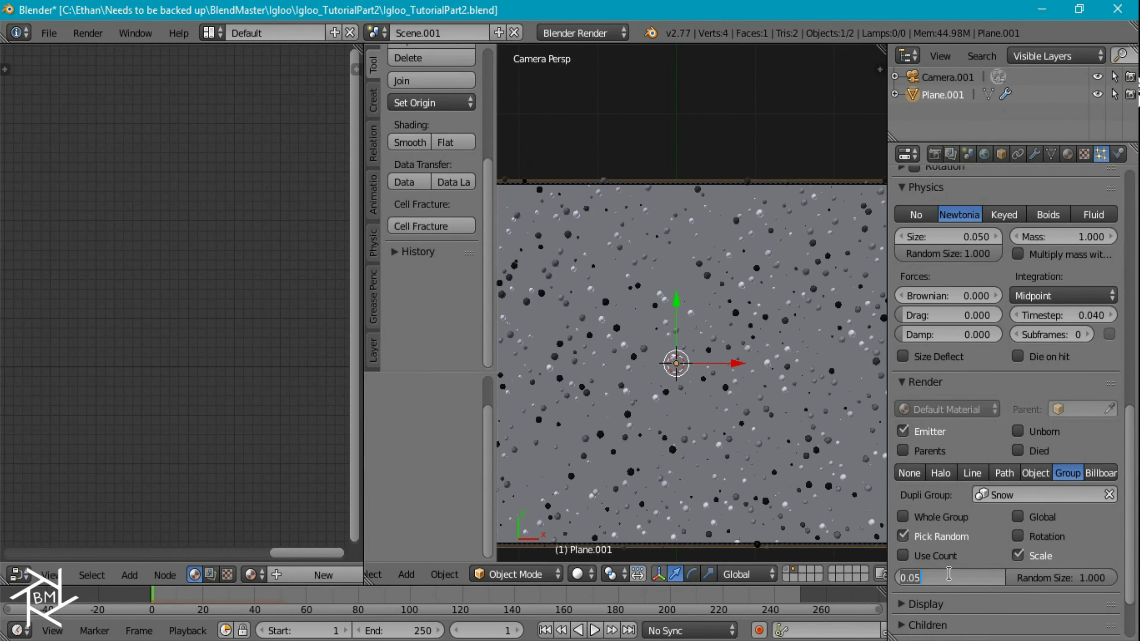
text(.02)
key(Return)
scroll(705, 359, down, 2)
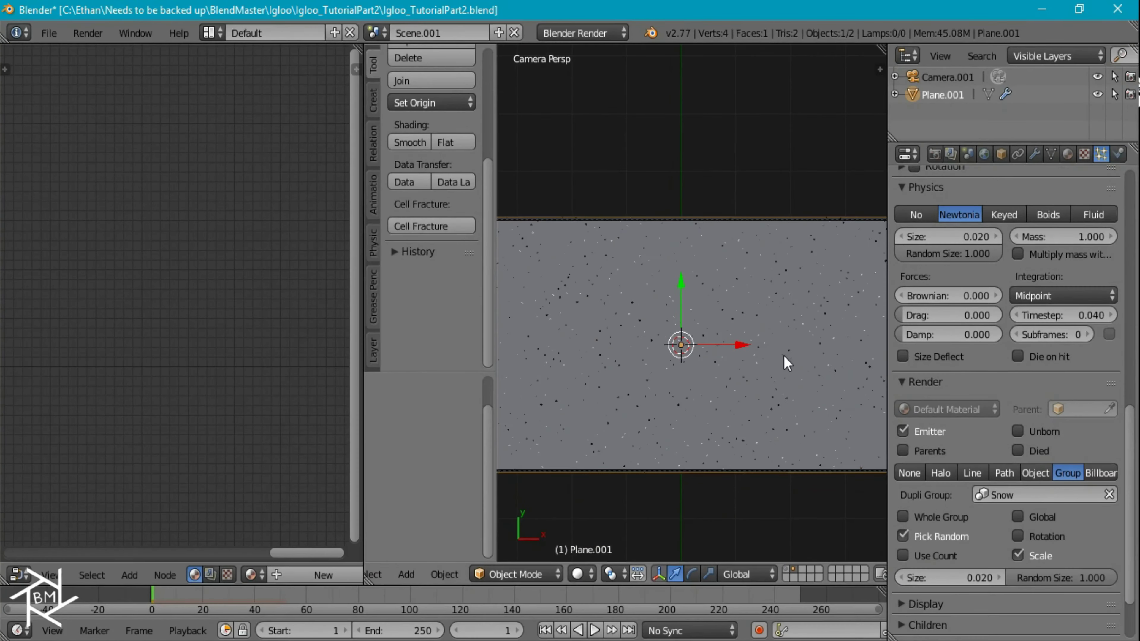
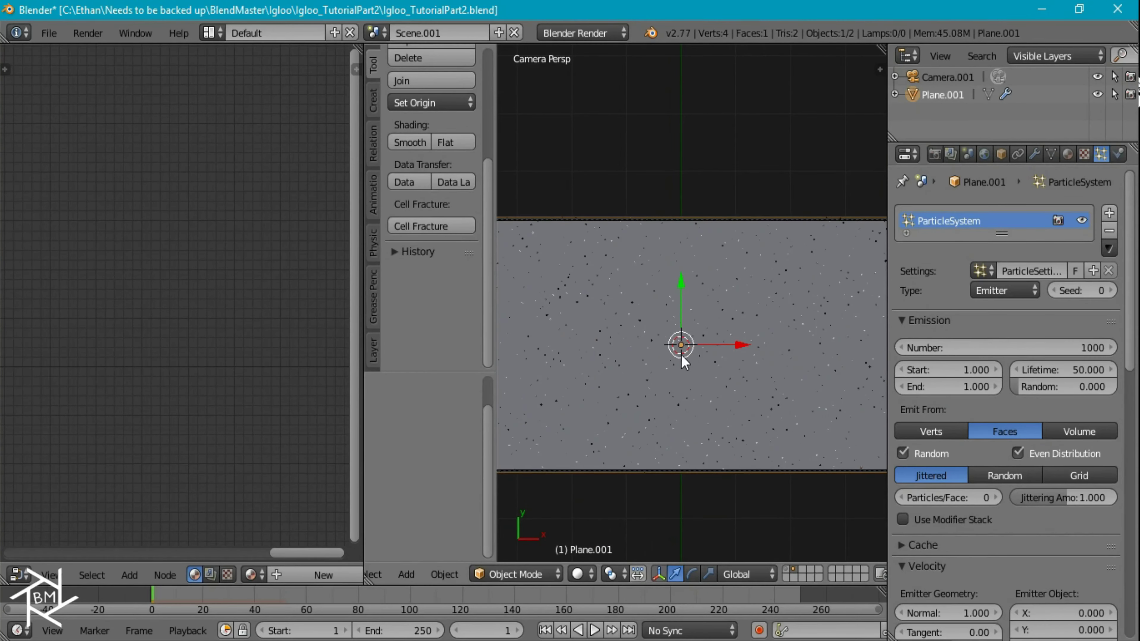
- Duplicate the particle plane in place, make the copy's particle settings single-user, and set its particle number to 500
key(shift+d)
key(Escape)
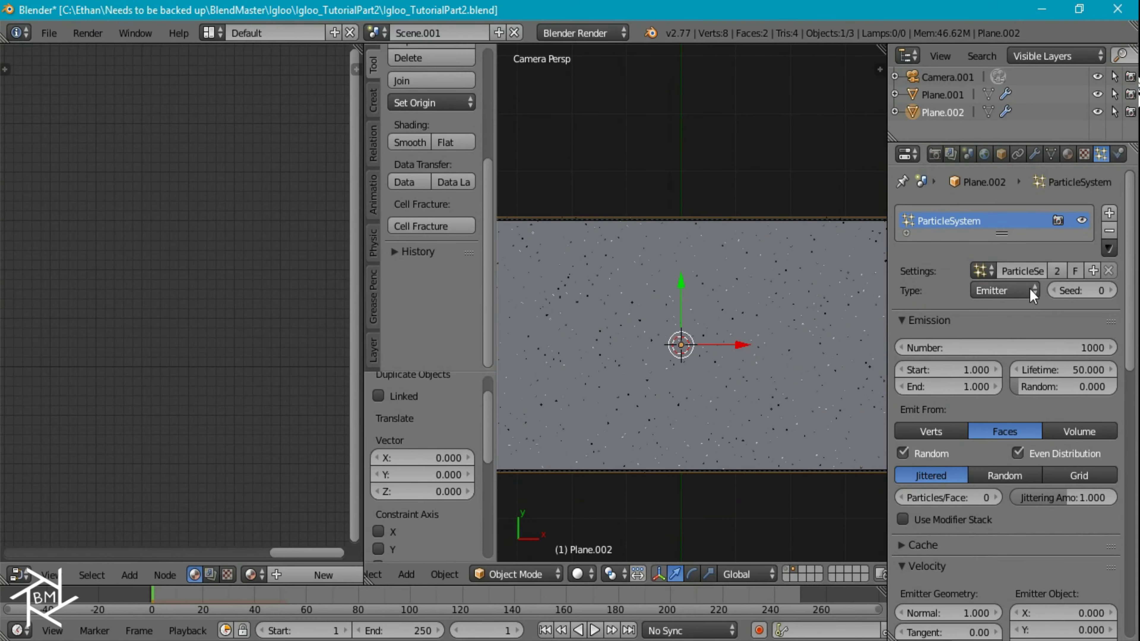
click(1056, 270)
click(1039, 346)
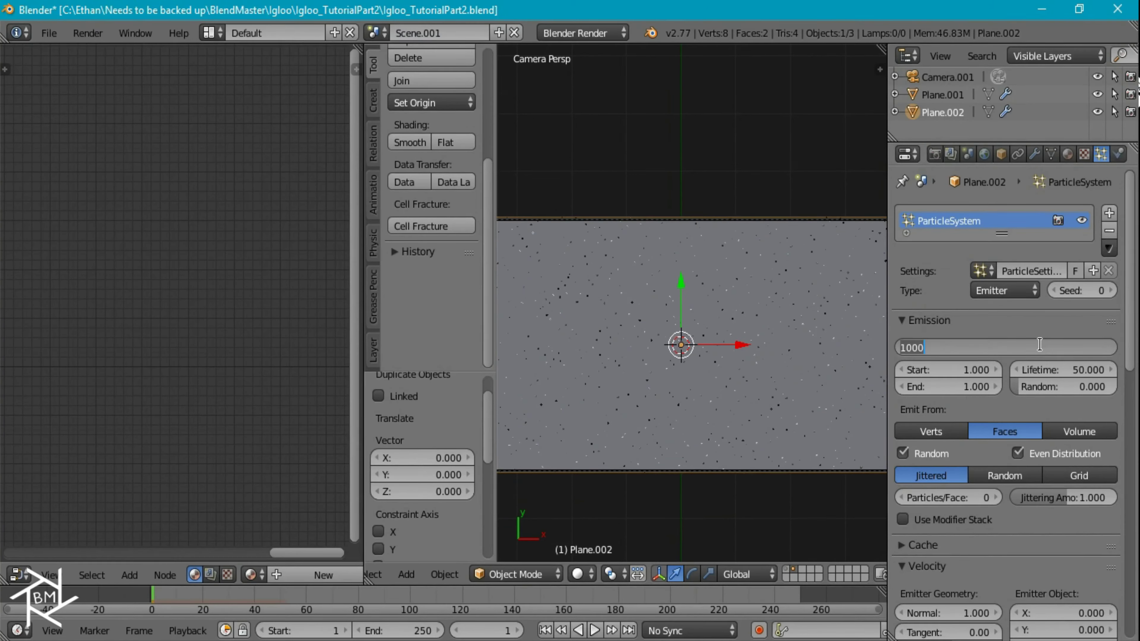
key(Return)
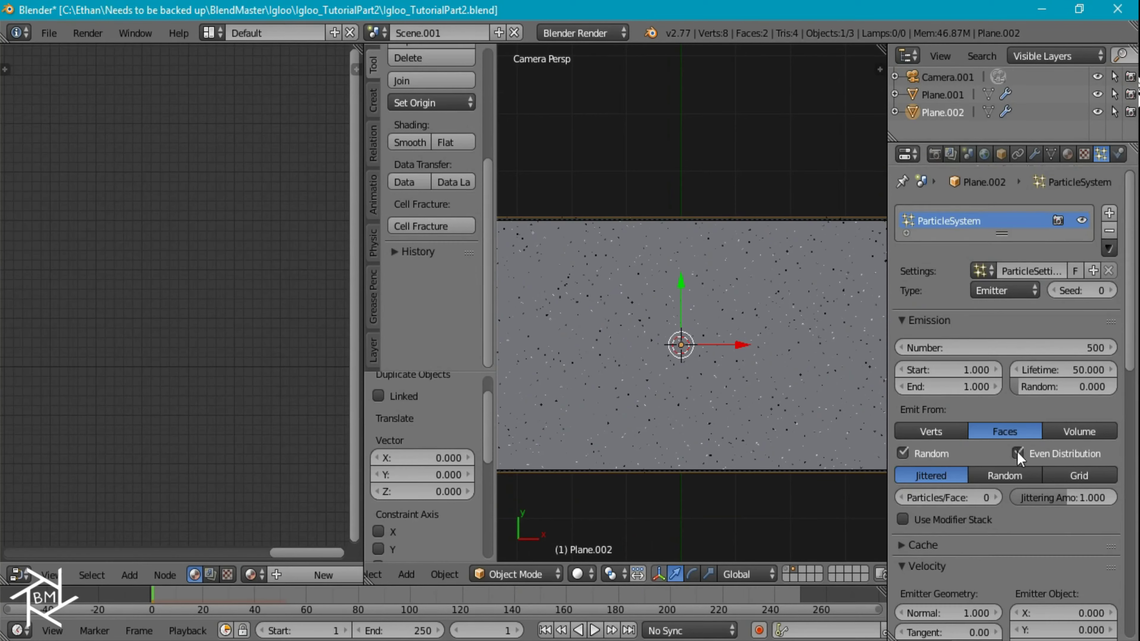
- Adjust the duplicated plane's rendered particle size, trying 0.1 and 0.05 before settling on 0.07
scroll(1016, 452, down, 15)
click(943, 497)
text(0.02)
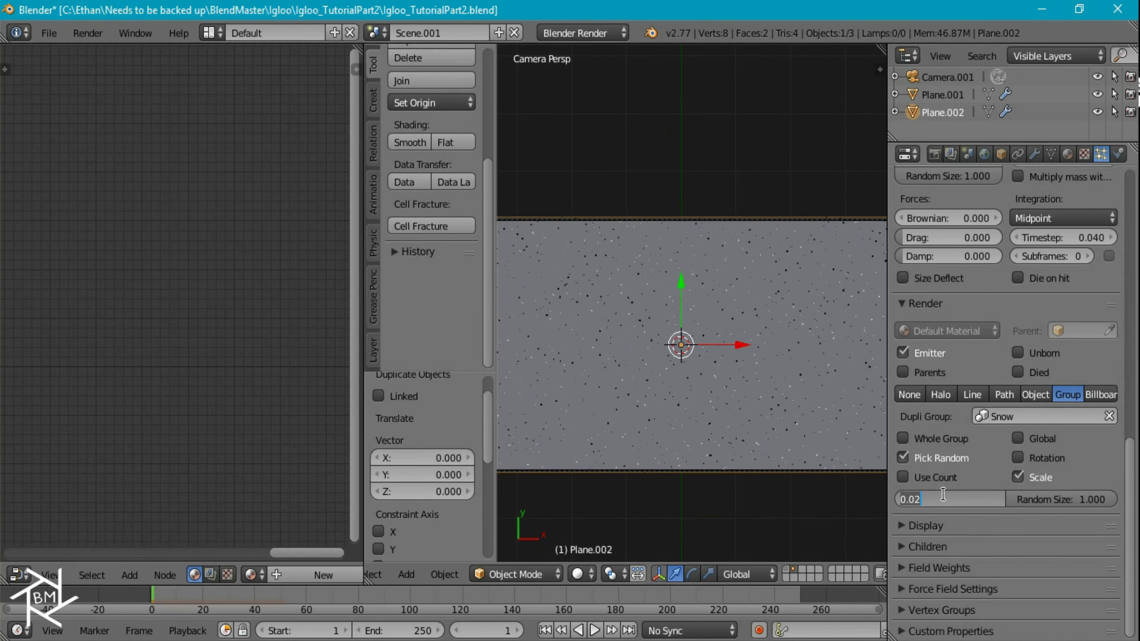
text(0.1)
key(Return)
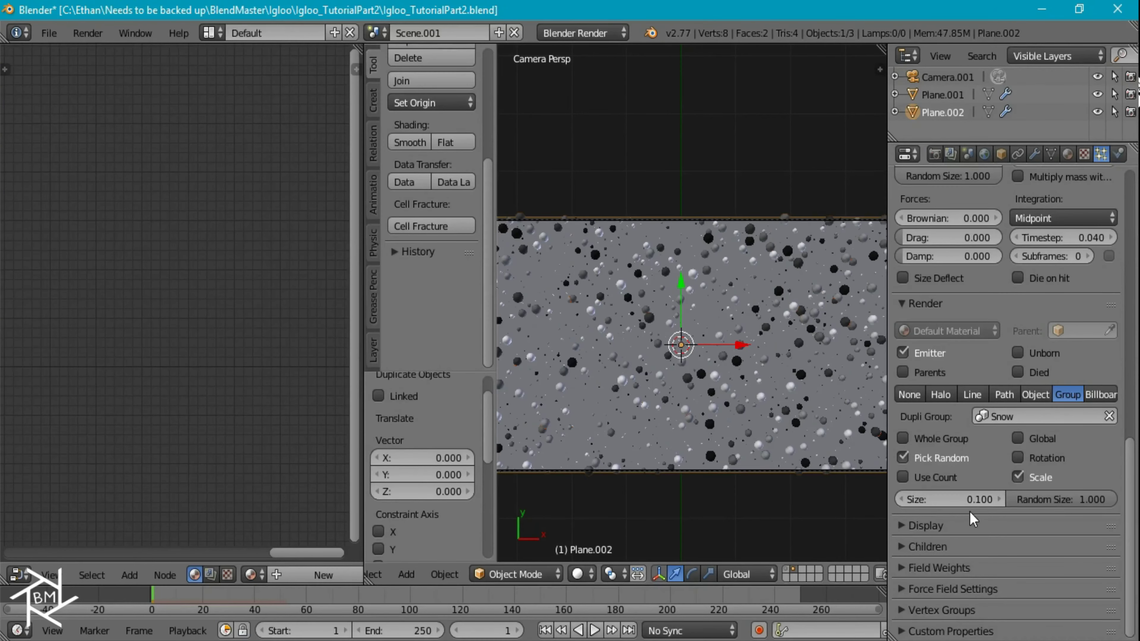
click(979, 501)
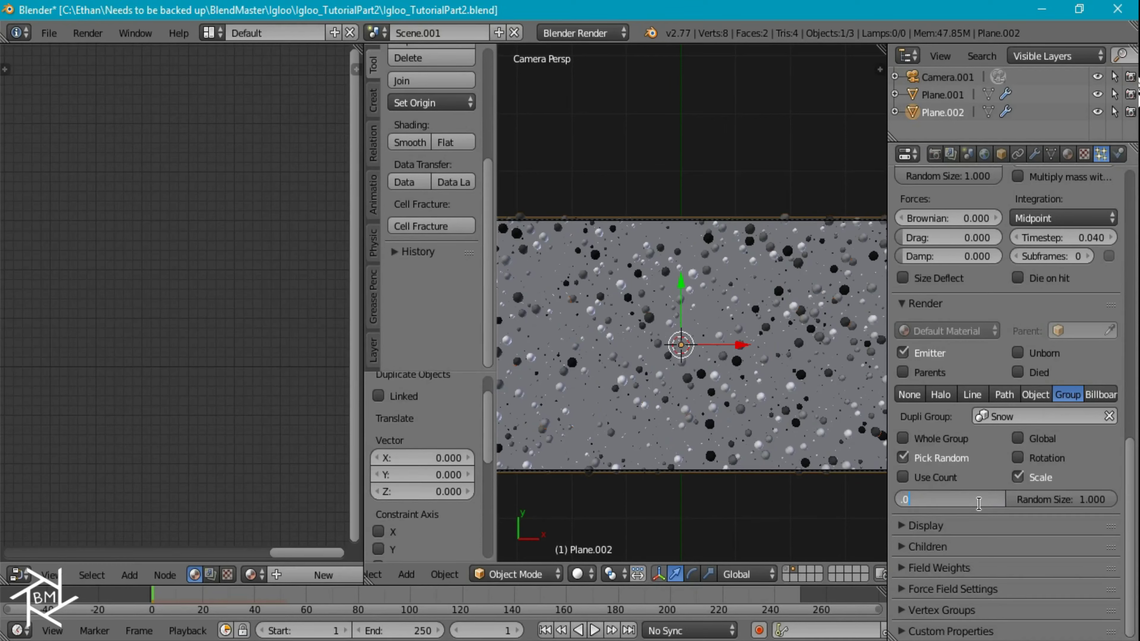
text(.05)
key(Return)
click(979, 502)
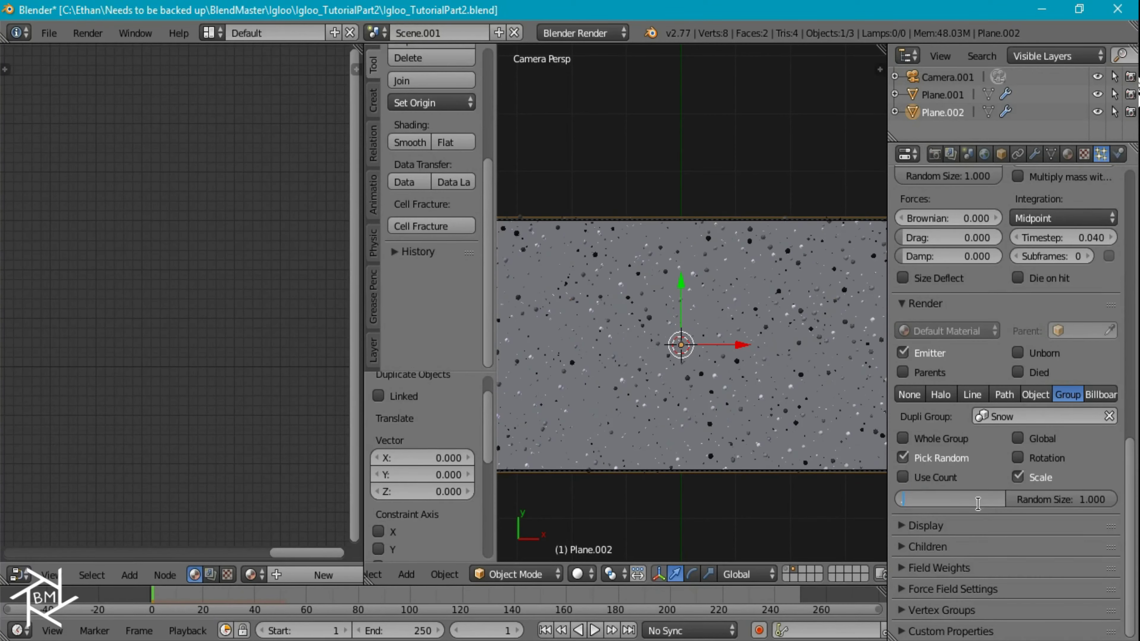
text(.07)
key(Return)
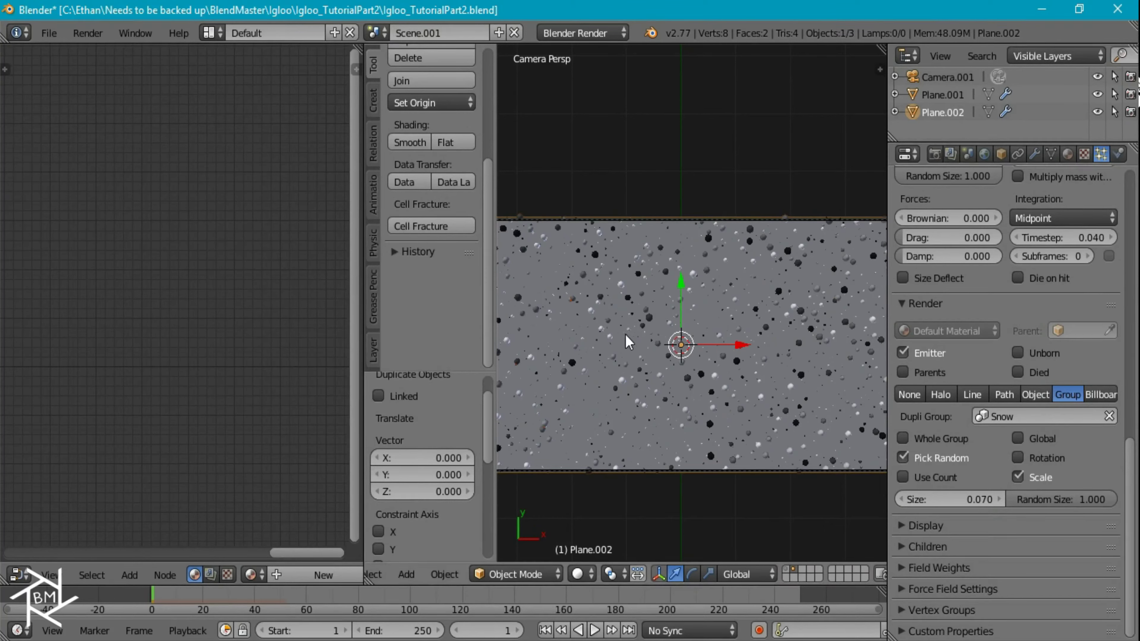
- Duplicate the 500-particle plane in place without scaling the copy
key(shift+d)
key(s)
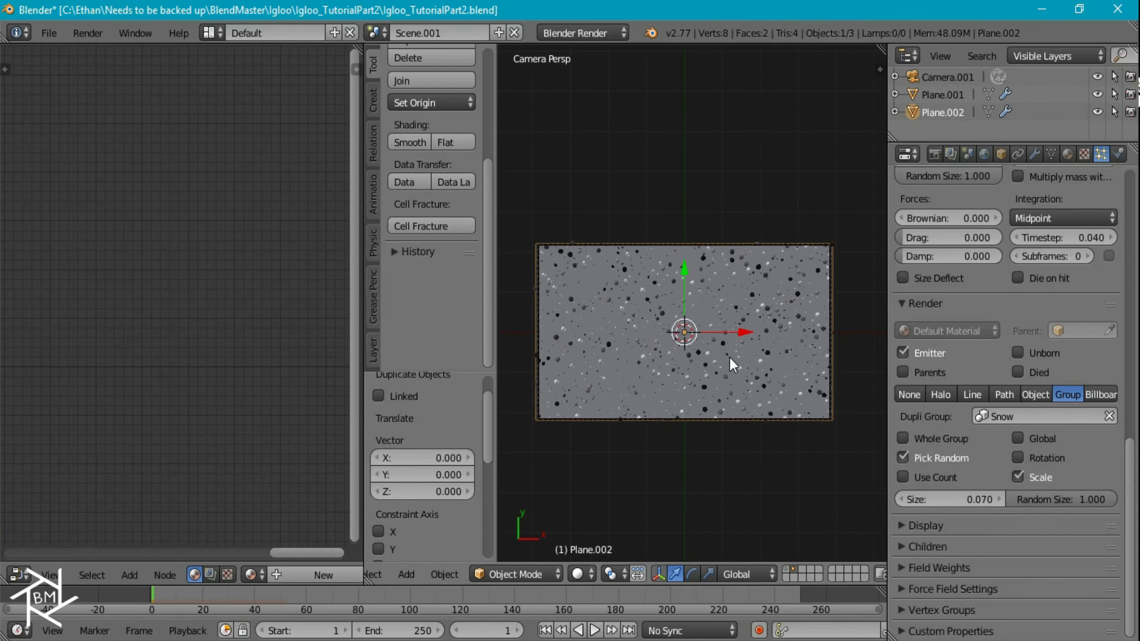
right_click(764, 342)
- Try setting the particle number to 100 in the newest plane's still-shared particle settings, and undo the change
scroll(971, 313, up, 12)
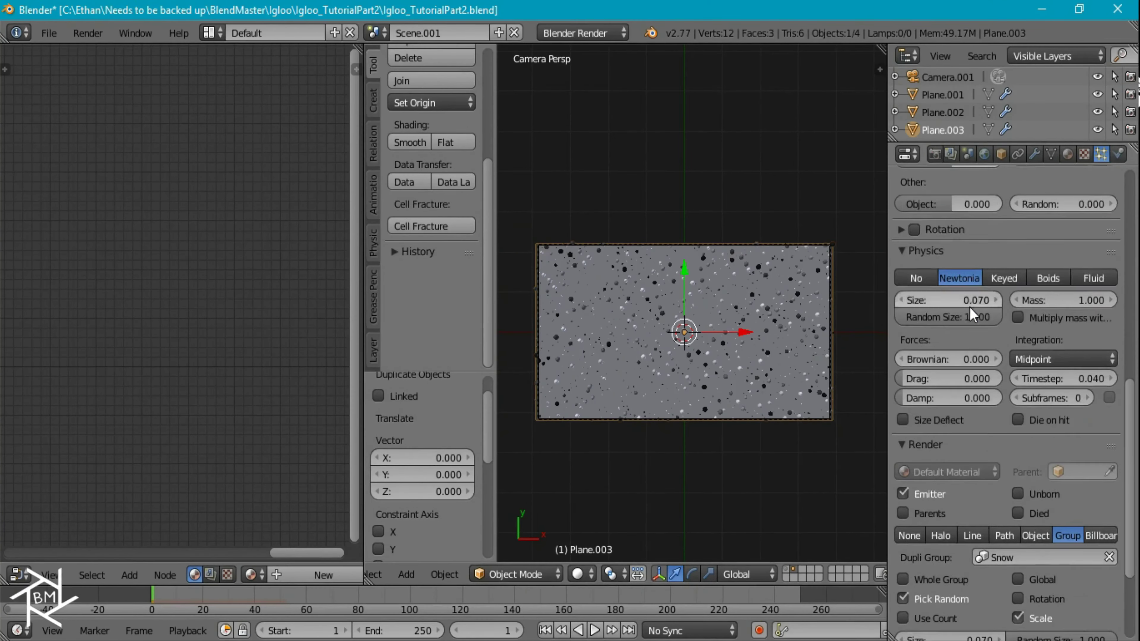
scroll(980, 312, up, 10)
click(1009, 347)
text(100)
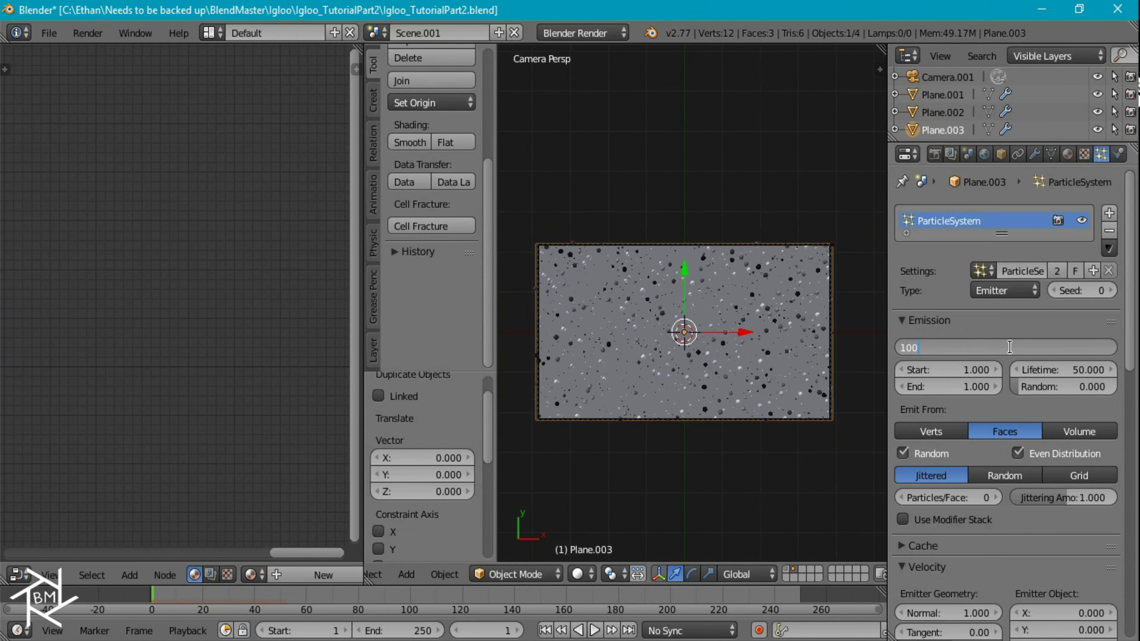
key(Return)
scroll(1012, 444, down, 10)
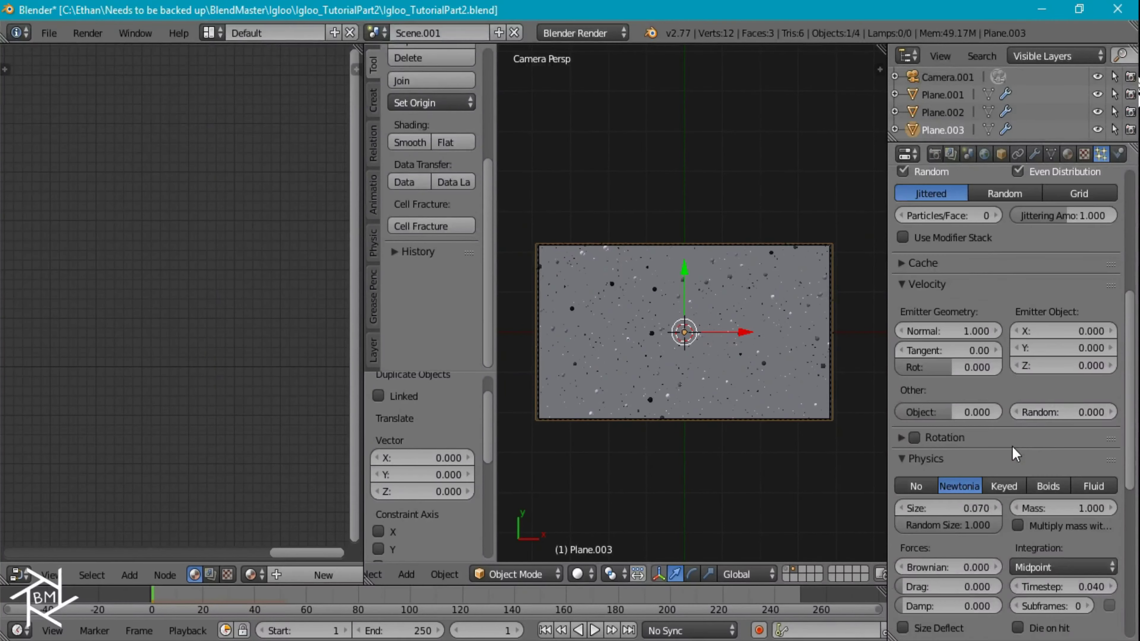
scroll(1011, 447, up, 6)
key(ctrl+z)
scroll(1052, 287, up, 5)
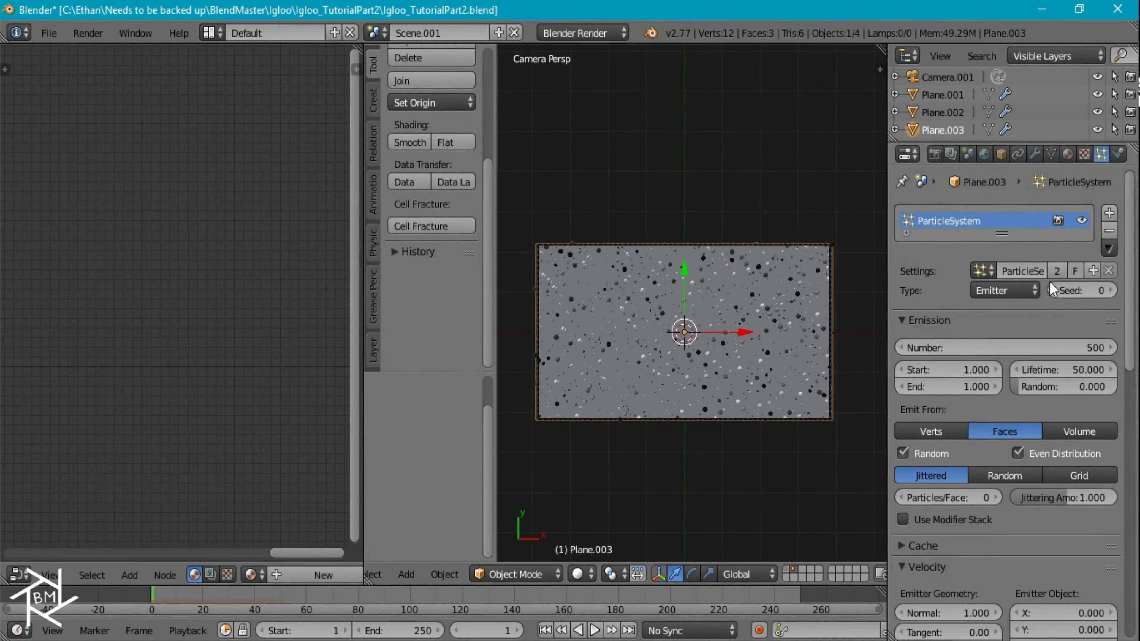
- Make the newest plane's particle settings single-user and set the particle number to 100
click(1059, 272)
click(1006, 347)
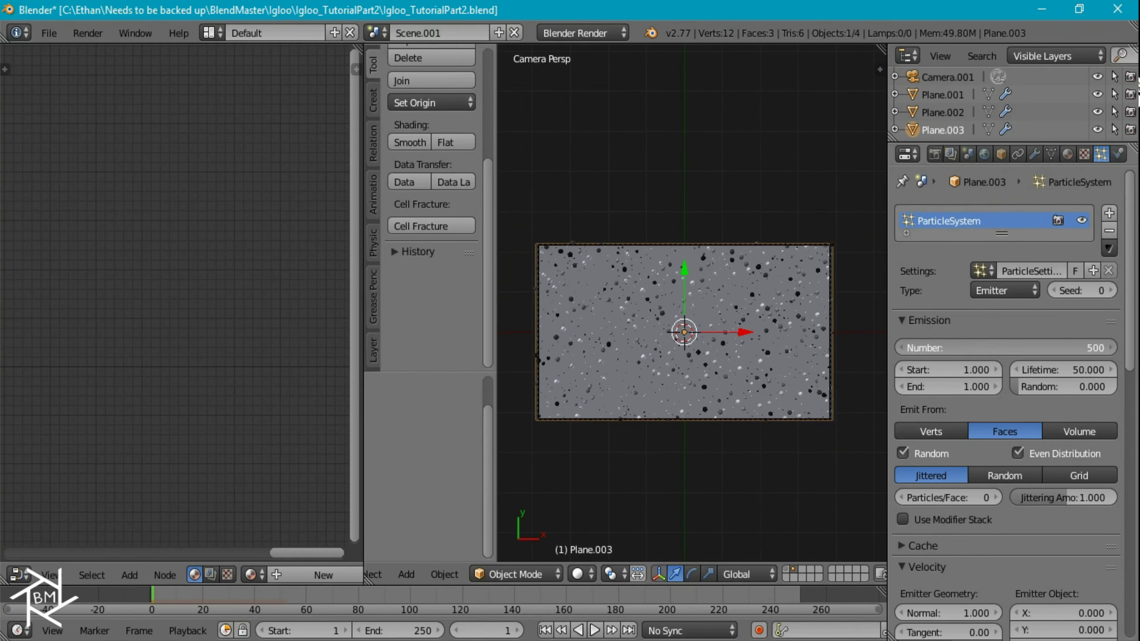
text(1)
key(Return)
- Set the rendered particle size of the 100-particle plane to 0.2
scroll(1006, 347, down, 15)
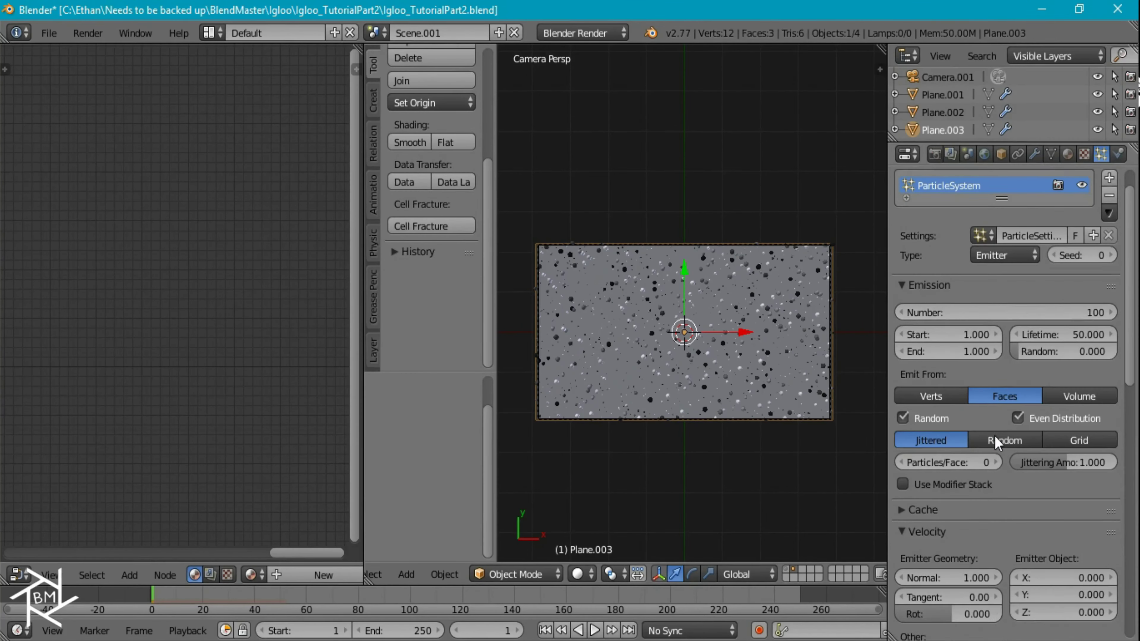
scroll(965, 484, down, 3)
click(972, 500)
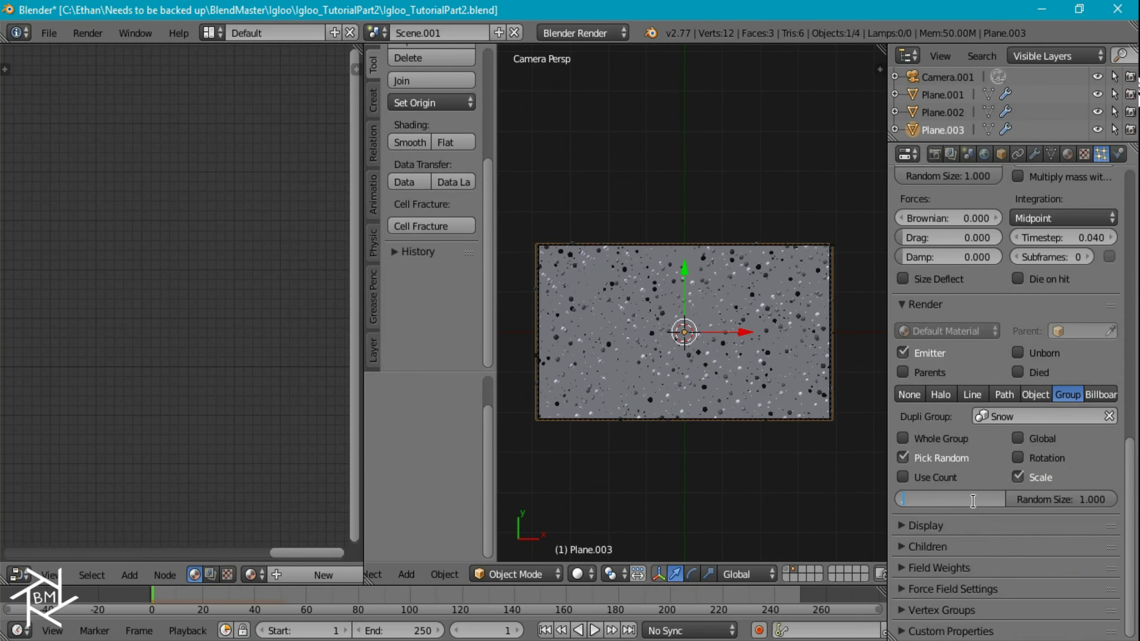
text(.2)
key(Return)
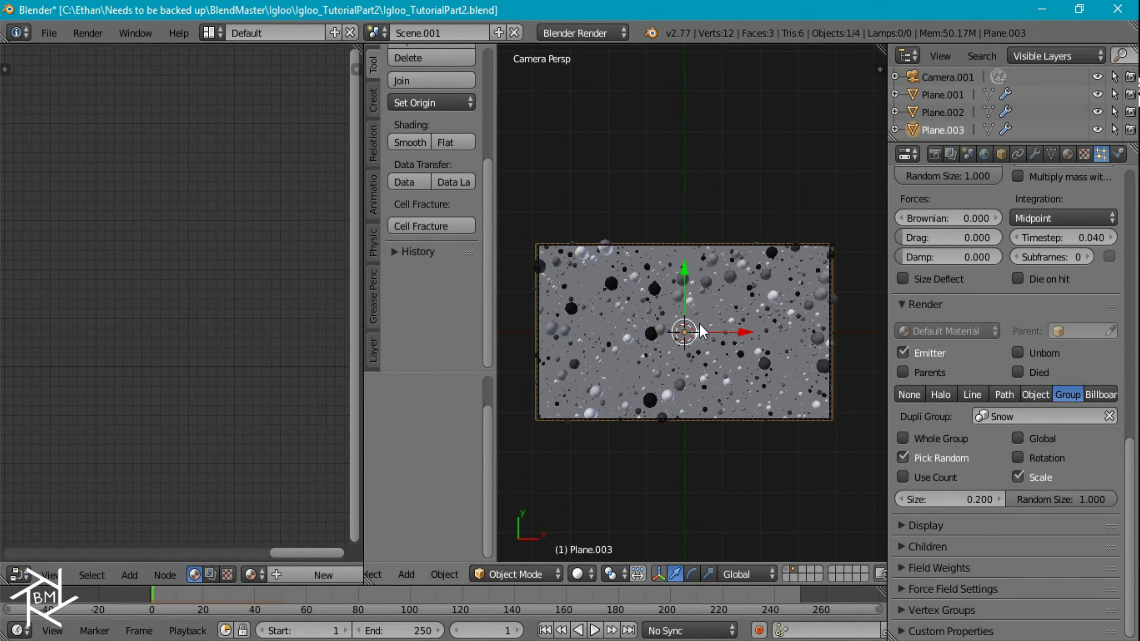
scroll(747, 394, up, 2)
scroll(747, 394, down, 2)
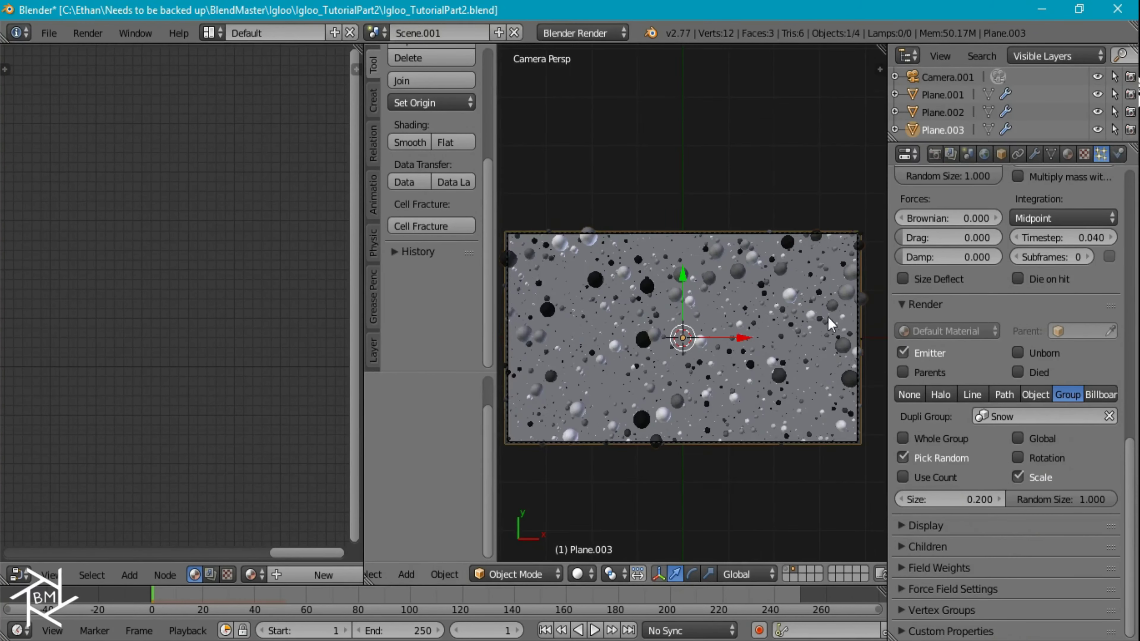
- Create a new world for the snow scene and set its horizon color to black
click(984, 154)
click(998, 212)
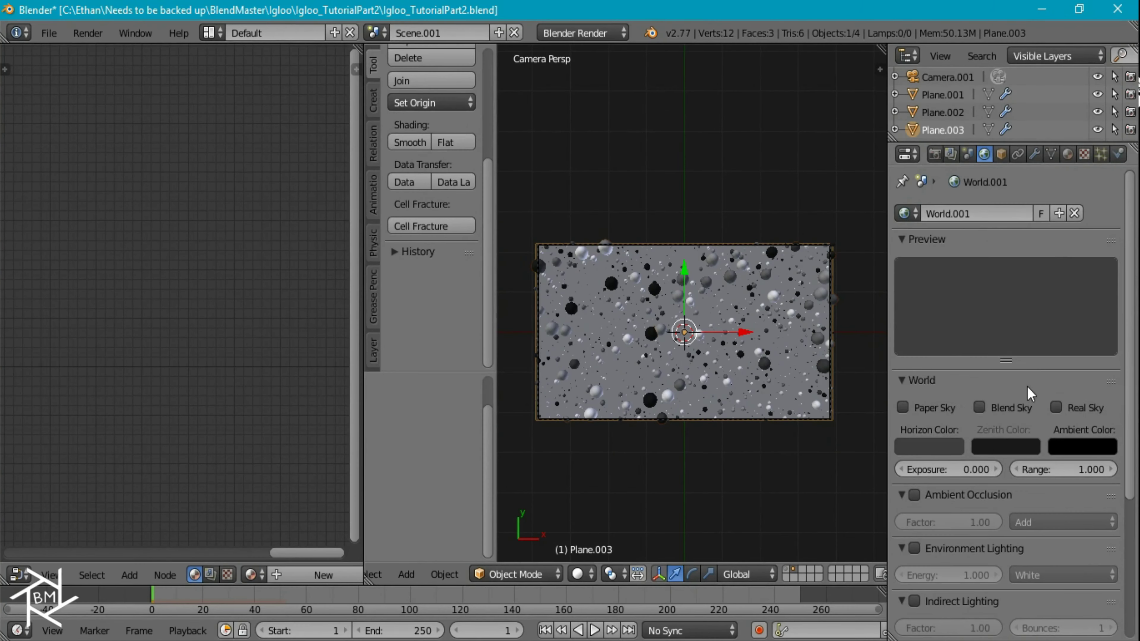
click(944, 447)
drag(1039, 298, 1039, 342)
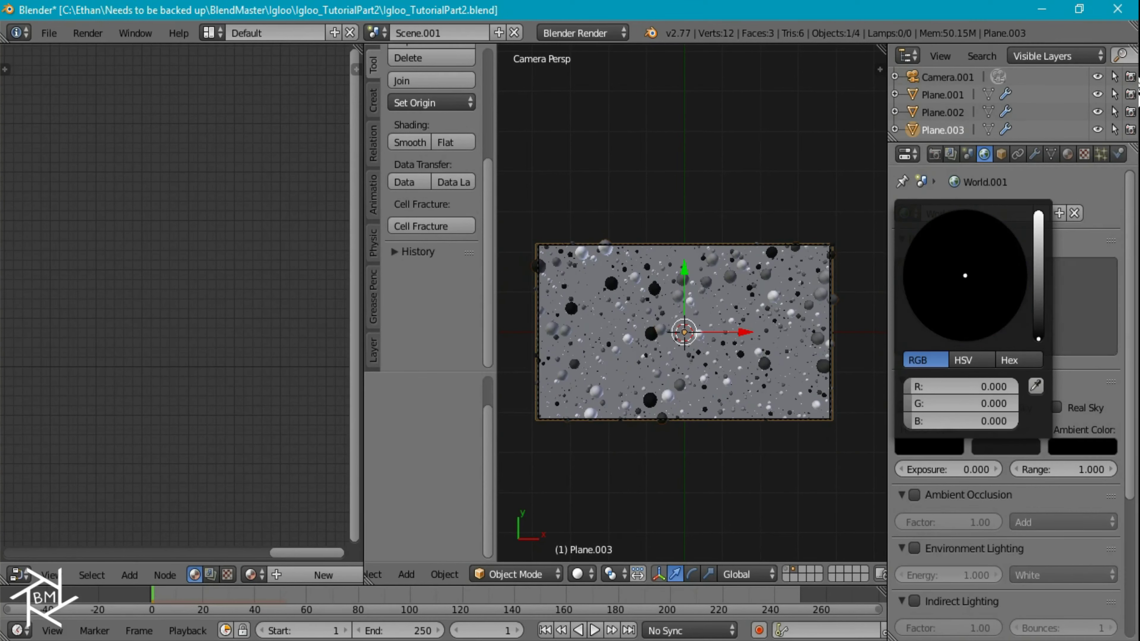
- Render the snow scene and save the image over FakeSnow.png
click(934, 154)
click(937, 199)
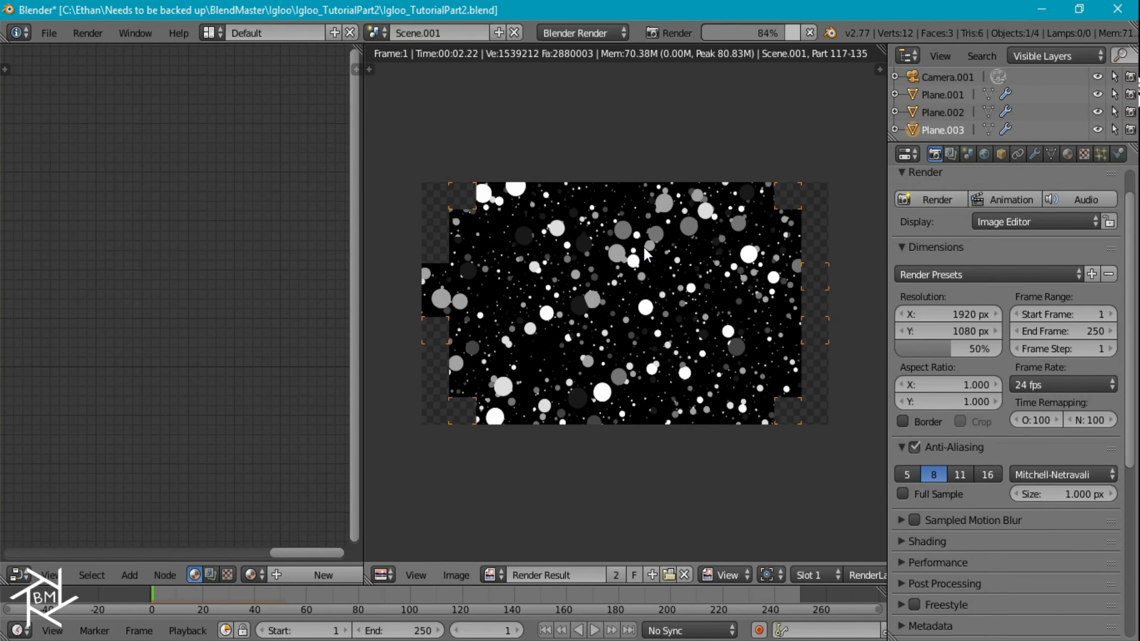
key(F3)
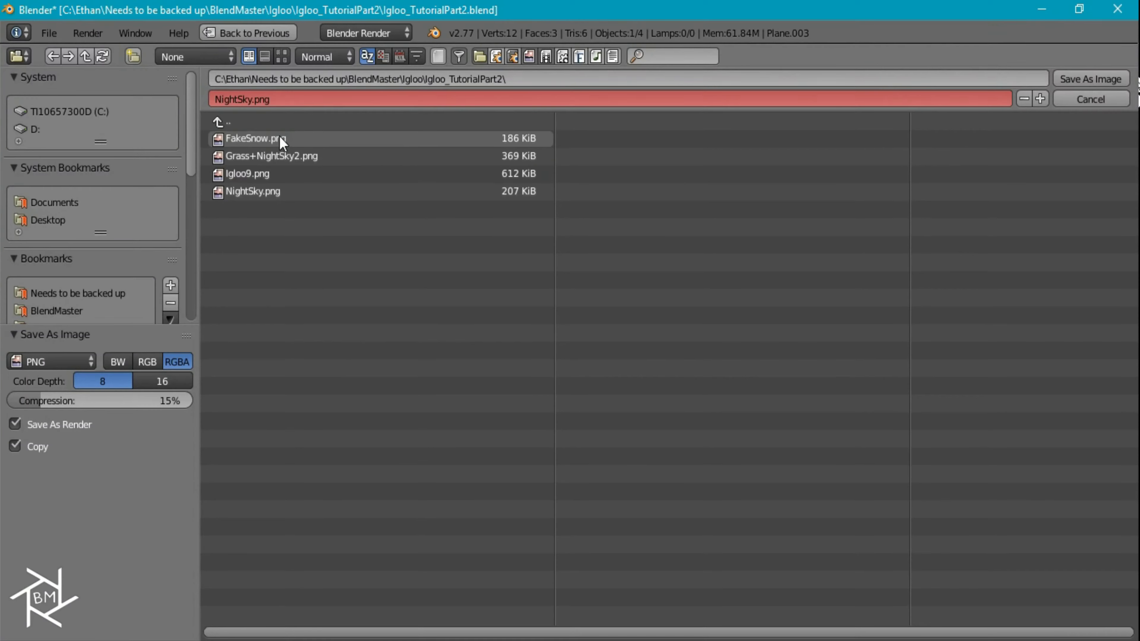
double_click(279, 143)
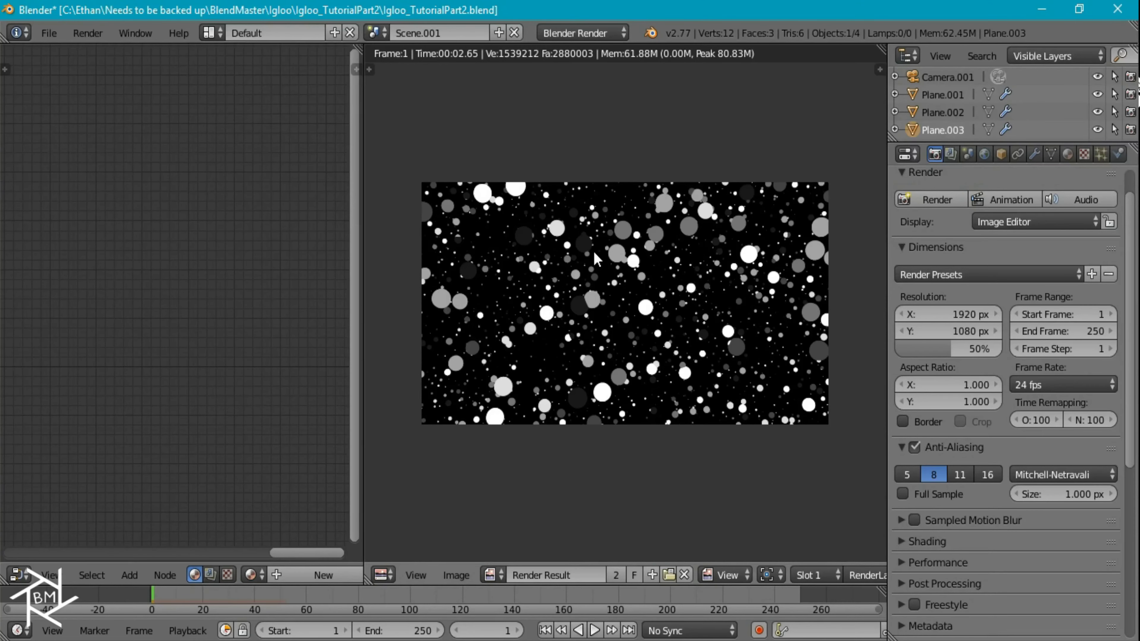
- Switch to the Compositing layout and enable Use Nodes and Backdrop for the igloo scene
click(209, 33)
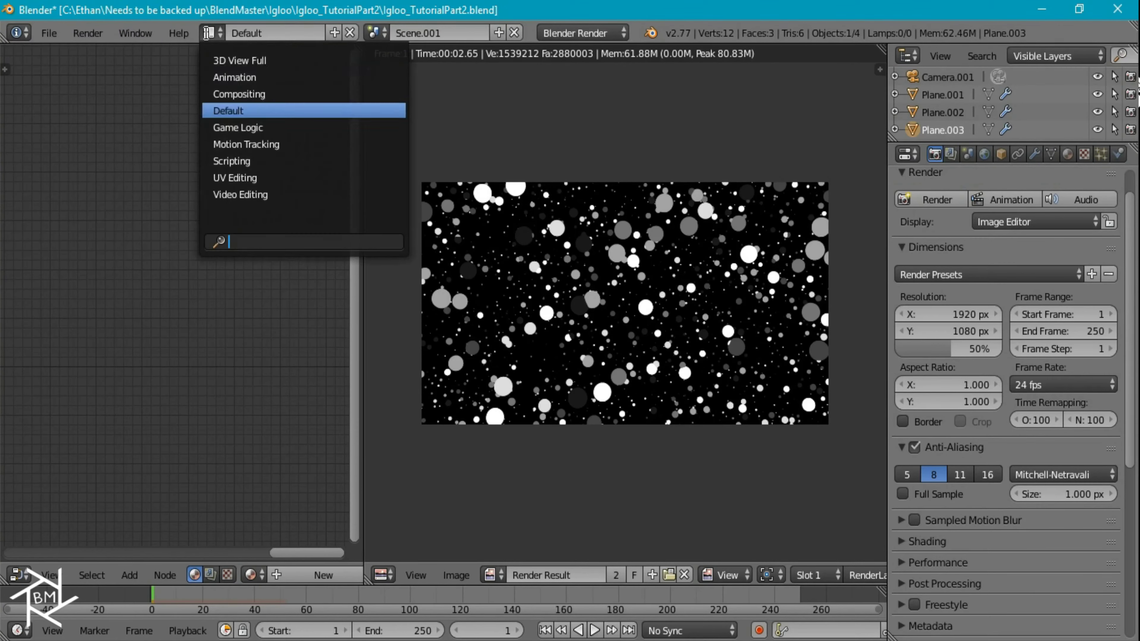
key(Return)
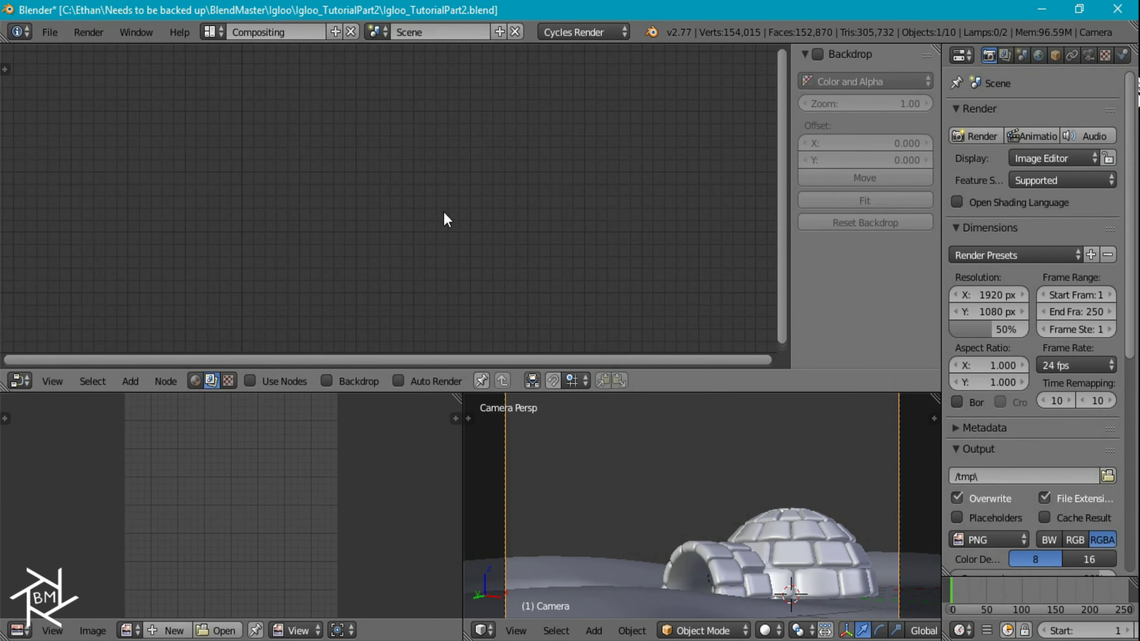
click(275, 382)
click(340, 380)
scroll(664, 422, down, 3)
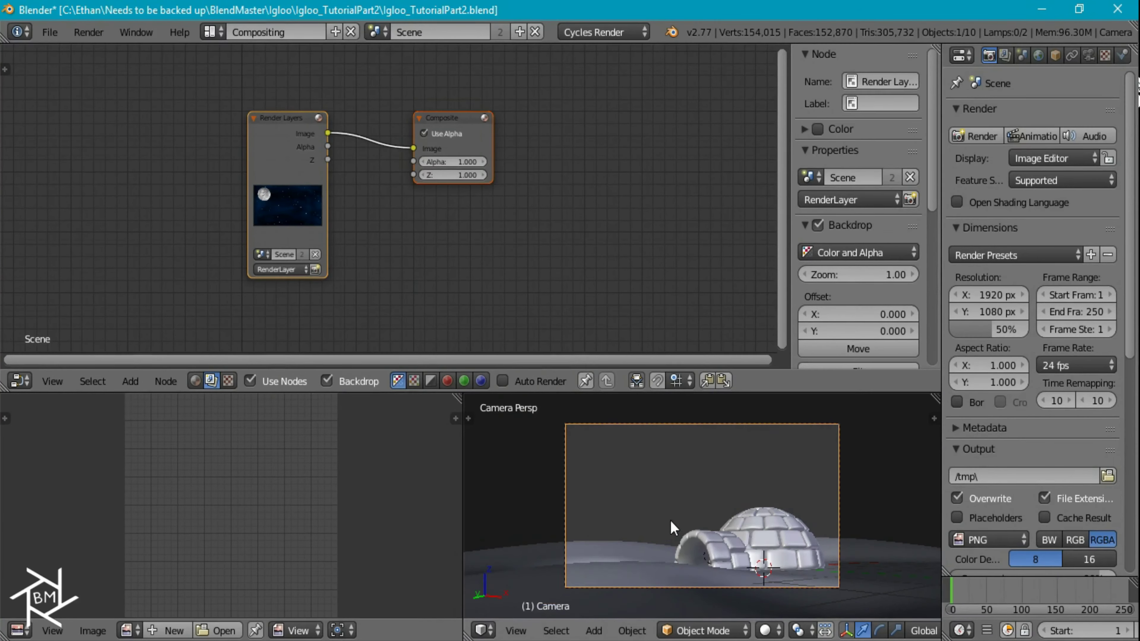
- Enable the Transparent film option and render the igloo scene with it
click(980, 137)
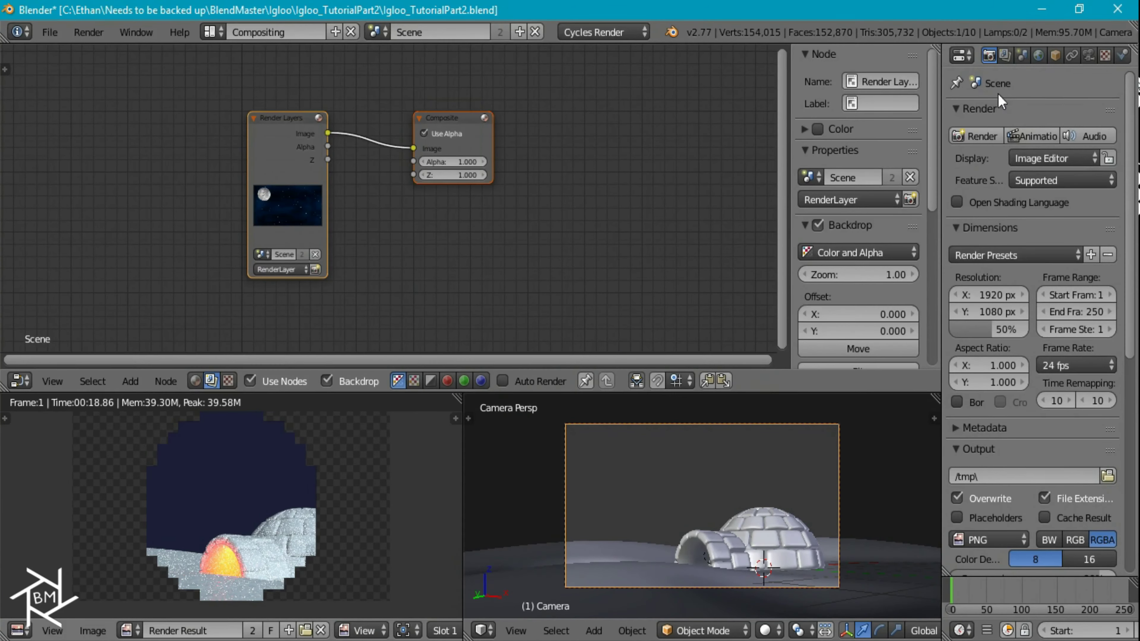
scroll(1020, 238, down, 15)
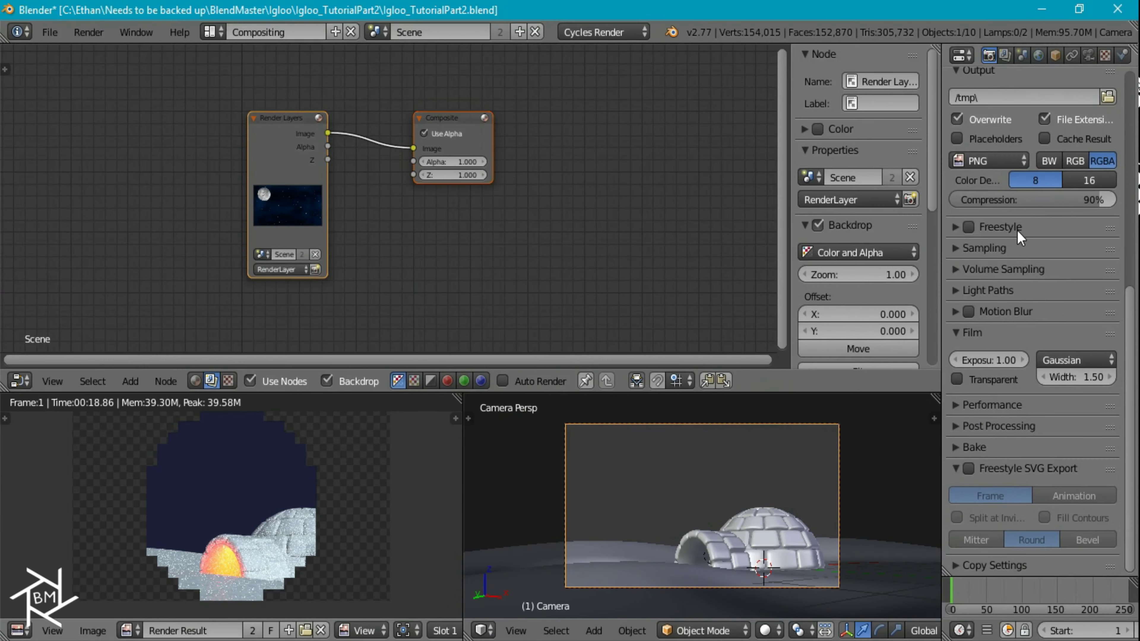
click(990, 382)
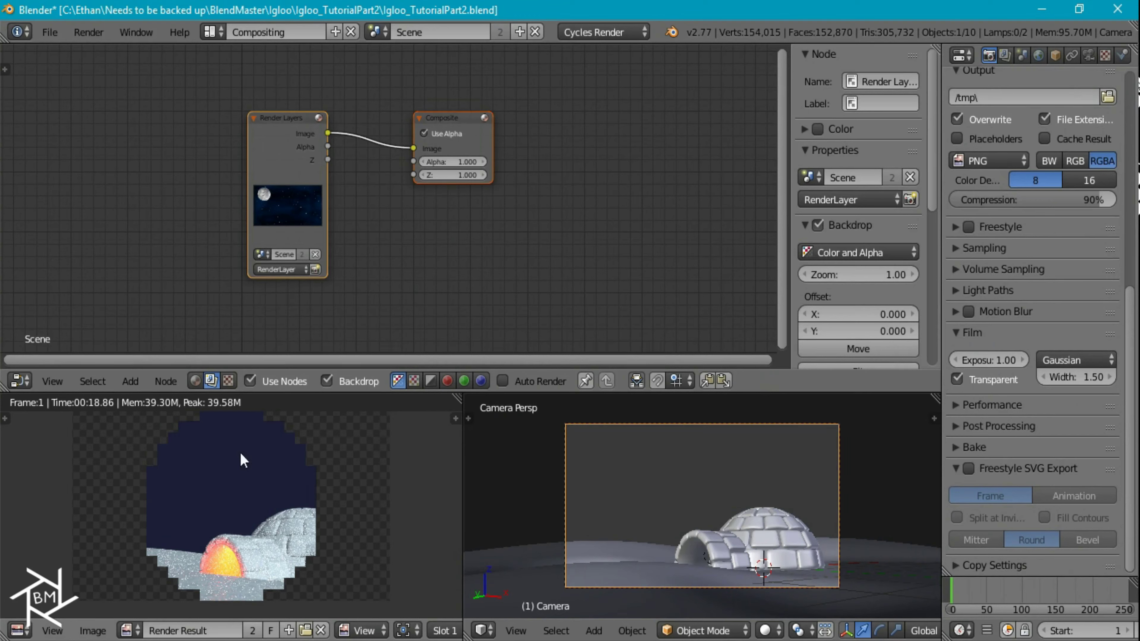
scroll(1032, 314, up, 15)
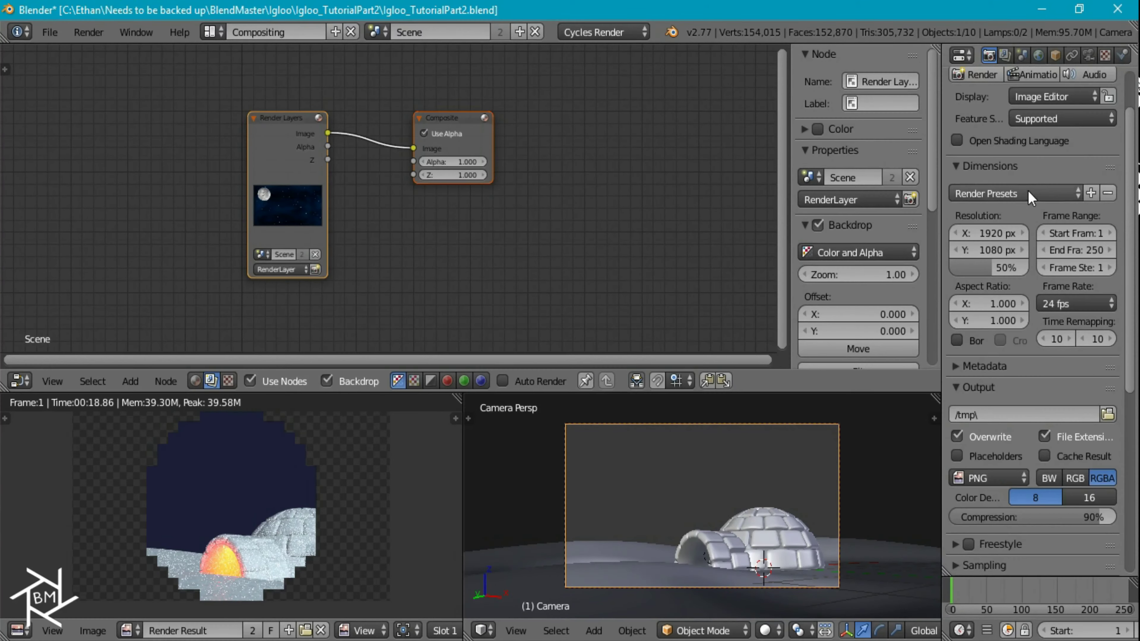
key(F12)
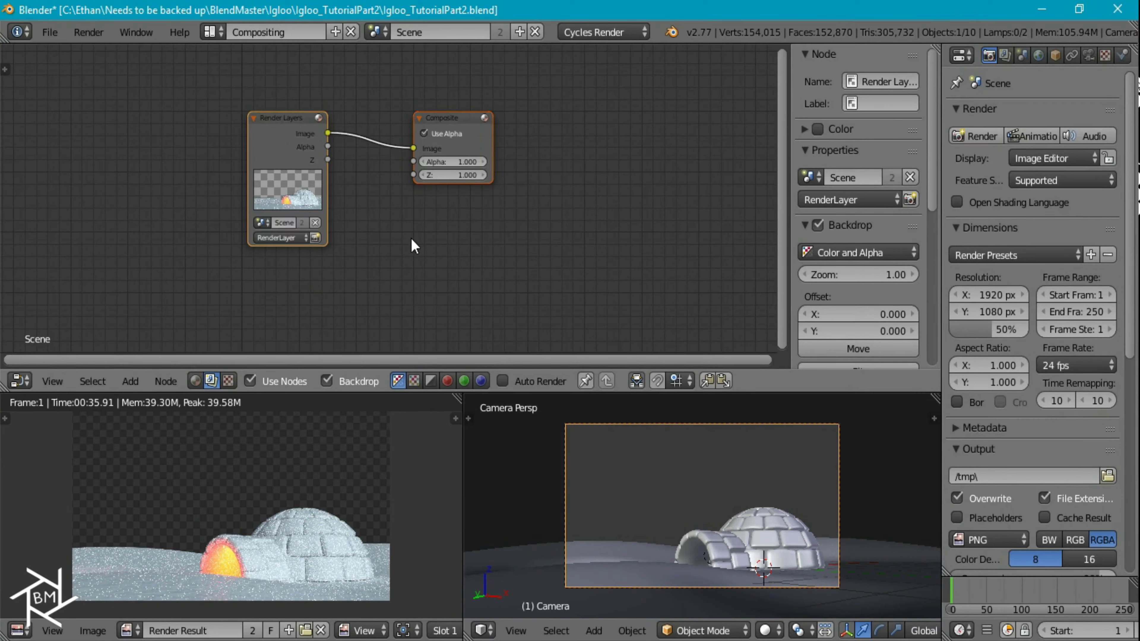
- Spread the Render Layers and Composite nodes apart in the maximized node editor and feed the render's image into a Viewer node below Composite
key(ctrl+Up)
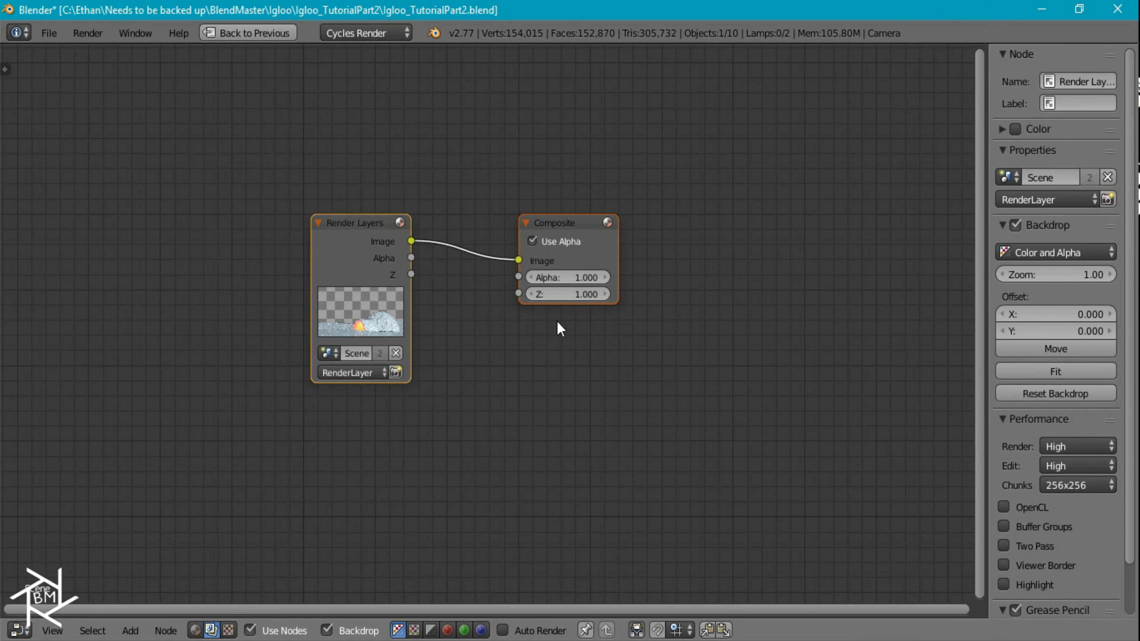
key(n)
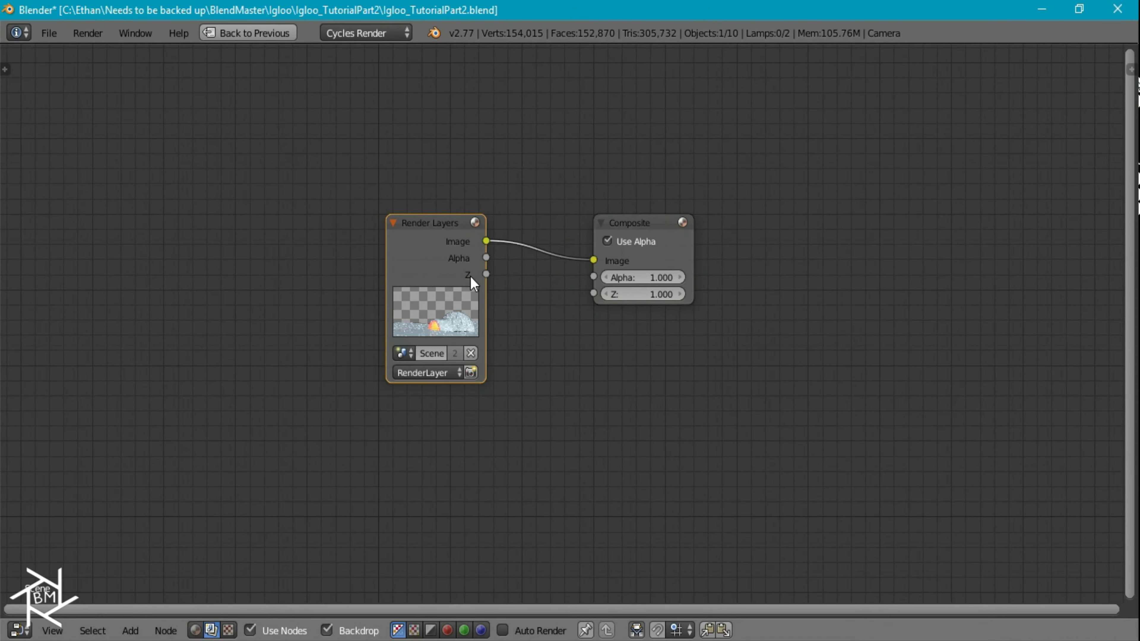
drag(471, 280, 158, 179)
click(647, 224)
drag(645, 224, 965, 161)
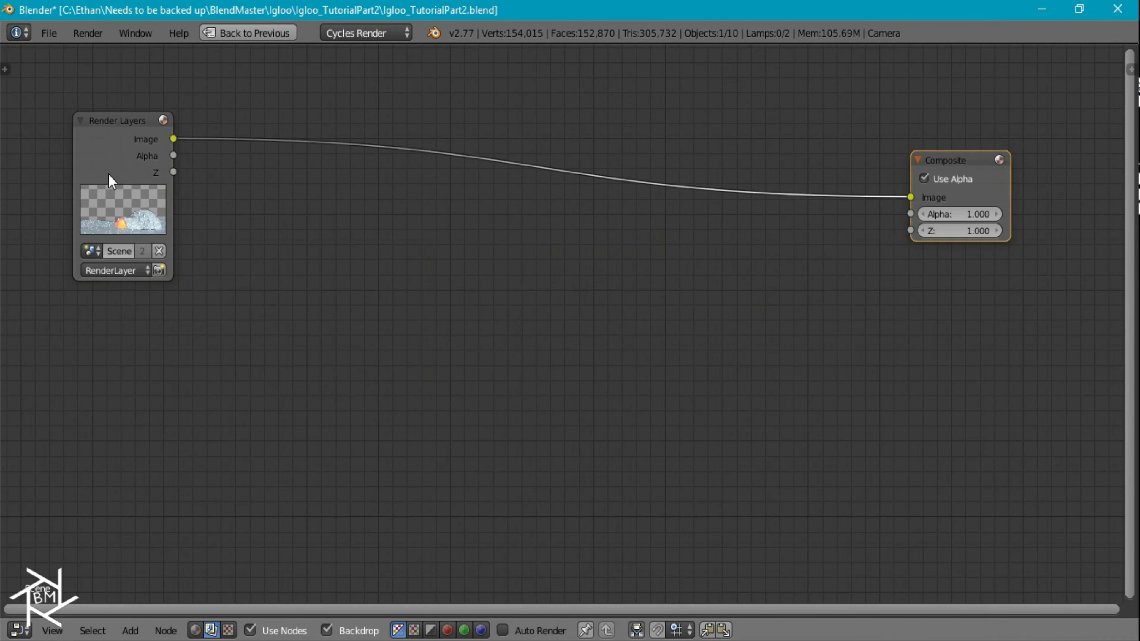
ctrl+shift+click(129, 146)
drag(293, 106, 1001, 332)
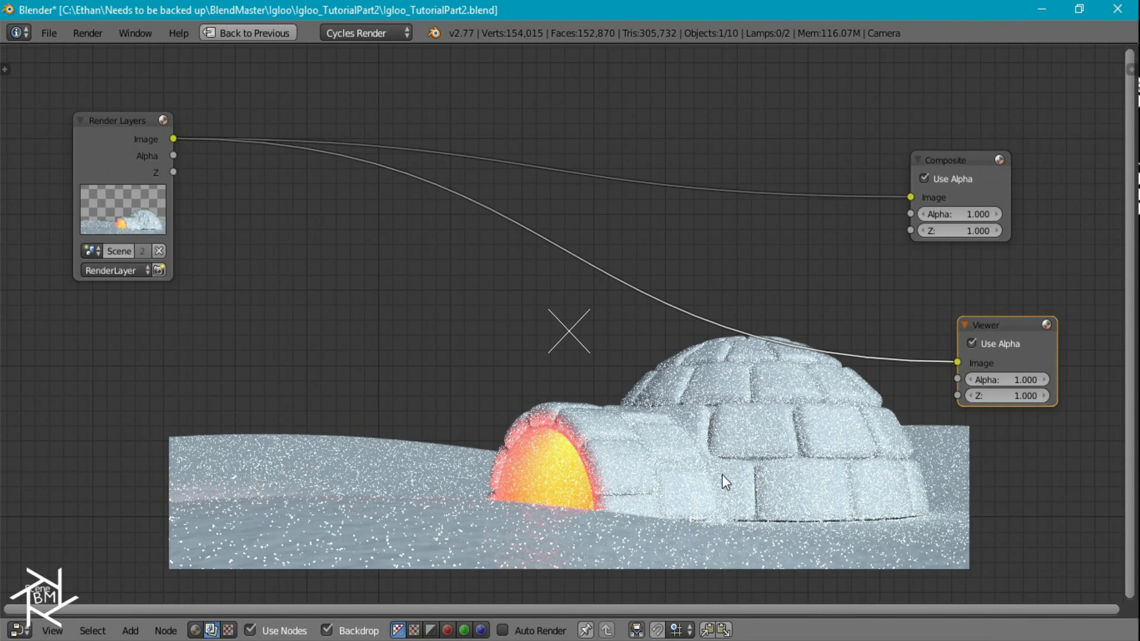
- Insert an Alpha Over node into the link between Render Layers and Viewer, placing it right beside Render Layers
scroll(722, 476, up, 2)
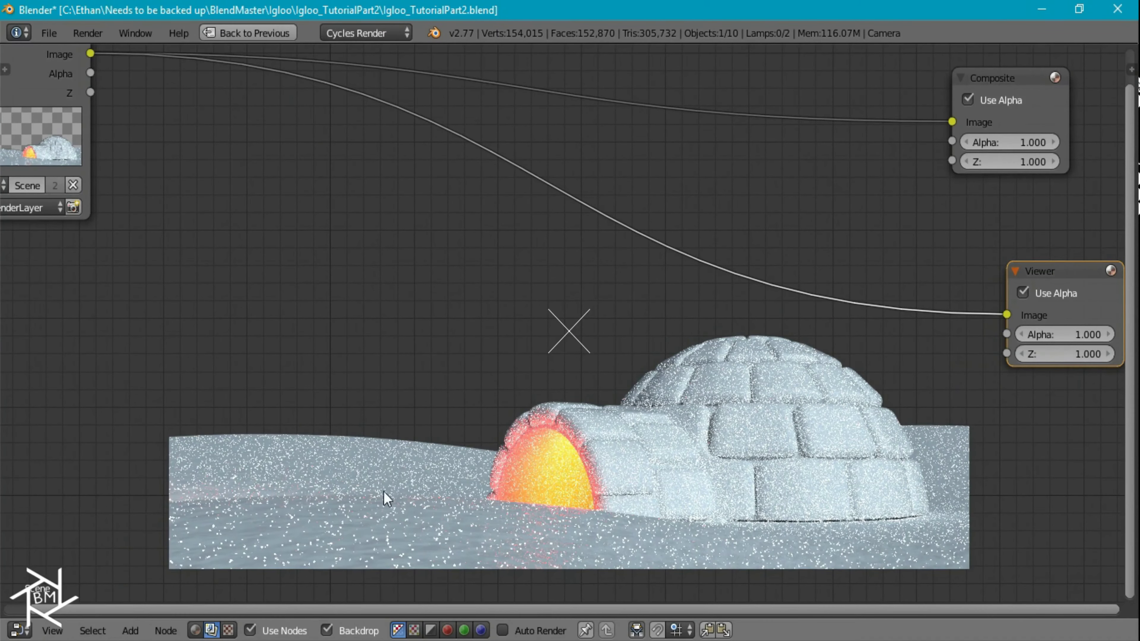
scroll(384, 395, down, 1)
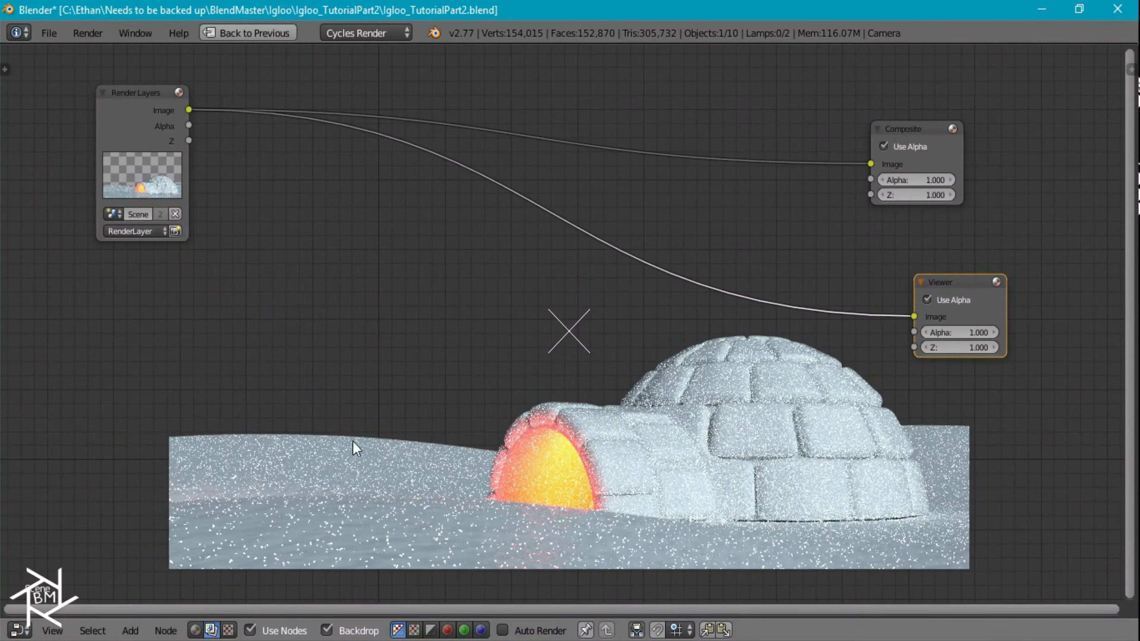
scroll(379, 421, down, 2)
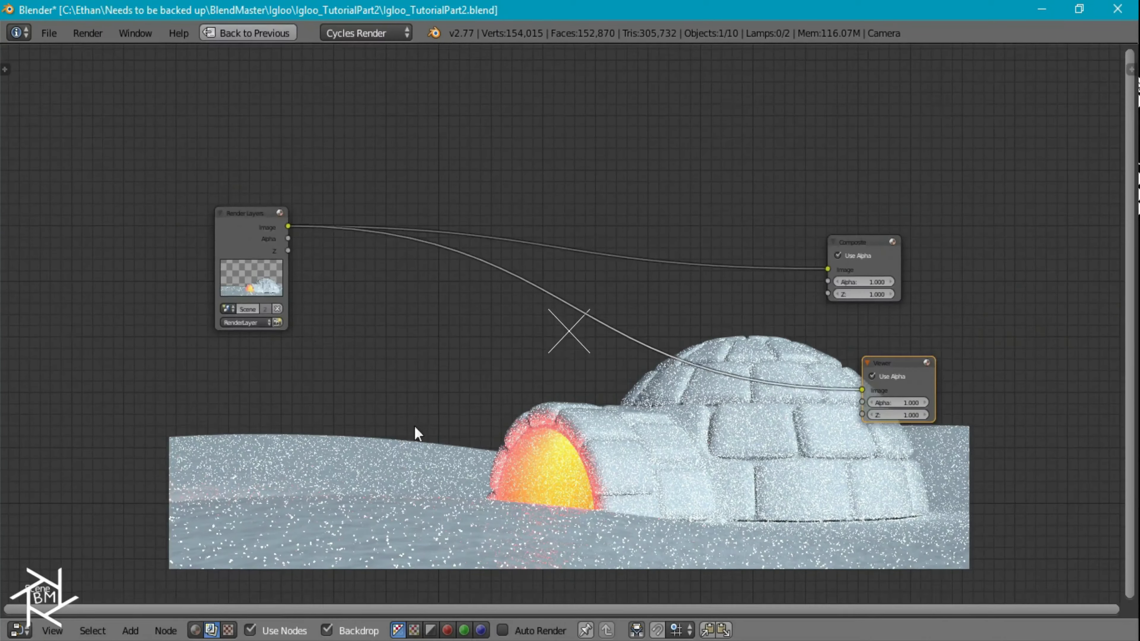
key(shift+a)
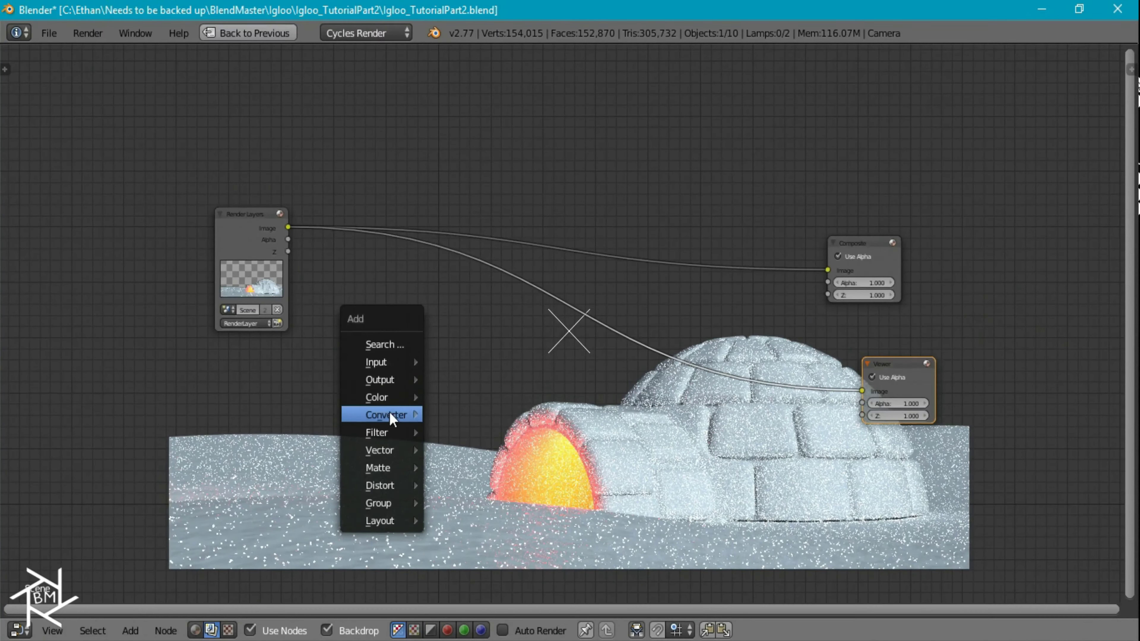
mouse_move(389, 395)
click(505, 209)
click(500, 301)
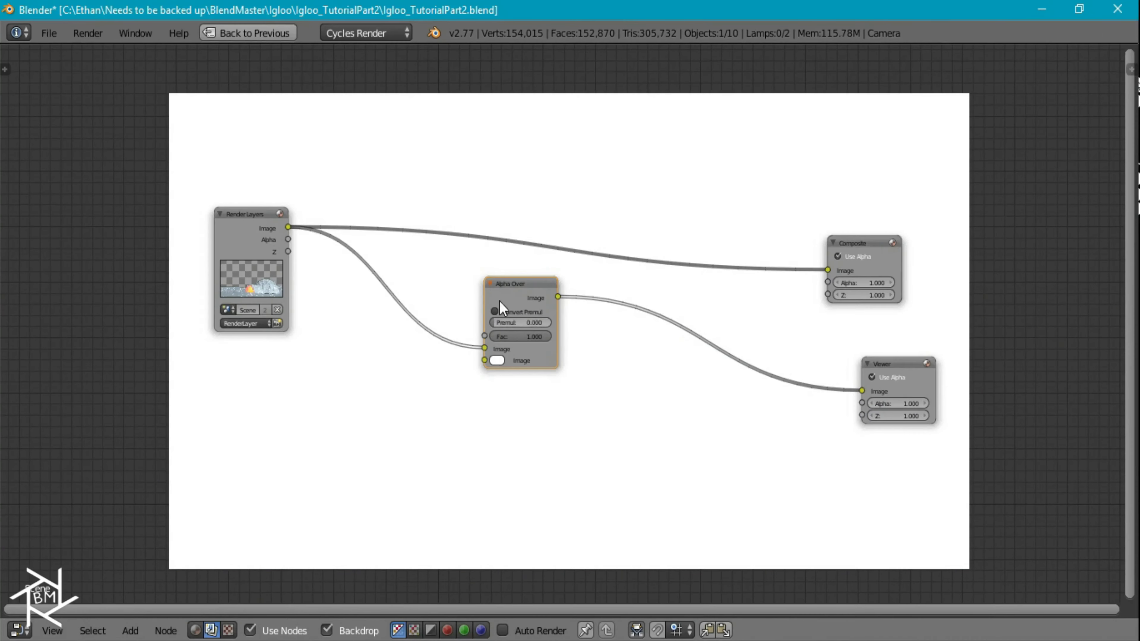
drag(499, 301, 341, 231)
- Add an Image input node below Render Layers and load NightSky.png into it
key(shift+a)
mouse_move(292, 331)
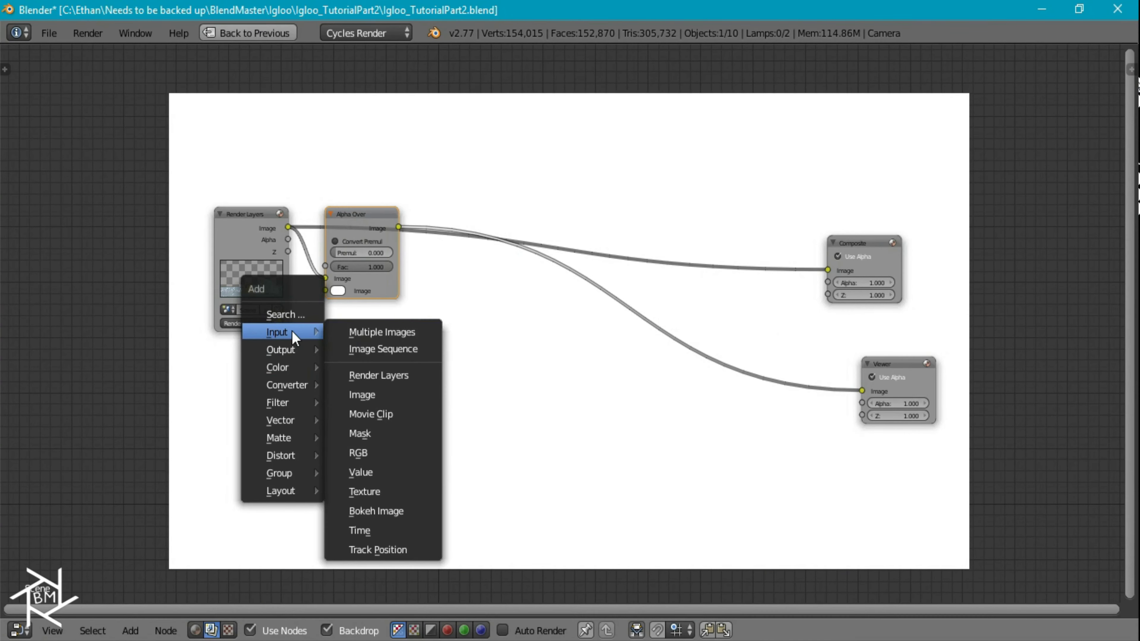
click(362, 395)
click(255, 451)
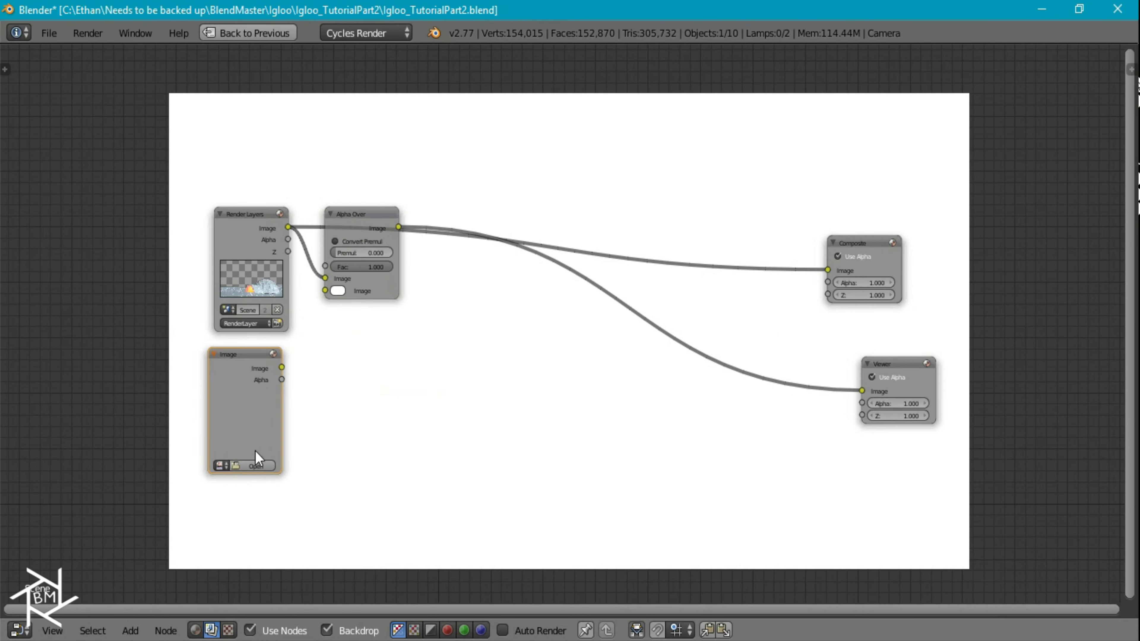
click(254, 466)
double_click(274, 191)
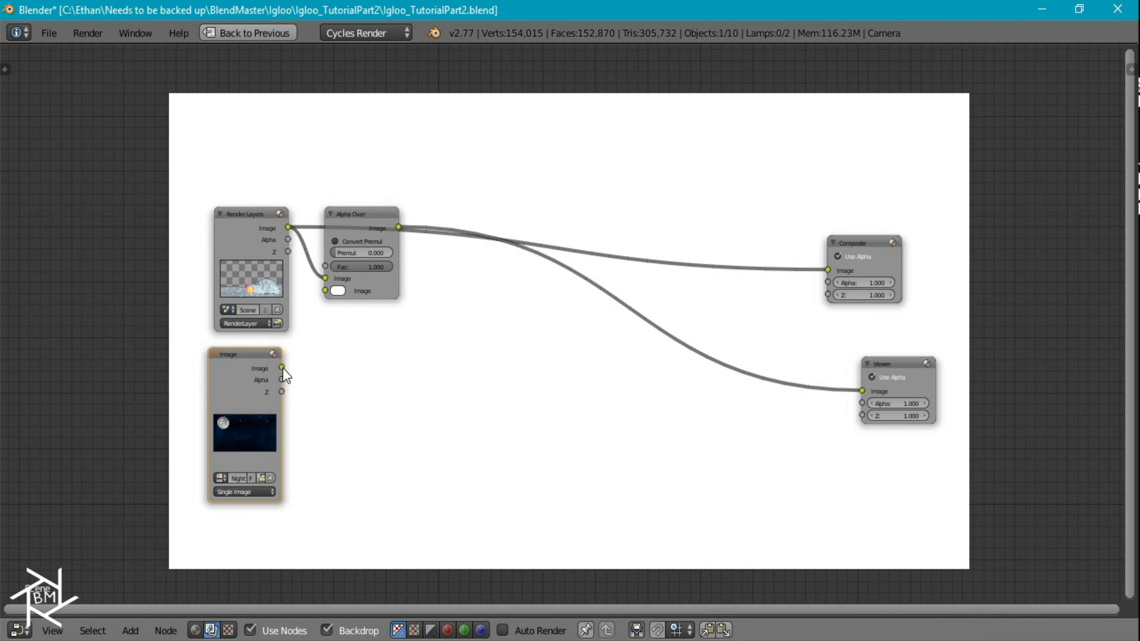
- Wire Alpha Over with the night sky as first image, the igloo render as second, and the render's alpha as Fac
drag(282, 367, 325, 291)
drag(367, 216, 424, 277)
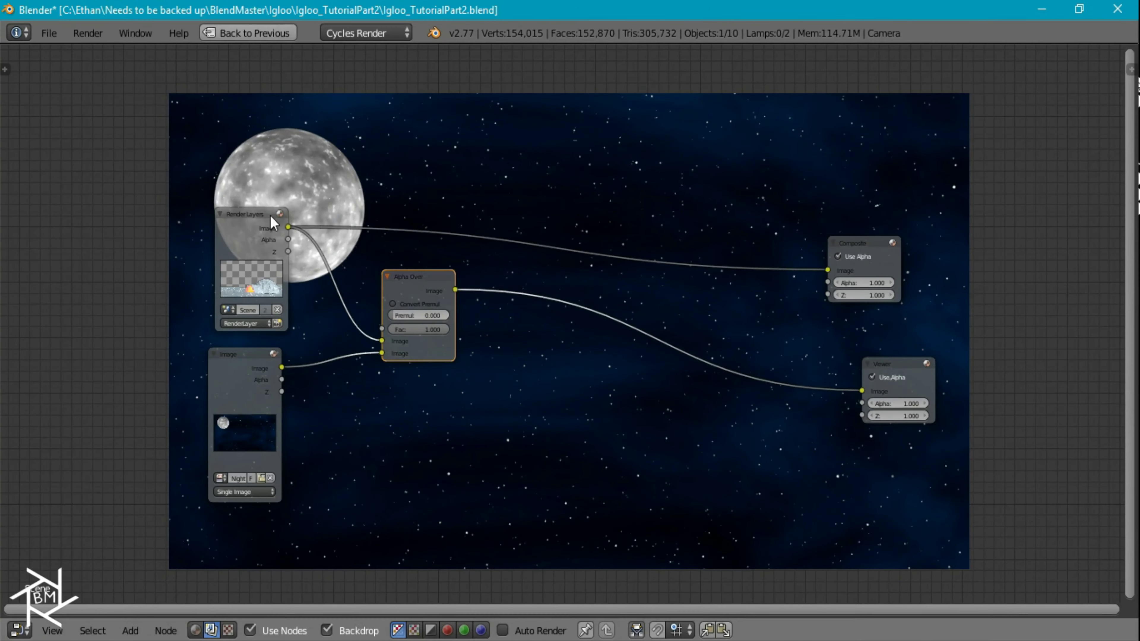
drag(288, 239, 383, 344)
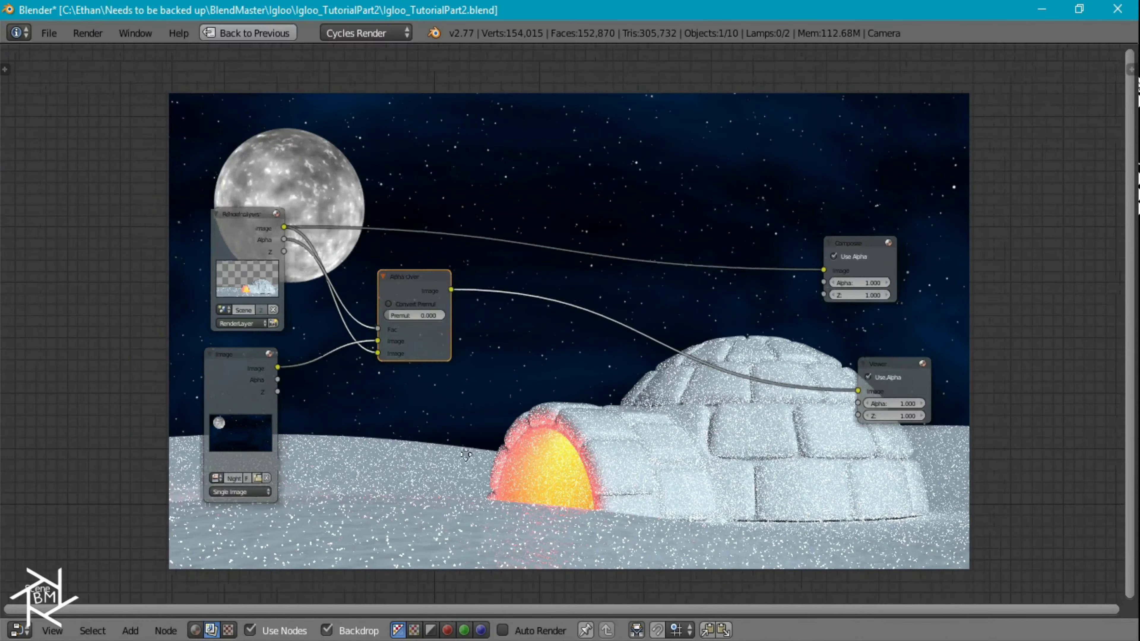
- Duplicate the night sky Image node and place the copy below the original
middle_drag(577, 442, 299, 211)
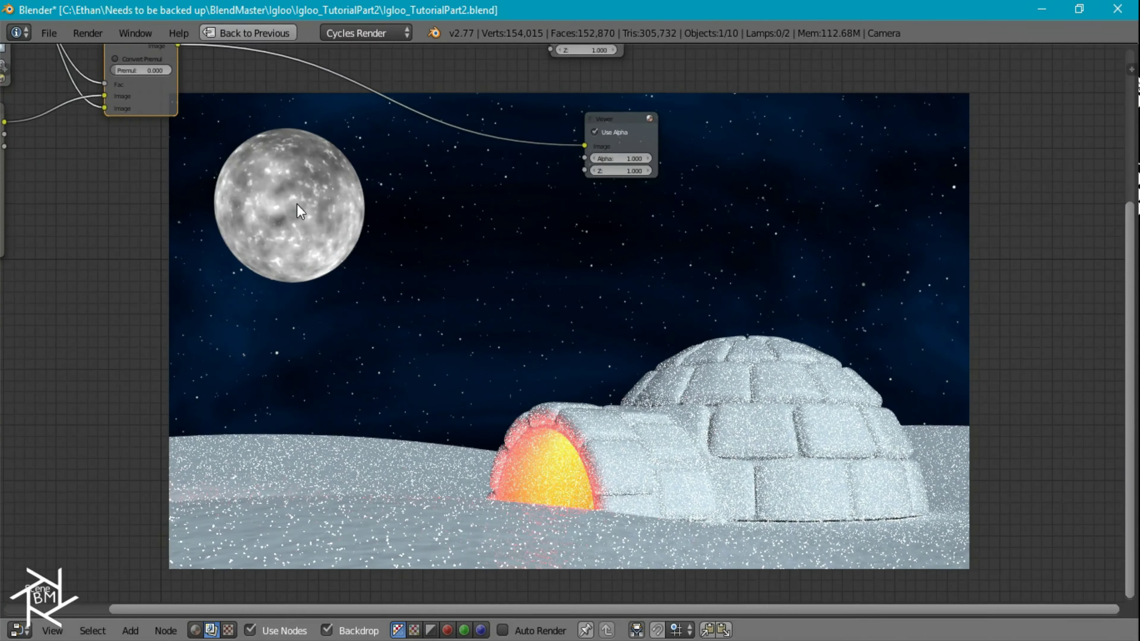
scroll(320, 272, down, 2)
scroll(476, 297, down, 2)
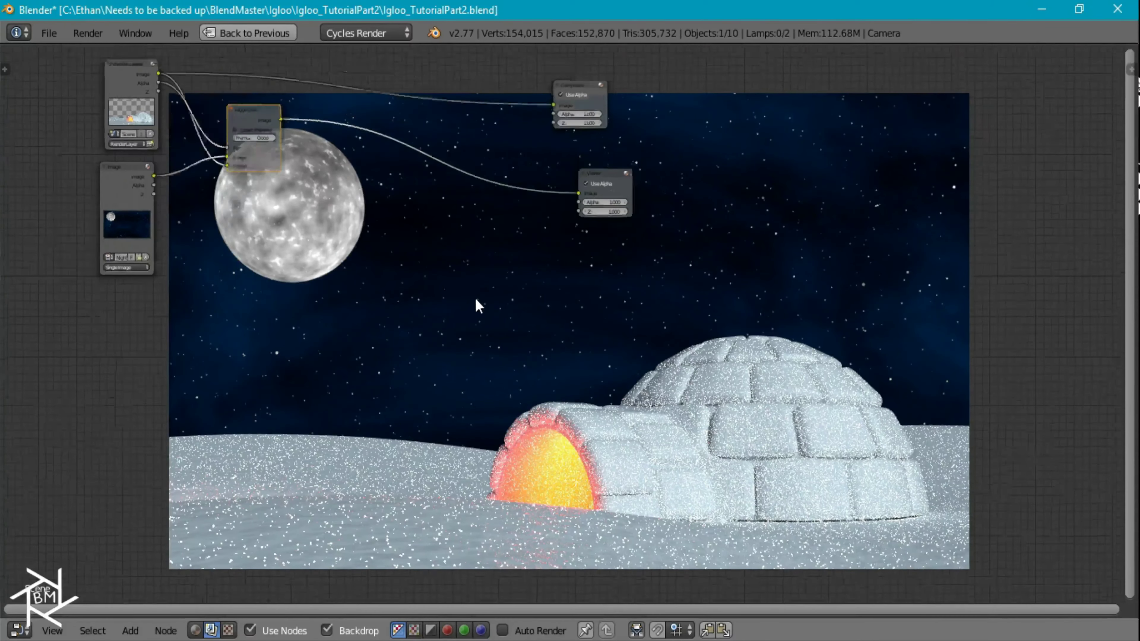
middle_drag(404, 262, 526, 429)
scroll(515, 425, up, 3)
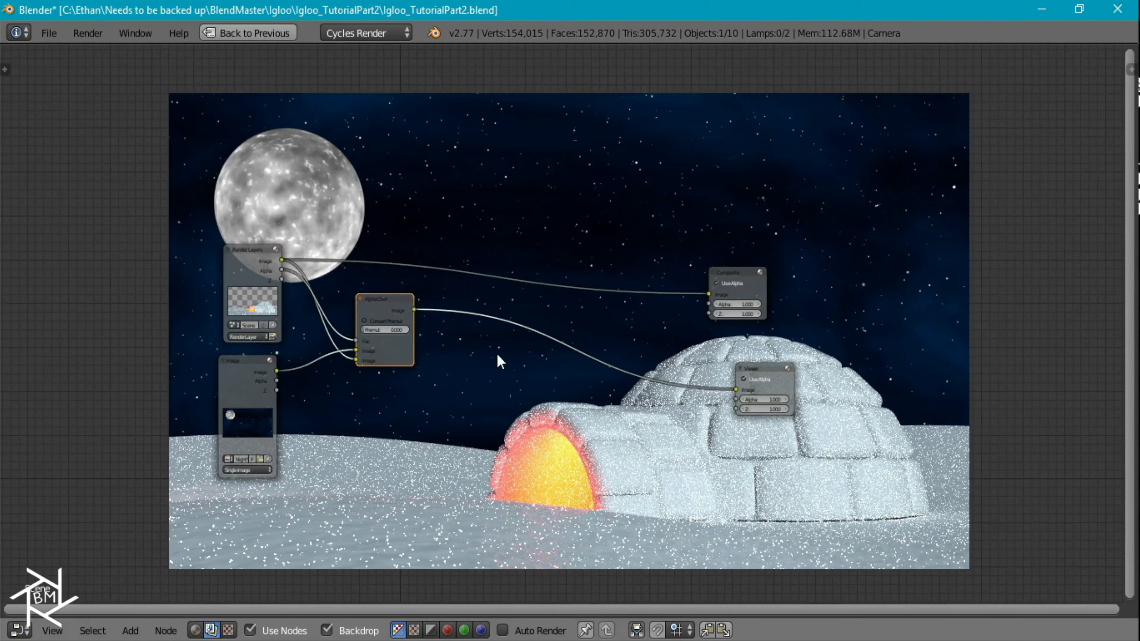
scroll(471, 385, up, 1)
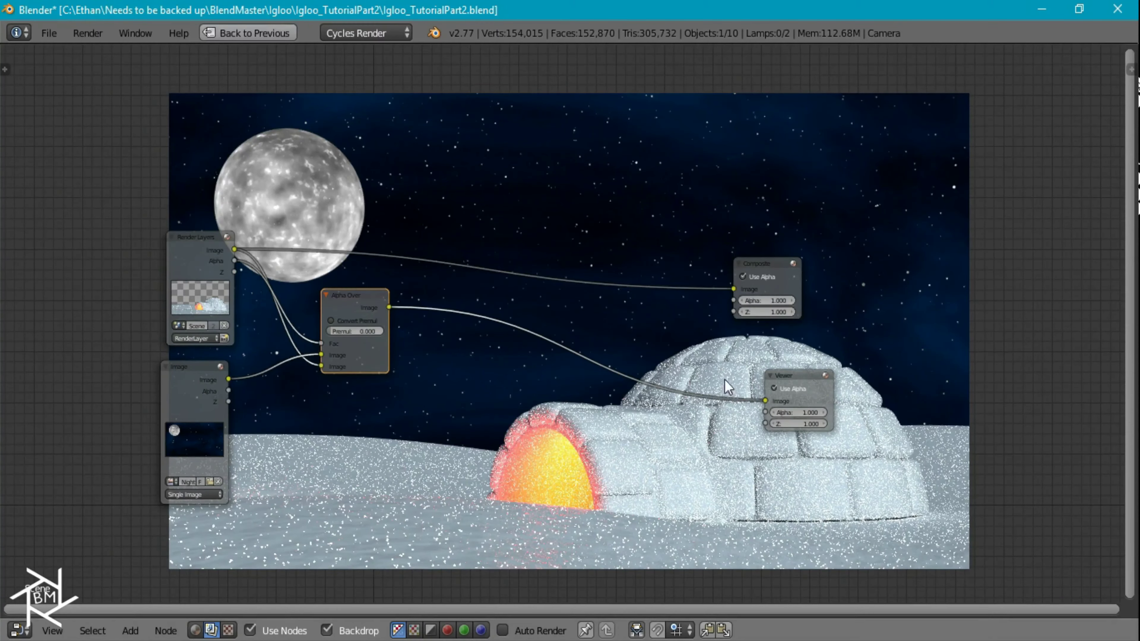
middle_drag(378, 420, 354, 352)
click(166, 339)
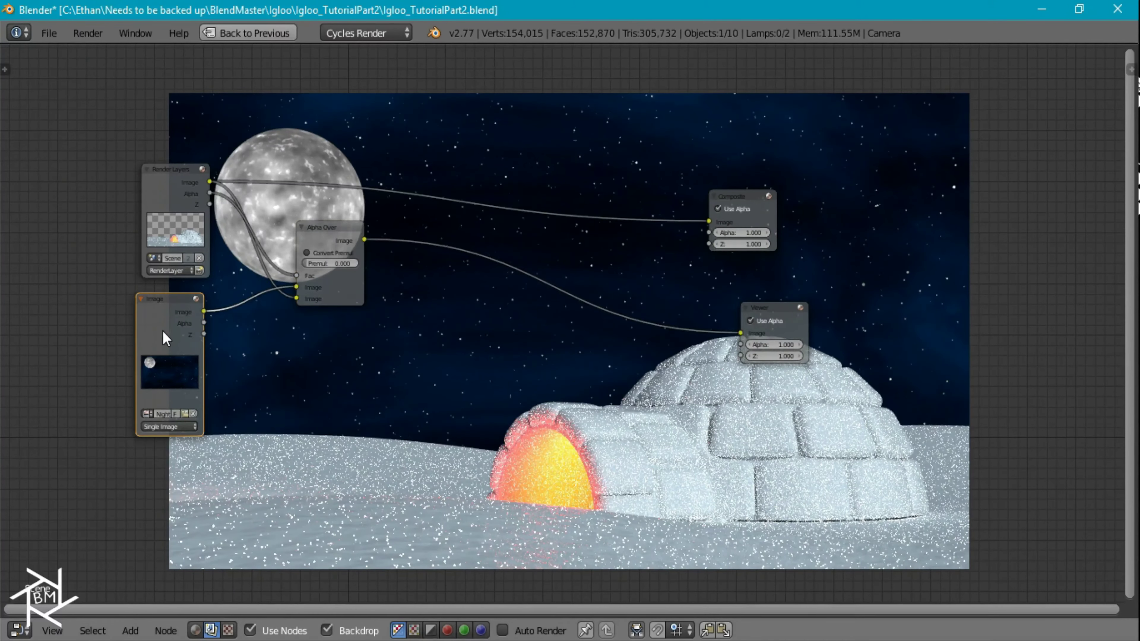
key(shift+d)
click(186, 566)
middle_drag(182, 583, 215, 527)
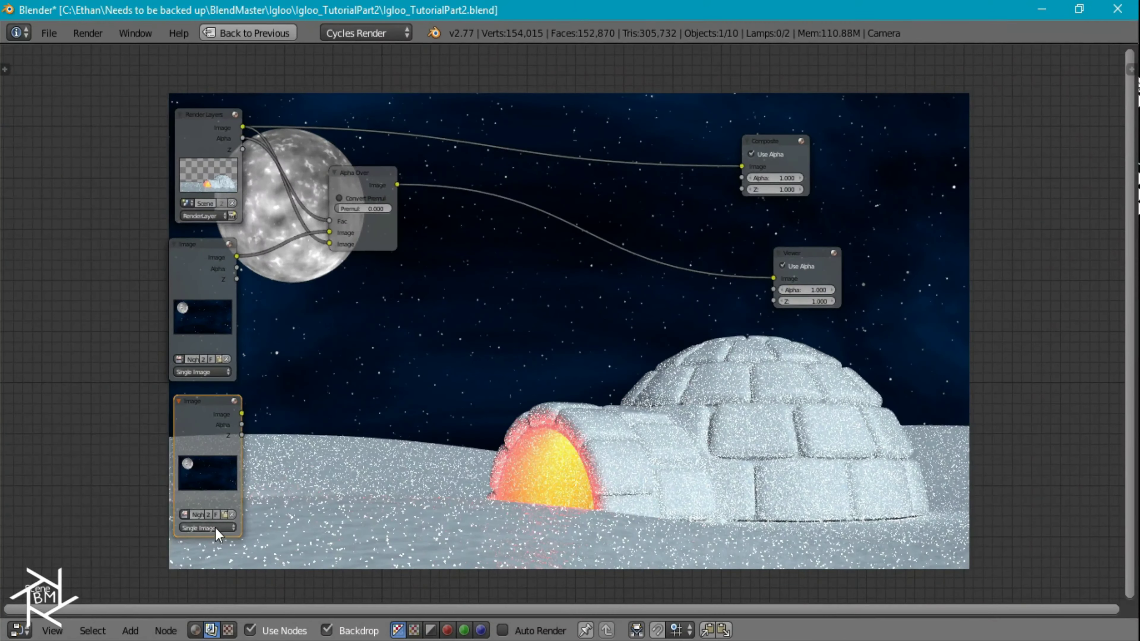
- Load FakeSnow.png into the duplicated Image node and preview it through the Viewer
click(223, 514)
click(256, 139)
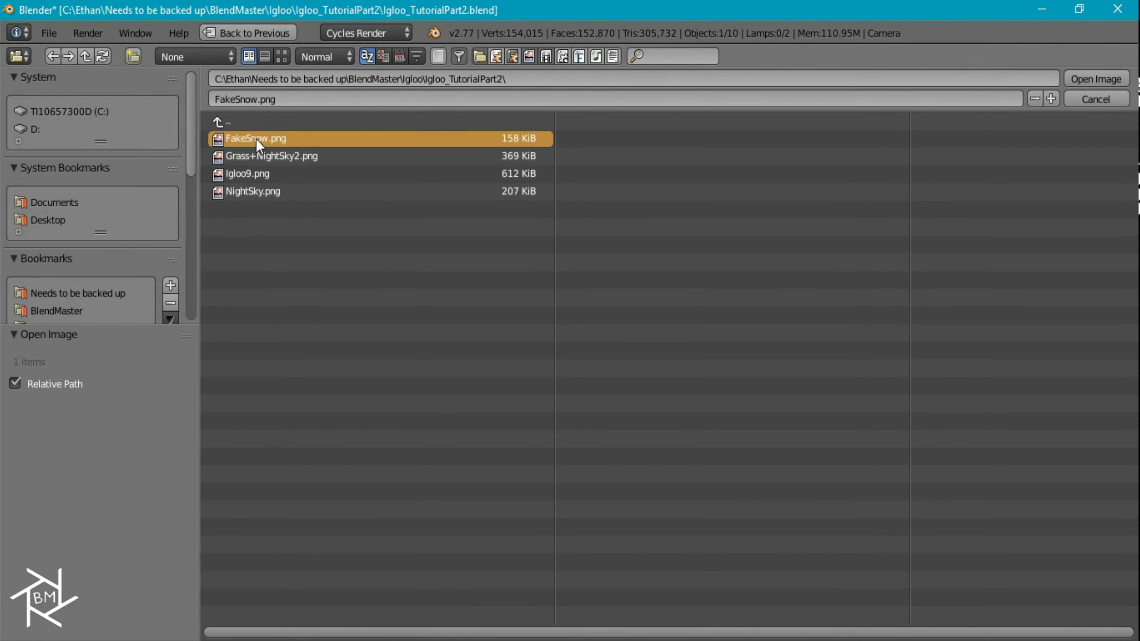
double_click(256, 139)
ctrl+shift+click(183, 435)
- Insert a Blur node between the fake snow image and the Viewer and set its filter type to Fast Gaussian
key(shift+a)
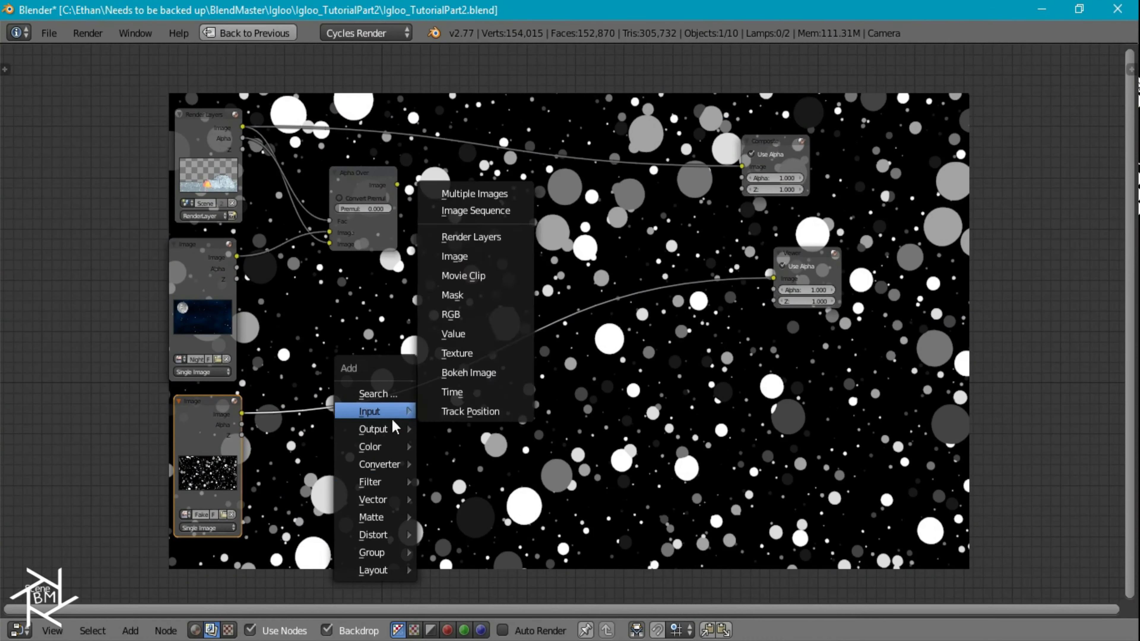
mouse_move(380, 478)
click(450, 249)
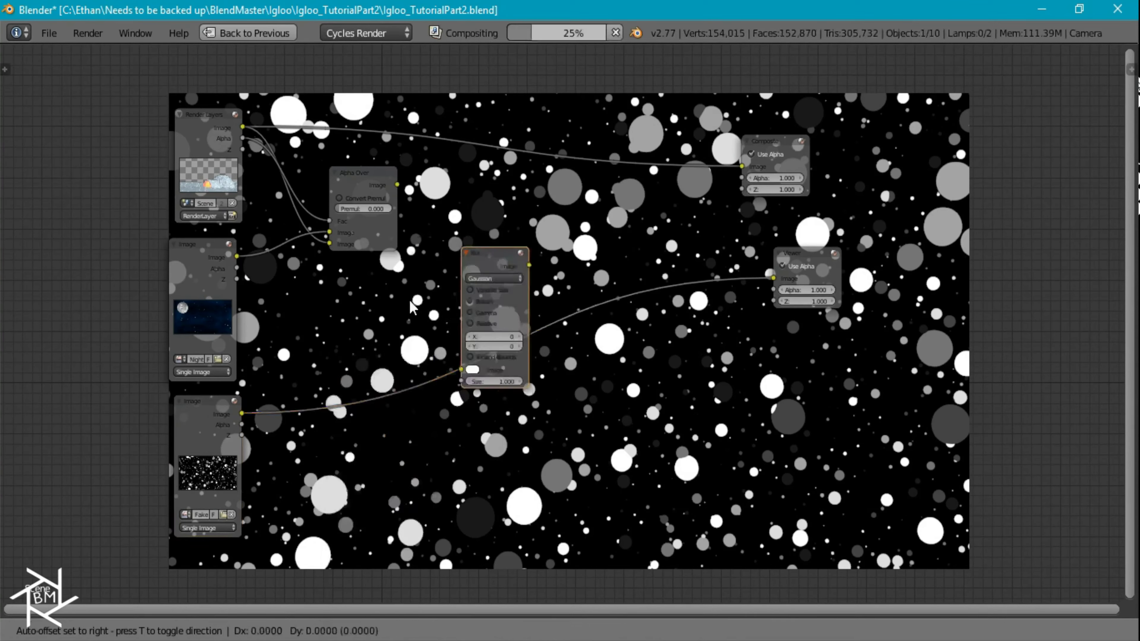
click(318, 414)
click(317, 410)
click(316, 353)
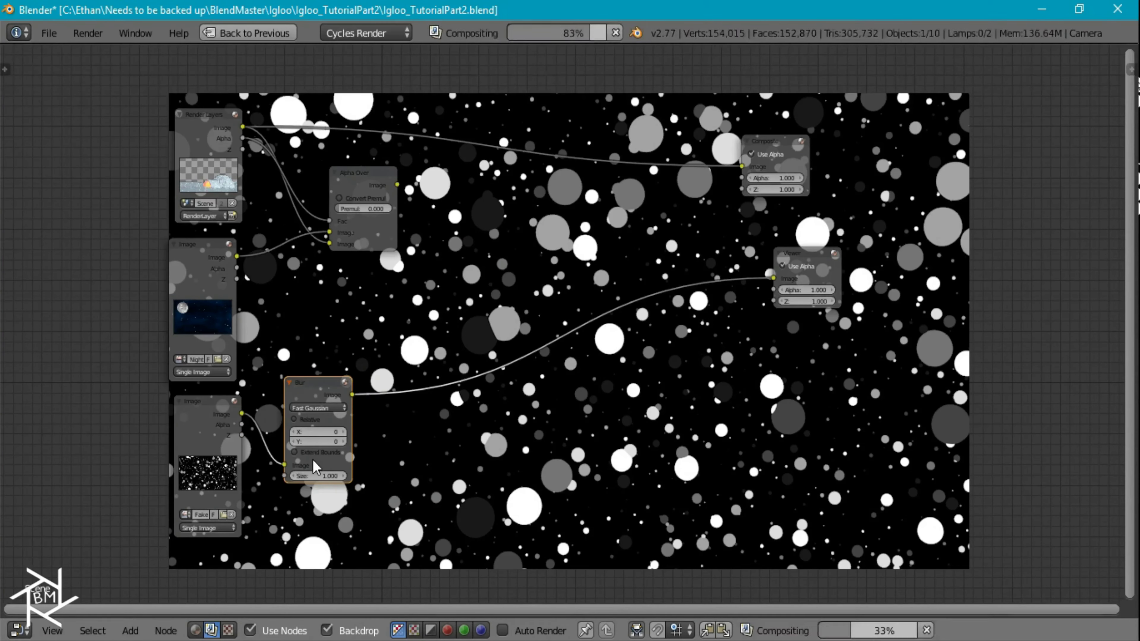
- Make the blur relative, with X and Y at 2% and Y aspect correction
click(310, 420)
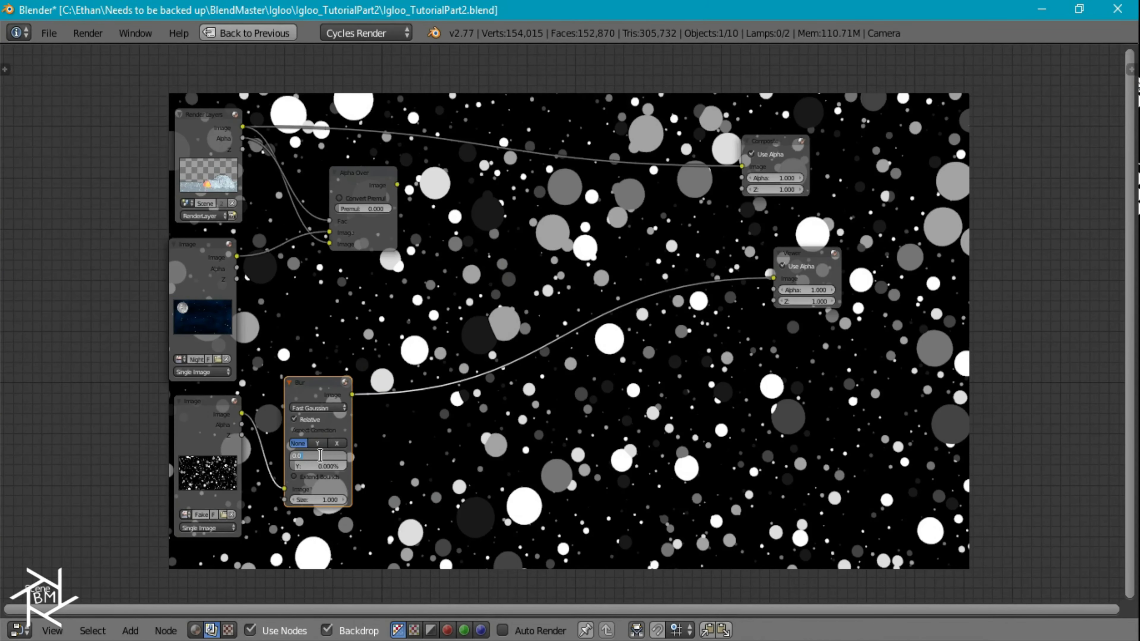
text(5)
key(Return)
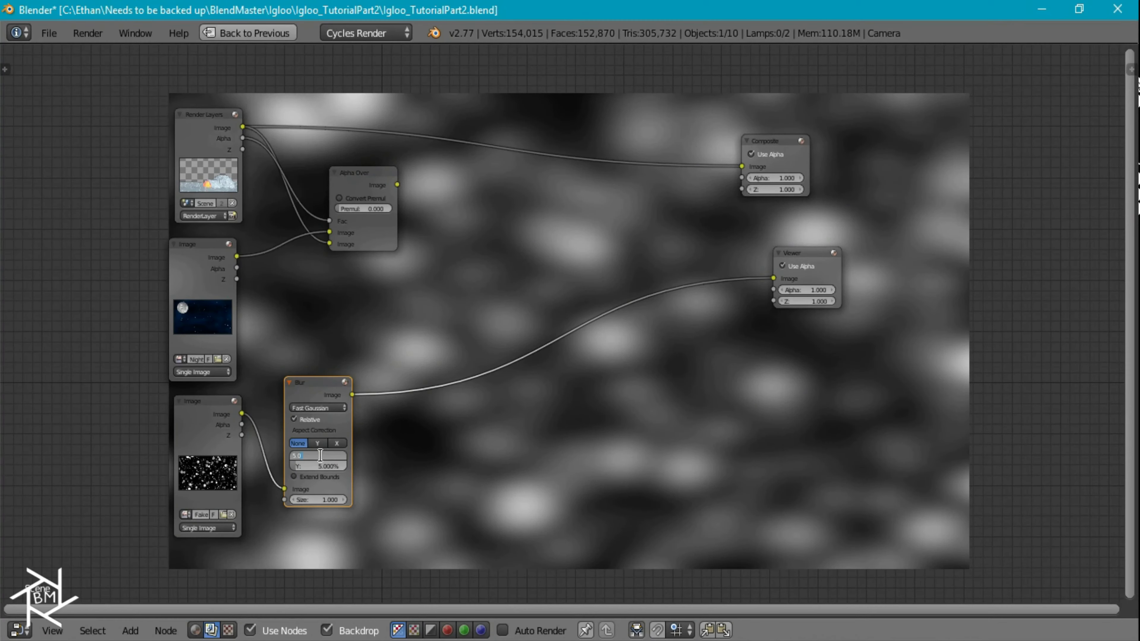
key(Return)
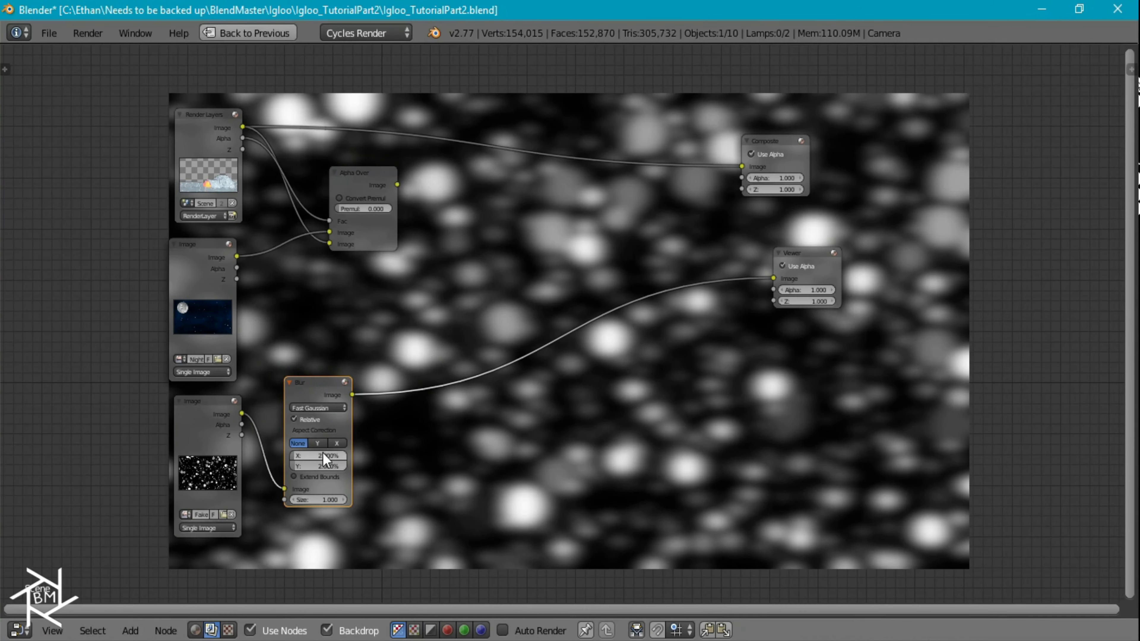
click(315, 444)
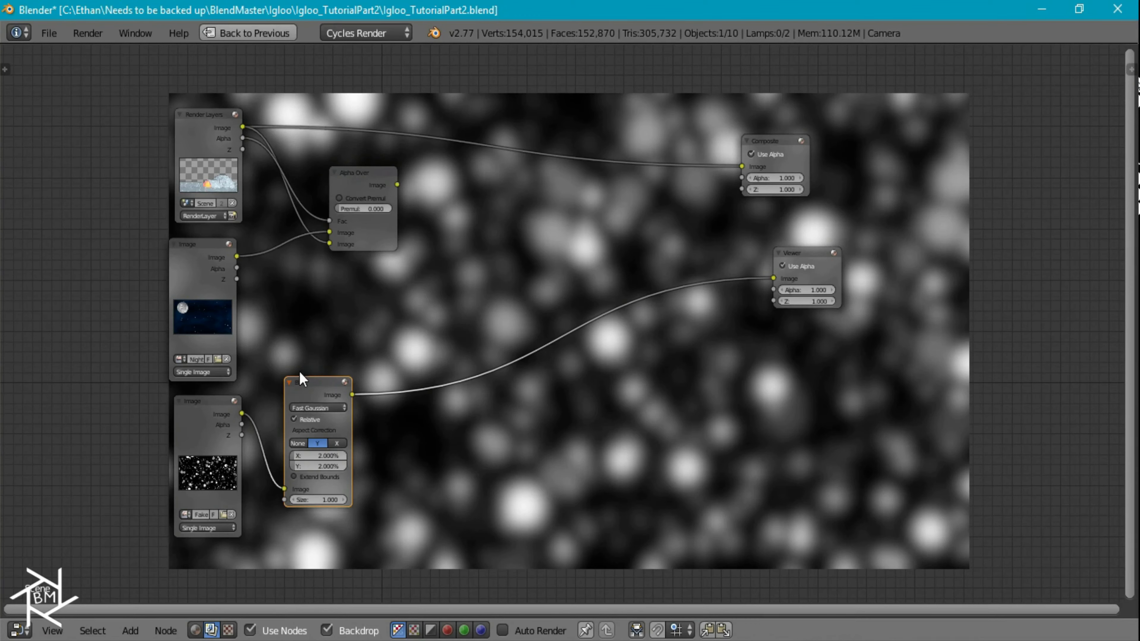
- Duplicate the Blur node below the first, feed it the fake snow image, and set its X and Y to 1%
click(338, 409)
middle_drag(400, 465, 417, 378)
key(shift+d)
click(419, 522)
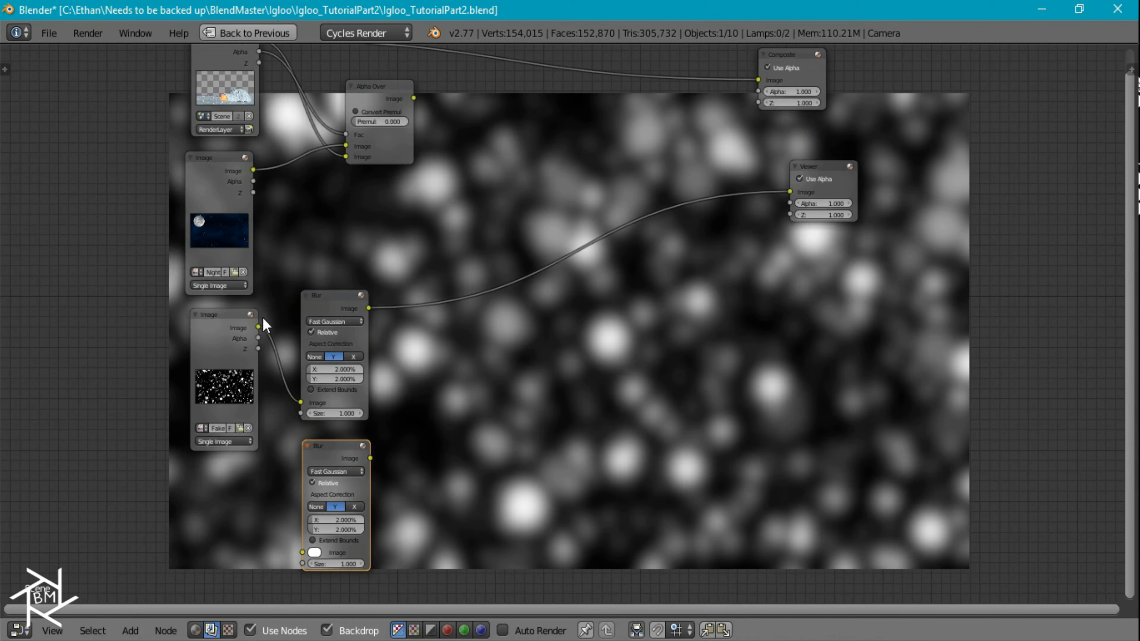
drag(258, 326, 302, 552)
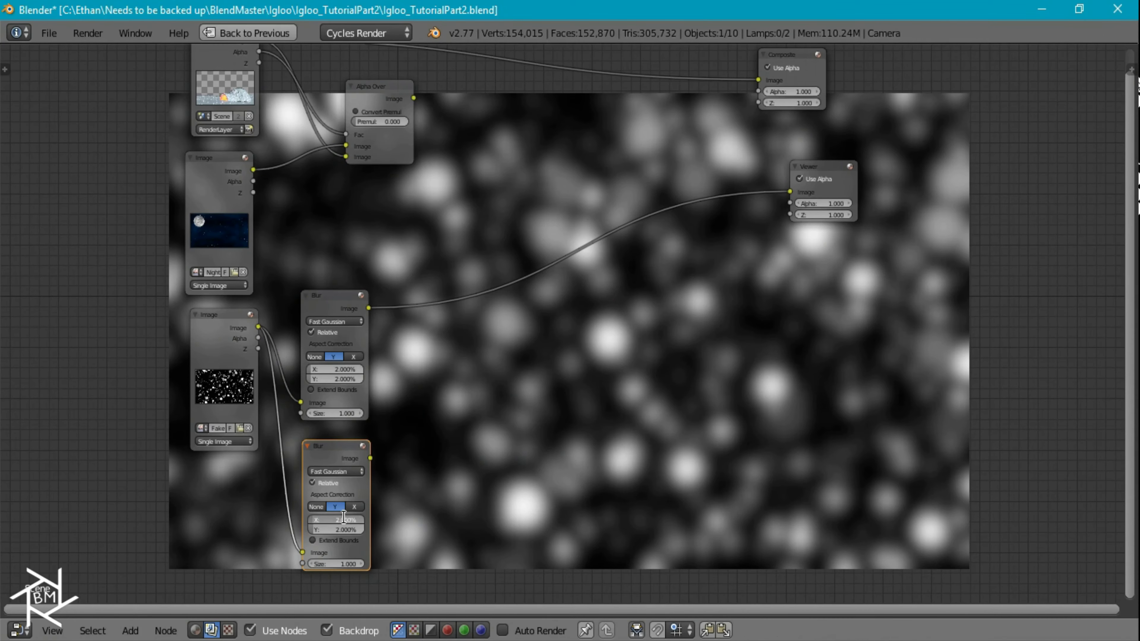
key(Tab)
text(1)
key(Return)
- Insert a Mix node after the first blur and connect the second blur to its second image input
key(shift+a)
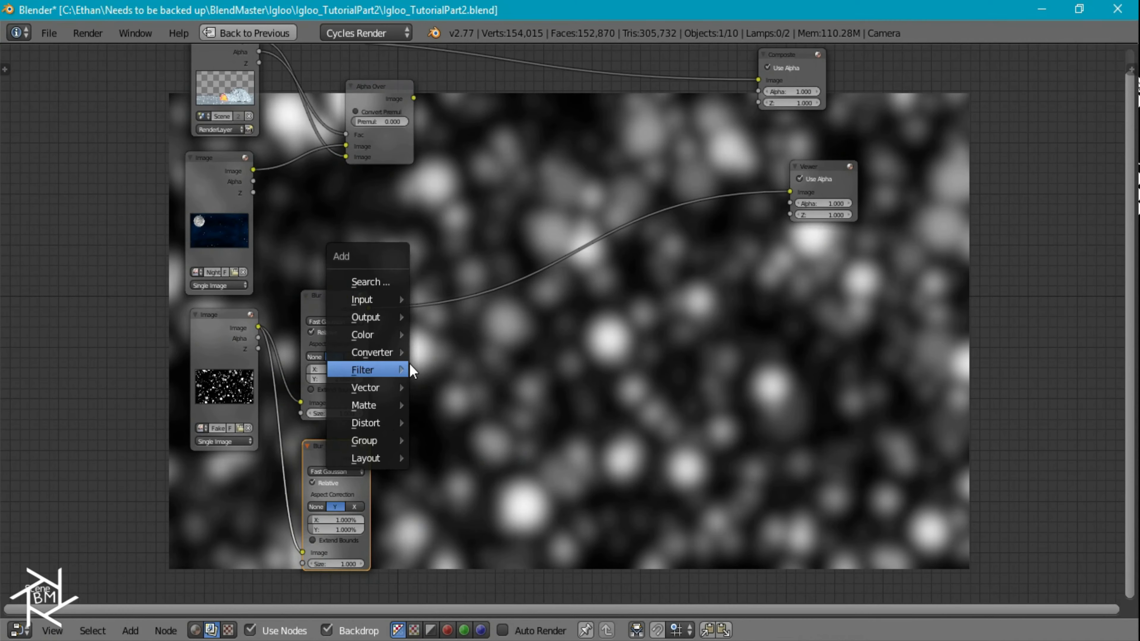
mouse_move(371, 336)
click(446, 337)
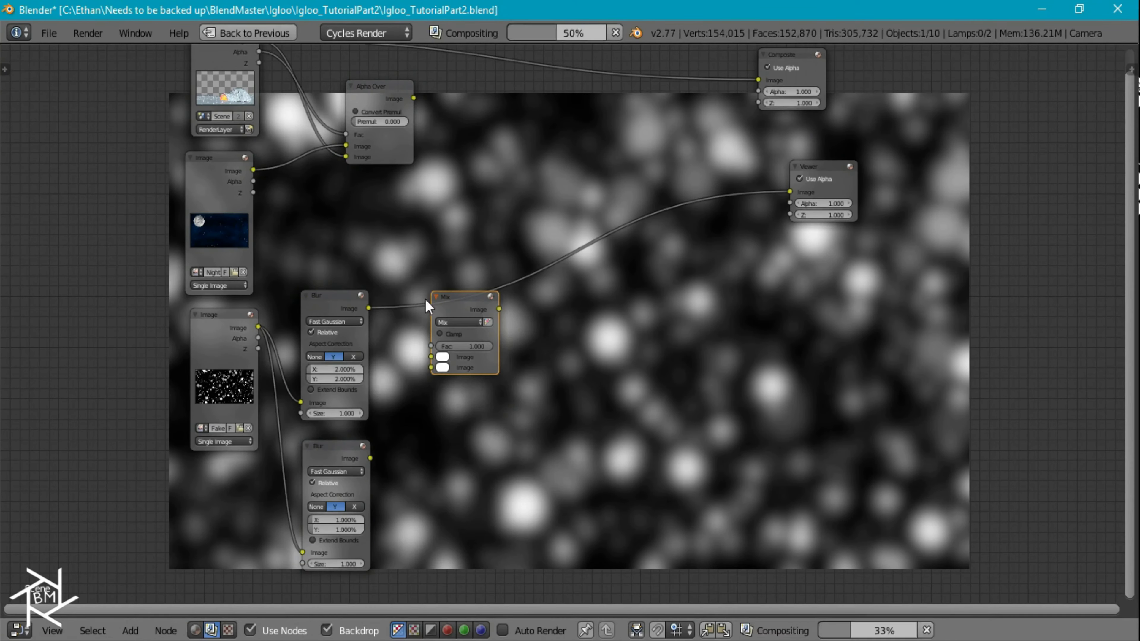
click(452, 351)
drag(430, 361, 369, 459)
- Set the node combining the two blurs to the Mix blend type with a factor of 0.5
click(457, 315)
click(462, 307)
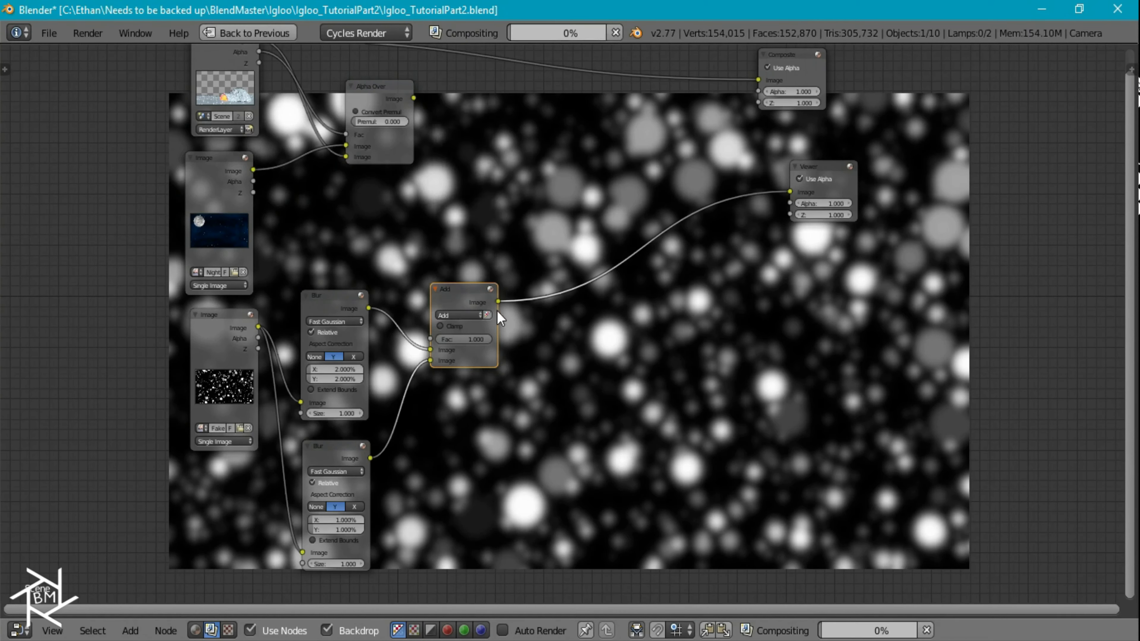
scroll(551, 390, up, 3)
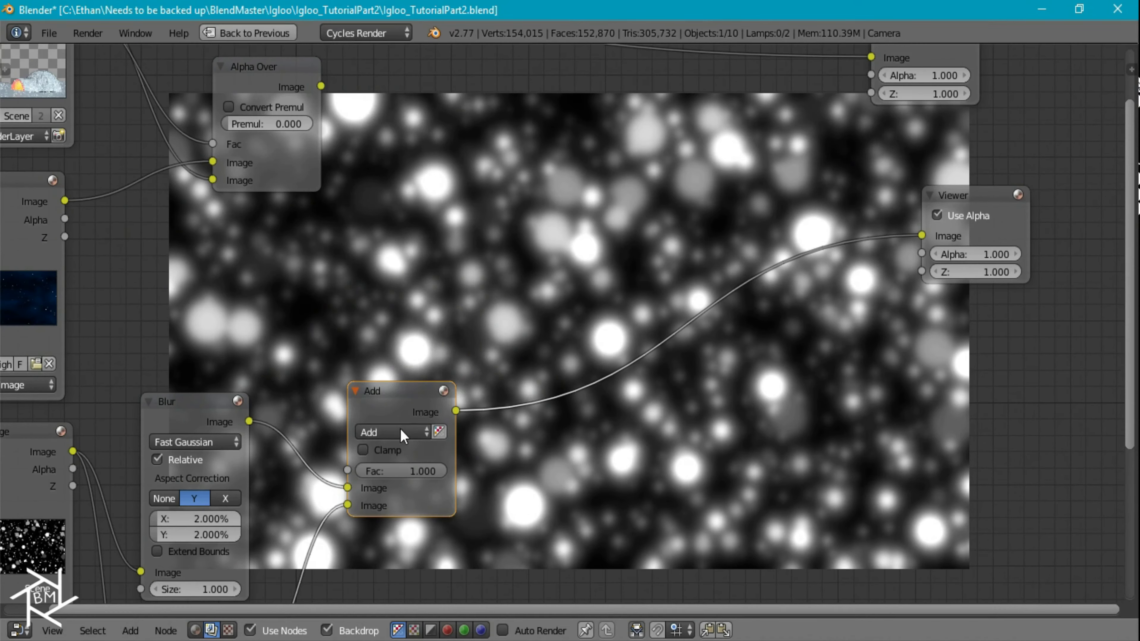
click(390, 432)
click(368, 413)
click(394, 469)
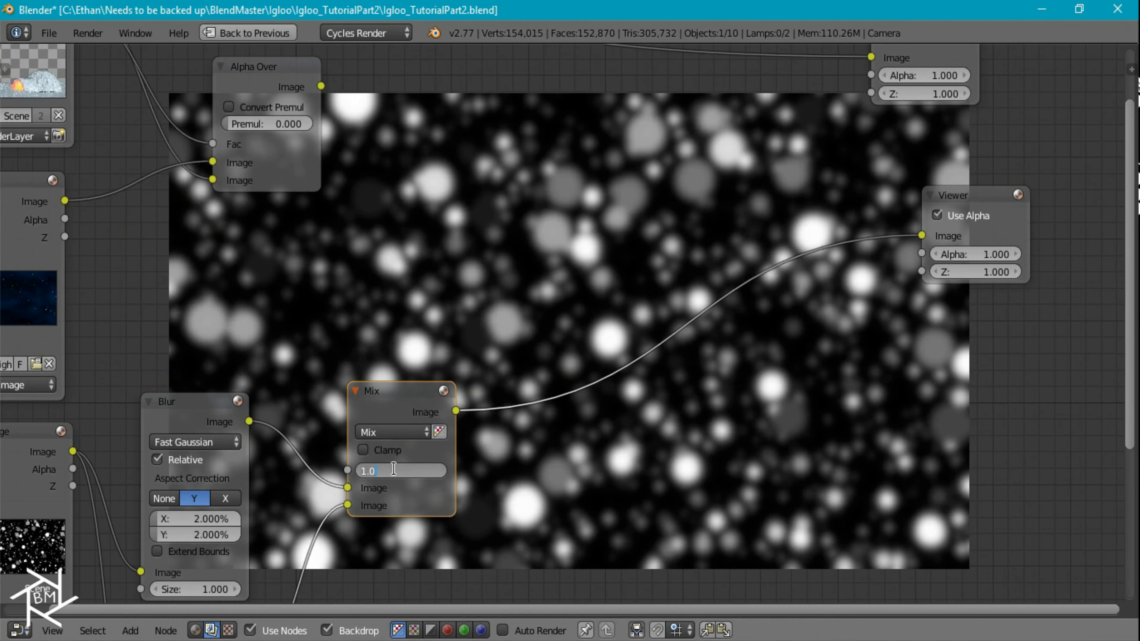
text(.5)
key(Return)
- Insert another Mix node between the blurred snow mix and the Viewer and connect the Alpha Over result to it
middle_drag(575, 360, 523, 472)
key(shift+a)
mouse_move(465, 392)
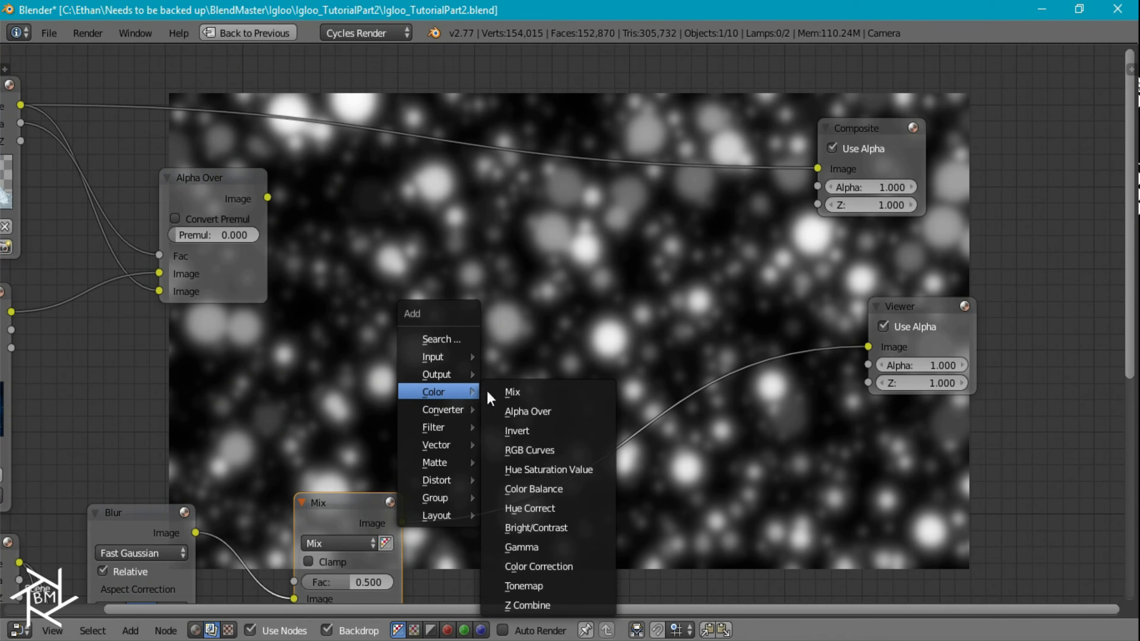
click(538, 387)
click(534, 400)
mouse_move(268, 197)
mouse_down()
mouse_move(545, 539)
mouse_move(540, 496)
mouse_move(361, 334)
mouse_move(254, 205)
mouse_move(267, 198)
mouse_up()
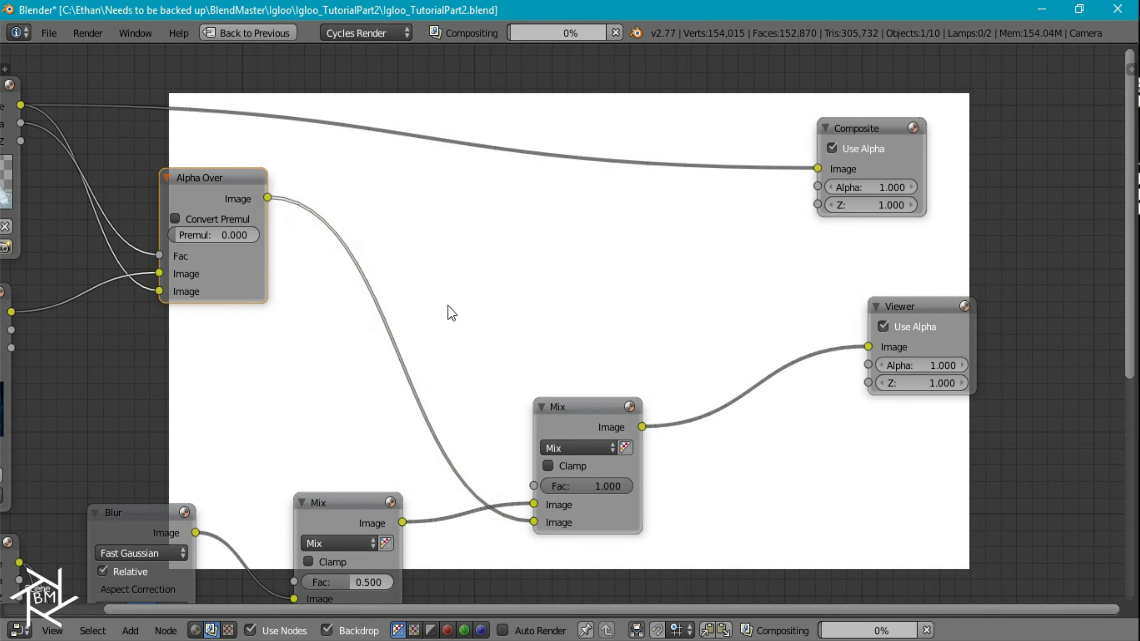
- Set the last Mix node to Add, swap its inputs so the Alpha Over result comes first, and set the factor to 0.5
click(582, 449)
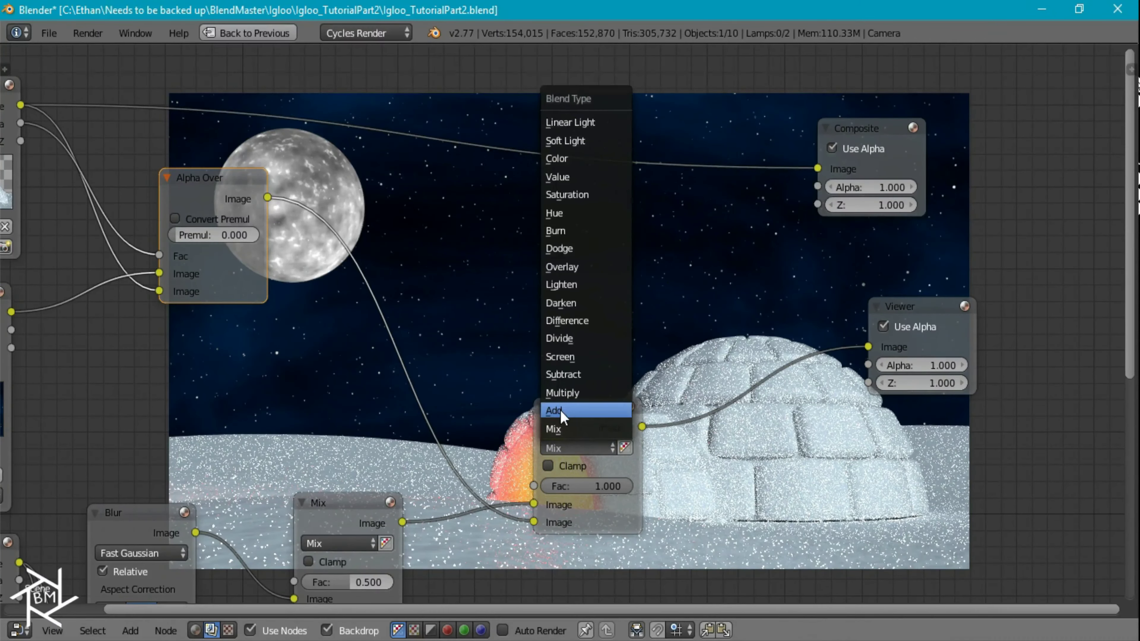
click(560, 410)
drag(603, 486, 535, 504)
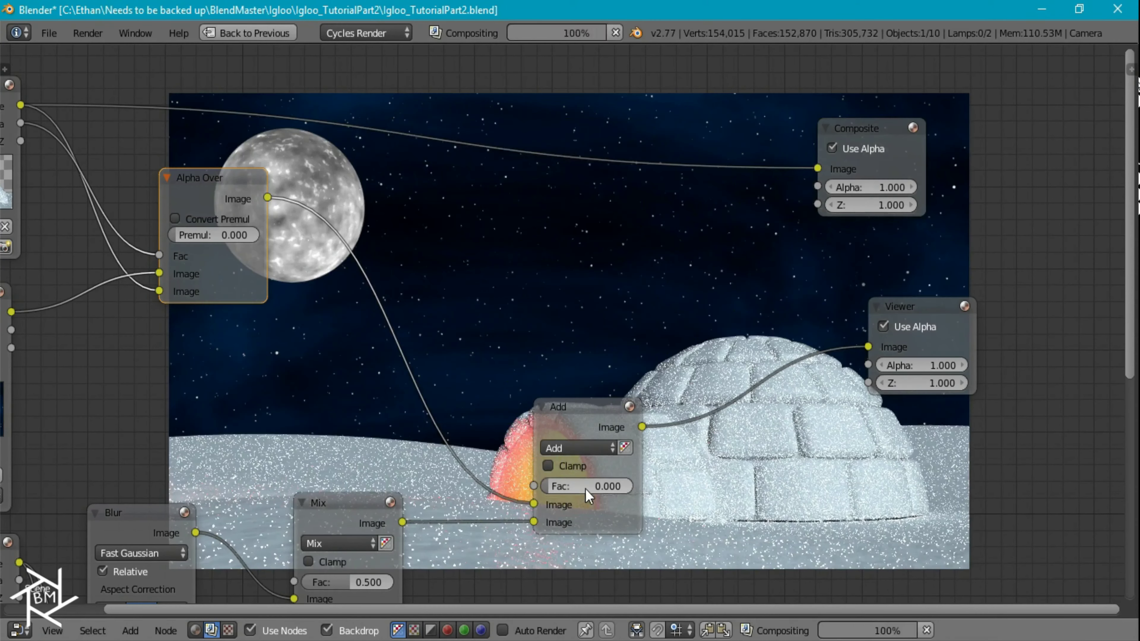
click(584, 488)
text(0.5)
key(Return)
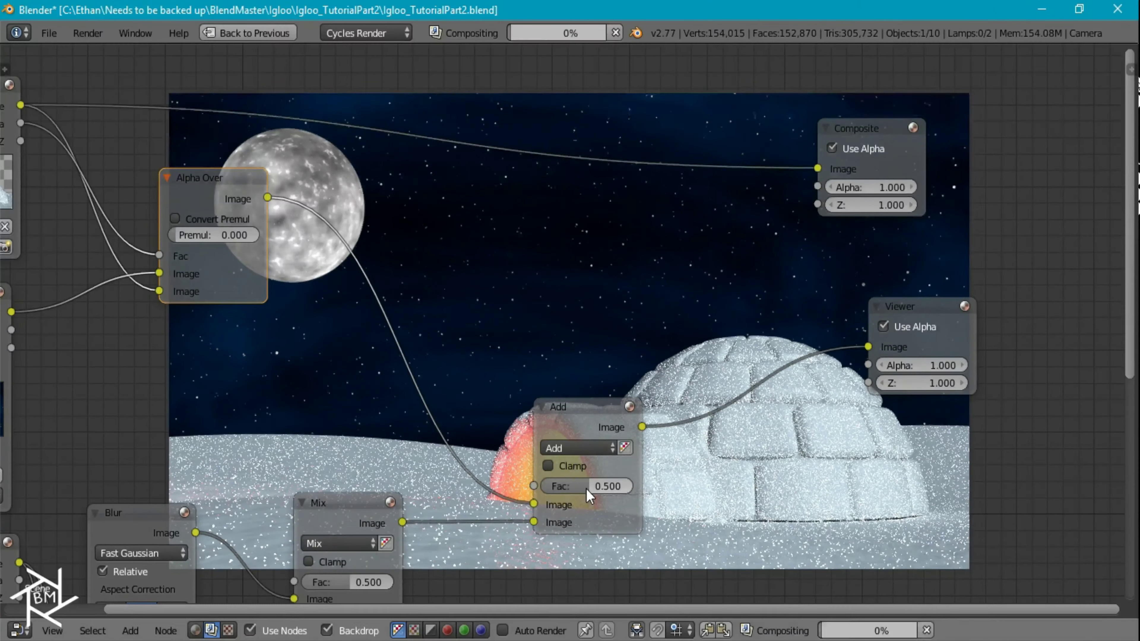
- Raise the factor of the Add node to 0.75
middle_drag(718, 397, 422, 381)
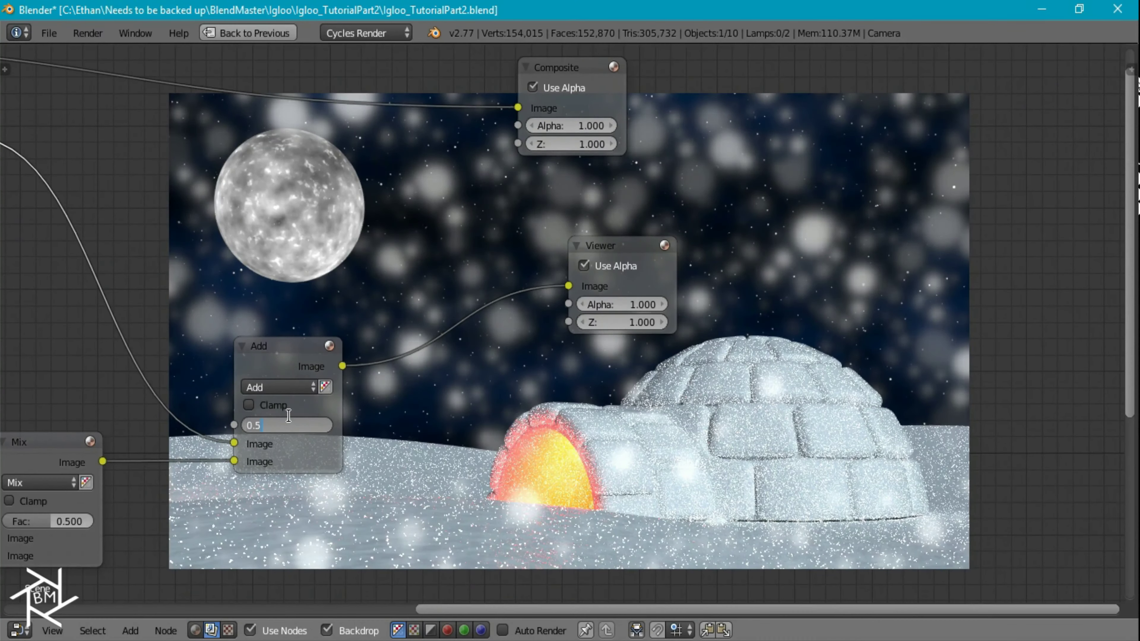
text(0.75)
key(Return)
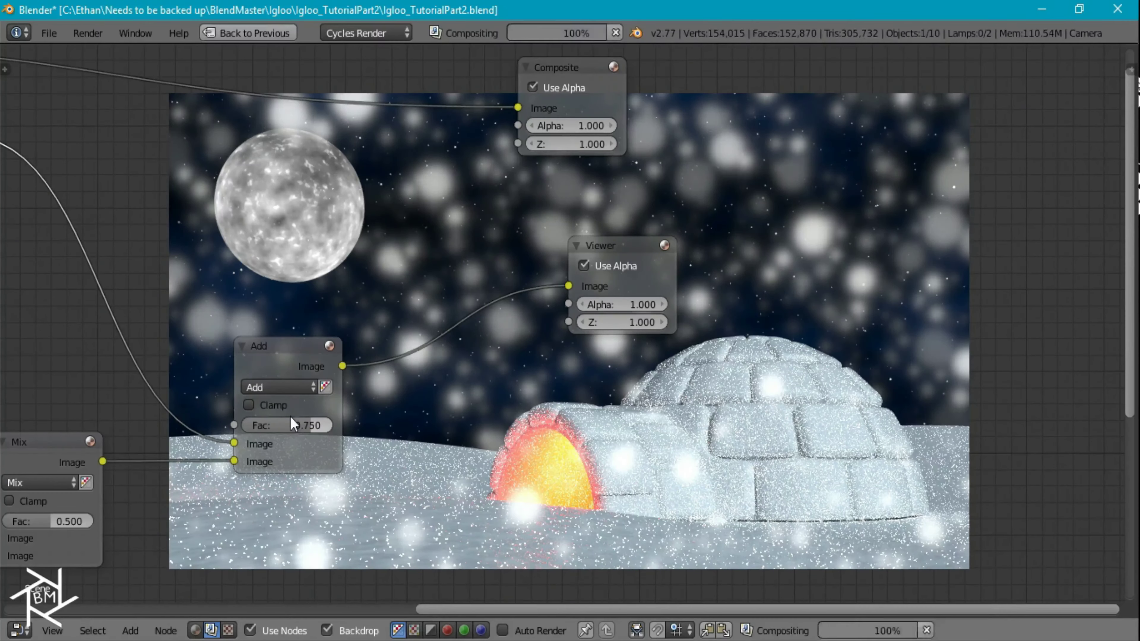
- Rearrange the Add and Viewer nodes to open a wide gap between them for further nodes
scroll(466, 369, down, 2)
middle_drag(467, 369, 459, 422)
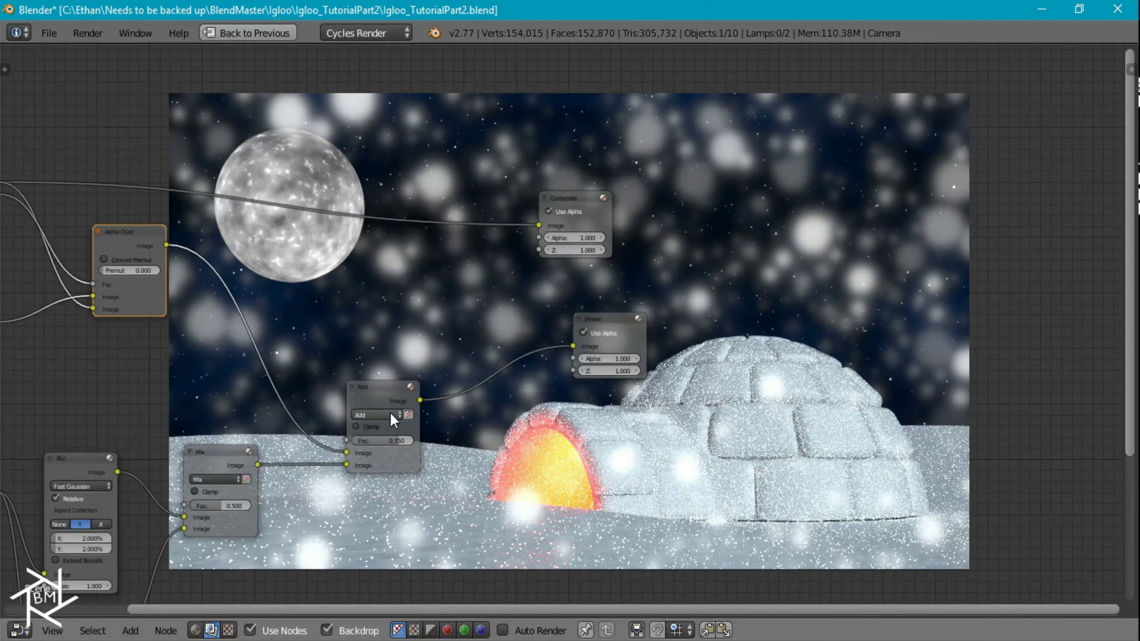
scroll(390, 413, down, 2)
drag(394, 420, 566, 430)
right_click(566, 430)
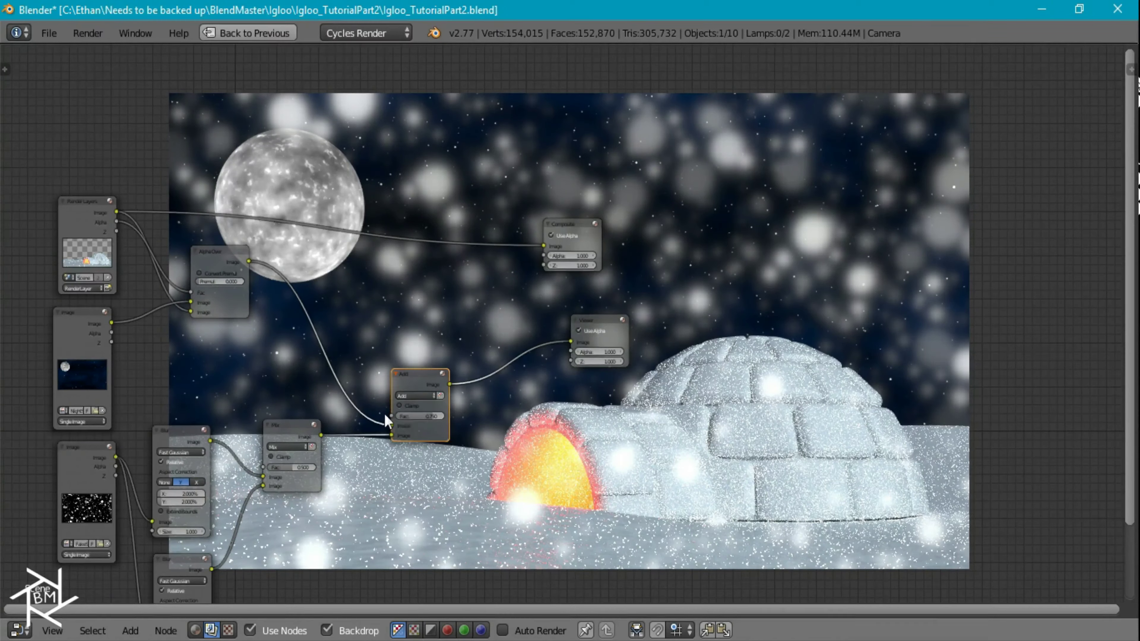
middle_drag(556, 411, 547, 494)
drag(371, 438, 333, 408)
click(557, 390)
drag(557, 390, 791, 408)
- Insert a Color Balance node between the Add and Viewer nodes and tint its lift, gamma and gain slightly toward light blue
key(shift+a)
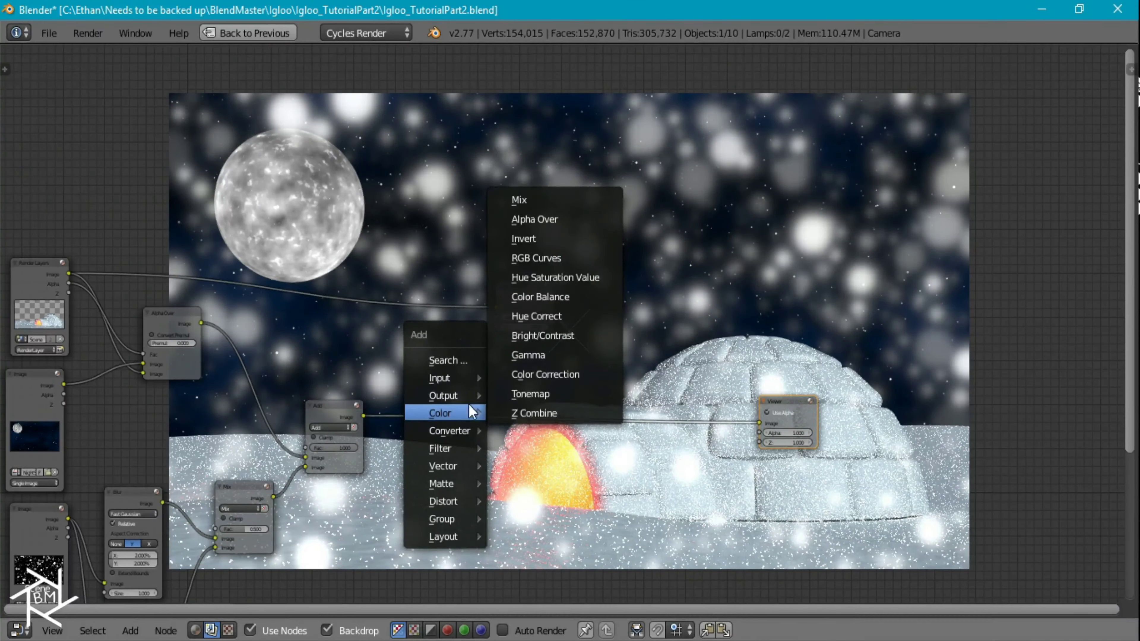
click(541, 297)
click(389, 410)
middle_drag(409, 469, 417, 289)
scroll(418, 290, up, 8)
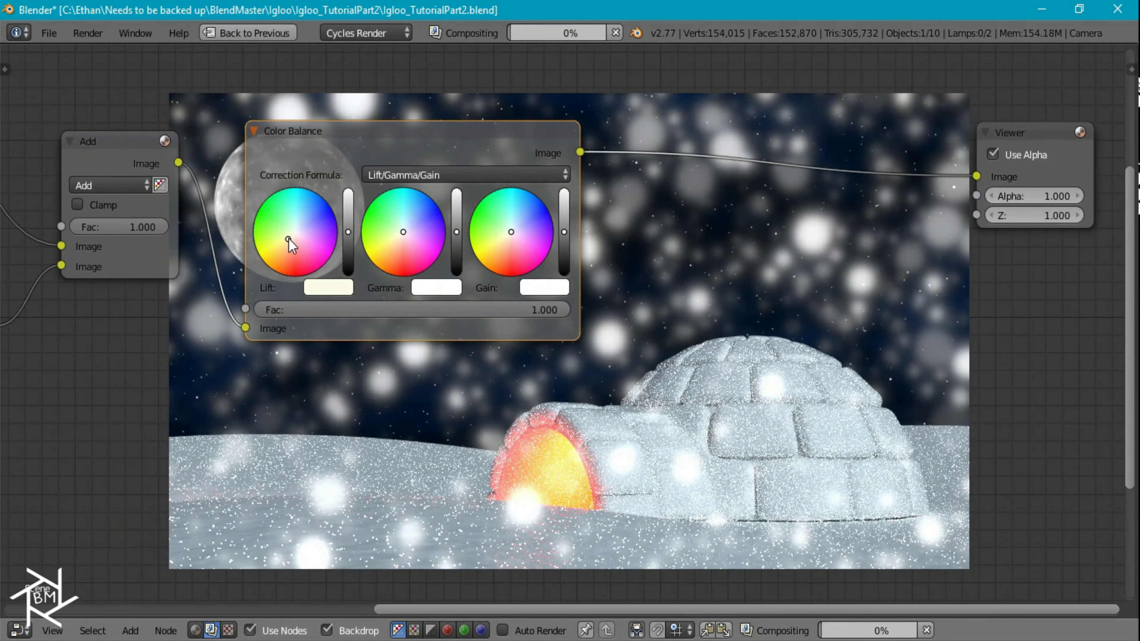
drag(294, 231, 298, 226)
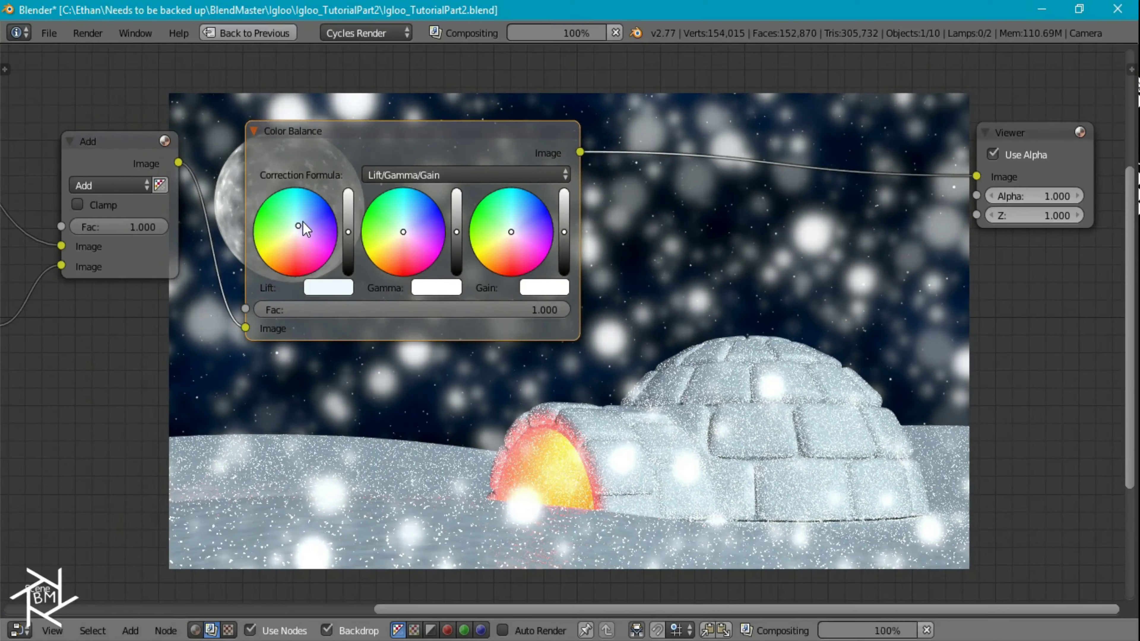
drag(399, 230, 406, 226)
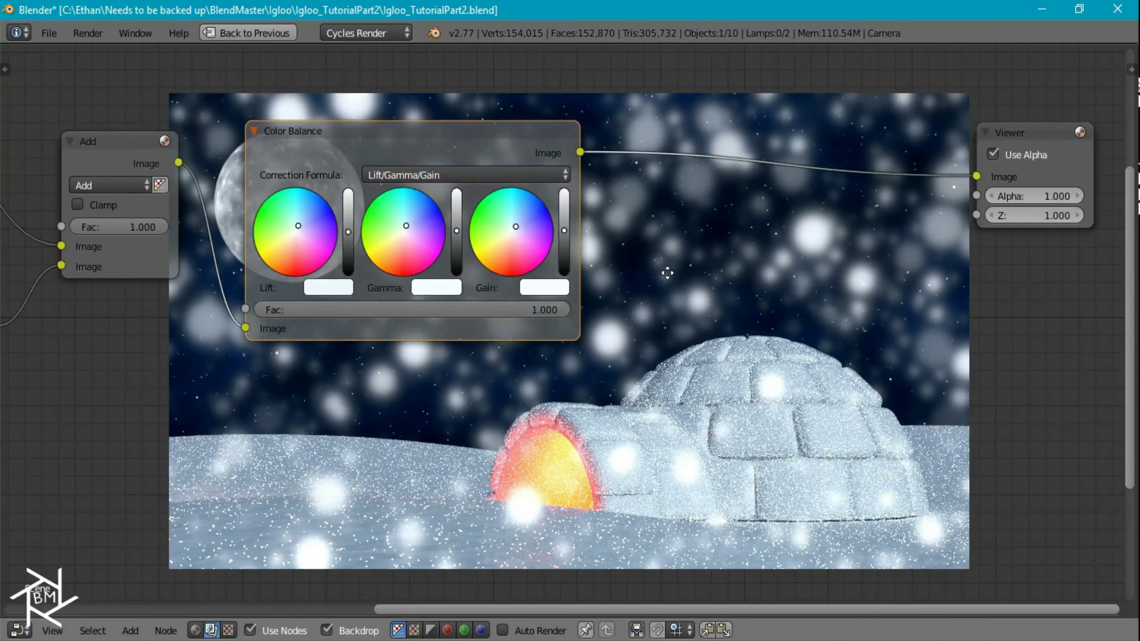
- Insert an RGB Curves node after Color Balance and lower the combined curve's end point to Y about 0.59
middle_drag(667, 268, 350, 448)
key(shift+a)
mouse_move(381, 394)
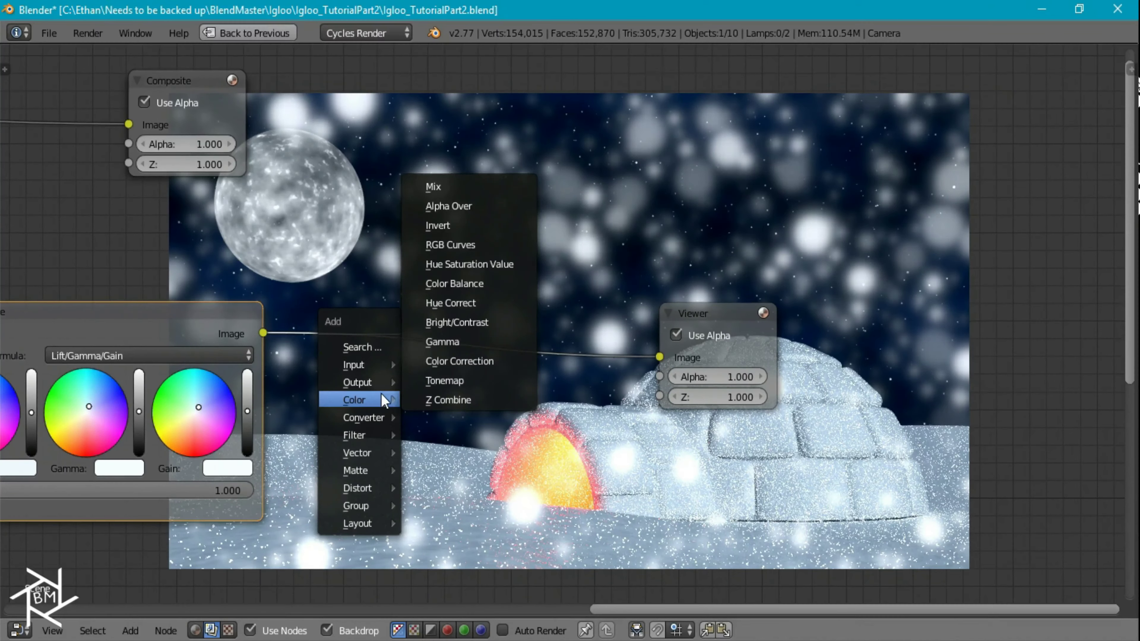
click(450, 245)
click(340, 294)
drag(488, 336, 487, 383)
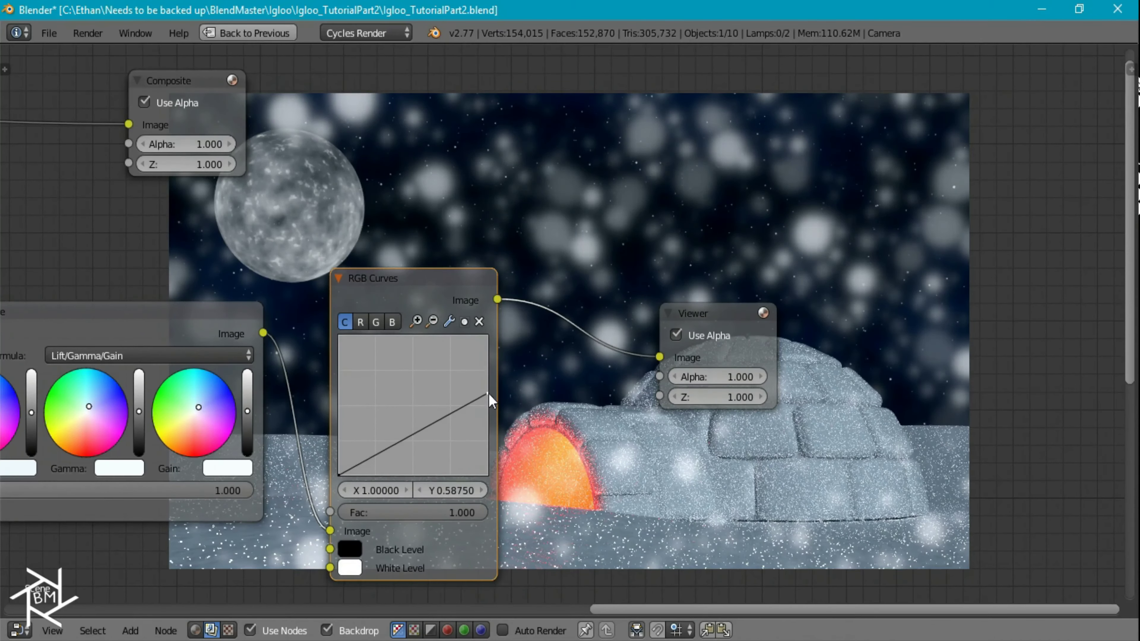
- Steepen the colour curves by moving the end points to X about 0.88 for red and green and 0.64 for blue
middle_drag(524, 369, 424, 404)
click(260, 358)
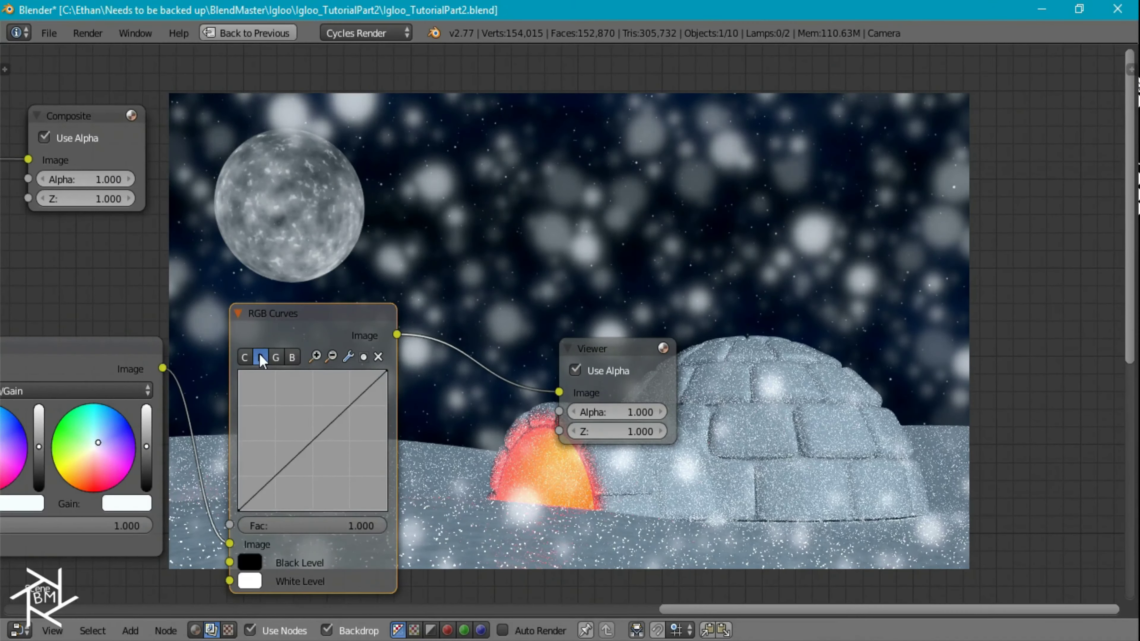
click(382, 379)
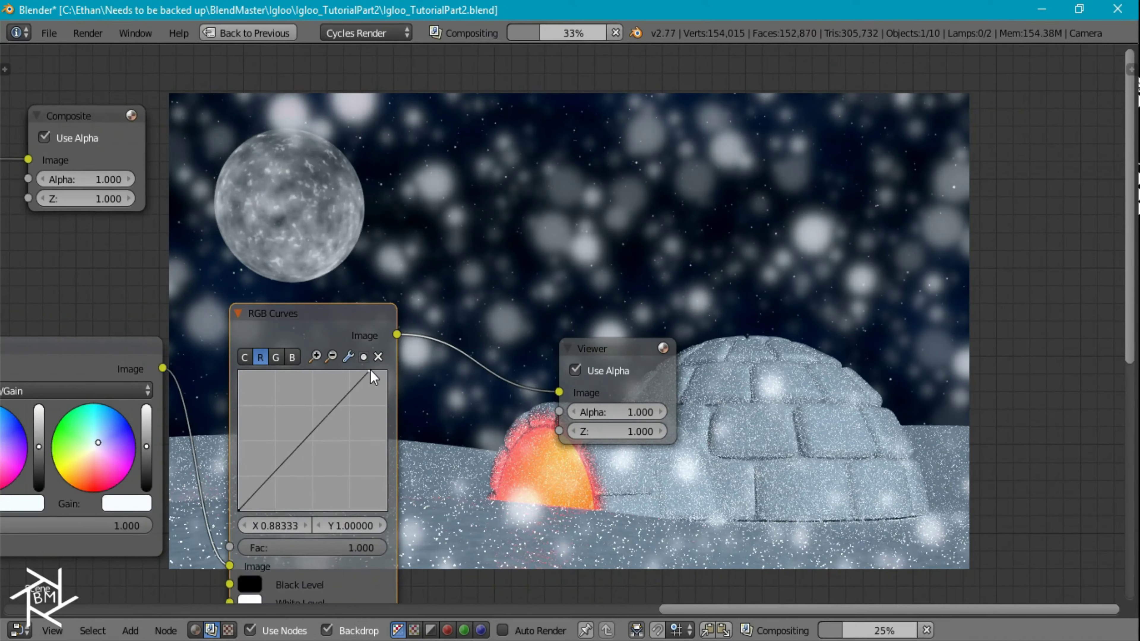
click(282, 358)
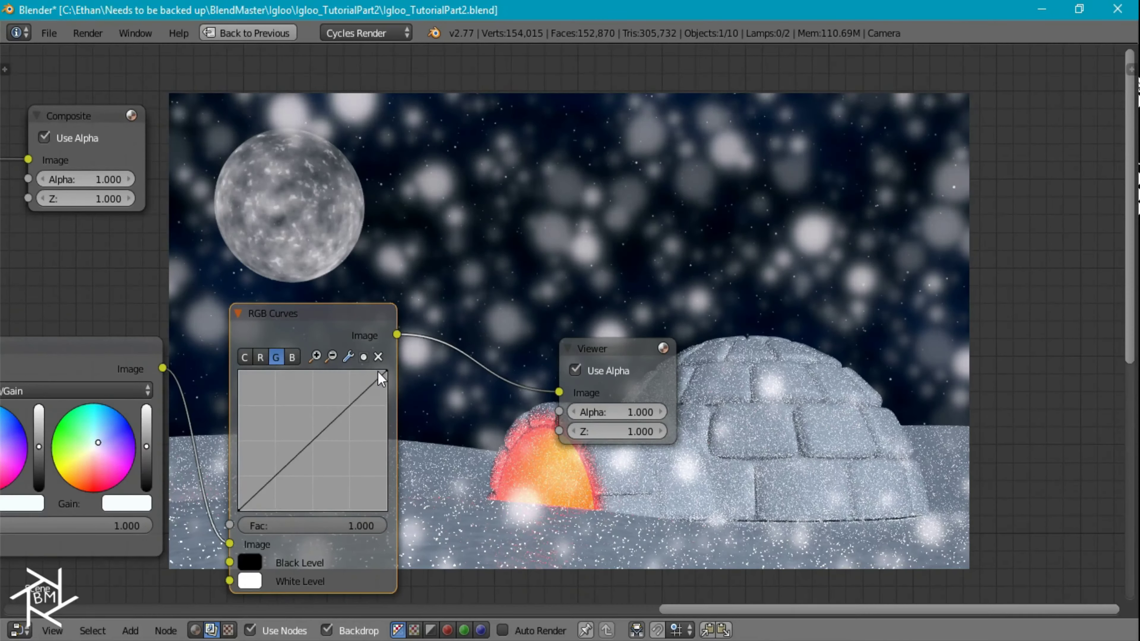
mouse_move(382, 376)
mouse_down()
mouse_move(388, 409)
mouse_move(377, 370)
mouse_up()
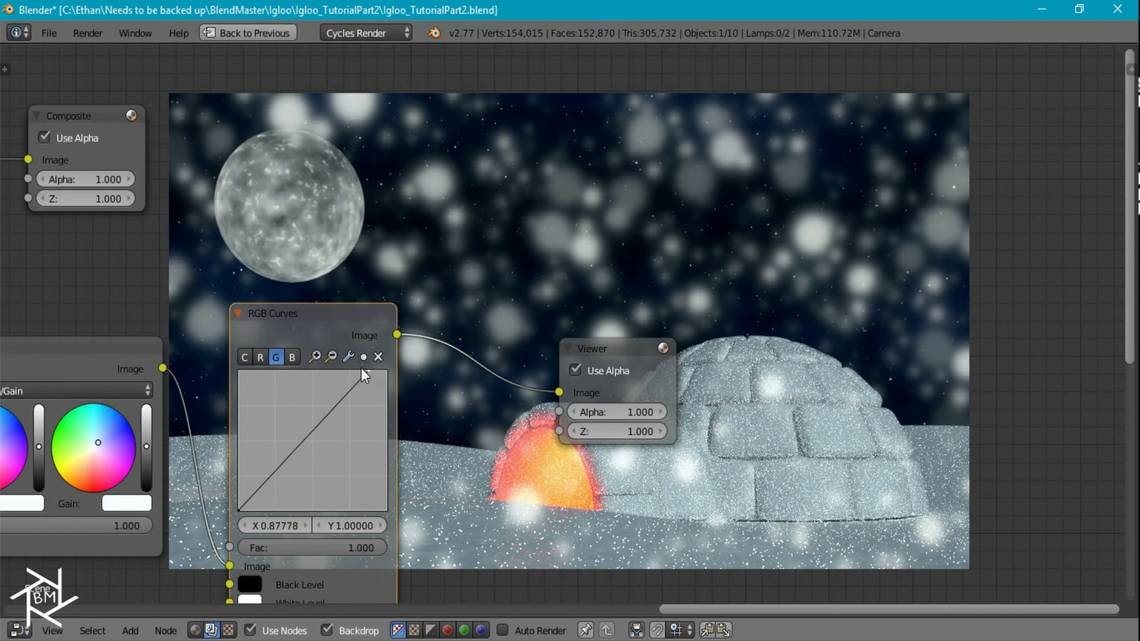
click(292, 357)
drag(386, 371, 354, 372)
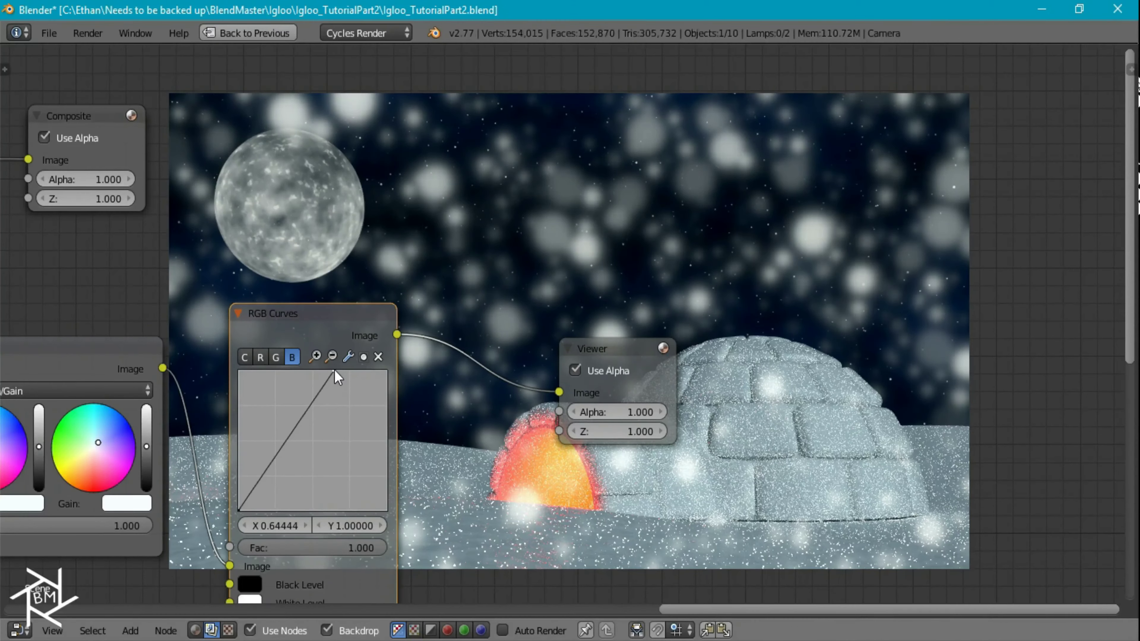
middle_drag(471, 427, 199, 463)
scroll(243, 413, down, 3)
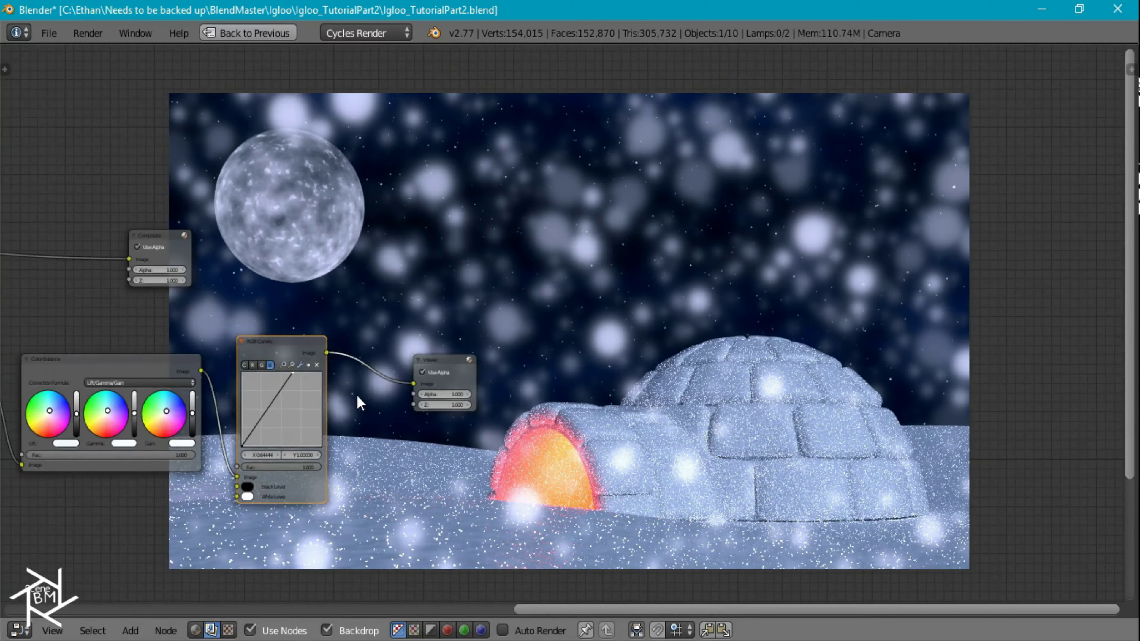
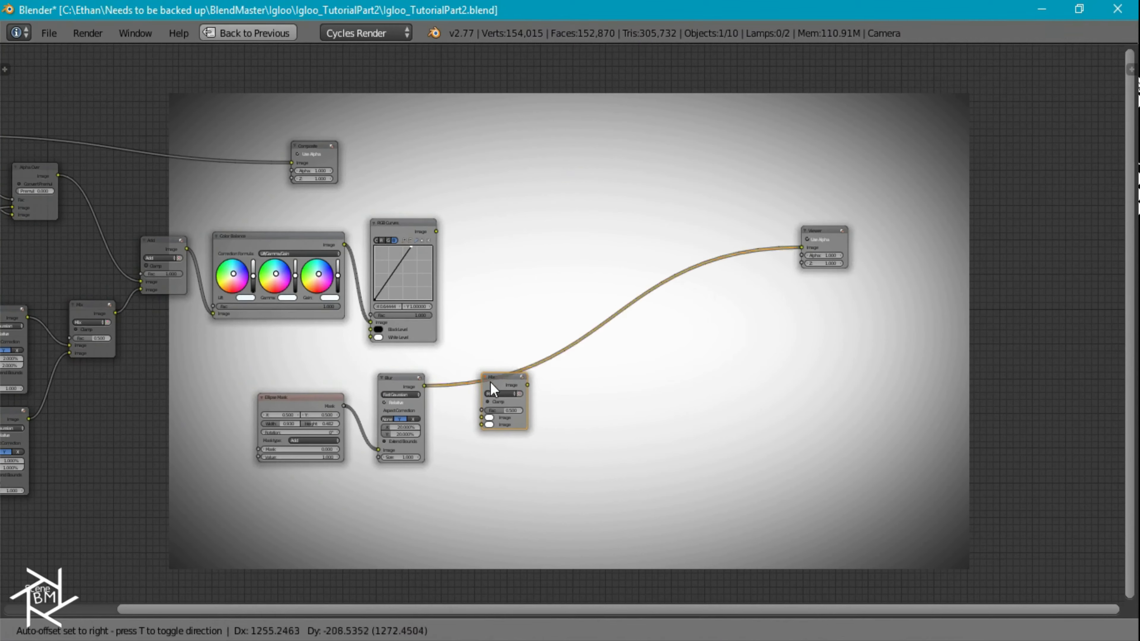
- Feed the ellipse mask's blur into both image inputs of the new Mix node and set it to Multiply with factor 1
drag(424, 386, 489, 422)
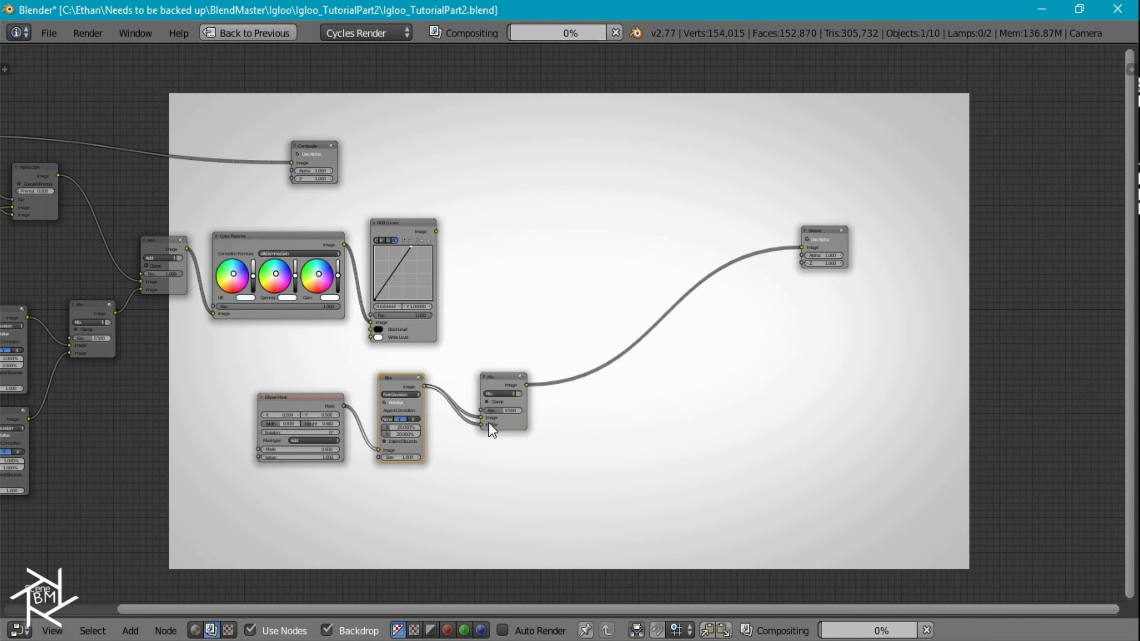
click(500, 396)
click(500, 397)
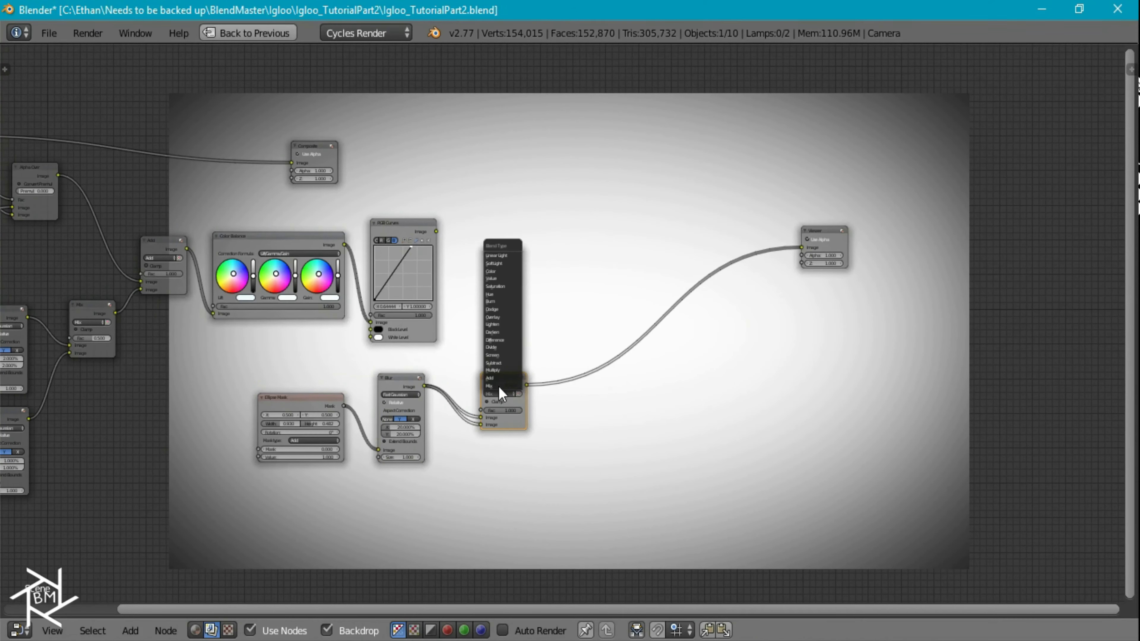
click(501, 377)
drag(487, 386, 461, 390)
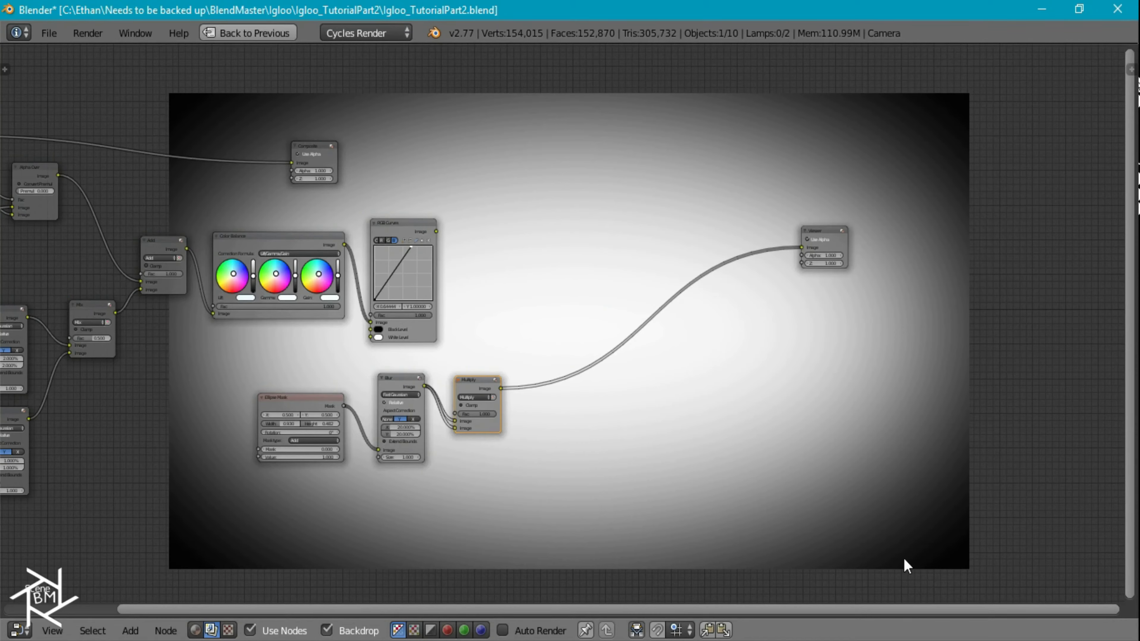
- Duplicate the Multiply node after itself, feed the first one's output into both inputs, and set the copy to Add with factor 0.5
scroll(448, 434, up, 4)
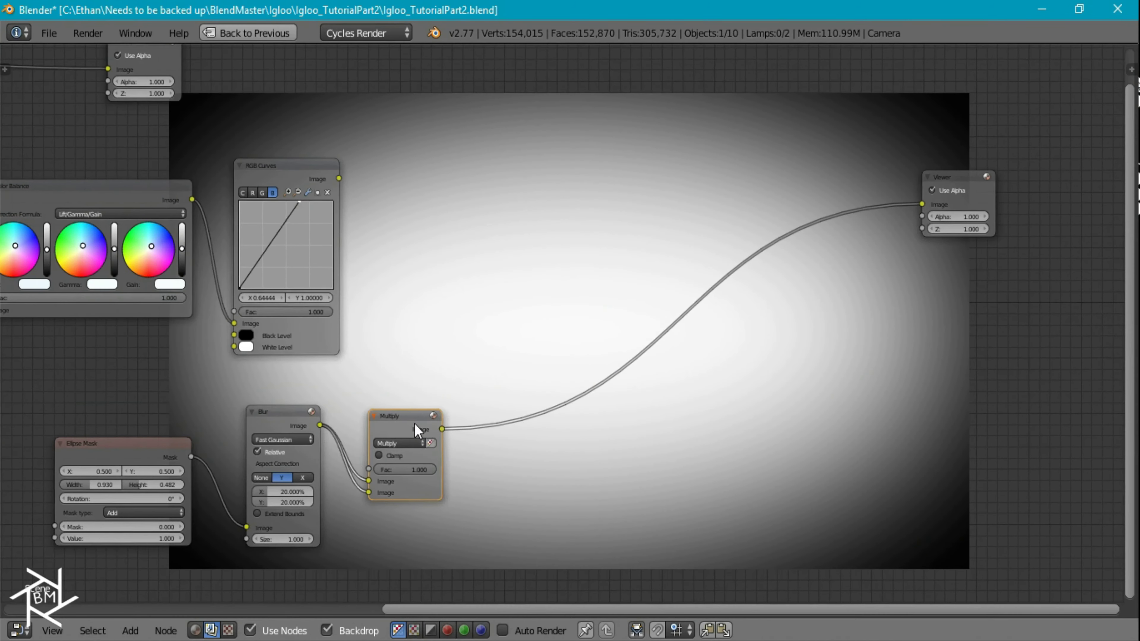
key(shift+d)
click(542, 409)
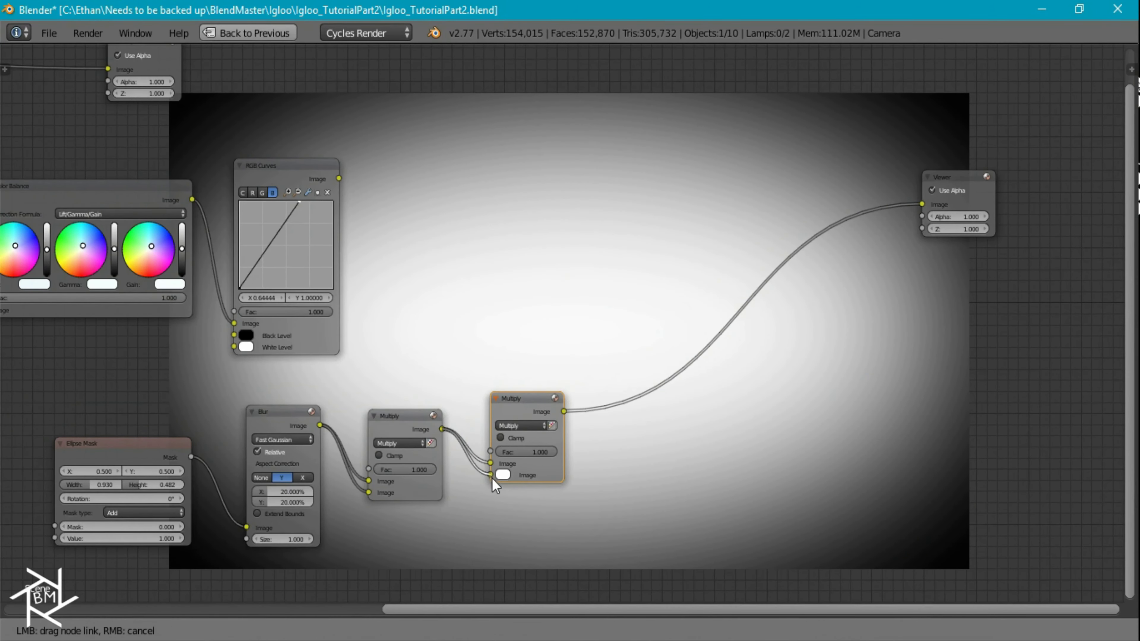
click(520, 425)
click(524, 406)
double_click(523, 450)
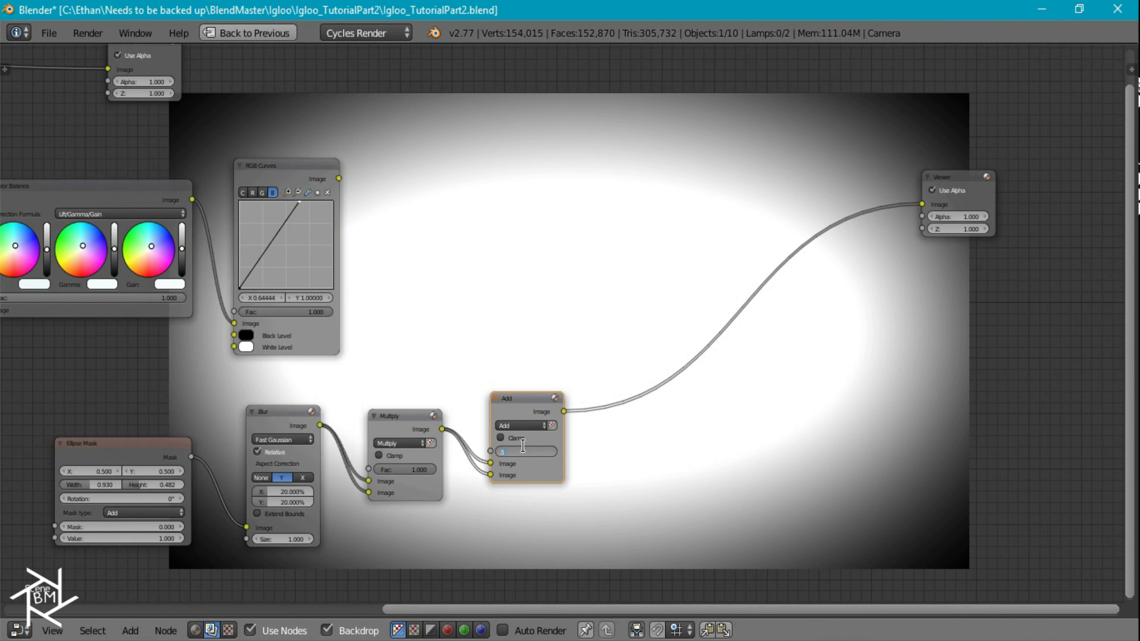
key(Return)
- Place another copy of the Multiply node before the Viewer, combining the RGB Curves result with the Add output
middle_drag(578, 353, 325, 392)
scroll(323, 391, down, 2)
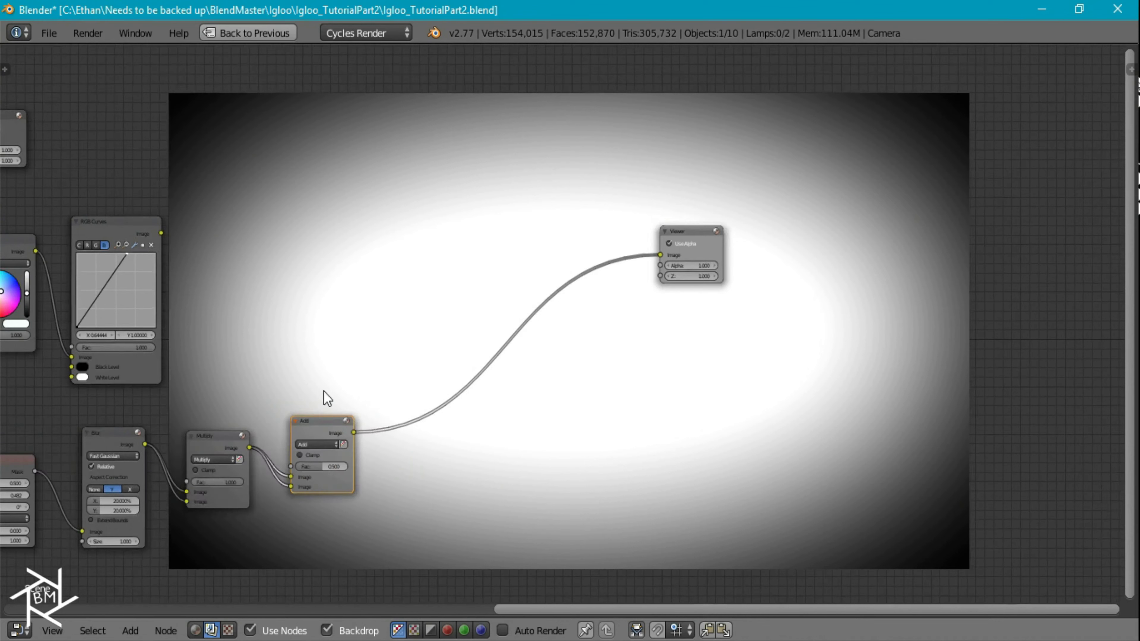
scroll(327, 399, down, 1)
key(shift+d)
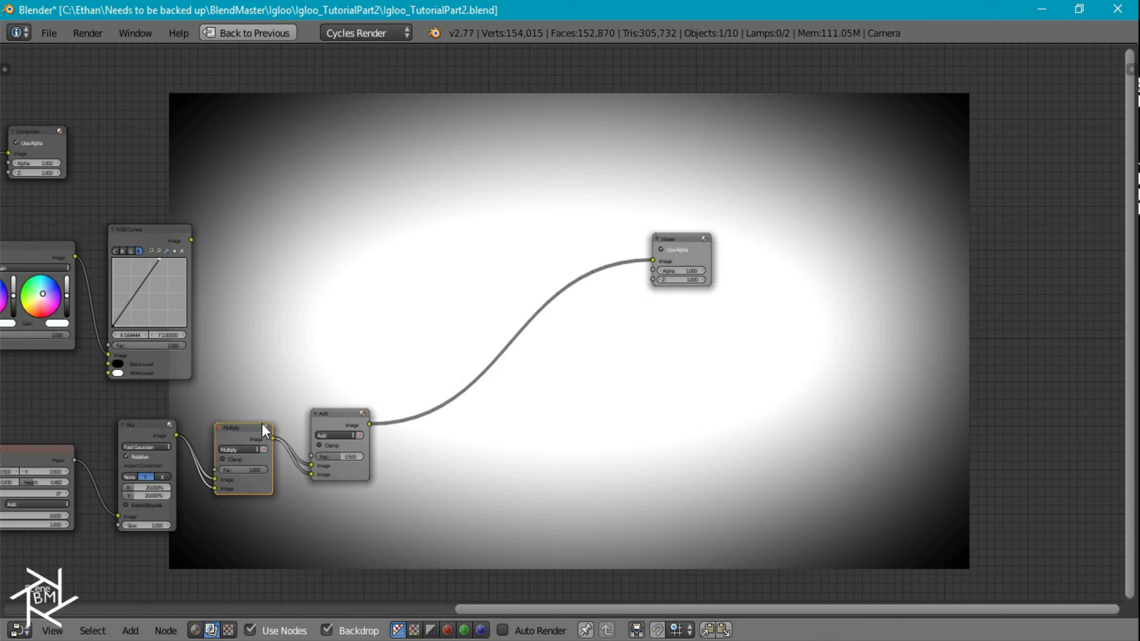
click(447, 332)
drag(191, 240, 411, 385)
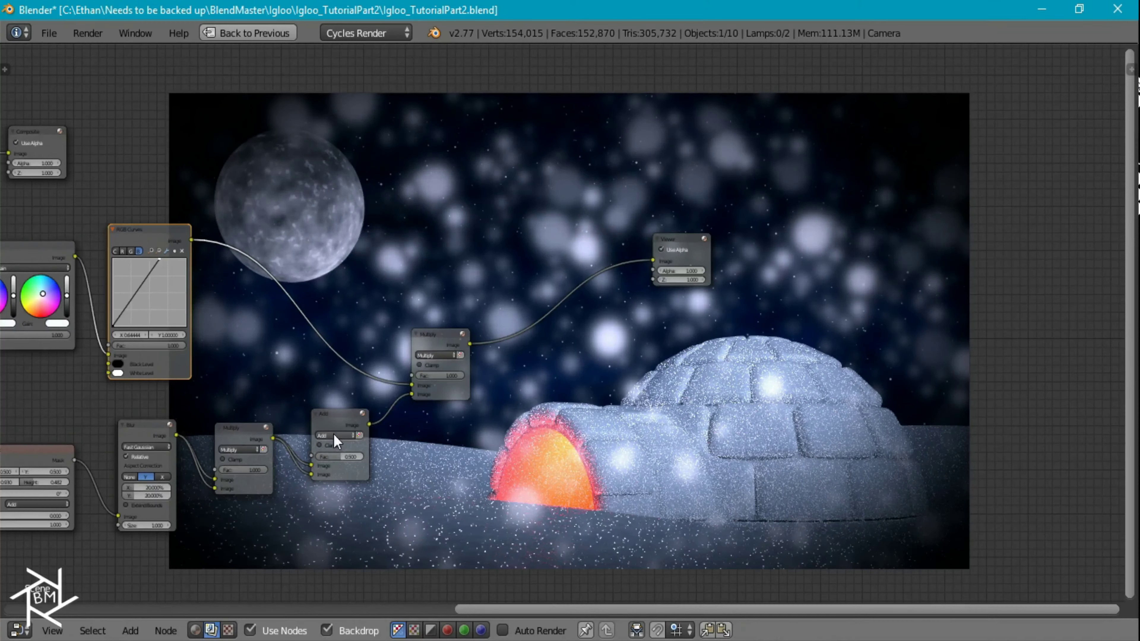
- Remove the Multiply node between the mask blur and the Add node, and connect the blur to both Add image inputs
middle_drag(564, 356, 645, 283)
scroll(535, 367, up, 2)
middle_drag(437, 374, 605, 377)
click(440, 344)
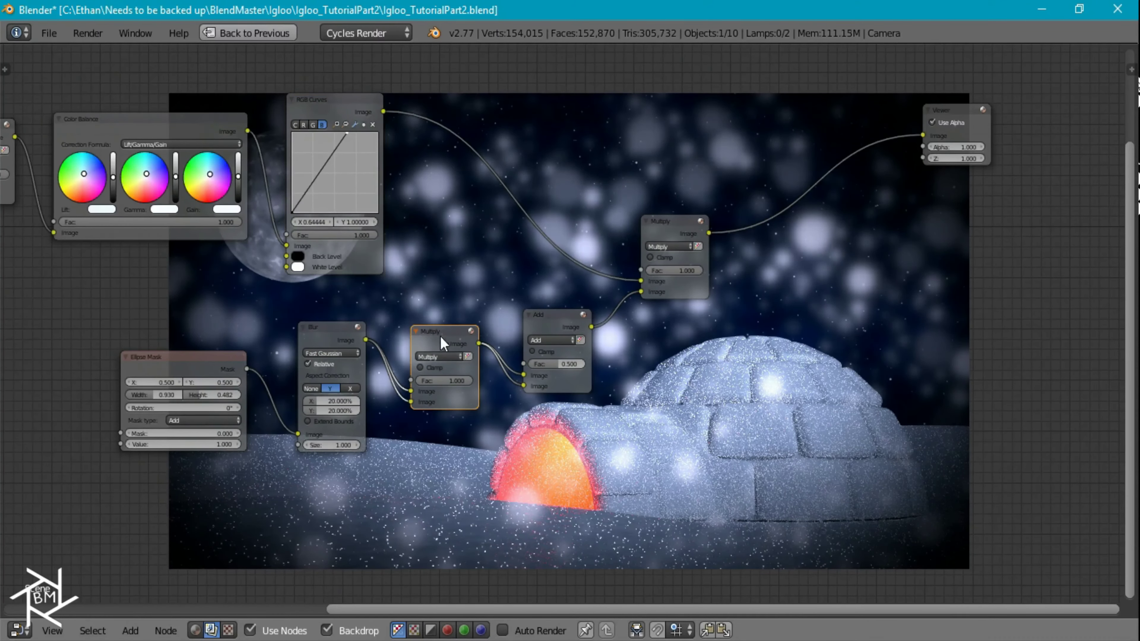
key(ctrl+x)
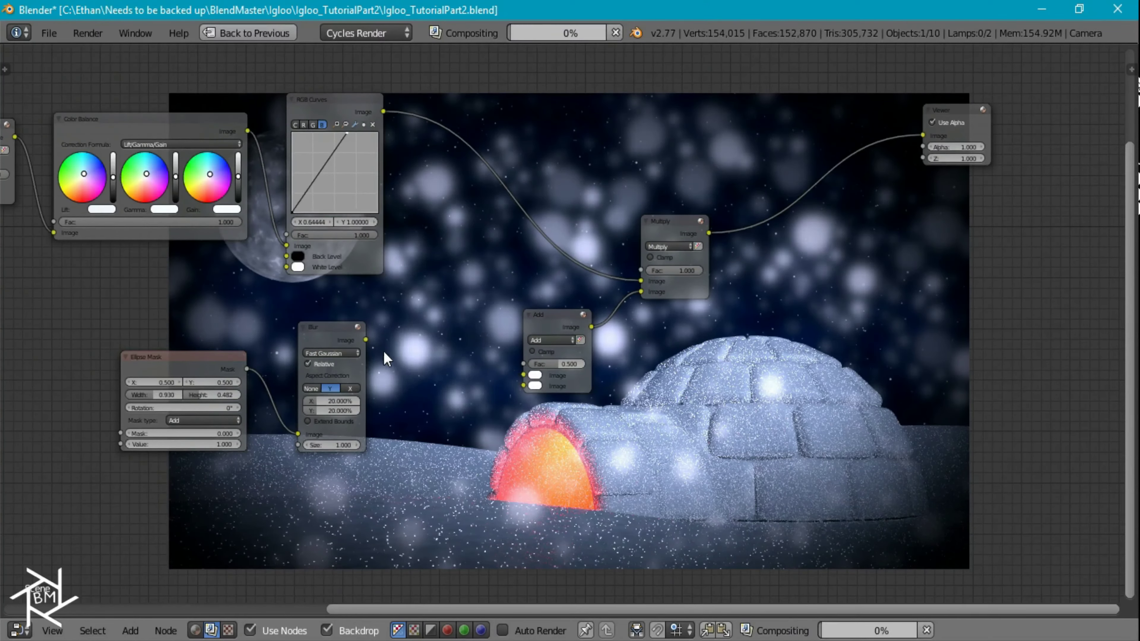
drag(523, 386, 355, 336)
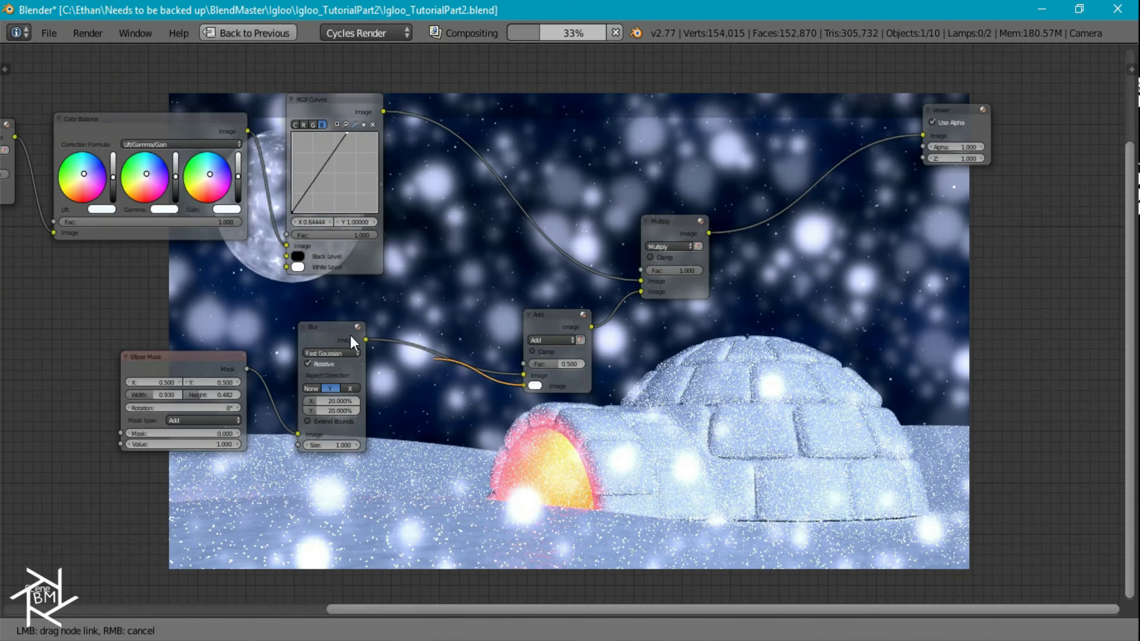
- Preview the Ellipse Mask, reduce its height to 0.445, and reconnect the final Multiply node to the Viewer
middle_drag(351, 346, 375, 385)
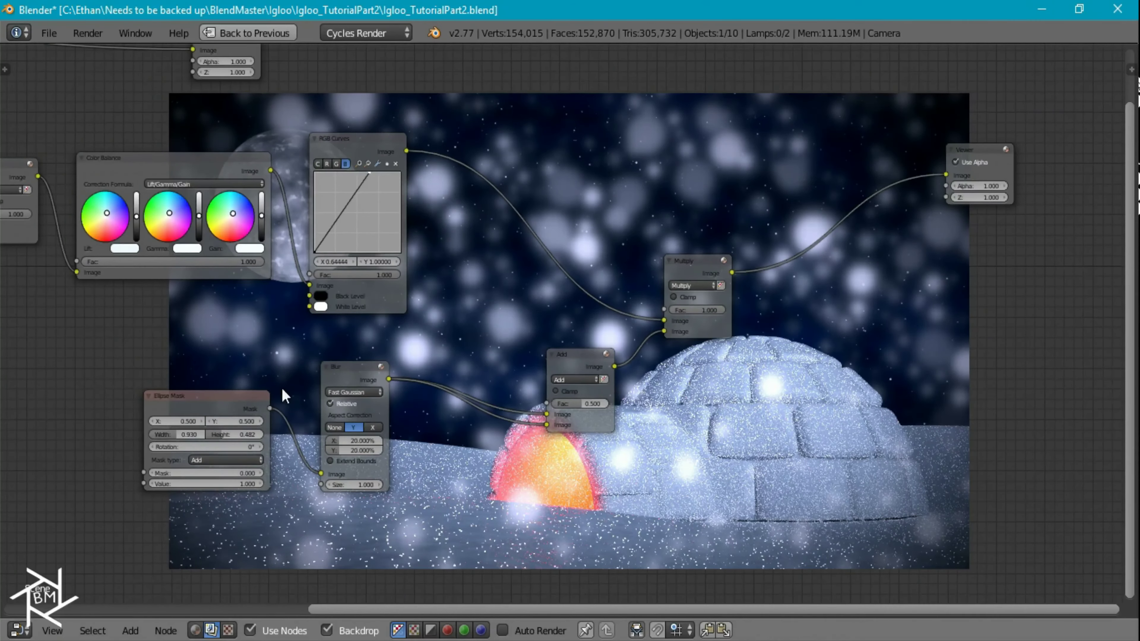
ctrl+shift+click(233, 397)
mouse_move(233, 438)
mouse_down()
mouse_move(251, 437)
mouse_move(216, 438)
mouse_move(245, 438)
mouse_move(227, 438)
mouse_up()
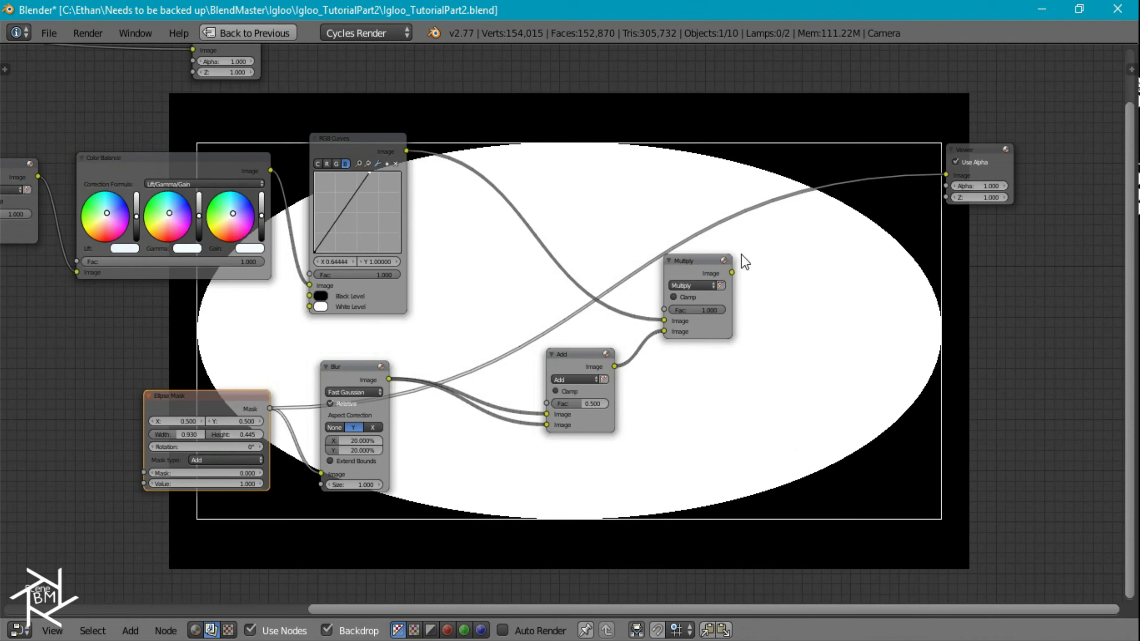
ctrl+shift+click(693, 274)
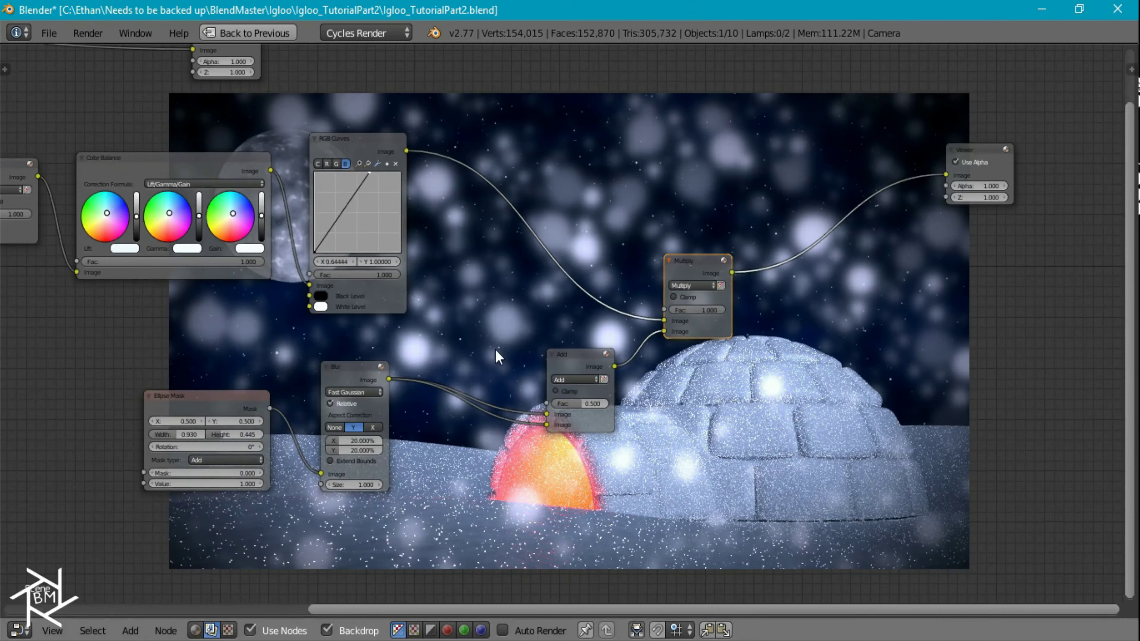
- Preview the Add node, reduce the Ellipse Mask height to 0.173, and view the final Multiply result again
ctrl+shift+click(560, 364)
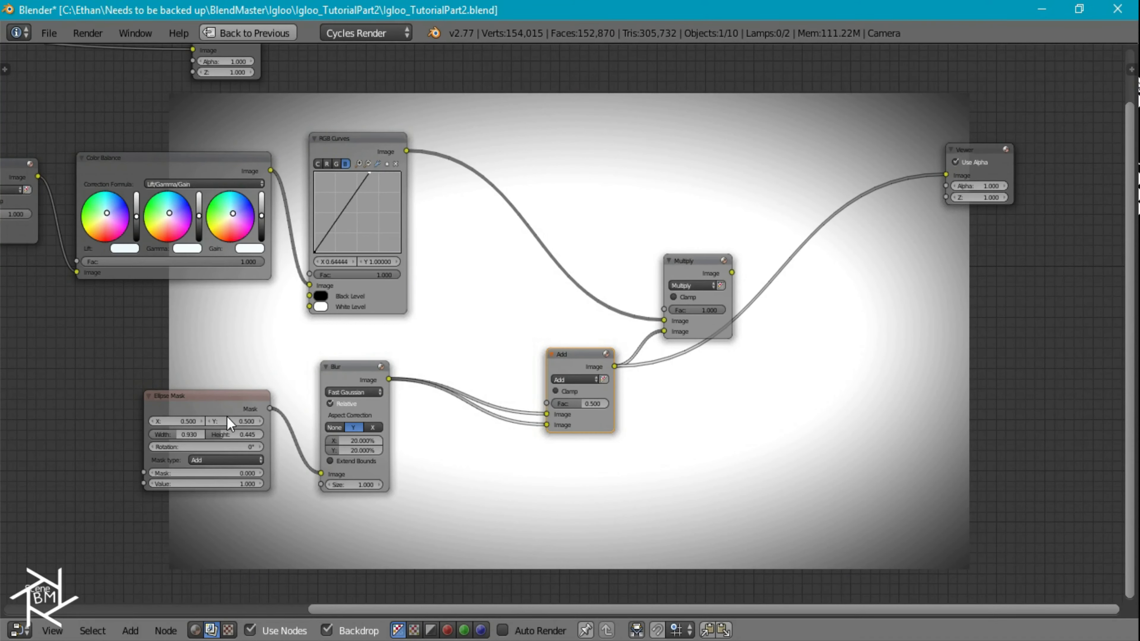
drag(237, 437, 219, 443)
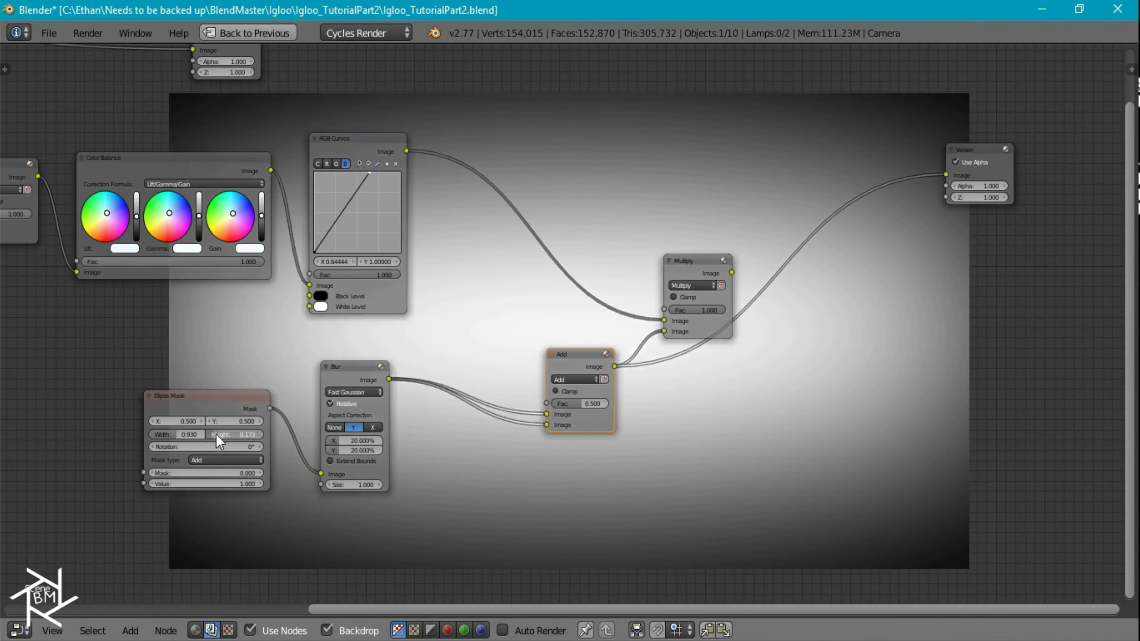
ctrl+shift+click(696, 271)
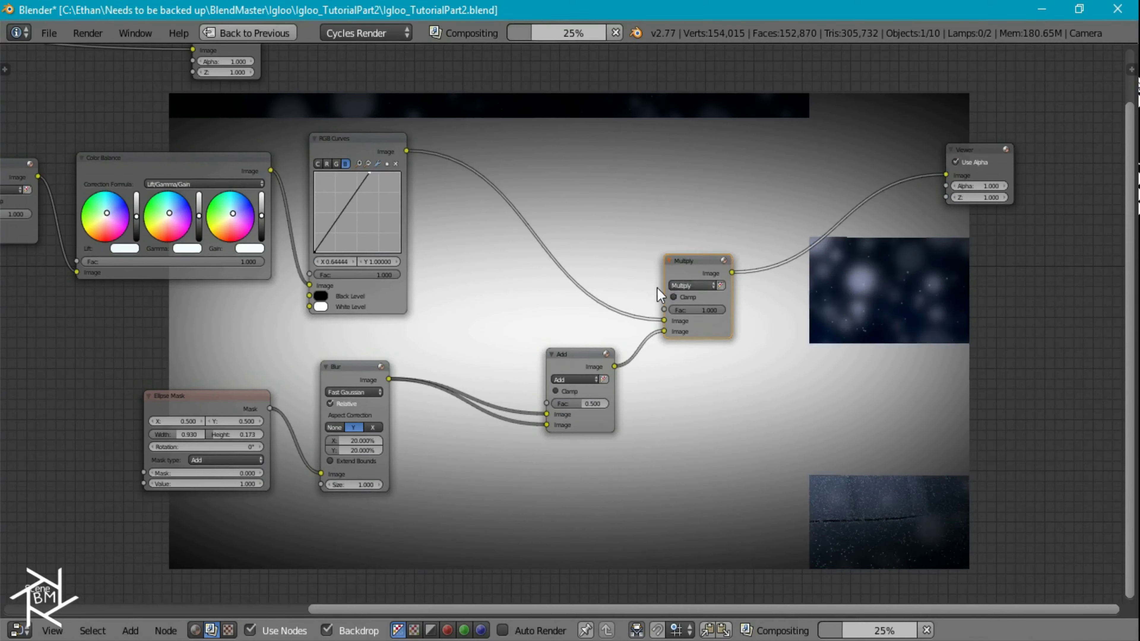
middle_drag(725, 391, 728, 354)
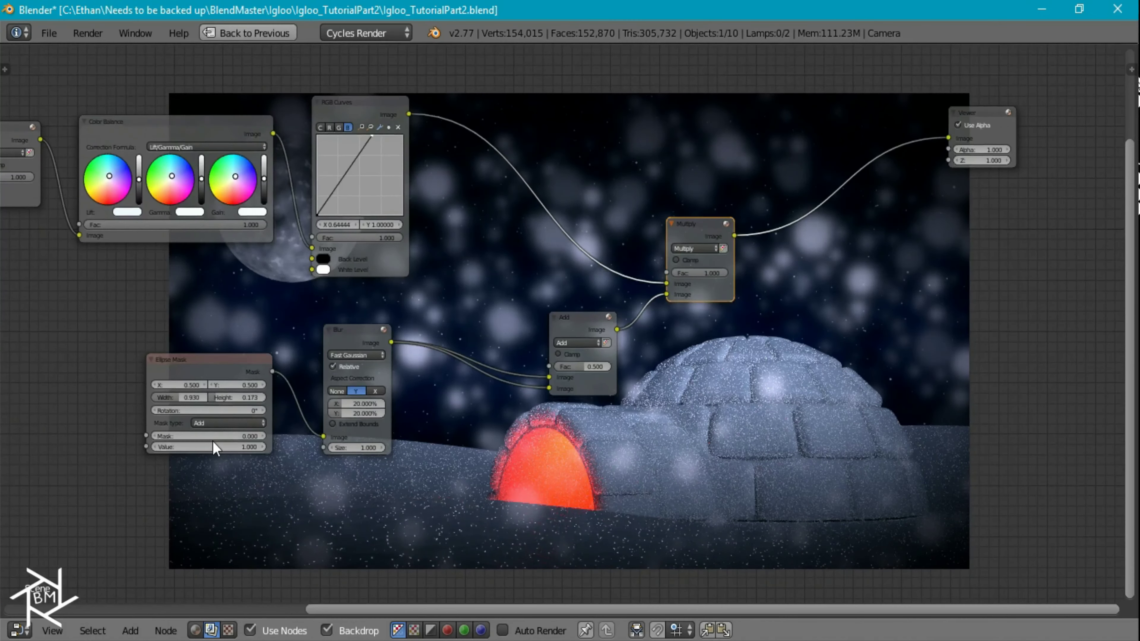
- Set the Ellipse Mask height to 0.427 and its Blur to 10% in X and Y, checking the result through to the Multiply node
ctrl+shift+click(226, 365)
drag(236, 398, 252, 398)
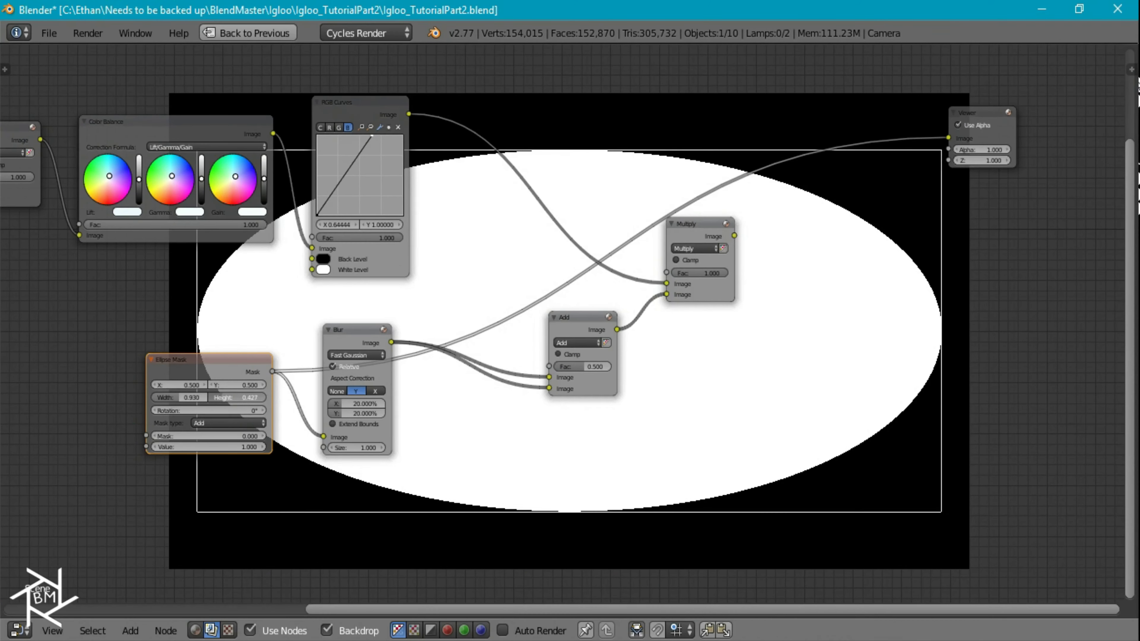
click(355, 403)
text(10)
key(Tab)
text(10)
key(Return)
ctrl+shift+click(356, 333)
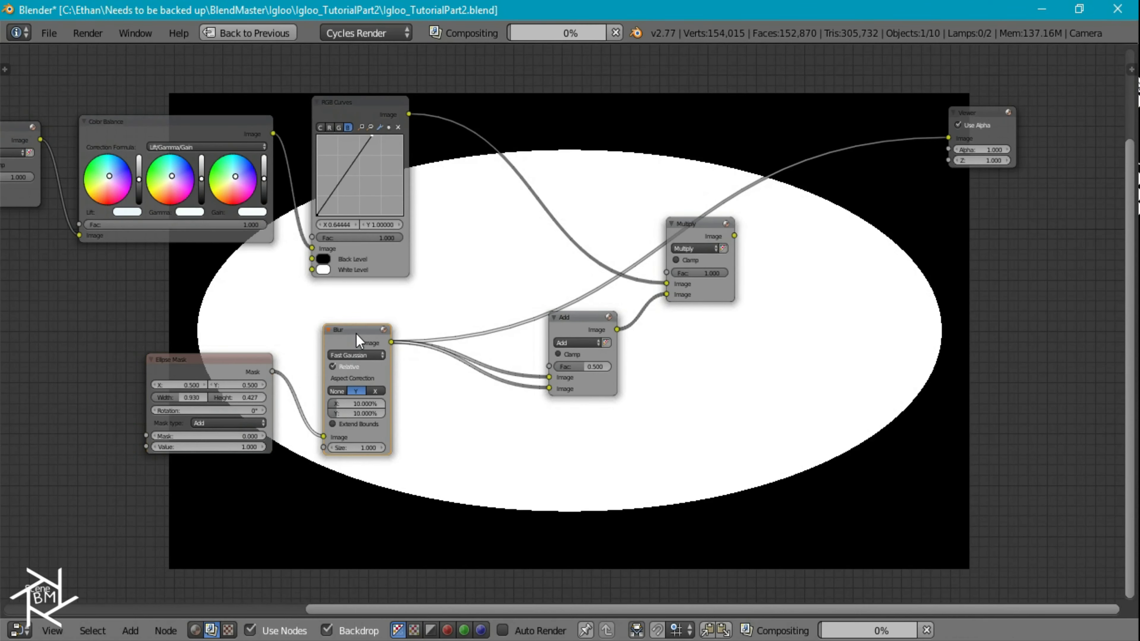
ctrl+shift+click(597, 316)
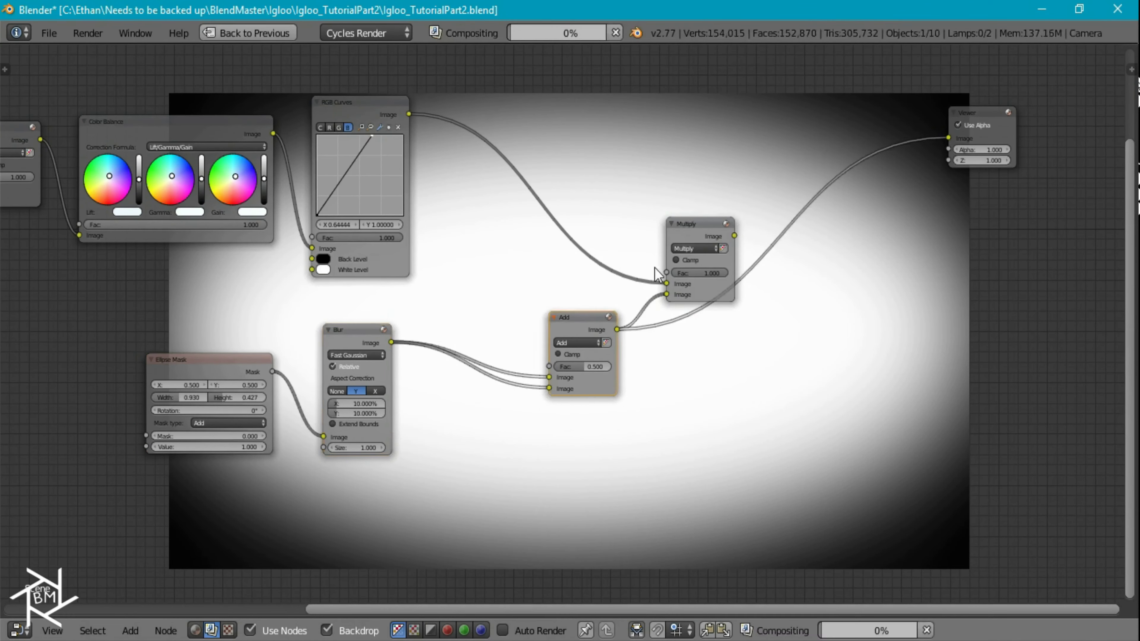
ctrl+shift+click(681, 245)
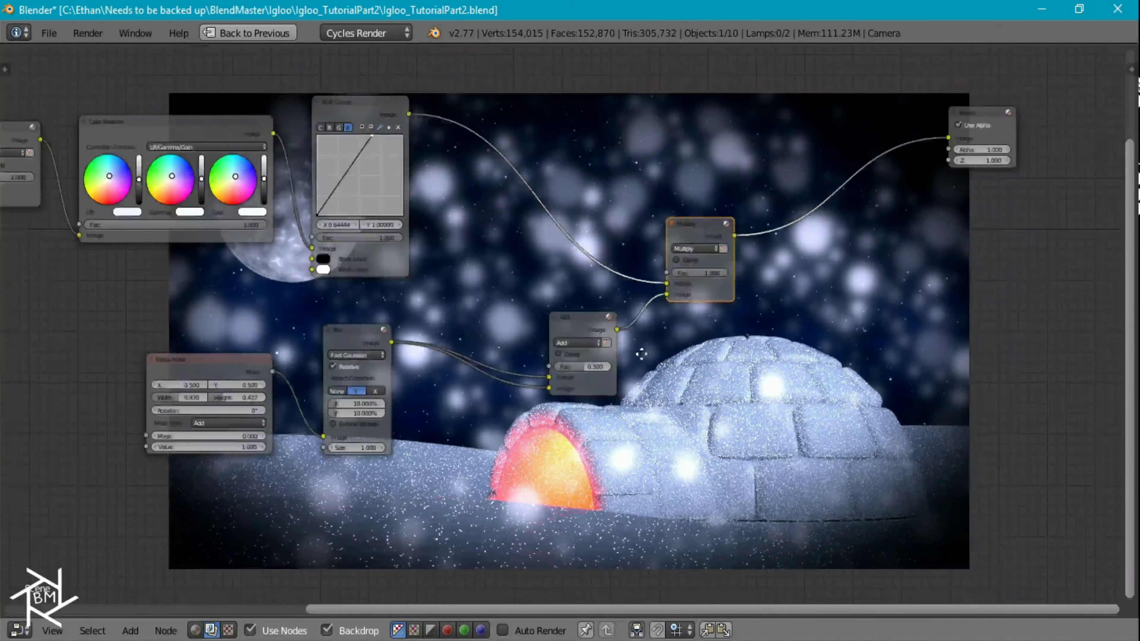
- Delete the Add node, connect the Blur directly to the Multiply node's second image input, and move the Multiply node nearer
middle_drag(641, 354, 603, 458)
right_click(444, 482)
key(x)
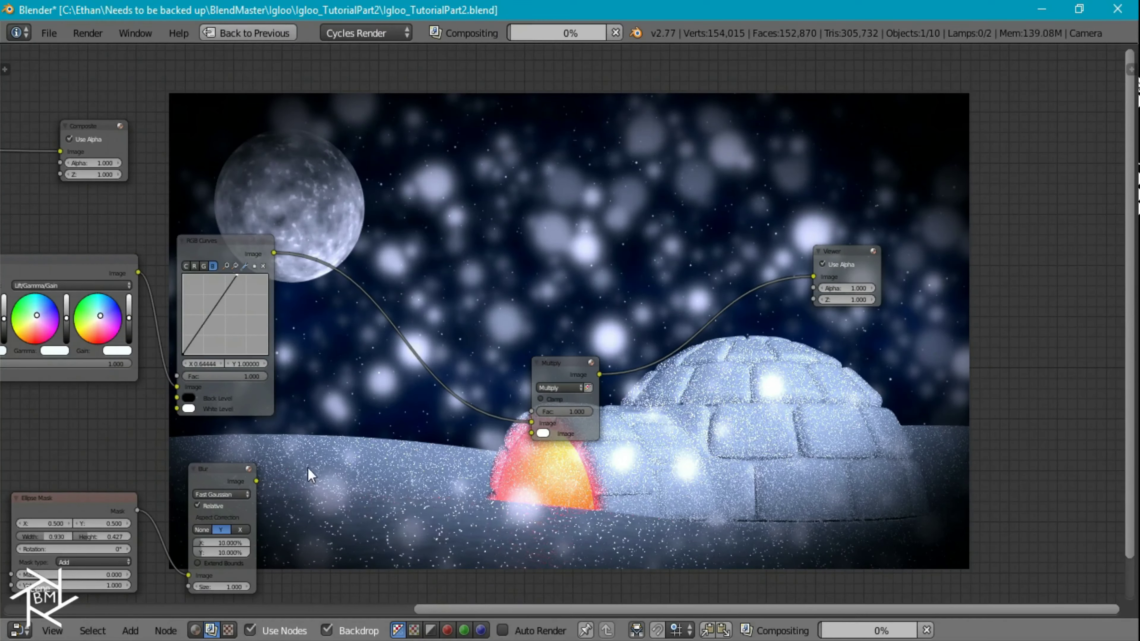
drag(256, 481, 544, 434)
drag(559, 377, 443, 421)
middle_drag(458, 426, 677, 297)
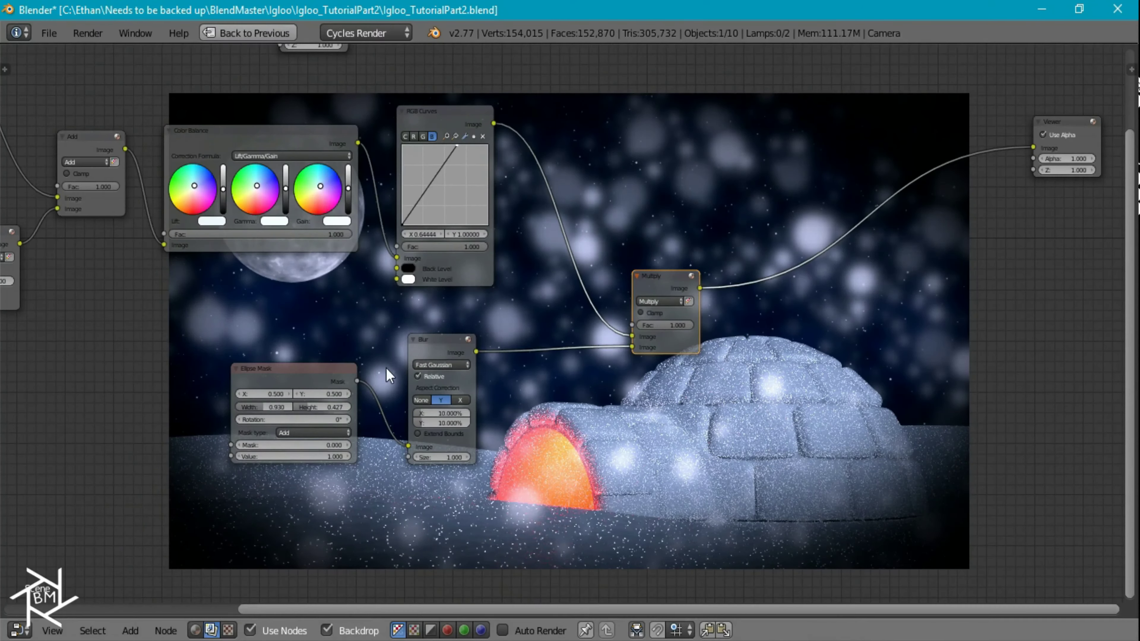
- Preview the Ellipse Mask, set its height to 0.446, and check the Blur and final Multiply outputs
ctrl+shift+click(320, 376)
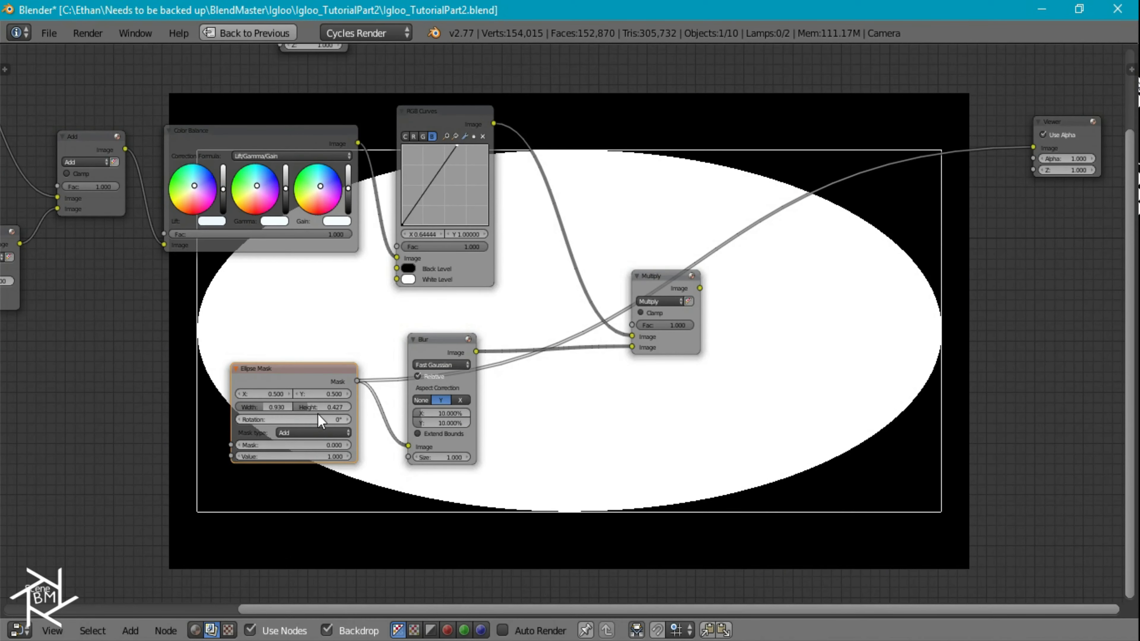
drag(310, 407, 310, 407)
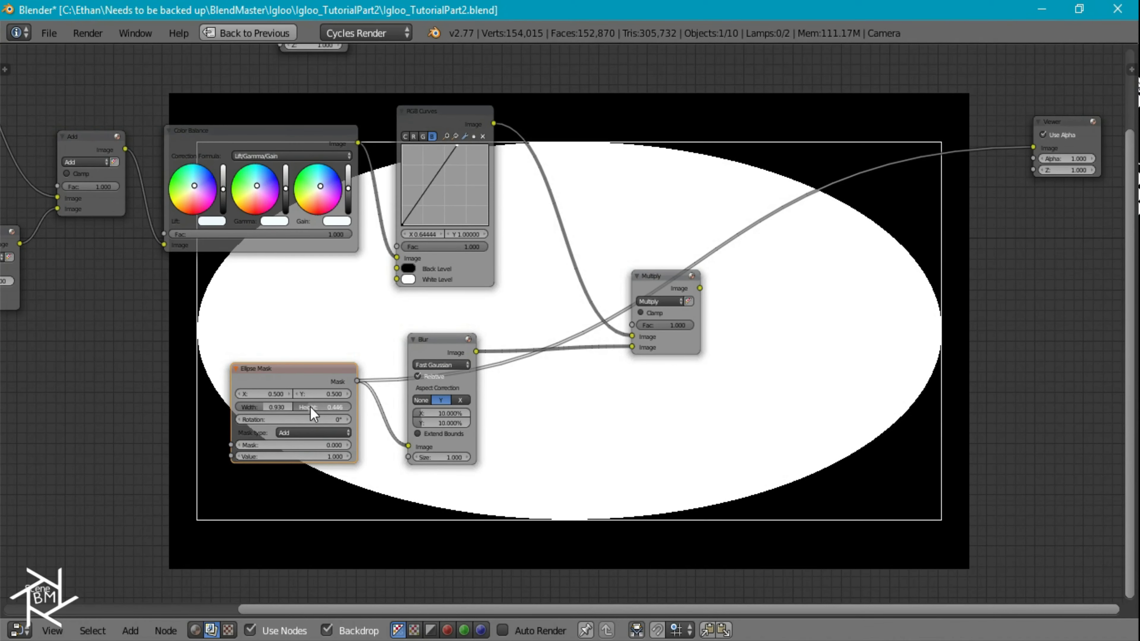
ctrl+shift+click(444, 339)
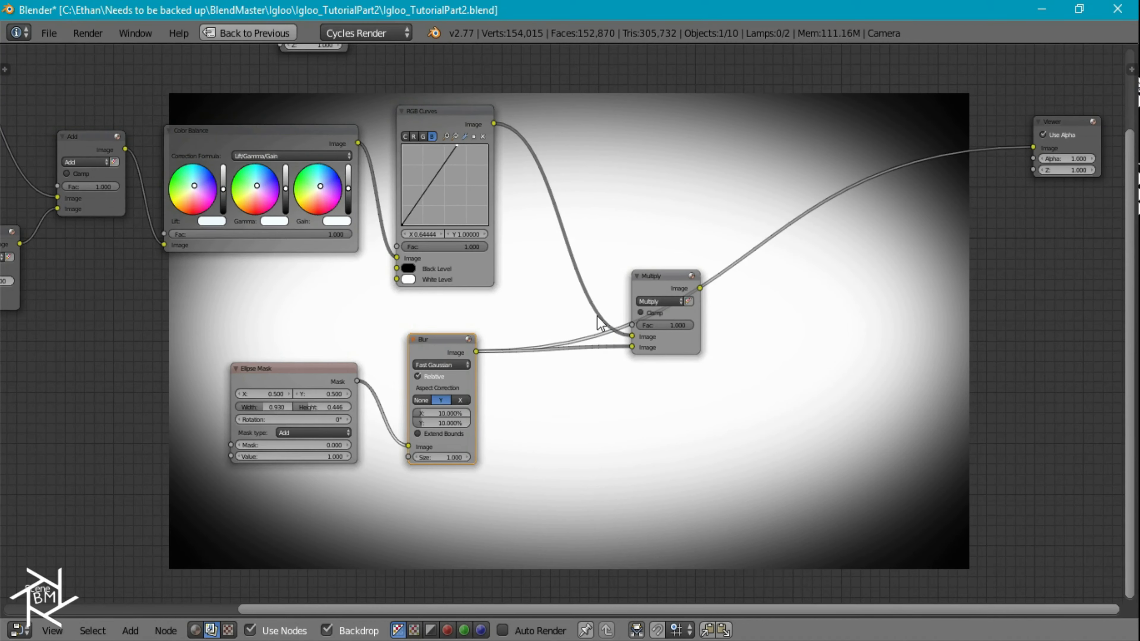
ctrl+shift+click(676, 277)
middle_drag(677, 277, 438, 389)
- Widen the Ellipse Mask to 0.995 while previewing it, and send the Multiply result back to the Viewer
drag(197, 406, 200, 406)
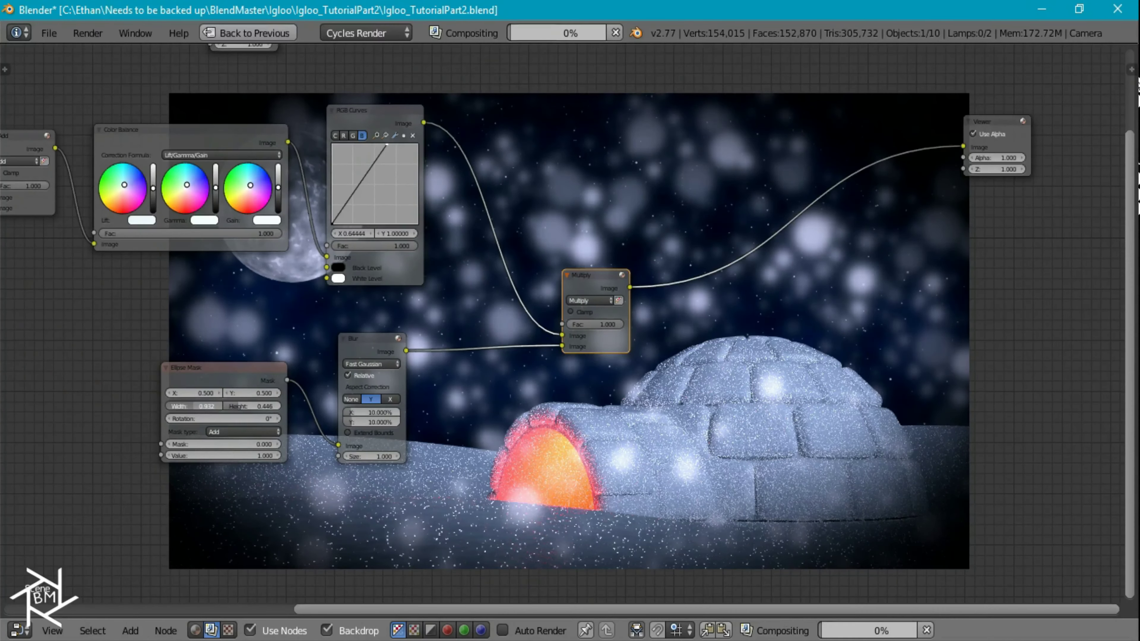
ctrl+shift+click(236, 379)
drag(207, 405, 407, 329)
ctrl+shift+click(584, 274)
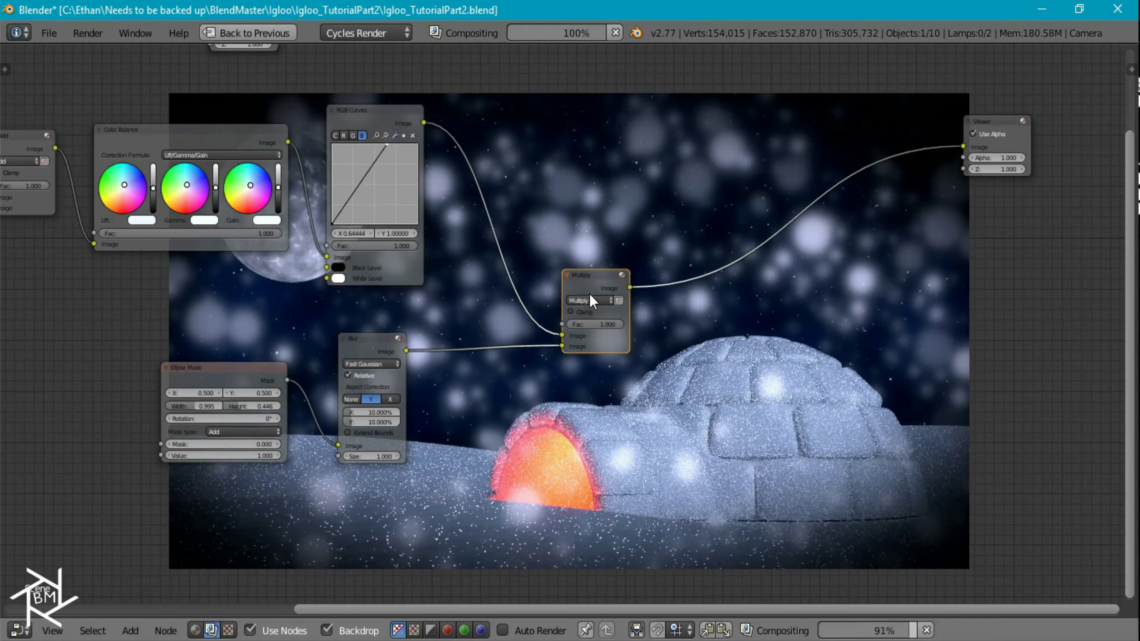
middle_drag(668, 404, 576, 437)
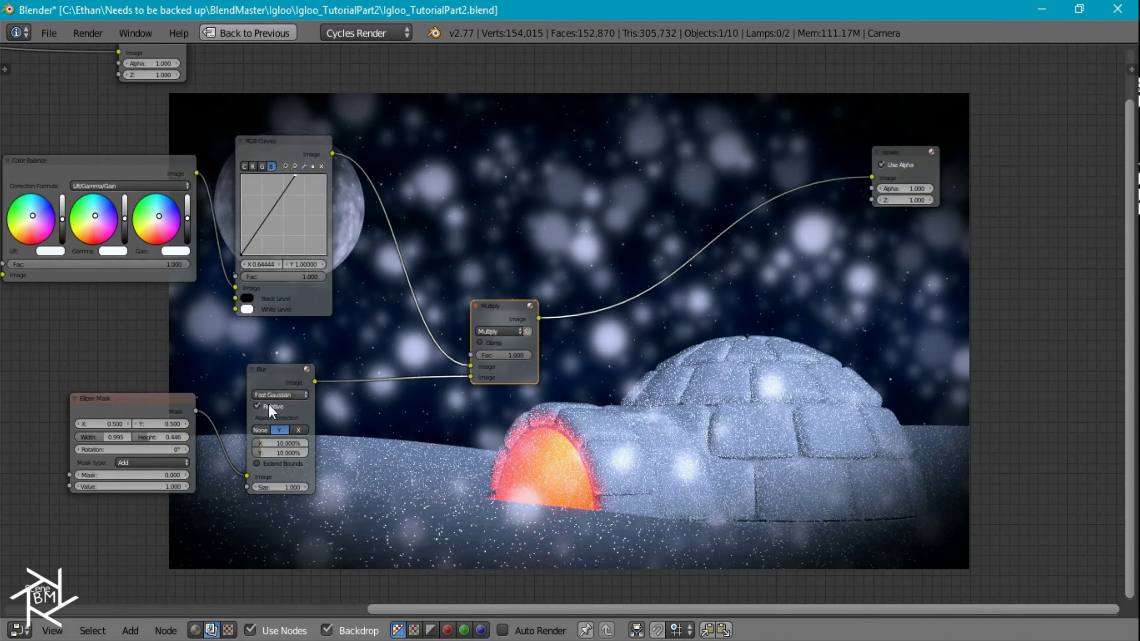
- Enlarge the Ellipse Mask to width 1.075 and height 0.492, and view the final Multiply result
ctrl+shift+click(274, 376)
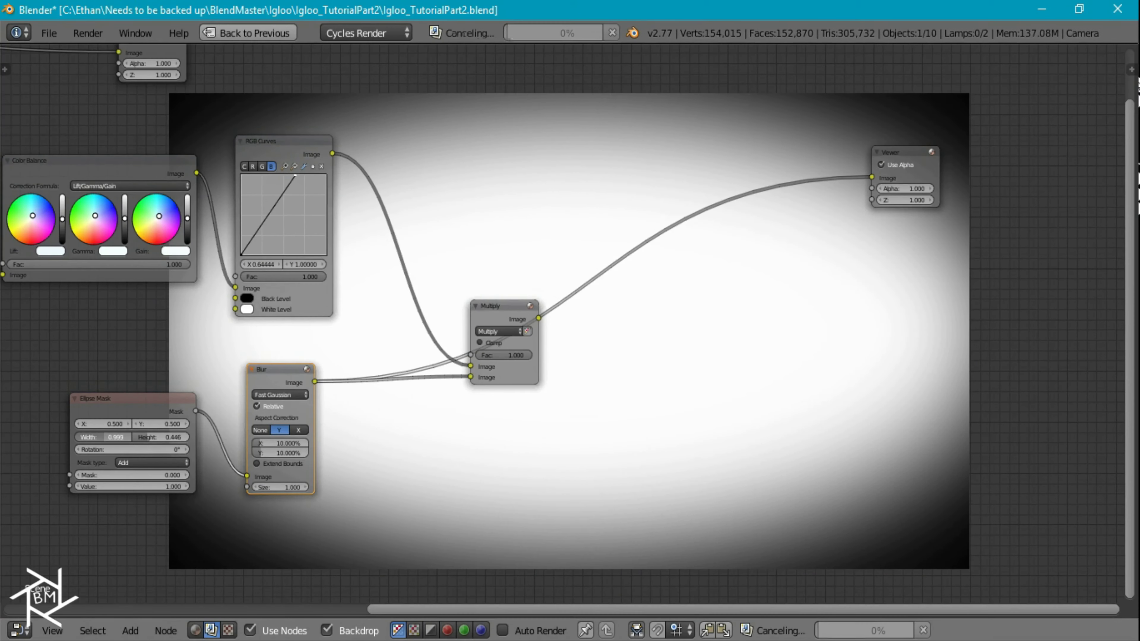
drag(105, 437, 109, 438)
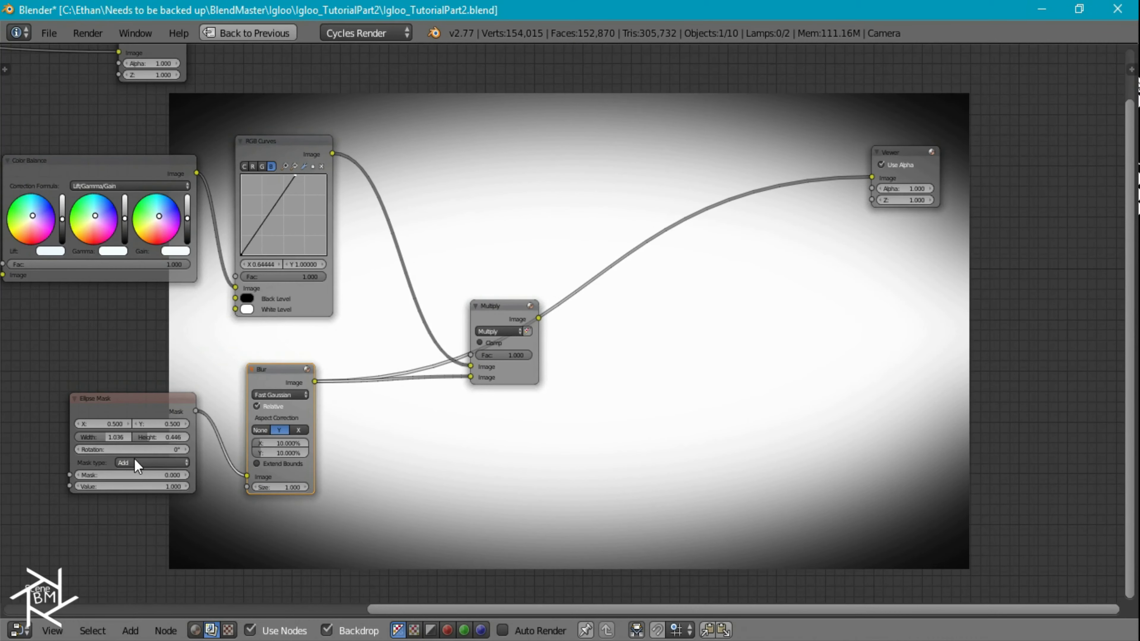
ctrl+shift+click(184, 415)
drag(85, 434, 230, 386)
ctrl+shift+click(482, 308)
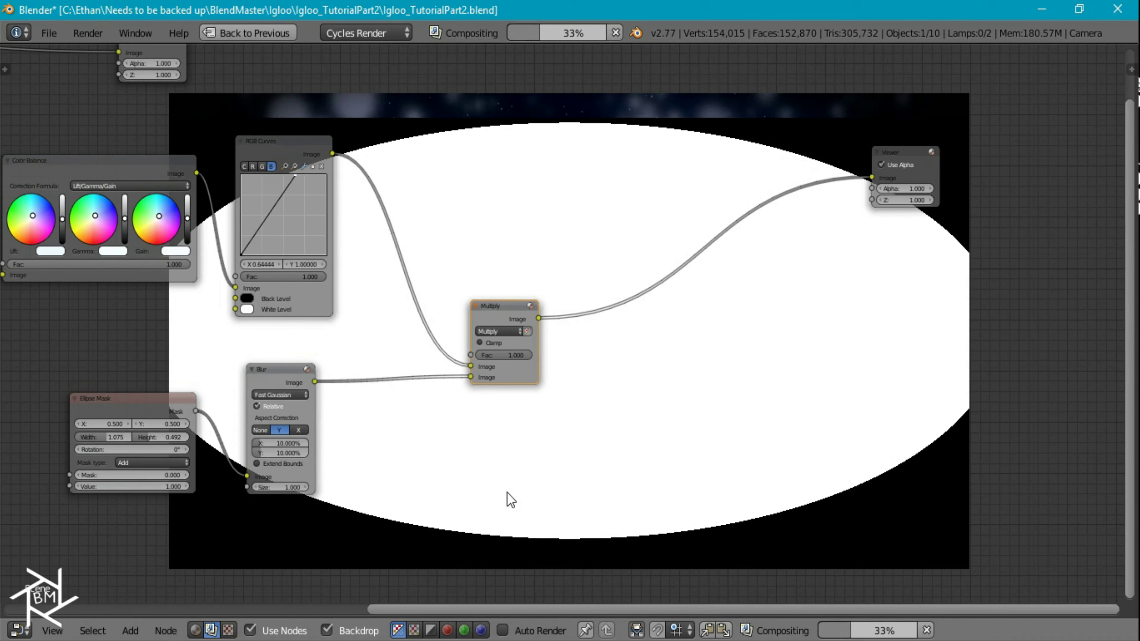
middle_drag(595, 448, 484, 445)
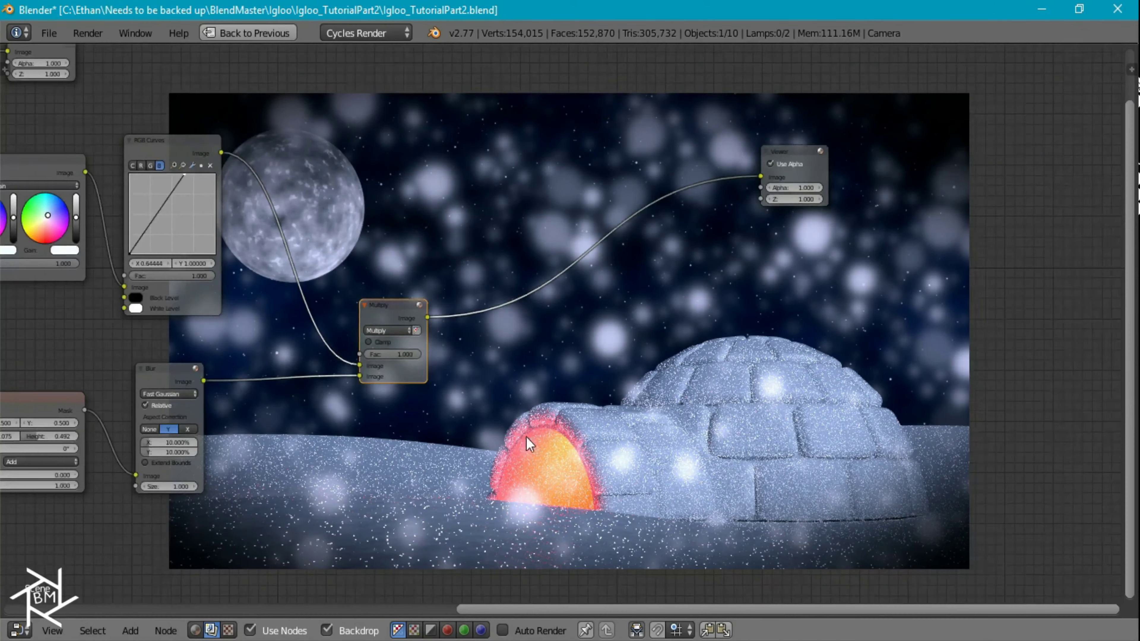
scroll(526, 436, down, 7)
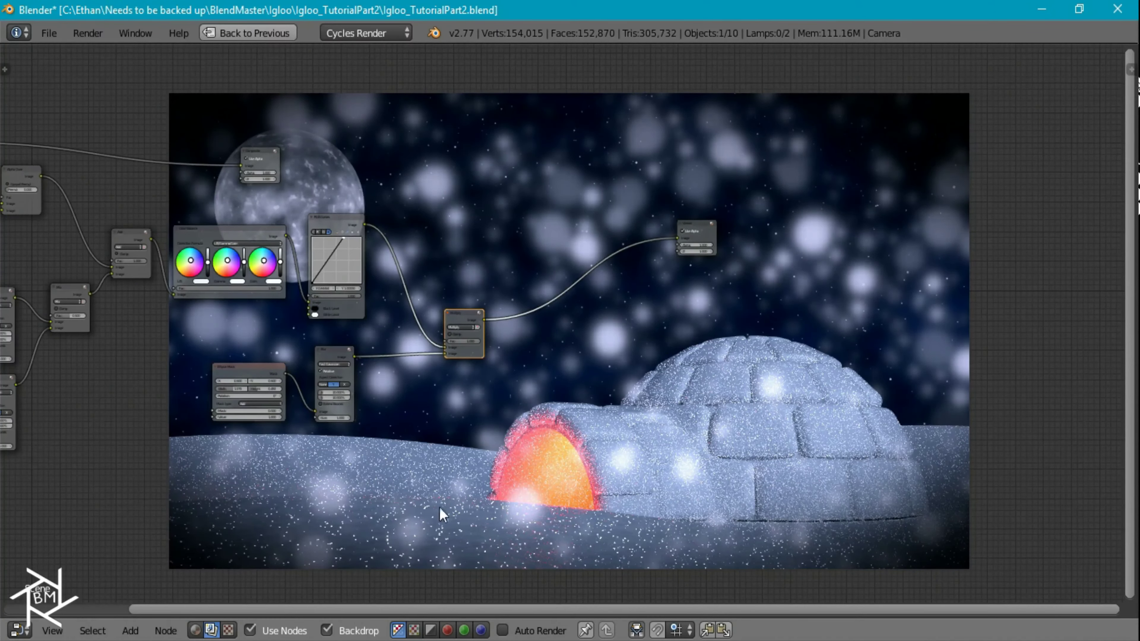
- Leave the full-screen node editor, close the render result, and switch to the main scene named Scene
click(270, 33)
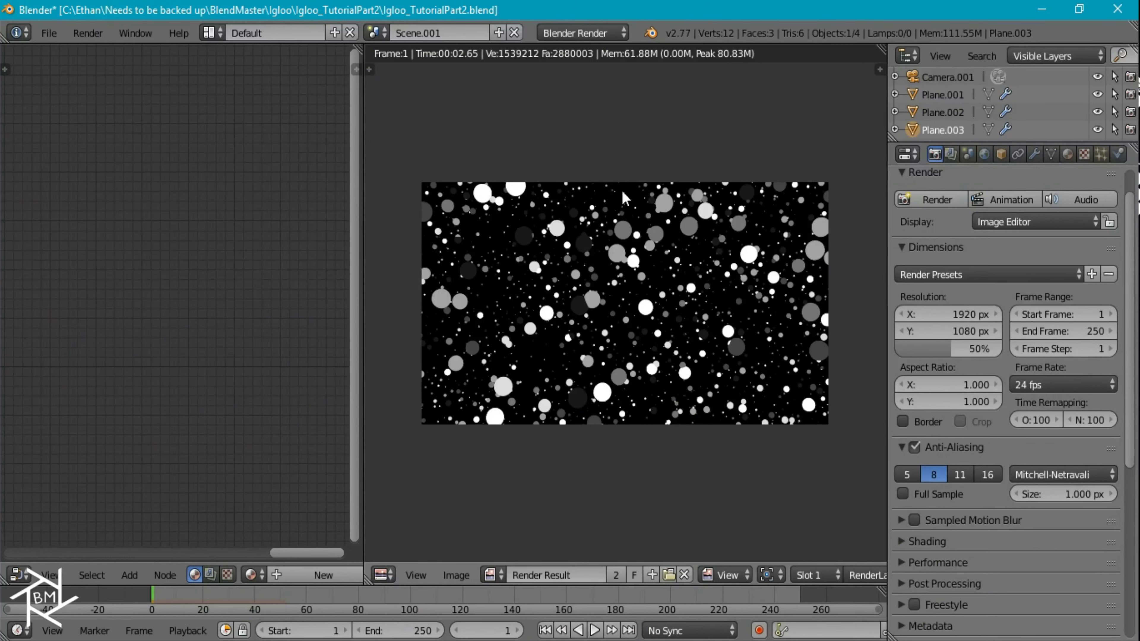
key(Escape)
click(376, 33)
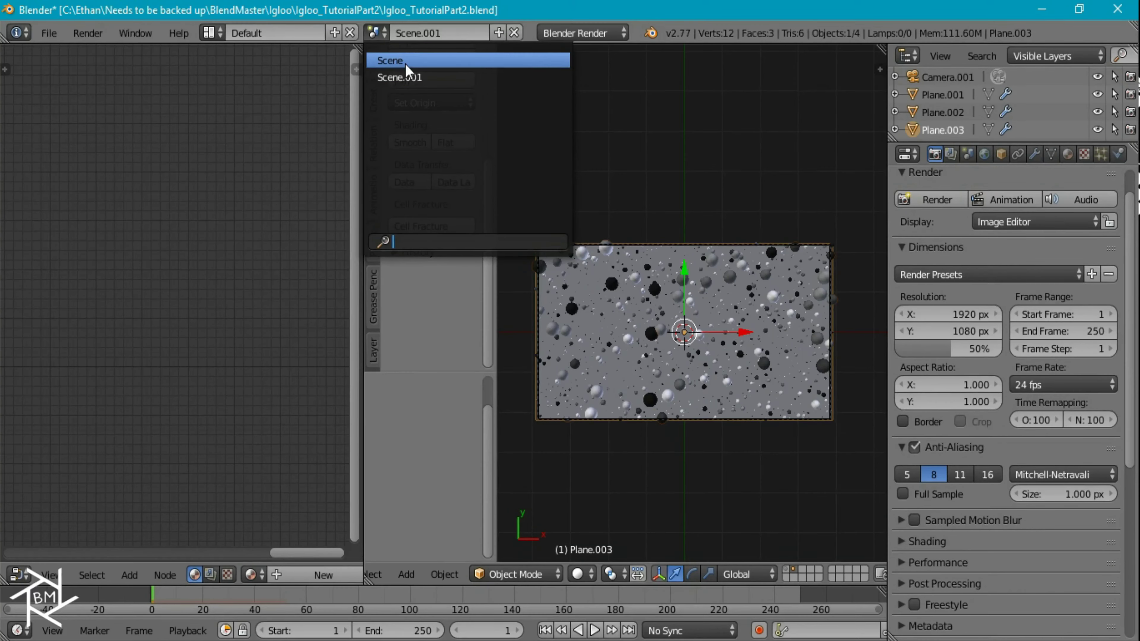
click(390, 56)
- Select the snow ground plane and preview it in rendered shading within a render border around a small patch of snow
right_click(611, 386)
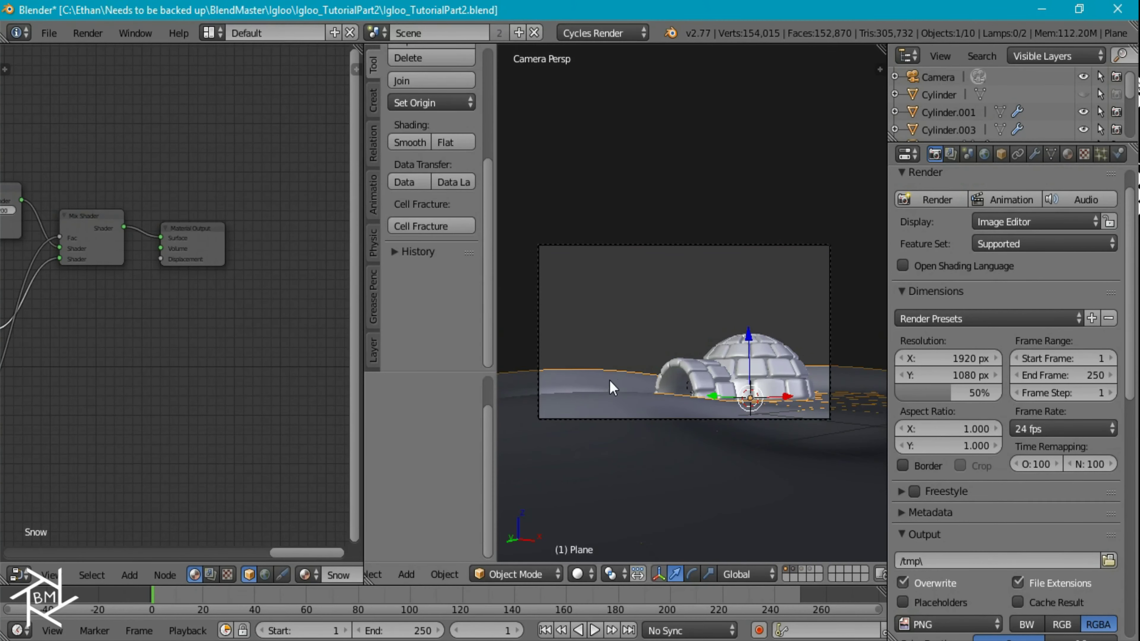
key(shift+z)
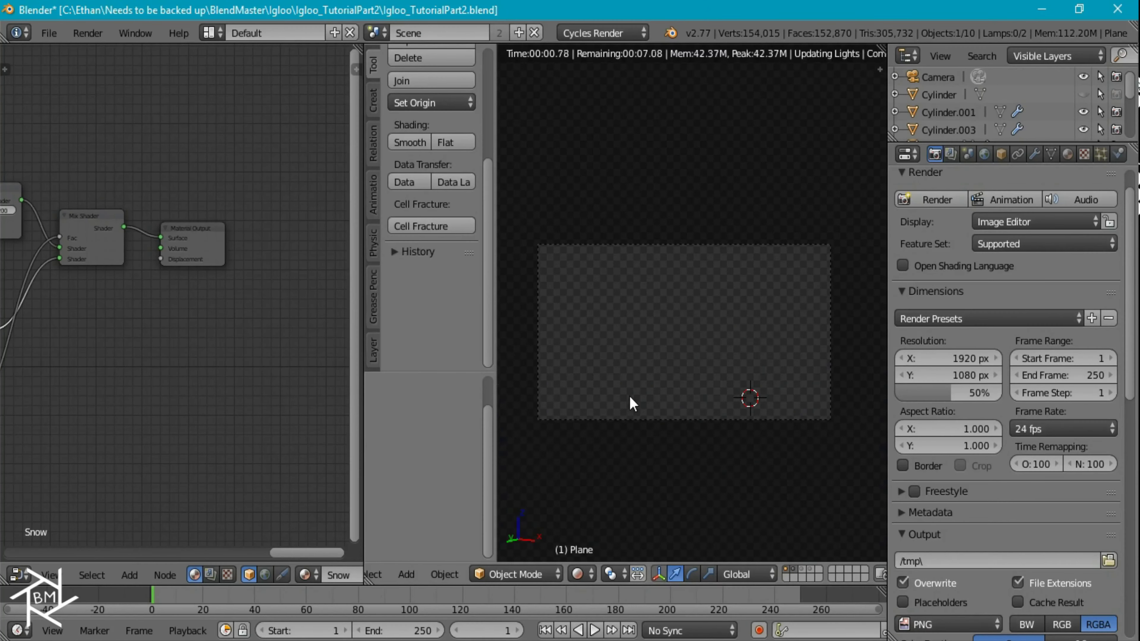
drag(666, 430, 983, 498)
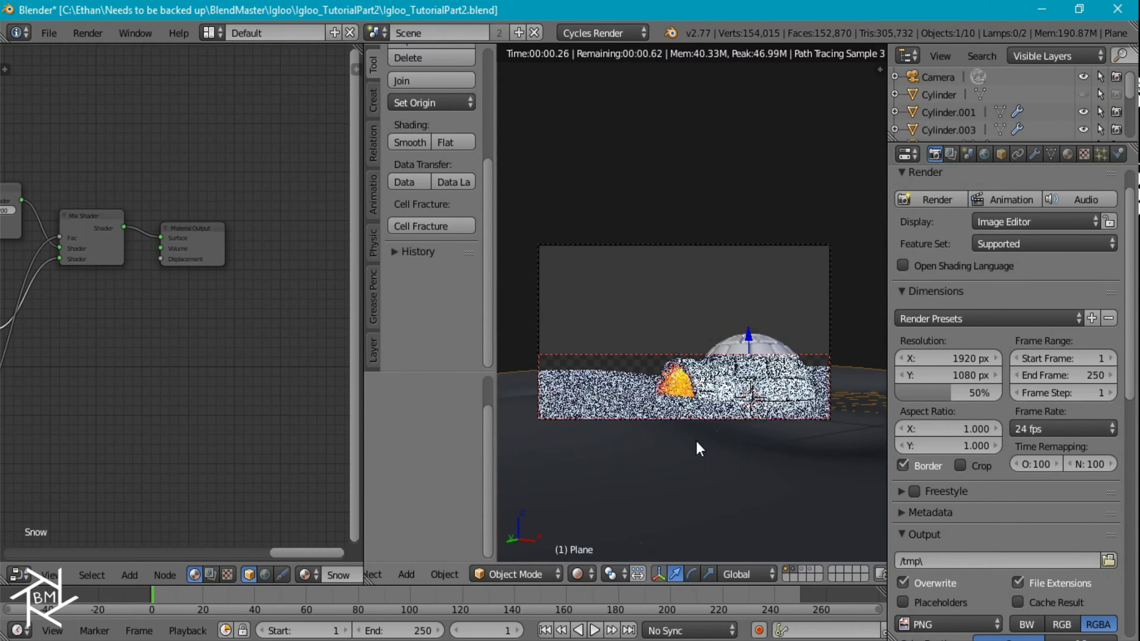
scroll(695, 441, up, 4)
shift+middle_drag(603, 475, 523, 341)
key(ctrl+b)
drag(580, 285, 798, 533)
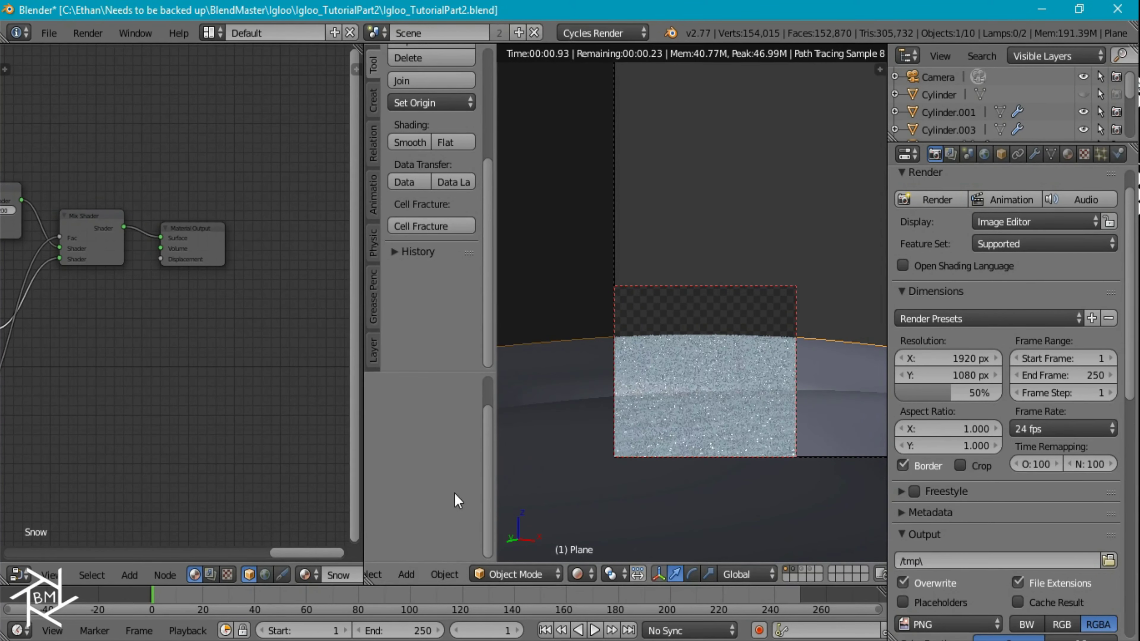
- Set the Emission strength to 2 in the ground's Snow material
scroll(115, 335, up, 3)
middle_drag(162, 319, 329, 335)
scroll(182, 377, up, 4)
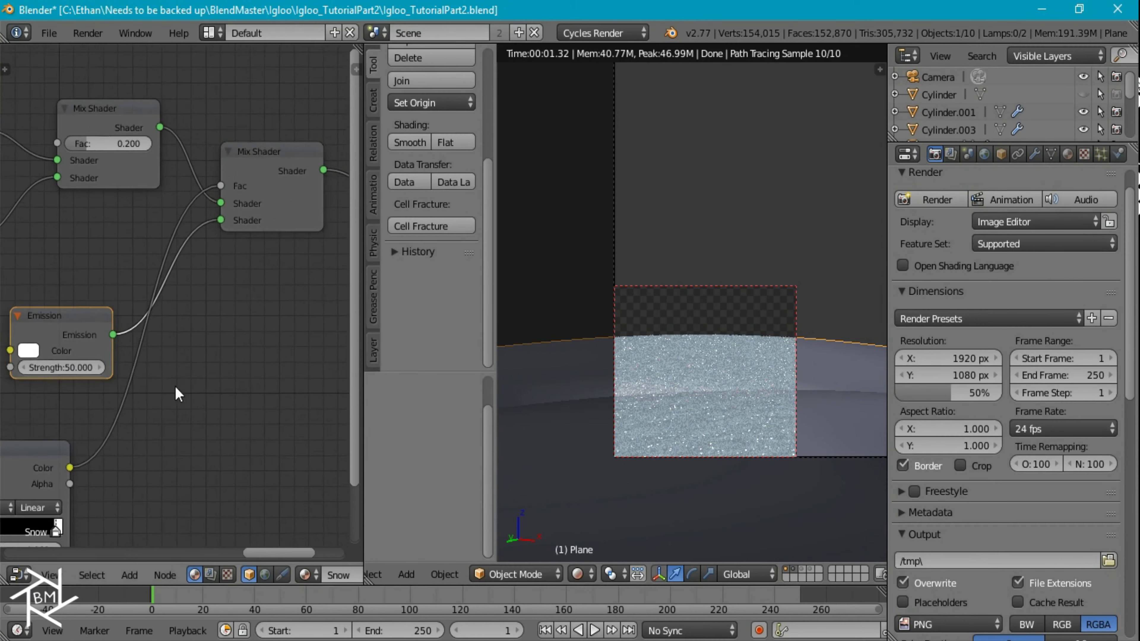
click(57, 372)
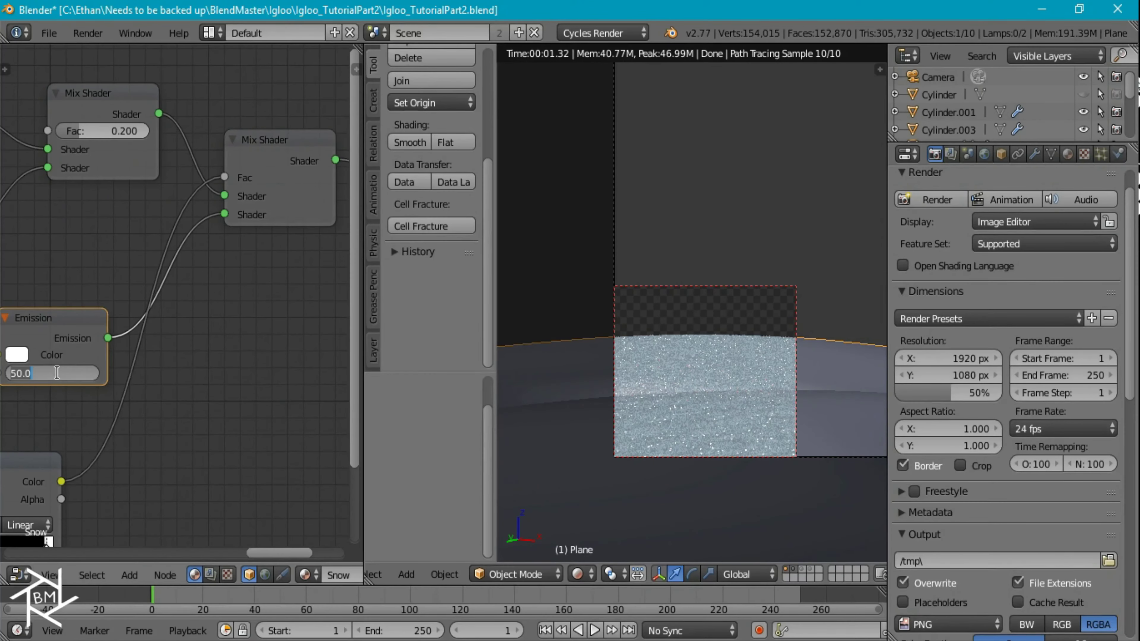
text(2)
key(Return)
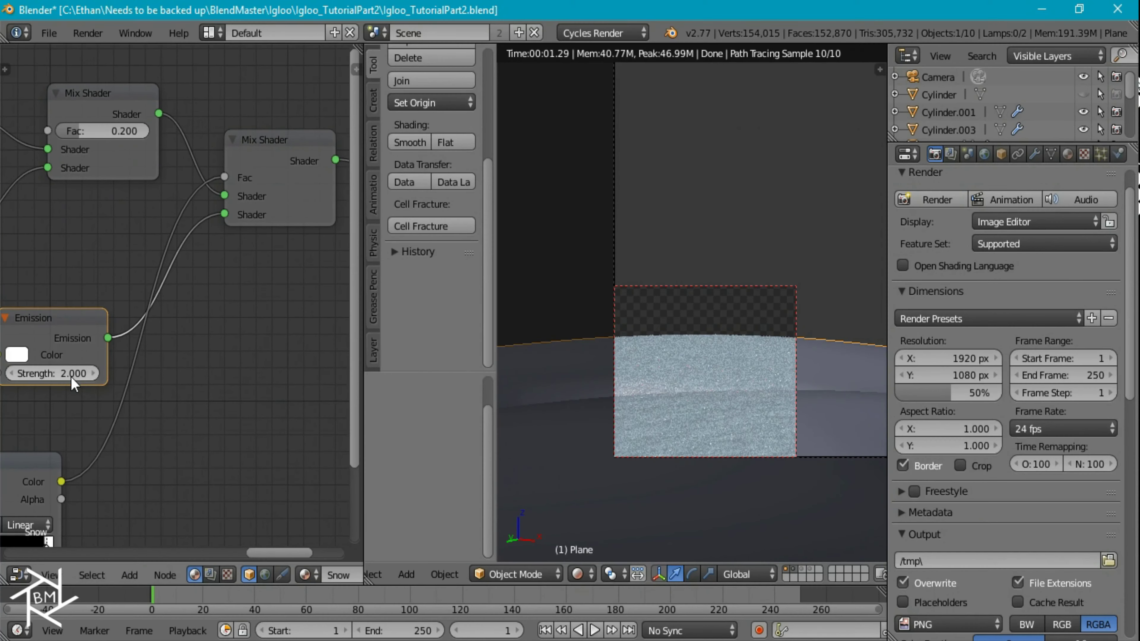
- Select the igloo dome and set the Emission strength of its Snow.001 material to 2
middle_drag(141, 430, 379, 309)
middle_drag(233, 368, 230, 337)
scroll(620, 390, down, 6)
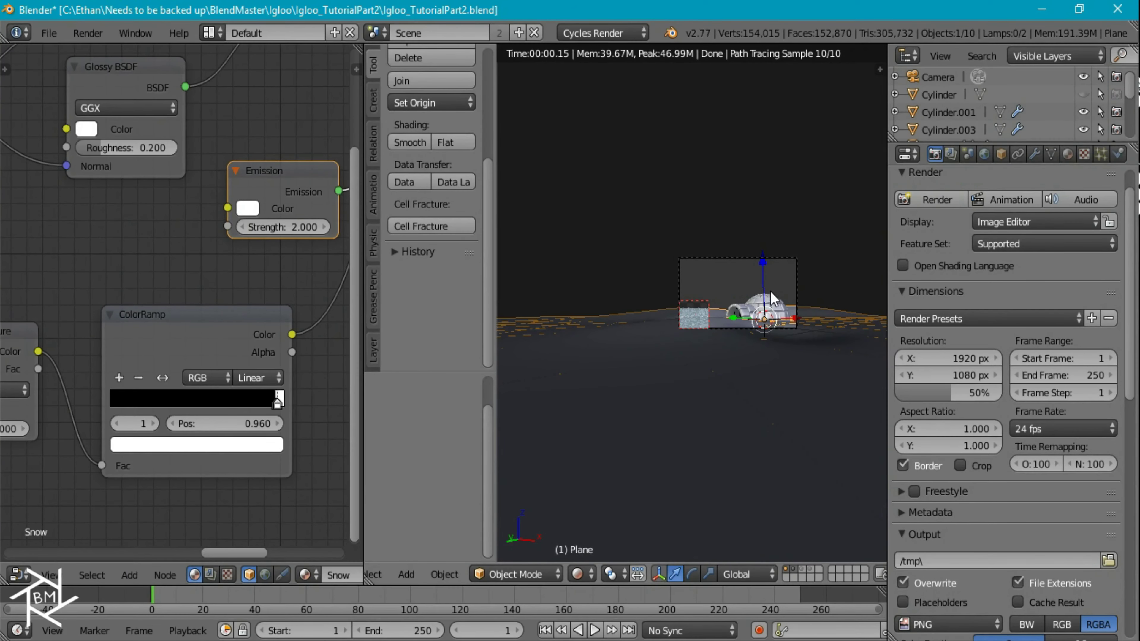
right_click(775, 307)
middle_drag(160, 325, 83, 384)
click(205, 285)
text(2)
key(Return)
- Remove the render border, leave the rendered preview, render the full image, and inspect the snow on the igloo and ground
key(ctrl+b)
drag(636, 191, 899, 386)
key(z)
click(937, 200)
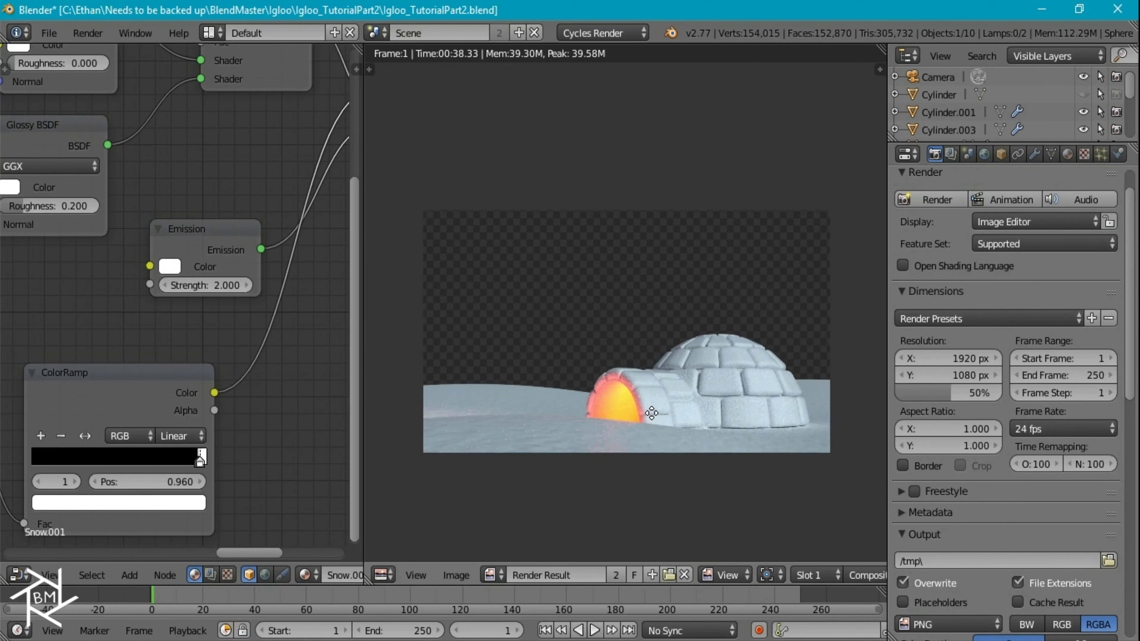
middle_drag(786, 475, 717, 456)
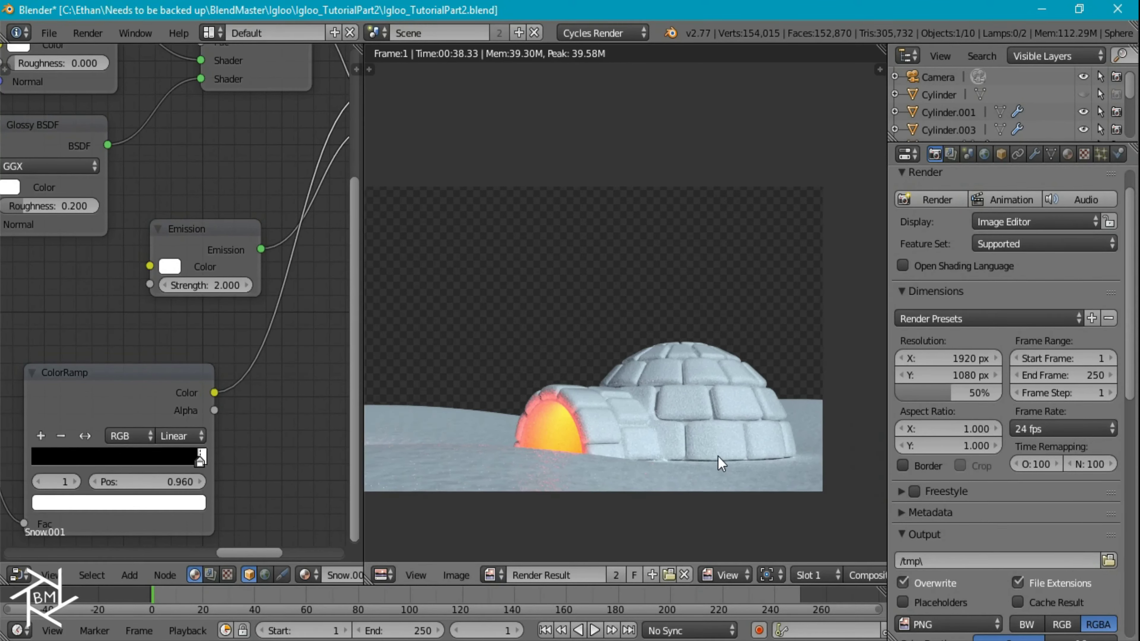
scroll(802, 482, up, 4)
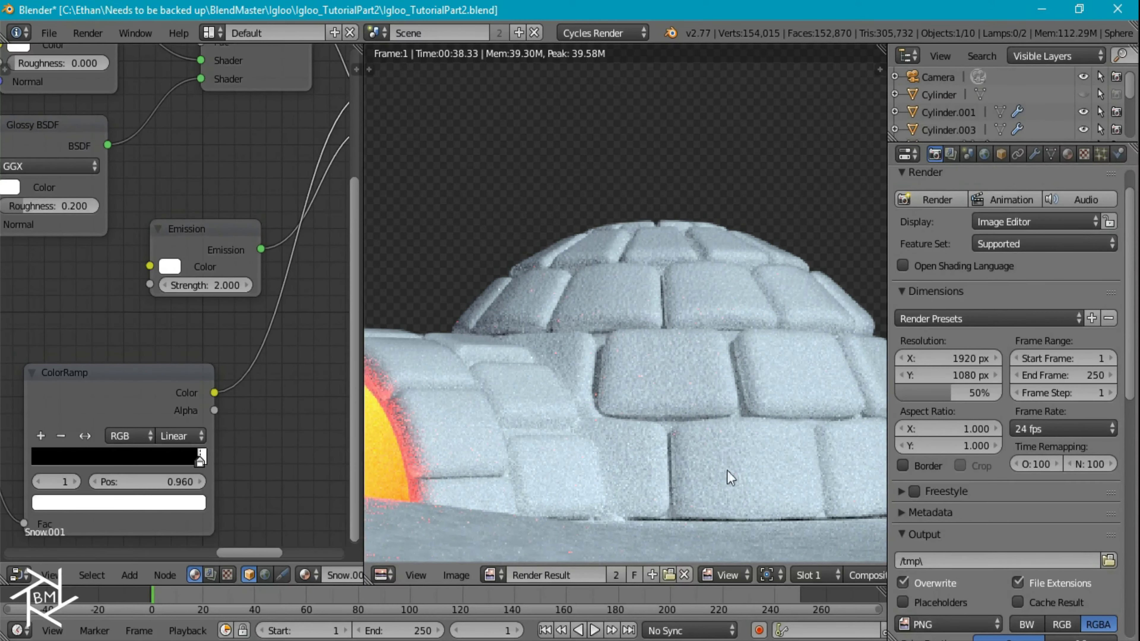
scroll(796, 512, down, 3)
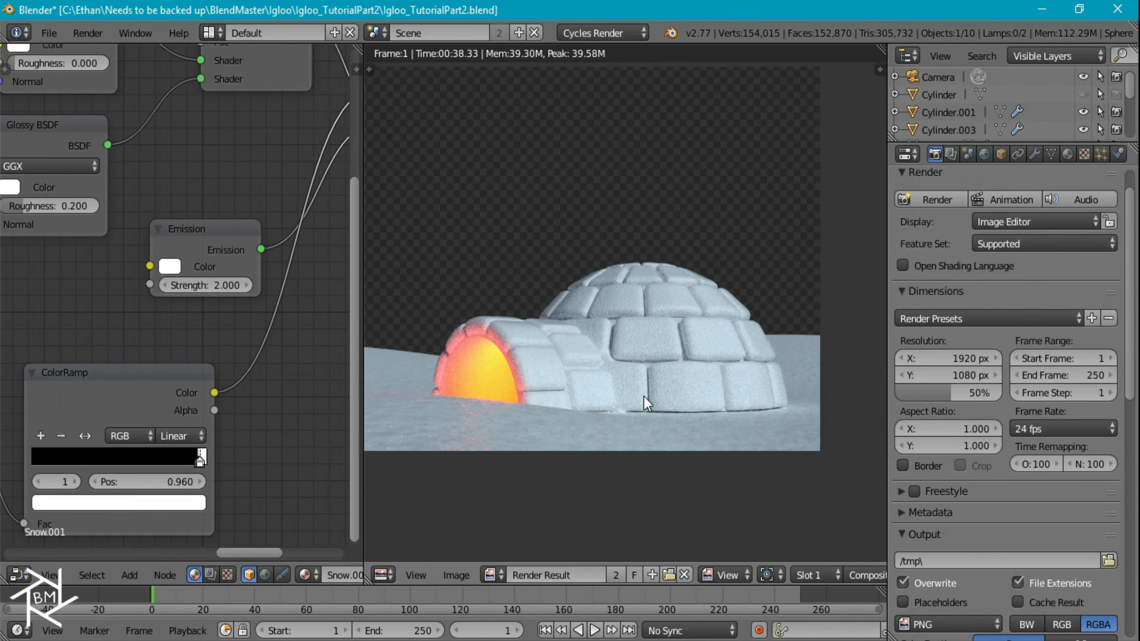
- Leave the render view, edit the ground plane, and raise the snow at the dome's base 0.066 along Z with proportional editing
scroll(657, 418, down, 2)
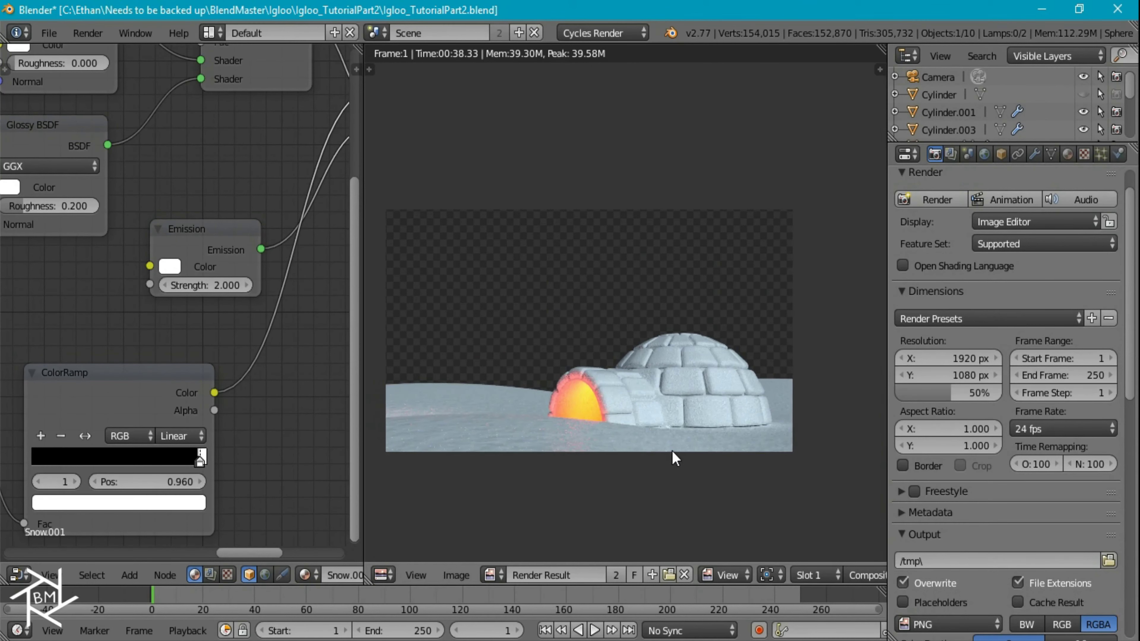
key(Escape)
key(z)
scroll(775, 393, up, 2)
mouse_move(763, 426)
shift+middle_down()
mouse_move(628, 500)
mouse_move(700, 248)
shift+middle_up()
right_click(629, 507)
key(Tab)
scroll(662, 479, up, 5)
scroll(645, 501, up, 1)
right_click(664, 420)
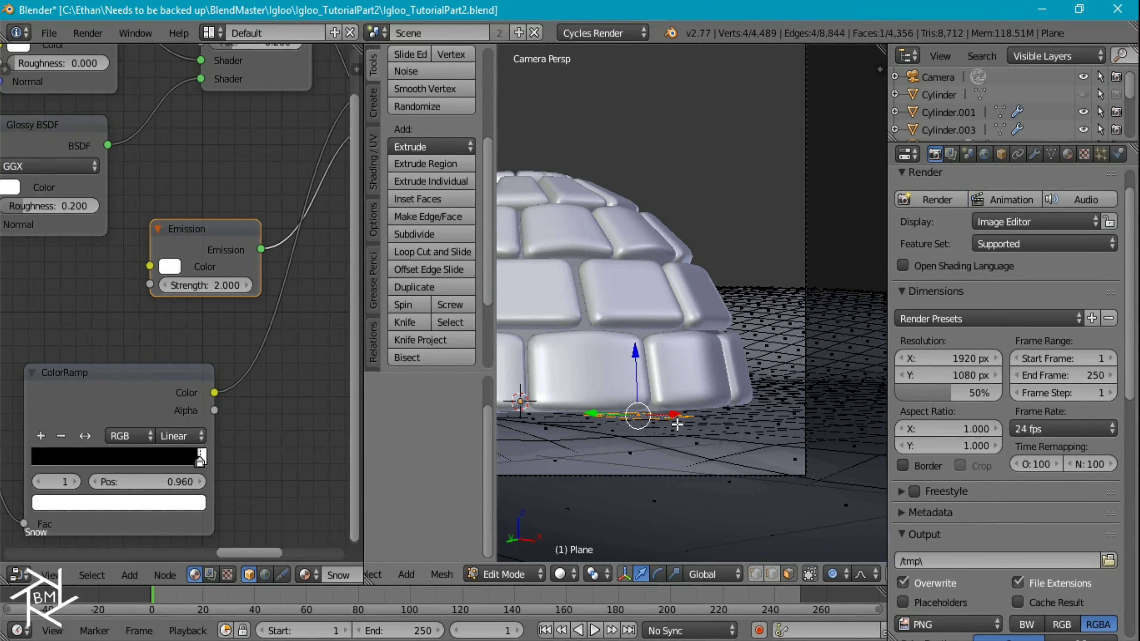
key(g)
key(z)
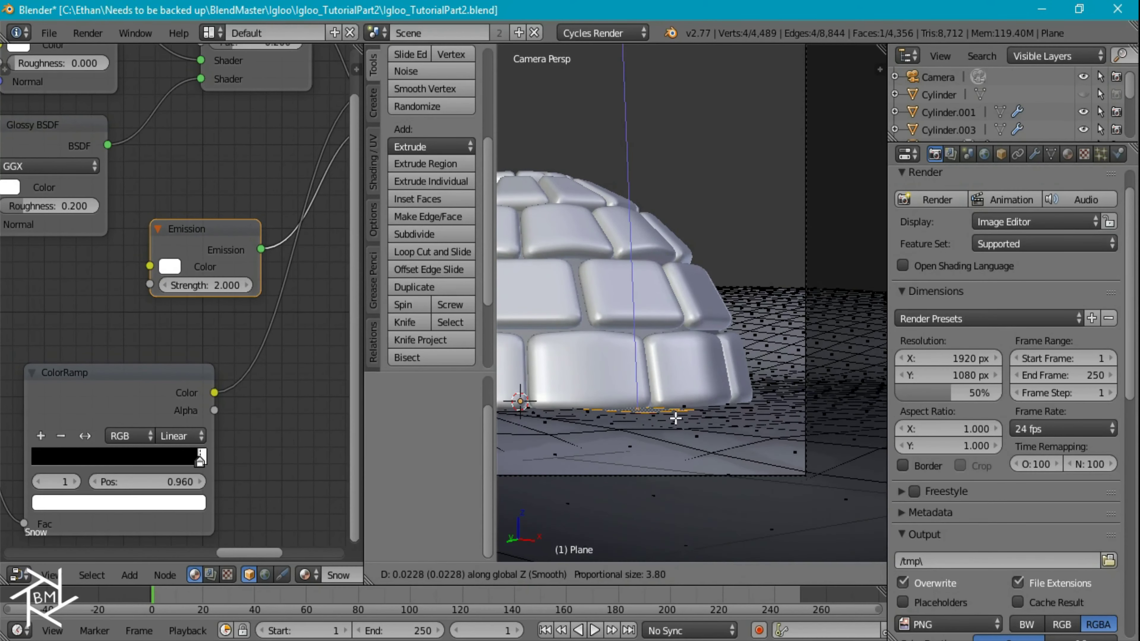
click(675, 407)
- Select the ground face in front of the entrance tunnel and lower it about 0.139 with proportional editing
scroll(653, 425, down, 3)
shift+middle_drag(664, 423, 817, 481)
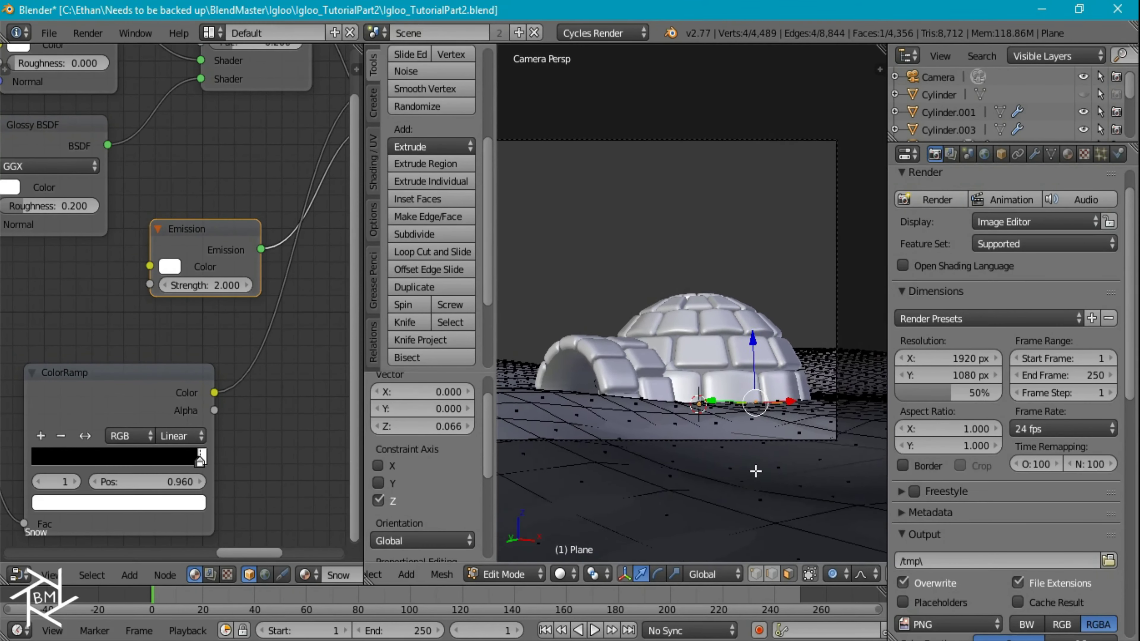
right_click(585, 397)
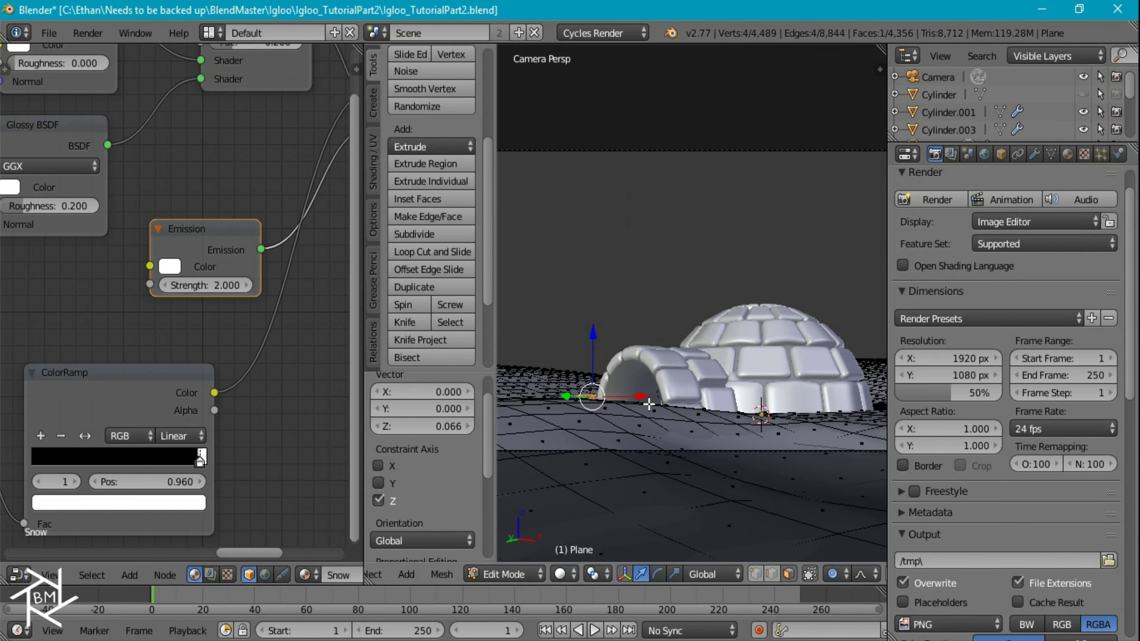
right_click(684, 411)
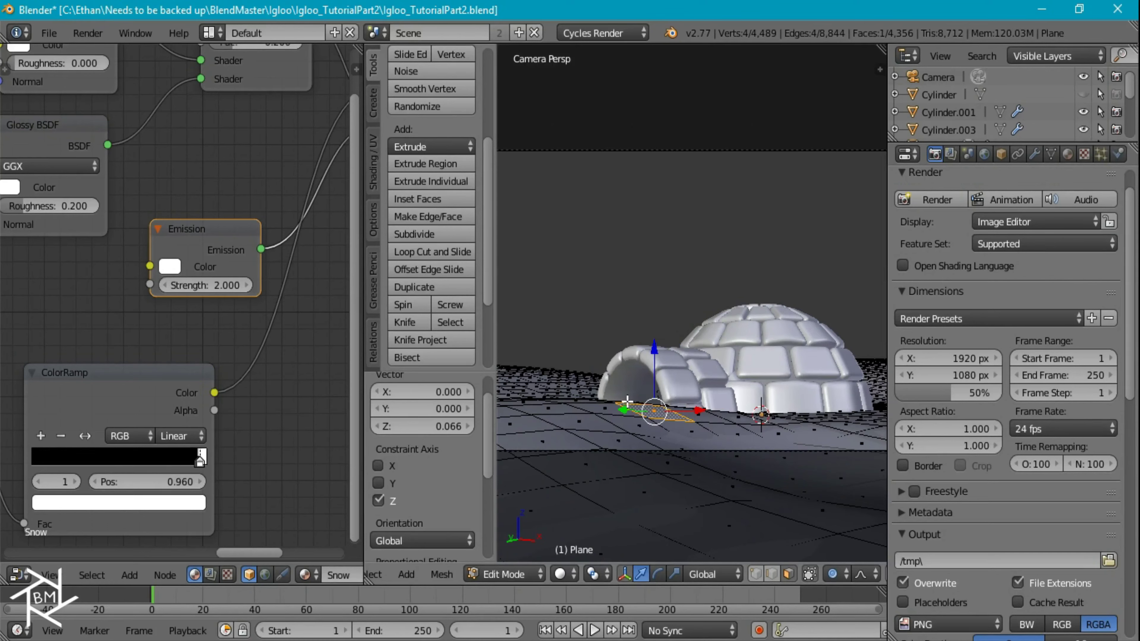
key(g)
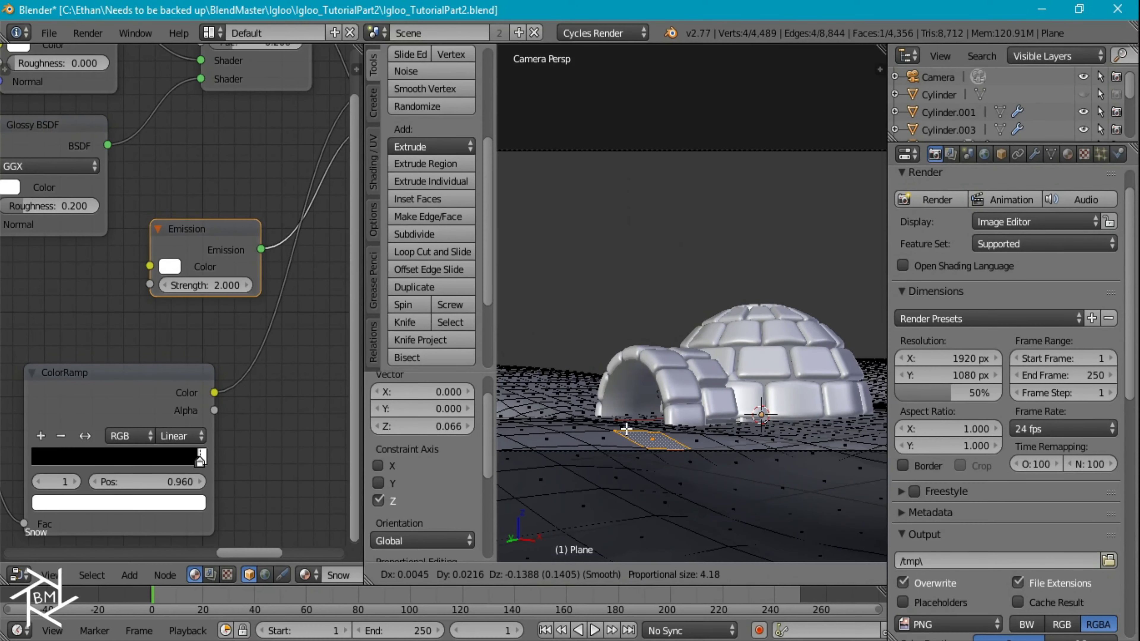
click(626, 429)
- Raise the ground face beside the dome's base by 0.060 along Z with a smaller proportional radius, and finish editing
right_click(827, 423)
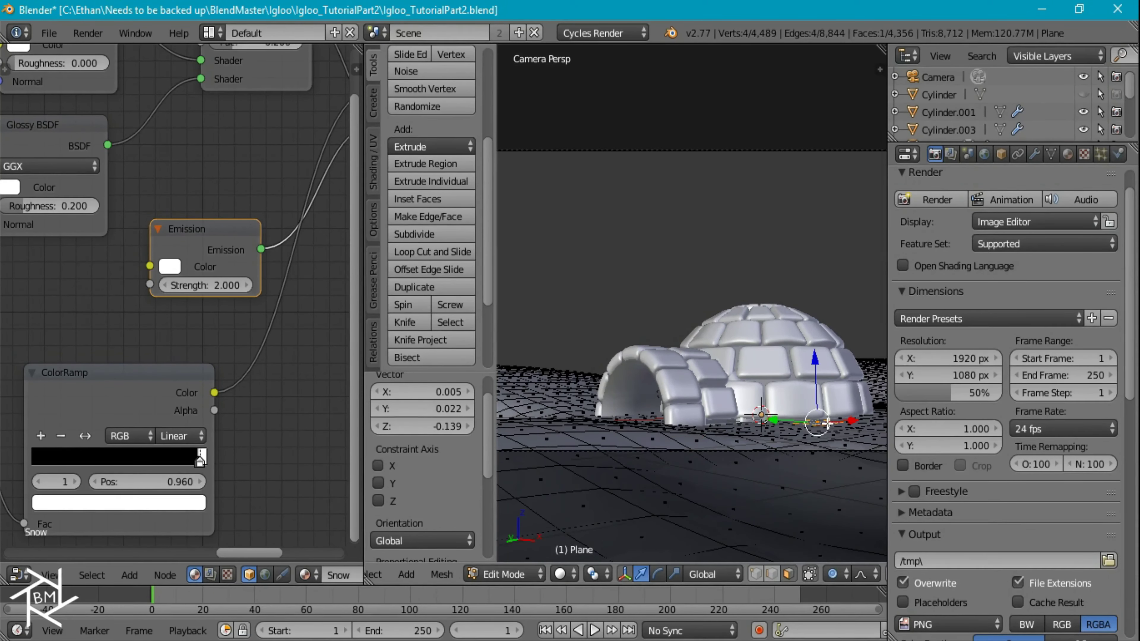
key(g)
scroll(829, 423, up, 8)
key(z)
scroll(819, 416, up, 1)
click(818, 416)
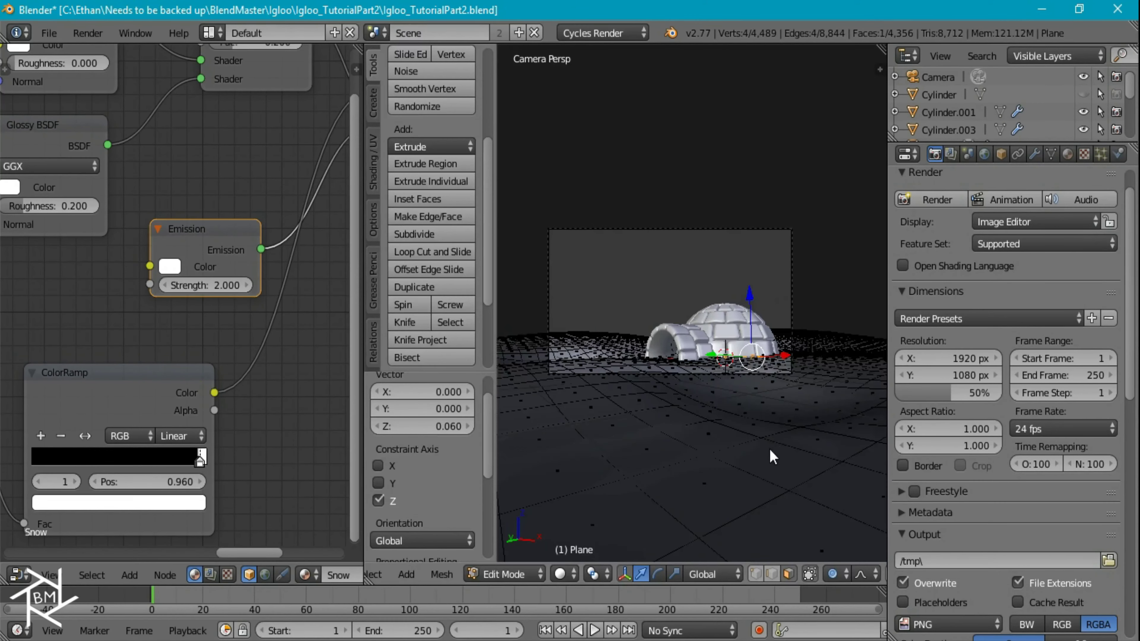
key(Tab)
- Edit the ground again and raise the foreground snow in front of the igloo about 0.087 with proportional editing
scroll(607, 457, down, 3)
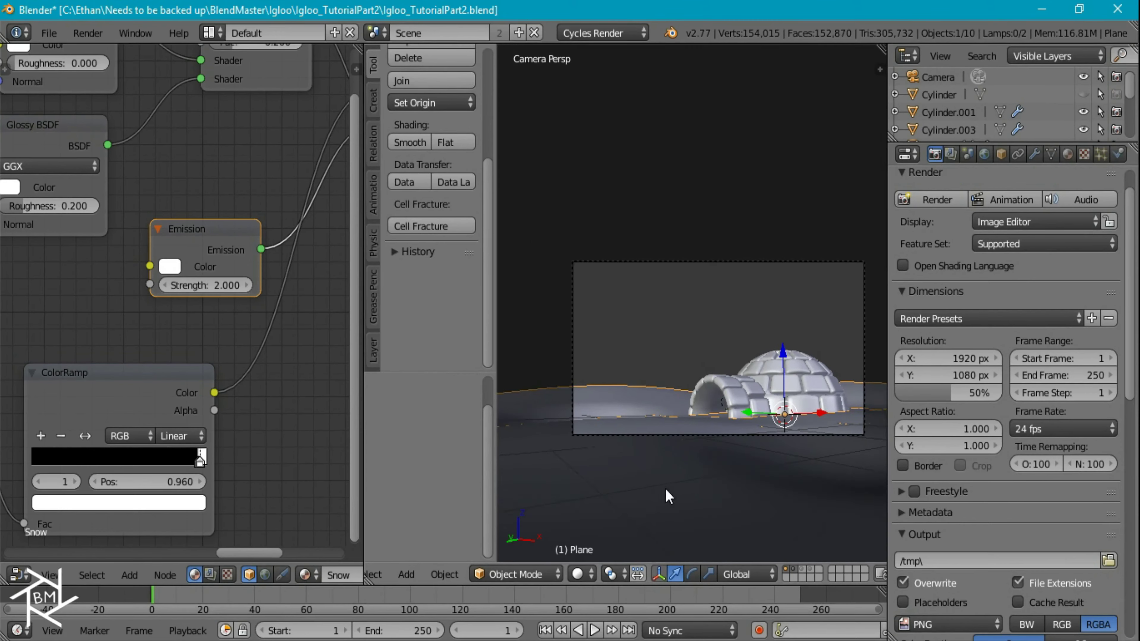
key(Tab)
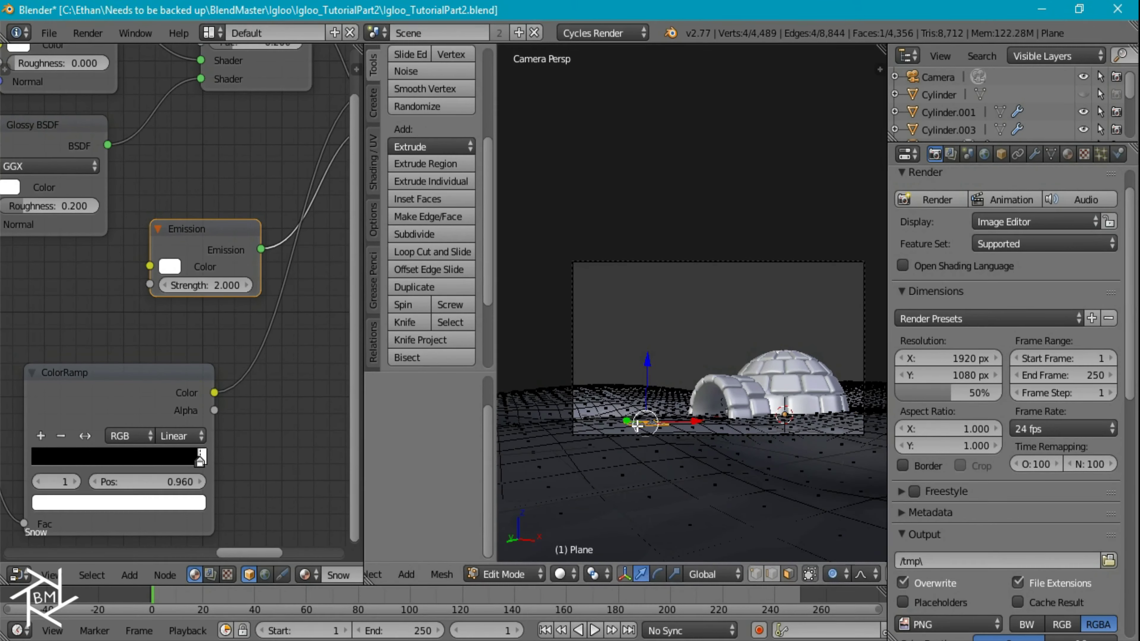
click(637, 418)
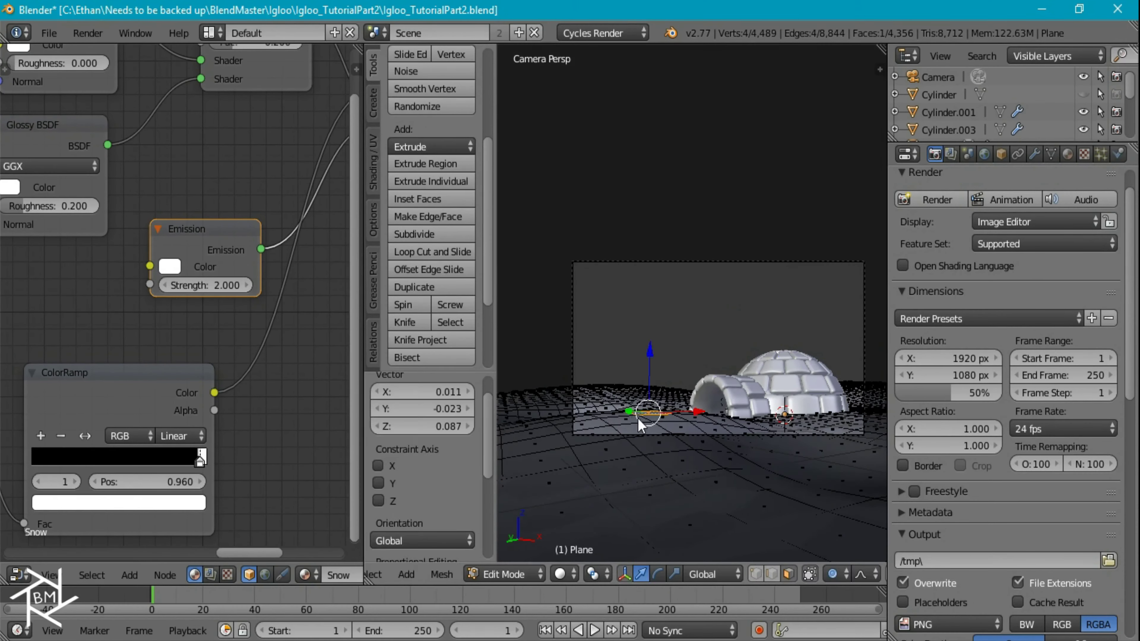
key(Tab)
- Add a plain axes empty and move it in top view about -1.465 in X and -0.048 in Y to the igloo's entrance tunnel
scroll(810, 496, up, 3)
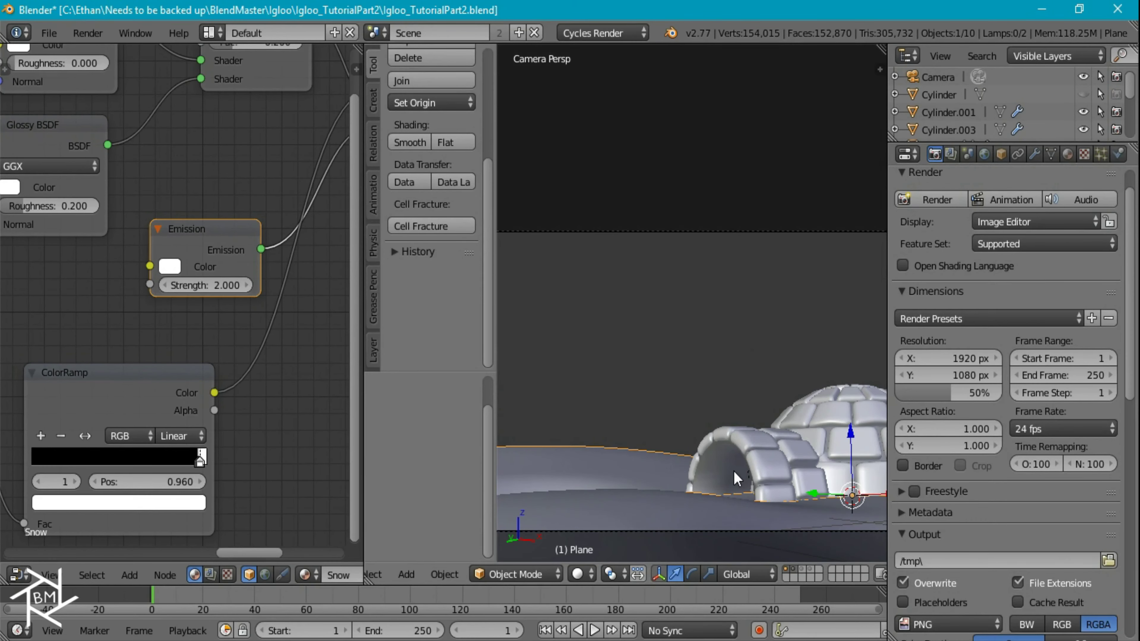
key(shift+a)
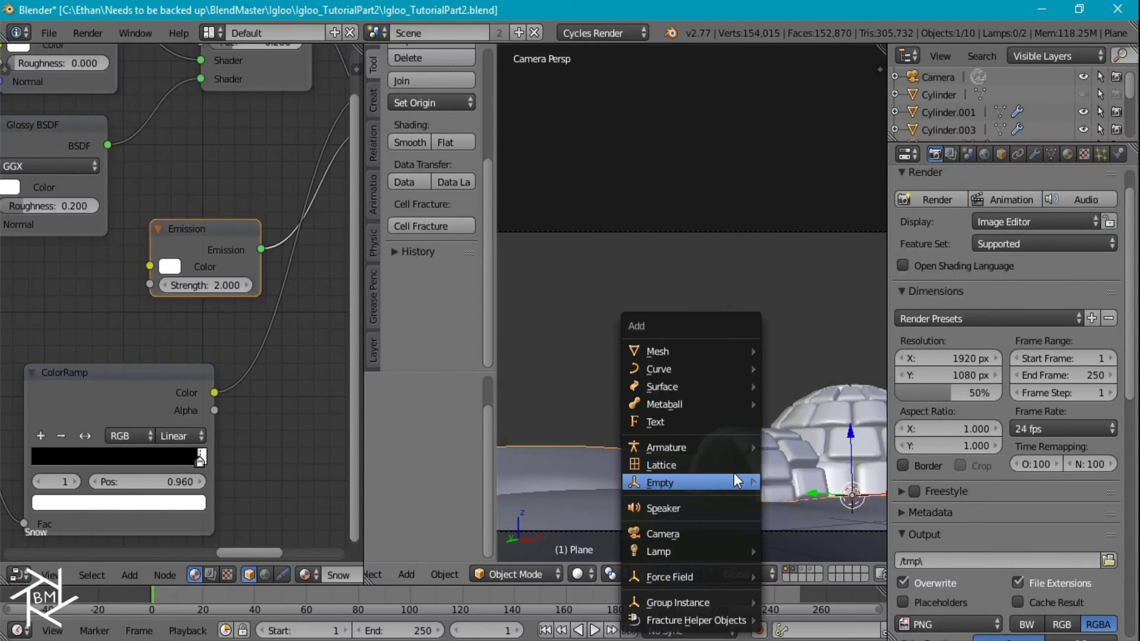
mouse_move(734, 473)
click(808, 349)
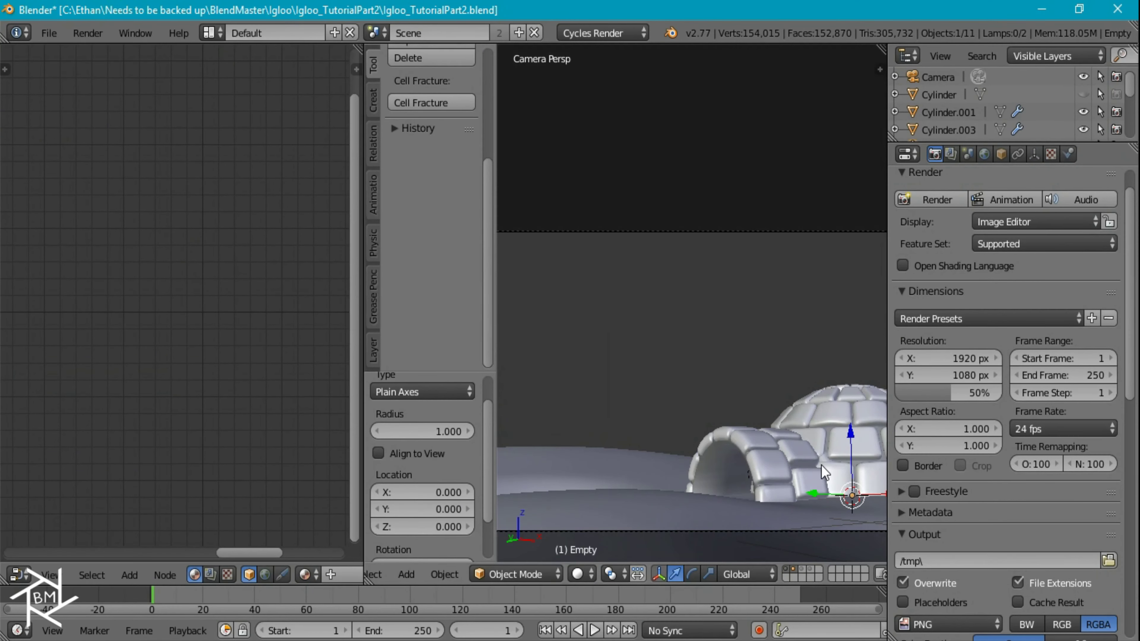
key(KP_7)
scroll(709, 395, up, 10)
scroll(533, 404, down, 5)
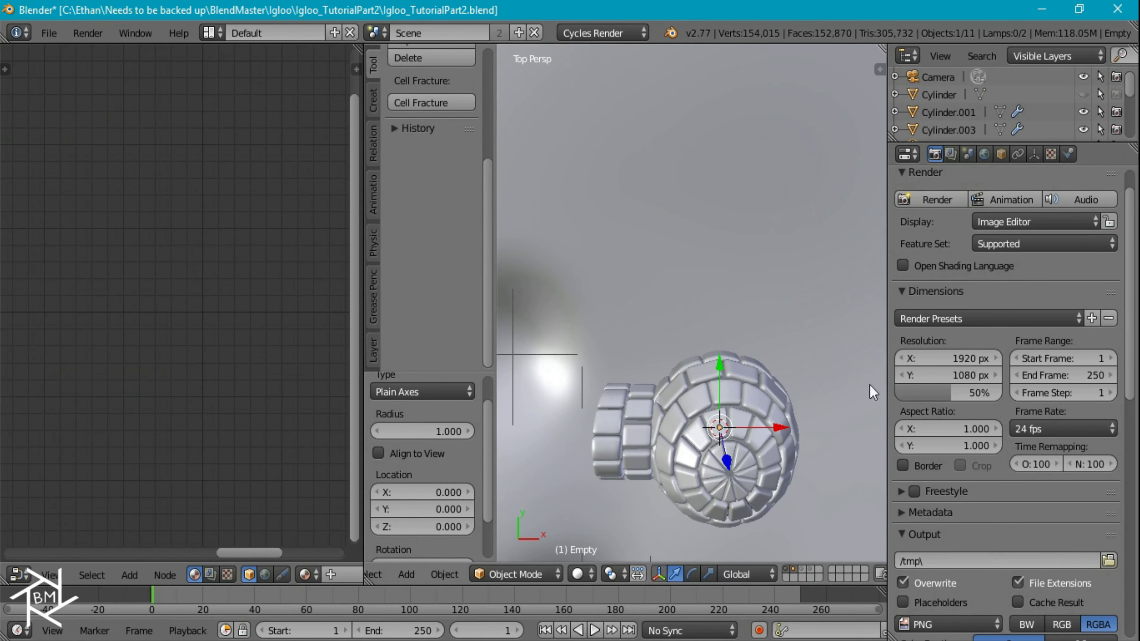
key(g)
click(630, 458)
- Raise the empty 0.246 along Z into the entrance and return to the camera view
middle_drag(665, 470, 877, 361)
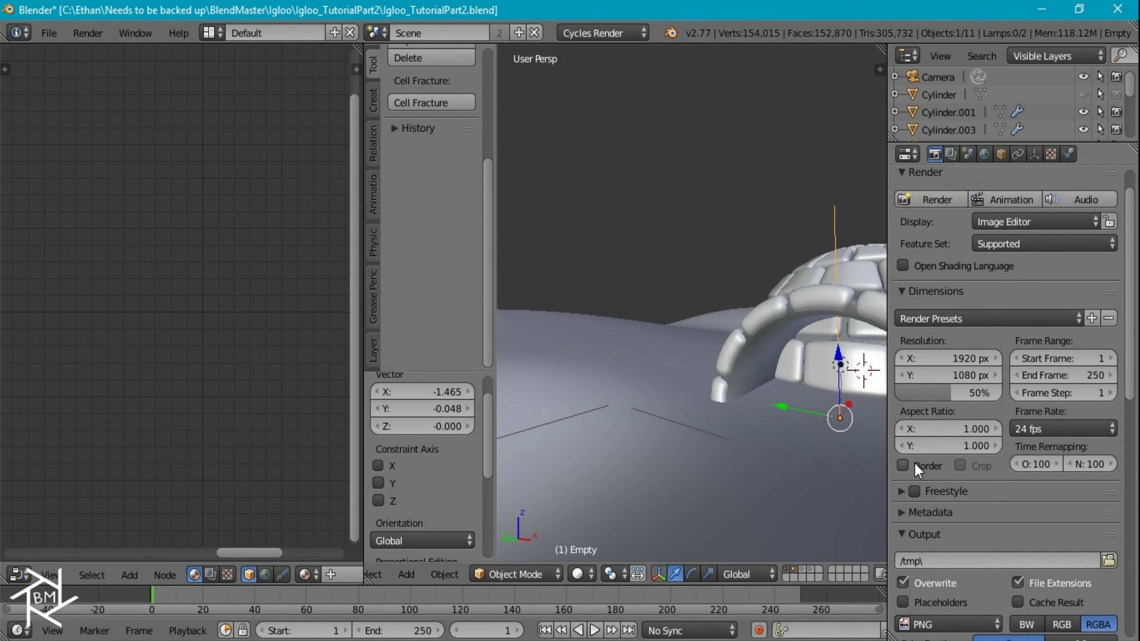
key(g)
key(z)
click(825, 421)
middle_drag(807, 455, 756, 482)
key(KP_0)
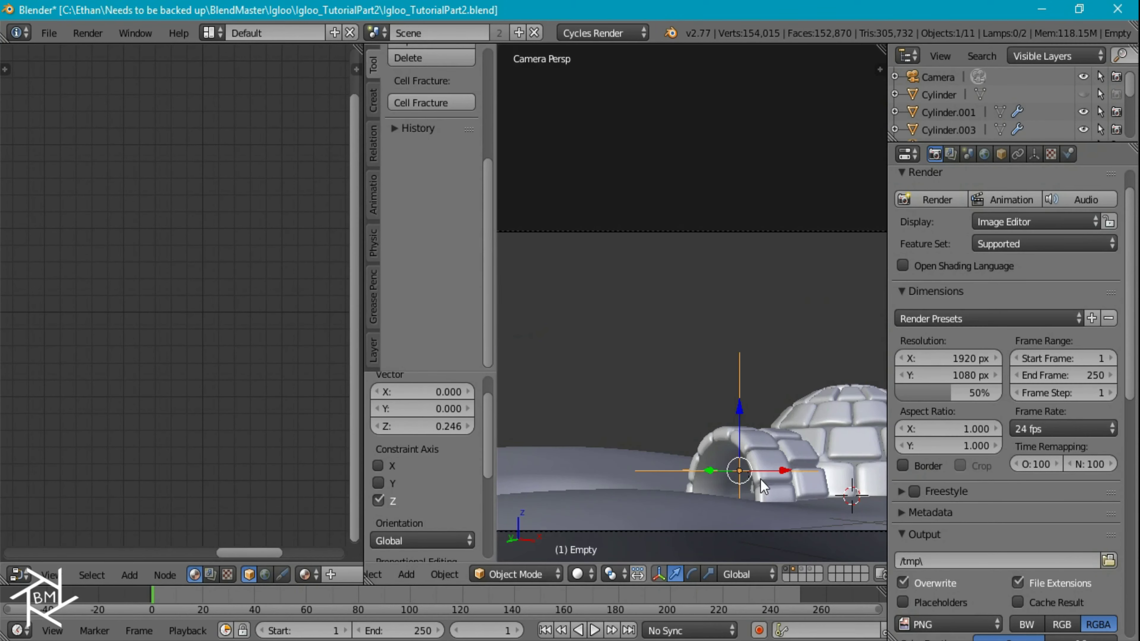
- Preview the scene in rendered shading and set the camera's depth of field focus object to Empty
key(shift+z)
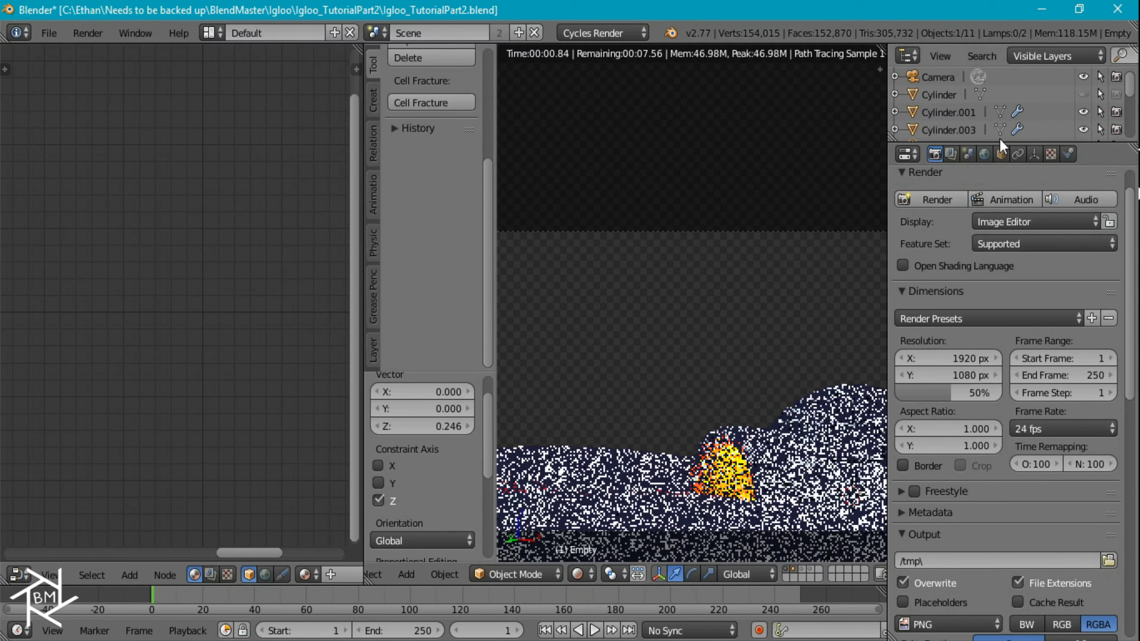
click(939, 77)
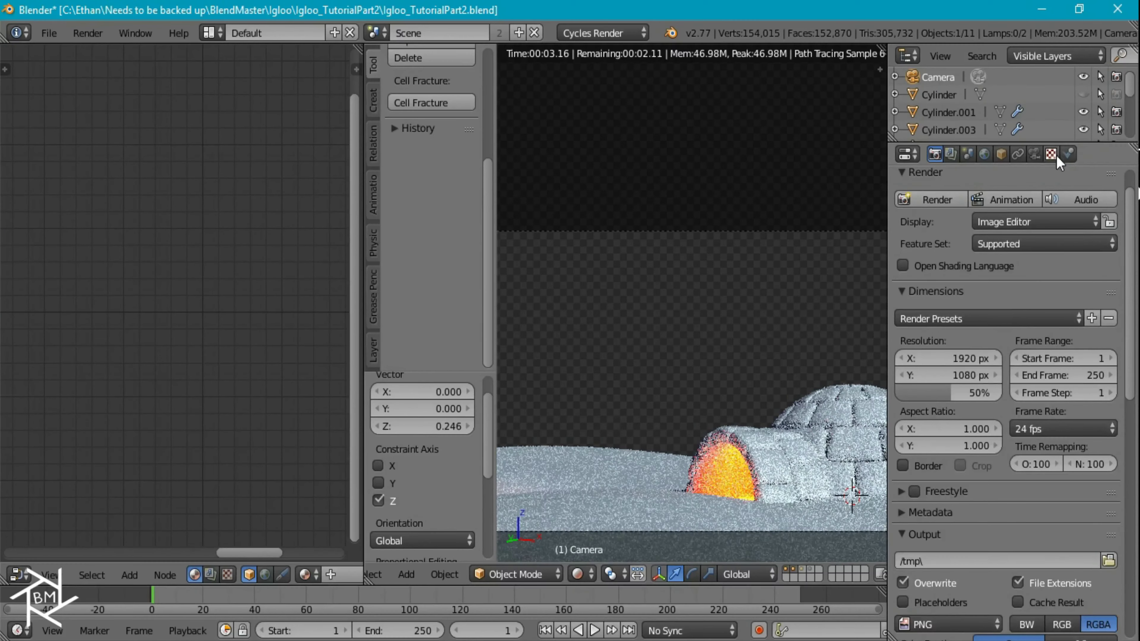
click(1034, 154)
scroll(1057, 476, down, 8)
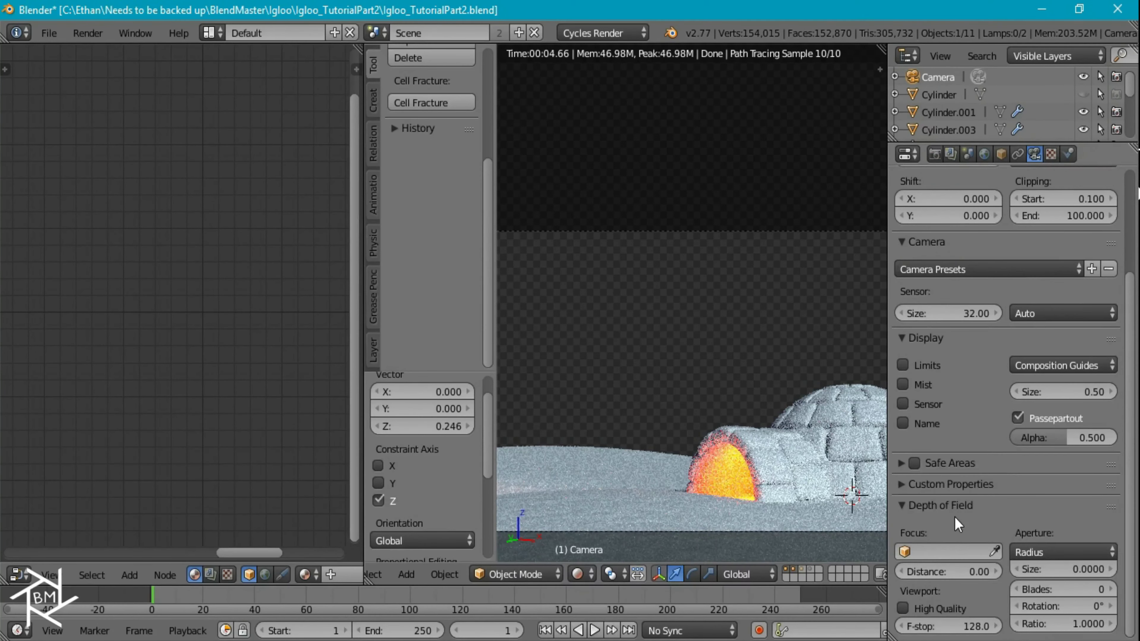
click(940, 551)
text(empty)
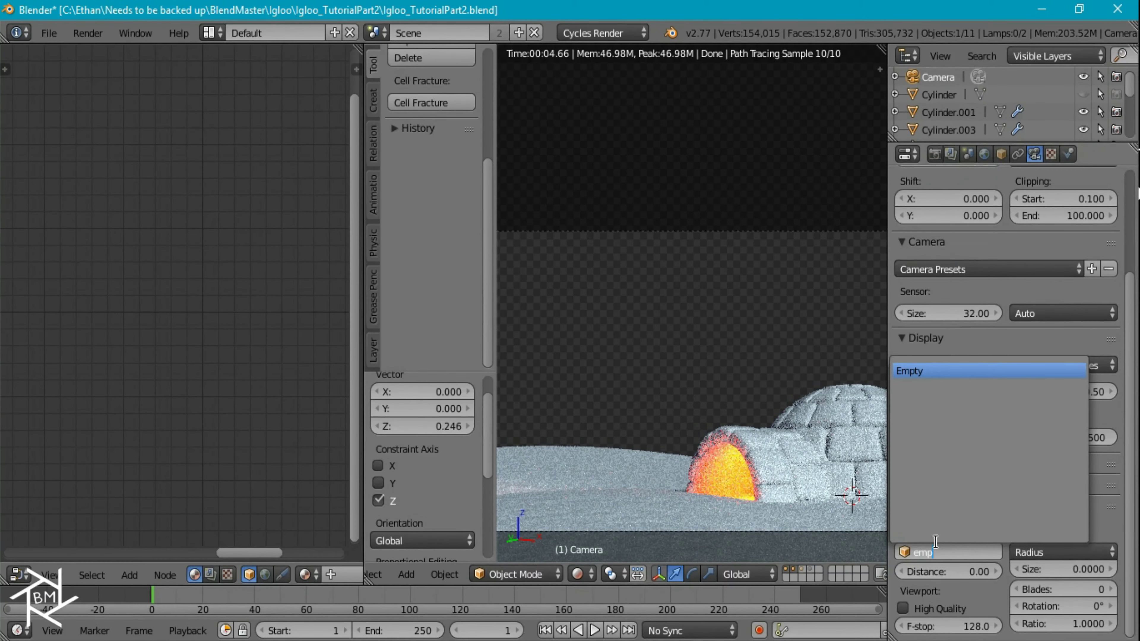
key(Return)
- Try an aperture size of 0.1 for the camera's depth of field
click(1069, 574)
text(.1)
key(Return)
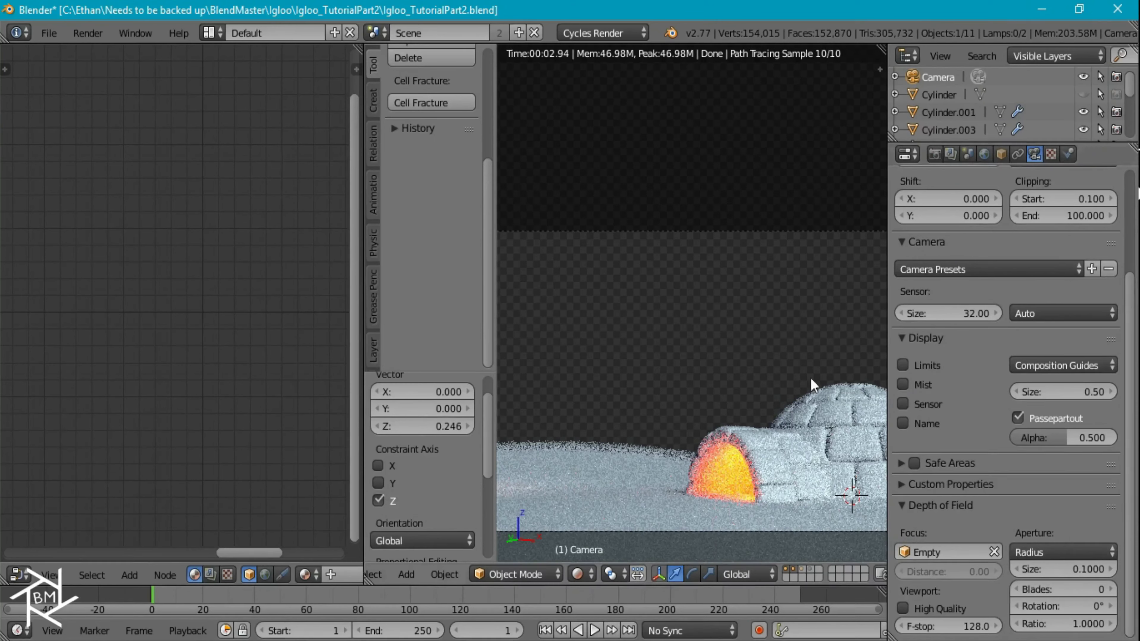
- Set the camera's aperture size to 0.02 and leave the rendered preview
click(1066, 561)
text(.02)
key(Return)
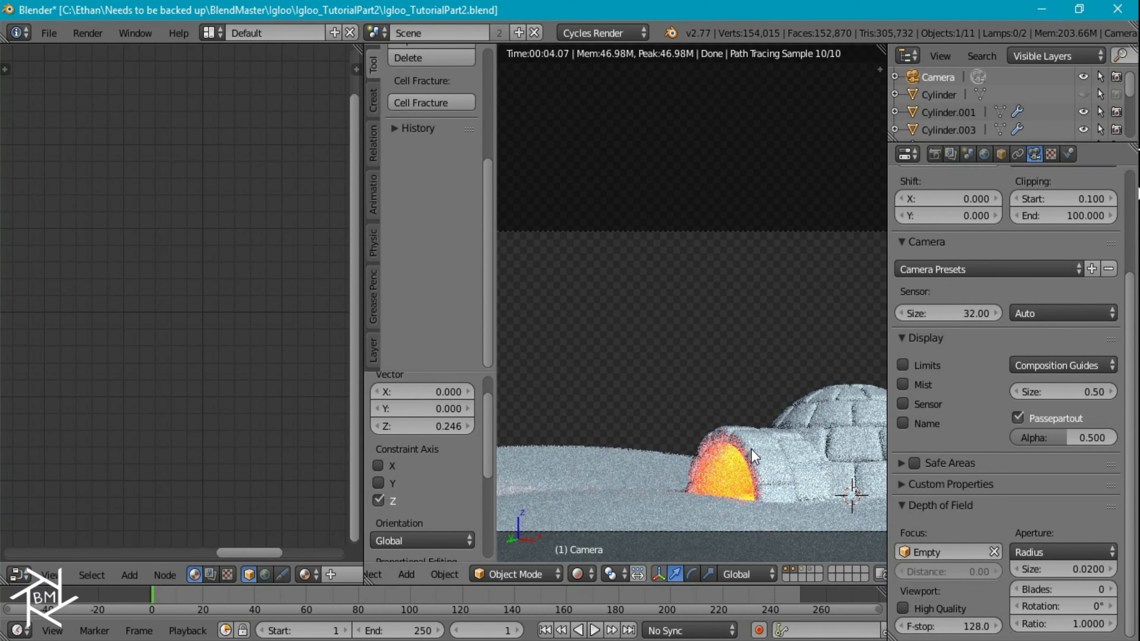
scroll(756, 451, down, 2)
key(z)
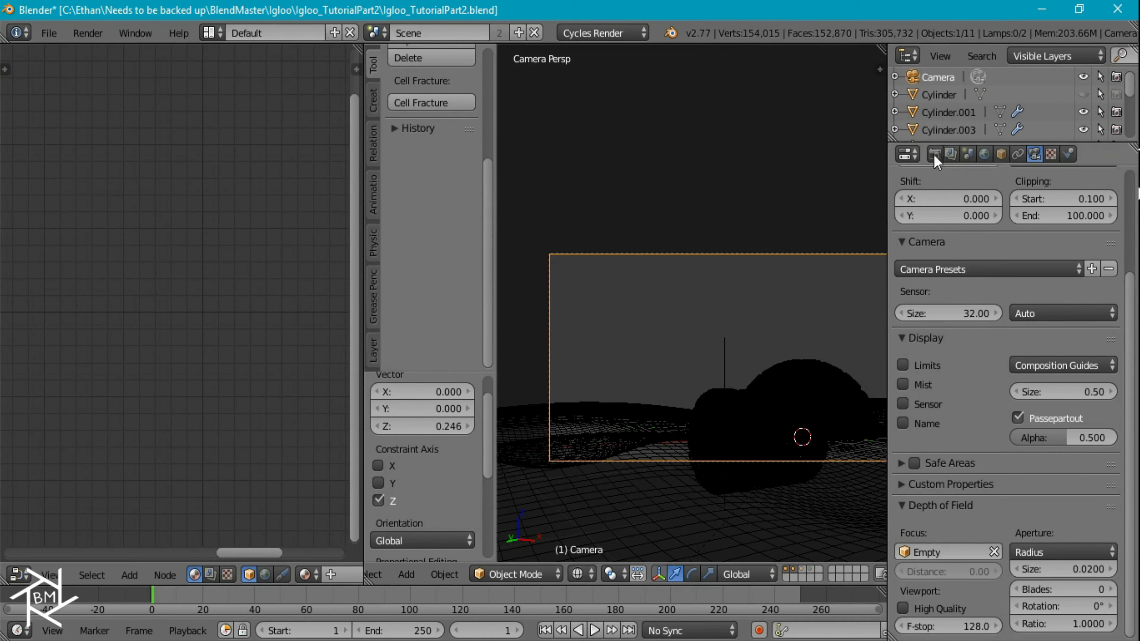
- Set the render samples to 500 and render the image
click(934, 155)
scroll(998, 483, down, 10)
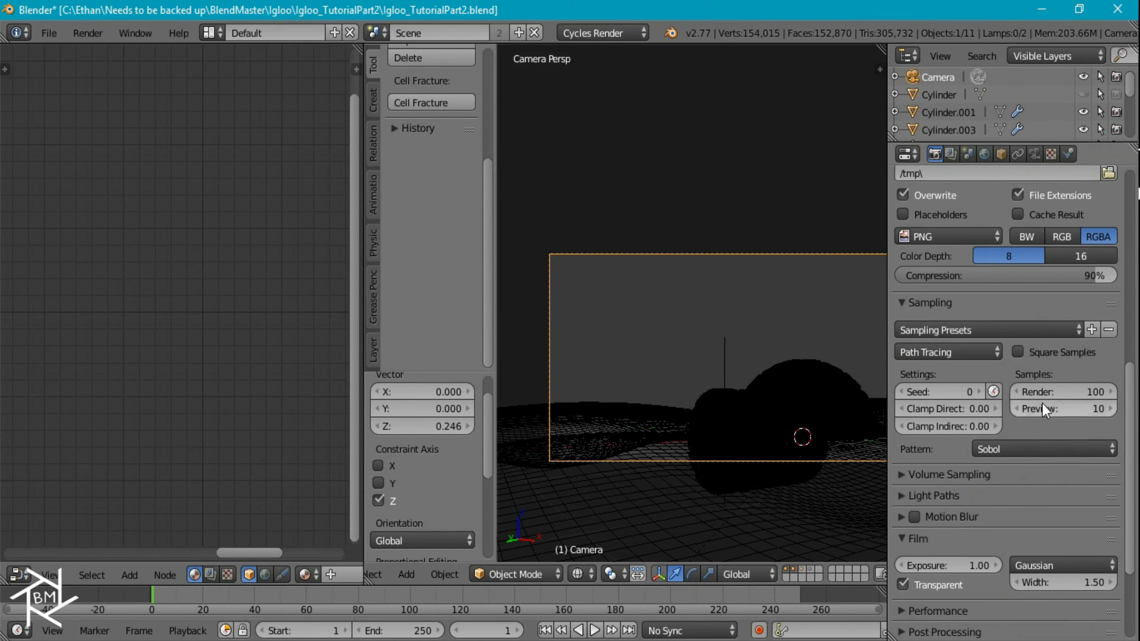
click(1042, 391)
text(500)
key(Return)
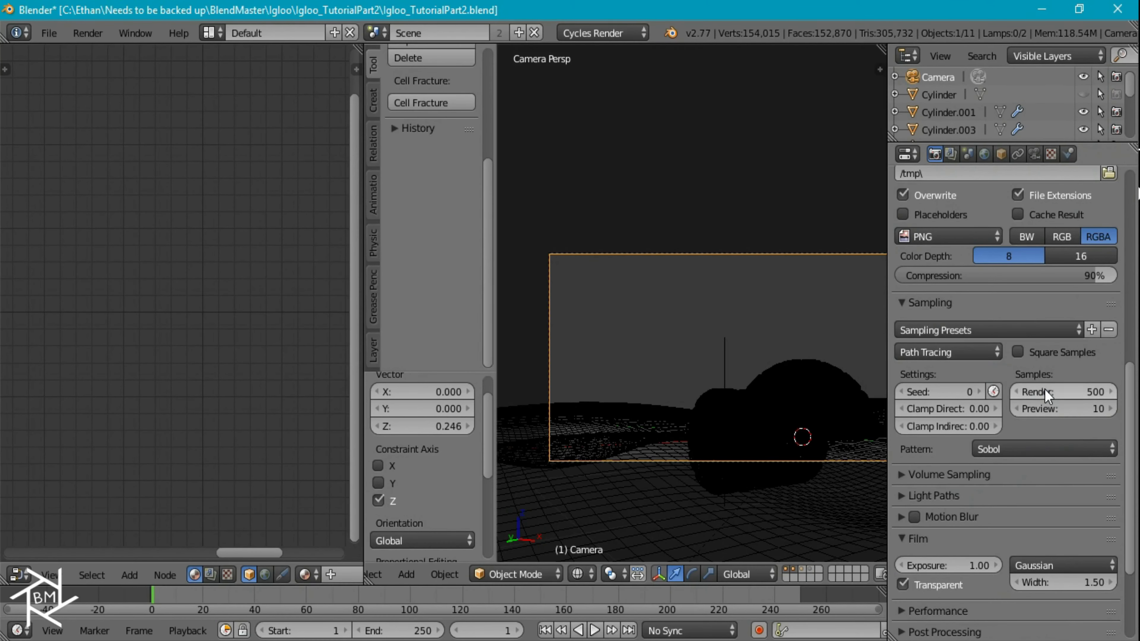
scroll(1023, 393, up, 10)
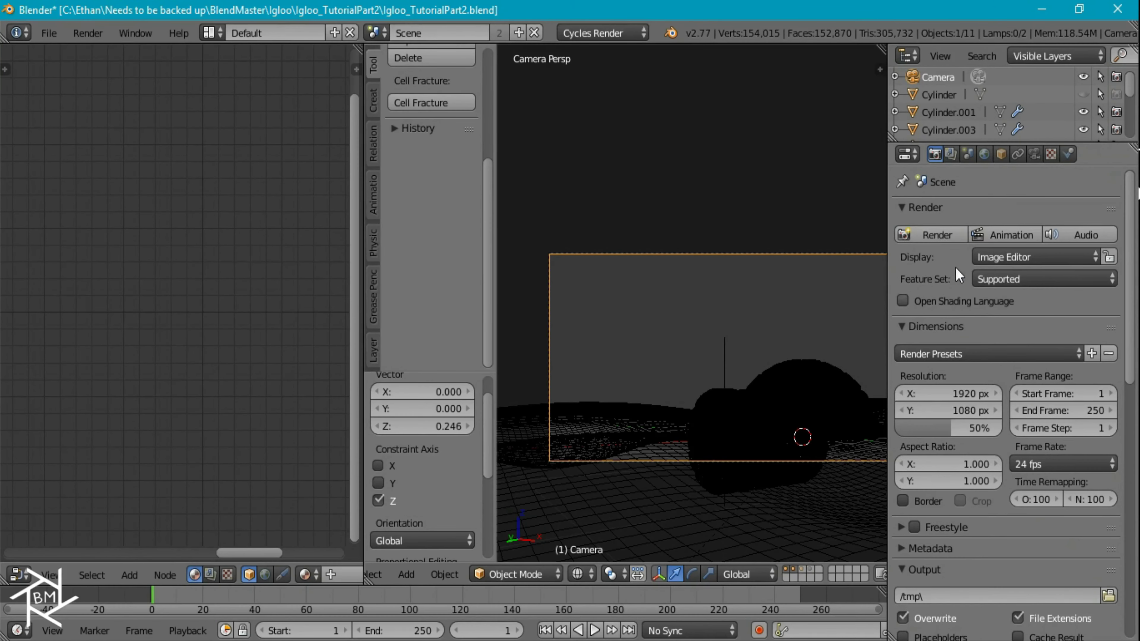
click(933, 234)
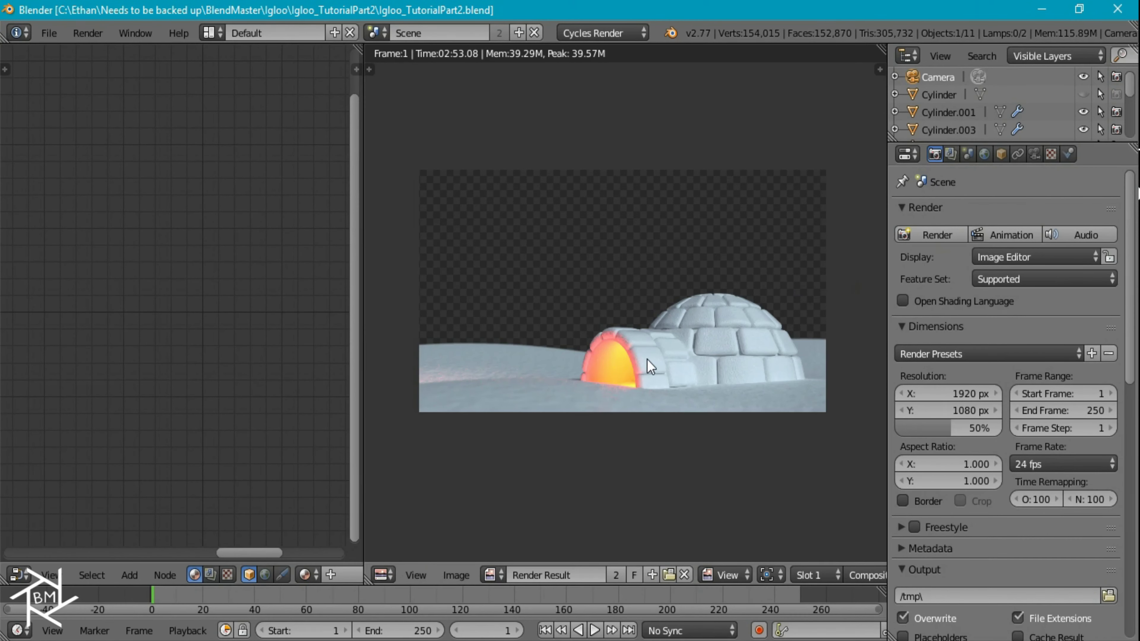
- Examine the finished render up close around the glowing entrance, the distant snow, and the dome's base
scroll(649, 365, up, 1)
scroll(651, 359, down, 1)
scroll(659, 391, up, 1)
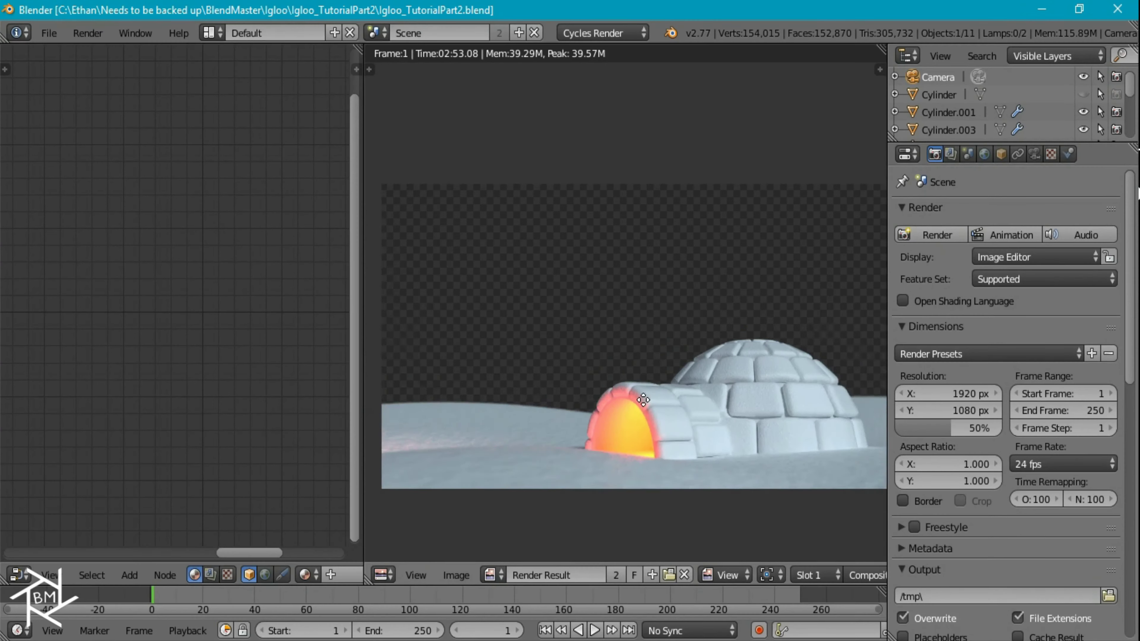
middle_drag(643, 399, 699, 363)
scroll(552, 387, up, 2)
middle_drag(542, 397, 622, 353)
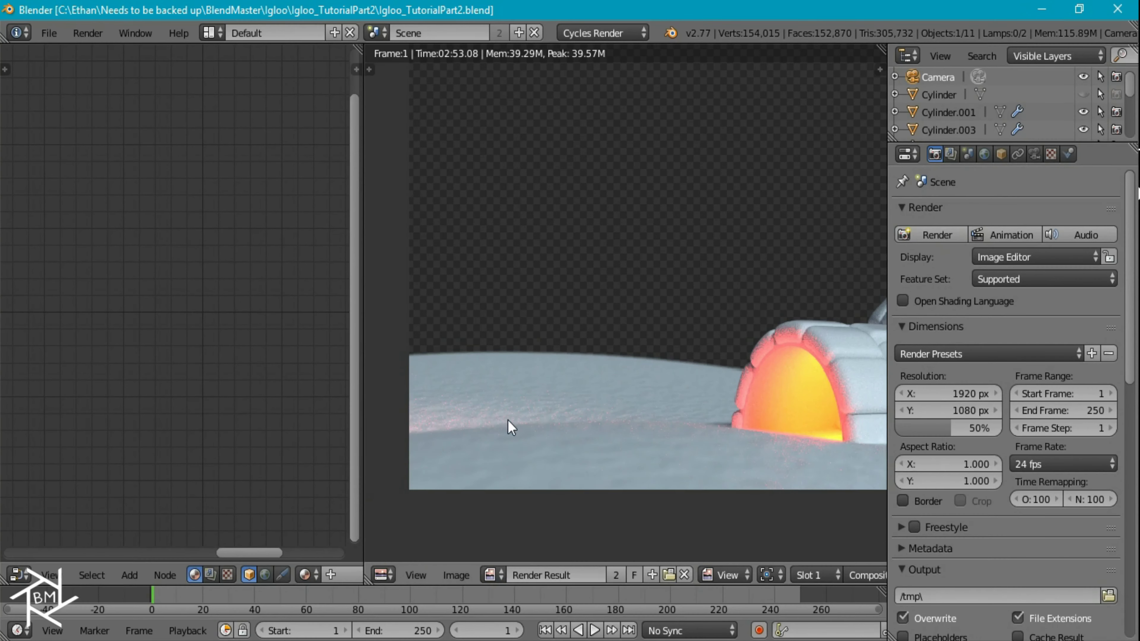
scroll(661, 391, down, 3)
middle_drag(725, 353, 649, 379)
scroll(750, 399, up, 1)
middle_drag(807, 425, 747, 420)
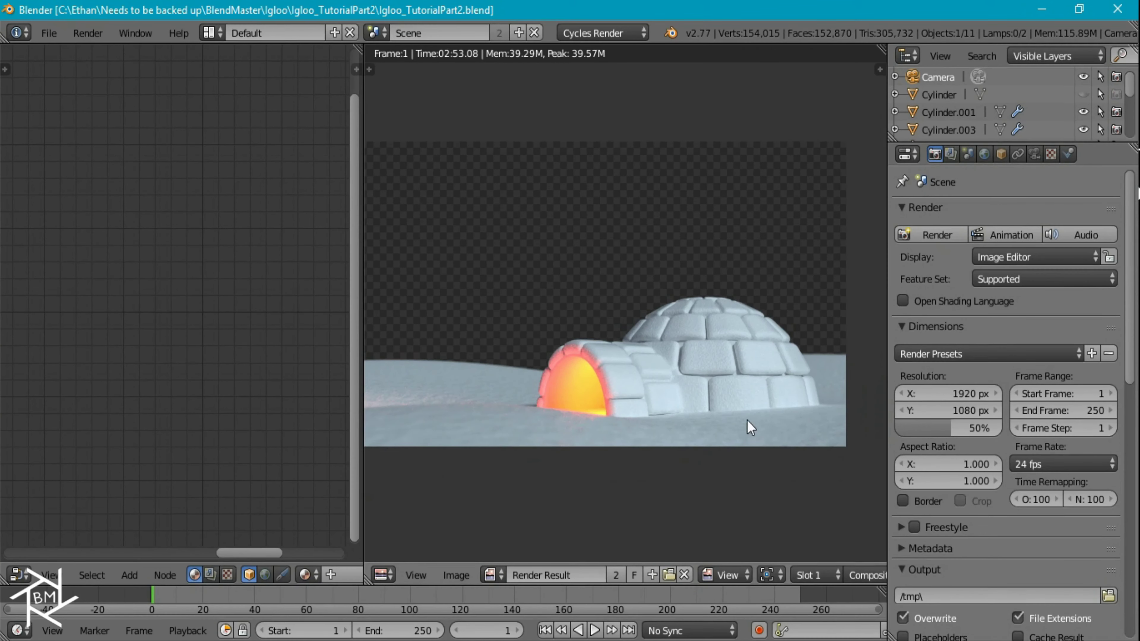
scroll(733, 388, down, 2)
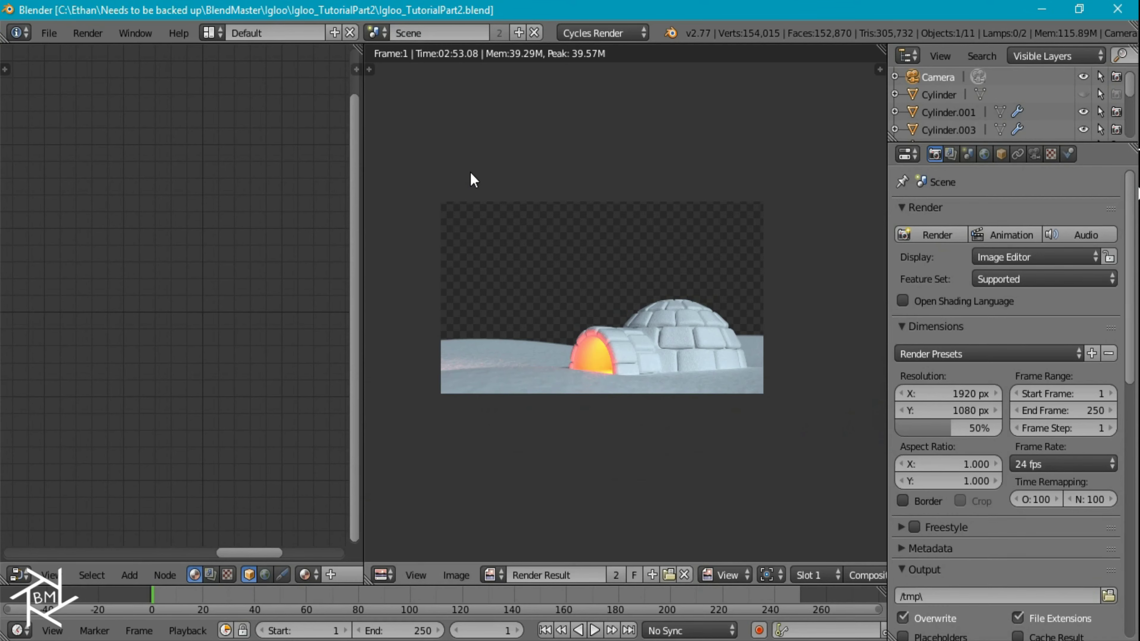
- Switch to the Compositing layout, maximize the node editor, and view the whole composited igloo backdrop
key(ctrl+Left)
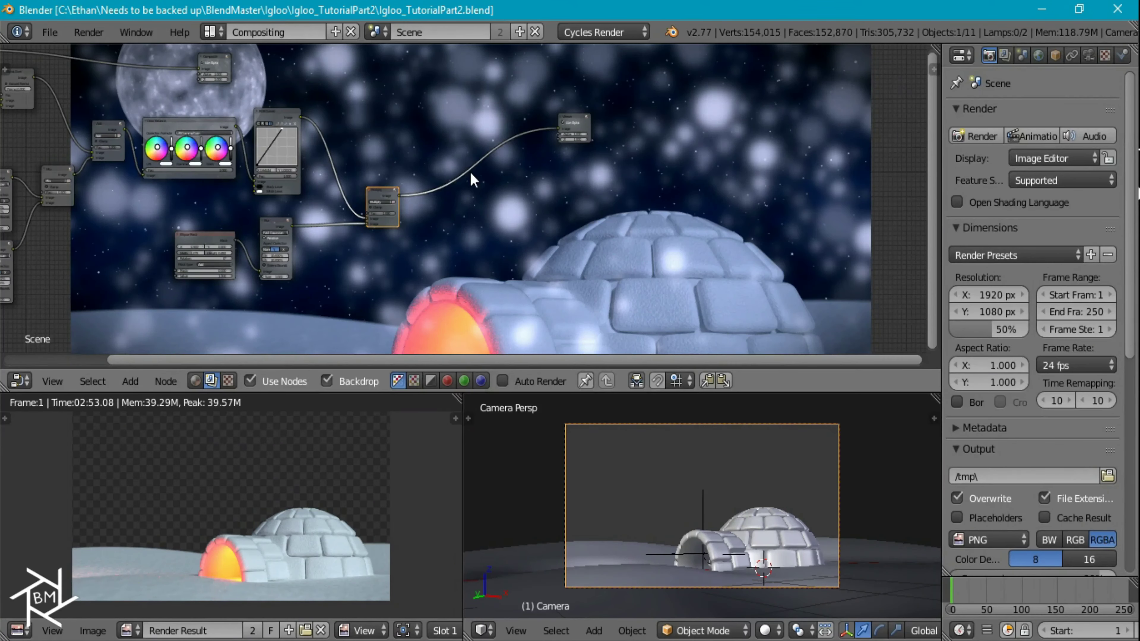
key(ctrl+Up)
middle_drag(485, 179, 288, 213)
middle_drag(407, 270, 642, 419)
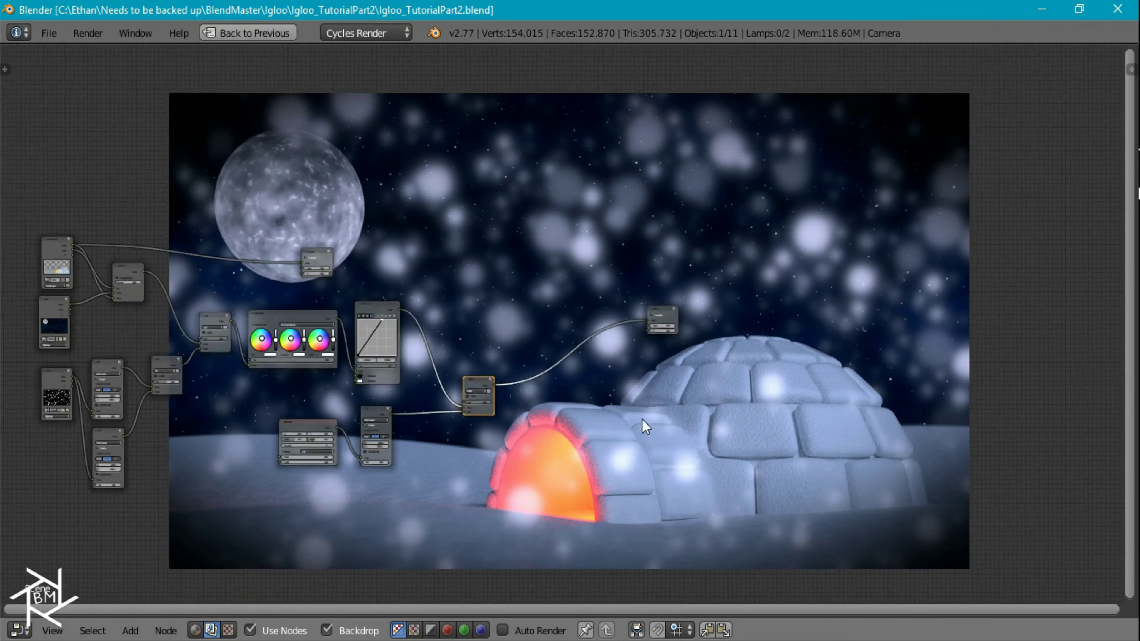
- Adjust the RGB Curves node so the white end of the curve sits at X 1.0, Y 0.85
middle_drag(385, 332, 449, 359)
scroll(447, 358, up, 3)
click(375, 362)
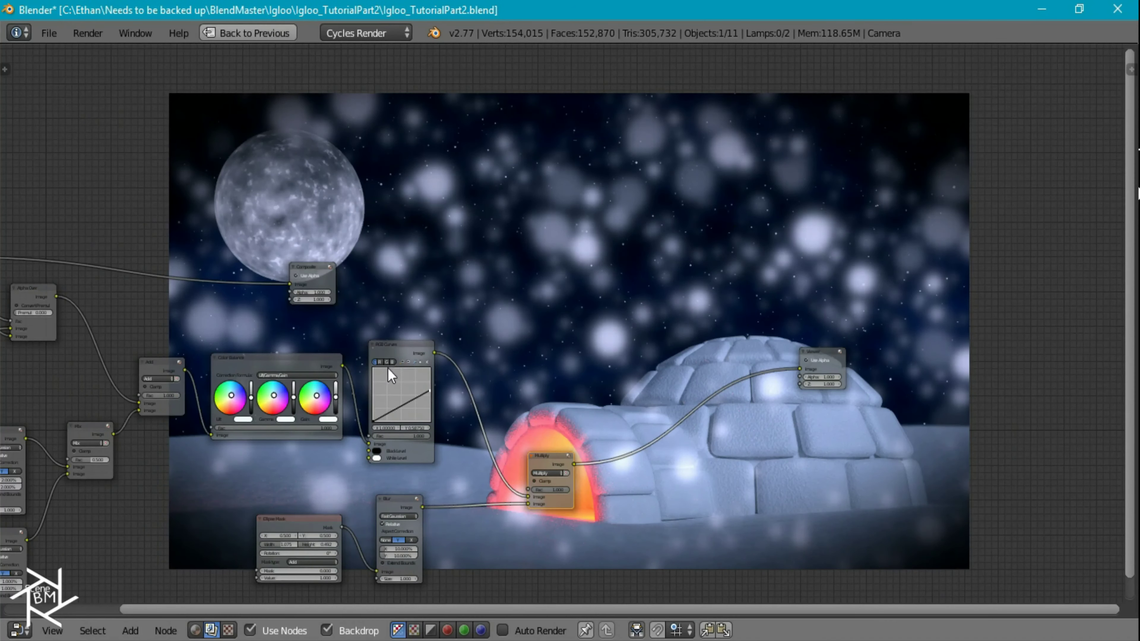
drag(427, 391, 430, 376)
- Preview the vignette mask's Blur output in the backdrop and move the Multiply node away to make room for another node
middle_drag(553, 456, 337, 407)
drag(317, 424, 423, 407)
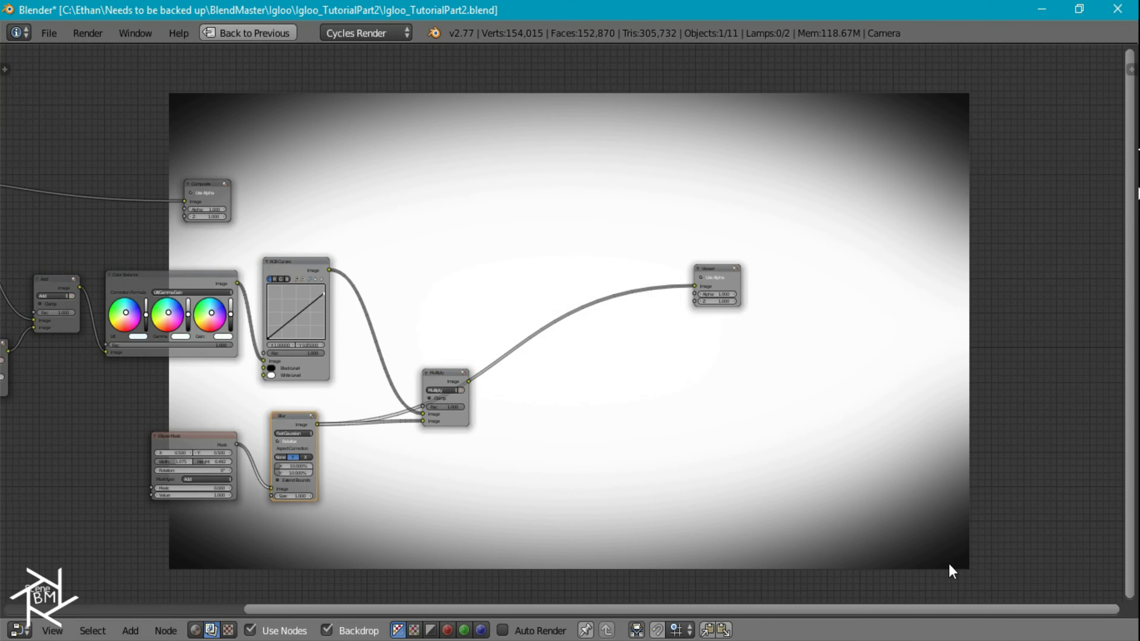
scroll(455, 464, up, 3)
middle_drag(400, 467, 466, 442)
drag(490, 365, 651, 311)
key(shift+a)
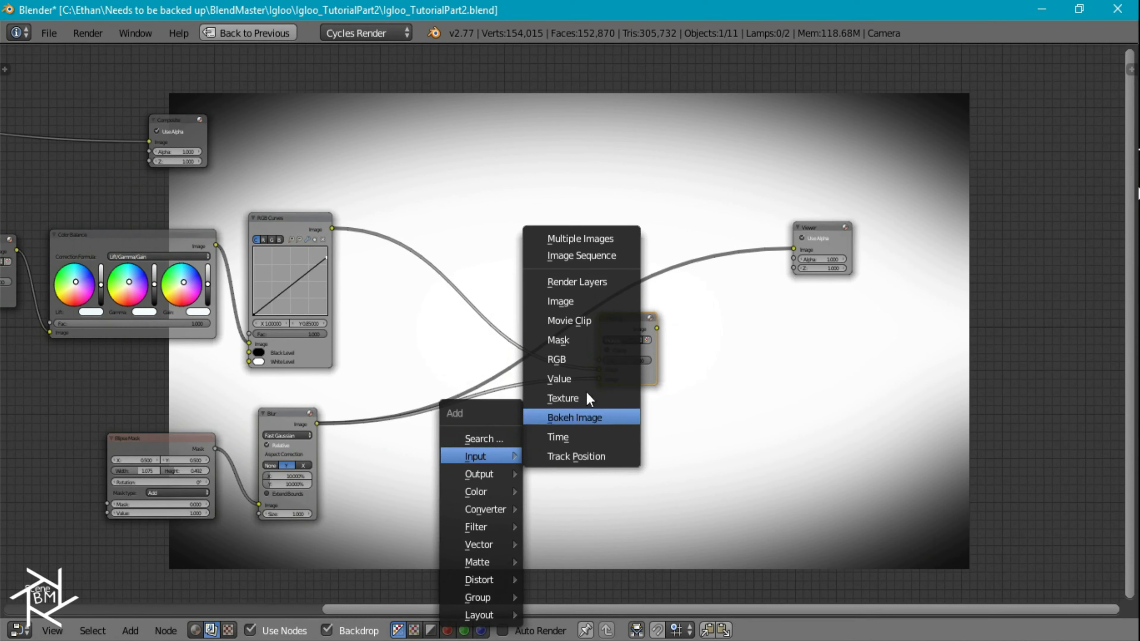
key(Escape)
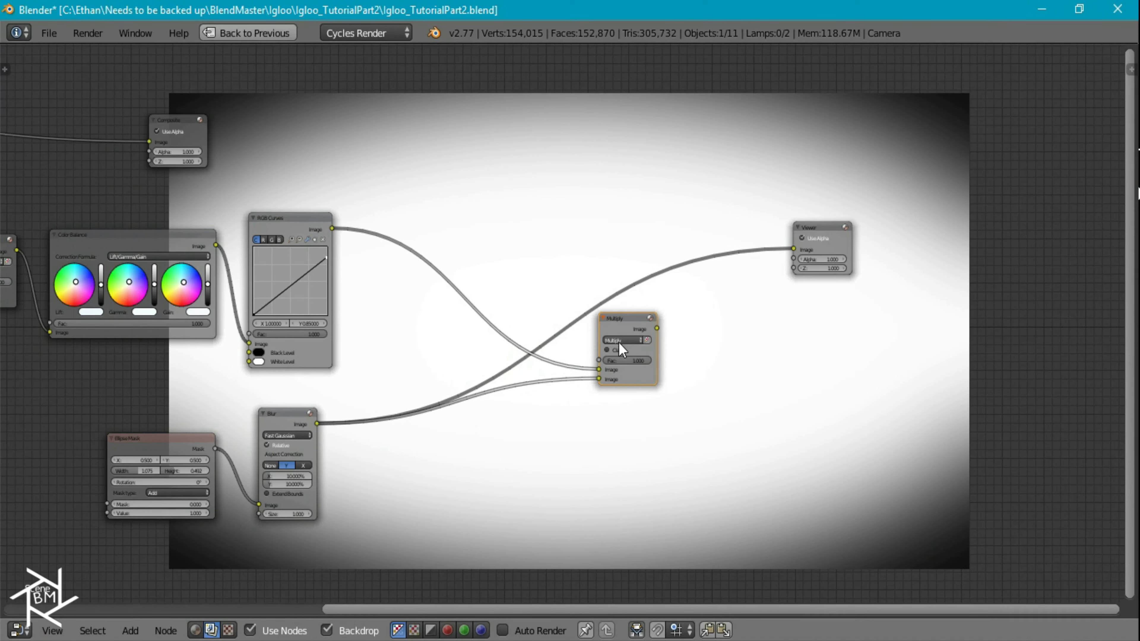
- Duplicate the Multiply node as a Mix node feeding Multiply, drive its factor with the vignette Blur, and preview it
key(shift+d)
click(520, 413)
drag(508, 434, 506, 424)
click(526, 403)
click(531, 396)
click(517, 443)
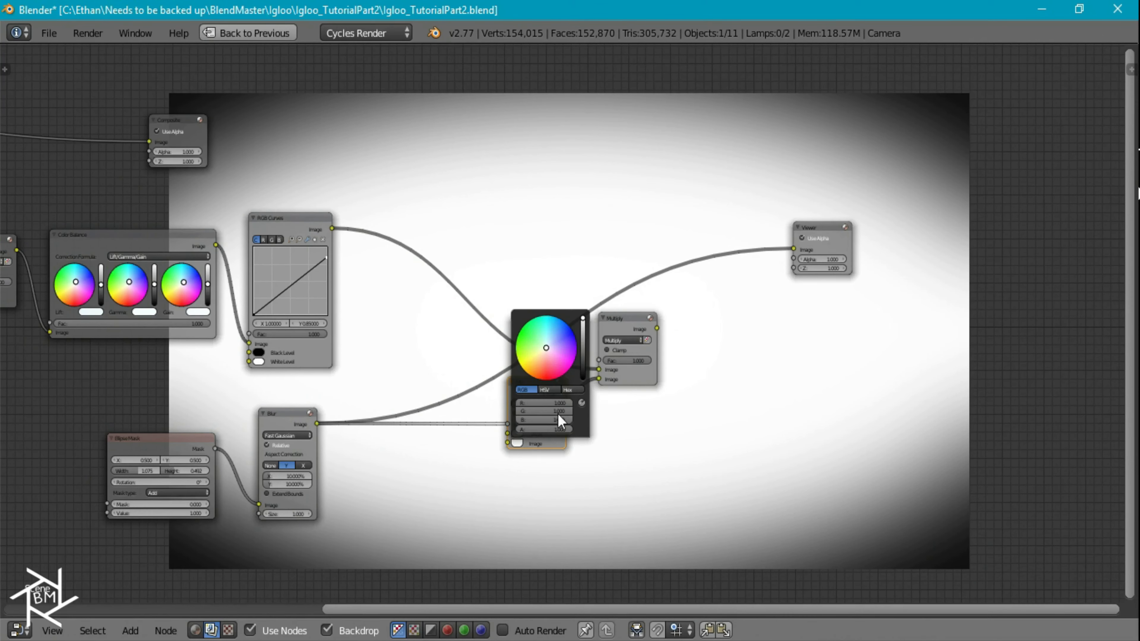
click(584, 367)
ctrl+shift+click(547, 394)
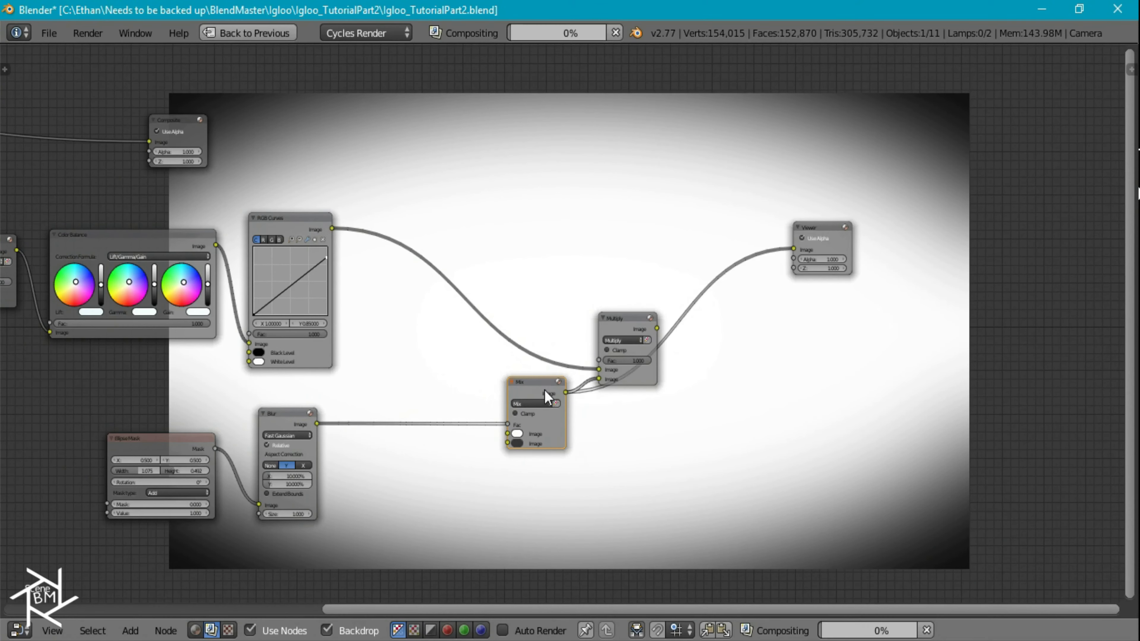
- Set the Mix node's second colour to white and its first colour to dark grey, about 0.065
click(517, 443)
drag(579, 353, 579, 315)
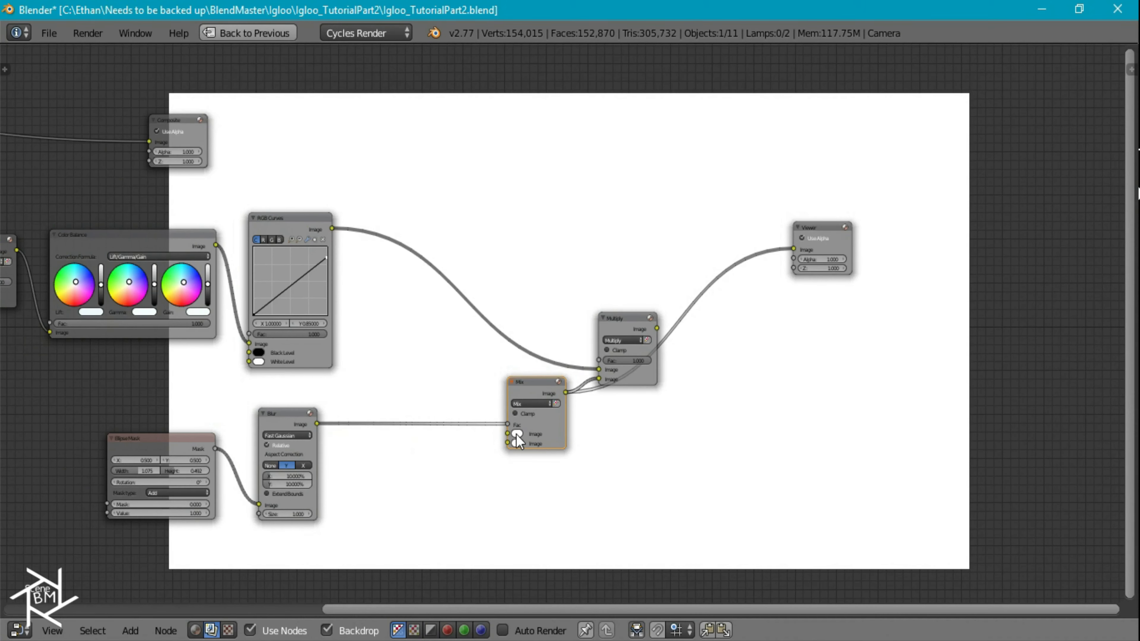
click(516, 435)
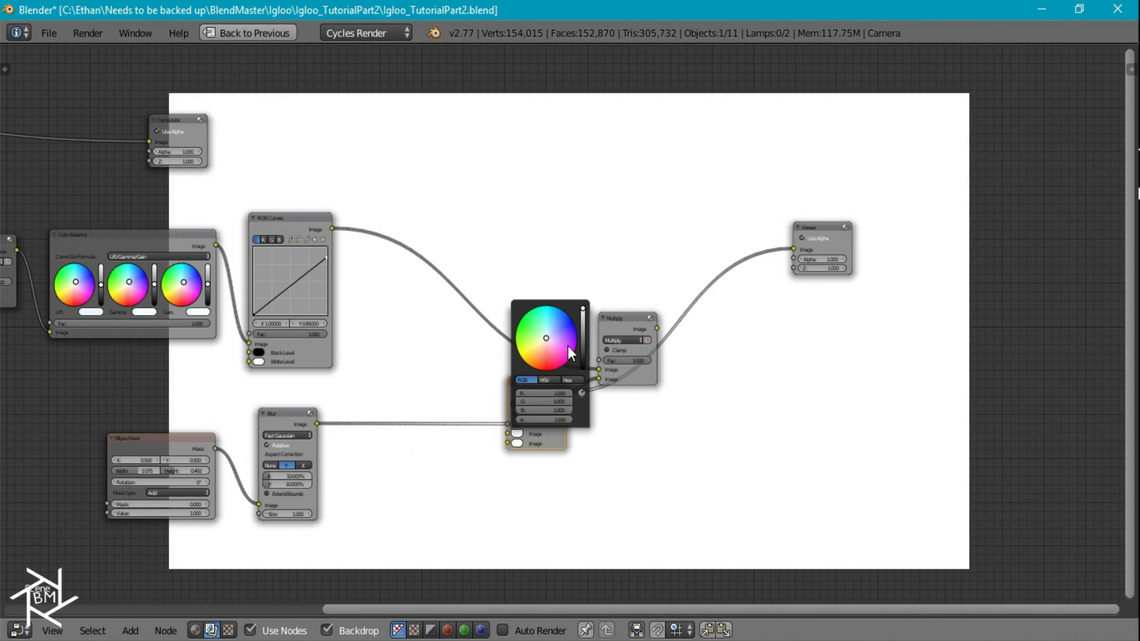
drag(582, 310, 584, 351)
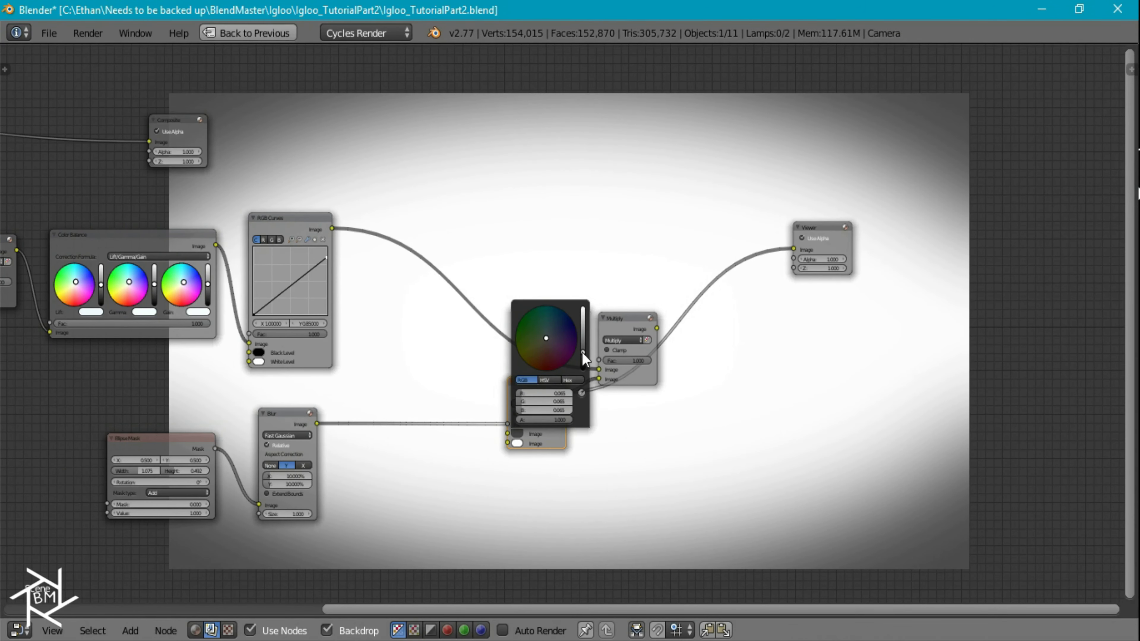
- Preview the final Multiply output, place the Mix node beside the Blur, and fine-tune its dark first colour against the image corners
ctrl+shift+click(617, 320)
drag(528, 386, 429, 425)
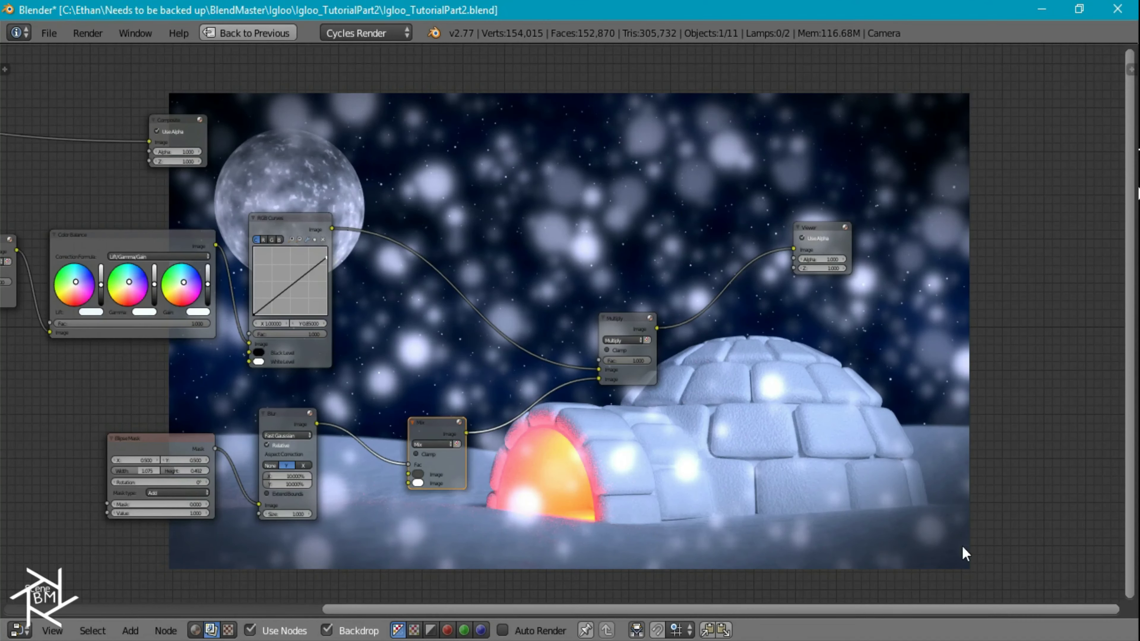
click(417, 473)
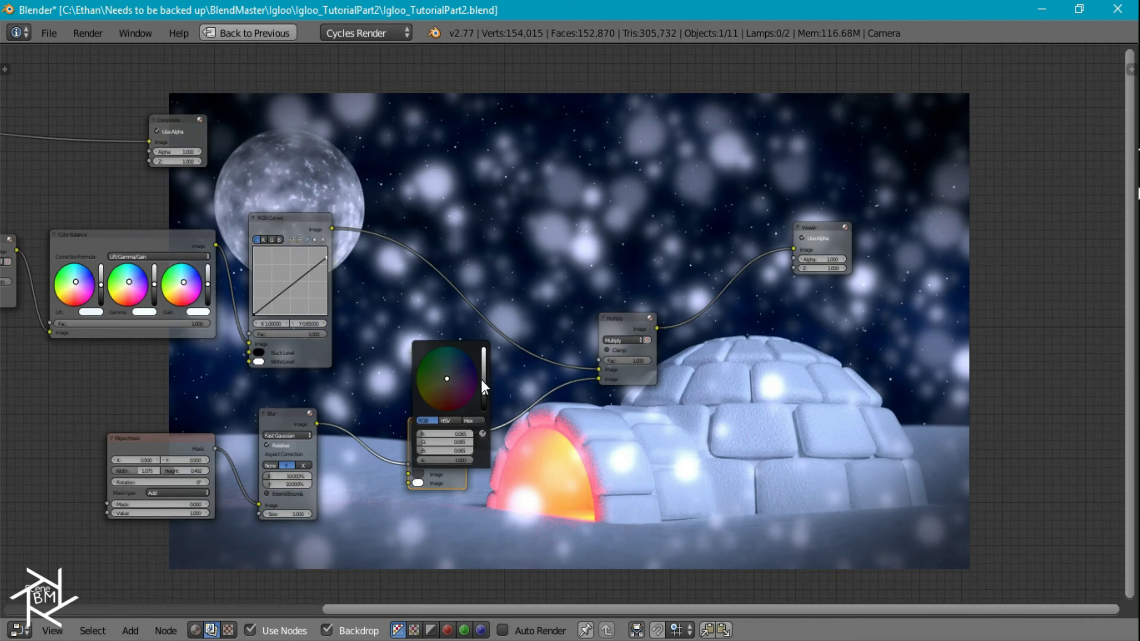
click(485, 372)
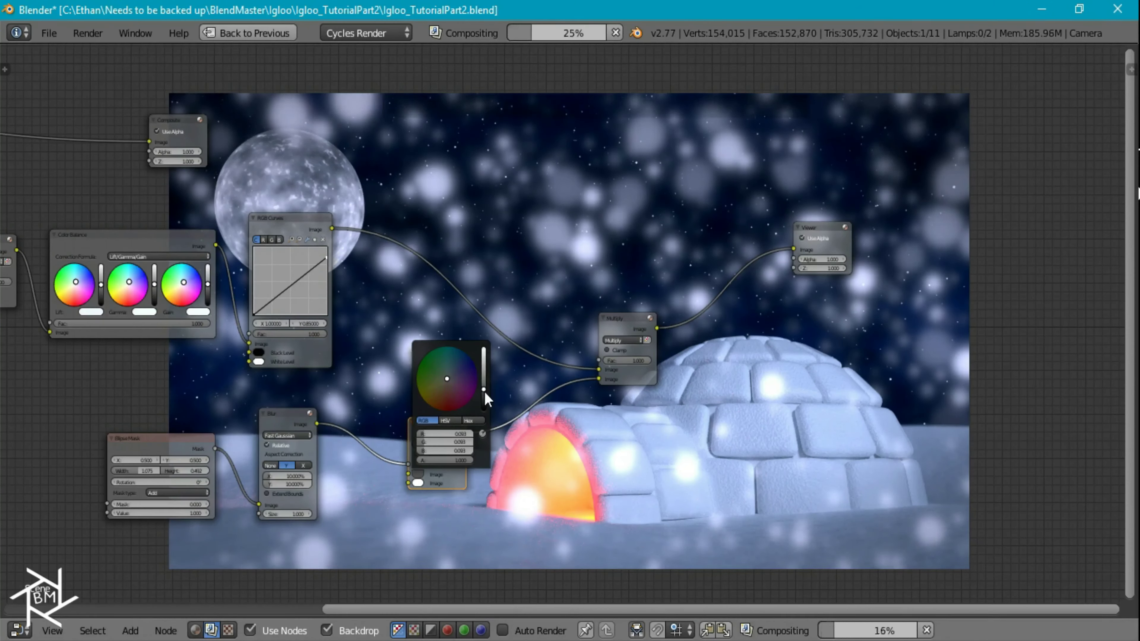
click(419, 470)
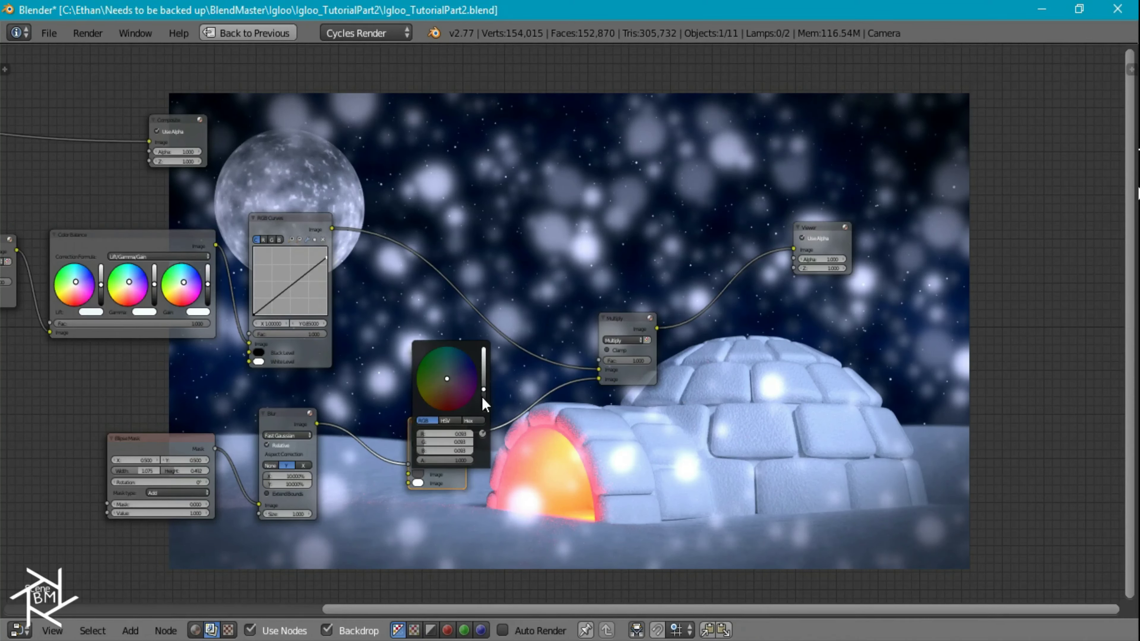
drag(484, 403, 484, 393)
scroll(791, 498, down, 3)
middle_drag(676, 401, 494, 456)
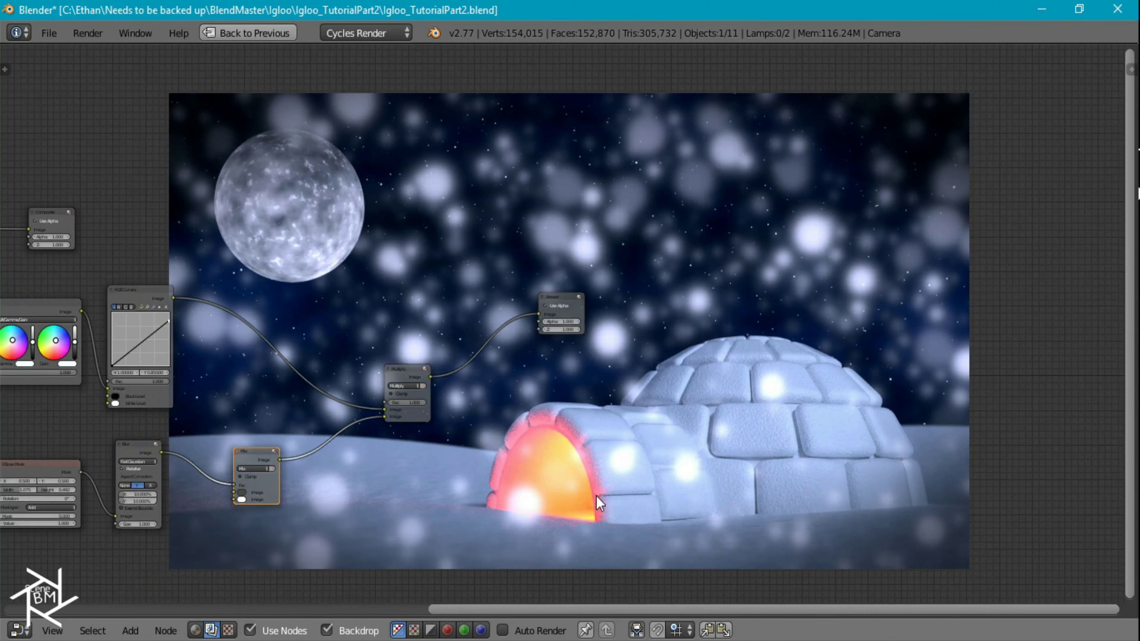
middle_drag(597, 496, 547, 429)
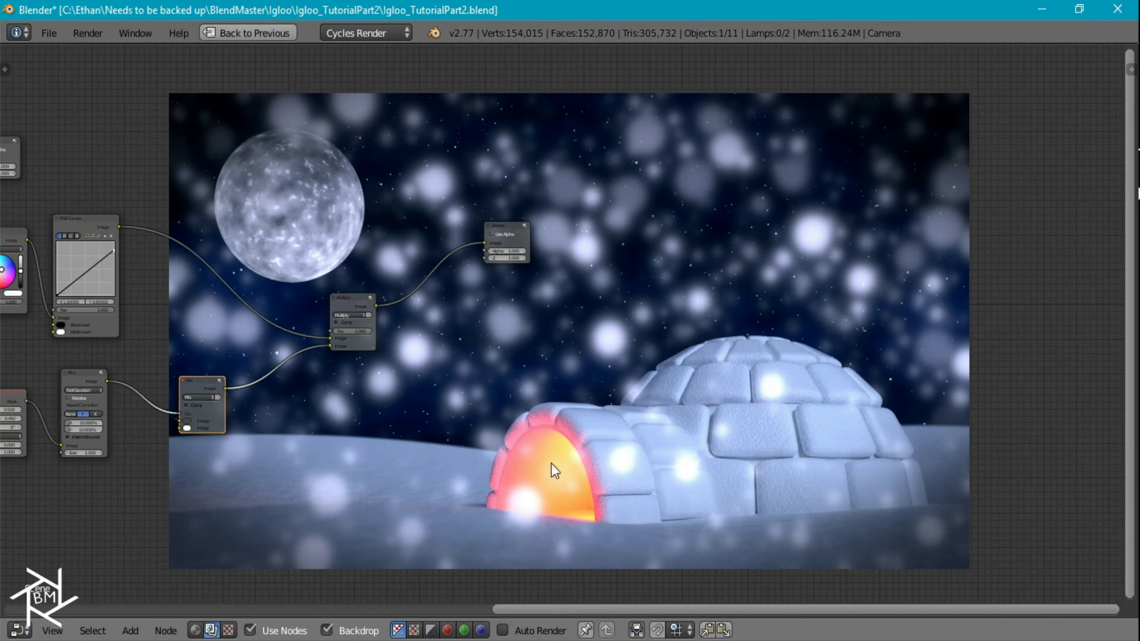
- Move the Render Layers, night-sky Image, and Alpha Over nodes away from the rest of the tree to free up space
middle_drag(465, 447, 750, 468)
scroll(369, 378, down, 4)
middle_drag(410, 390, 497, 400)
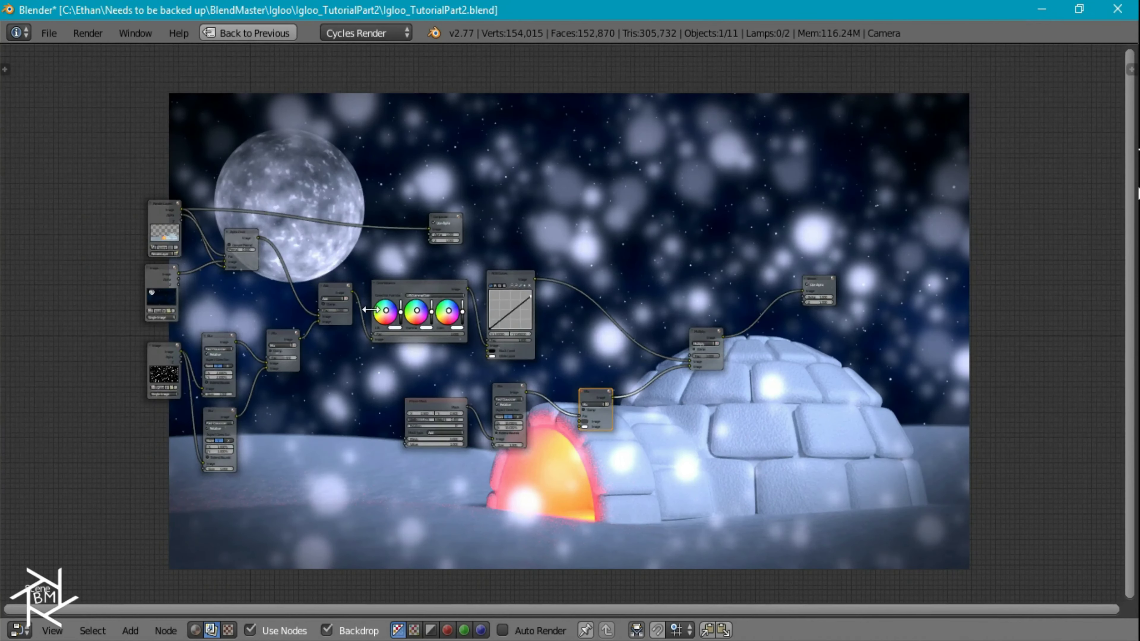
middle_drag(419, 386, 479, 429)
key(b)
drag(311, 334, 104, 221)
key(g)
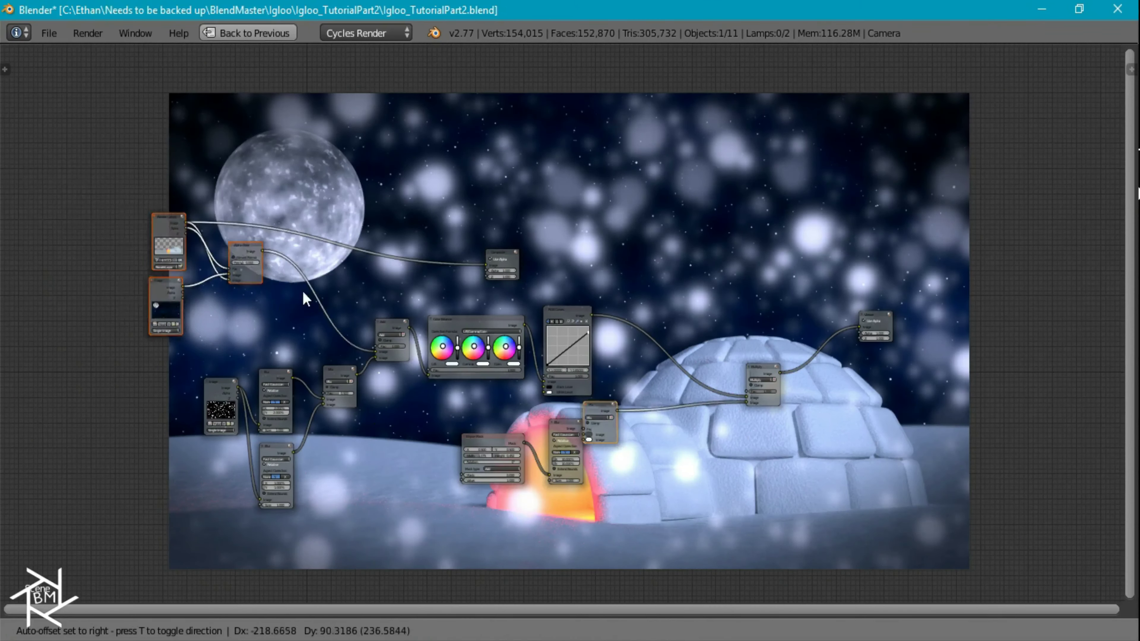
right_click(291, 309)
key(b)
middle_drag(631, 403, 736, 507)
middle_drag(321, 315, 568, 451)
key(g)
click(340, 342)
key(g)
click(478, 466)
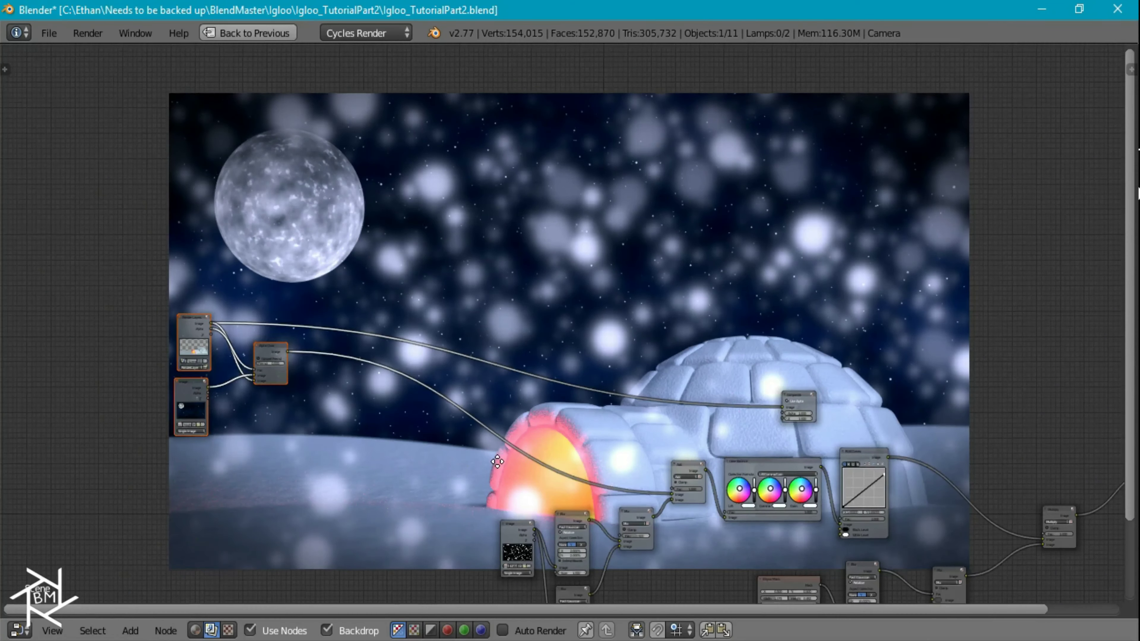
- Duplicate the vignette's Ellipse Mask and Blur nodes, place them below the night-sky Image node, and preview the copied mask
middle_drag(493, 465, 559, 406)
click(825, 527)
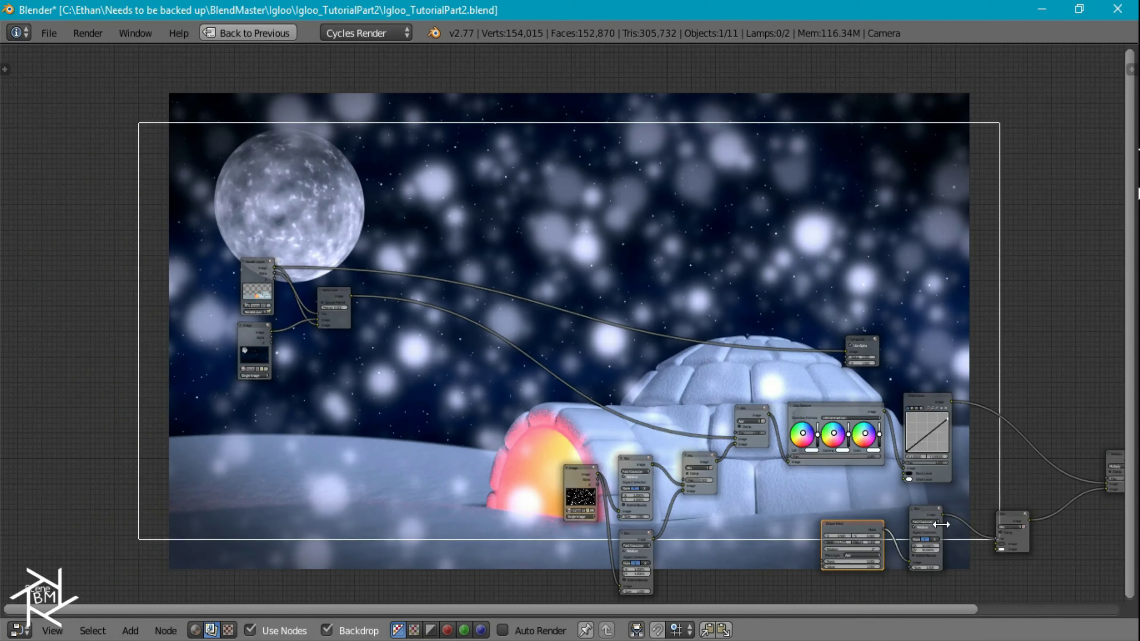
key(shift+d)
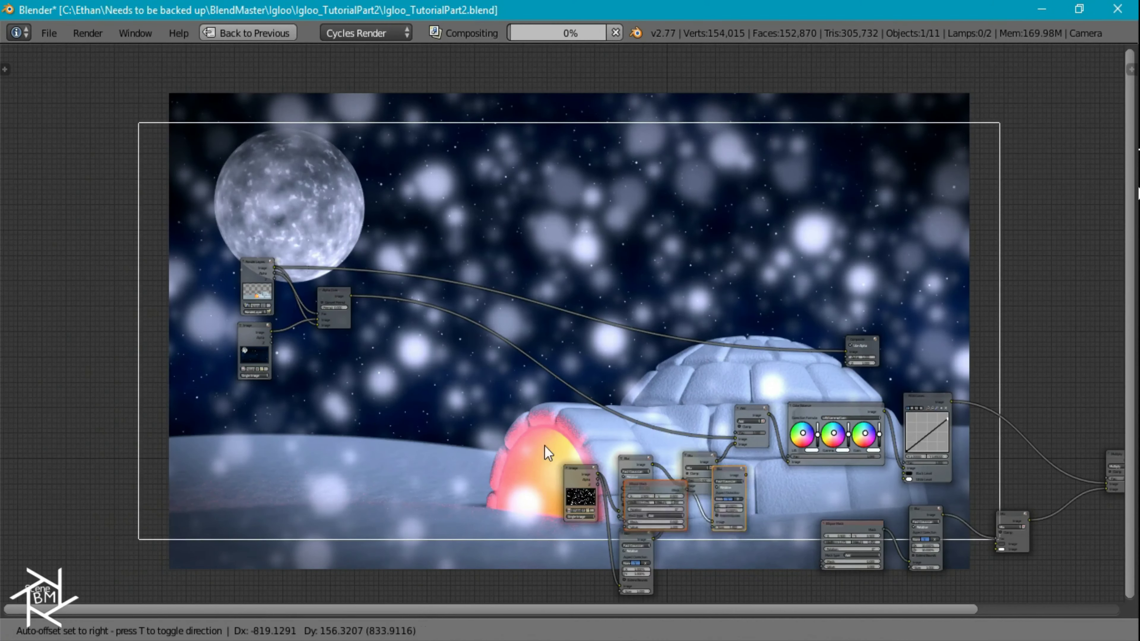
click(296, 410)
ctrl+shift+click(296, 410)
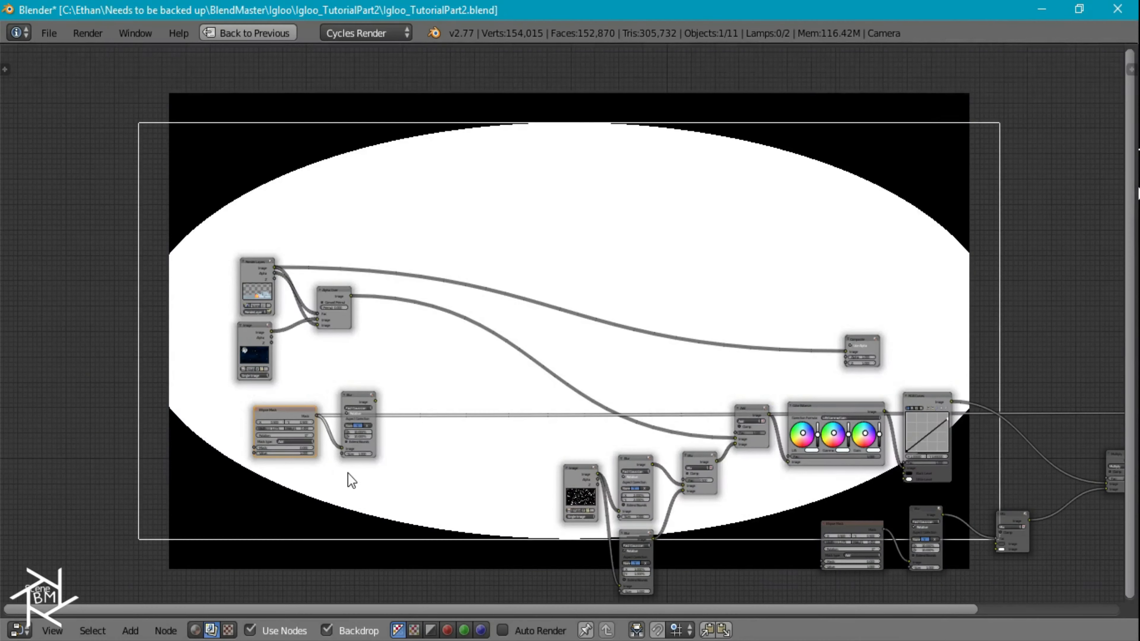
- Preview the Alpha Over output and shrink the copied Ellipse Mask to width 0.294 and height 0.146
ctrl+shift+click(332, 292)
middle_drag(488, 403, 628, 442)
scroll(432, 455, up, 3)
click(403, 485)
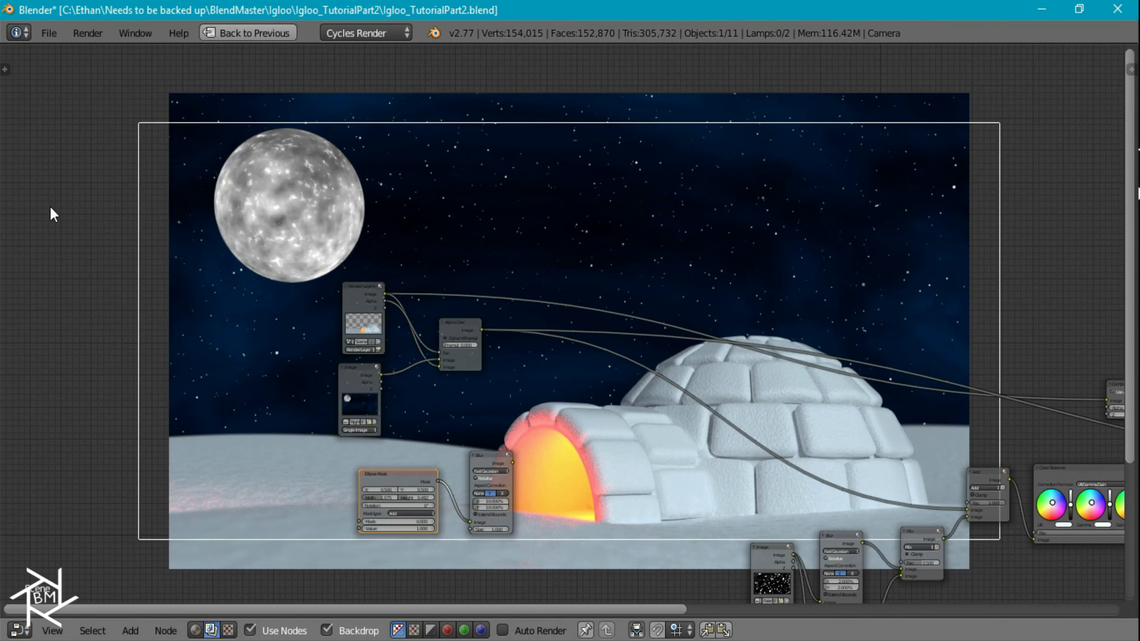
scroll(382, 489, up, 3)
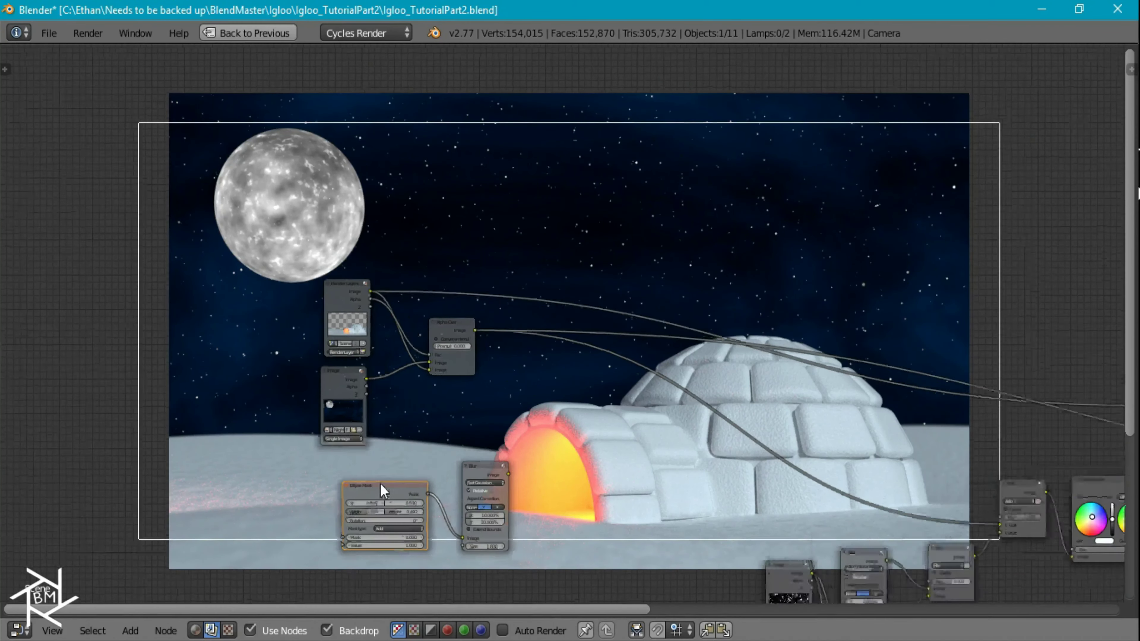
middle_drag(443, 437, 479, 303)
scroll(391, 438, up, 3)
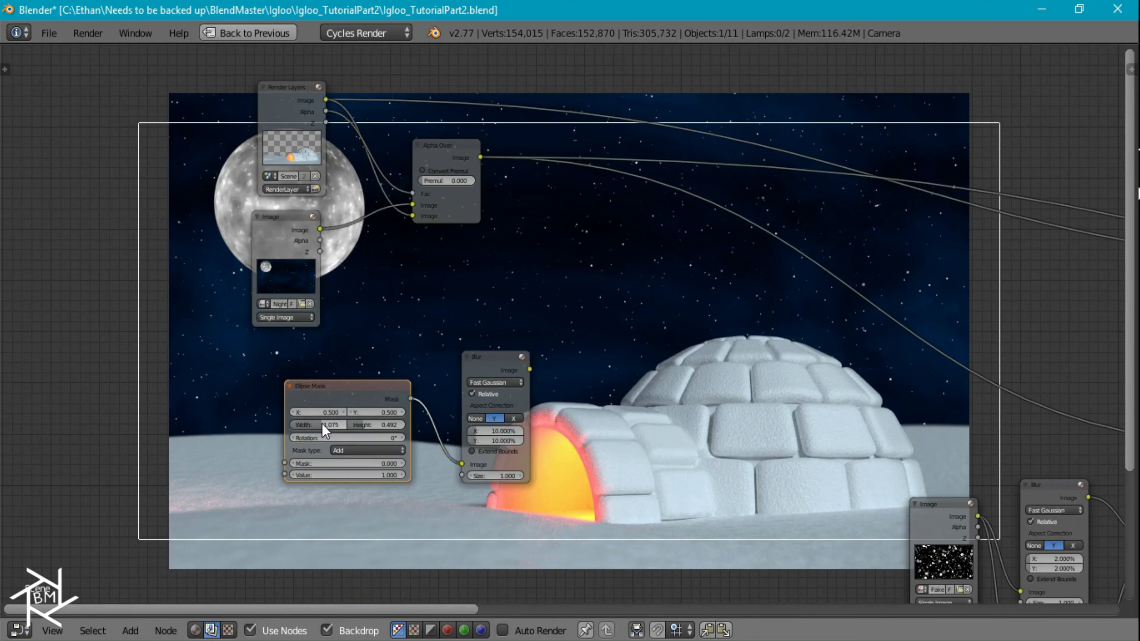
drag(325, 431, 308, 434)
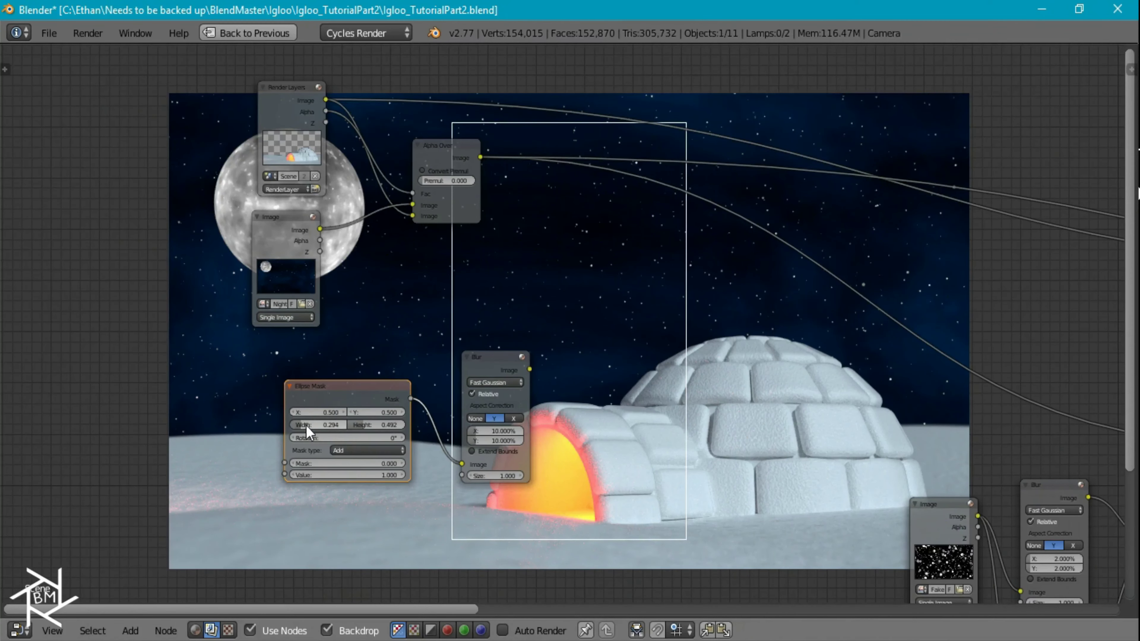
drag(375, 425, 341, 413)
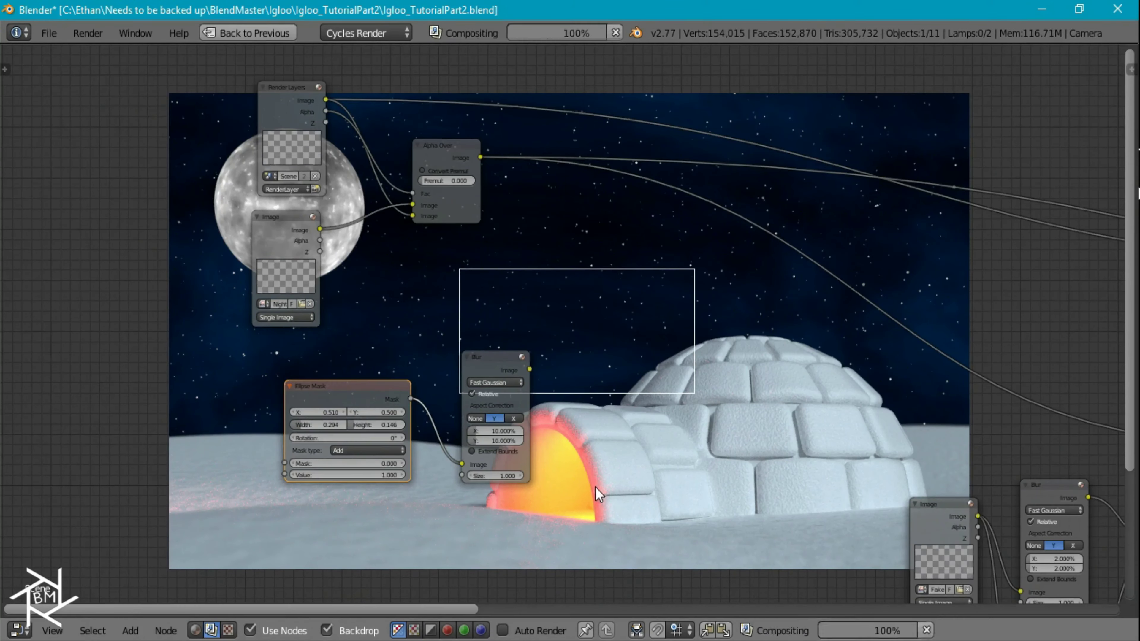
- Fit the copied Ellipse Mask over the igloo entrance with X 0.470, Y 0.200, width 0.099, and height 0.075
middle_drag(554, 429, 827, 276)
scroll(687, 344, up, 3)
middle_drag(672, 352, 678, 397)
scroll(673, 390, up, 3)
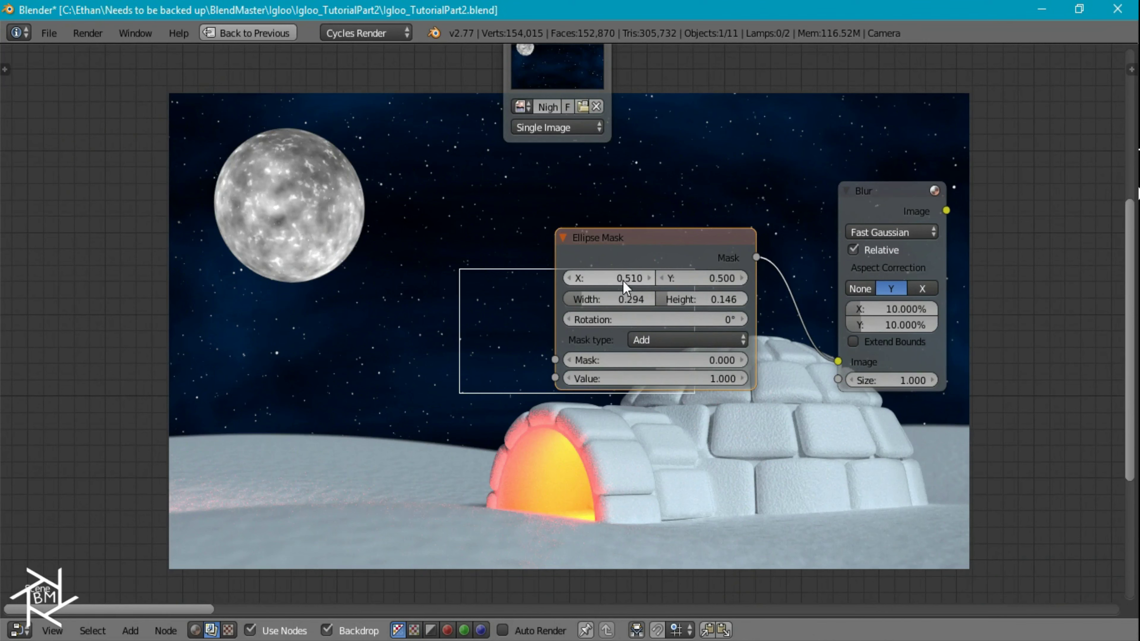
mouse_move(609, 278)
mouse_down()
mouse_move(580, 278)
mouse_move(614, 278)
mouse_up()
drag(686, 279, 659, 279)
drag(592, 388, 593, 464)
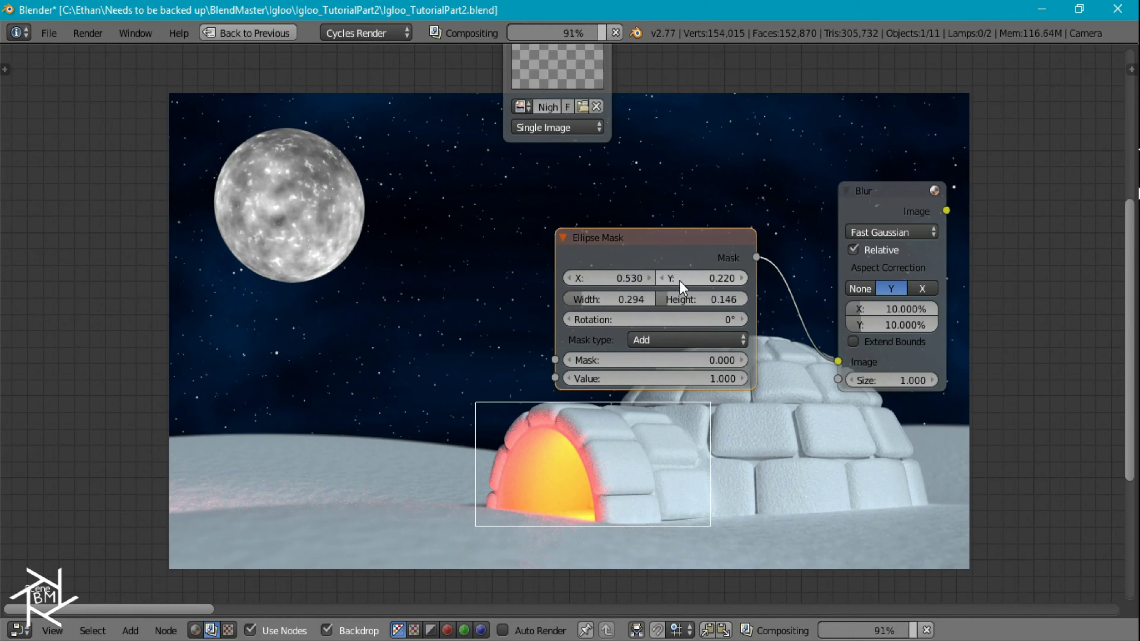
drag(651, 309, 601, 309)
drag(701, 299, 610, 300)
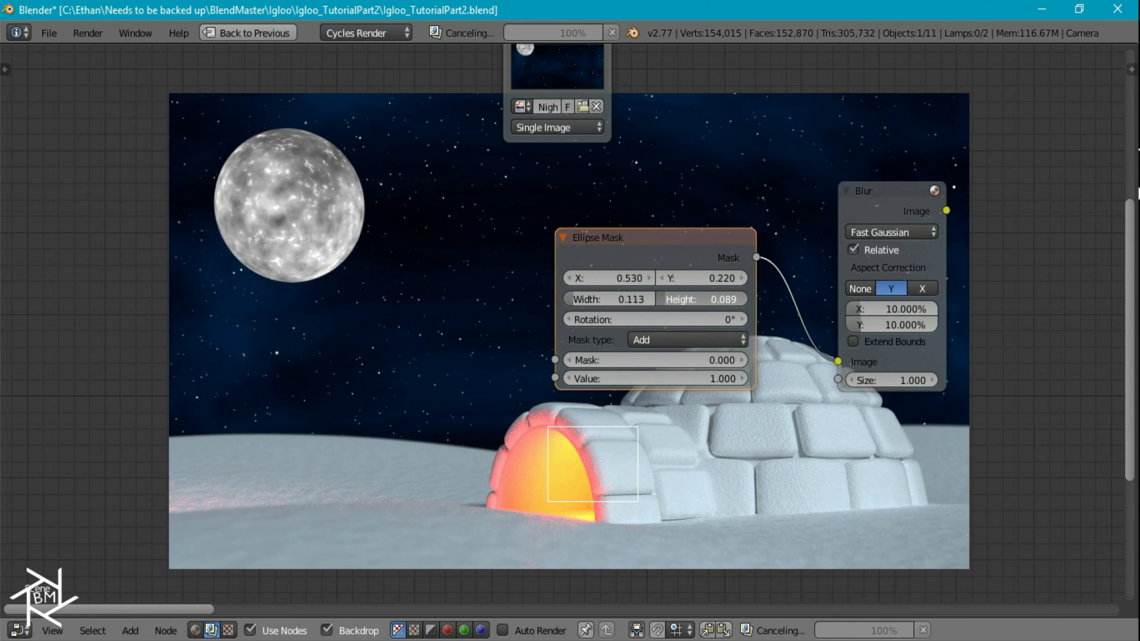
drag(700, 299, 713, 299)
mouse_move(629, 277)
mouse_down()
mouse_move(599, 277)
mouse_move(628, 277)
mouse_up()
mouse_move(715, 278)
mouse_down()
mouse_move(704, 278)
mouse_move(714, 278)
mouse_up()
drag(609, 299, 607, 299)
drag(707, 299, 720, 299)
drag(679, 255, 561, 268)
- Preview the blurred entrance mask and move its Blur node up and closer to the Ellipse Mask
ctrl+shift+click(869, 213)
middle_drag(809, 312, 693, 409)
key(g)
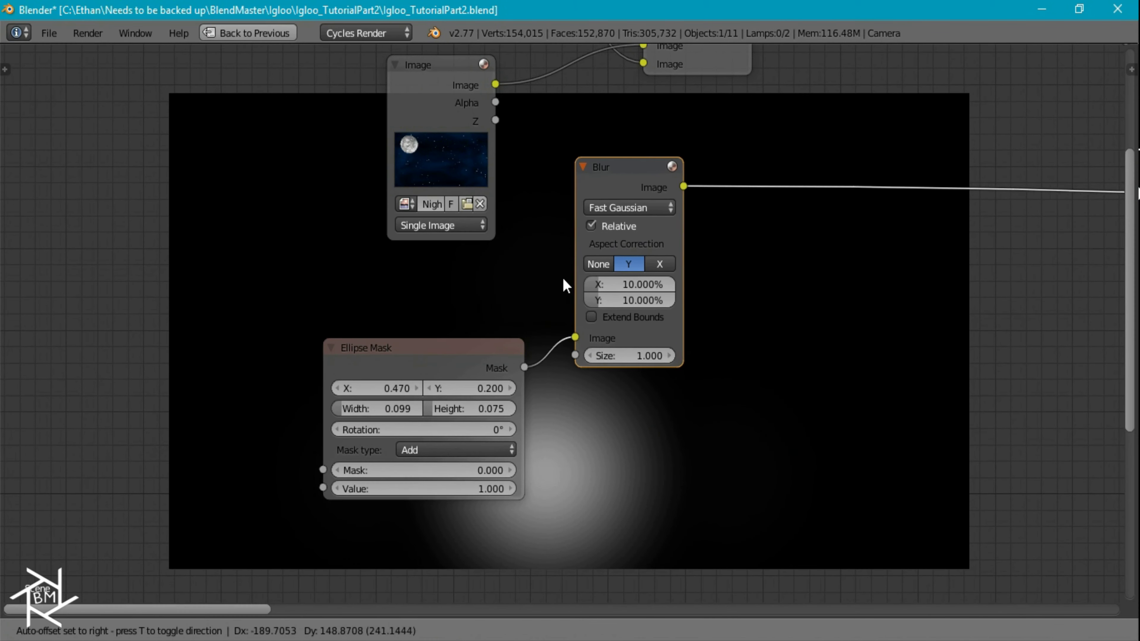
click(562, 278)
middle_drag(740, 344, 644, 316)
- Duplicate the entrance mask's Blur node, feed it from the same Ellipse Mask, and set its X and Y blur to 5%
key(shift+d)
click(533, 455)
middle_drag(531, 385, 546, 262)
drag(444, 216, 512, 433)
click(570, 381)
text(5)
key(Tab)
text(5)
key(Return)
- Combine the 10% and 5% Blur outputs with a new Mix node set to Add
middle_drag(628, 355, 460, 500)
key(shift+a)
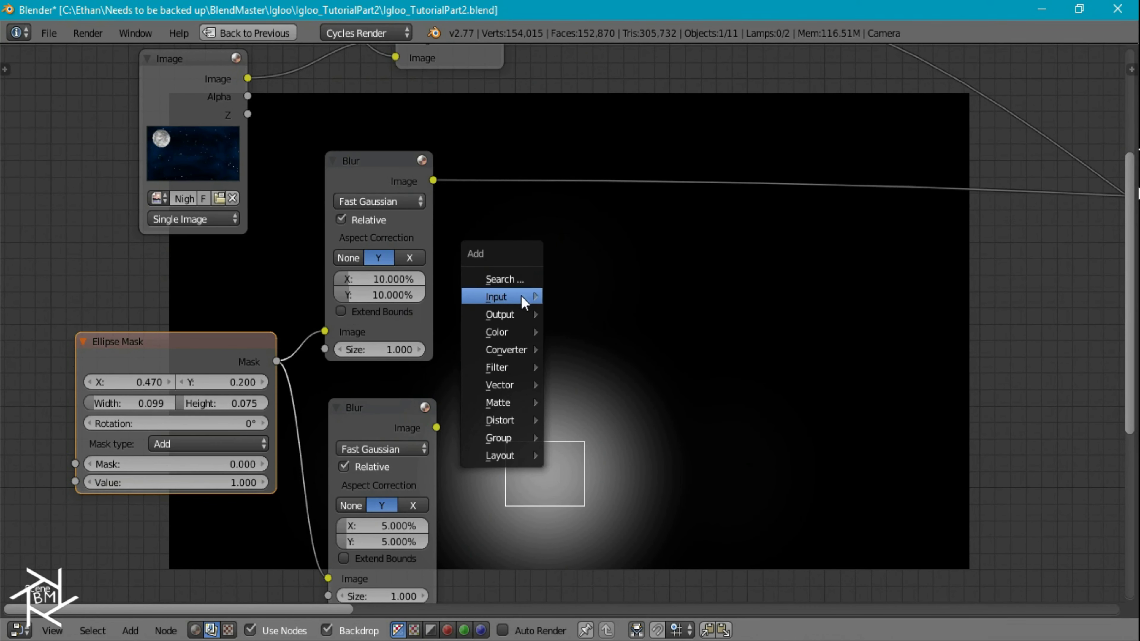
mouse_move(489, 332)
click(595, 332)
click(569, 170)
drag(566, 285, 436, 427)
click(600, 211)
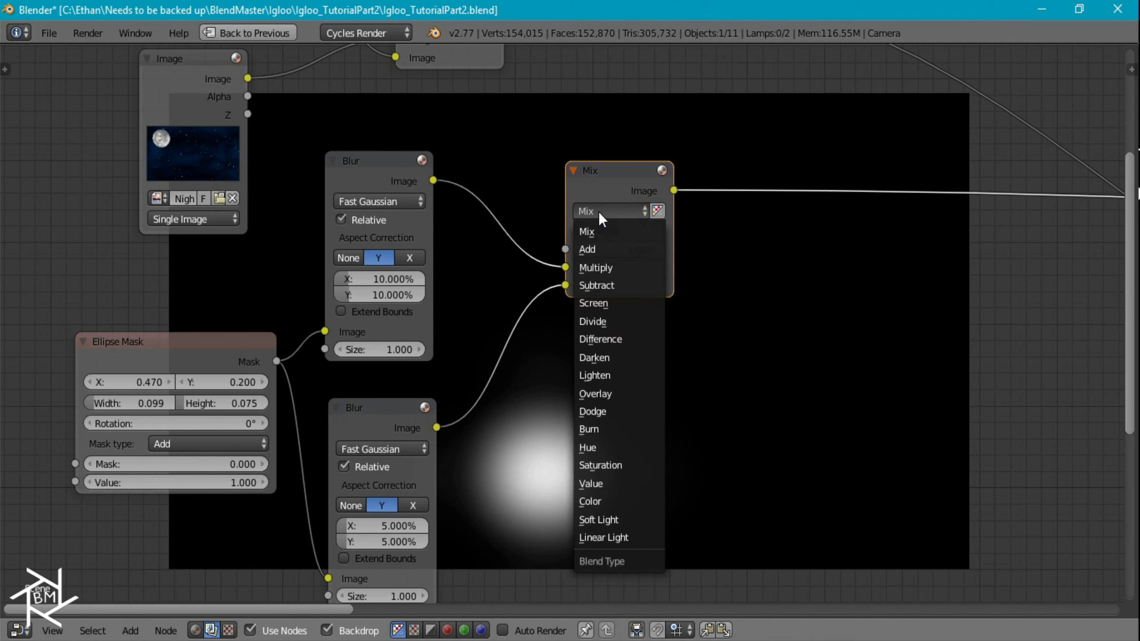
click(599, 249)
- Duplicate the Add node as a Multiply node fed by the combined blurs, and preview the Alpha Over output
scroll(707, 391, down, 3)
middle_drag(674, 348, 479, 450)
key(shift+d)
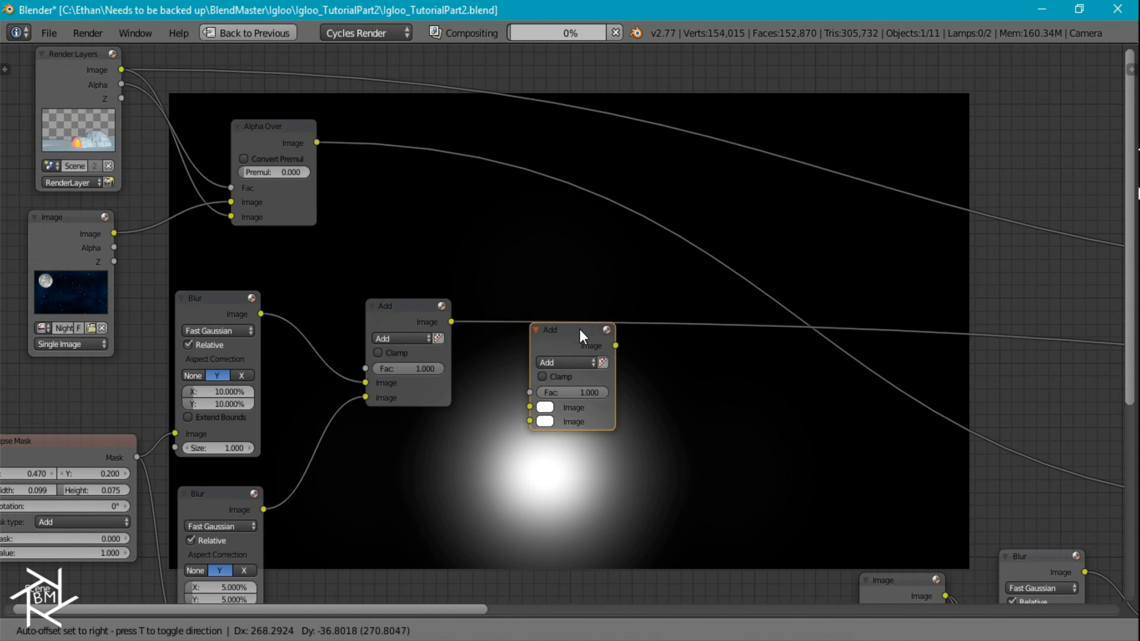
click(580, 329)
click(574, 354)
click(572, 311)
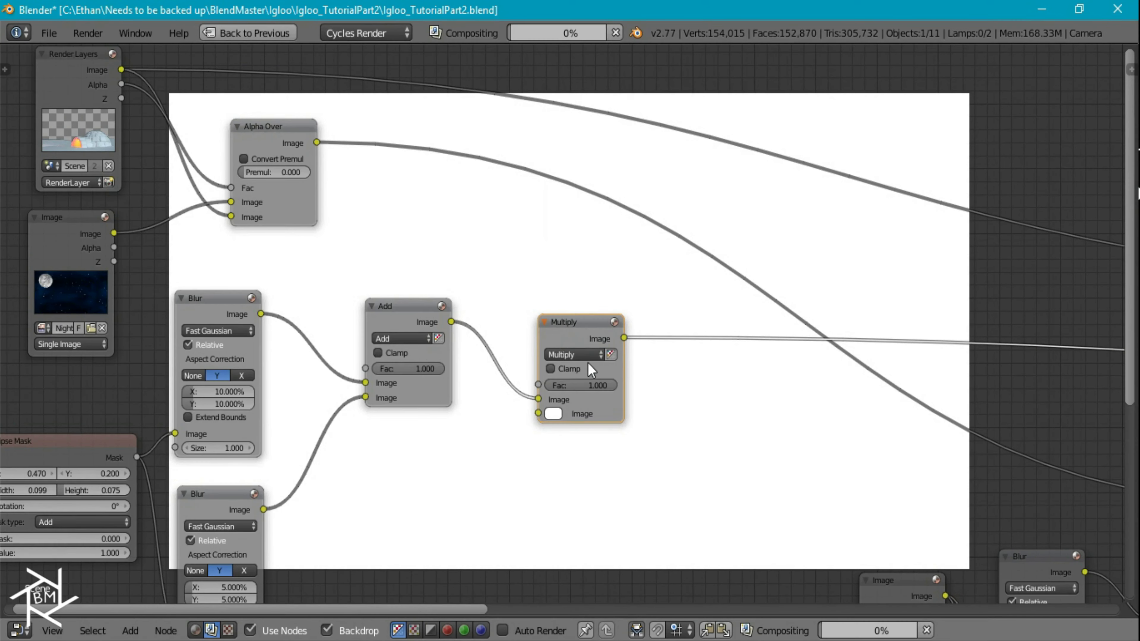
ctrl+shift+click(283, 143)
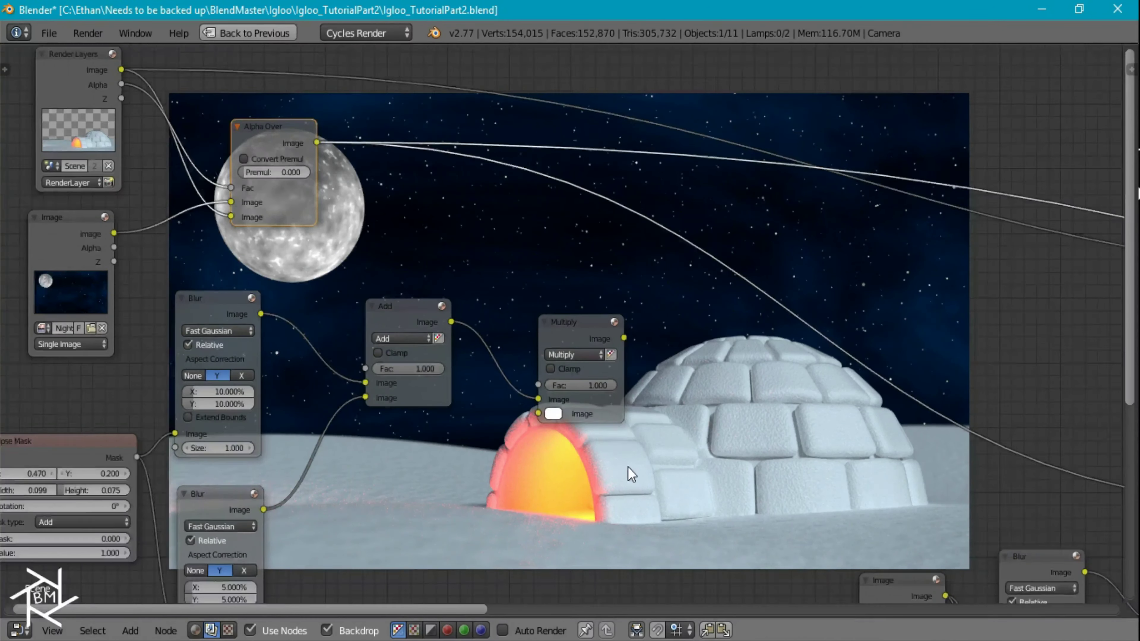
- Sample a yellow from the glowing igloo entrance as the Multiply node's second colour
scroll(627, 473, up, 2)
middle_drag(606, 390, 658, 307)
click(606, 338)
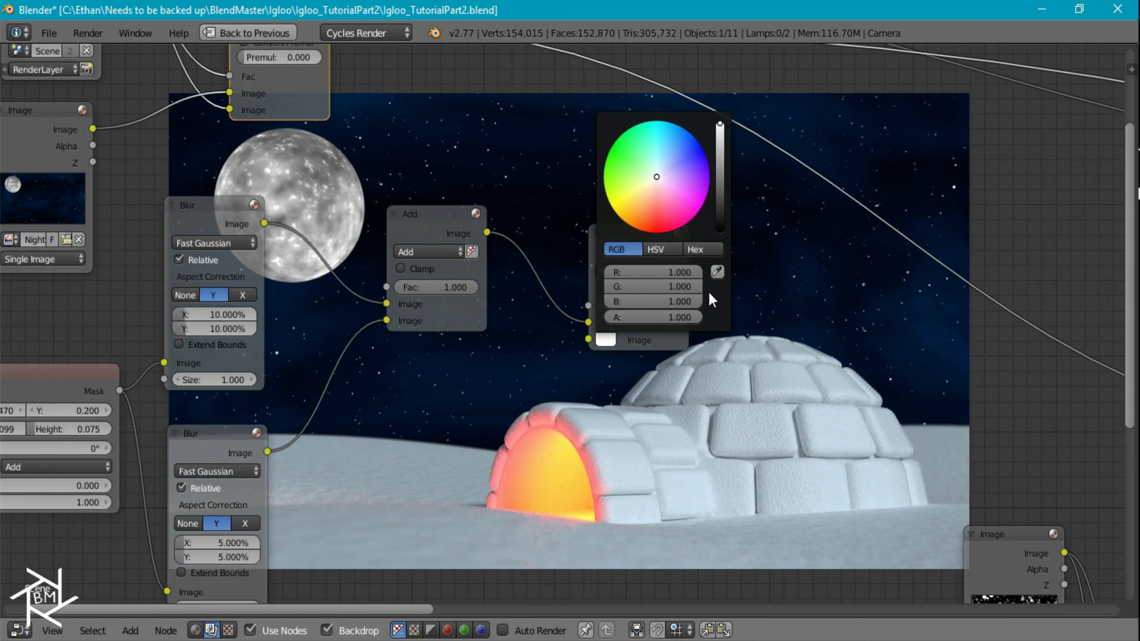
click(717, 272)
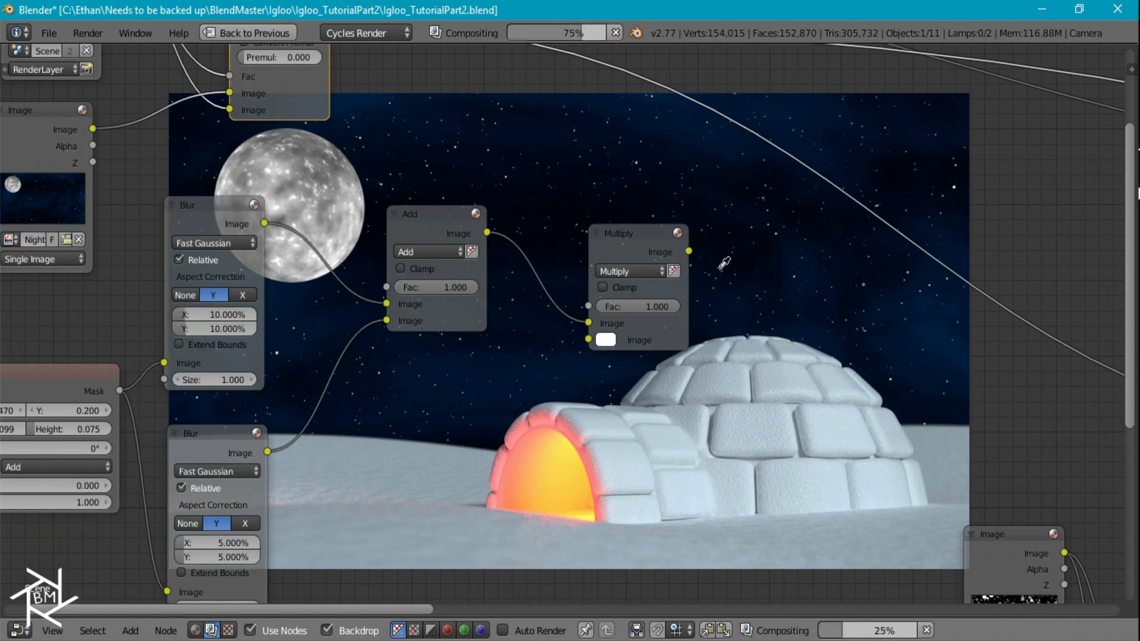
click(560, 464)
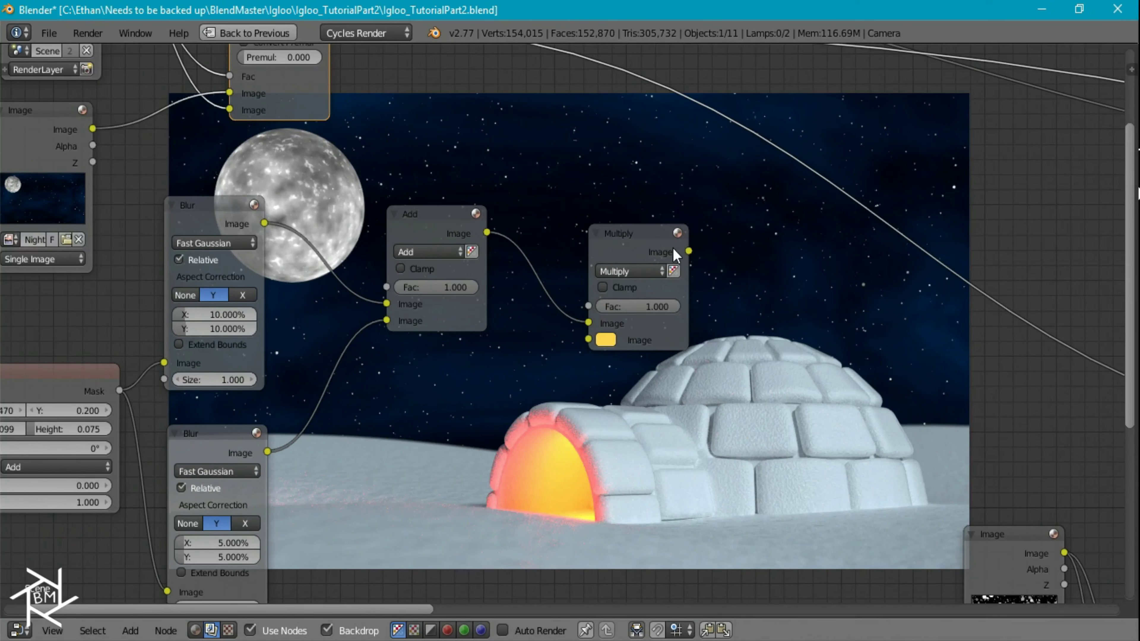
- Duplicate the Multiply node onto the Alpha Over output link, feed the tinted glow into its second image input, and set it to Add
key(shift+d)
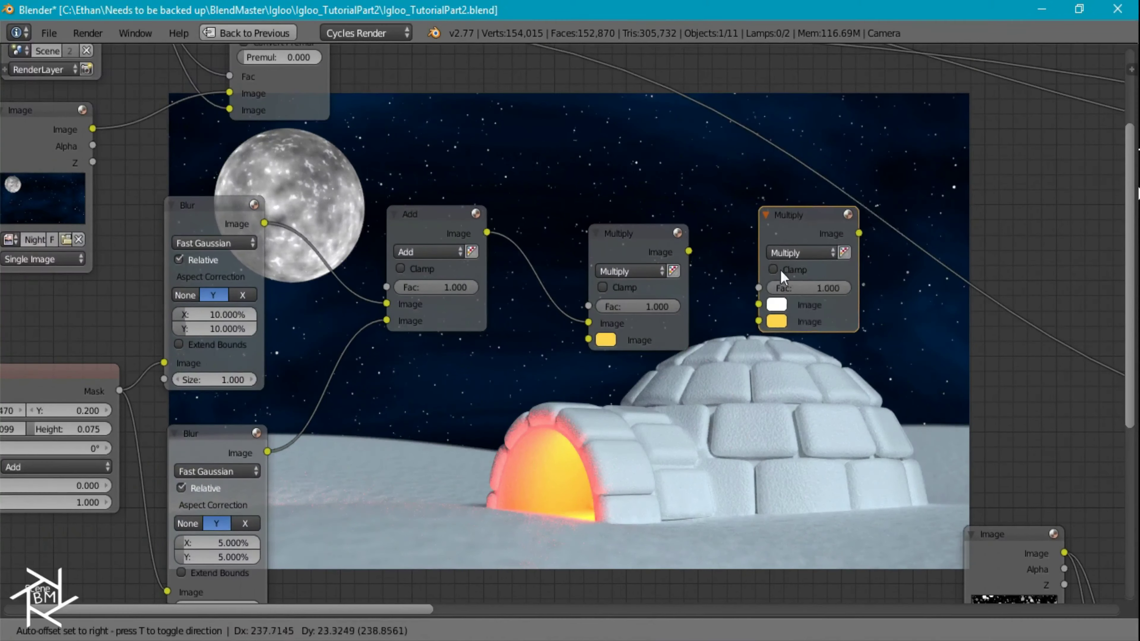
click(801, 261)
drag(689, 251, 809, 301)
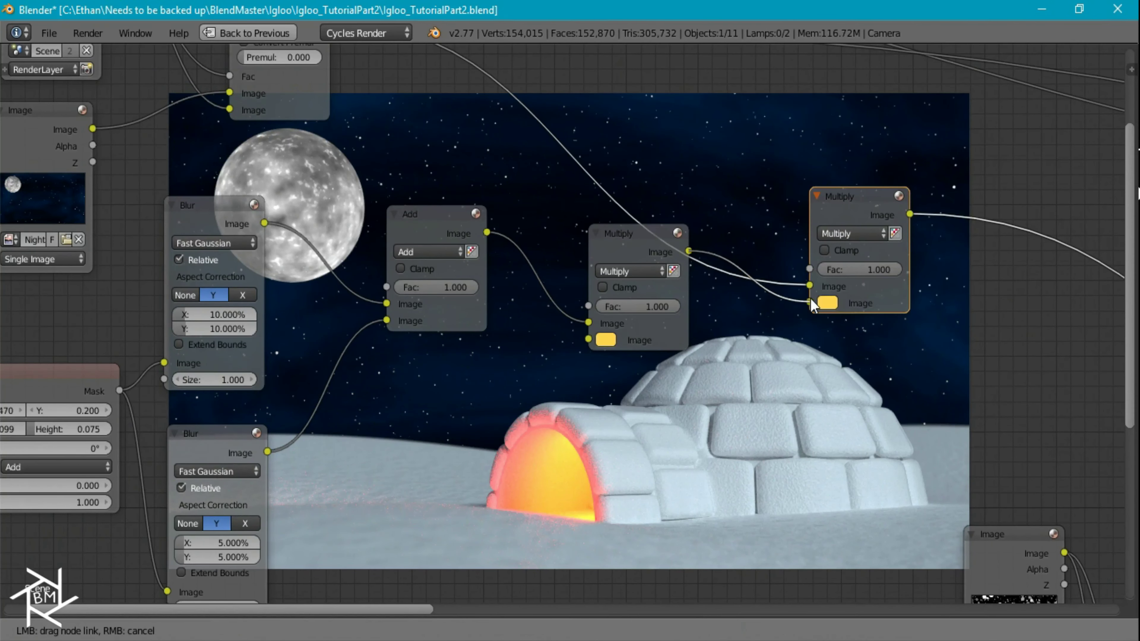
click(844, 234)
click(838, 268)
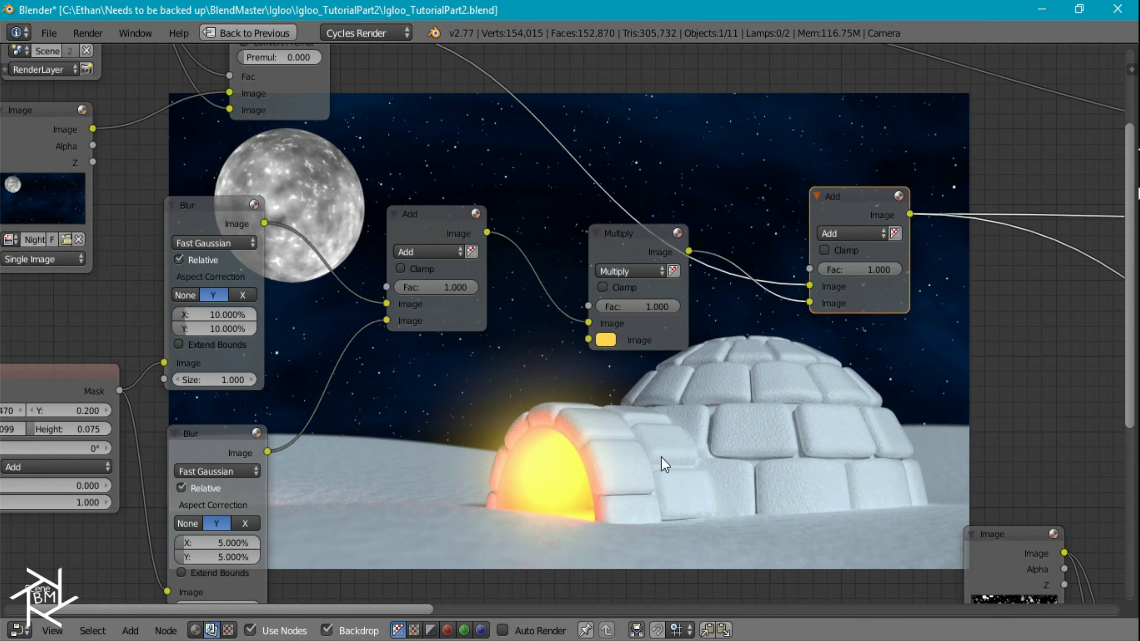
- Preview the glow and set the entrance Ellipse Mask to X 0.480, Y 0.180 and width 0.132
middle_drag(681, 325, 853, 247)
ctrl+shift+click(211, 308)
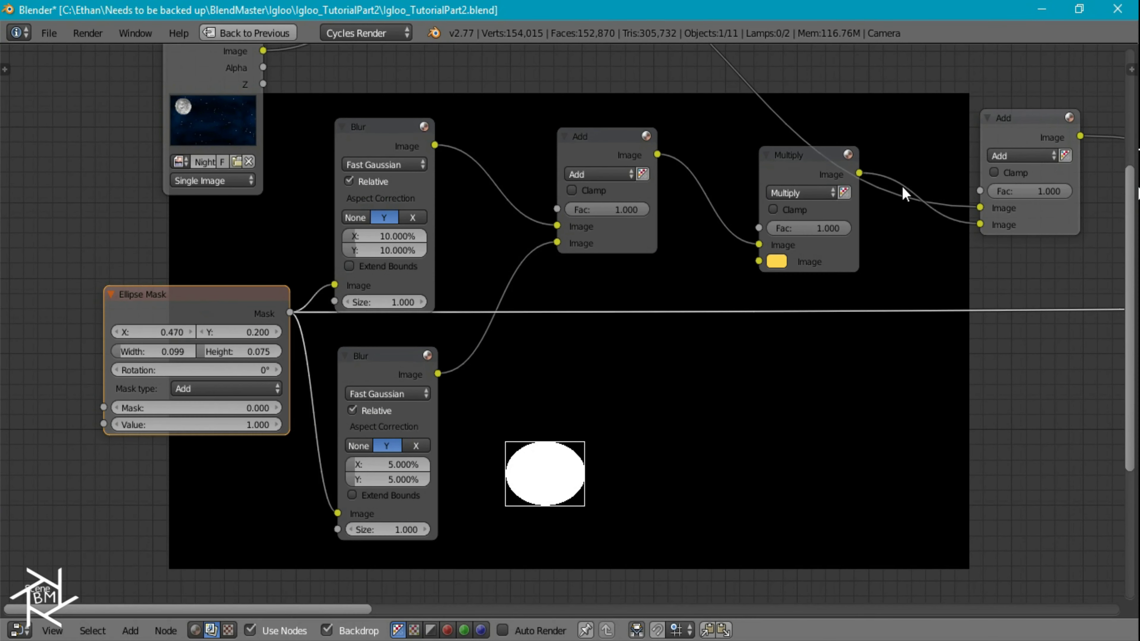
ctrl+shift+click(1009, 132)
middle_drag(562, 377, 698, 344)
click(382, 287)
middle_drag(314, 309, 564, 212)
mouse_move(546, 208)
mouse_down()
mouse_move(599, 209)
mouse_move(549, 225)
mouse_move(562, 225)
mouse_move(547, 204)
mouse_move(558, 204)
mouse_up()
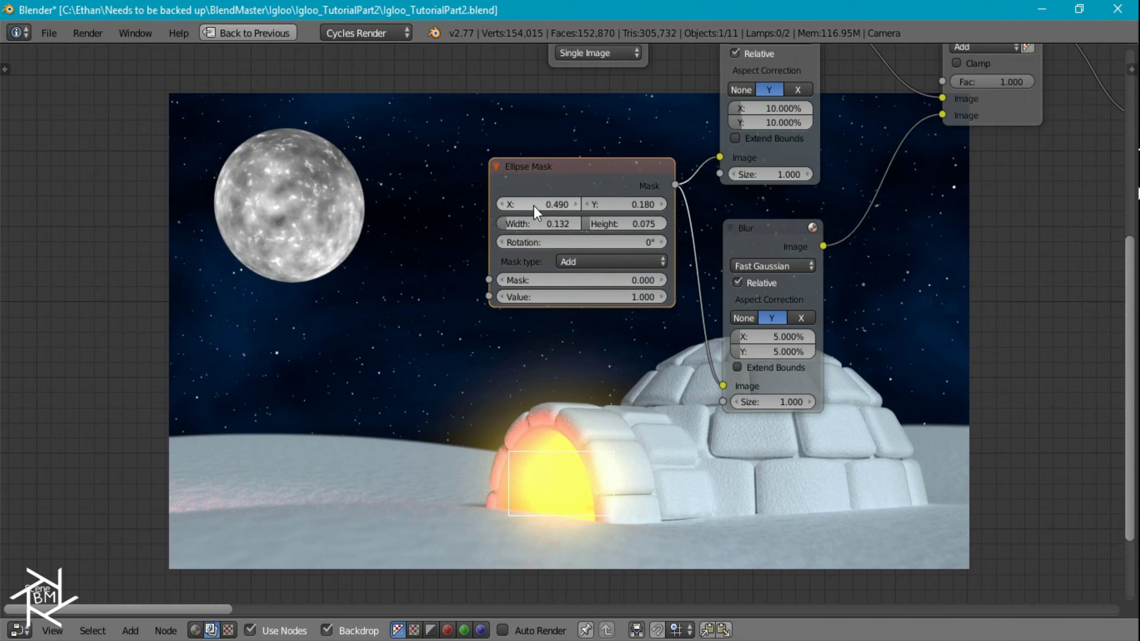
click(501, 202)
click(574, 204)
drag(559, 207, 553, 208)
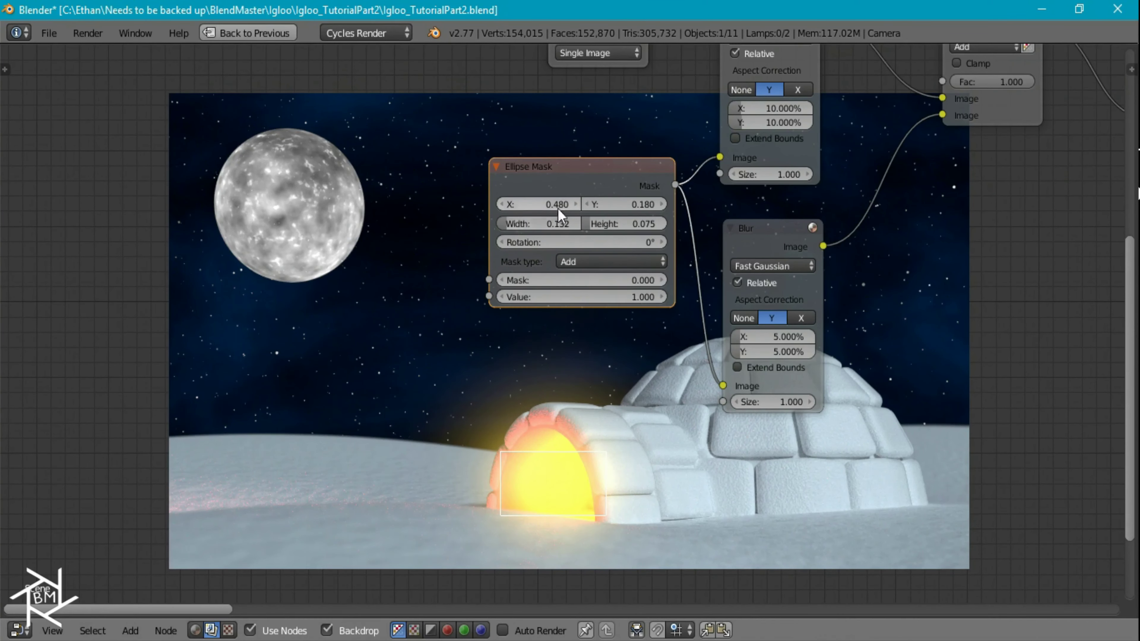
- Drop the last Add node's Fac to 0 to compare the glow, and set it to 0.5
scroll(706, 423, down, 1)
middle_drag(704, 432, 483, 213)
middle_drag(775, 360, 720, 146)
drag(810, 348, 734, 348)
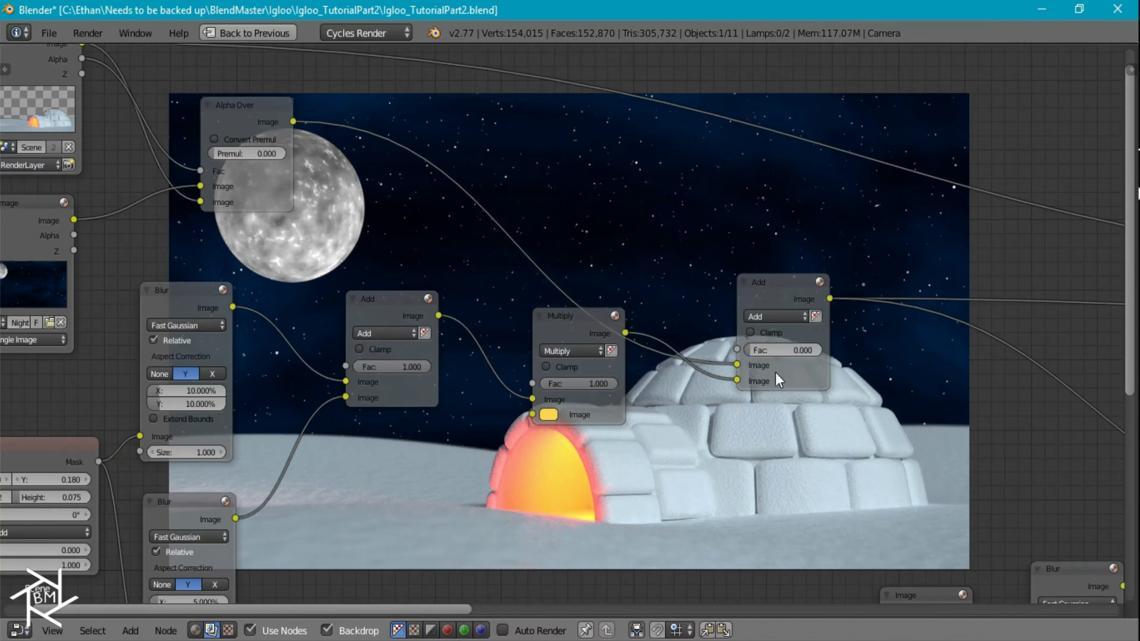
click(786, 351)
text(0.5)
key(Return)
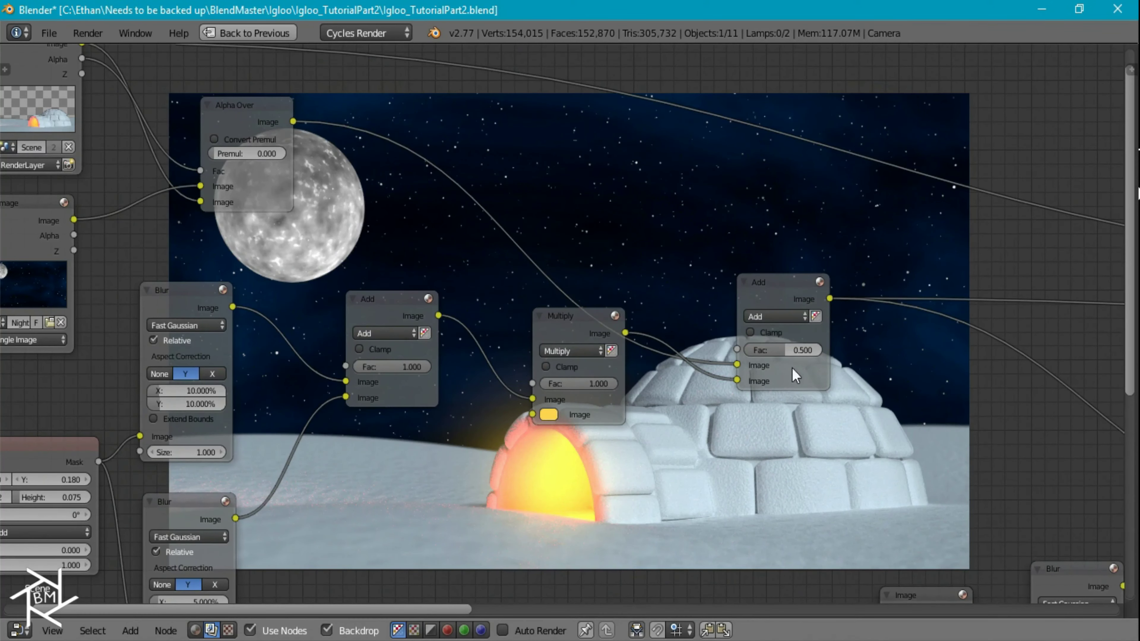
- Try a Fac of 0.75 on the last Add node and return it to 0.5
middle_drag(792, 368, 720, 273)
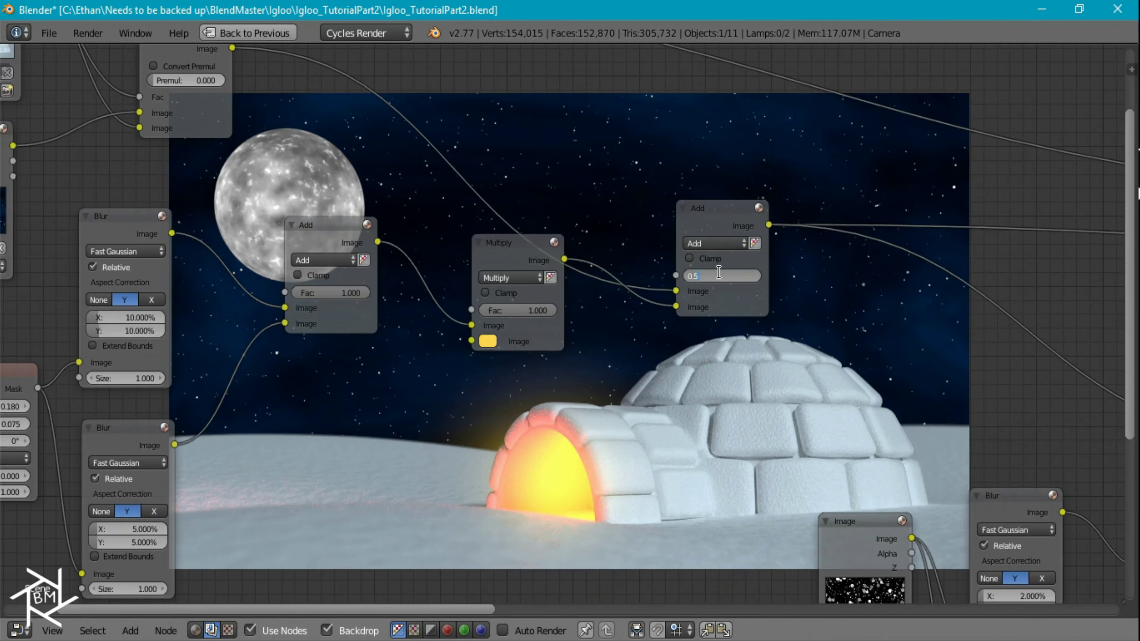
text(0.75)
key(Return)
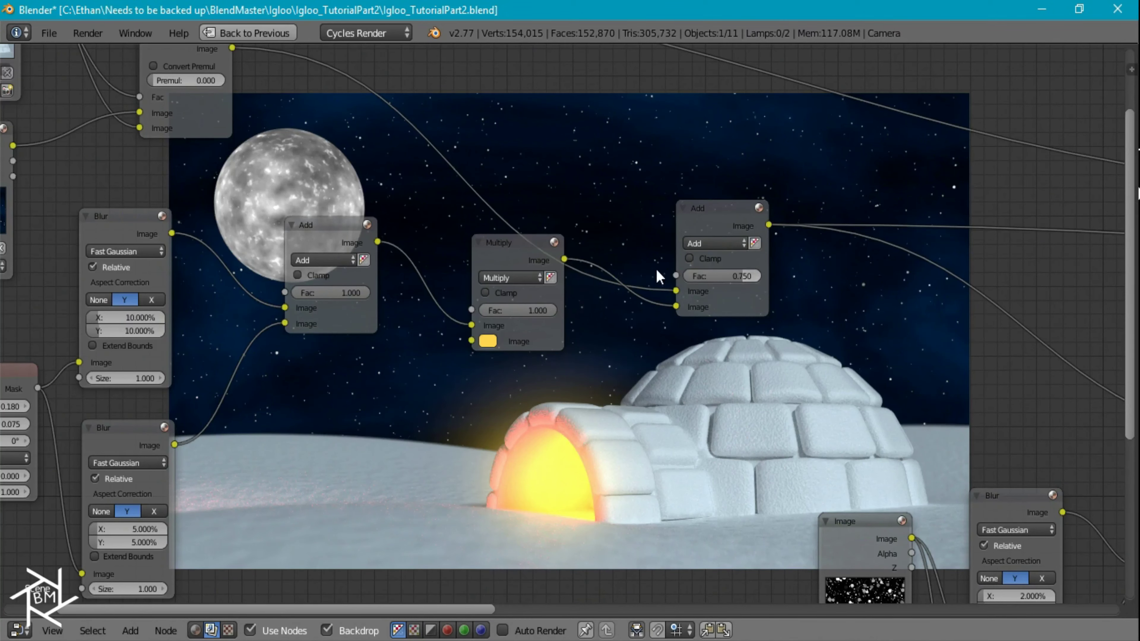
text(0.5)
key(Return)
- Resample the Multiply tint from the entrance with Render Layers previewed, preview the Add output, and lighten the tint to a pale orange
middle_drag(650, 282, 660, 346)
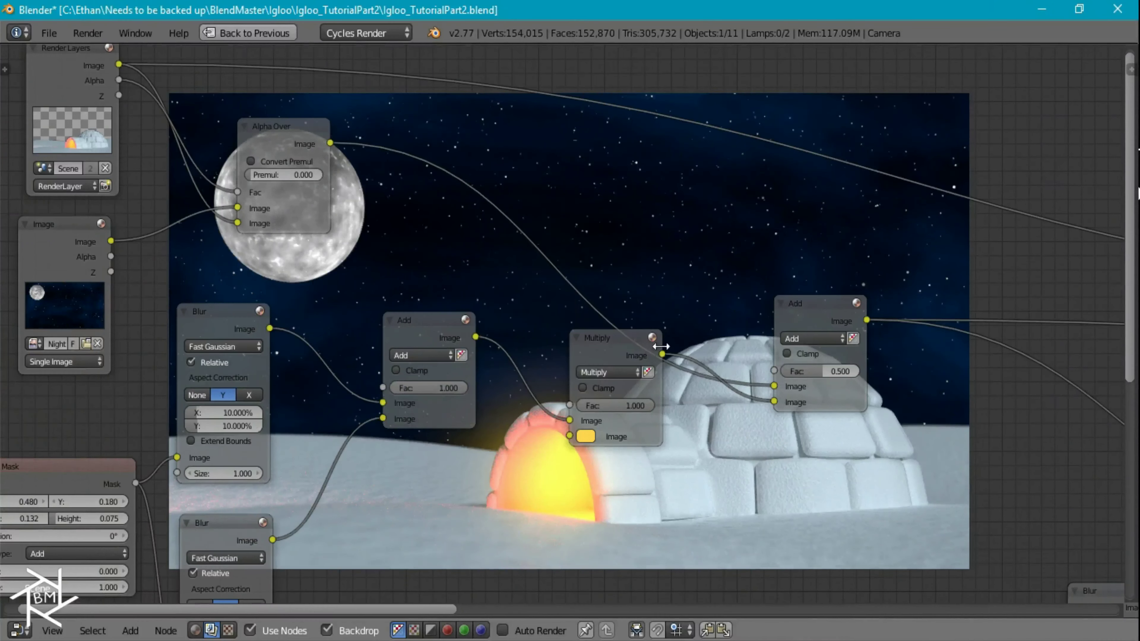
ctrl+shift+click(80, 91)
click(586, 436)
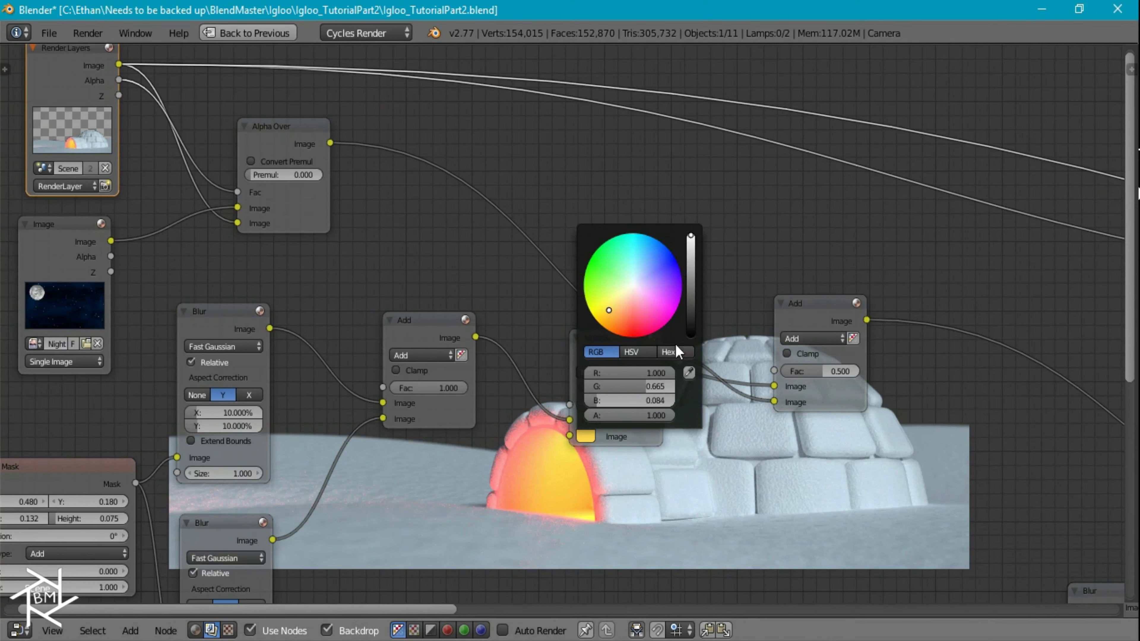
click(690, 373)
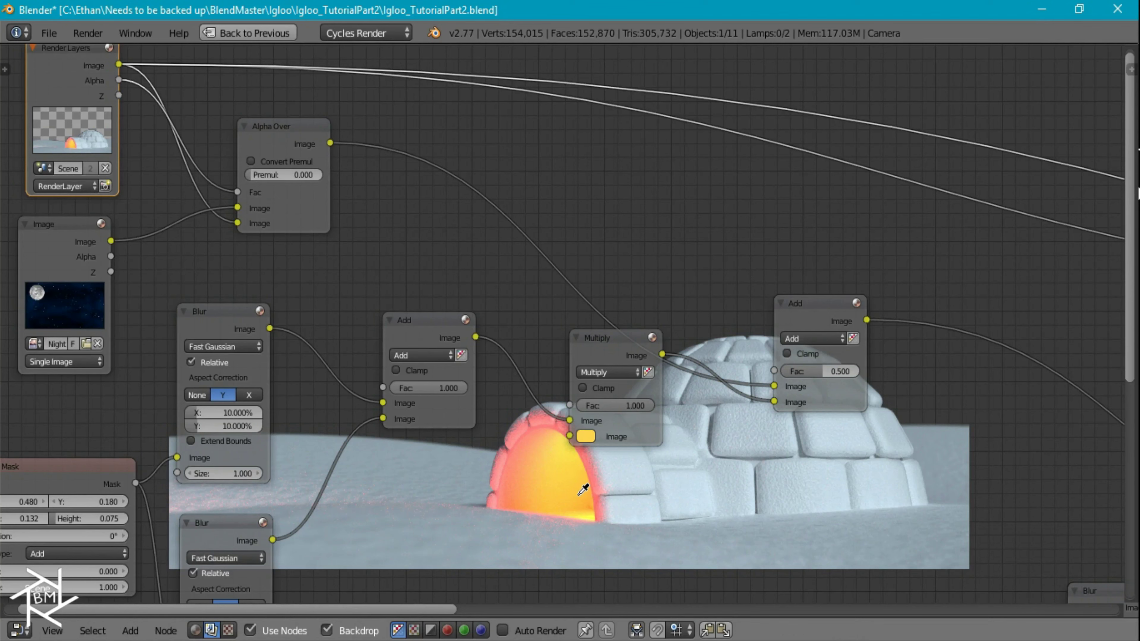
click(578, 497)
ctrl+shift+click(811, 310)
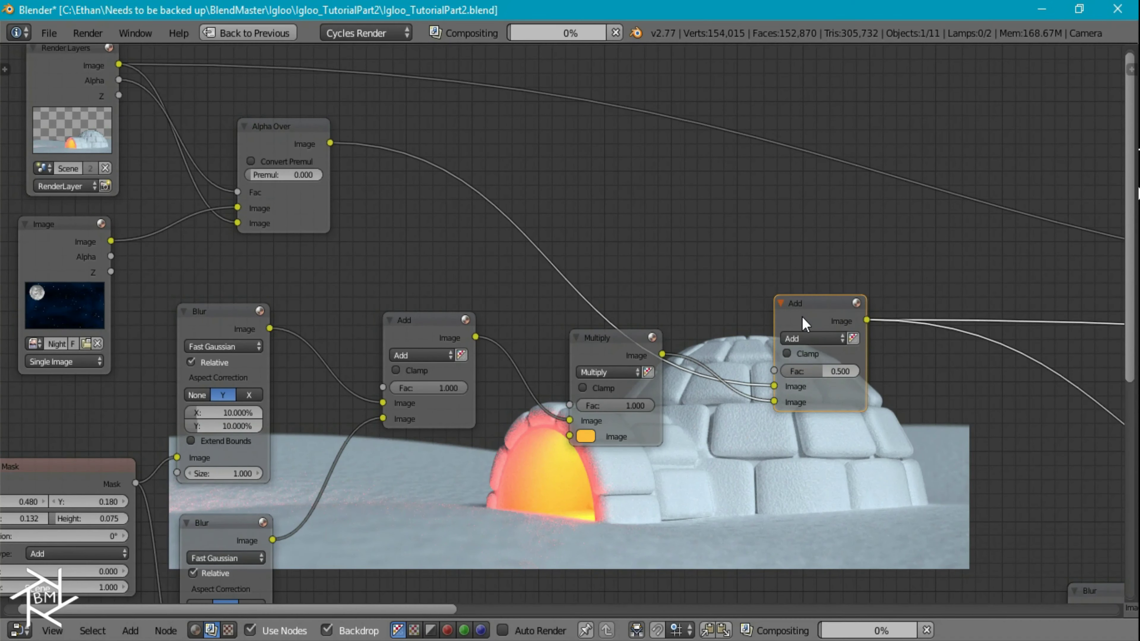
click(585, 437)
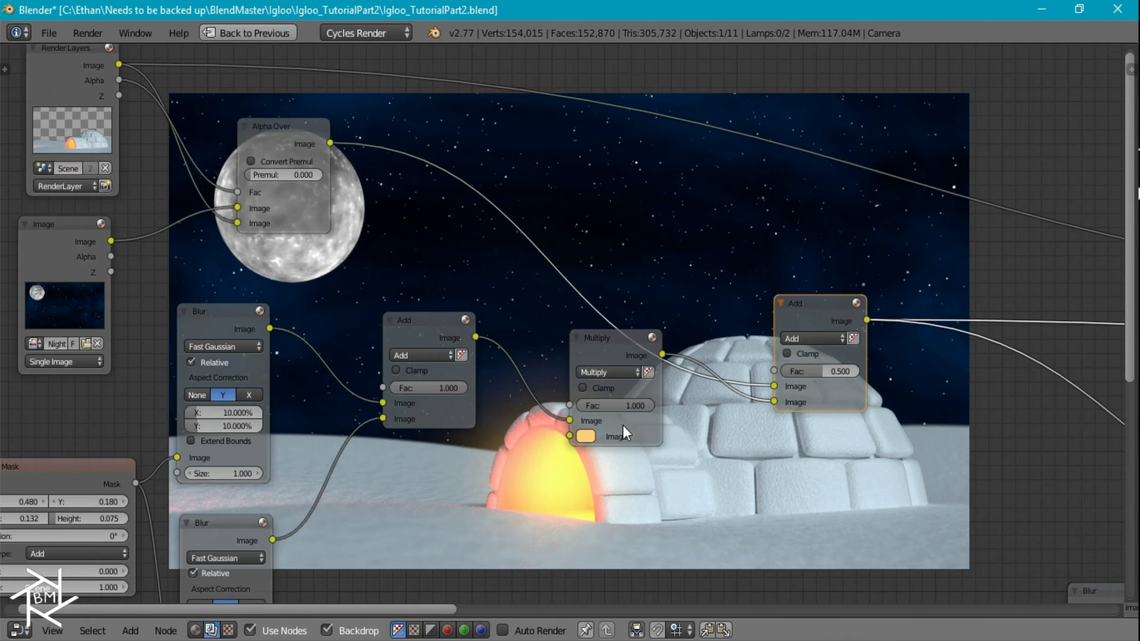
- Preview the Alpha Over output, sample an orange from the entrance's edge as the Multiply tint, and preview the last Add node
click(274, 125)
click(587, 435)
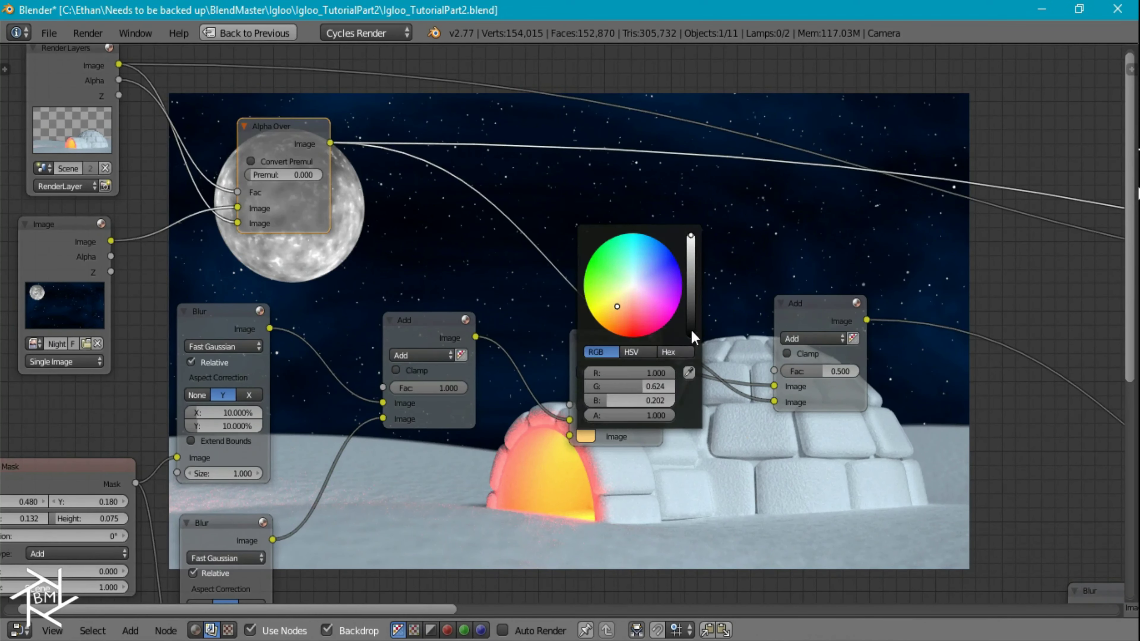
click(689, 373)
click(599, 498)
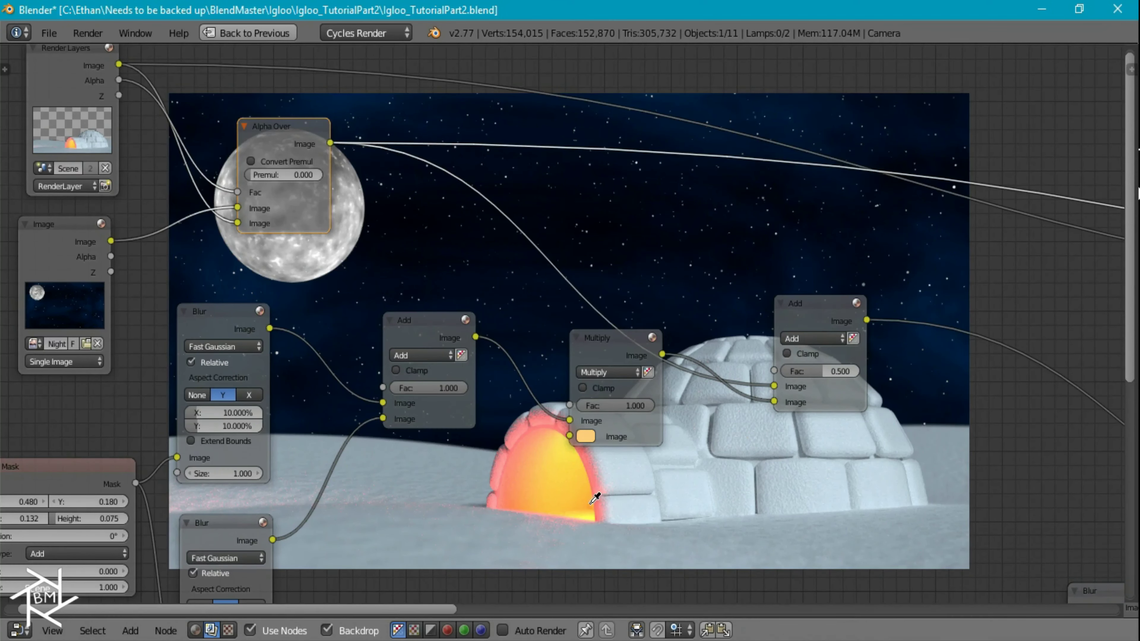
click(842, 303)
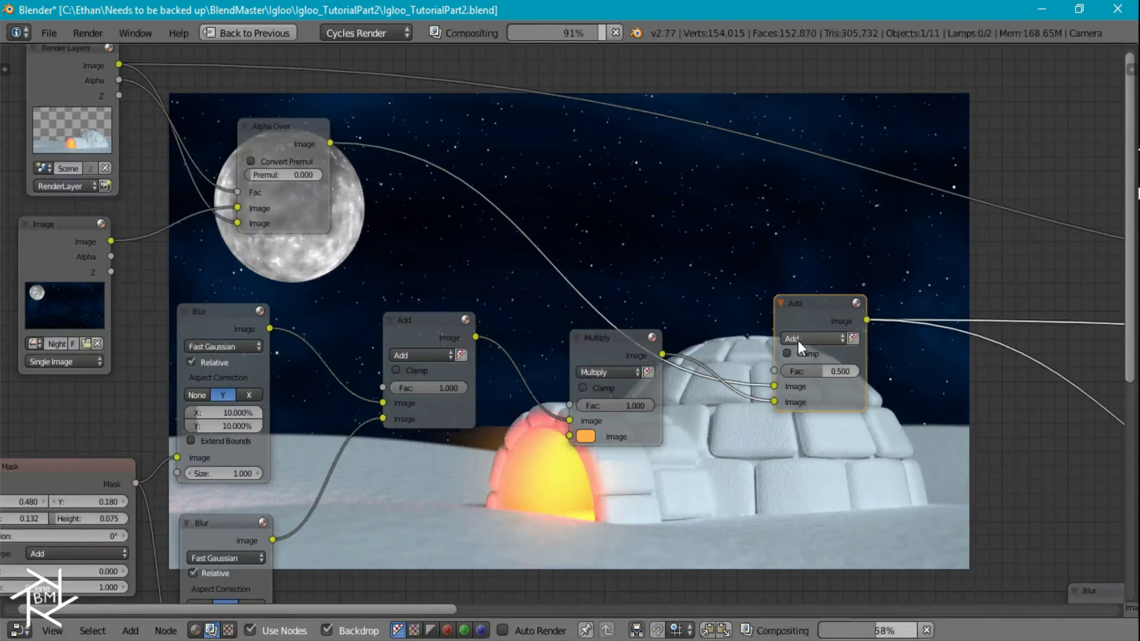
- Preview the final vignette Multiply node, move the Composite node beside the Viewer, and connect the Multiply output to it
scroll(888, 362, down, 1)
scroll(886, 359, down, 2)
middle_drag(943, 371, 614, 209)
scroll(624, 253, down, 4)
middle_drag(812, 331, 911, 369)
ctrl+shift+click(384, 380)
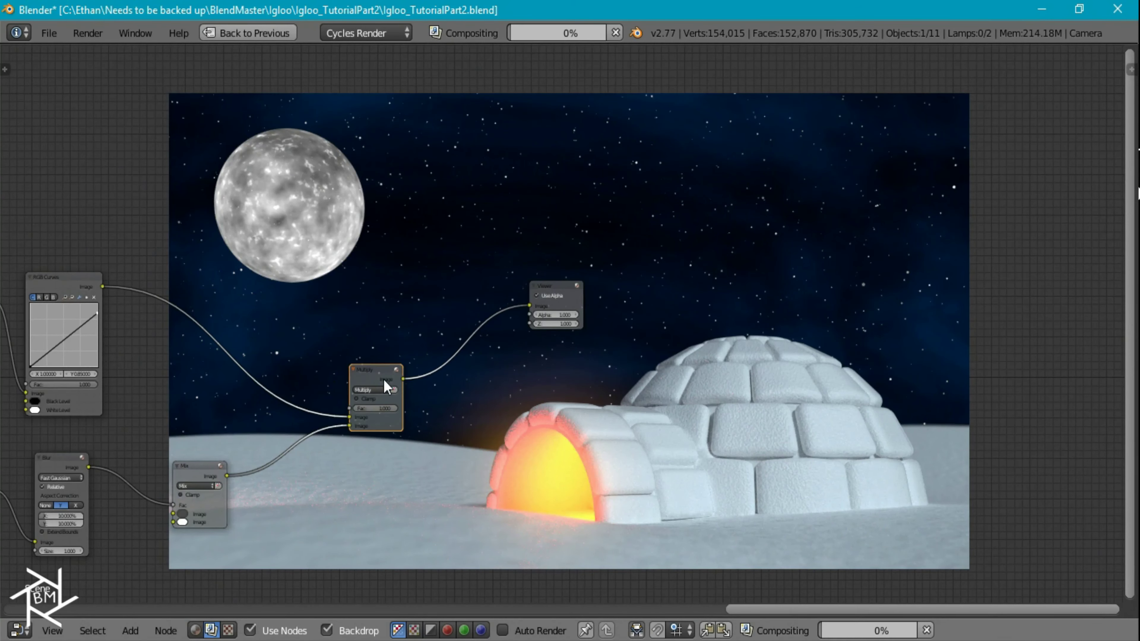
middle_drag(492, 383, 533, 467)
scroll(446, 305, down, 3)
scroll(446, 305, down, 1)
right_click(149, 297)
drag(151, 296, 587, 309)
drag(478, 432, 570, 317)
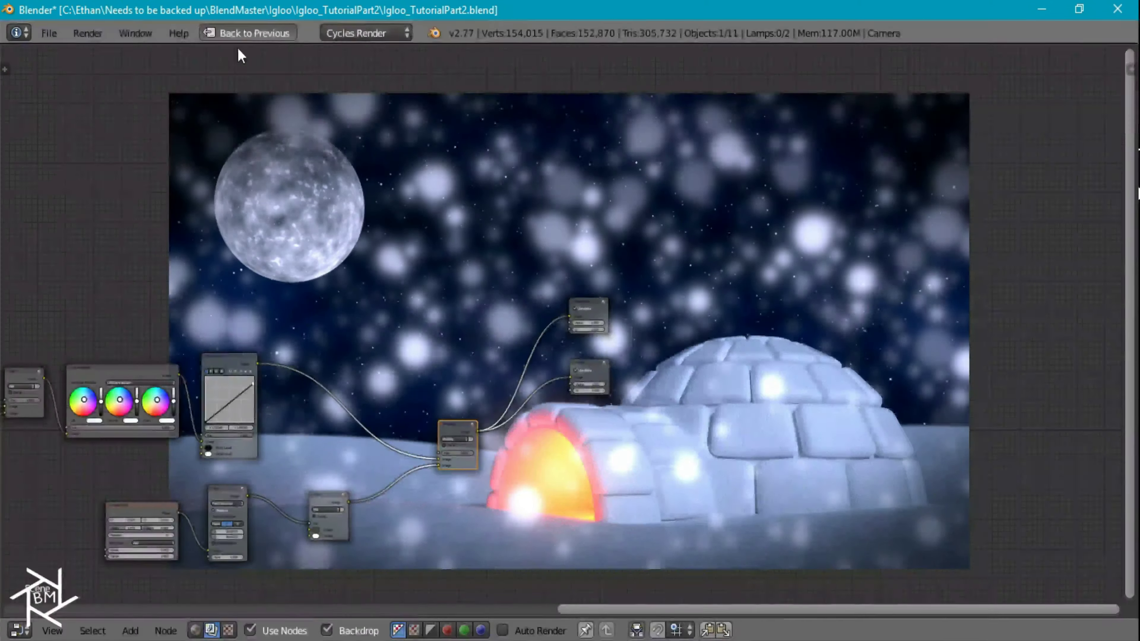
- Return to the full Compositing layout and maximize the Render Result image to examine the finished composite up close
click(242, 34)
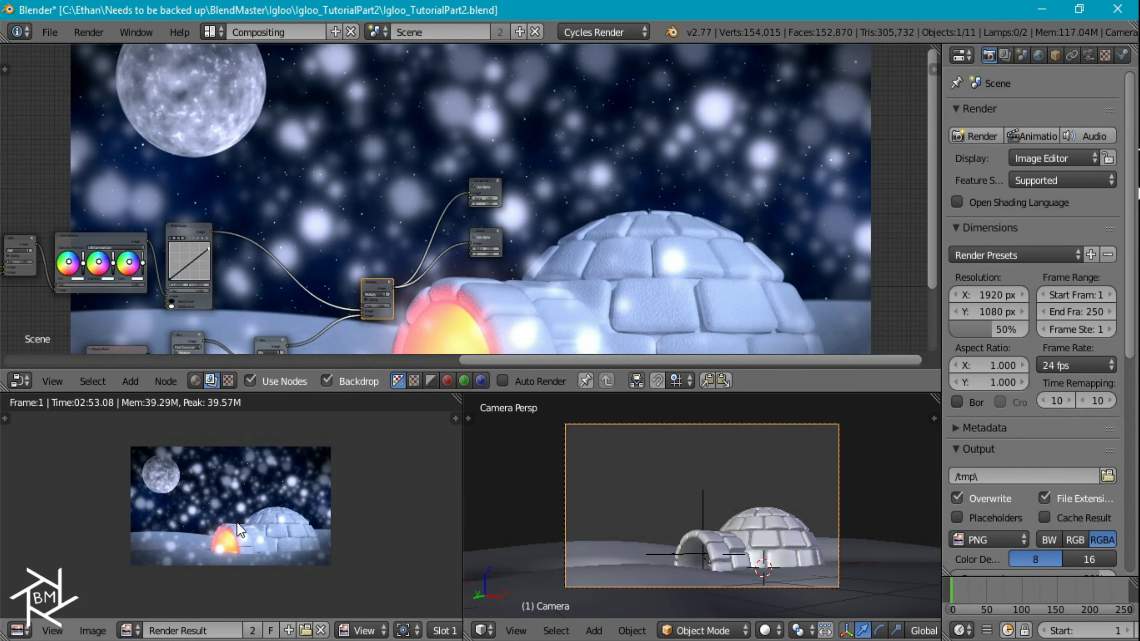
key(shift+space)
scroll(427, 460, up, 4)
scroll(552, 440, up, 1)
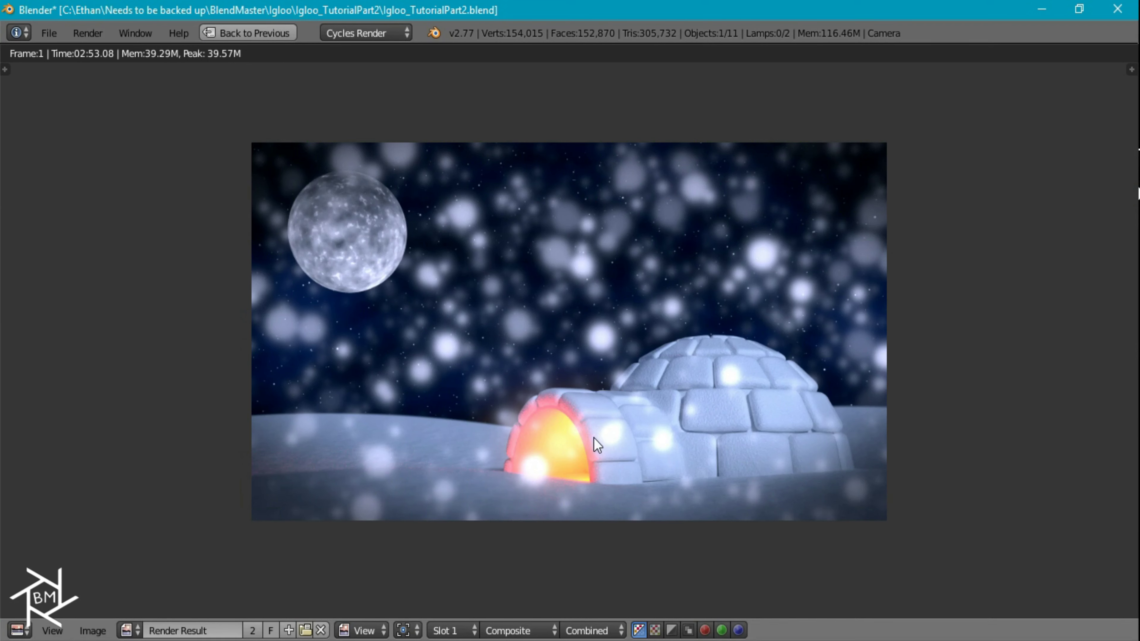
middle_drag(594, 437, 585, 455)
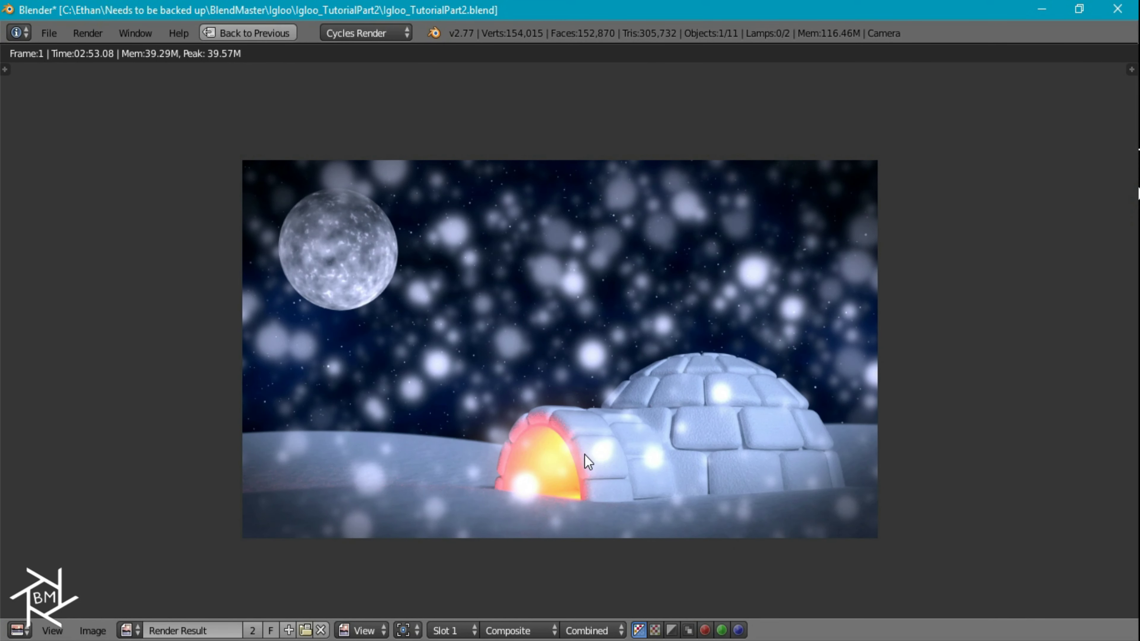